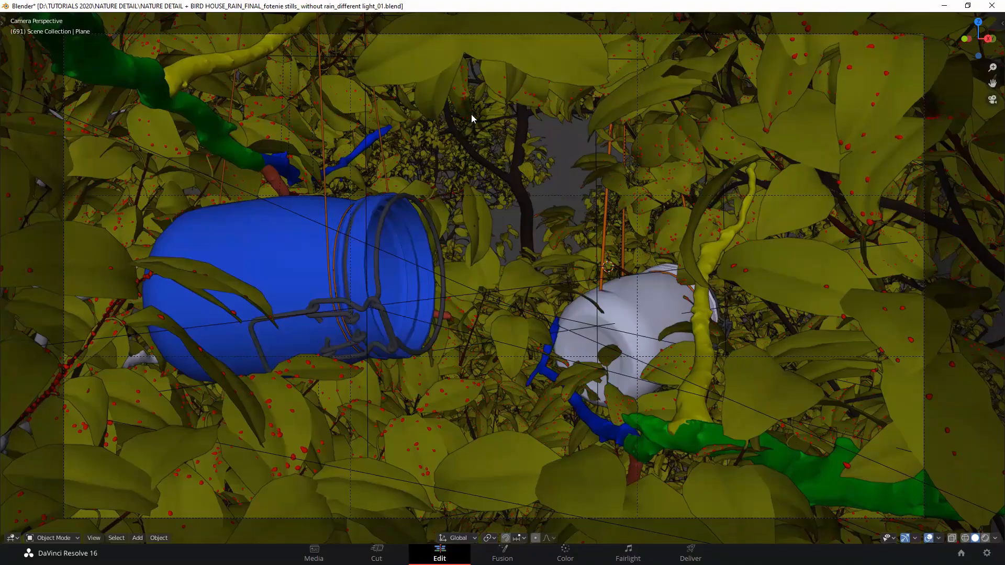
{"action": "middle_click_drag", "start_coordinate": [517, 226], "coordinate": [253, 244]}
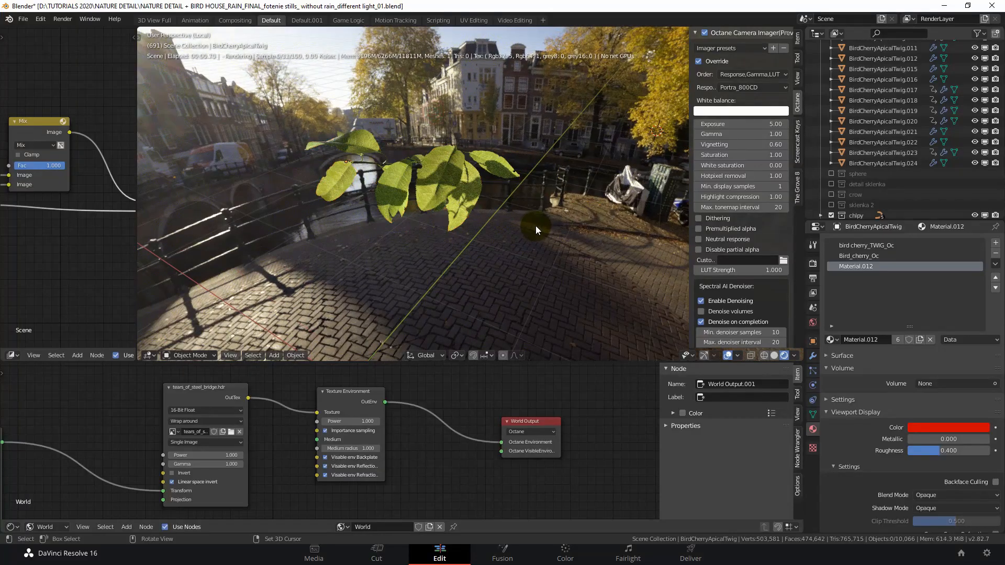
{"action": "middle_click_drag", "start_coordinate": [535, 225], "coordinate": [488, 205]}
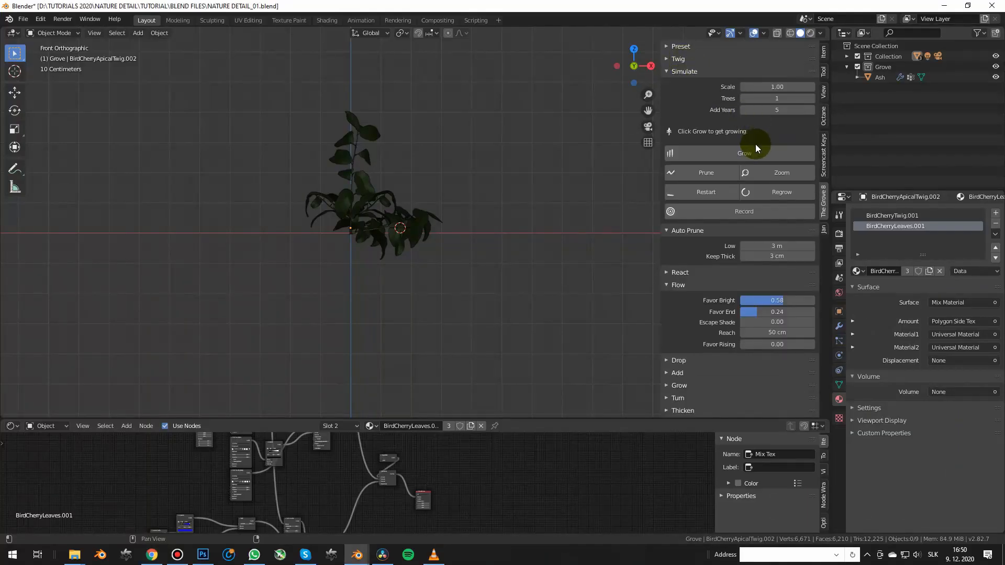
Grow one tree by 5 years with The Grove's simulation, using the bird cherry twigs
{"action": "left_click", "coordinate": [755, 151]}
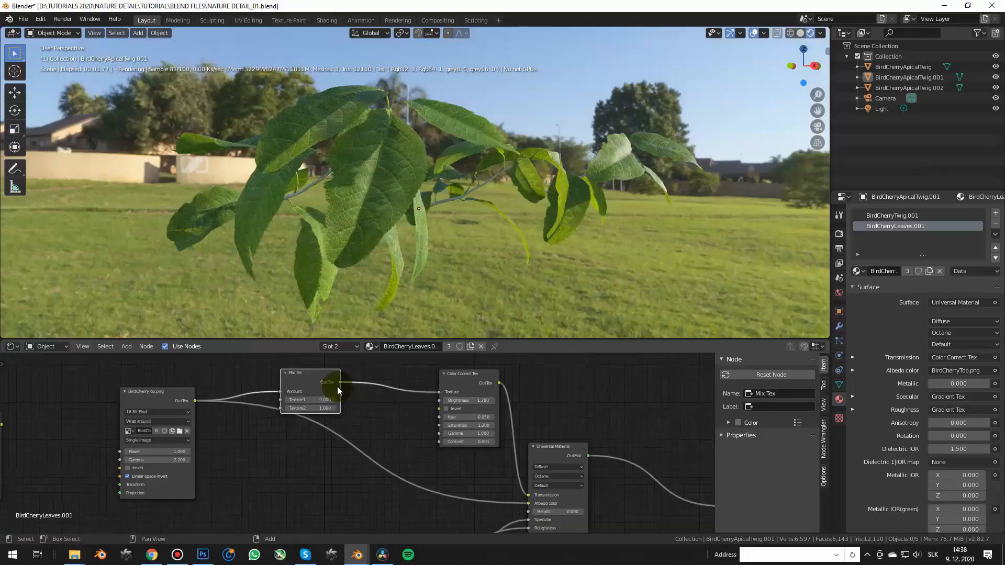
Pull a link from the Mix Tex node's output towards the Universal Material node in the bird cherry leaves material
{"action": "scroll", "coordinate": [337, 386], "scroll_direction": "down", "scroll_amount": 1}
{"action": "left_click_drag", "start_coordinate": [340, 383], "coordinate": [411, 479]}
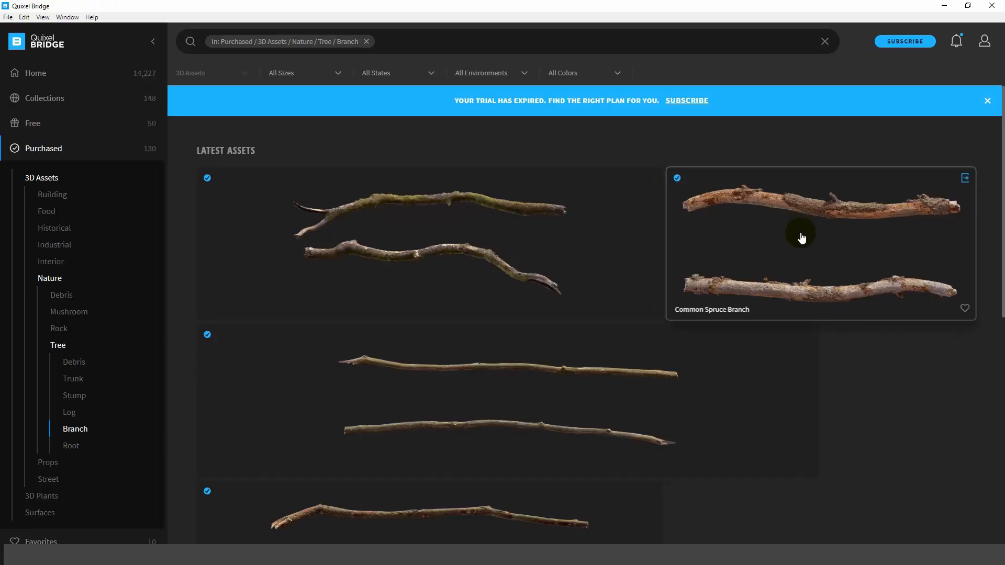
Connect the albedo texture to the Universal Material's albedo color input in the MS_Mossy_Branch material
{"action": "scroll", "coordinate": [568, 294], "scroll_direction": "down", "scroll_amount": 1}
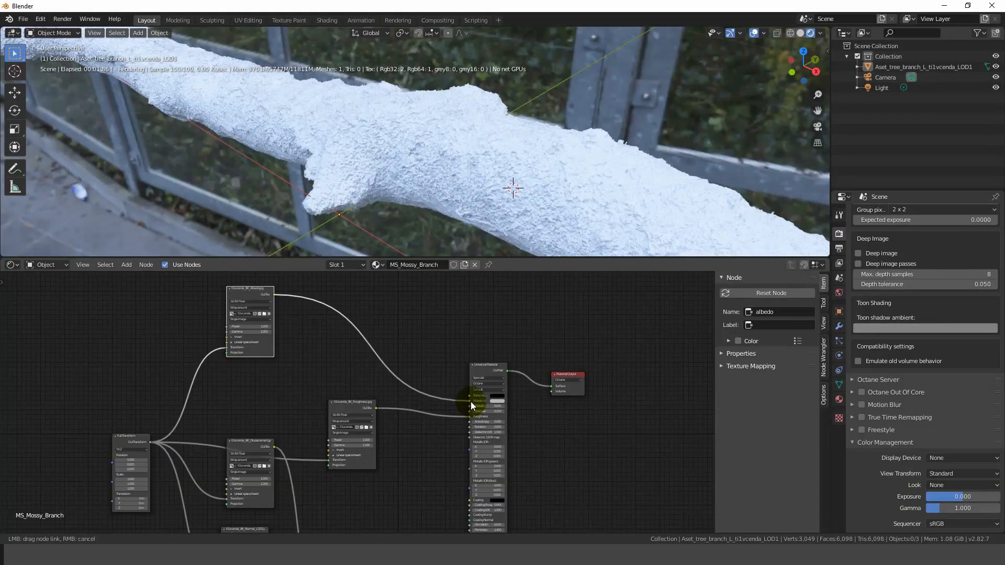
{"action": "left_click_drag", "start_coordinate": [470, 401], "coordinate": [470, 401]}
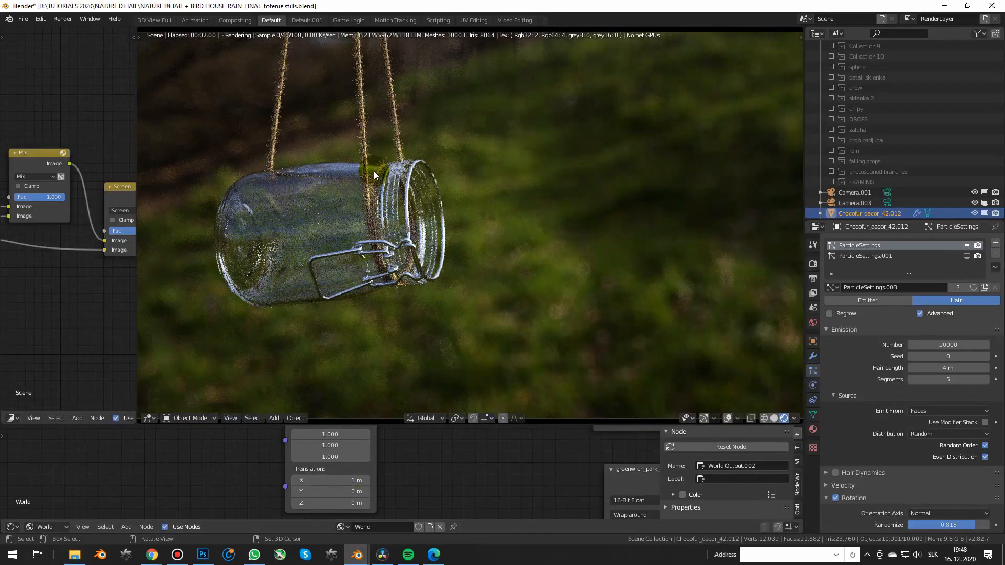
Examine the hair fibres on the rope holding the hanging glass jar in the rendered preview
{"action": "scroll", "coordinate": [376, 178], "scroll_direction": "up", "scroll_amount": 8}
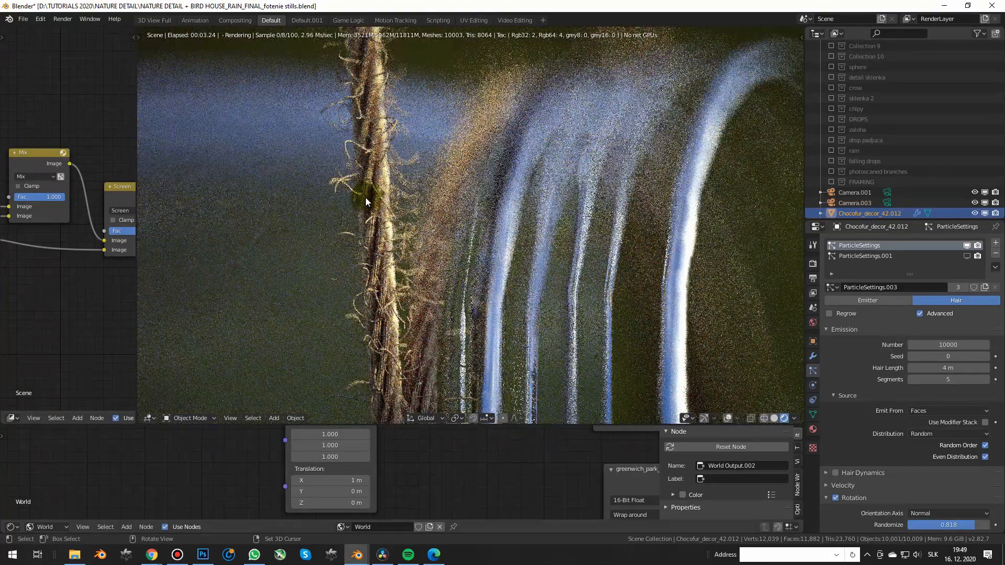
{"action": "scroll", "coordinate": [365, 202], "scroll_direction": "down", "scroll_amount": 8}
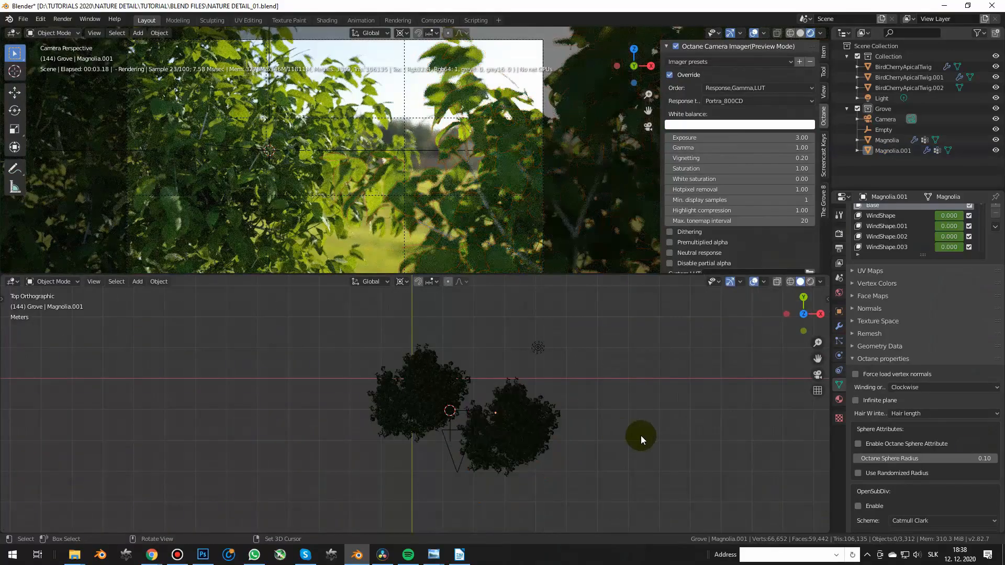
Rotate the second magnolia tree, Magnolia.001, in the top view
{"action": "left_click", "coordinate": [539, 426]}
{"action": "key", "text": "r"}
{"action": "left_click", "coordinate": [662, 461]}
{"action": "left_click", "coordinate": [691, 402]}
{"action": "left_click", "coordinate": [605, 447]}
{"action": "left_click", "coordinate": [335, 387]}
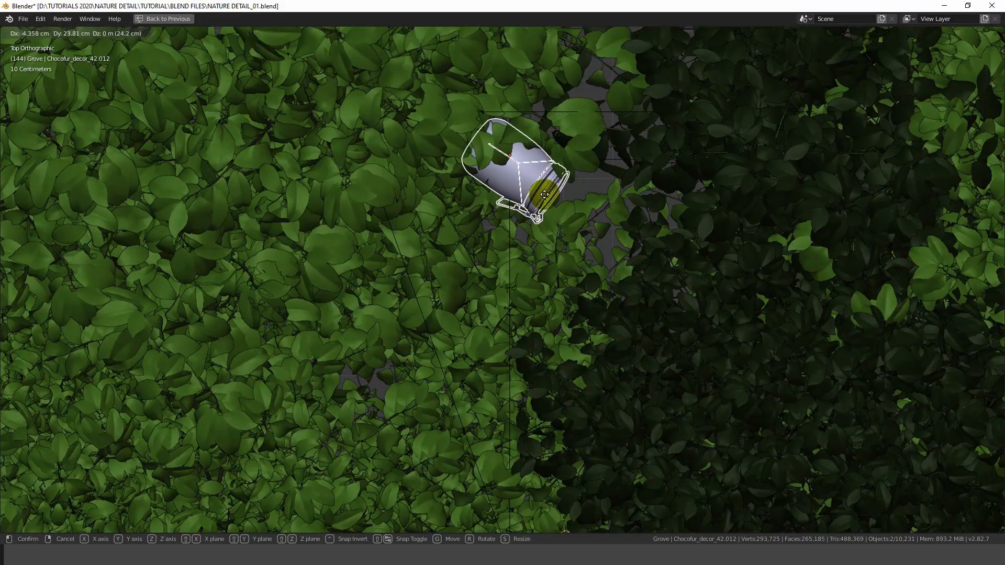
Move the glass jar about 24 cm in the top view into the gap in the foliage
{"action": "left_click", "coordinate": [545, 186]}
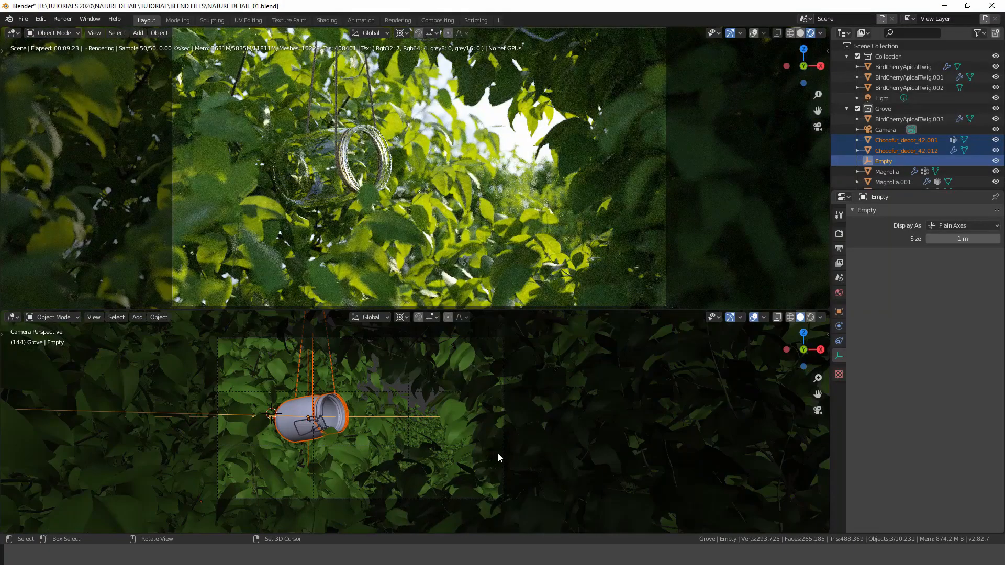
{"action": "left_click", "coordinate": [503, 440]}
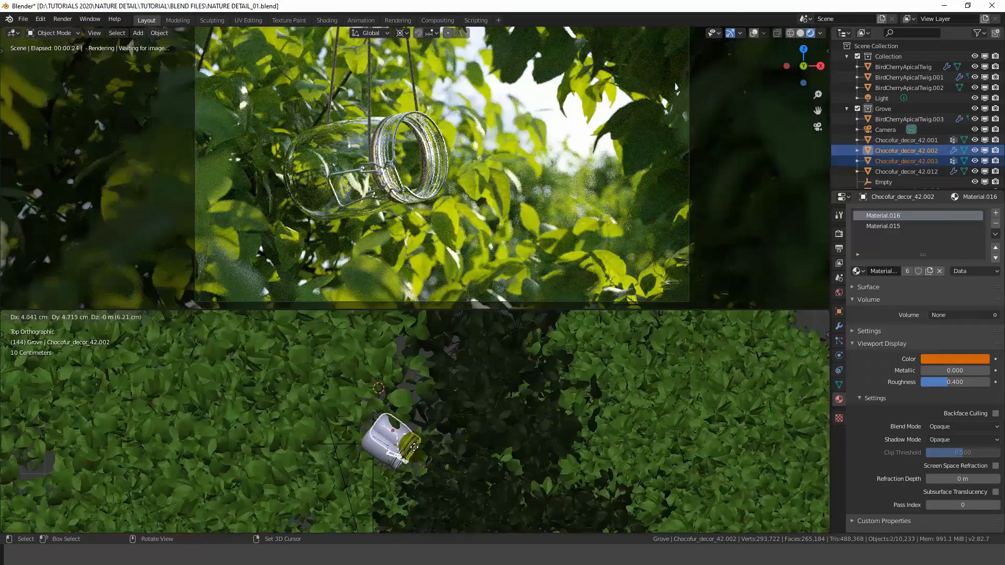
Make a linked duplicate of the glass jar and its ropes and place it diagonally behind the first jar in the top view
{"action": "key", "text": "shift+d"}
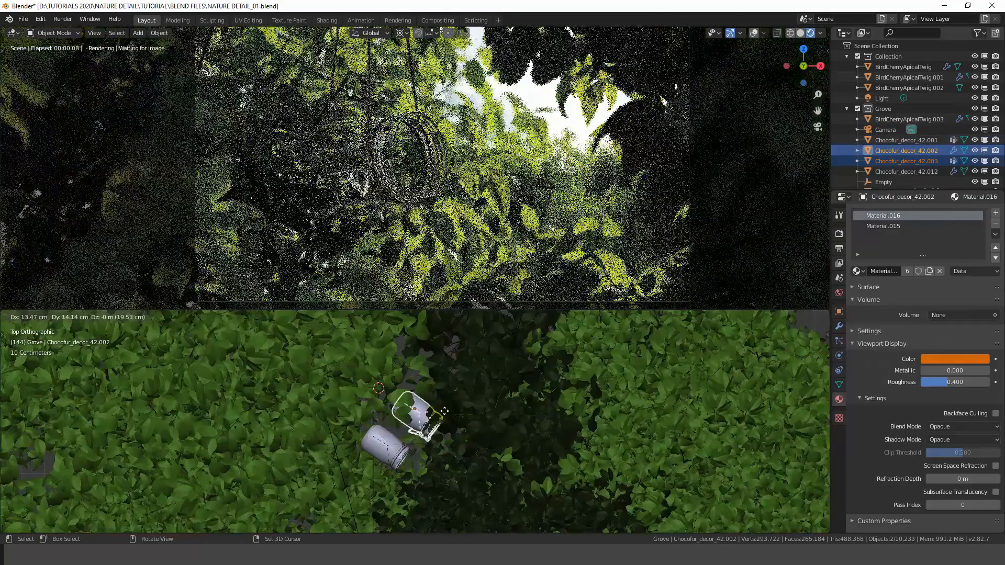
{"action": "left_click", "coordinate": [454, 393]}
{"action": "scroll", "coordinate": [471, 408], "scroll_direction": "up", "scroll_amount": 3}
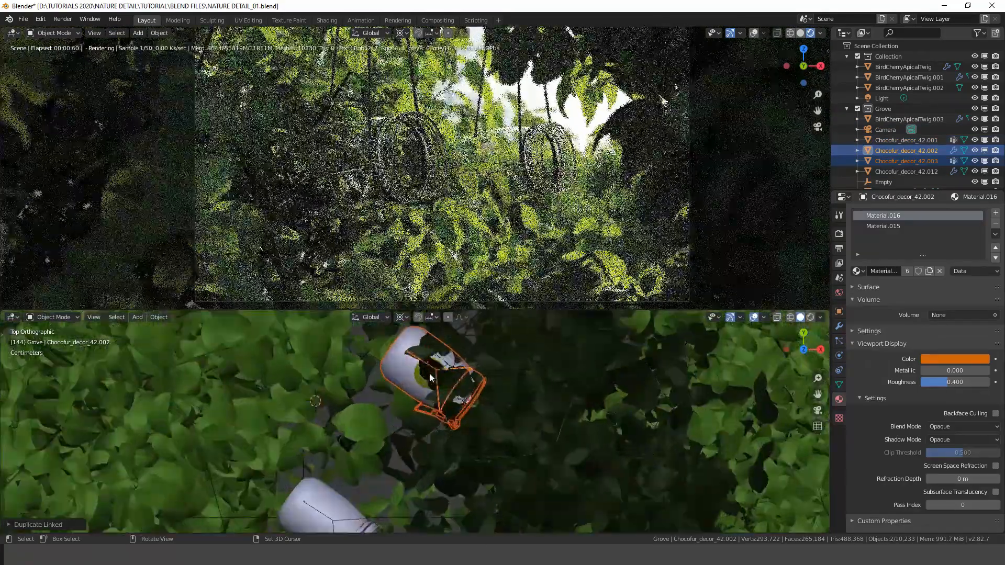
{"action": "scroll", "coordinate": [485, 424], "scroll_direction": "down", "scroll_amount": 3}
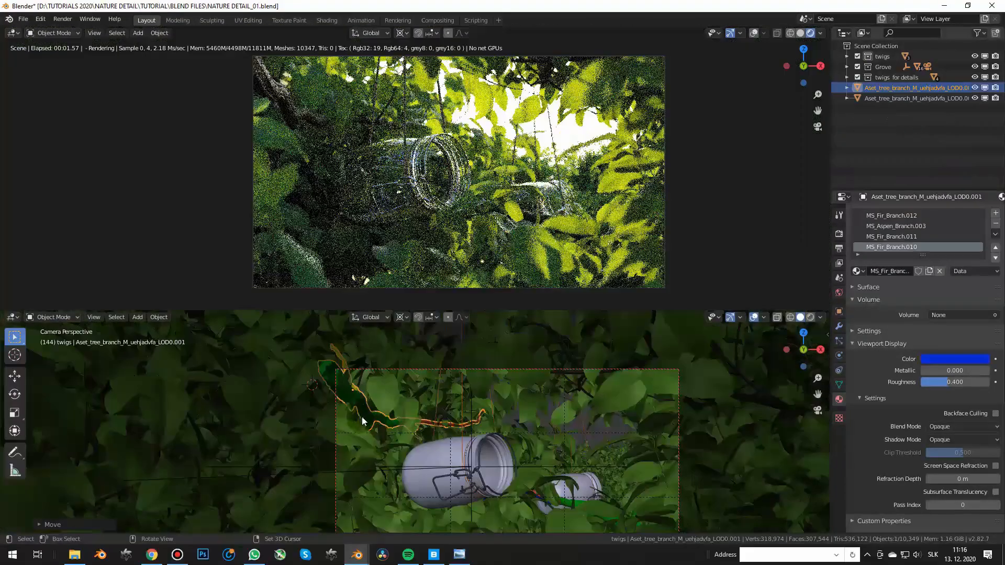
Rotate the photoscanned branch above the front jar around the global Z axis so it extends across the camera frame
{"action": "scroll", "coordinate": [362, 421], "scroll_direction": "up", "scroll_amount": 3}
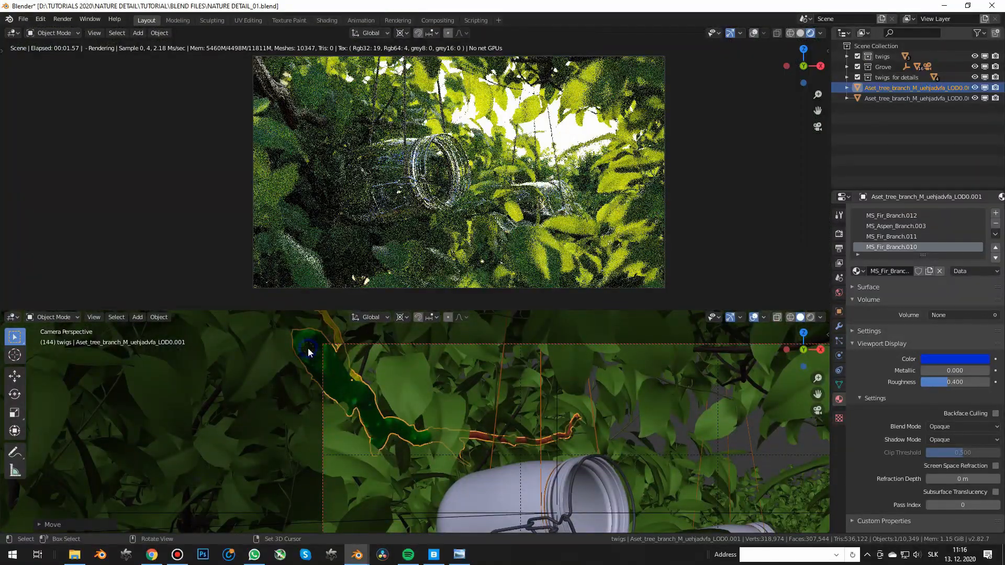
{"action": "key", "text": "r"}
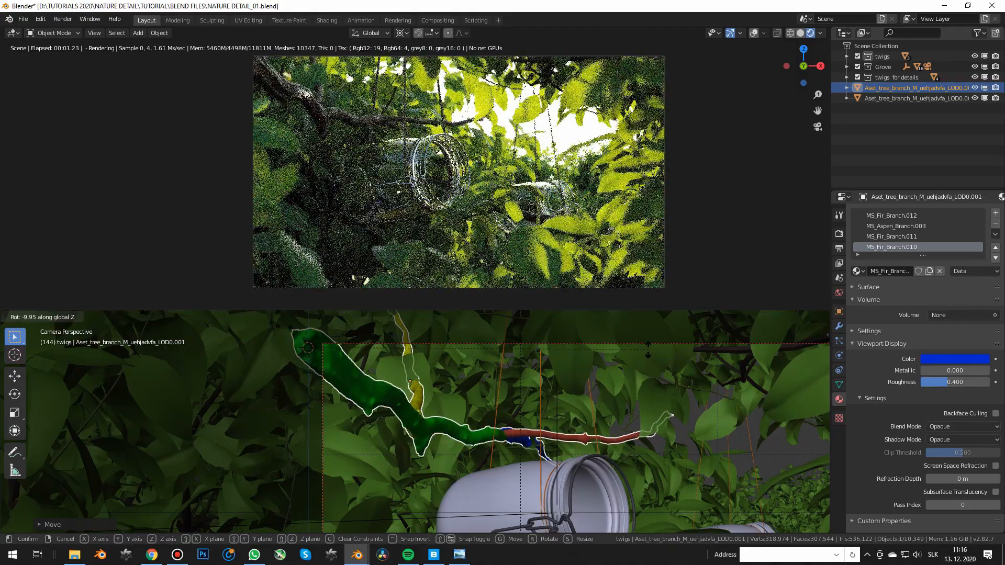
{"action": "left_click", "coordinate": [611, 317]}
{"action": "scroll", "coordinate": [444, 404], "scroll_direction": "down", "scroll_amount": 4}
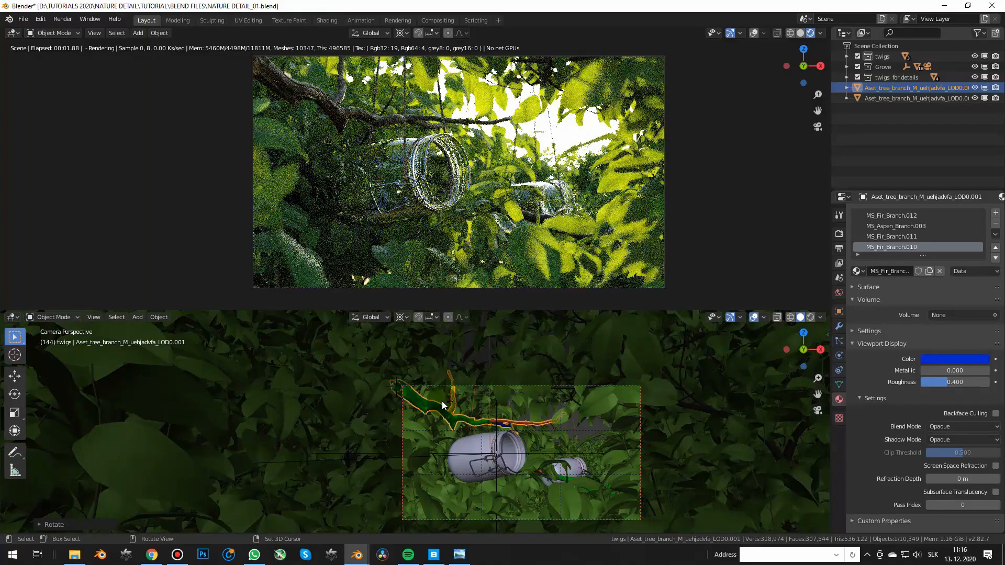
{"action": "scroll", "coordinate": [442, 404], "scroll_direction": "down", "scroll_amount": 3}
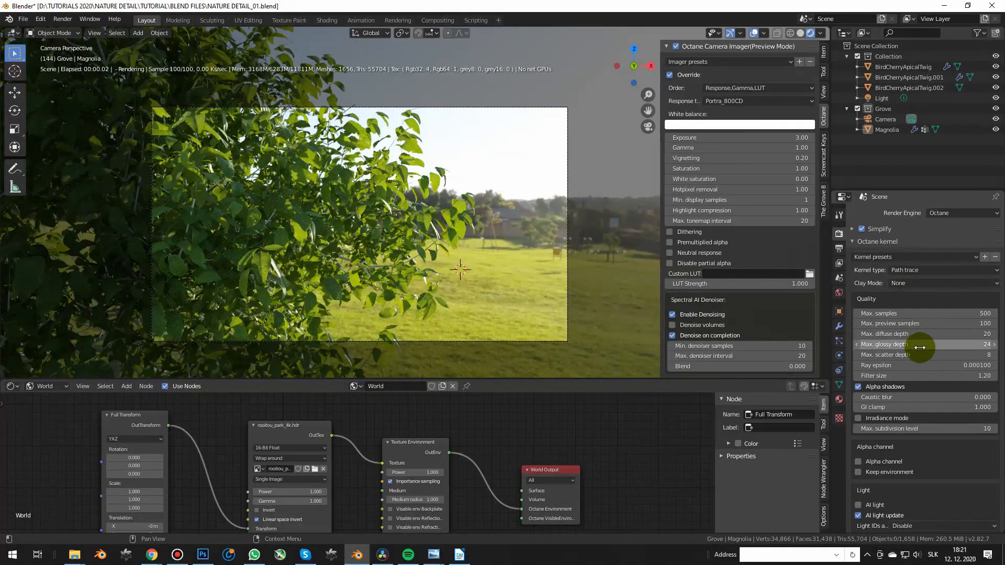
Set the Octane camera's F-Stop to 1, with the Empty as its focus object
{"action": "scroll", "coordinate": [919, 361], "scroll_direction": "down", "scroll_amount": 1}
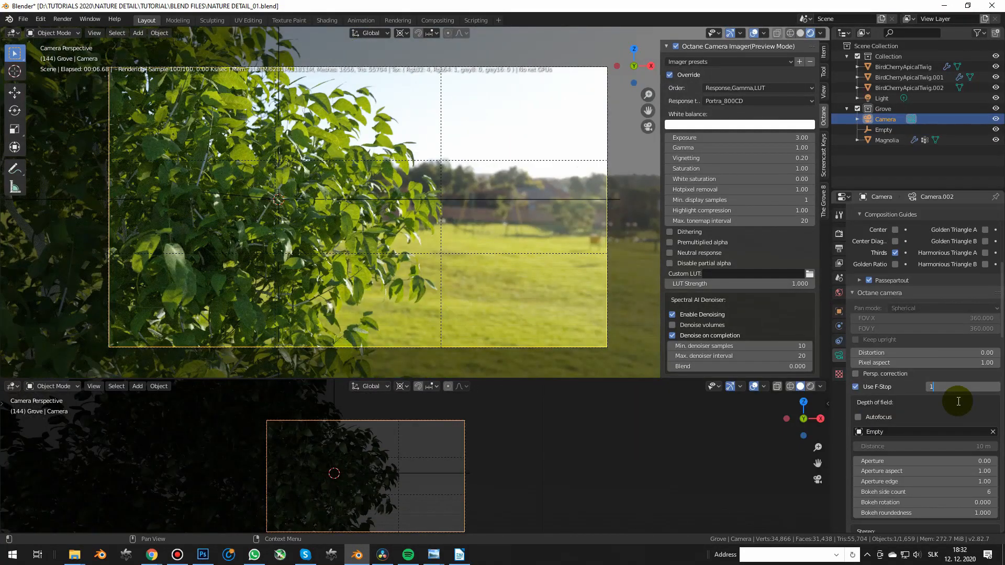
{"action": "key", "text": "Return"}
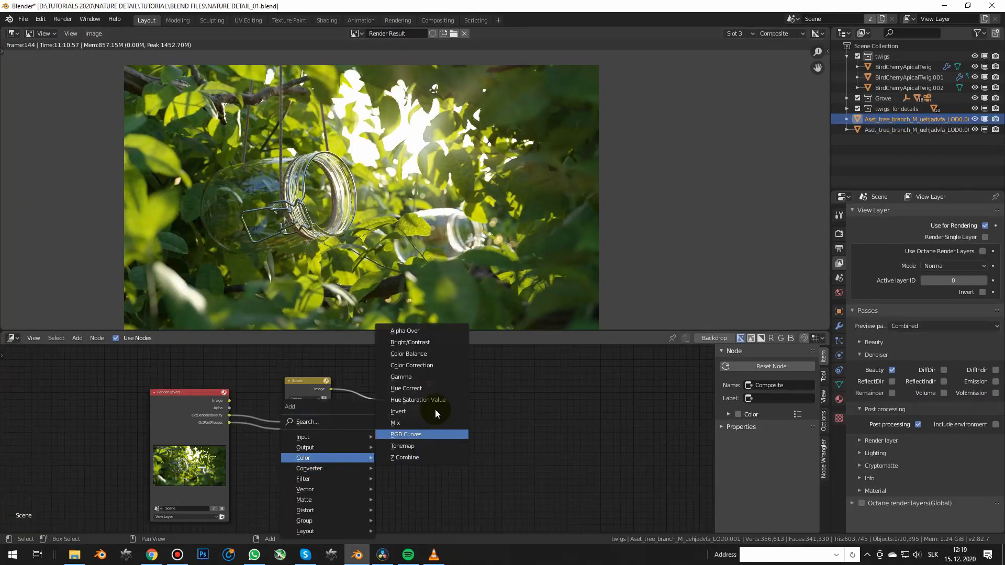
Add a Color Correction node between the Screen node and the Composite node in the compositor
{"action": "left_click", "coordinate": [411, 365]}
{"action": "left_click", "coordinate": [343, 359]}
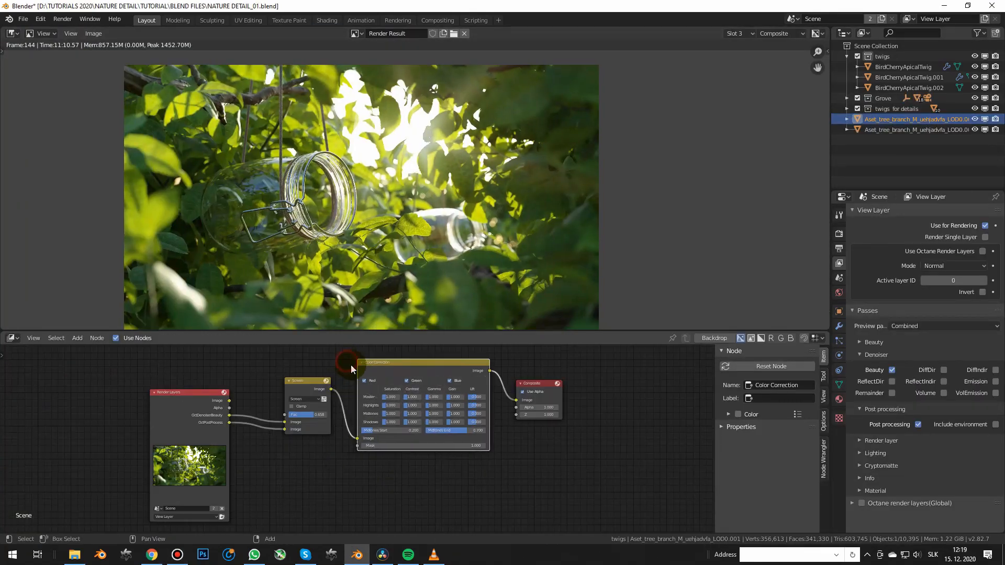
{"action": "scroll", "coordinate": [377, 418], "scroll_direction": "up", "scroll_amount": 3}
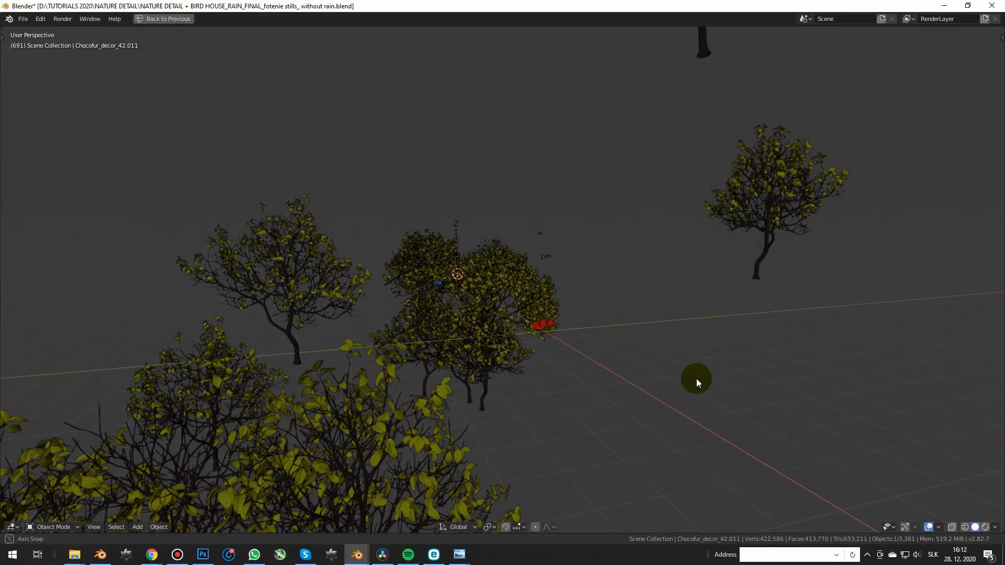
Inspect the scene's trees, an isolated magnolia, the two photoscanned branches and the hanging jar from several angles
{"action": "middle_click_drag", "start_coordinate": [696, 379], "coordinate": [443, 379]}
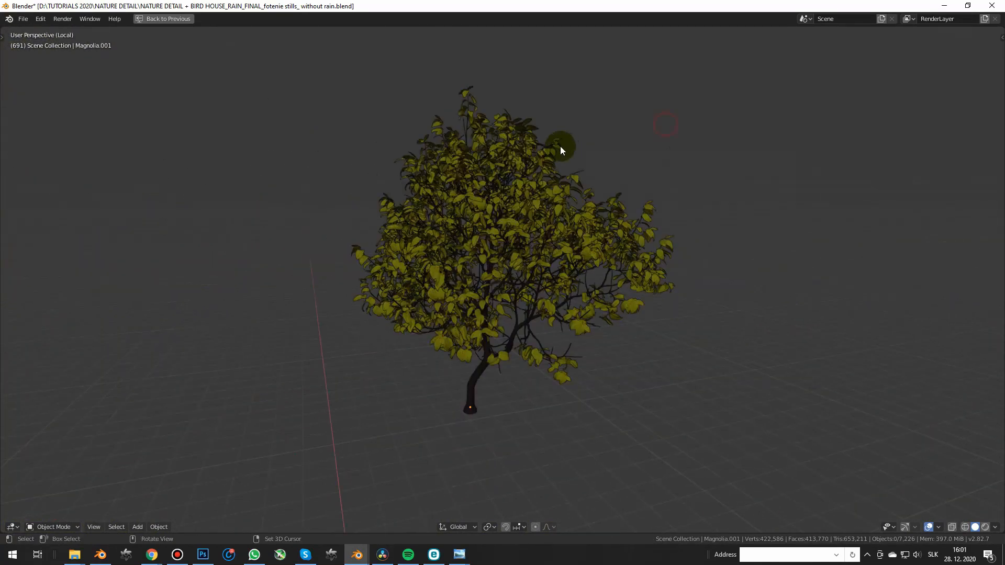
{"action": "key", "text": "ctrl+alt+space"}
{"action": "left_click", "coordinate": [428, 243]}
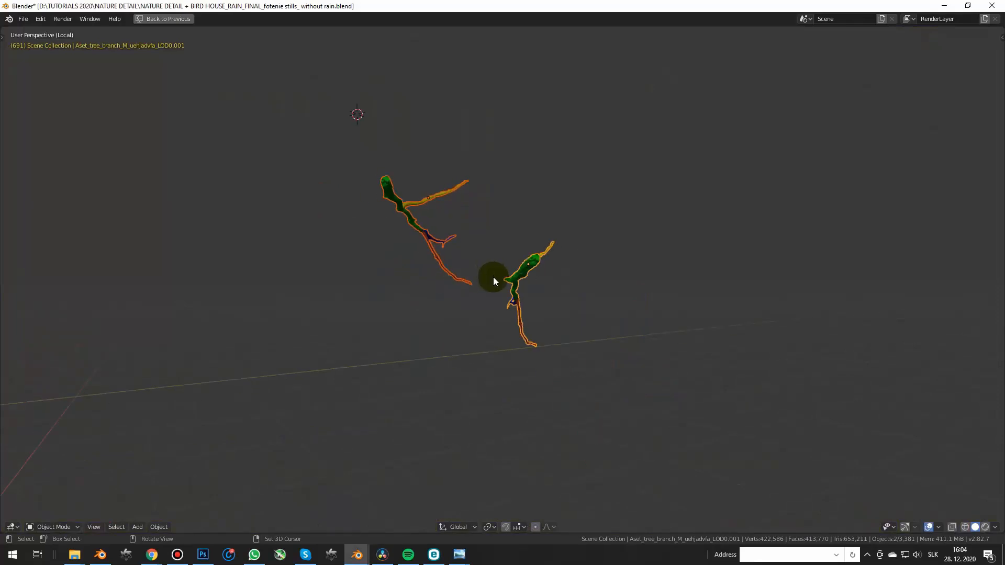
{"action": "middle_click_drag", "start_coordinate": [493, 277], "coordinate": [549, 275]}
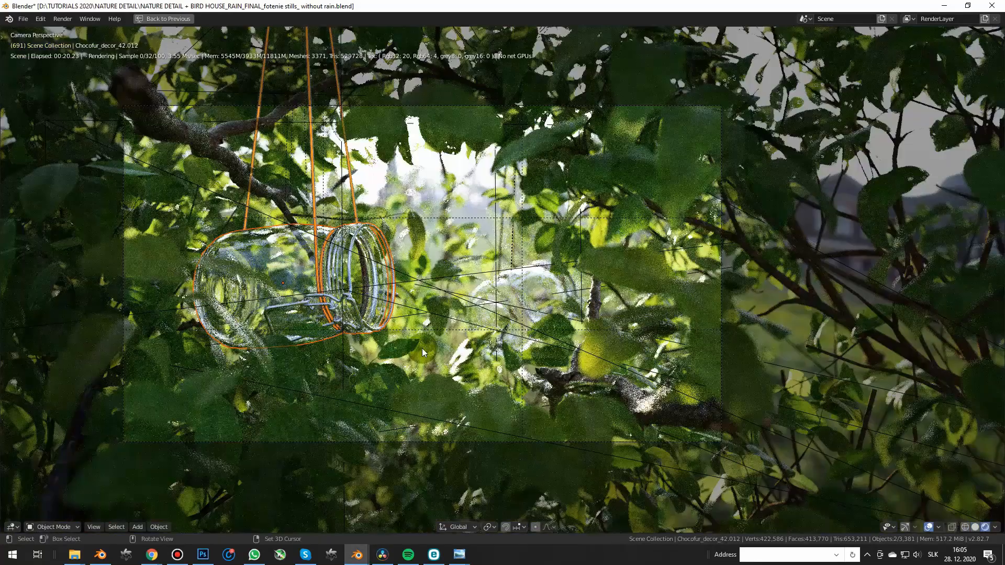
{"action": "middle_click_drag", "start_coordinate": [422, 348], "coordinate": [542, 437]}
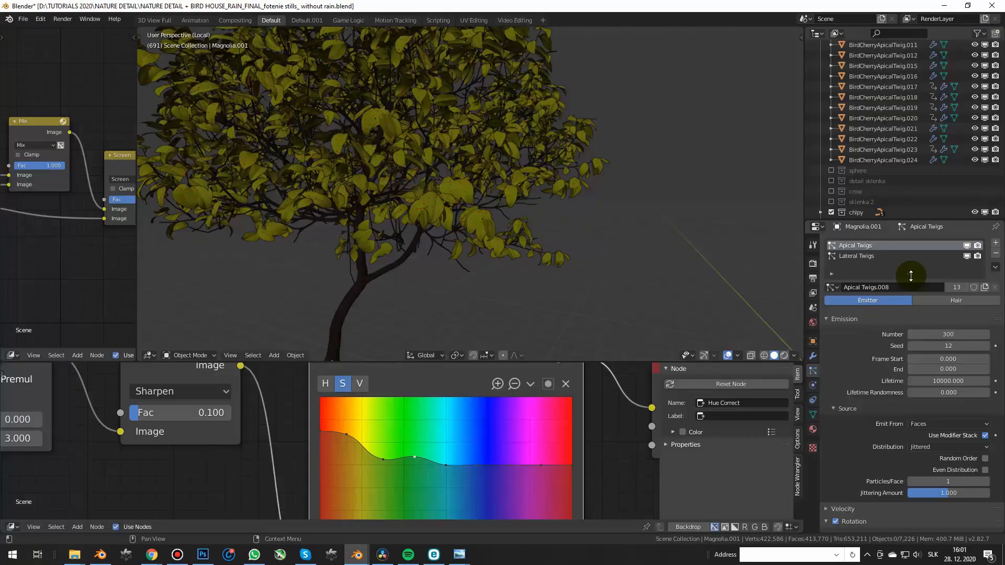
Set the emission number of Magnolia.001's Apical Twigs particle system to 53
{"action": "left_click_drag", "start_coordinate": [910, 275], "coordinate": [911, 296]}
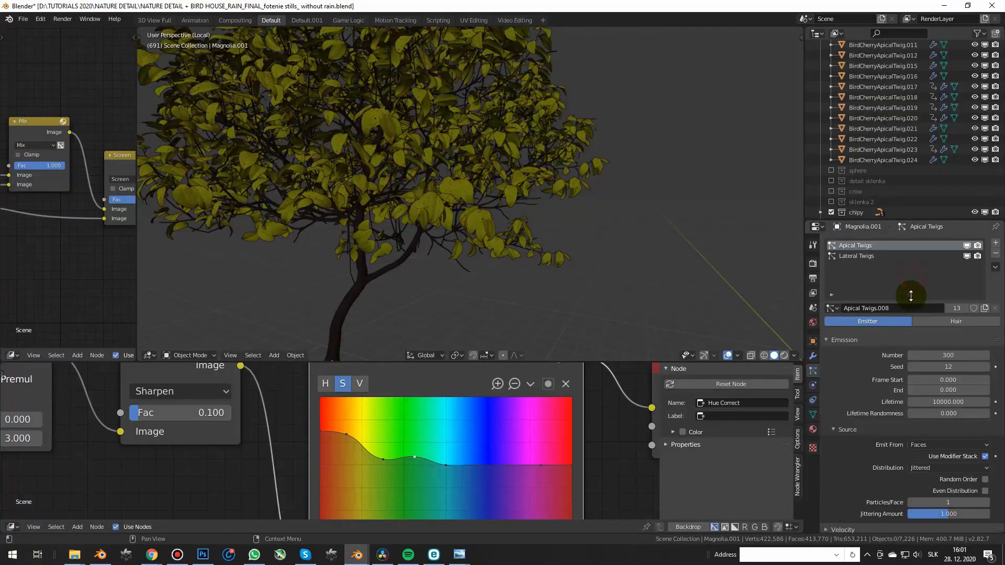
{"action": "left_click", "coordinate": [962, 355]}
{"action": "type", "text": "53"}
{"action": "key", "text": "Return"}
{"action": "scroll", "coordinate": [889, 325], "scroll_direction": "down", "scroll_amount": 1}
{"action": "scroll", "coordinate": [906, 385], "scroll_direction": "down", "scroll_amount": 4}
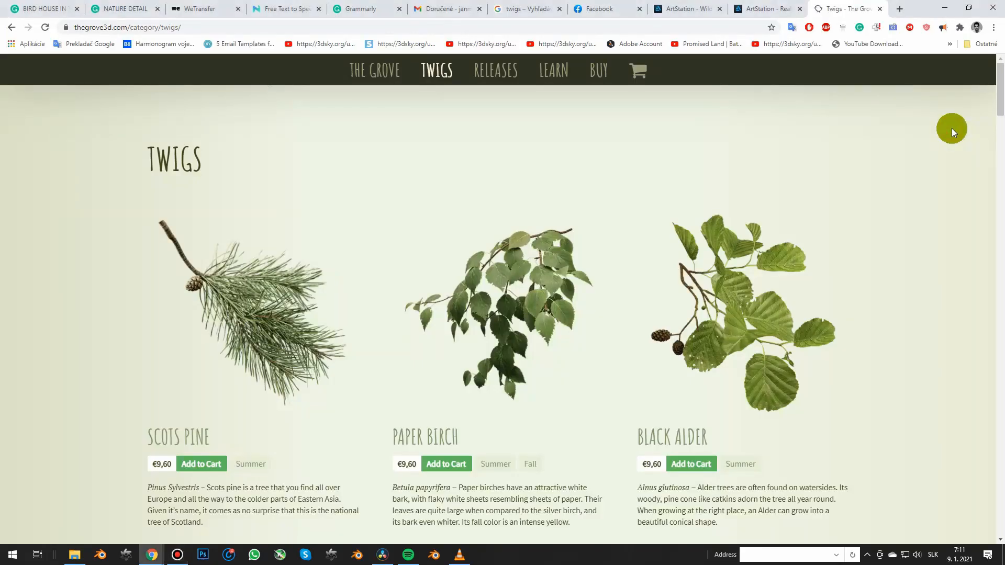
Switch to the browser and look through the twig catalogue on The Grove's website
{"action": "scroll", "coordinate": [951, 127], "scroll_direction": "down", "scroll_amount": 6}
{"action": "scroll", "coordinate": [951, 128], "scroll_direction": "down", "scroll_amount": 4}
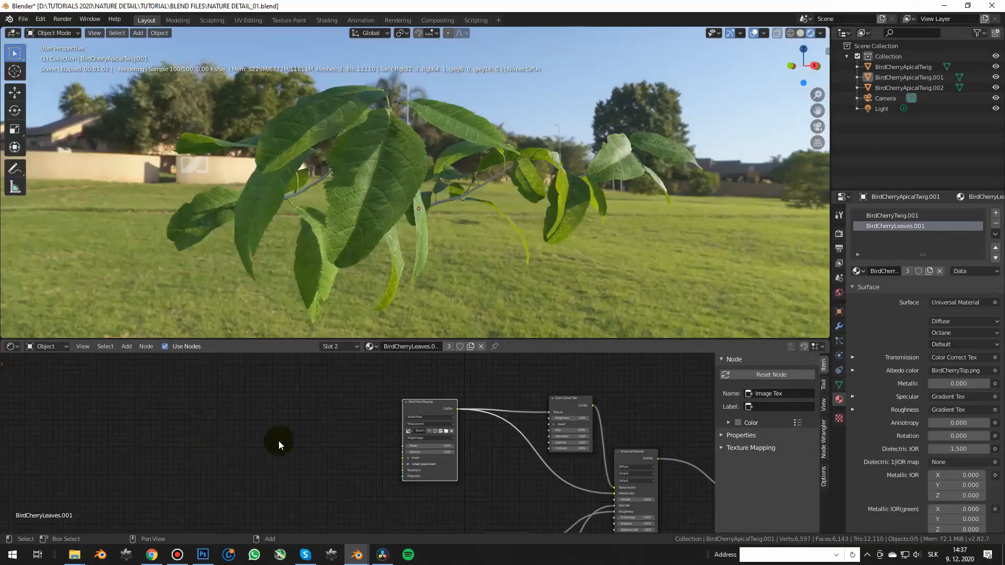
Add a Mix Tex node to the BirdCherryLeaves.001 material and place it ahead of the leaf image texture
{"action": "key", "text": "shift+a"}
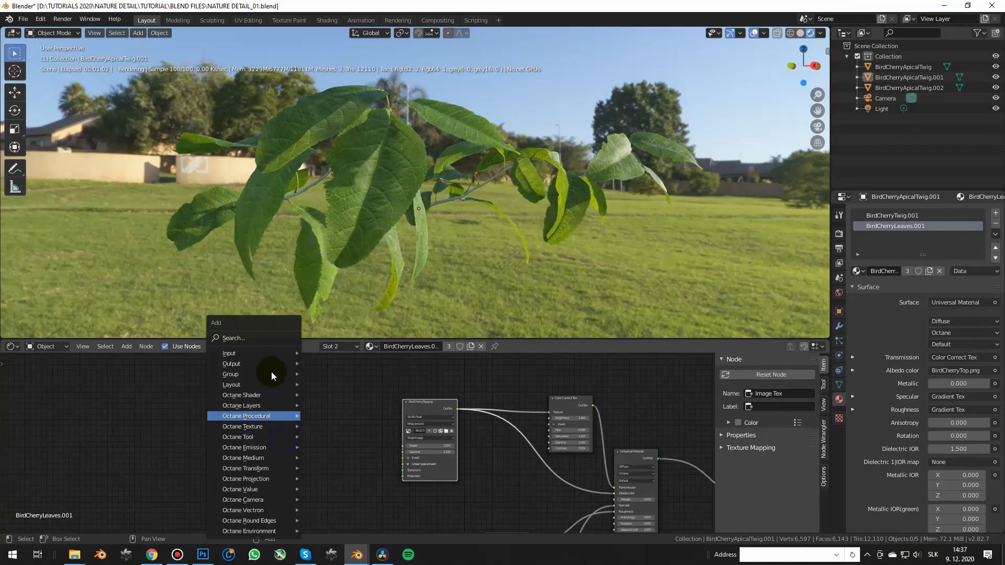
{"action": "left_click", "coordinate": [243, 338]}
{"action": "type", "text": "mix"}
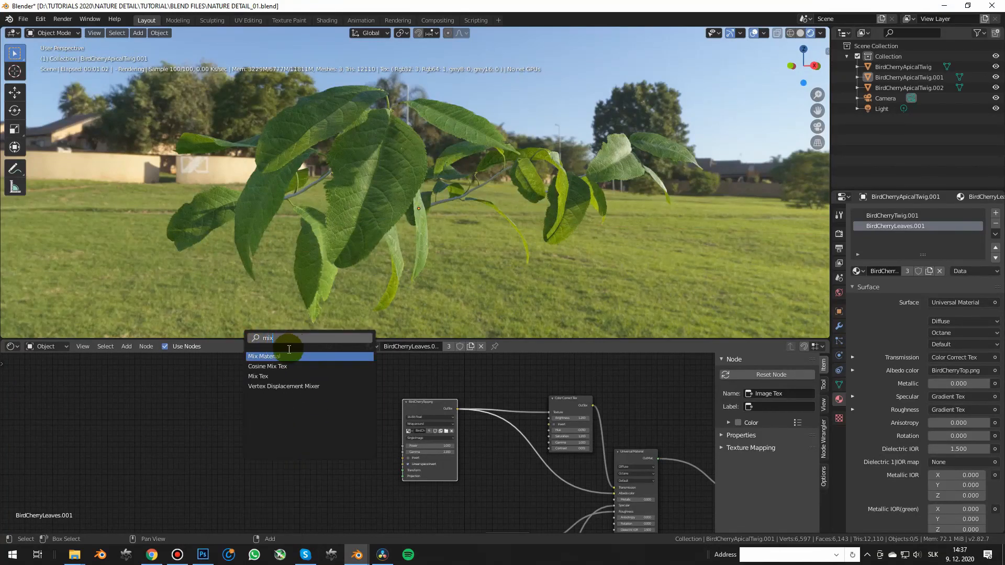
{"action": "left_click", "coordinate": [258, 377]}
{"action": "left_click", "coordinate": [190, 386]}
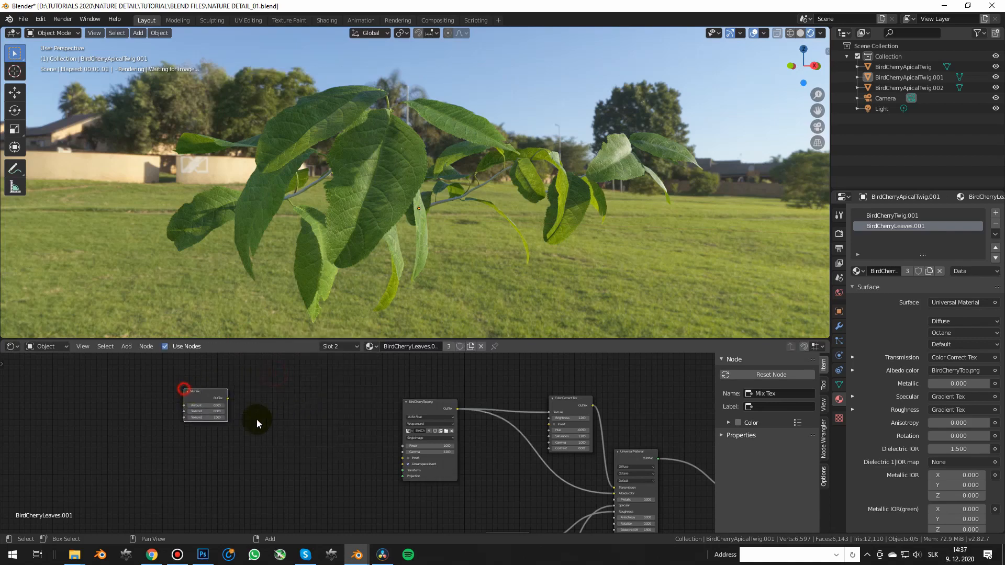
{"action": "key", "text": "shift+a"}
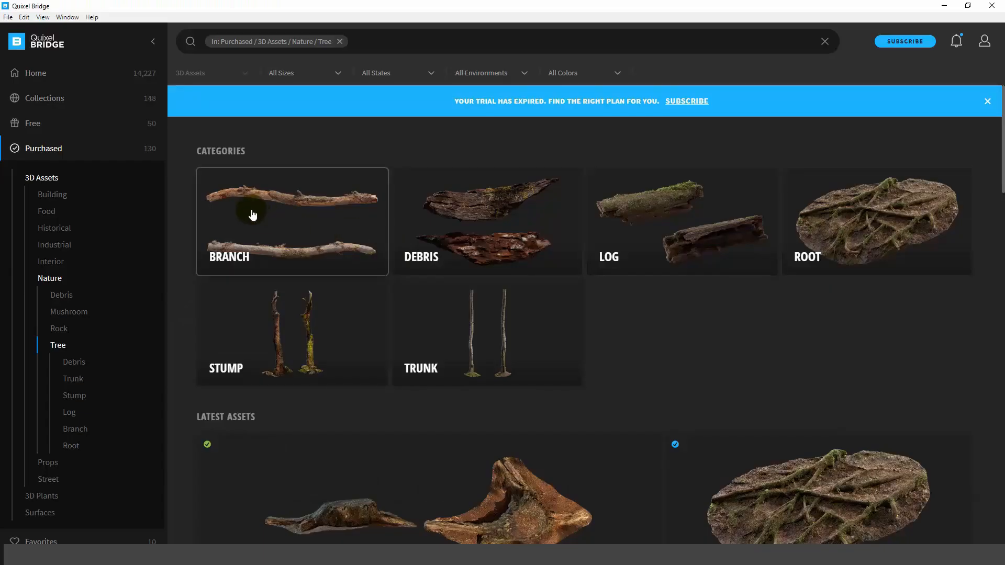
Open the Branch category of the purchased tree assets in Quixel Bridge
{"action": "left_click", "coordinate": [250, 212]}
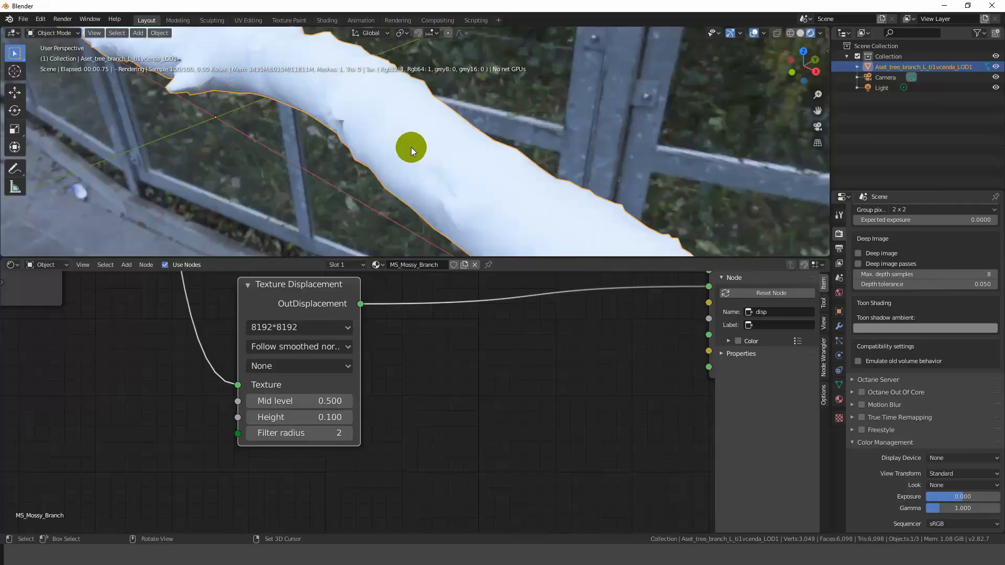
Apply the object transform of the imported mossy branch mesh in Blender
{"action": "key", "text": "ctrl+a"}
{"action": "left_click", "coordinate": [382, 194]}
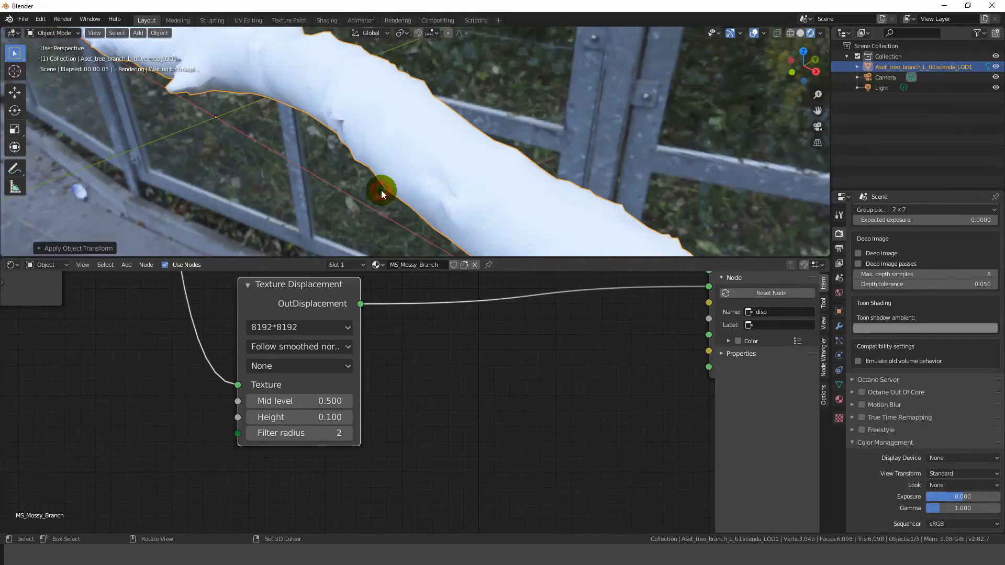
Examine the photoscanned branch assembled from differently coloured parts and the glass jar models close up in the viewport
{"action": "left_click", "coordinate": [607, 127]}
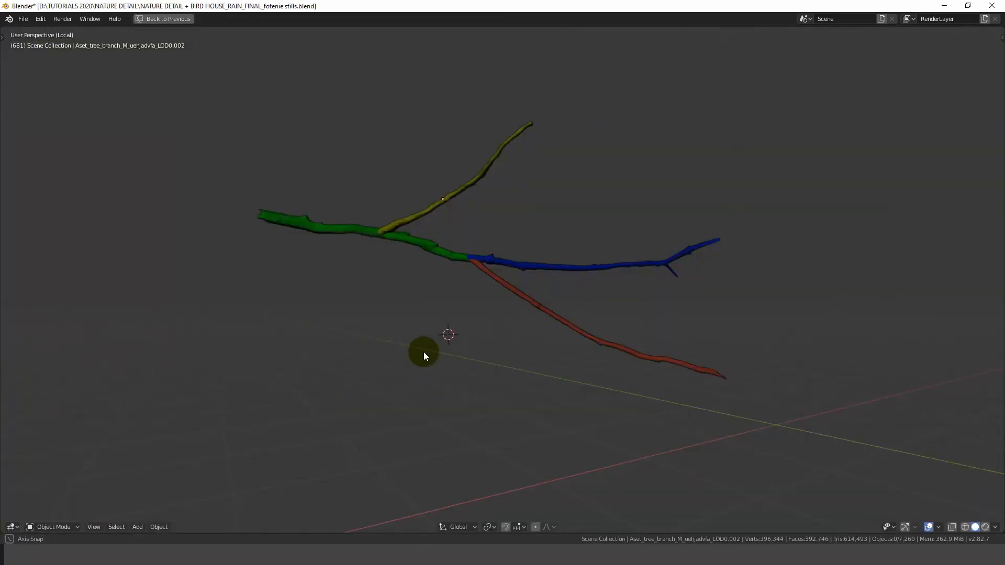
{"action": "middle_click_drag", "start_coordinate": [423, 351], "coordinate": [445, 360]}
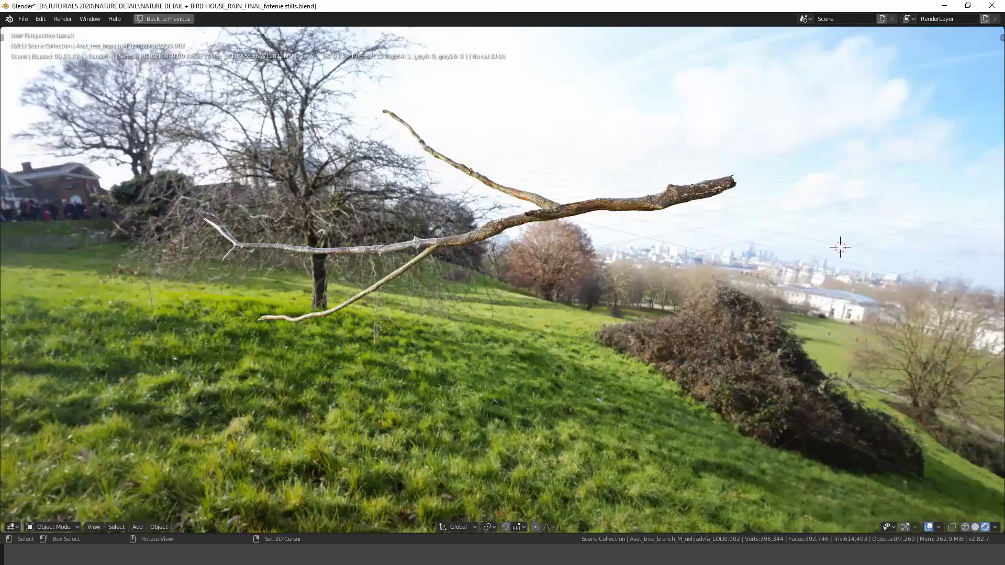
{"action": "middle_click_drag", "start_coordinate": [425, 256], "coordinate": [448, 260]}
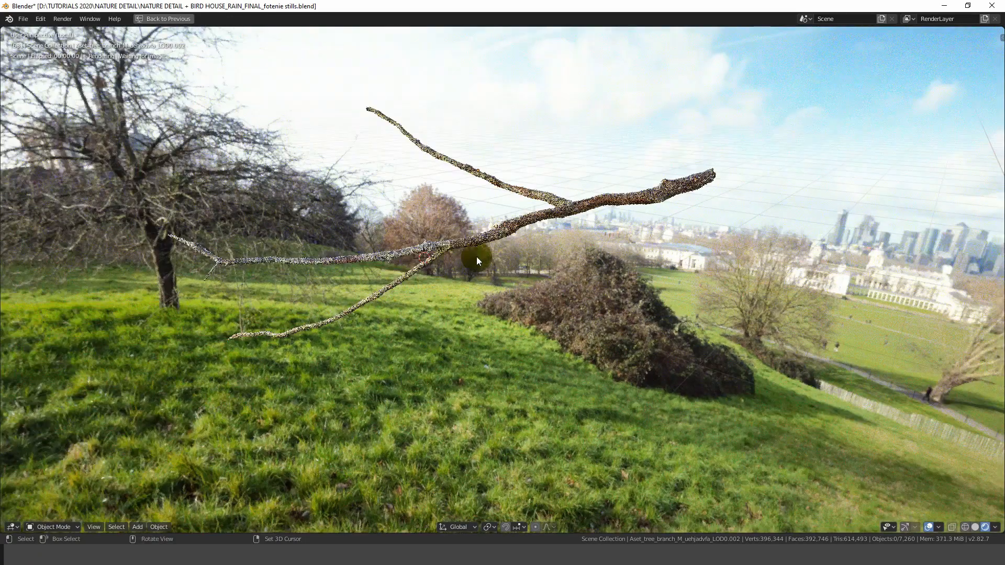
{"action": "scroll", "coordinate": [576, 200], "scroll_direction": "up", "scroll_amount": 4}
{"action": "scroll", "coordinate": [575, 200], "scroll_direction": "up", "scroll_amount": 3}
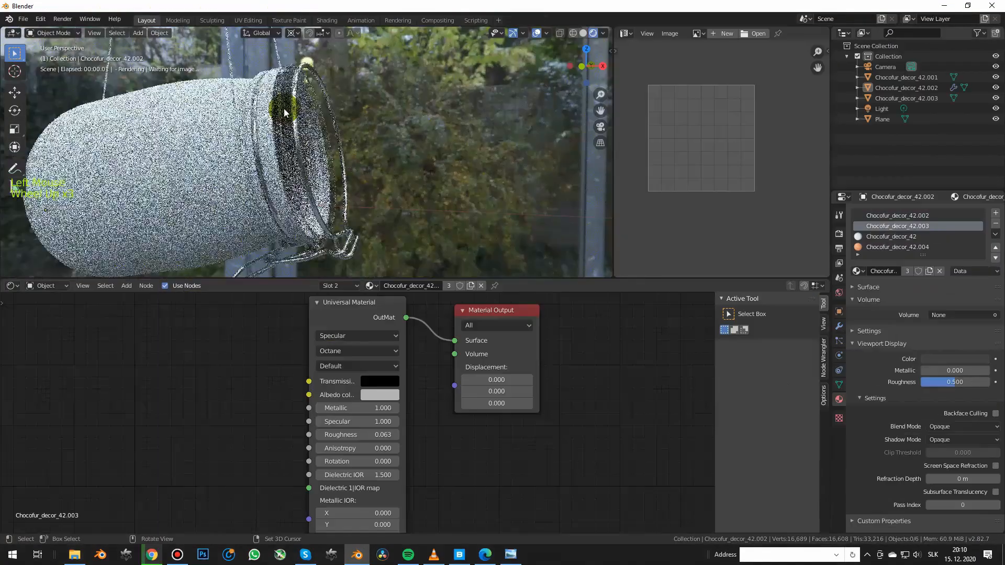
{"action": "scroll", "coordinate": [494, 430], "scroll_direction": "up", "scroll_amount": 2}
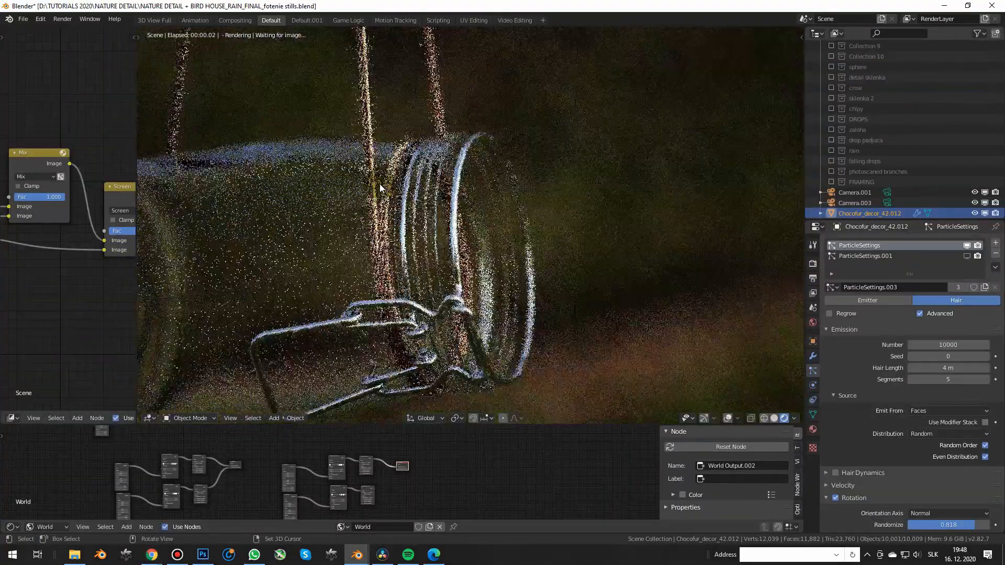
{"action": "scroll", "coordinate": [366, 184], "scroll_direction": "up", "scroll_amount": 8}
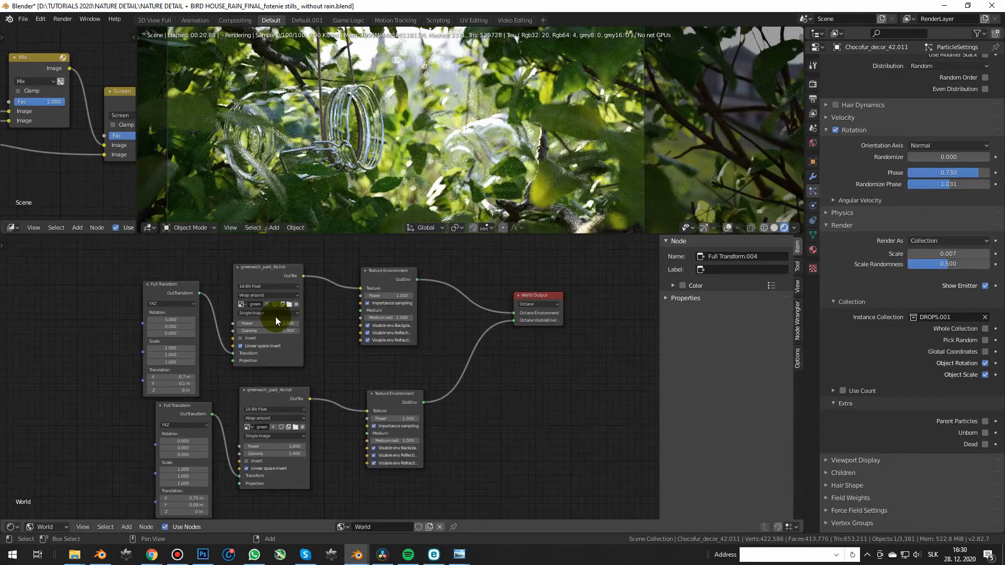
Look through the loaded images available for the upper greenwich_park_4k.hdr environment texture node
{"action": "scroll", "coordinate": [277, 320], "scroll_direction": "up", "scroll_amount": 2}
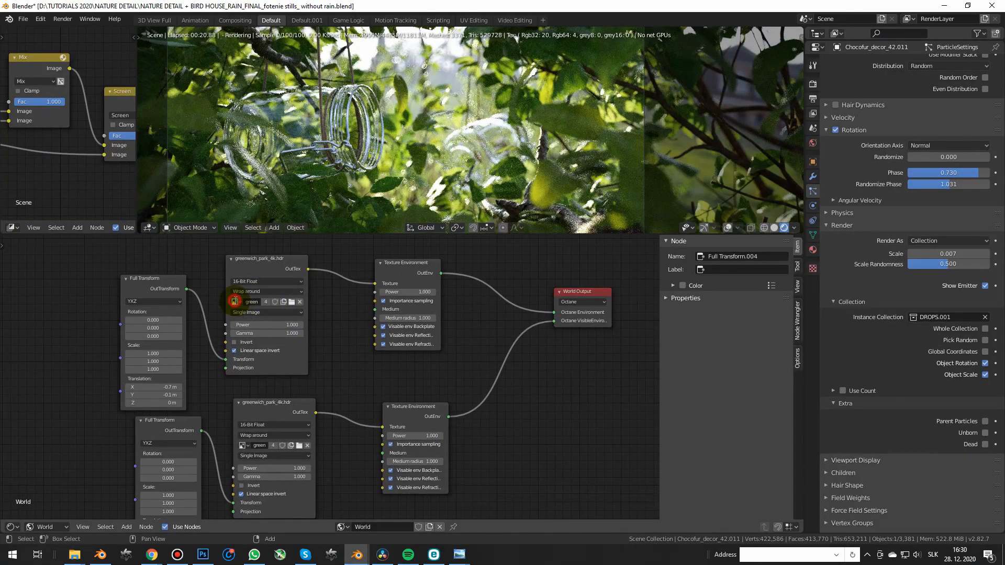
{"action": "left_click", "coordinate": [234, 301]}
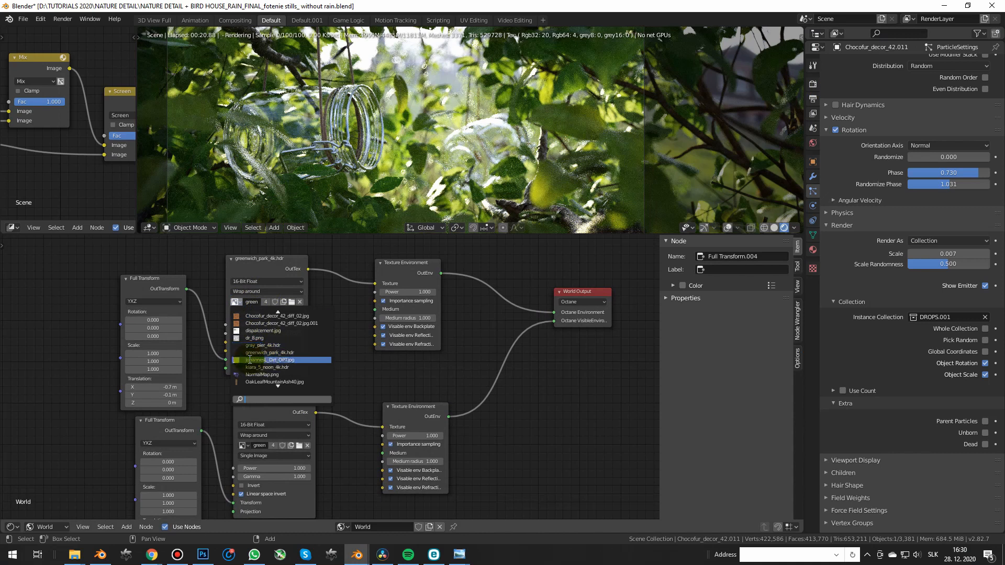
{"action": "left_click", "coordinate": [201, 279]}
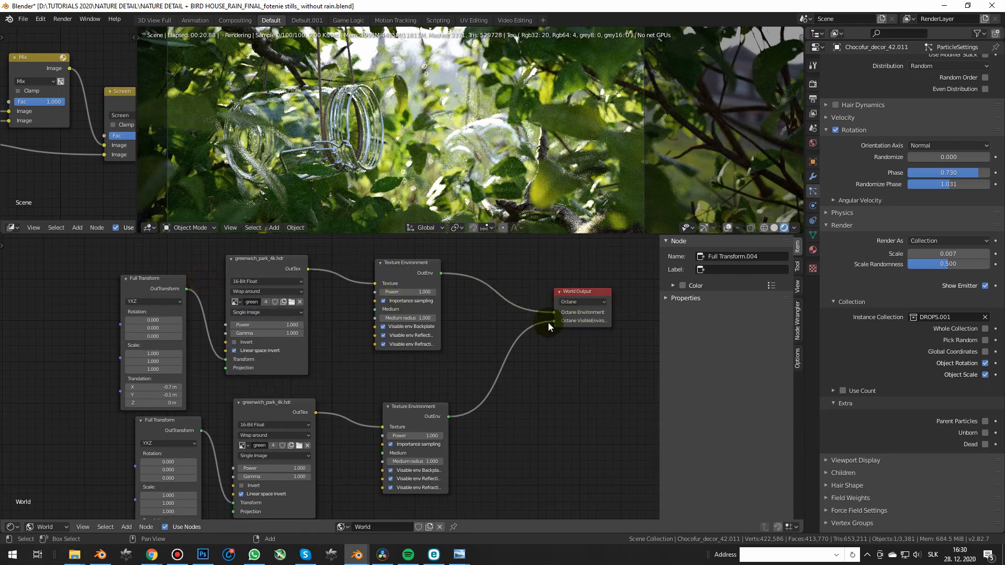
Adjust the X translation of the Full Transform node feeding the visible environment's greenwich_park_4k.hdr texture
{"action": "middle_click_drag", "start_coordinate": [295, 416], "coordinate": [273, 392]}
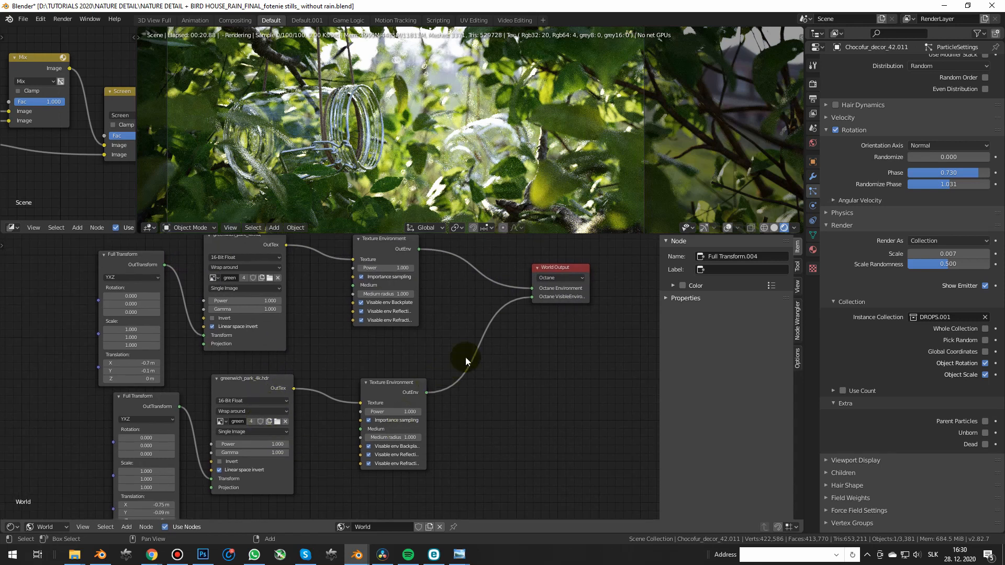
{"action": "left_click_drag", "start_coordinate": [158, 492], "coordinate": [230, 492]}
{"action": "left_click_drag", "start_coordinate": [157, 505], "coordinate": [142, 505]}
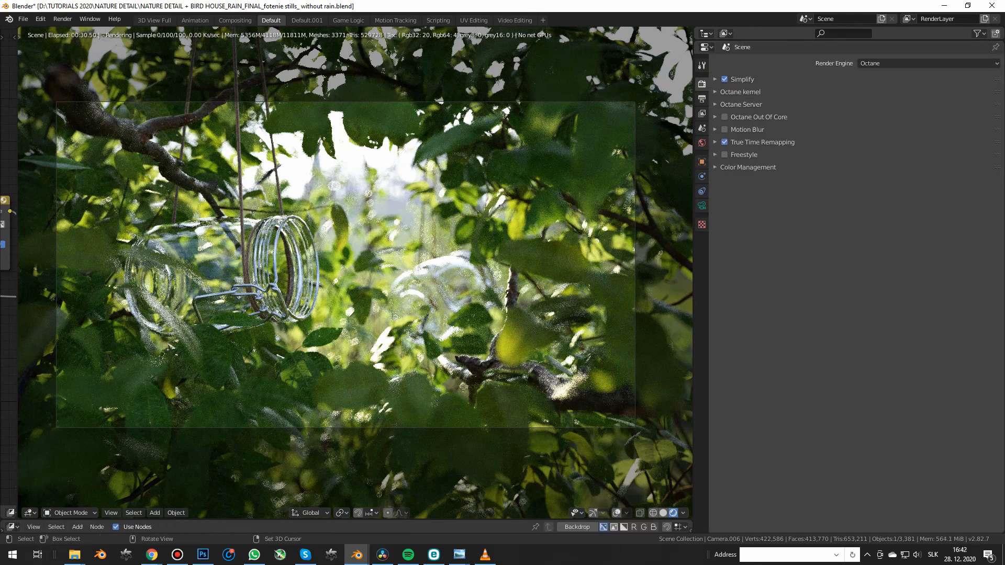
Review the Octane kernel settings for the scene, from sample quality through adaptive sampling to colour management
{"action": "left_click", "coordinate": [739, 92]}
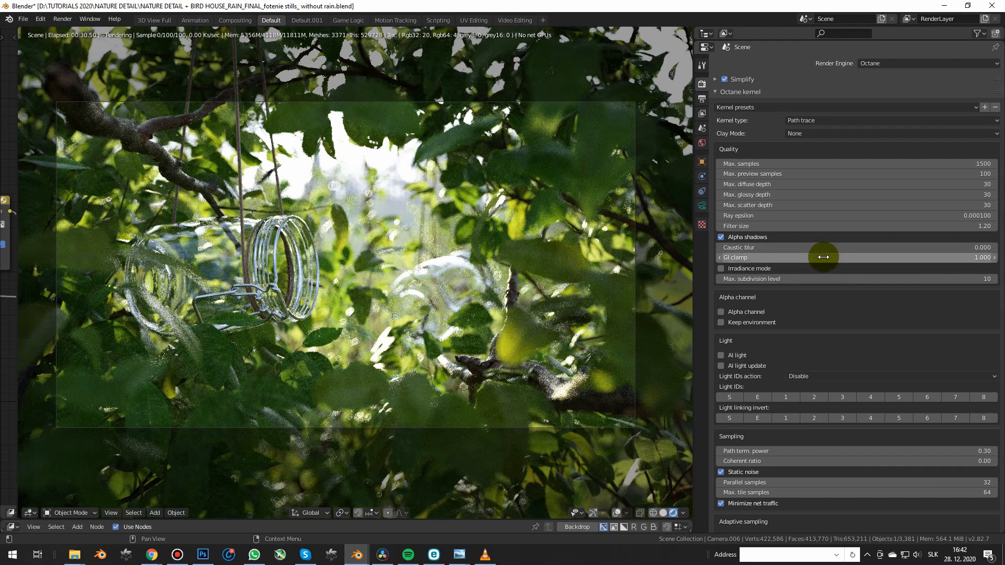
{"action": "scroll", "coordinate": [887, 260], "scroll_direction": "down", "scroll_amount": 5}
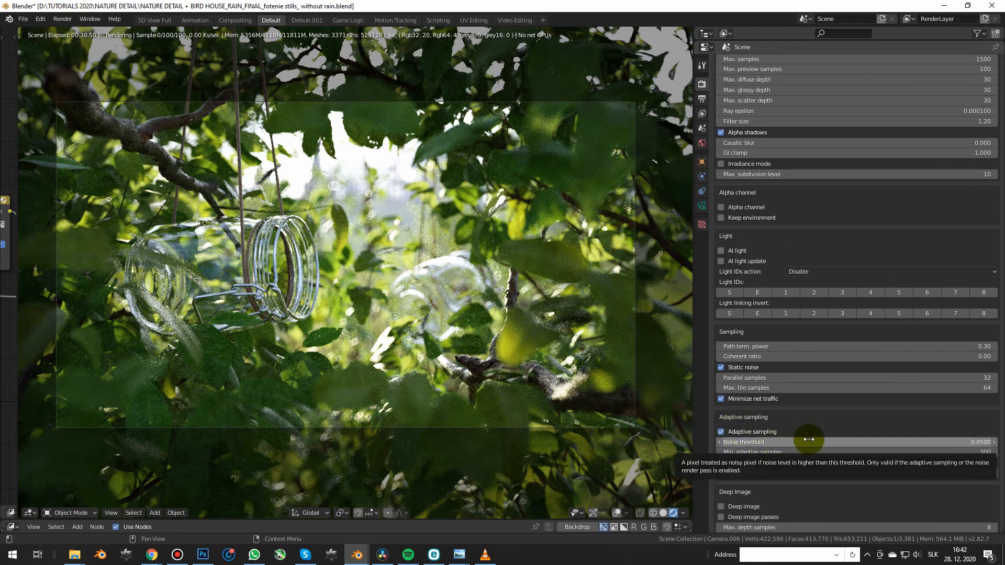
{"action": "scroll", "coordinate": [814, 442], "scroll_direction": "down", "scroll_amount": 2}
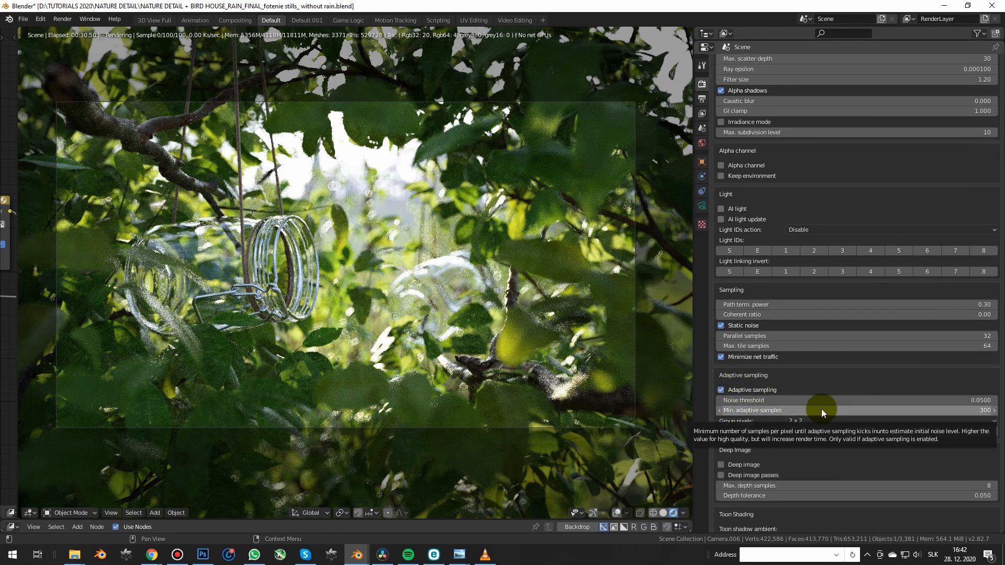
{"action": "scroll", "coordinate": [821, 410], "scroll_direction": "down", "scroll_amount": 1}
{"action": "scroll", "coordinate": [820, 407], "scroll_direction": "down", "scroll_amount": 2}
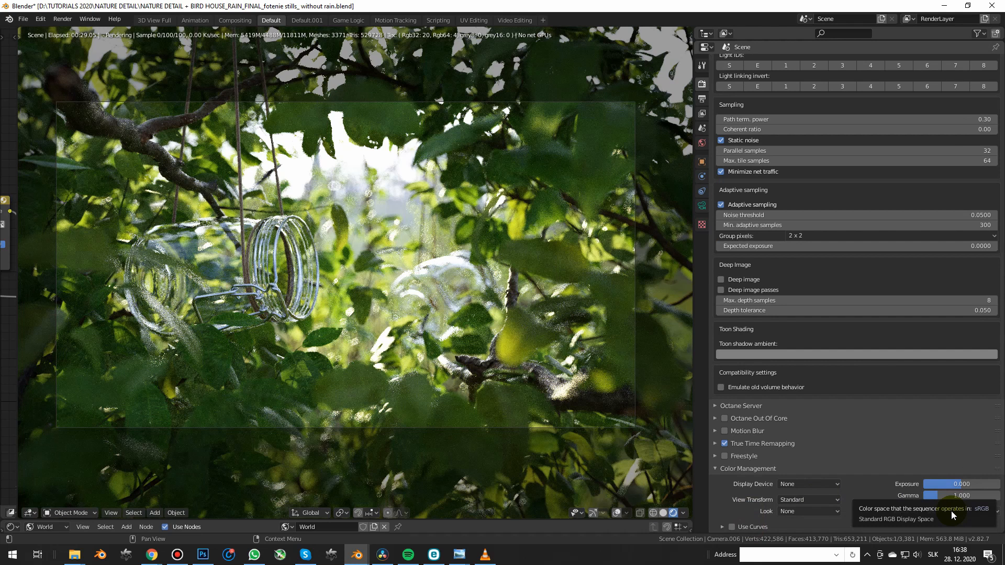
{"action": "key", "text": "n"}
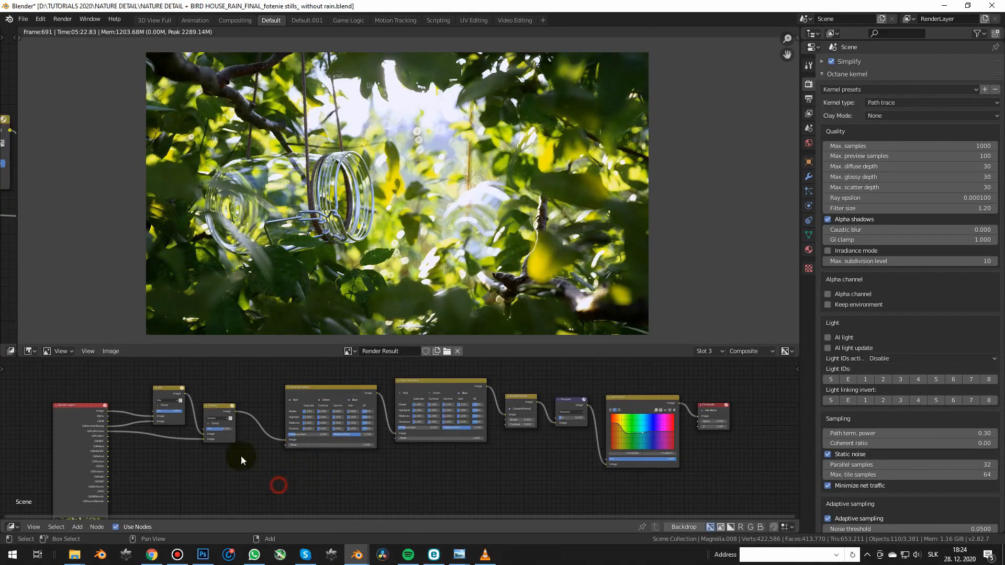
Toggle the Screen node and the first Color Correction node in the compositor to compare the render with and without them
{"action": "scroll", "coordinate": [223, 437], "scroll_direction": "up", "scroll_amount": 3}
{"action": "mouse_move", "coordinate": [221, 425]}
{"action": "left_mouse_down"}
{"action": "mouse_move", "coordinate": [194, 425]}
{"action": "mouse_move", "coordinate": [230, 424]}
{"action": "left_mouse_up"}
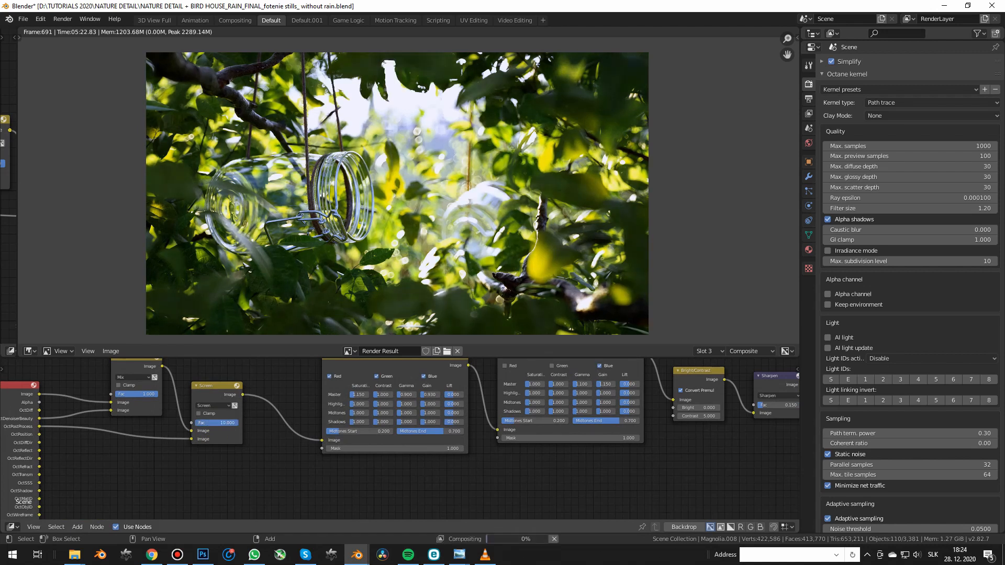
{"action": "middle_click_drag", "start_coordinate": [238, 423], "coordinate": [149, 458]}
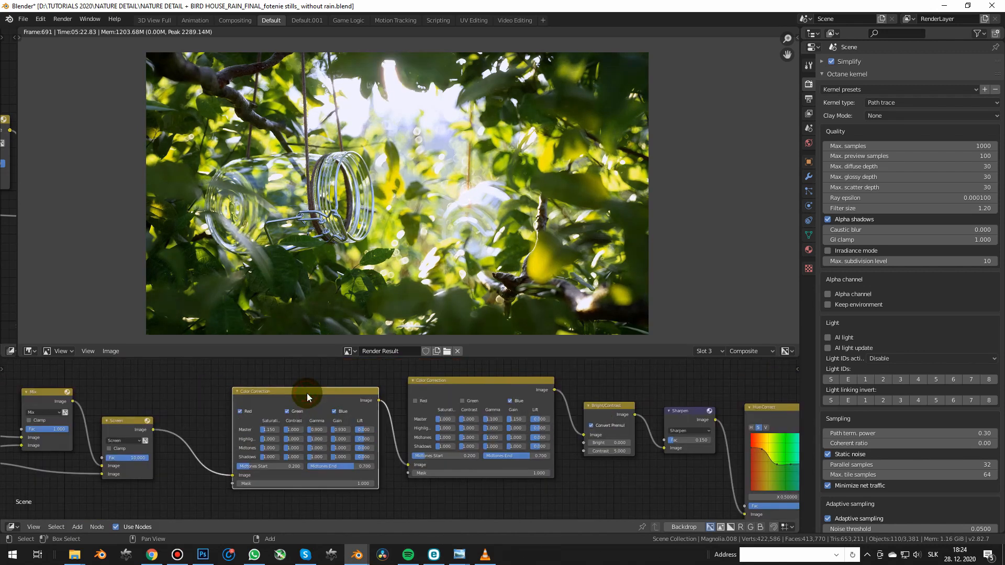
{"action": "left_click", "coordinate": [307, 393]}
{"action": "key", "text": "m"}
{"action": "key", "text": "m"}
Mute and unmute the Hue Correct node, and mute the Sharpen node, to compare their effect on the composite
{"action": "middle_click_drag", "start_coordinate": [576, 403], "coordinate": [394, 390]}
{"action": "left_click", "coordinate": [598, 395]}
{"action": "key", "text": "m"}
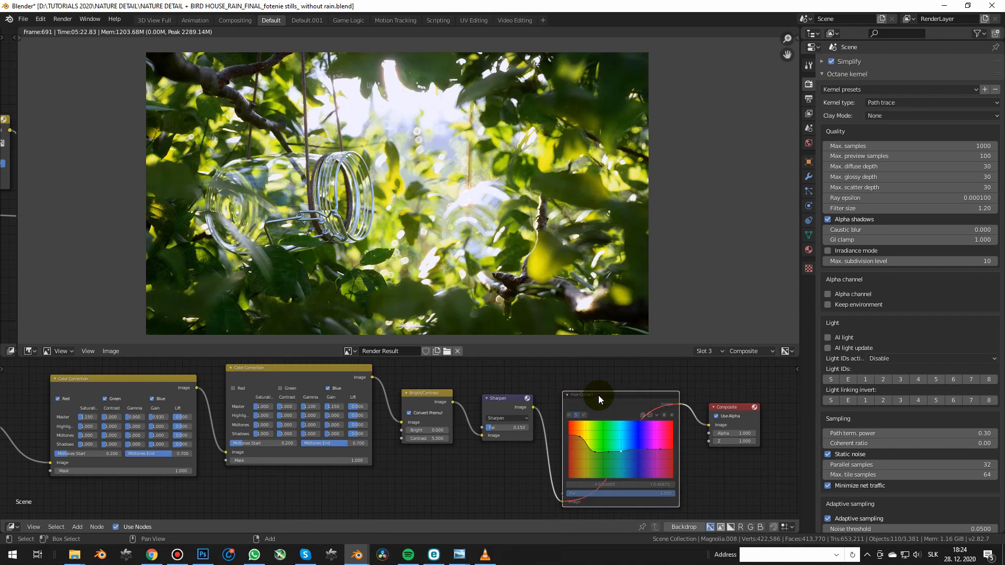
{"action": "key", "text": "m"}
{"action": "left_click", "coordinate": [501, 399]}
{"action": "key", "text": "m"}
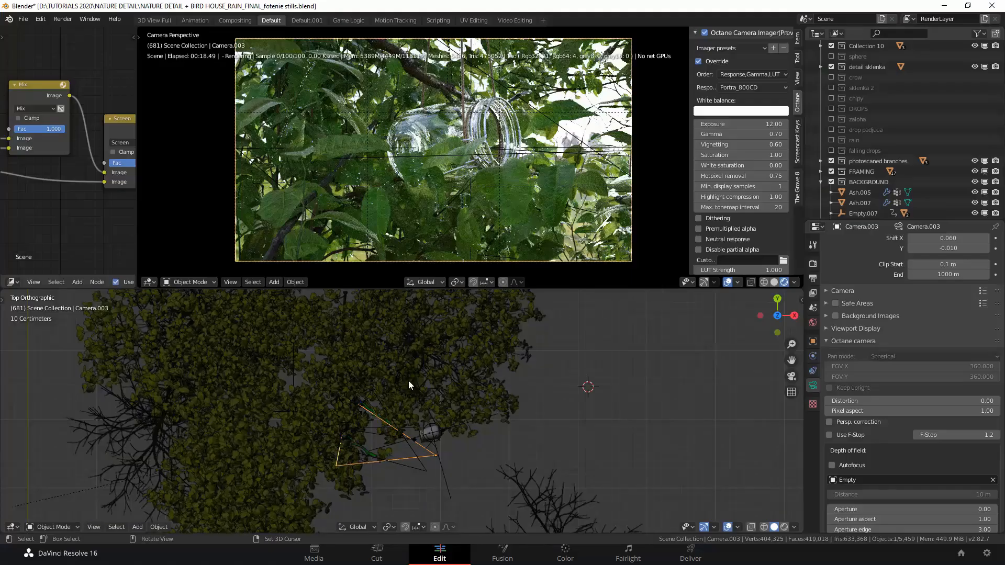
Move Camera.003 away from the trees in the top view and rotate it to reframe the hanging jars
{"action": "left_click_drag", "start_coordinate": [411, 429], "coordinate": [427, 467]}
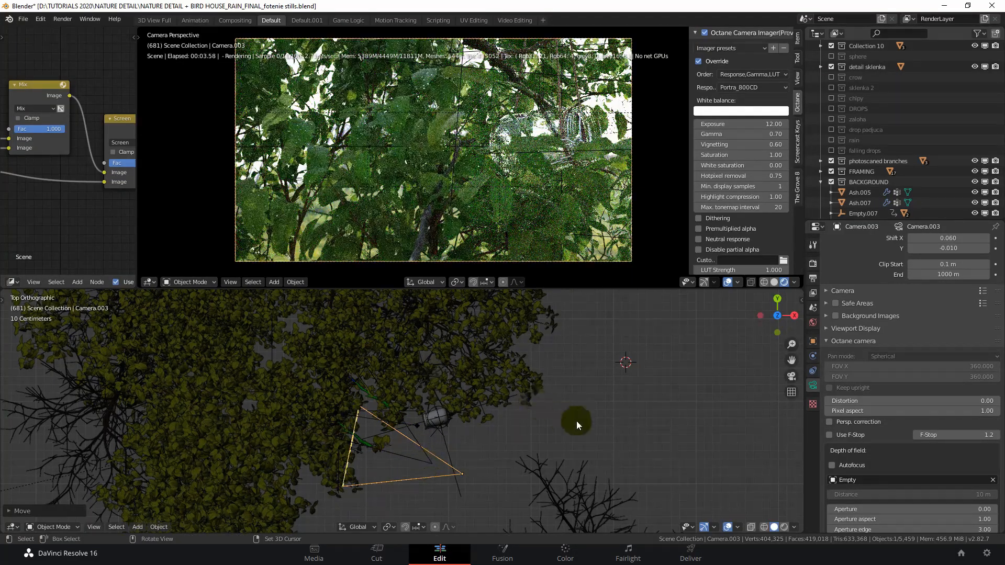
{"action": "key", "text": "r"}
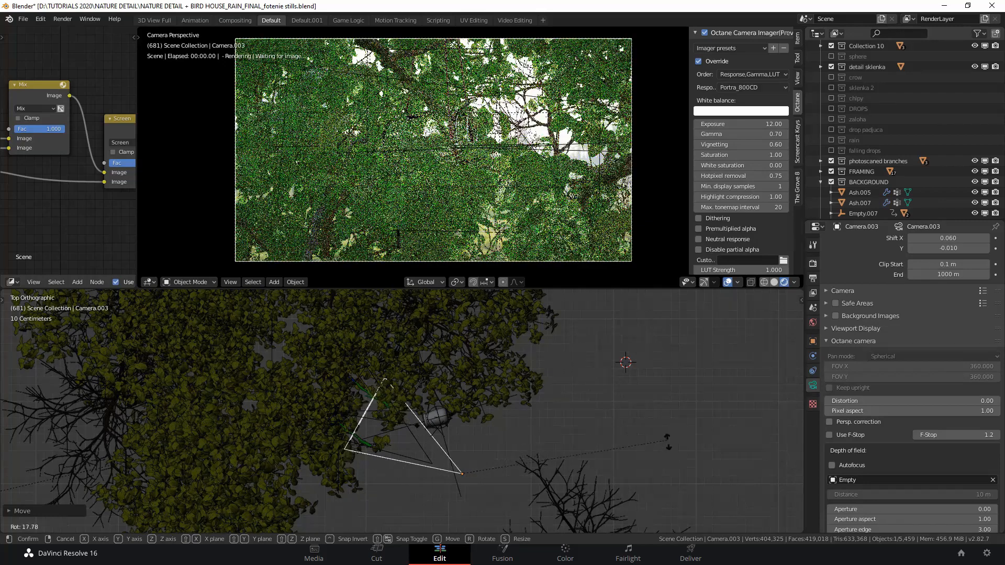
{"action": "left_click", "coordinate": [671, 446]}
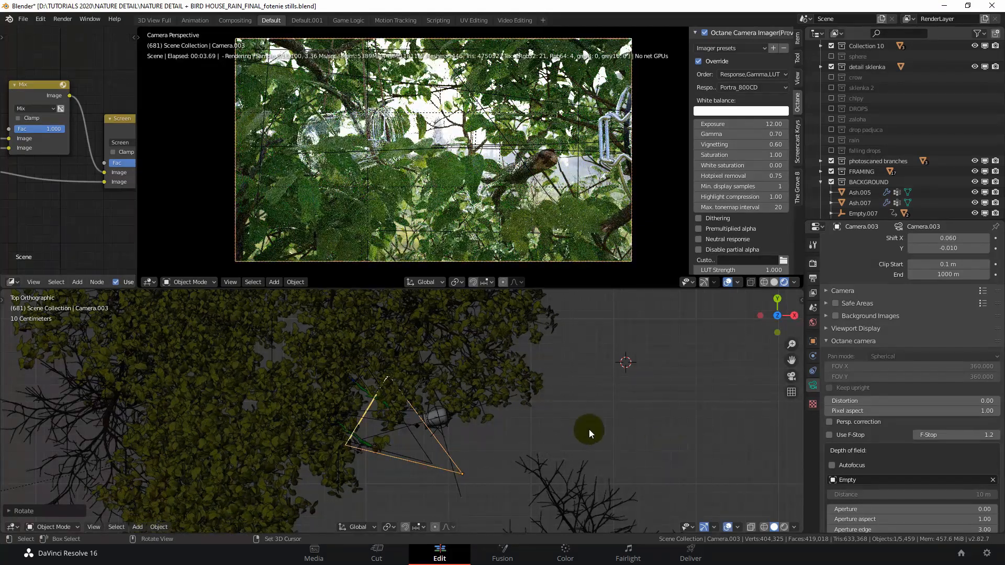
{"action": "scroll", "coordinate": [474, 444], "scroll_direction": "up", "scroll_amount": 6}
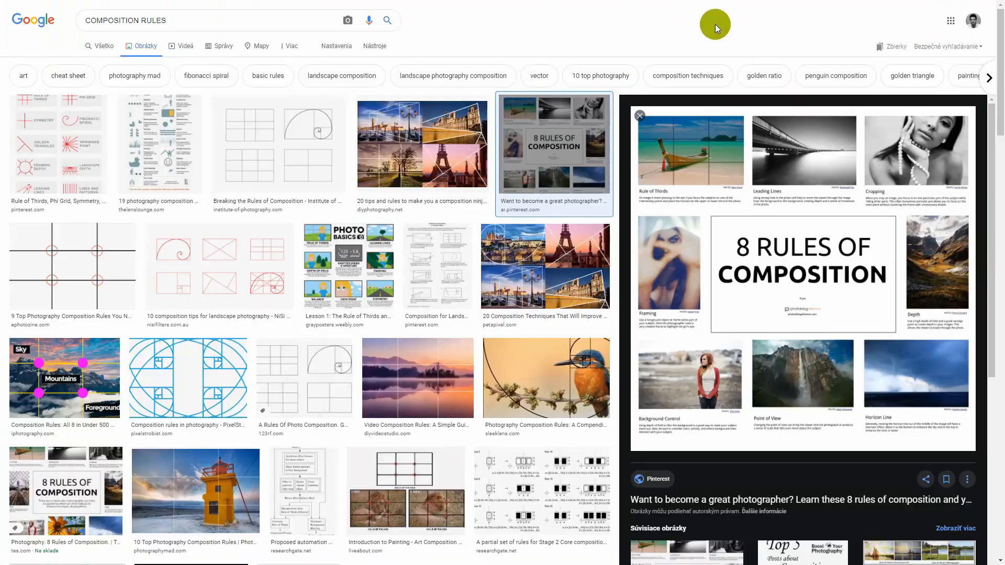
Switch to the browser and look through the image search results for COMPOSITION RULES
{"action": "scroll", "coordinate": [739, 115], "scroll_direction": "down", "scroll_amount": 2}
{"action": "scroll", "coordinate": [739, 115], "scroll_direction": "down", "scroll_amount": 4}
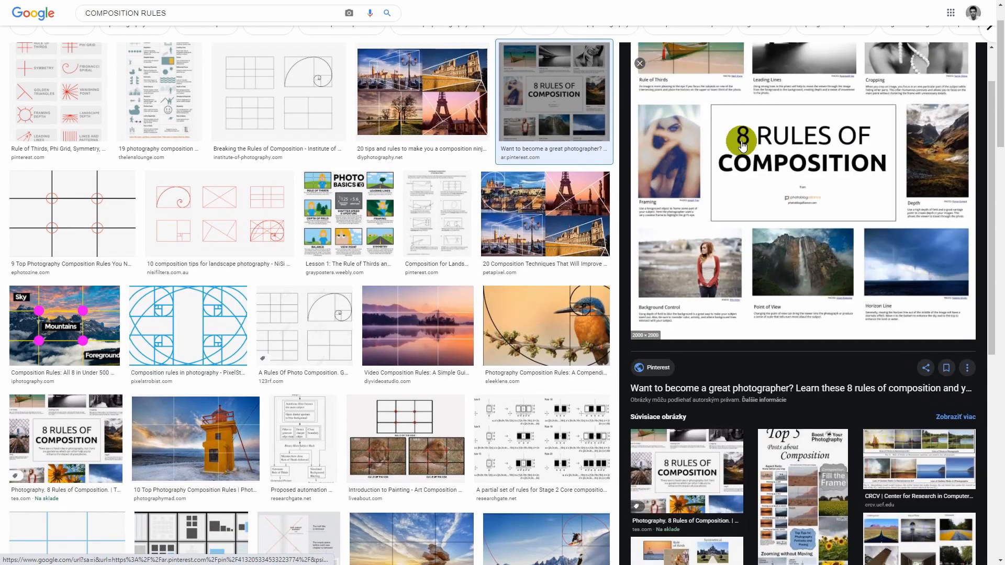
{"action": "scroll", "coordinate": [680, 167], "scroll_direction": "down", "scroll_amount": 2}
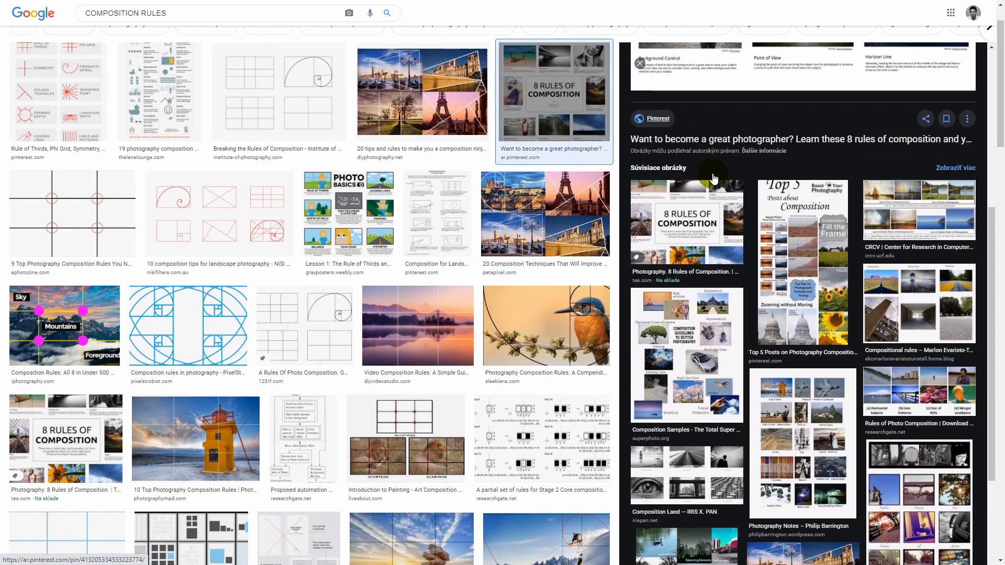
{"action": "scroll", "coordinate": [555, 223], "scroll_direction": "down", "scroll_amount": 2}
{"action": "scroll", "coordinate": [555, 222], "scroll_direction": "down", "scroll_amount": 2}
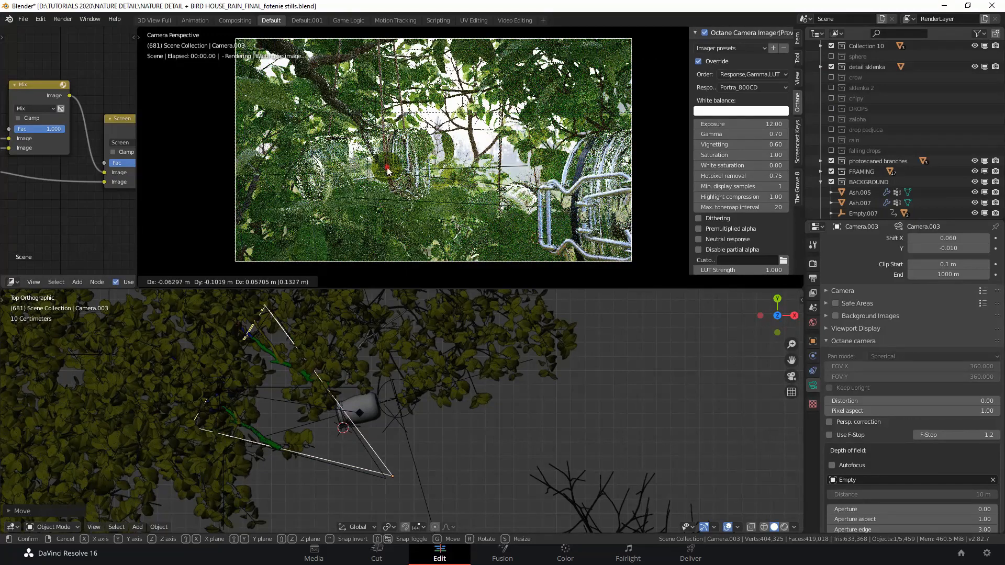
In Blender, shift Camera.003 by about 0.13 m and move the foreground jar deeper into the scene beside the photoscanned branch
{"action": "left_click", "coordinate": [387, 170]}
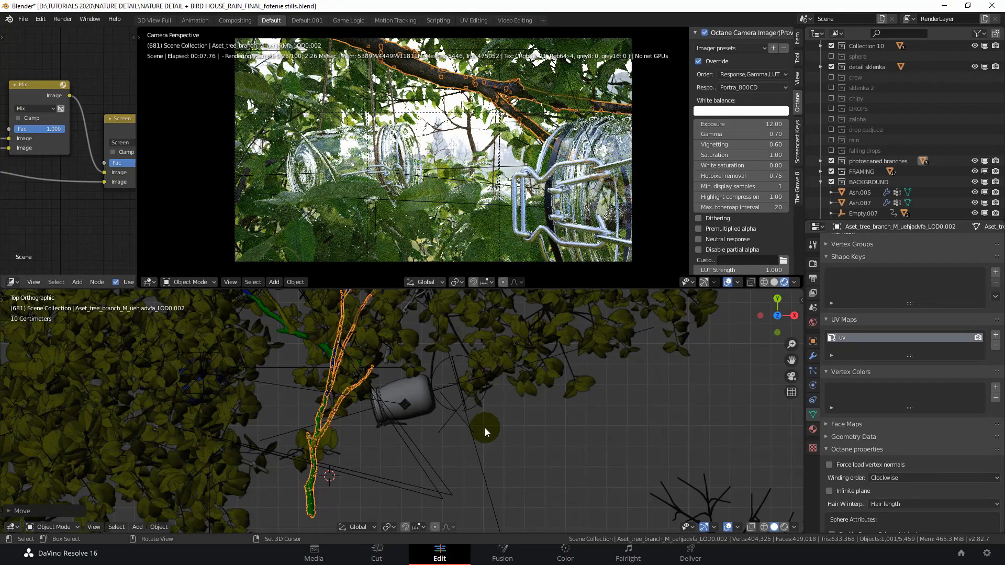
{"action": "scroll", "coordinate": [488, 429], "scroll_direction": "down", "scroll_amount": 3}
{"action": "scroll", "coordinate": [459, 416], "scroll_direction": "up", "scroll_amount": 3}
{"action": "left_click", "coordinate": [434, 393]}
{"action": "key", "text": "g"}
{"action": "left_click", "coordinate": [377, 389]}
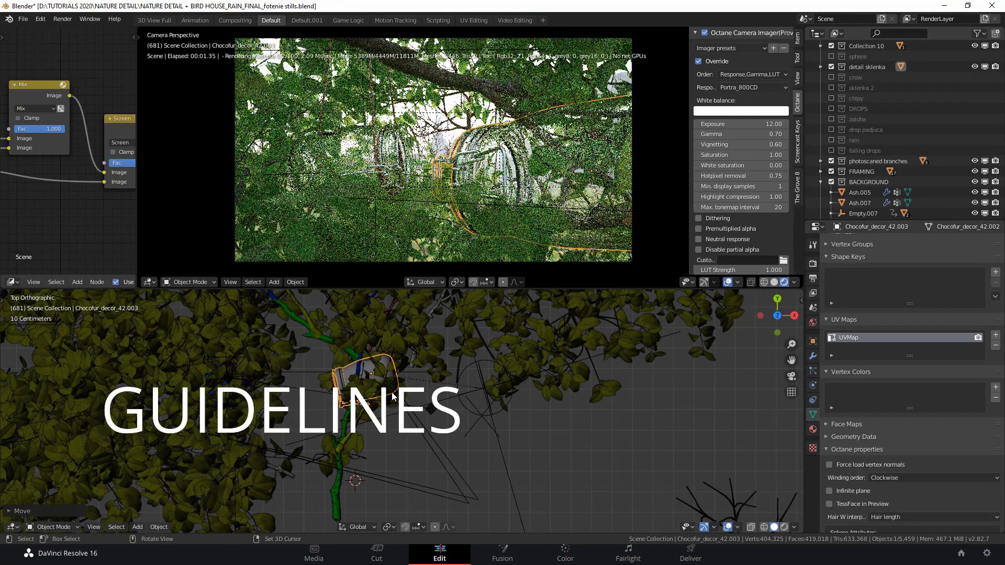
Move the forked photoscanned branch into the right foreground of the camera frame and place the 3D cursor in the empty area beside it
{"action": "middle_click_drag", "start_coordinate": [313, 375], "coordinate": [314, 430], "text": "shift"}
{"action": "left_click", "coordinate": [424, 369]}
{"action": "key", "text": "g"}
{"action": "left_click", "coordinate": [402, 419]}
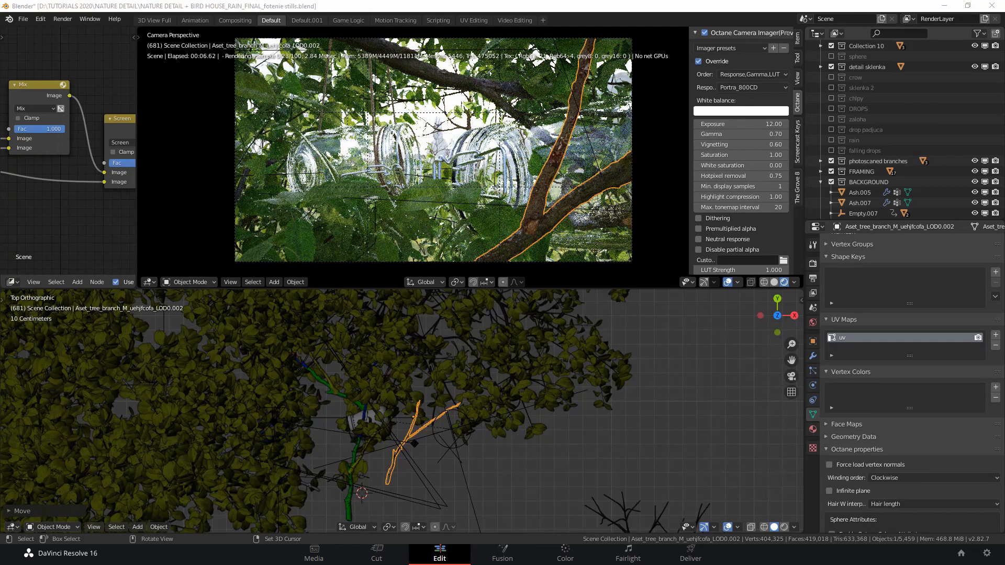
{"action": "right_click", "coordinate": [544, 460], "text": "shift"}
{"action": "scroll", "coordinate": [451, 487], "scroll_direction": "up", "scroll_amount": 2}
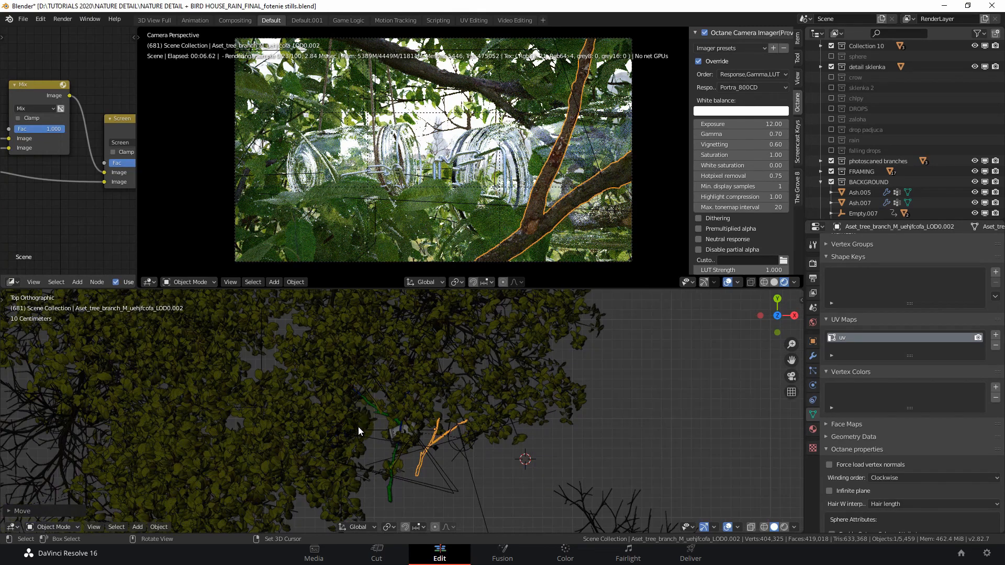
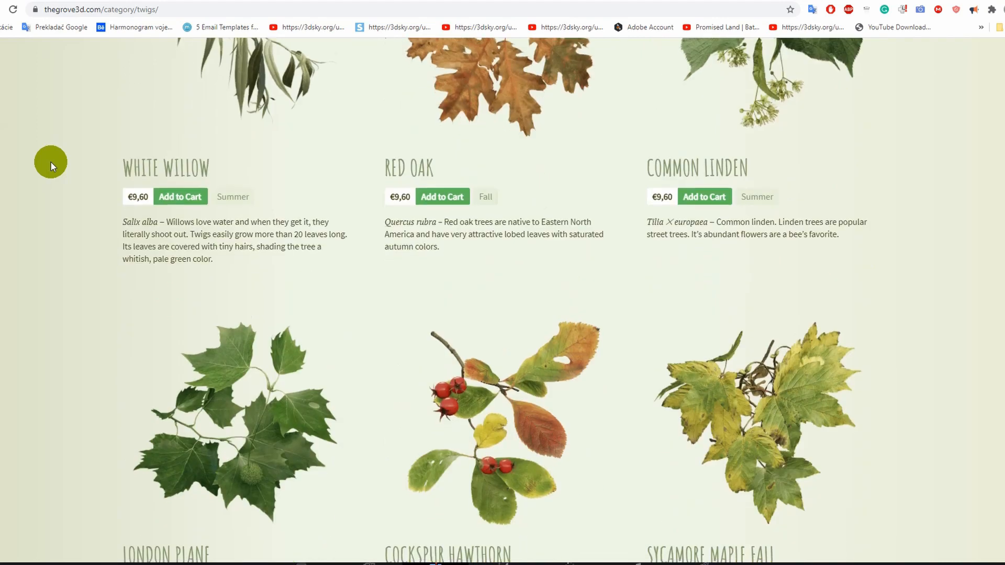
Switch to The Grove's website, open the London Plane twig page and look through it
{"action": "left_click", "coordinate": [232, 296]}
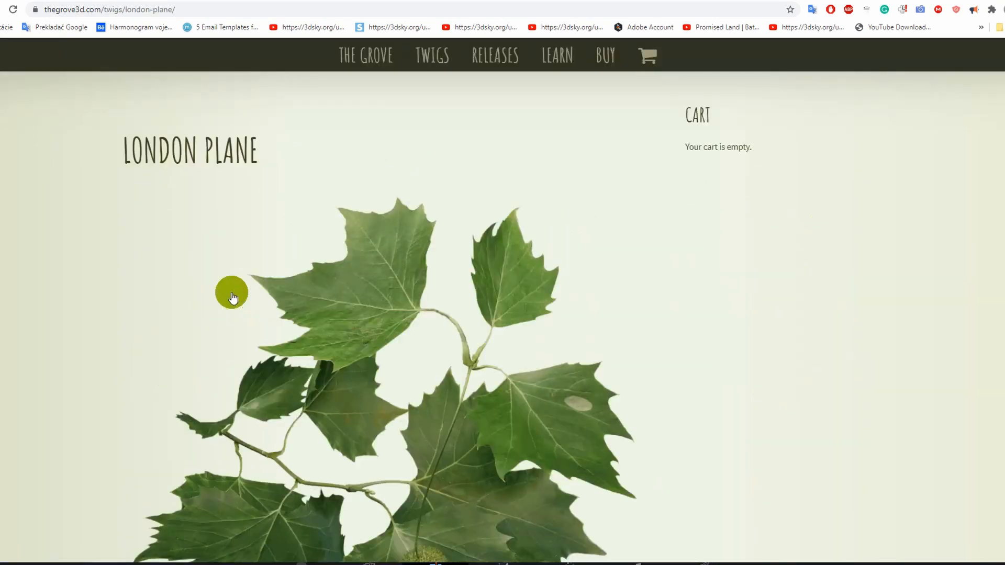
{"action": "scroll", "coordinate": [232, 297], "scroll_direction": "down", "scroll_amount": 5}
{"action": "scroll", "coordinate": [234, 297], "scroll_direction": "up", "scroll_amount": 2}
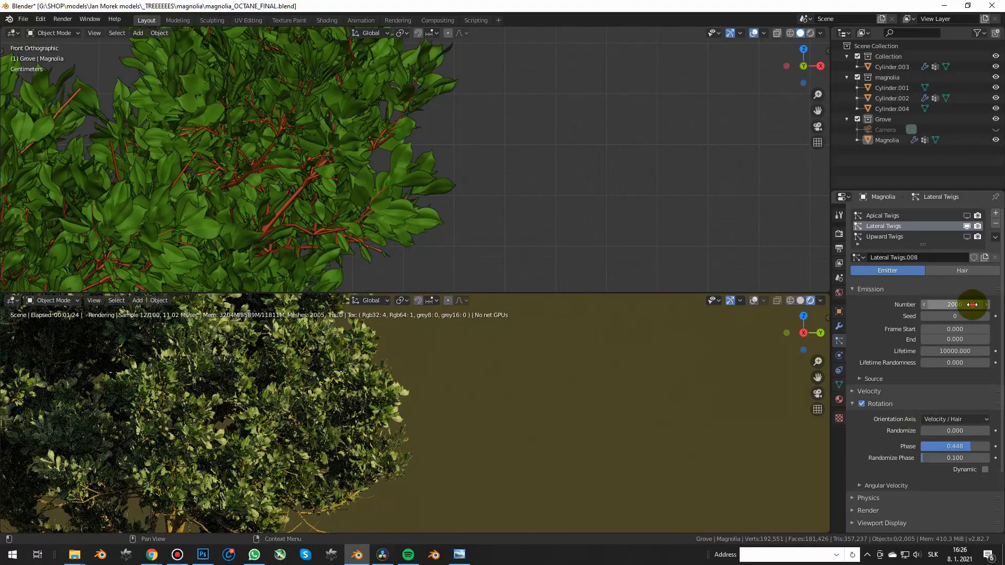
In Blender, set the emission number of the Magnolia tree's Lateral Twigs particle system to 200
{"action": "left_click", "coordinate": [968, 304]}
{"action": "type", "text": "200"}
{"action": "key", "text": "Return"}
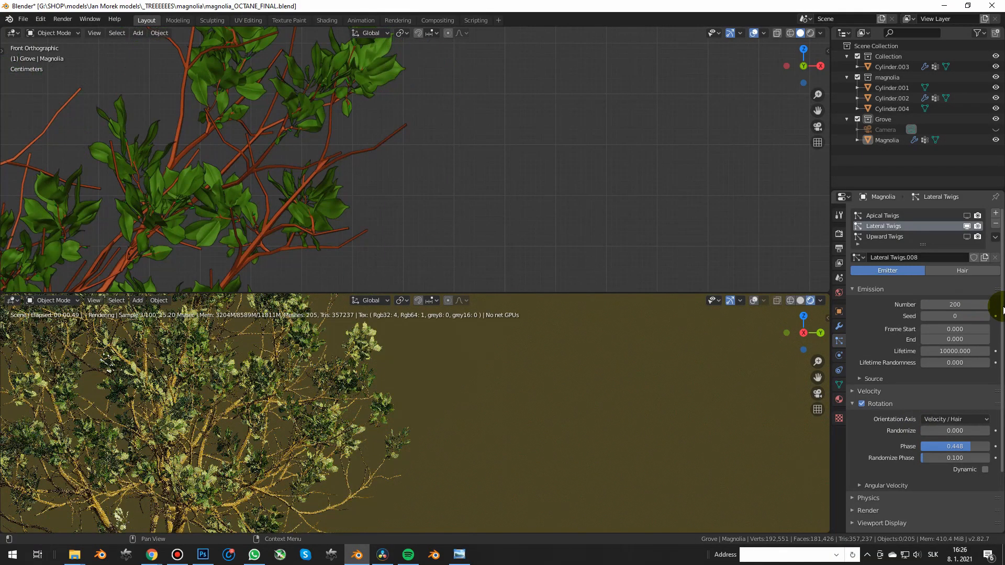
Set the emission number of the Magnolia tree's Lateral Twigs particle system to 2
{"action": "left_click", "coordinate": [972, 306]}
{"action": "key", "text": "BackSpace"}
{"action": "type", "text": "2"}
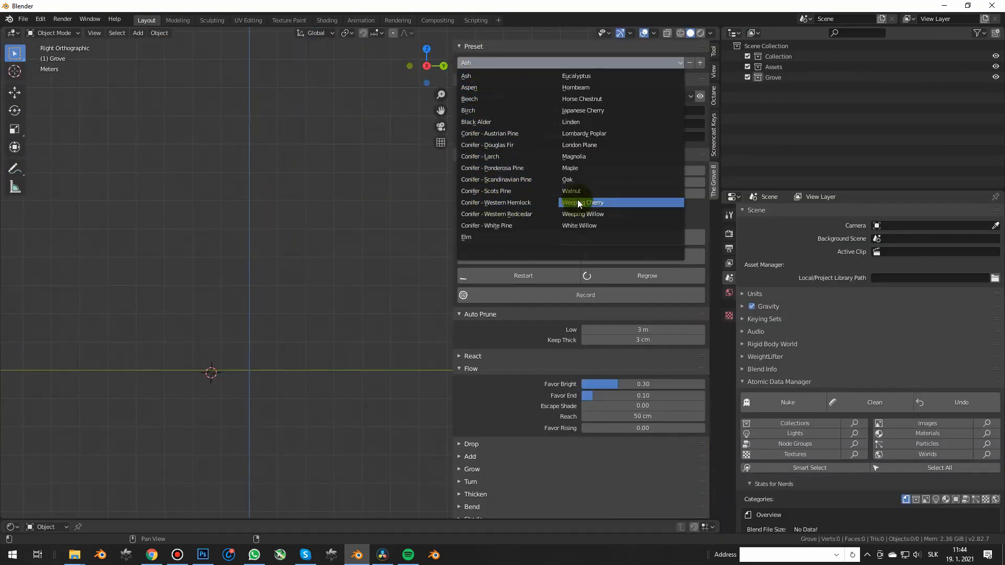
In The Grove add-on's settings, choose the Aspen tree preset
{"action": "left_click", "coordinate": [476, 88]}
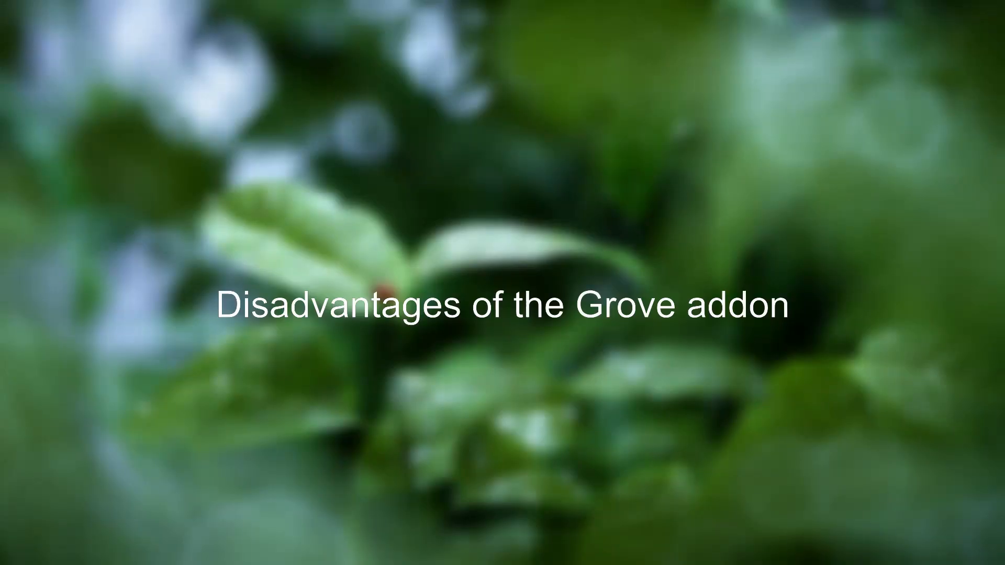
Examine the overall shape of the Magnolia tree and the background trees in the residence scene
{"action": "left_click", "coordinate": [709, 114]}
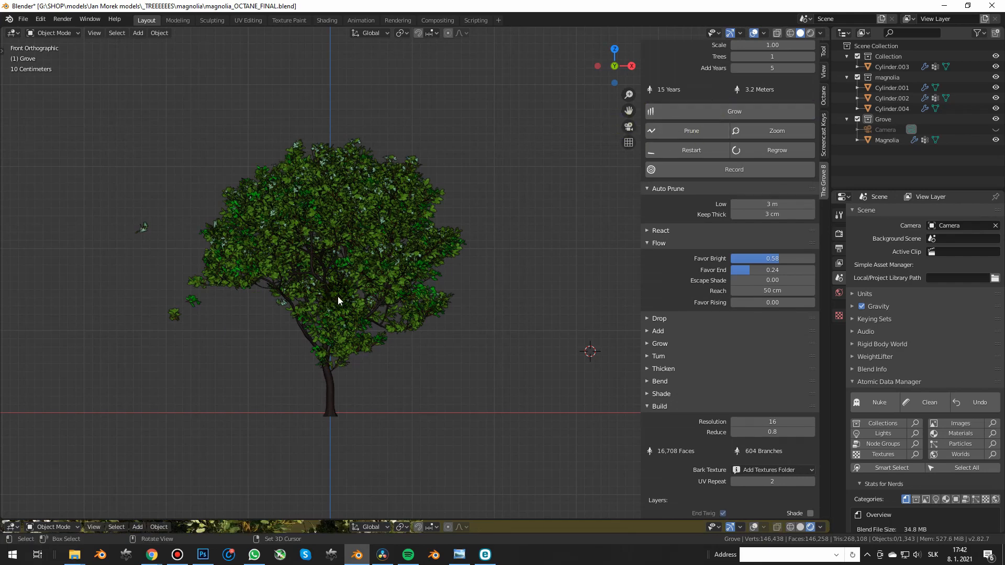
{"action": "middle_click_drag", "start_coordinate": [332, 296], "coordinate": [364, 279]}
{"action": "scroll", "coordinate": [364, 278], "scroll_direction": "down", "scroll_amount": 8}
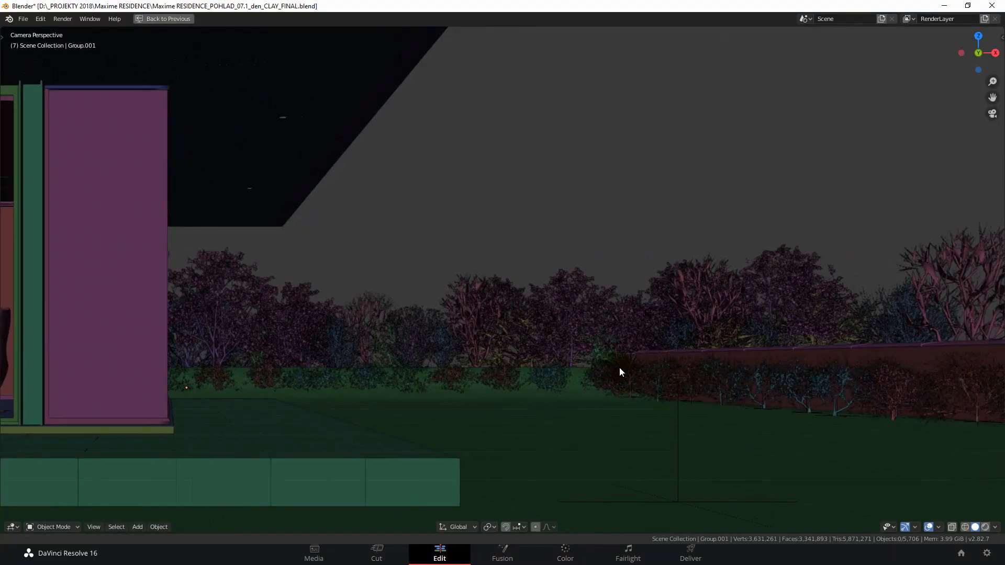
{"action": "middle_click_drag", "start_coordinate": [620, 367], "coordinate": [601, 348]}
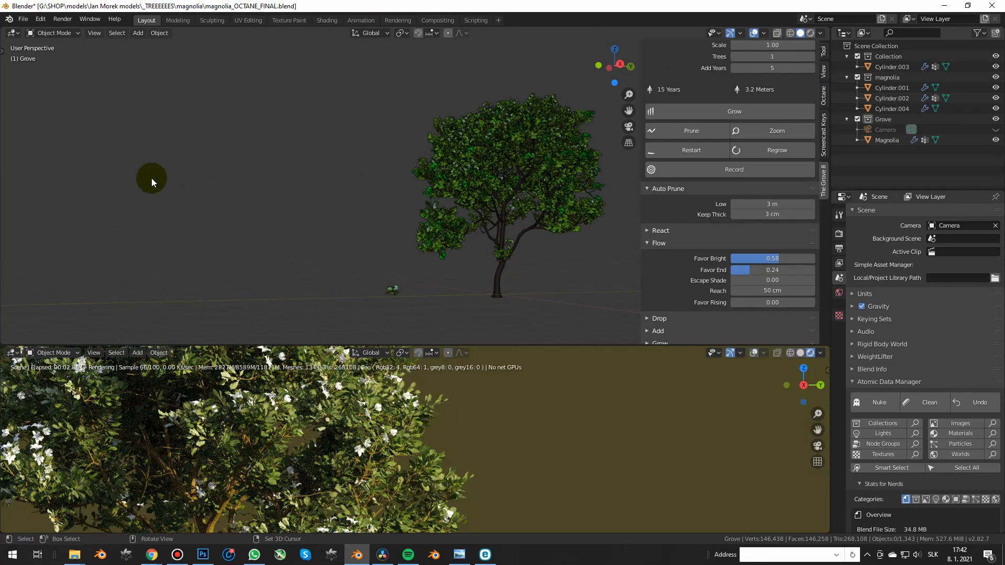
{"action": "scroll", "coordinate": [375, 195], "scroll_direction": "up", "scroll_amount": 3}
{"action": "left_click", "coordinate": [358, 173]}
{"action": "middle_click_drag", "start_coordinate": [358, 174], "coordinate": [330, 268]}
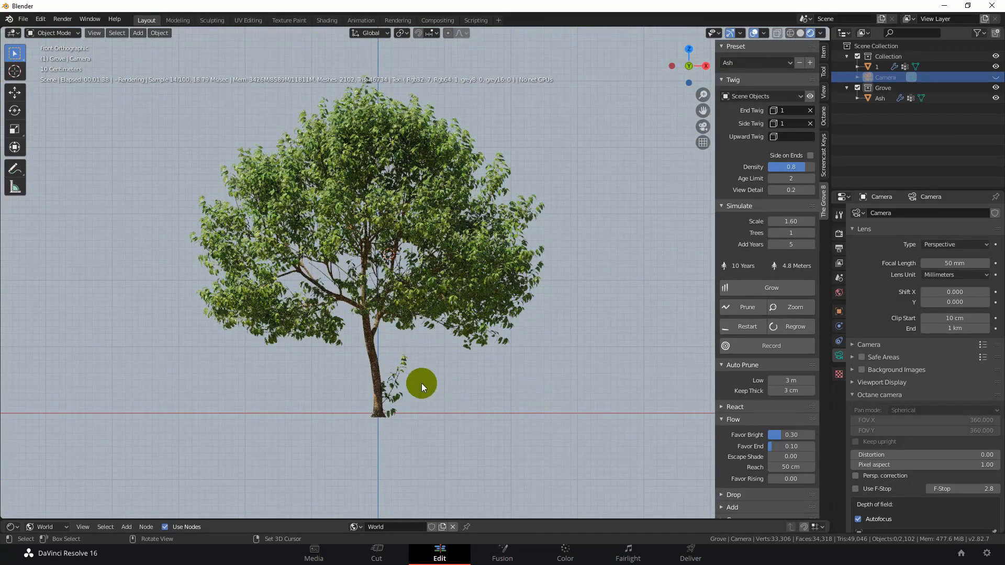
Inspect the Ash tree's trunk base, bark texture and branch joints close up in the rendered view
{"action": "scroll", "coordinate": [368, 415], "scroll_direction": "up", "scroll_amount": 4}
{"action": "scroll", "coordinate": [368, 418], "scroll_direction": "up", "scroll_amount": 2}
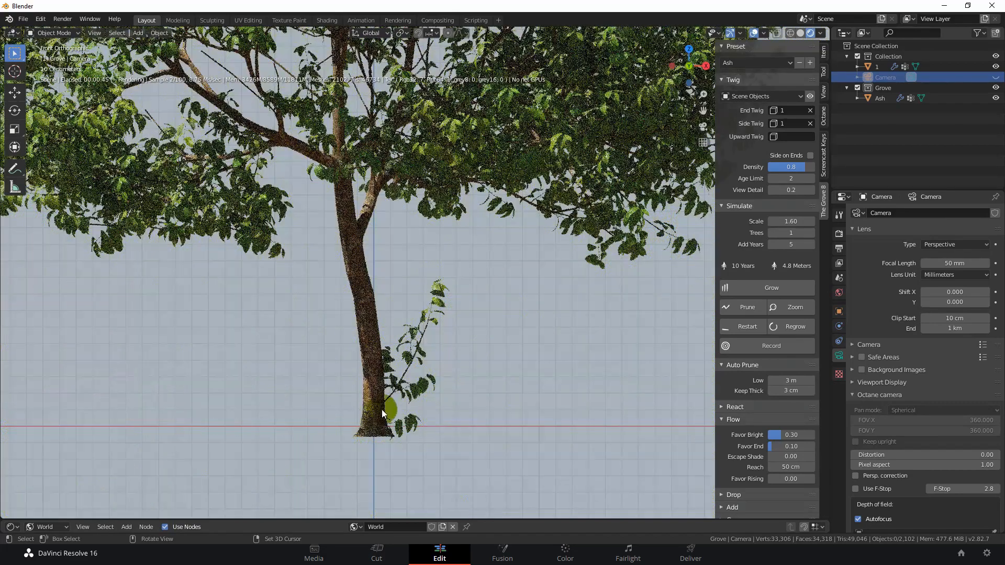
{"action": "scroll", "coordinate": [369, 236], "scroll_direction": "up", "scroll_amount": 3}
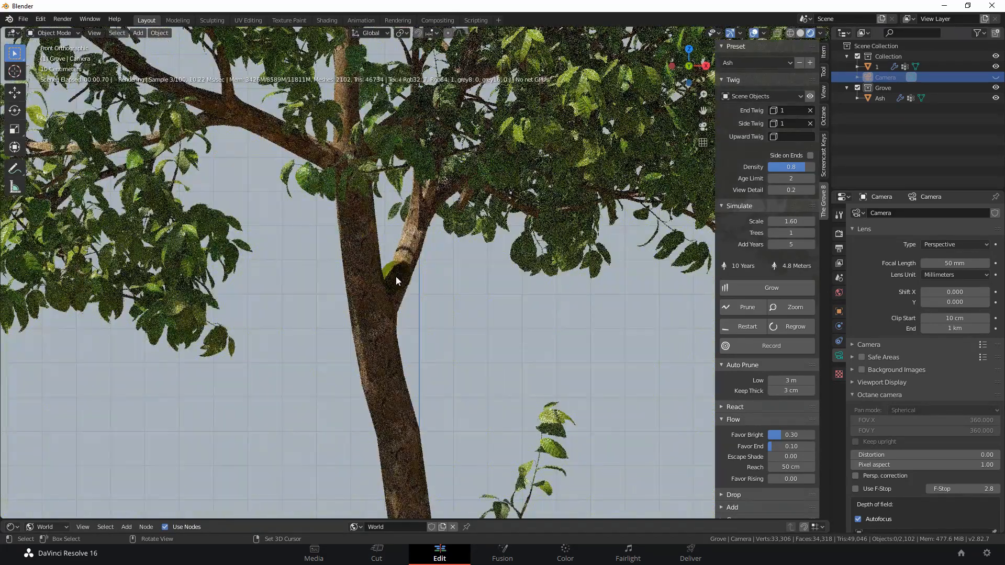
{"action": "scroll", "coordinate": [395, 274], "scroll_direction": "up", "scroll_amount": 2}
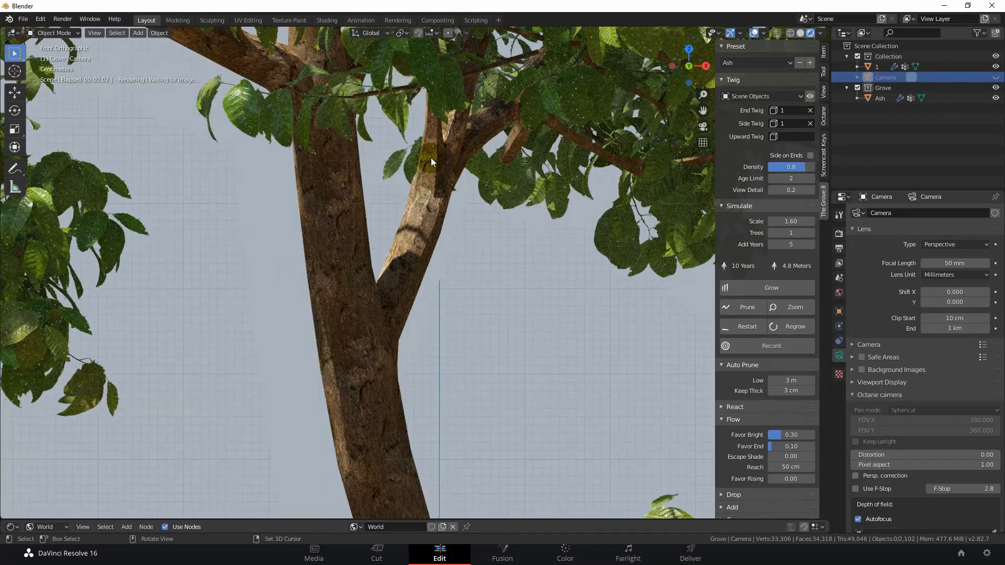
{"action": "scroll", "coordinate": [431, 158], "scroll_direction": "up", "scroll_amount": 2}
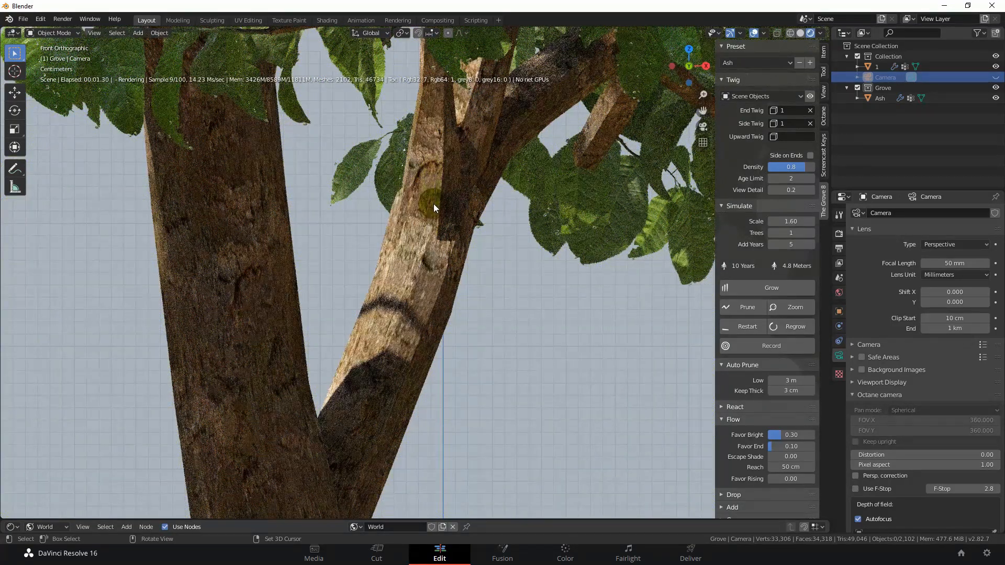
{"action": "scroll", "coordinate": [419, 190], "scroll_direction": "down", "scroll_amount": 2}
{"action": "scroll", "coordinate": [407, 182], "scroll_direction": "down", "scroll_amount": 5}
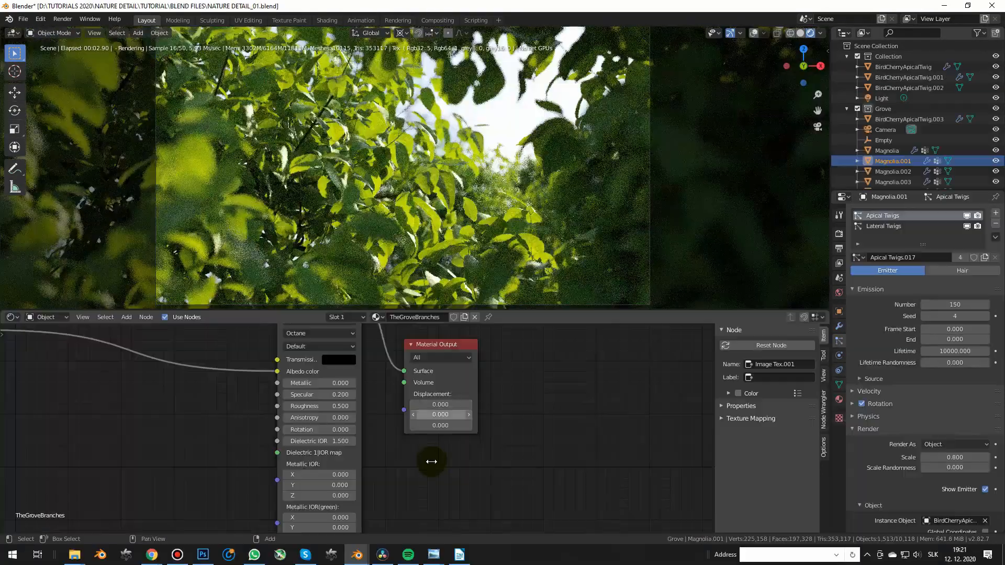
Show the Octane Camera Imager settings in the nature detail scene and open the exposure value for editing
{"action": "middle_click_drag", "start_coordinate": [431, 461], "coordinate": [427, 447]}
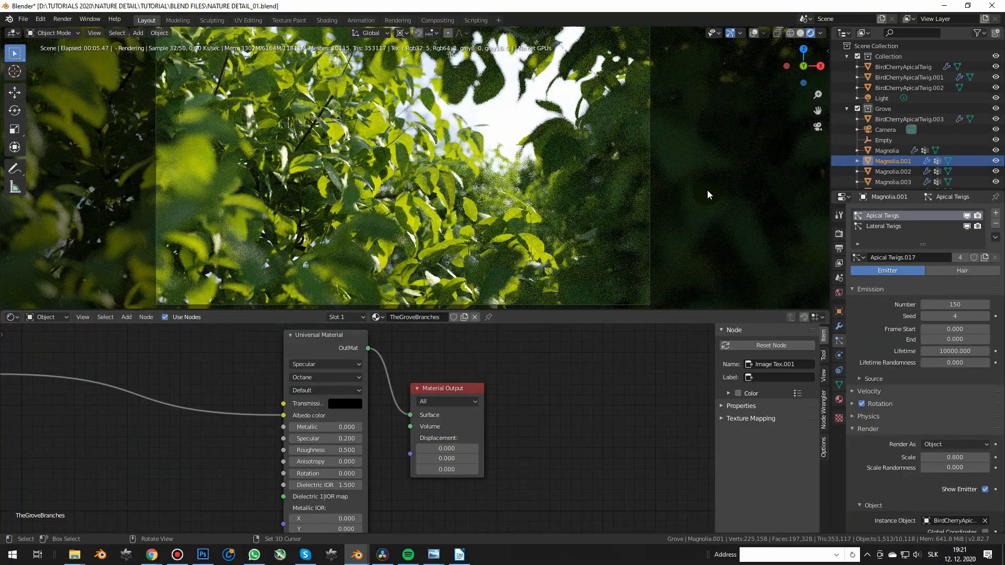
{"action": "key", "text": "n"}
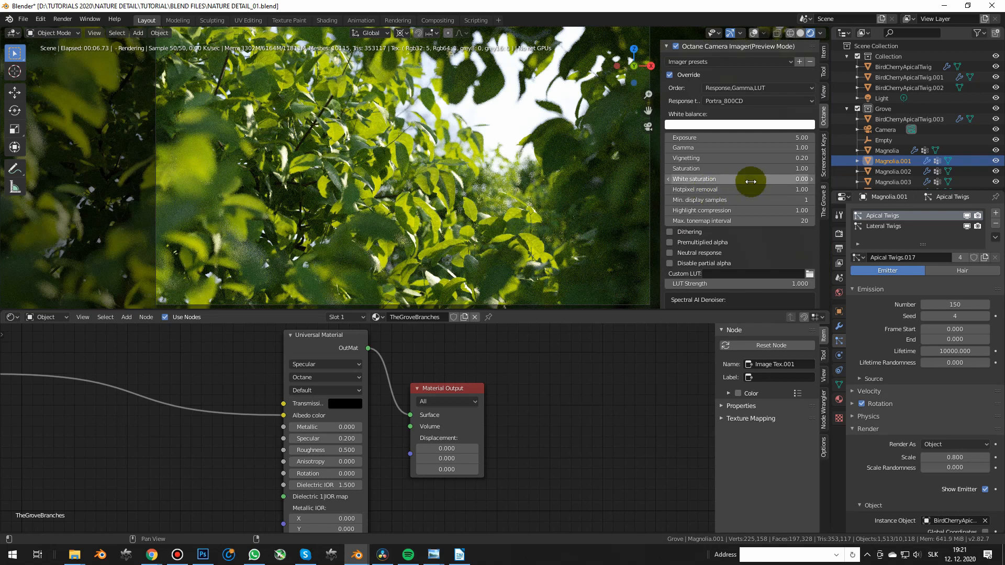
{"action": "left_click", "coordinate": [770, 138]}
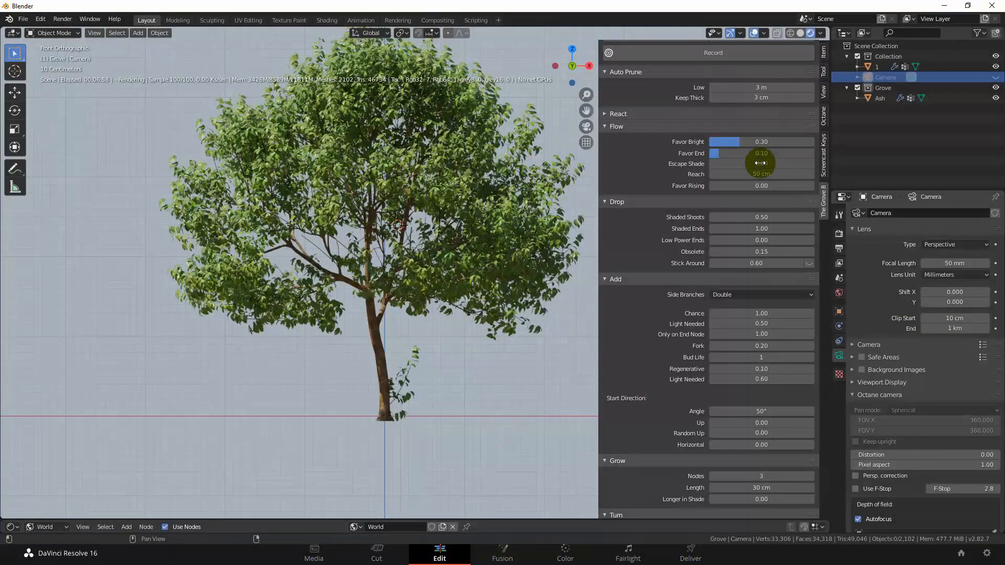
Review The Grove's growth settings for the Ash tree from Auto Prune and Flow through Build and Wind
{"action": "scroll", "coordinate": [761, 173], "scroll_direction": "down", "scroll_amount": 1}
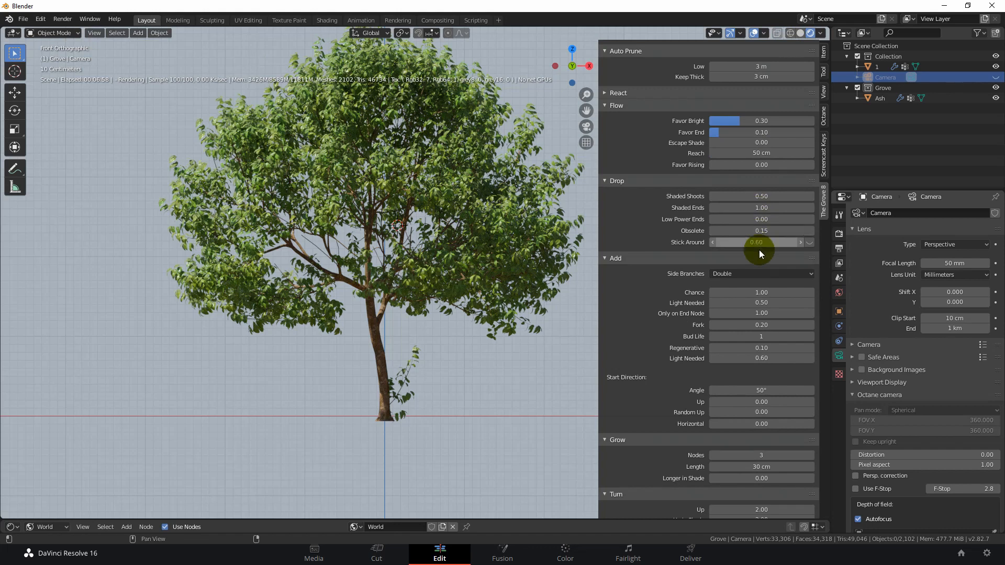
{"action": "scroll", "coordinate": [759, 251], "scroll_direction": "down", "scroll_amount": 5}
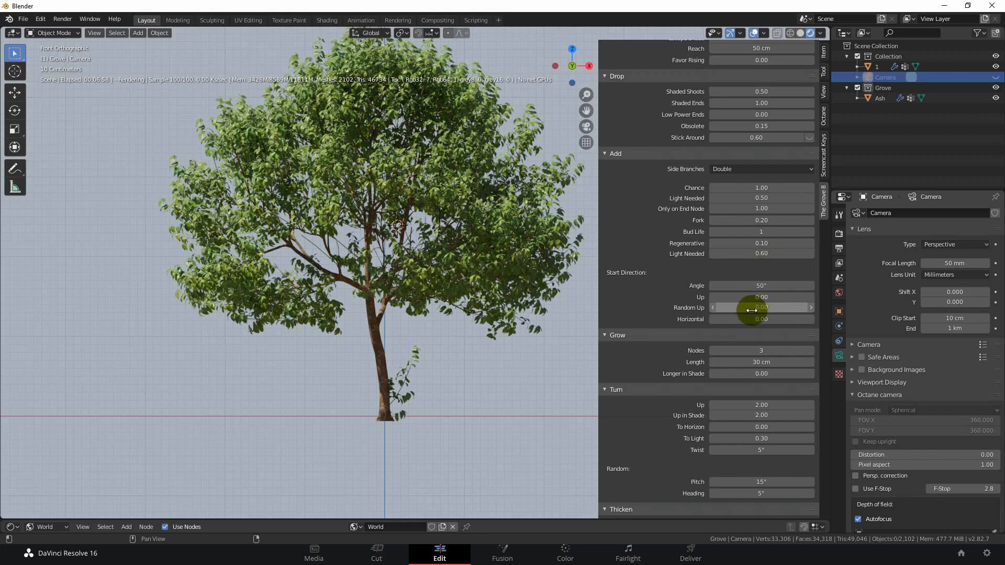
{"action": "scroll", "coordinate": [751, 312], "scroll_direction": "down", "scroll_amount": 2}
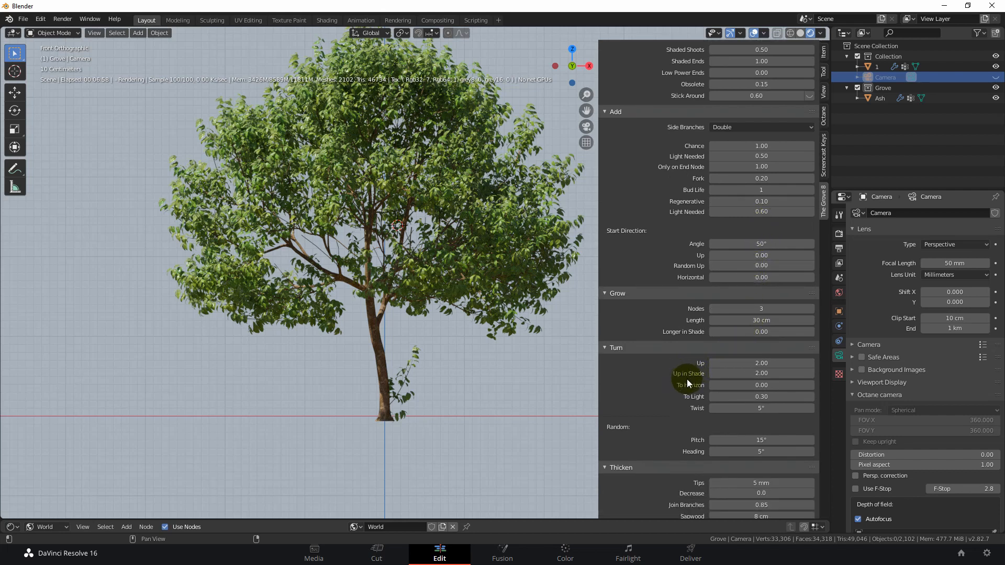
{"action": "scroll", "coordinate": [686, 395], "scroll_direction": "down", "scroll_amount": 1}
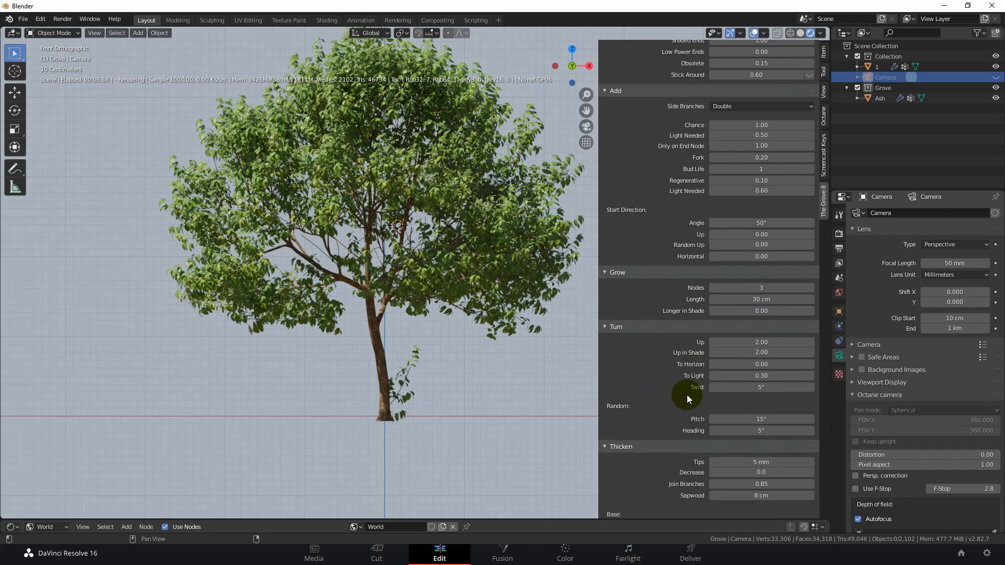
{"action": "scroll", "coordinate": [686, 387], "scroll_direction": "down", "scroll_amount": 1}
{"action": "scroll", "coordinate": [687, 382], "scroll_direction": "down", "scroll_amount": 6}
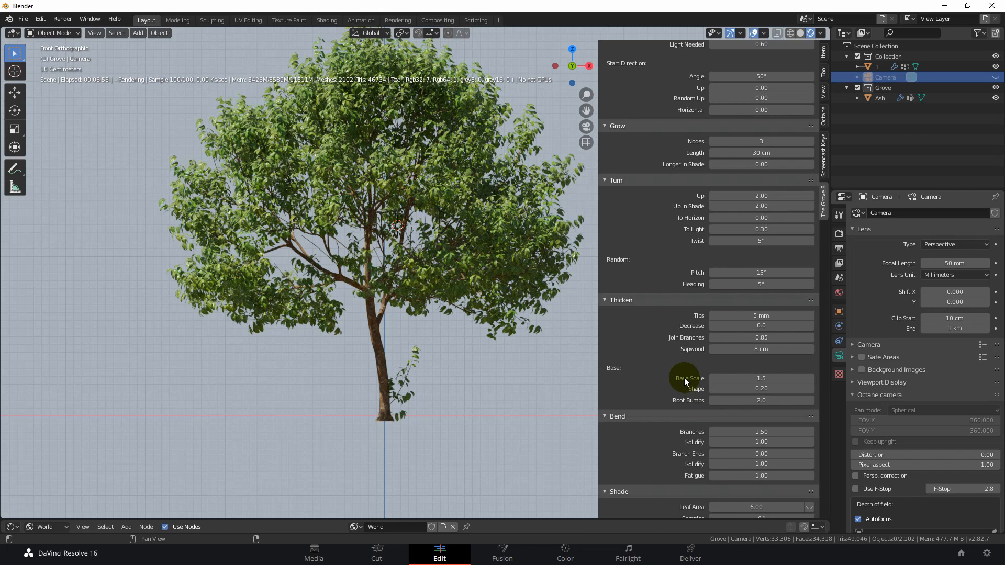
{"action": "scroll", "coordinate": [684, 378], "scroll_direction": "down", "scroll_amount": 5}
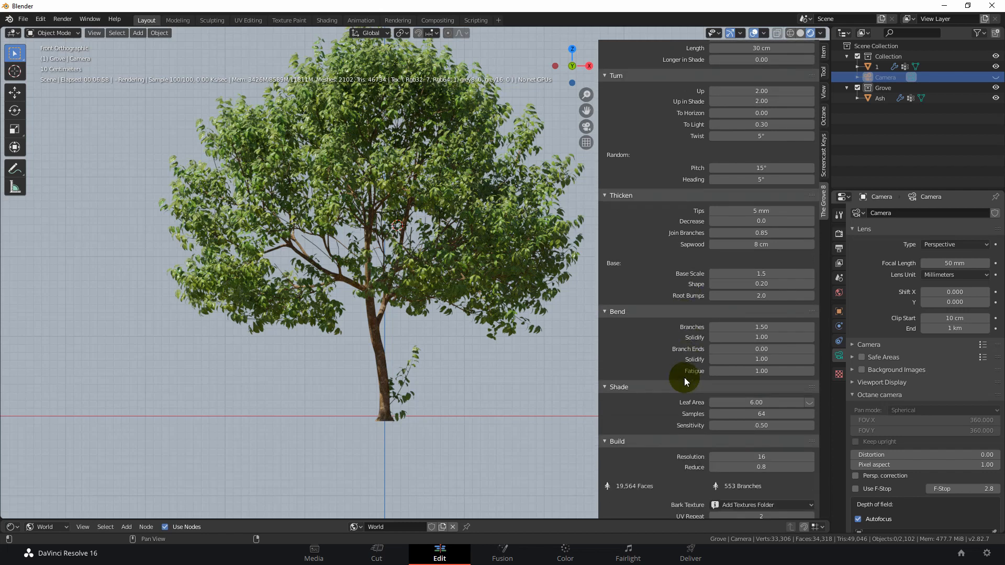
{"action": "scroll", "coordinate": [683, 377], "scroll_direction": "down", "scroll_amount": 3}
{"action": "scroll", "coordinate": [683, 378], "scroll_direction": "down", "scroll_amount": 4}
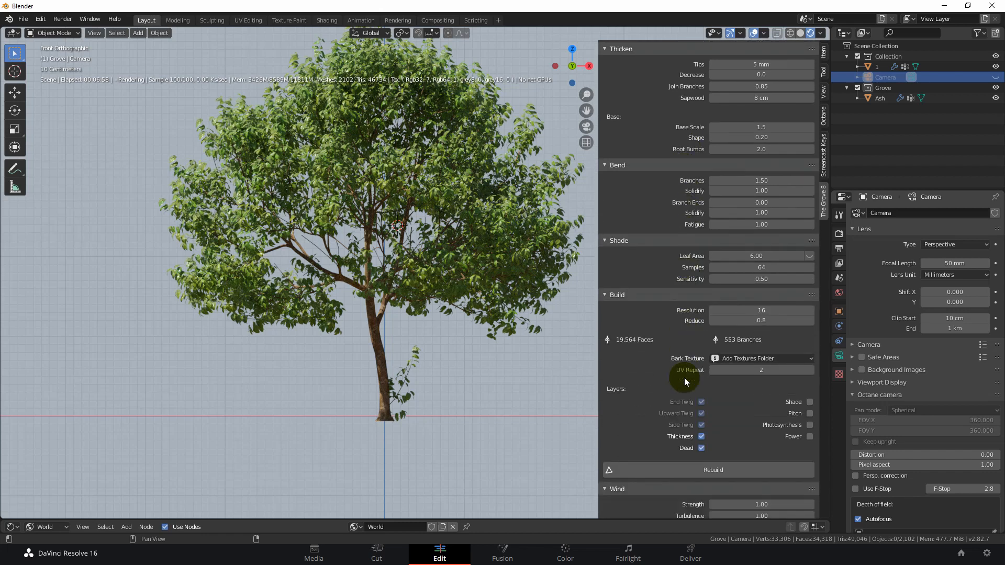
{"action": "scroll", "coordinate": [685, 382], "scroll_direction": "down", "scroll_amount": 3}
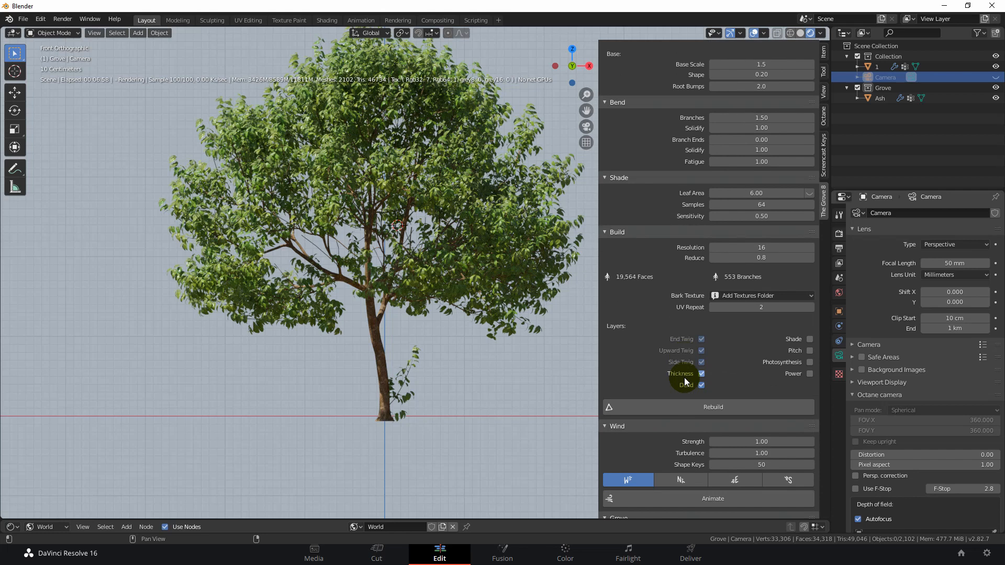
{"action": "scroll", "coordinate": [684, 380], "scroll_direction": "down", "scroll_amount": 4}
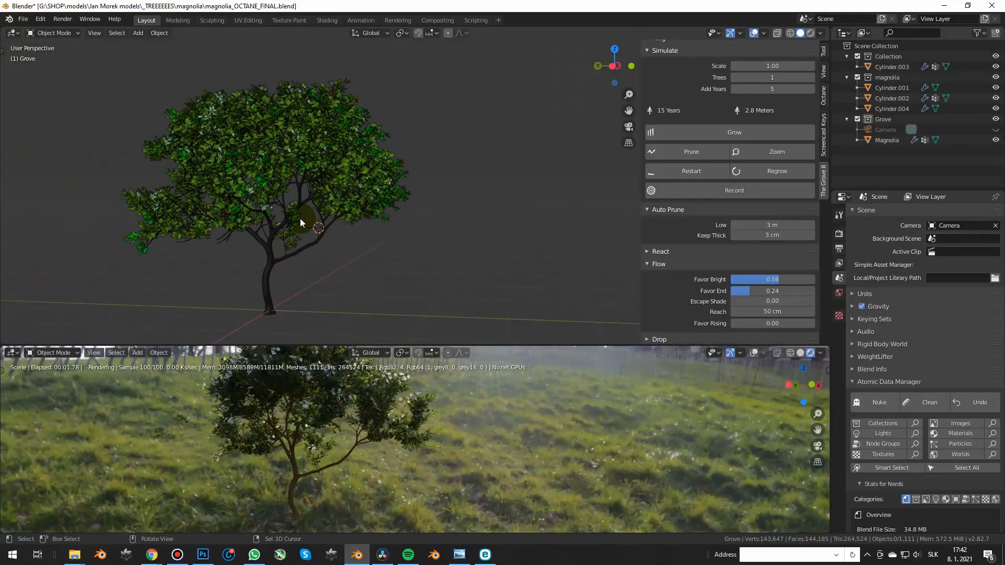
Hide the Magnolia tree's Upward Twigs and Apical Twigs particle systems in the viewport and check the remaining foliage up close
{"action": "scroll", "coordinate": [300, 218], "scroll_direction": "up", "scroll_amount": 5}
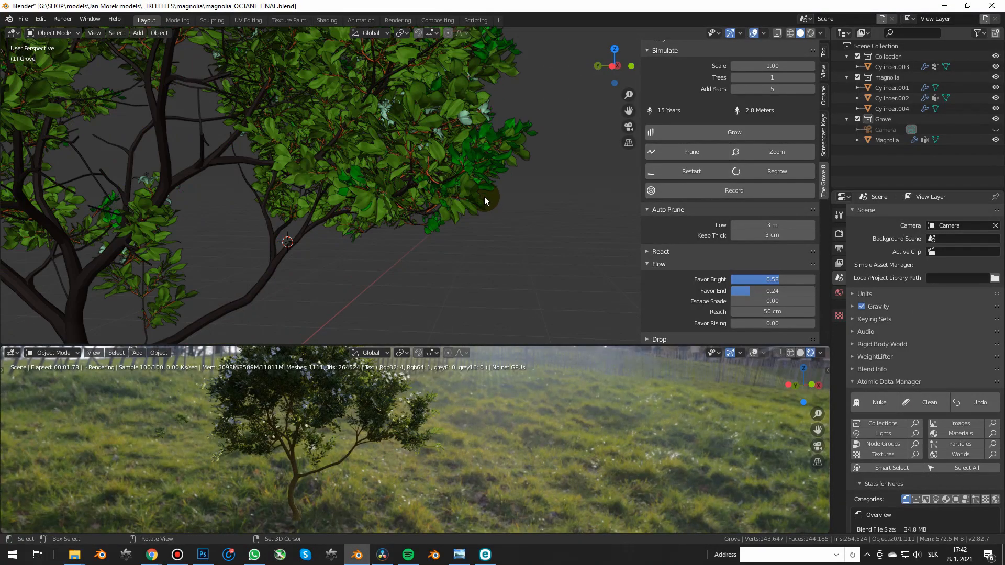
{"action": "scroll", "coordinate": [484, 196], "scroll_direction": "up", "scroll_amount": 2}
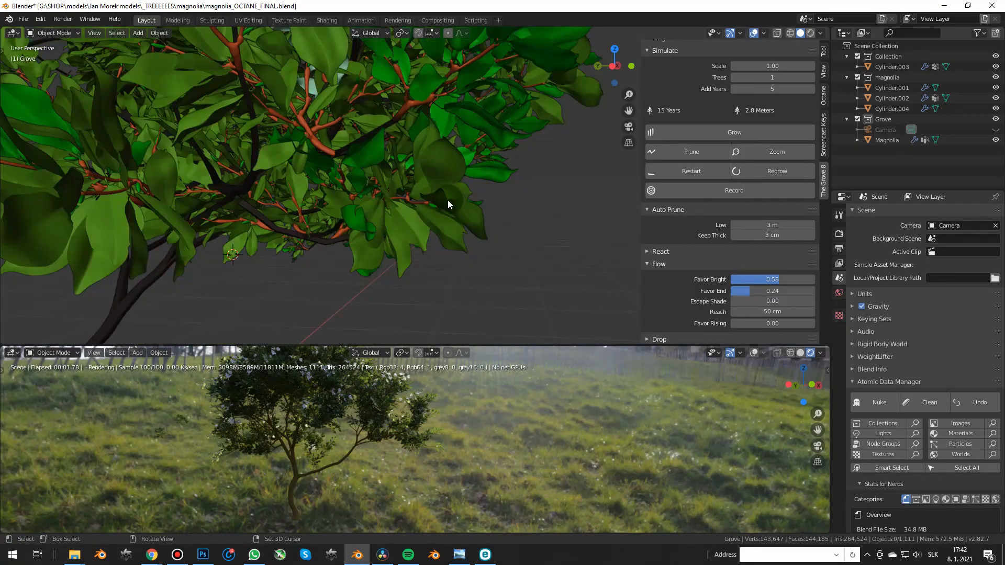
{"action": "left_click", "coordinate": [418, 174]}
{"action": "left_click", "coordinate": [839, 340]}
{"action": "left_click", "coordinate": [967, 236]}
{"action": "left_click", "coordinate": [966, 215]}
{"action": "scroll", "coordinate": [619, 287], "scroll_direction": "down", "scroll_amount": 3}
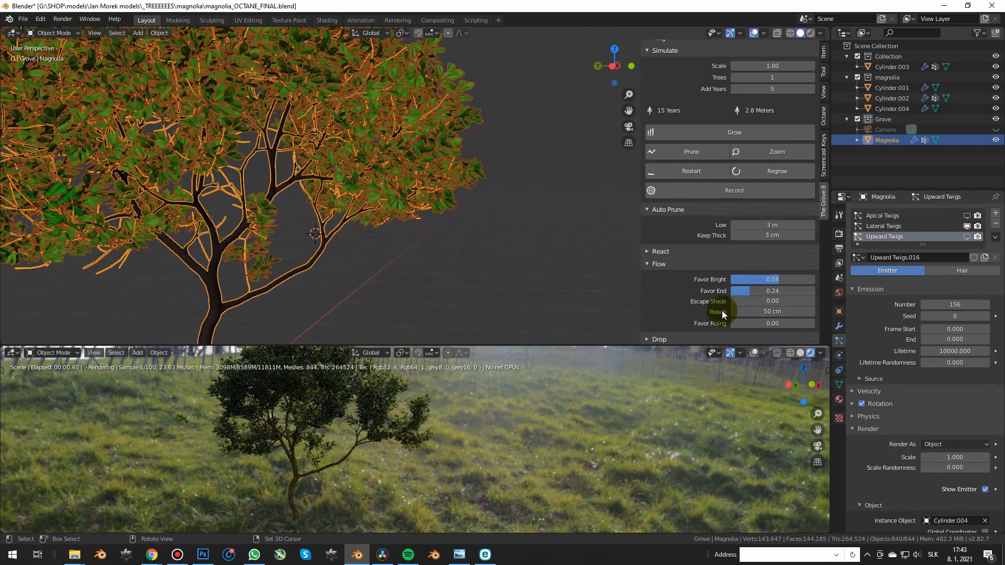
{"action": "scroll", "coordinate": [539, 209], "scroll_direction": "up", "scroll_amount": 3}
{"action": "left_click", "coordinate": [478, 168]}
{"action": "scroll", "coordinate": [492, 225], "scroll_direction": "up", "scroll_amount": 2}
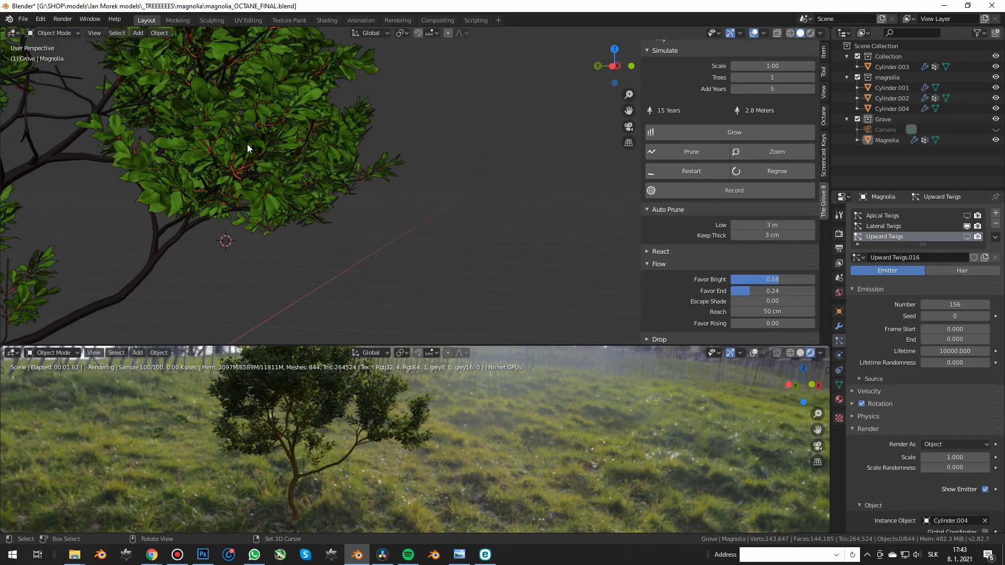
{"action": "scroll", "coordinate": [260, 159], "scroll_direction": "up", "scroll_amount": 3}
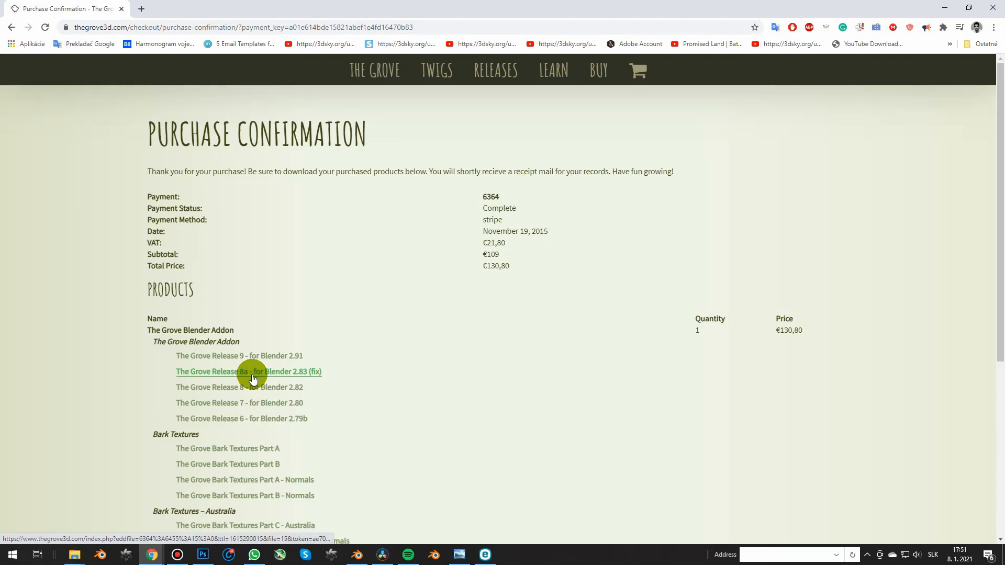
On The Grove's purchase page, download Release 8a for Blender 2.83 (fix) and extract TheGrove8aPackage.zip in the TUTORIAL folder
{"action": "left_click", "coordinate": [253, 371]}
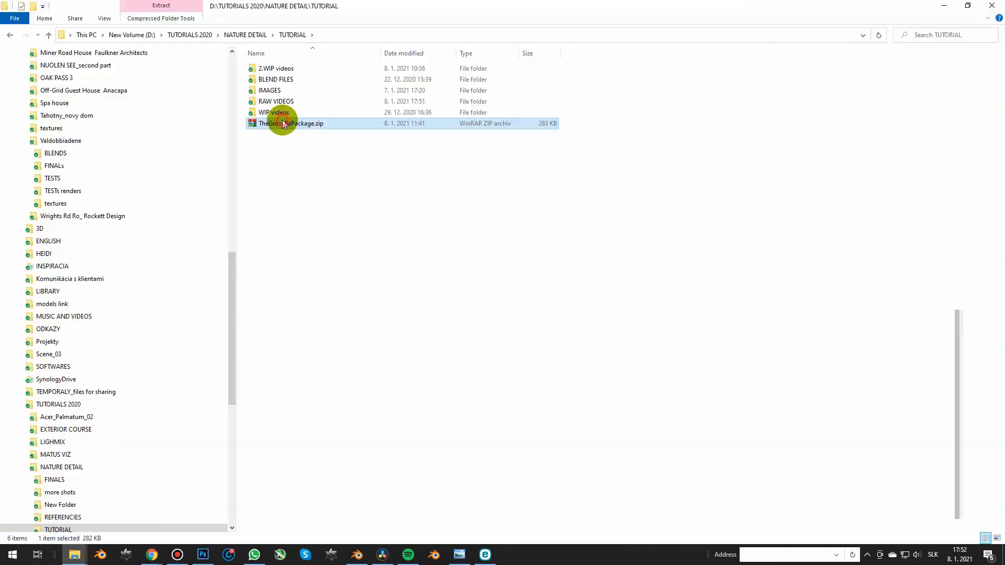
{"action": "double_click", "coordinate": [271, 122]}
{"action": "left_click", "coordinate": [531, 381]}
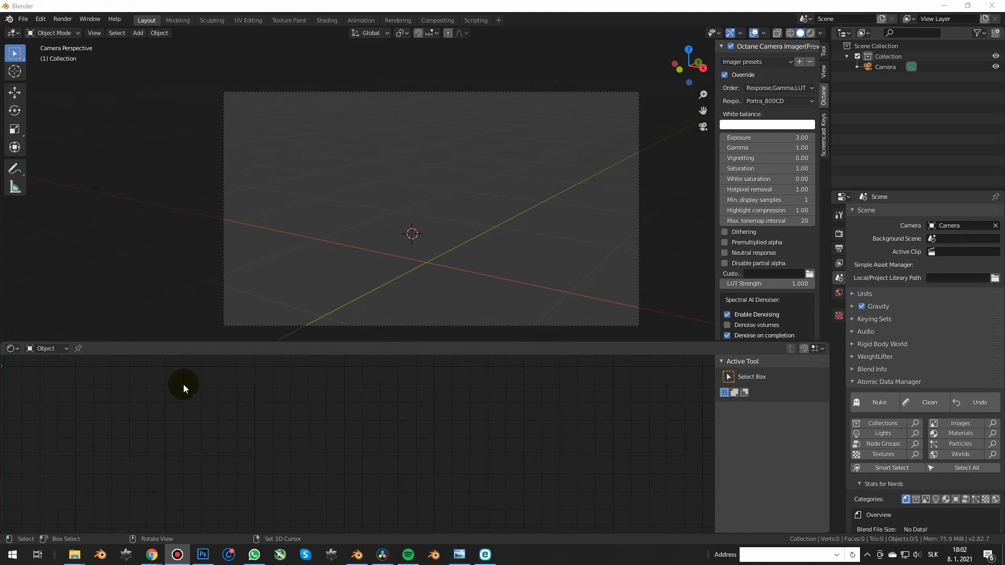
In Blender's preferences, install The Grove add-on from TheGrove8aAddon.zip inside the TheGrove8aPackage folder
{"action": "left_click", "coordinate": [40, 19]}
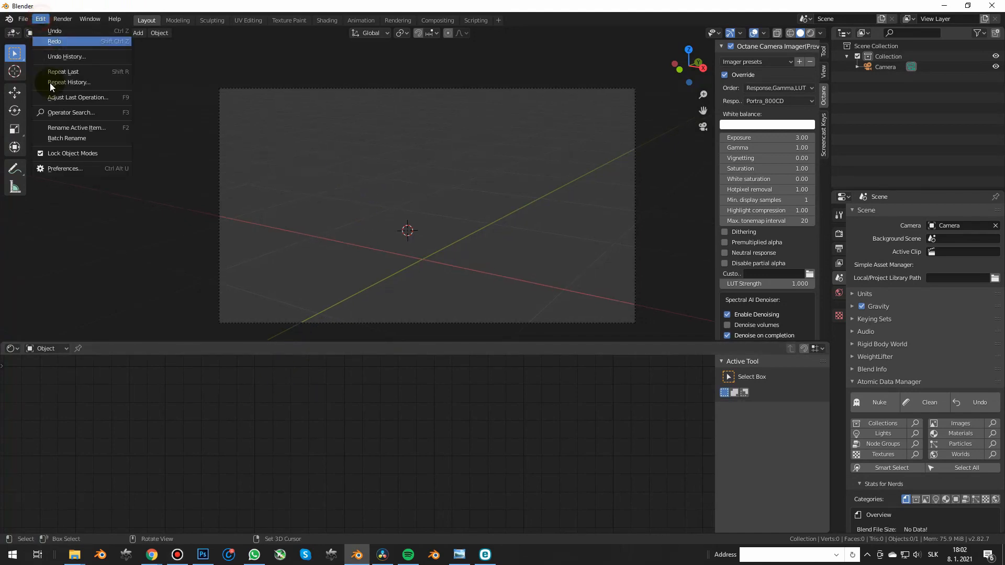
{"action": "left_click", "coordinate": [58, 165]}
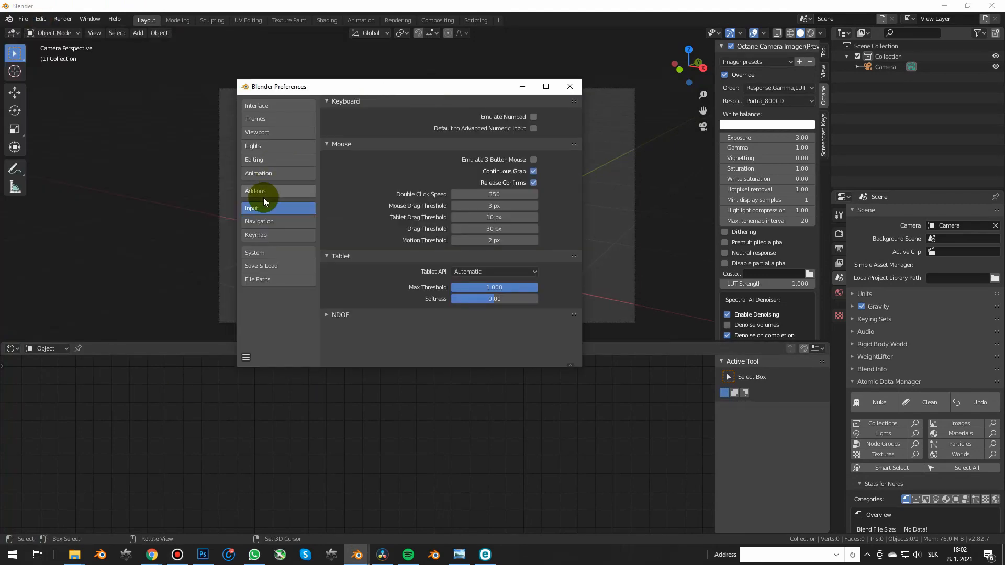
{"action": "left_click", "coordinate": [259, 190]}
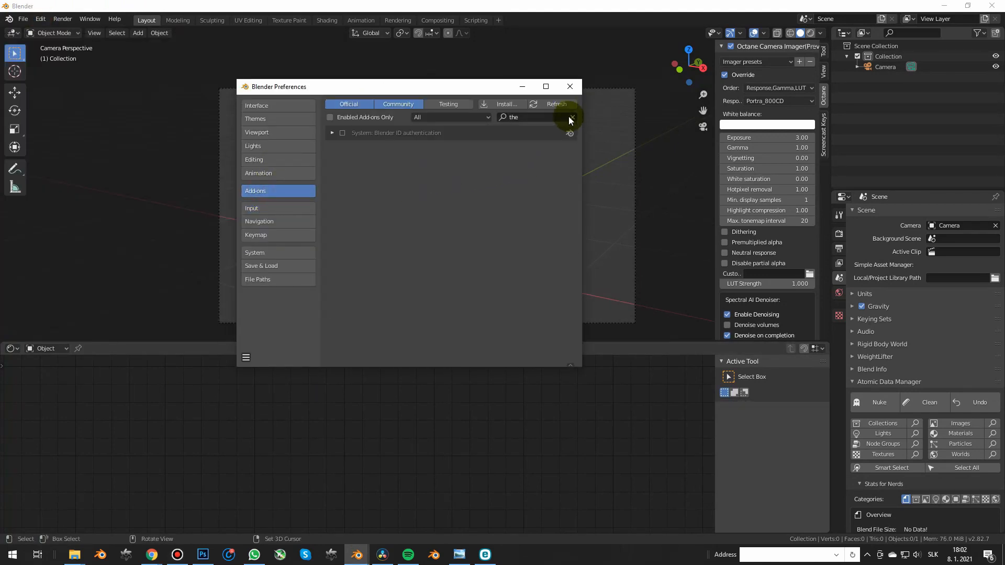
{"action": "left_click", "coordinate": [498, 103]}
{"action": "double_click", "coordinate": [498, 103]}
{"action": "left_click", "coordinate": [247, 95]}
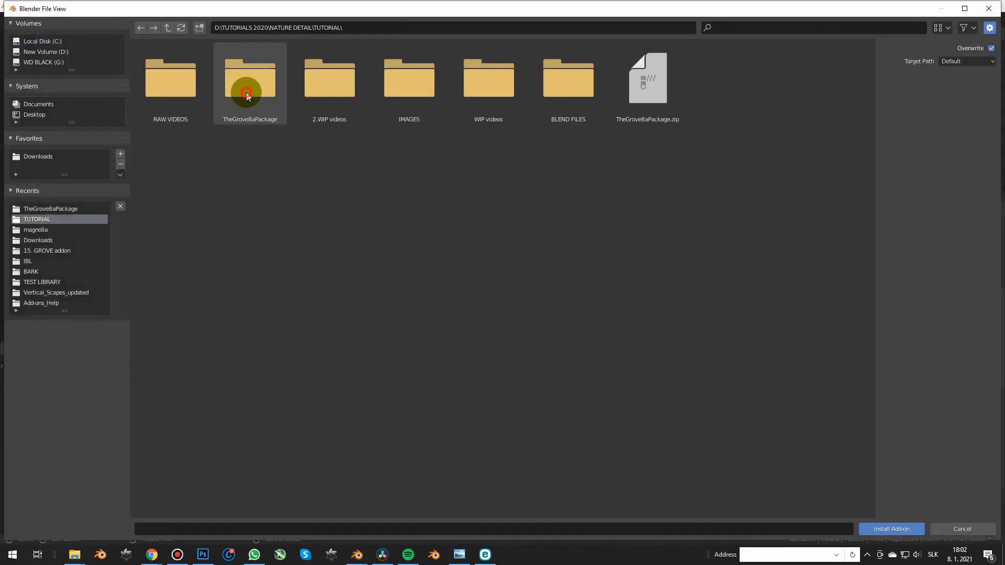
{"action": "double_click", "coordinate": [247, 95]}
{"action": "double_click", "coordinate": [167, 85]}
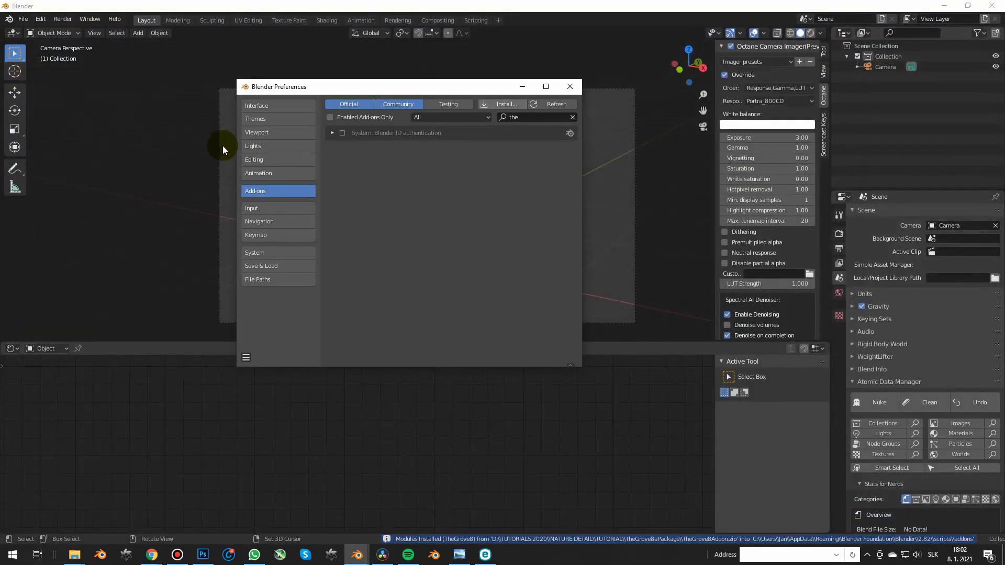
Enable the Add Mesh: The Grove 8 add-on, save the preferences and close them
{"action": "left_click", "coordinate": [342, 133]}
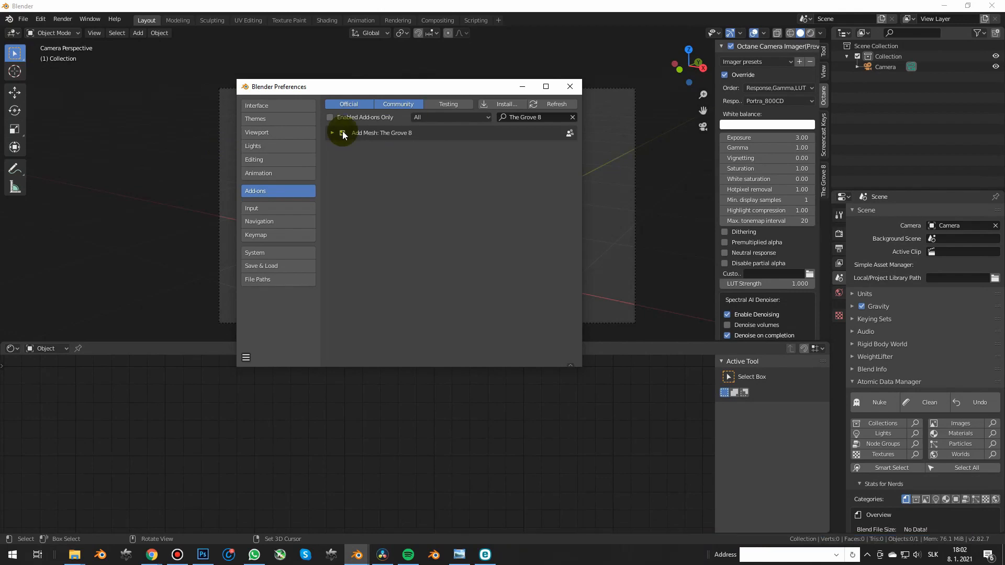
{"action": "left_click", "coordinate": [246, 357]}
{"action": "left_click", "coordinate": [271, 332]}
{"action": "left_click", "coordinate": [569, 86]}
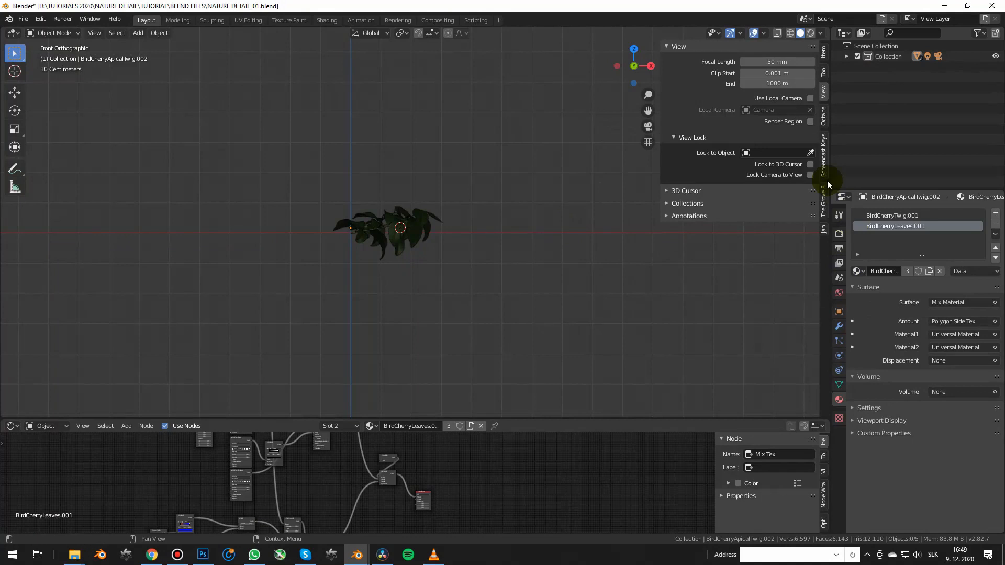
Add a new grove to the NATURE DETAIL_01.blend scene with The Grove 8
{"action": "left_click", "coordinate": [821, 203]}
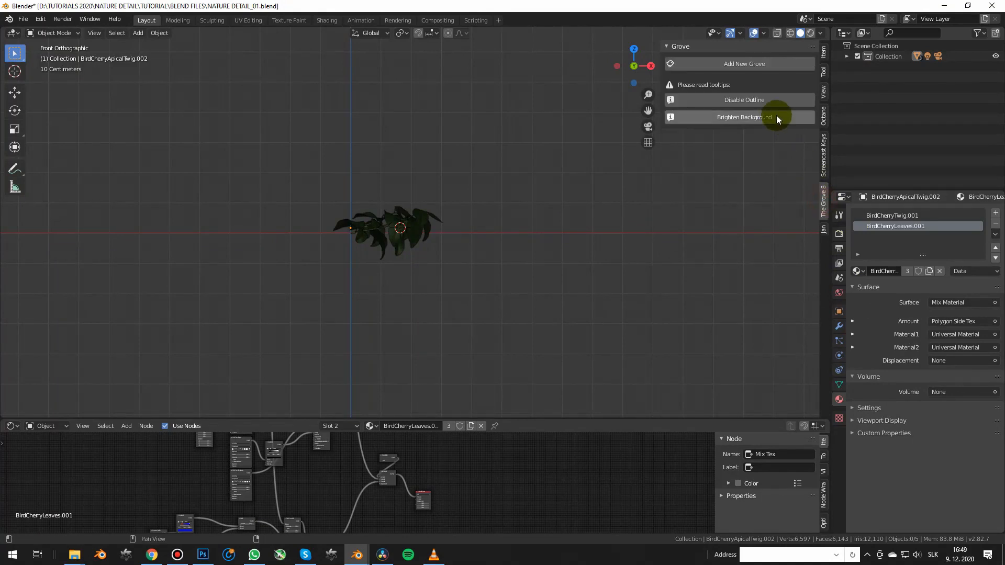
{"action": "left_click", "coordinate": [756, 66]}
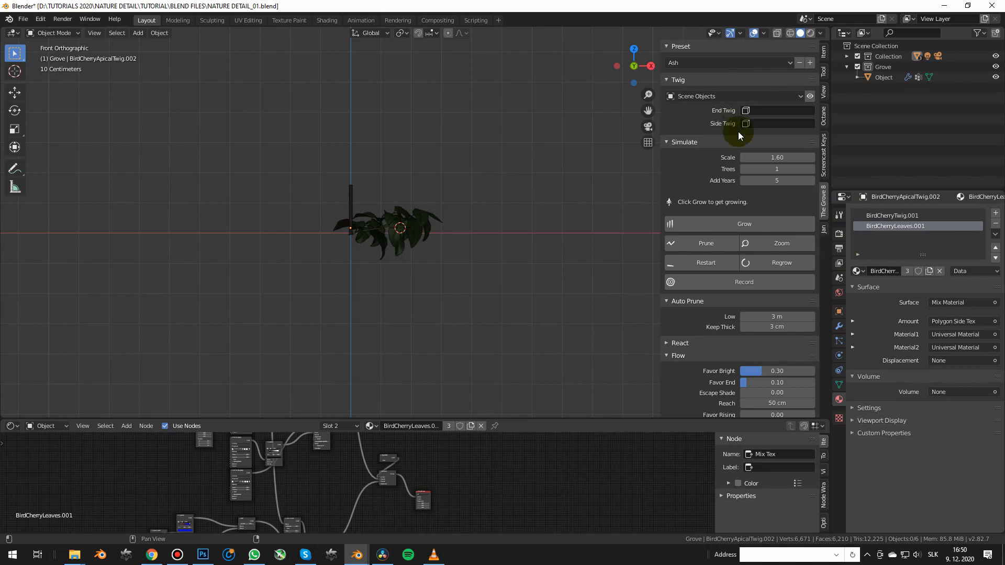
Look through the new grove's settings from Simulate and Auto Prune through Flow, Drop, Thicken and Shade to Build
{"action": "scroll", "coordinate": [744, 143], "scroll_direction": "down", "scroll_amount": 8}
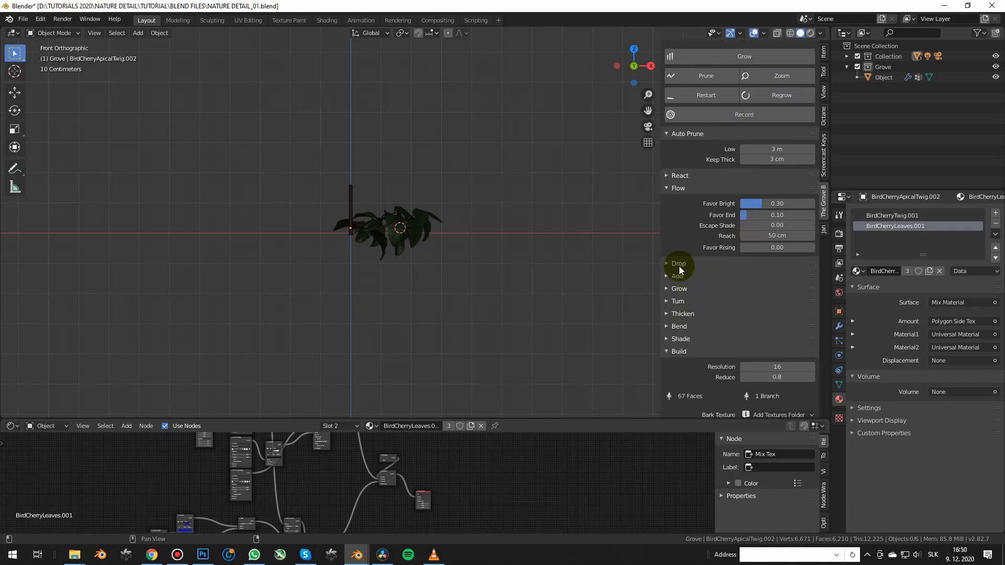
{"action": "left_click", "coordinate": [679, 264]}
{"action": "scroll", "coordinate": [722, 288], "scroll_direction": "down", "scroll_amount": 2}
{"action": "left_click", "coordinate": [680, 223]}
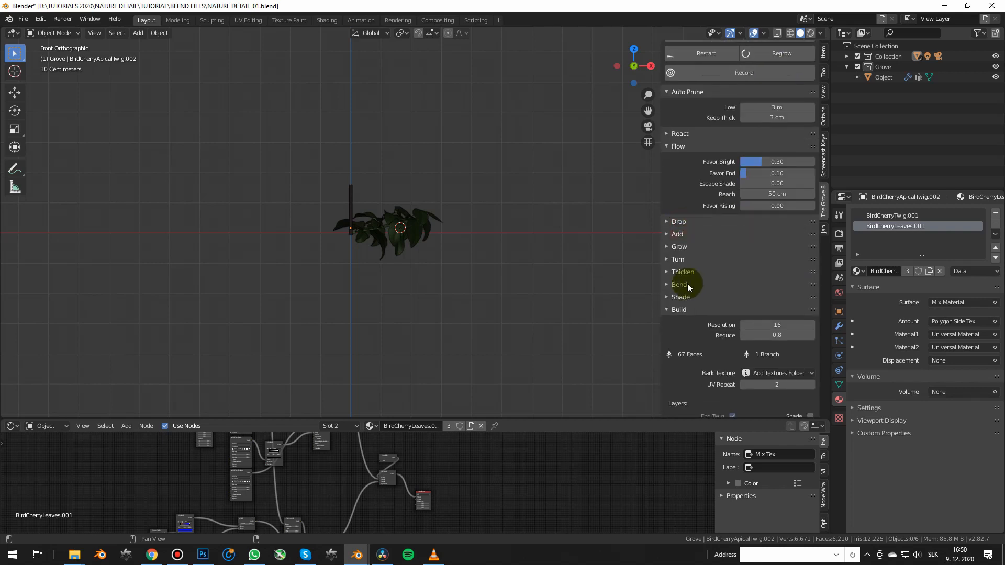
{"action": "left_click", "coordinate": [683, 272]}
{"action": "scroll", "coordinate": [696, 255], "scroll_direction": "down", "scroll_amount": 1}
{"action": "left_click", "coordinate": [683, 252]}
{"action": "scroll", "coordinate": [738, 272], "scroll_direction": "up", "scroll_amount": 8}
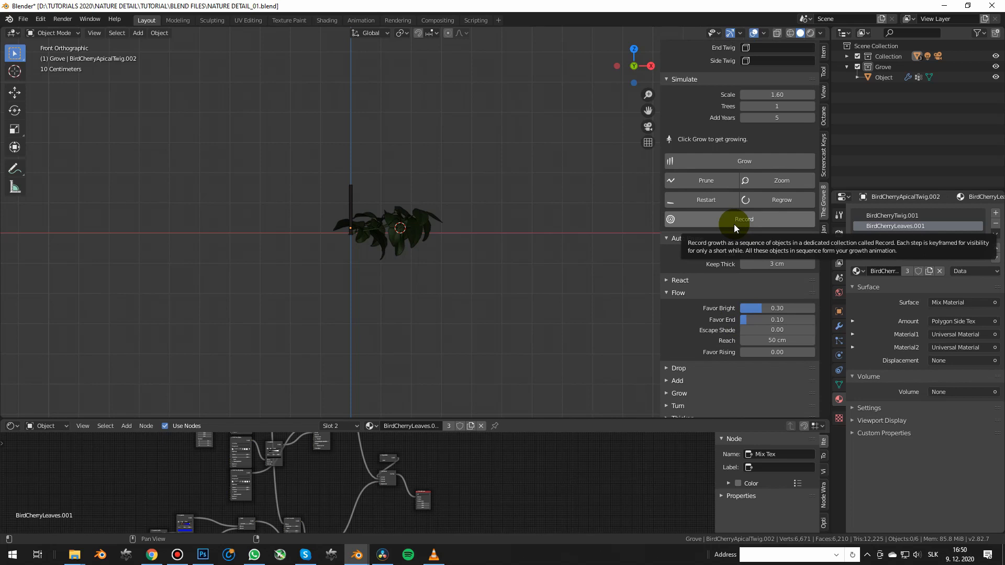
{"action": "scroll", "coordinate": [687, 46], "scroll_direction": "up", "scroll_amount": 3}
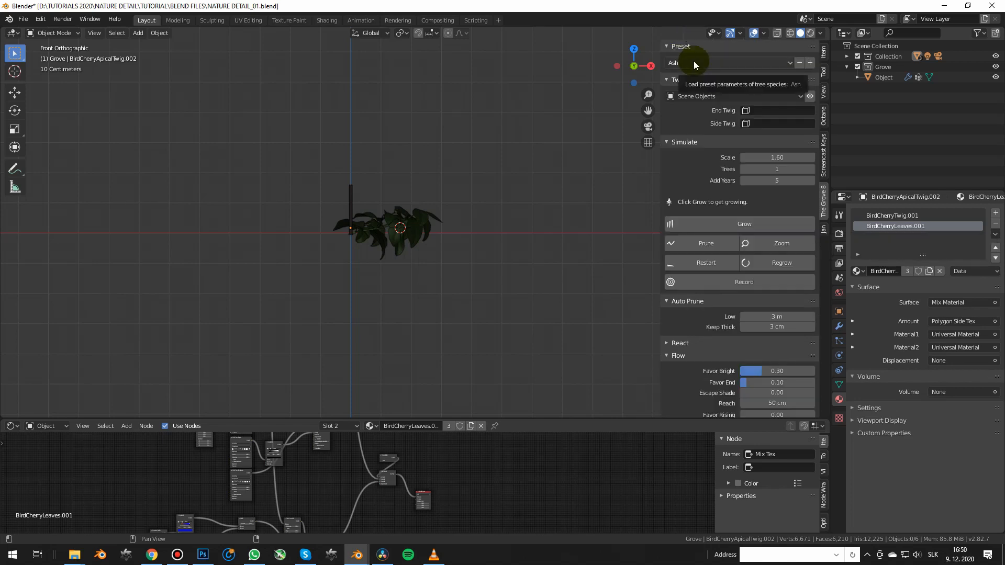
Load the Magnolia tree preset for the grove and collapse the Preset section
{"action": "left_click", "coordinate": [692, 62]}
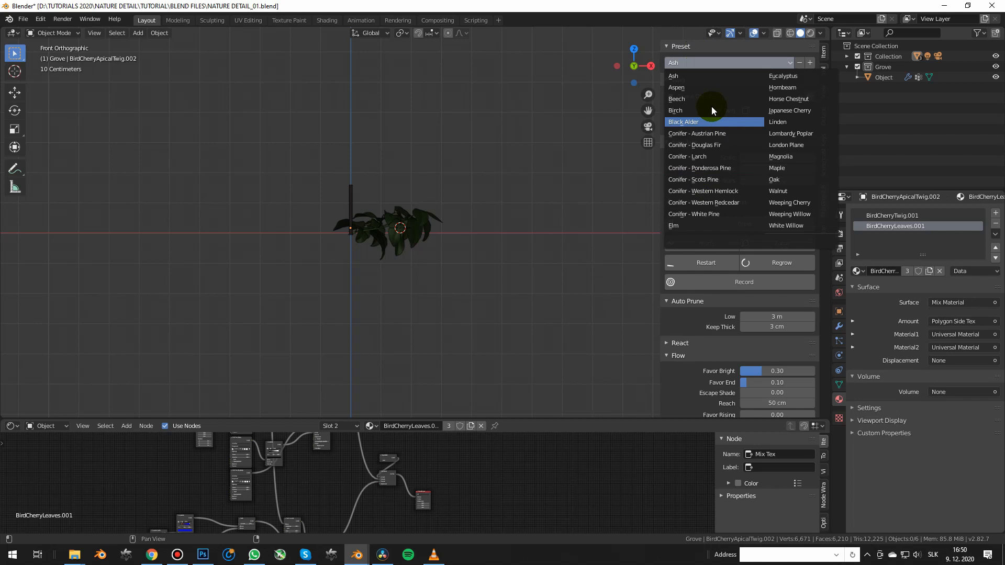
{"action": "left_click", "coordinate": [776, 157]}
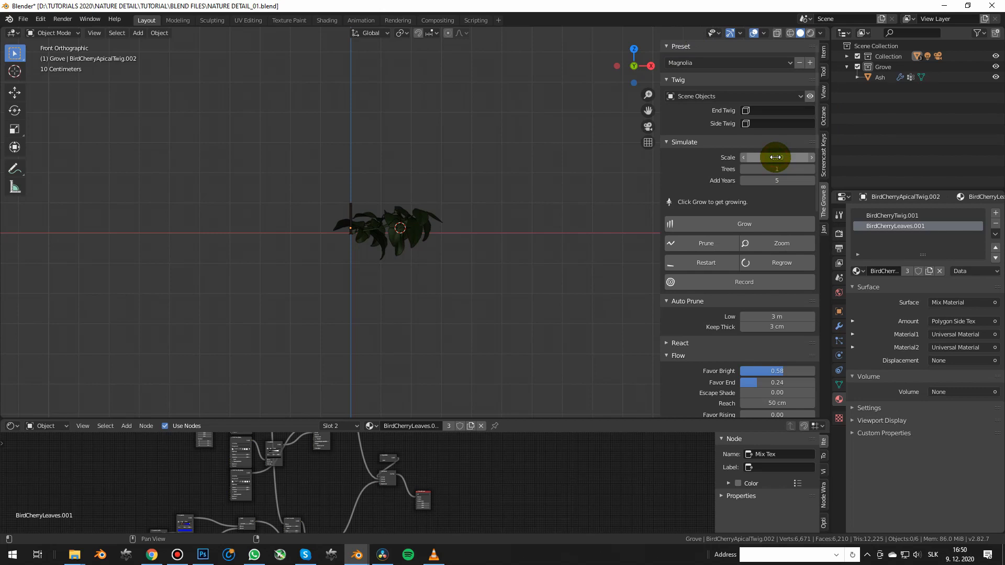
{"action": "left_click", "coordinate": [680, 47]}
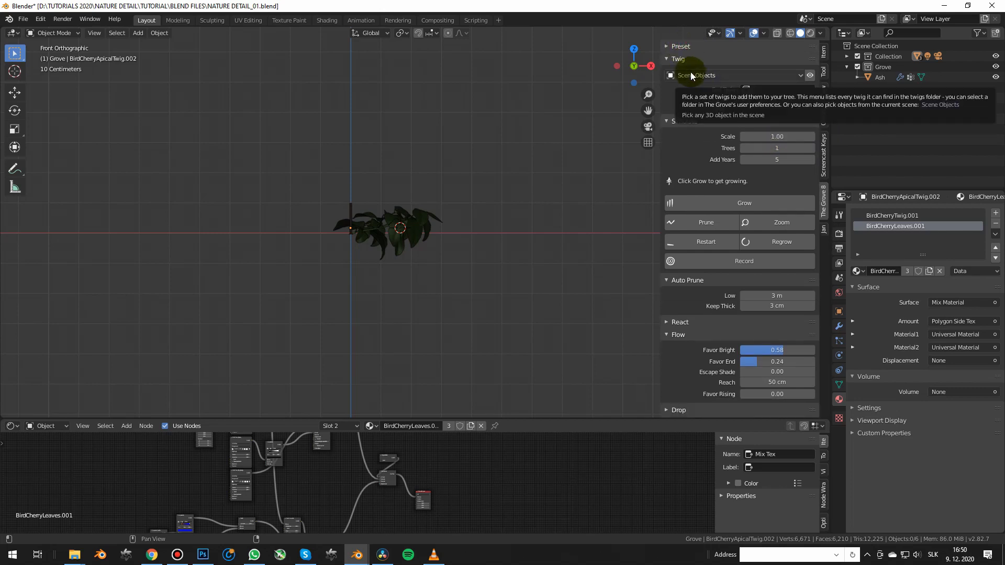
Assign BirdCherryApicalTwig as the grove's End Twig and BirdCherryApicalTwig.001 as its Side Twig
{"action": "left_click", "coordinate": [763, 90]}
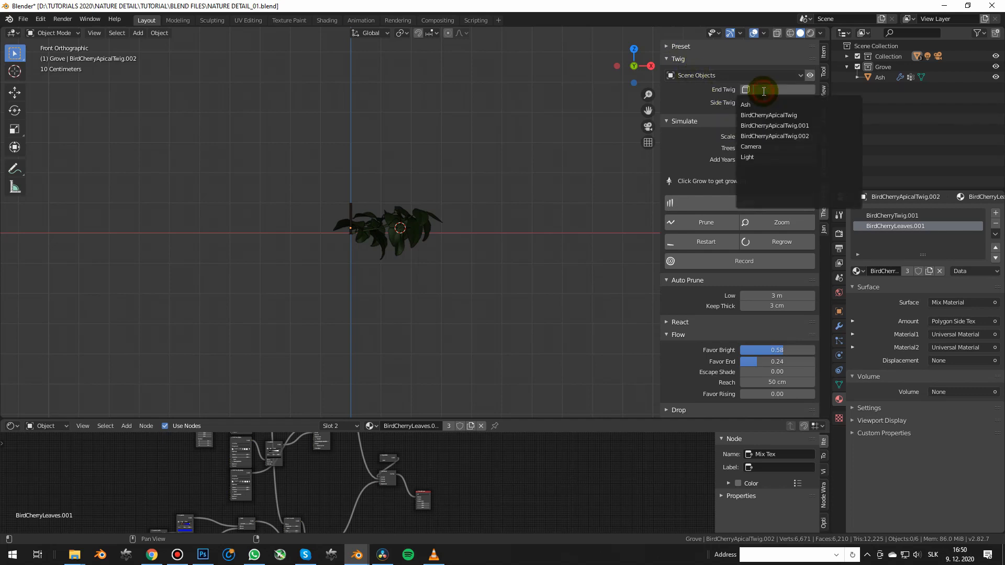
{"action": "left_click", "coordinate": [784, 115]}
{"action": "left_click", "coordinate": [759, 103]}
{"action": "left_click", "coordinate": [782, 137]}
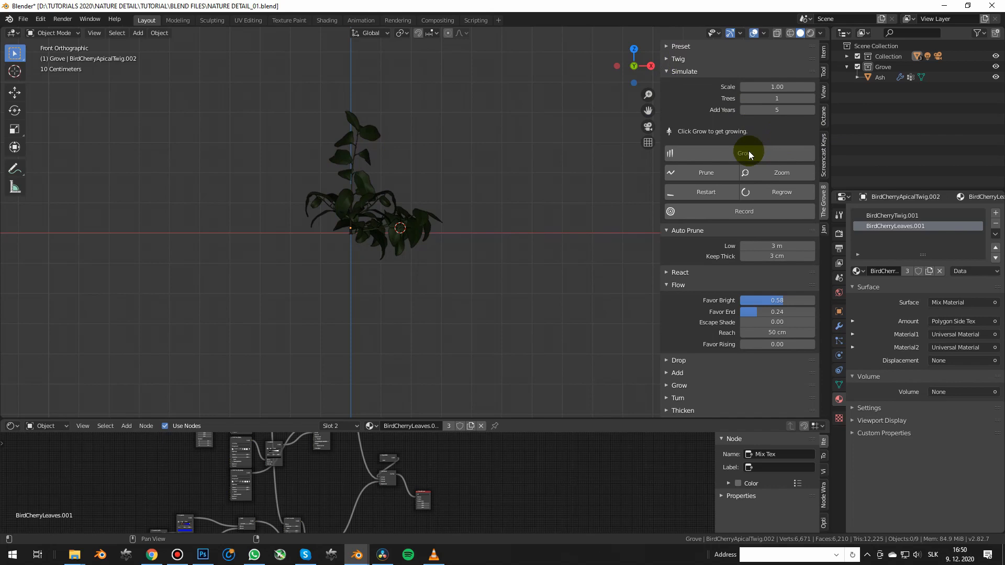
Grow the Magnolia in three 5-year rounds, view it from another angle, and regrow it twice for different shapes
{"action": "left_click", "coordinate": [747, 151]}
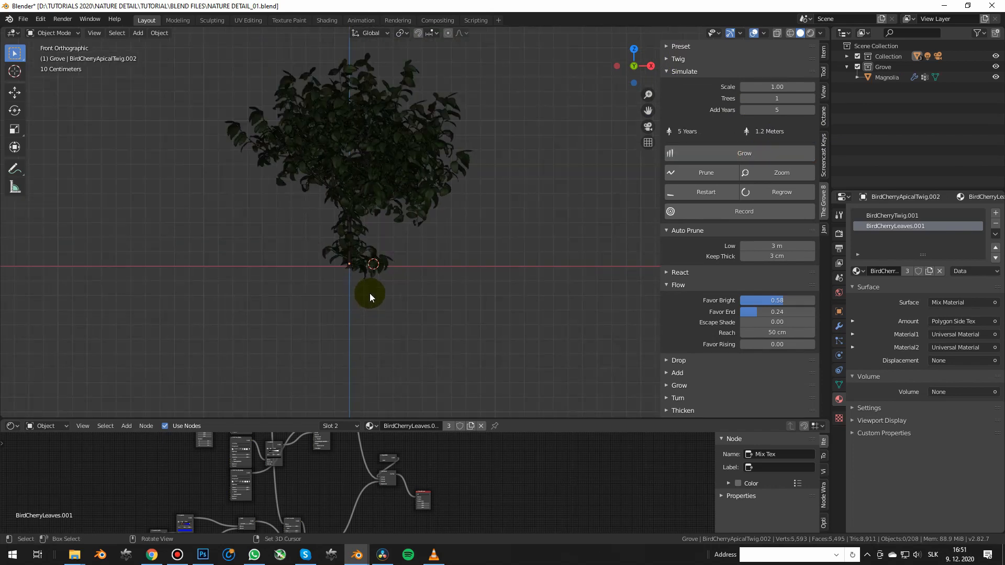
{"action": "left_click", "coordinate": [758, 151]}
{"action": "scroll", "coordinate": [536, 244], "scroll_direction": "down", "scroll_amount": 2}
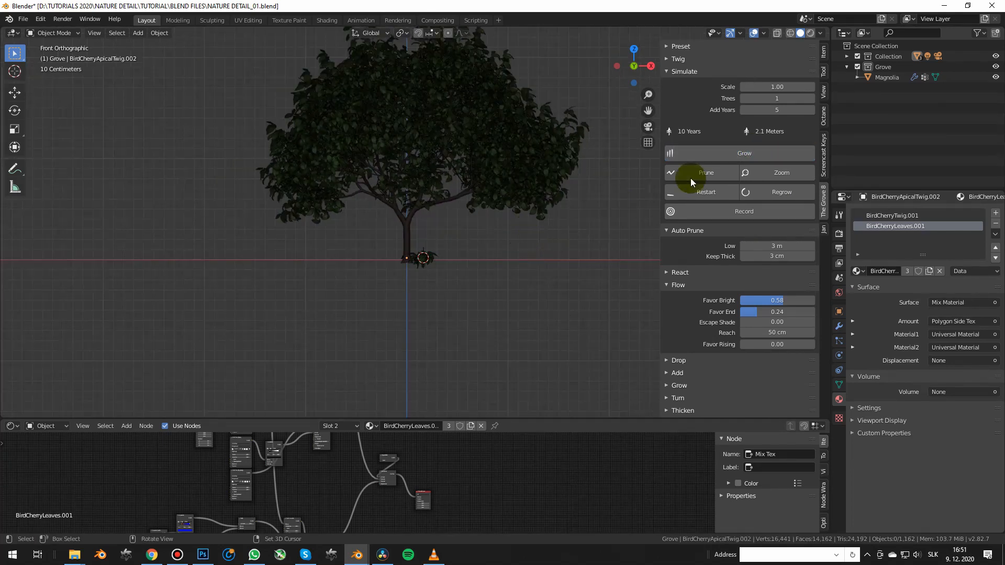
{"action": "left_click", "coordinate": [736, 153]}
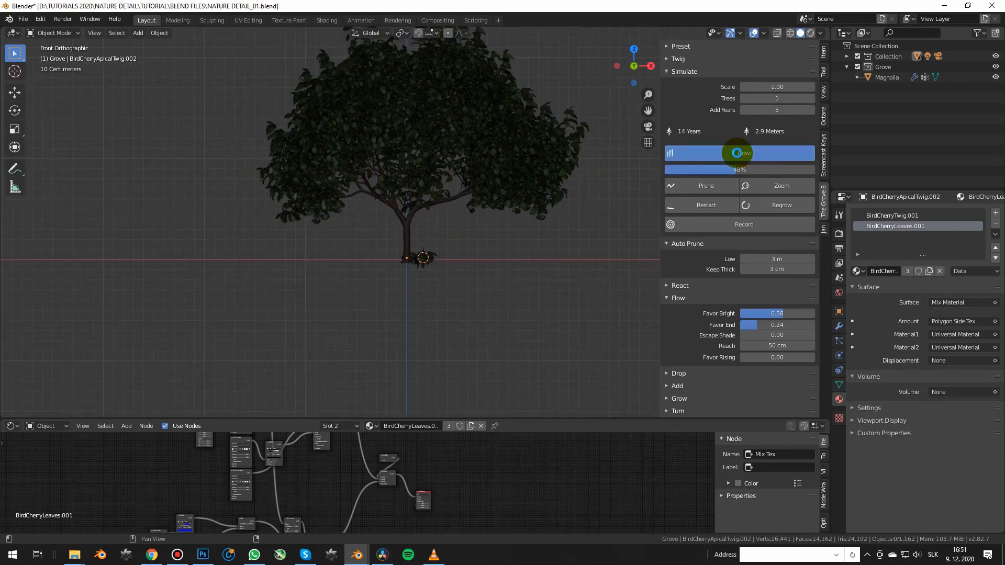
{"action": "scroll", "coordinate": [407, 246], "scroll_direction": "down", "scroll_amount": 2}
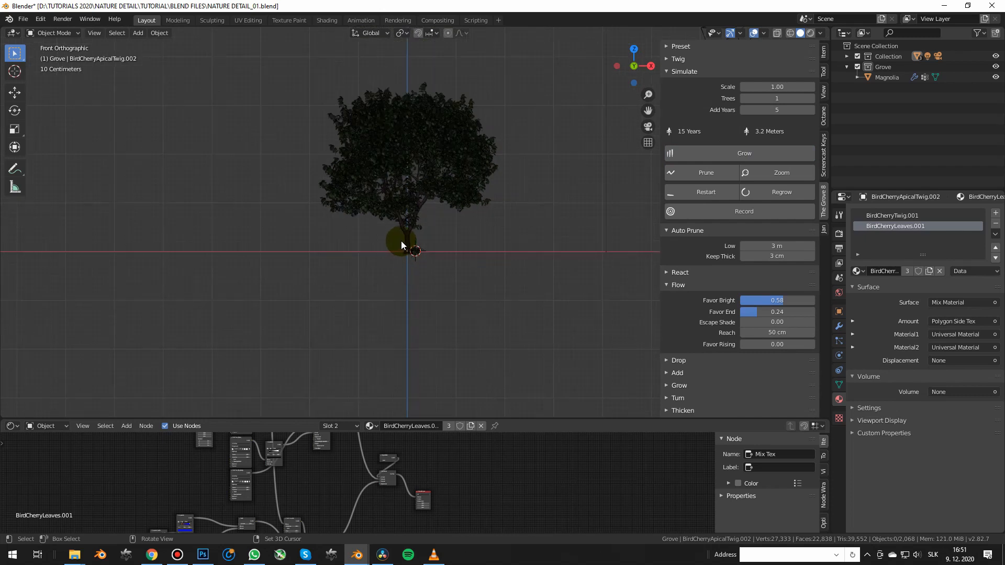
{"action": "middle_click_drag", "start_coordinate": [393, 249], "coordinate": [350, 252]}
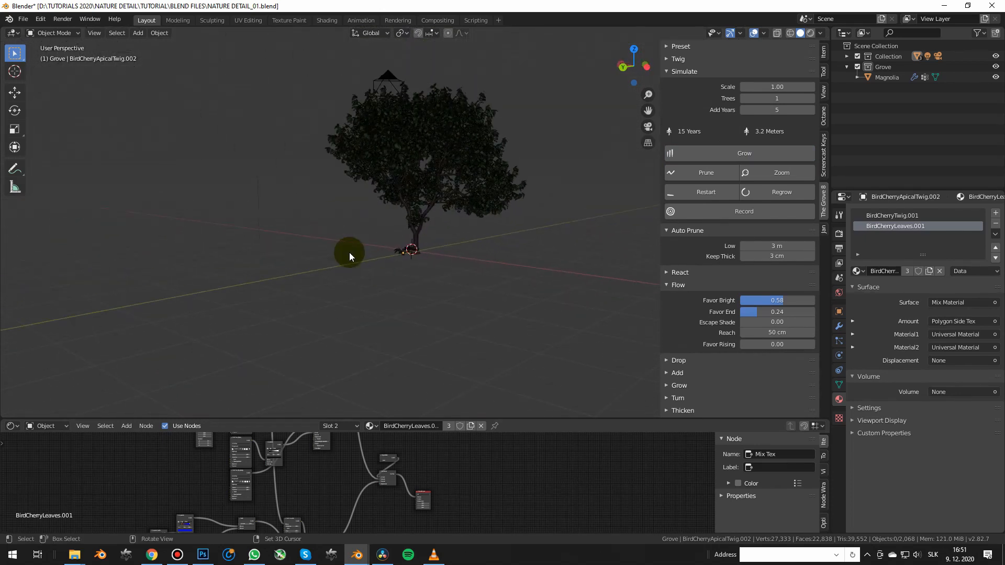
{"action": "left_click", "coordinate": [773, 193]}
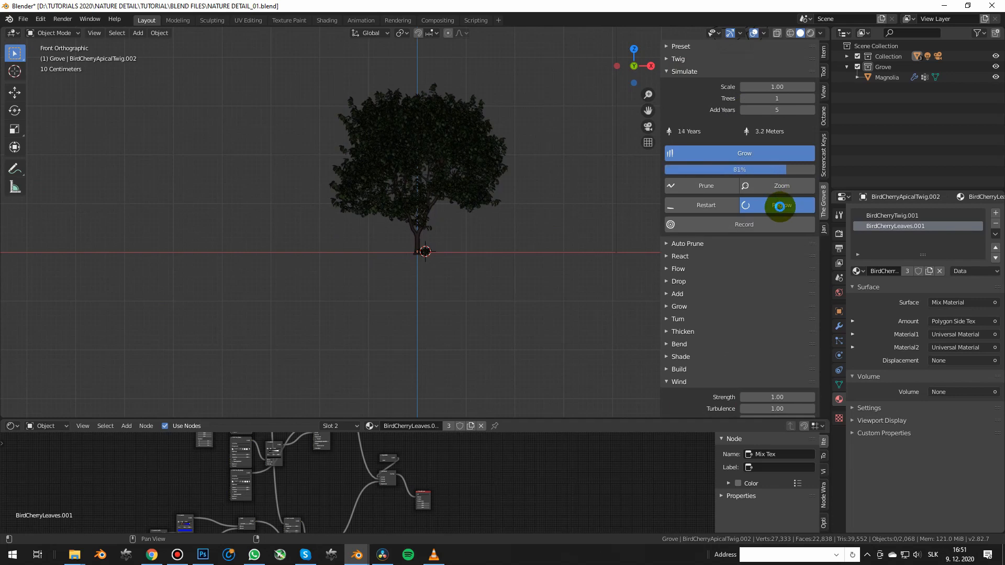
{"action": "left_click", "coordinate": [779, 205]}
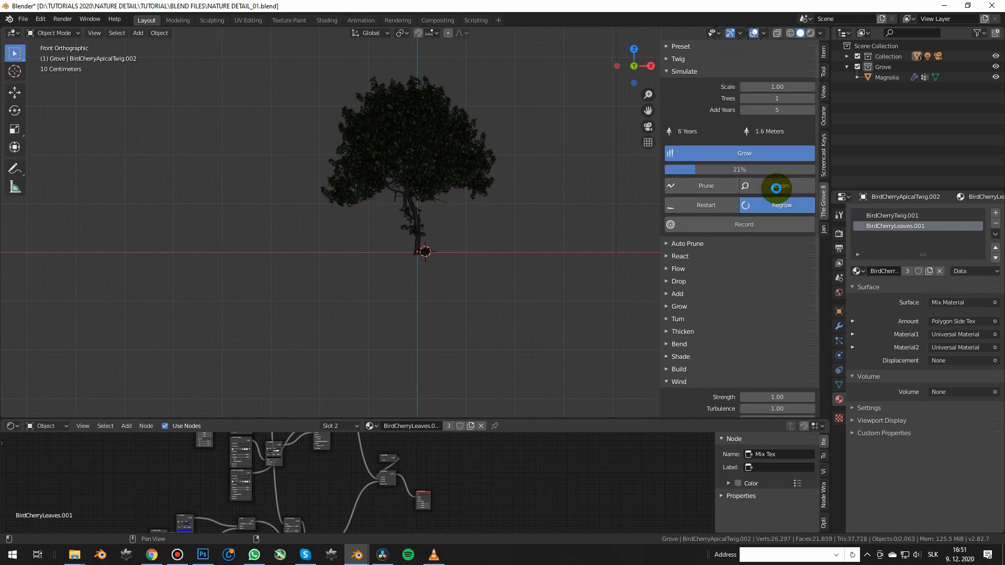
Restart the Magnolia's growth and grow it again in three 5-year rounds to 15 years
{"action": "left_click", "coordinate": [702, 192]}
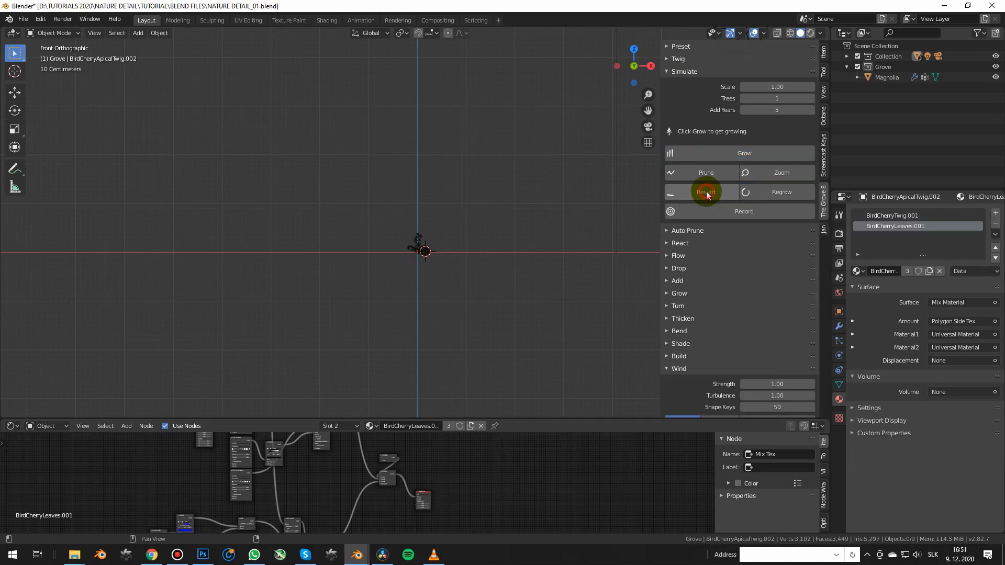
{"action": "left_click", "coordinate": [754, 152]}
{"action": "left_click", "coordinate": [754, 153]}
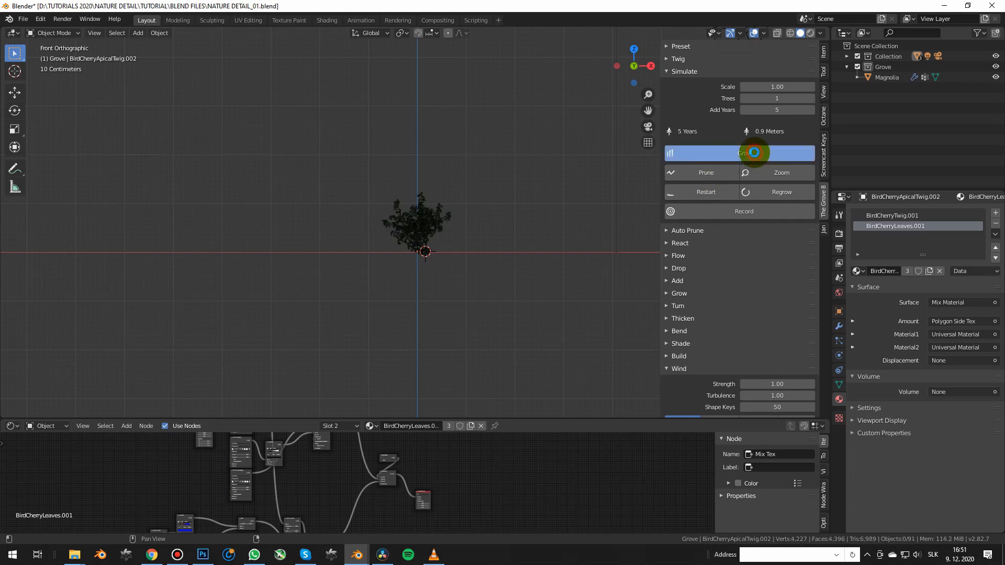
{"action": "left_click", "coordinate": [754, 152]}
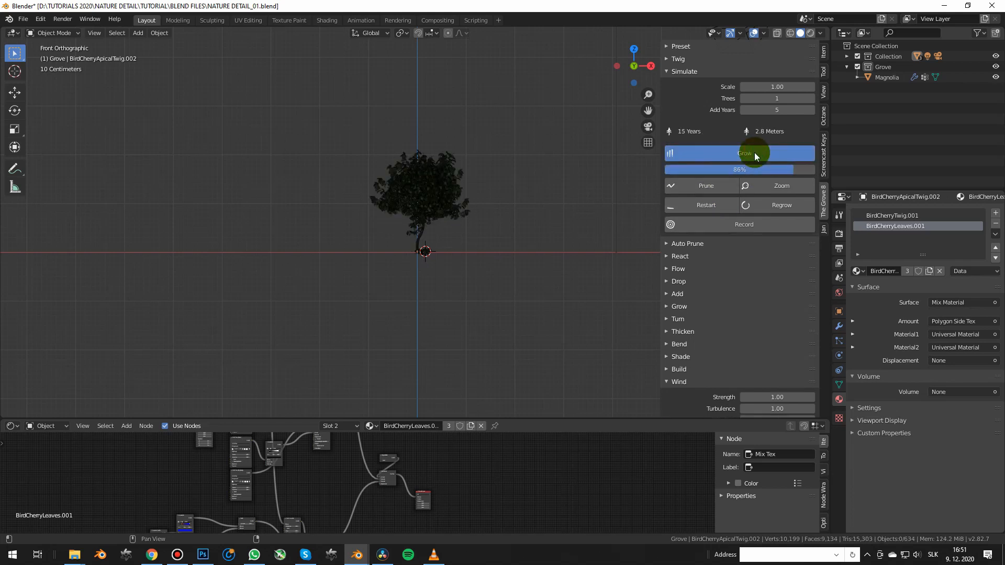
{"action": "scroll", "coordinate": [498, 158], "scroll_direction": "up", "scroll_amount": 2}
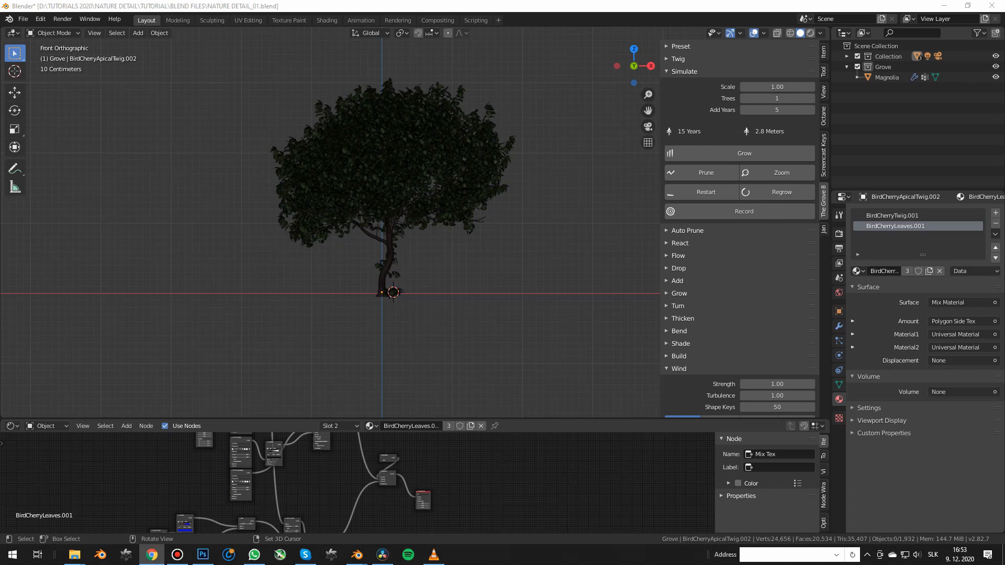
Generate the tree's wind animation with Strength 1.00, Turbulence 1.00 and 50 shape keys, and watch it play
{"action": "left_click", "coordinate": [591, 323]}
{"action": "scroll", "coordinate": [703, 313], "scroll_direction": "down", "scroll_amount": 3}
{"action": "scroll", "coordinate": [722, 298], "scroll_direction": "down", "scroll_amount": 3}
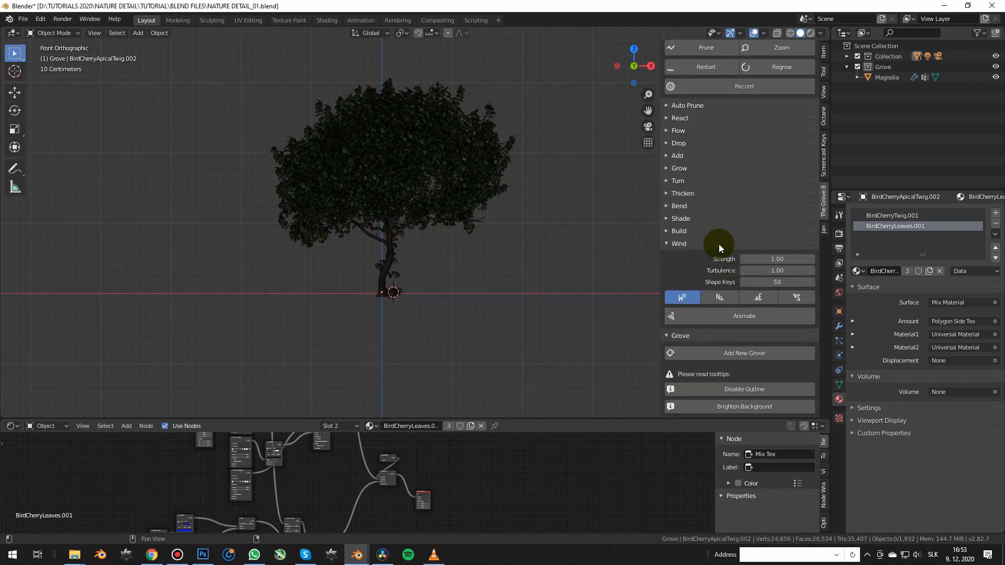
{"action": "left_click", "coordinate": [744, 315]}
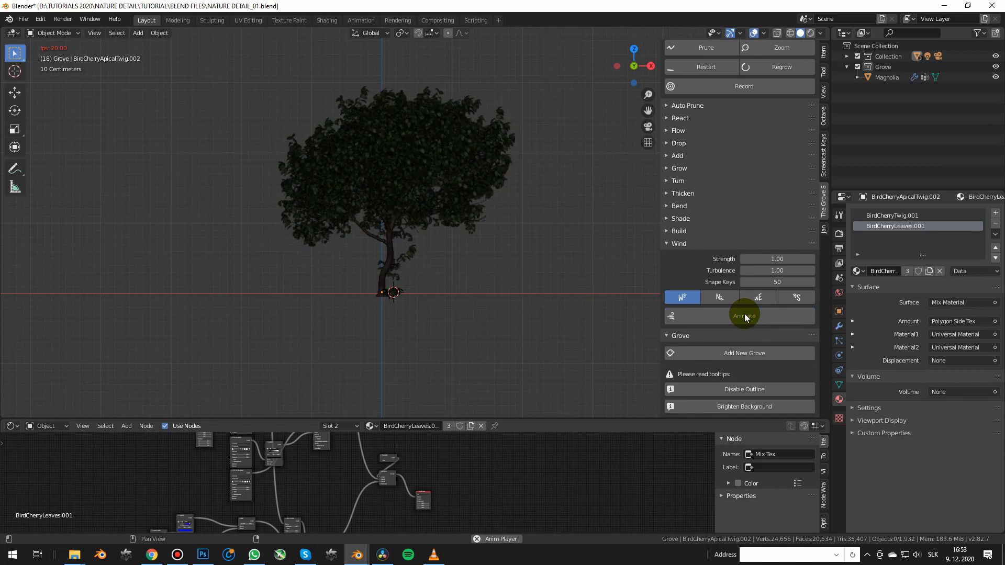
{"action": "scroll", "coordinate": [491, 139], "scroll_direction": "up", "scroll_amount": 2}
Set the wind Strength to 0.1, Turbulence to 0.1 and Shape Keys to 100, regenerate the animation and check the leaf movement up close
{"action": "left_click", "coordinate": [763, 258]}
{"action": "type", "text": "0.1"}
{"action": "key", "text": "Tab"}
{"action": "type", "text": "0.1"}
{"action": "key", "text": "Tab"}
{"action": "type", "text": "100"}
{"action": "key", "text": "Return"}
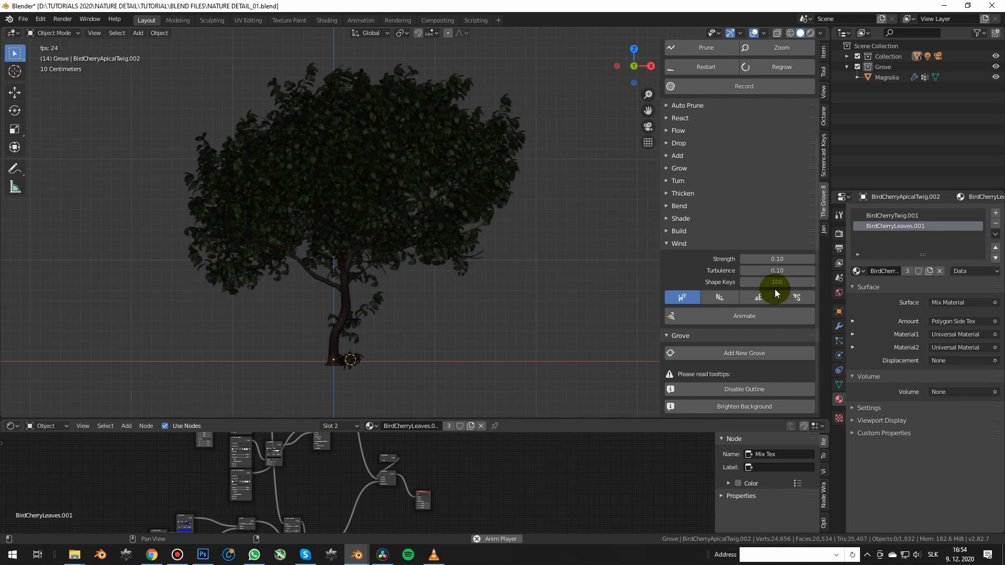
{"action": "left_click", "coordinate": [732, 317]}
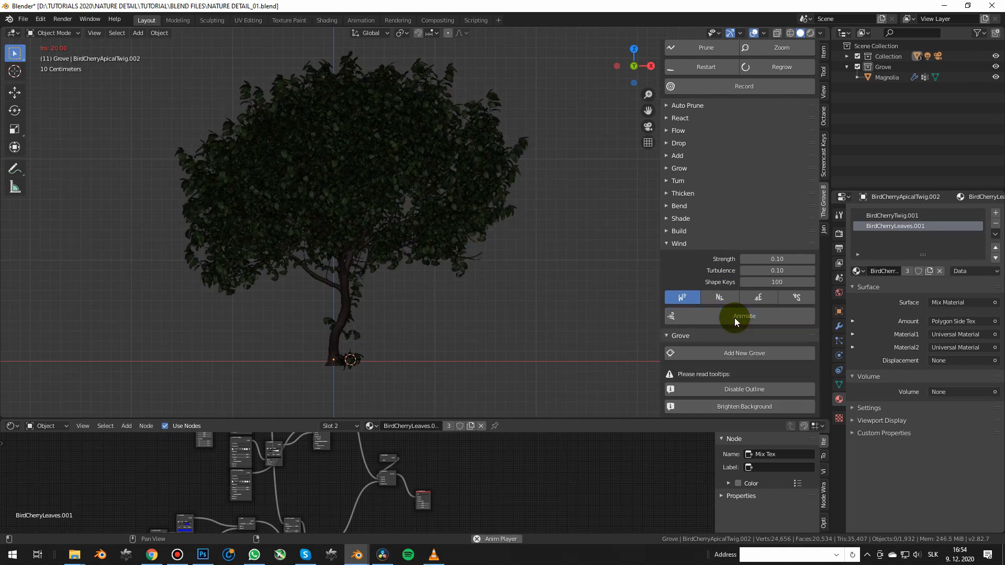
{"action": "scroll", "coordinate": [510, 159], "scroll_direction": "up", "scroll_amount": 6}
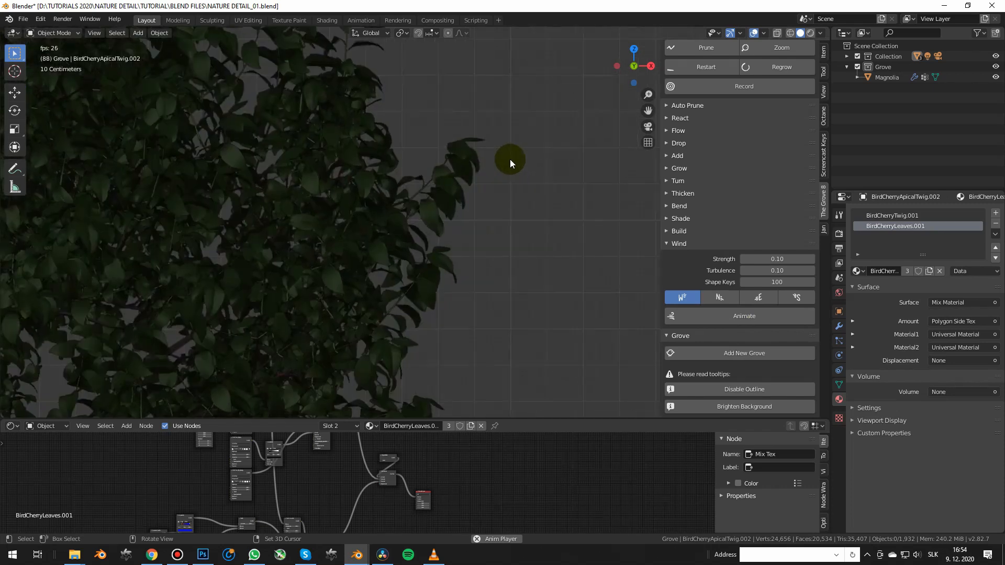
{"action": "scroll", "coordinate": [505, 137], "scroll_direction": "down", "scroll_amount": 3}
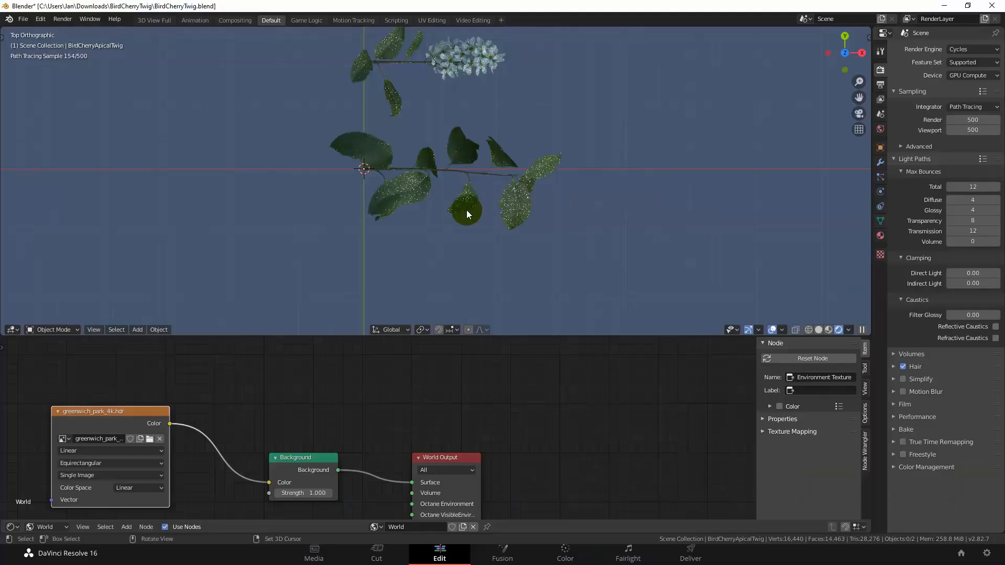
Inspect the bird cherry twigs in BirdCherryTwig.blend and browse the twig models on The Grove's website
{"action": "middle_click_drag", "start_coordinate": [466, 213], "coordinate": [492, 143]}
{"action": "middle_click_drag", "start_coordinate": [481, 104], "coordinate": [458, 233]}
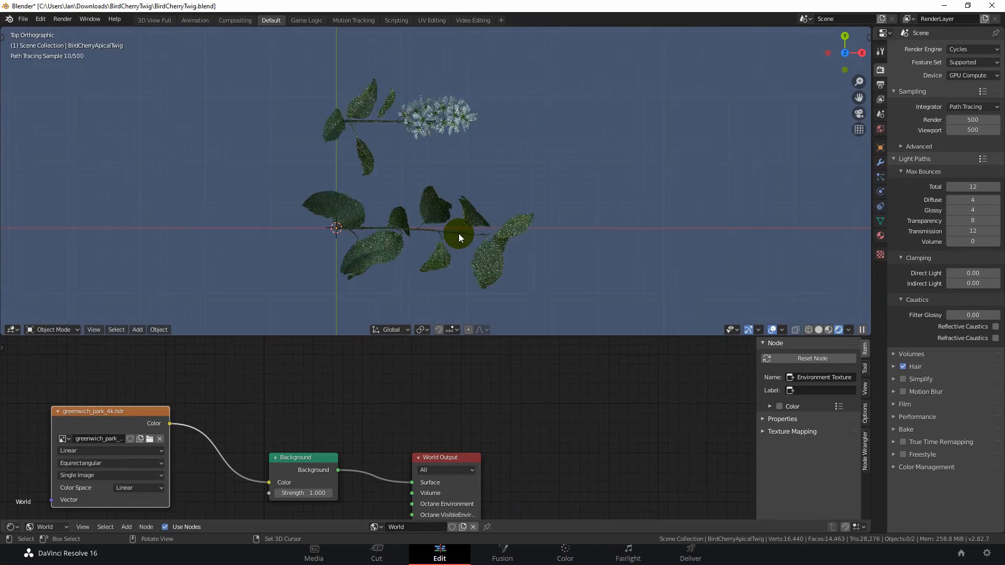
{"action": "scroll", "coordinate": [461, 265], "scroll_direction": "up", "scroll_amount": 1}
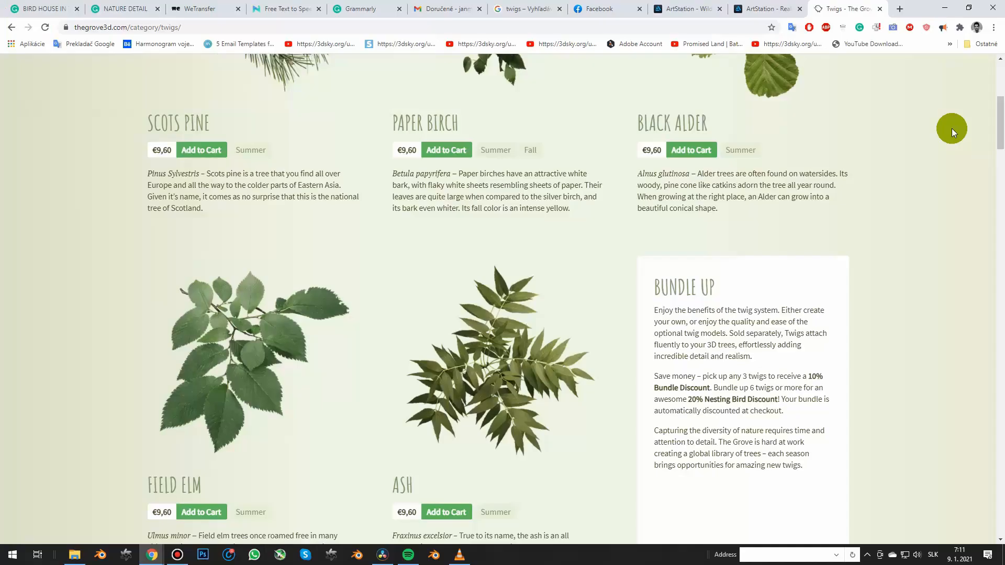
{"action": "scroll", "coordinate": [951, 128], "scroll_direction": "down", "scroll_amount": 5}
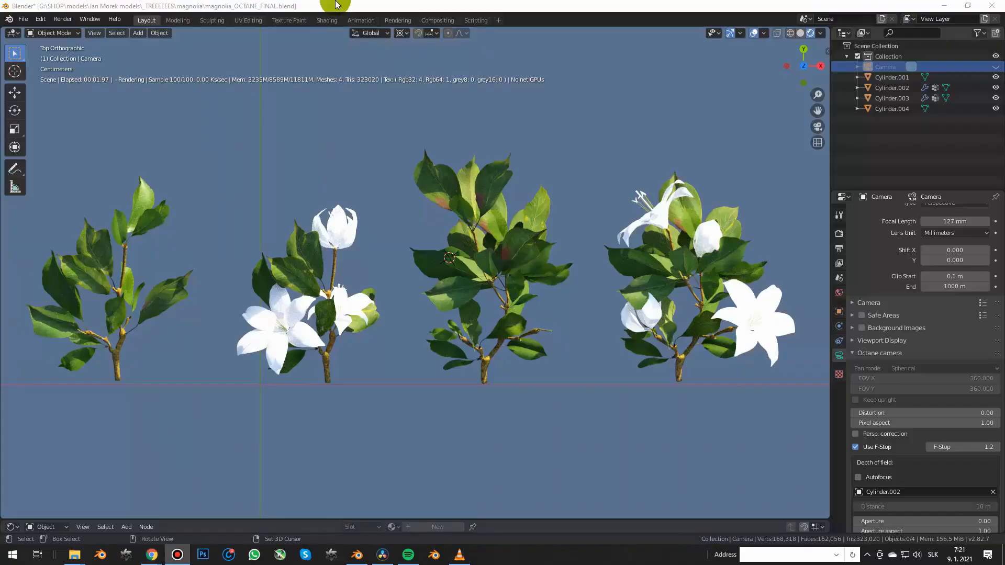
Switch to magnolia_OCTANE_FINAL.blend and examine the rendered magnolia branches from above and through the camera
{"action": "left_click", "coordinate": [336, 4]}
{"action": "scroll", "coordinate": [424, 199], "scroll_direction": "down", "scroll_amount": 1}
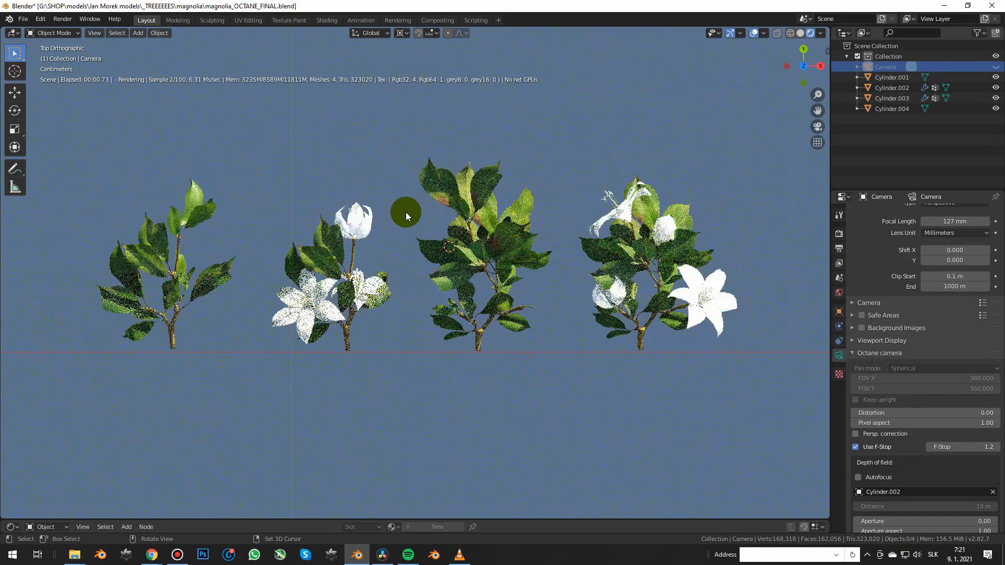
{"action": "key", "text": "KP_0"}
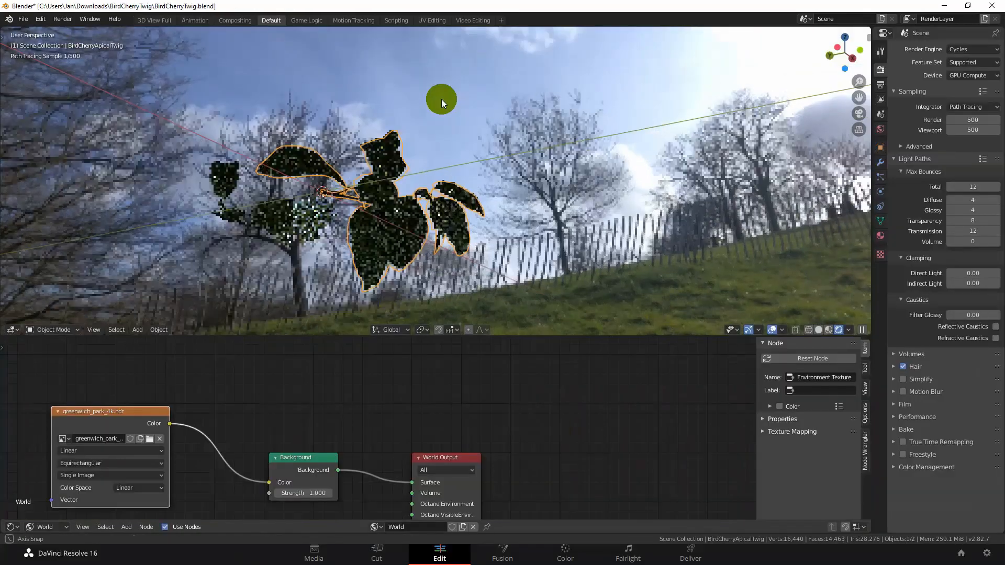
Examine the rendered bird cherry twigs in BirdCherryTwig.blend against the sky and from above
{"action": "middle_click_drag", "start_coordinate": [441, 98], "coordinate": [577, 173]}
{"action": "left_click", "coordinate": [572, 207]}
{"action": "middle_click_drag", "start_coordinate": [573, 207], "coordinate": [401, 211]}
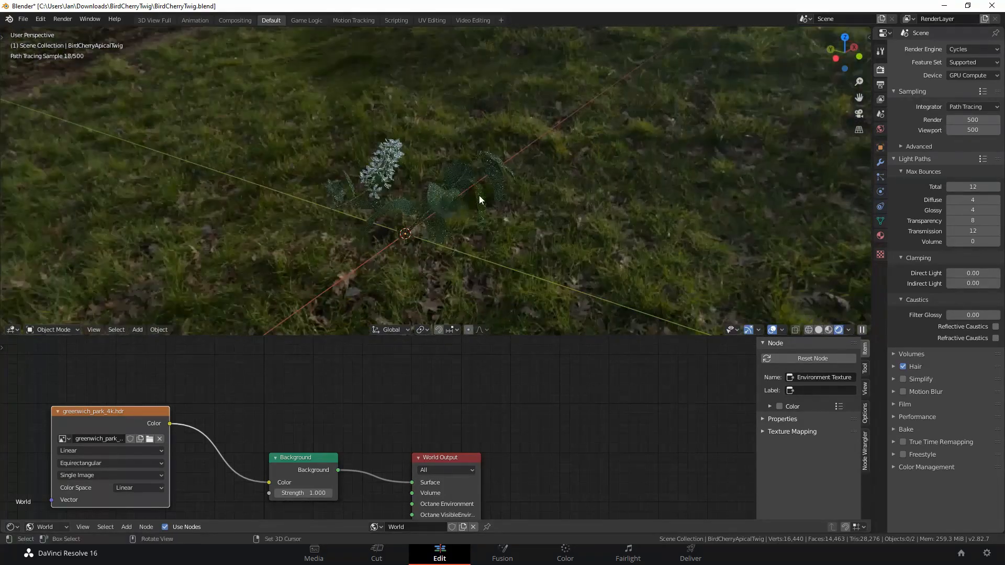
{"action": "left_click", "coordinate": [479, 197]}
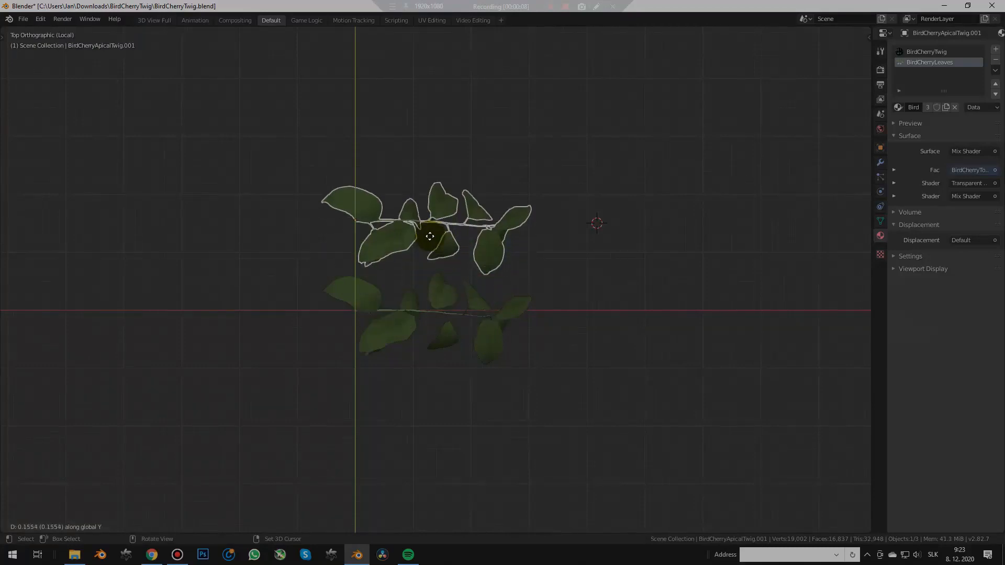
Place the twig copy about 0.16 along Y above the original and hide its leaves and stalks to isolate the main stem
{"action": "left_click", "coordinate": [426, 224]}
{"action": "left_click", "coordinate": [565, 85]}
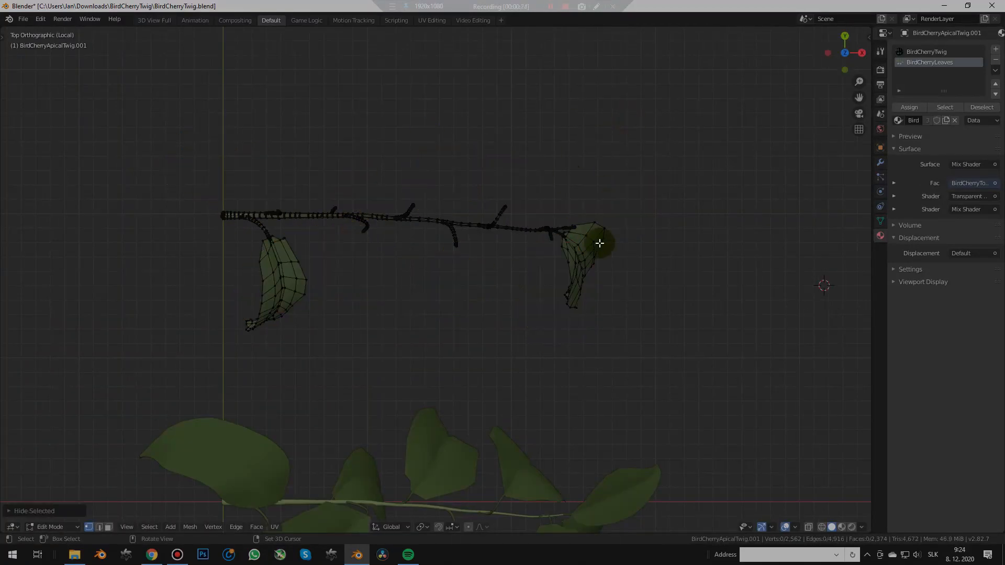
{"action": "key", "text": "l"}
{"action": "key", "text": "l"}
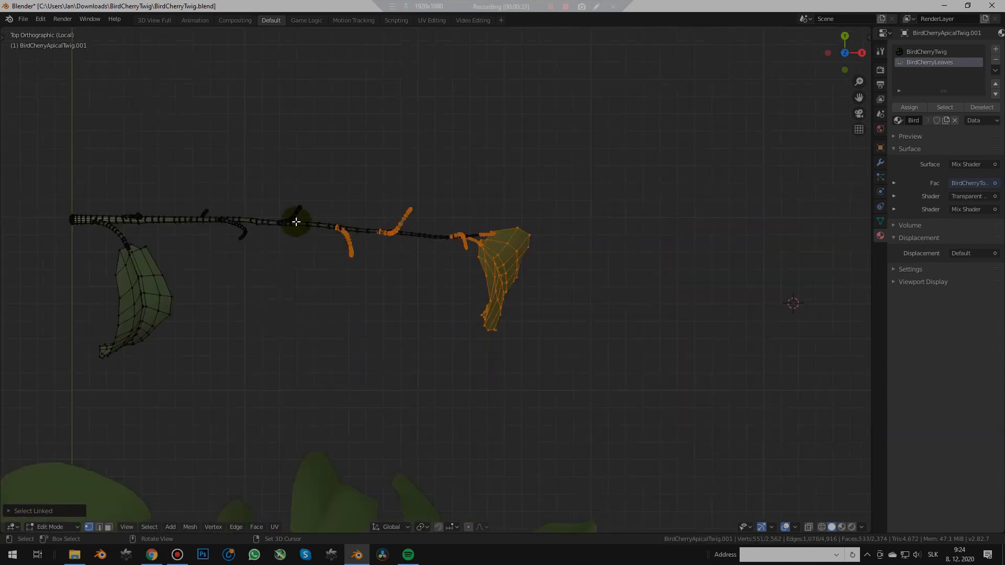
{"action": "key", "text": "h"}
{"action": "key", "text": "Home"}
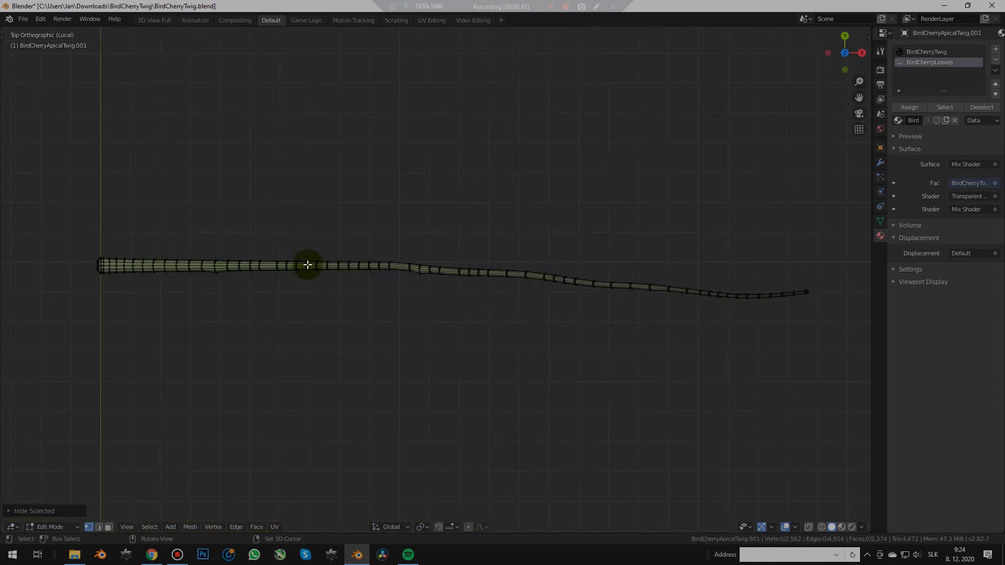
Scale the isolated stem along X to about 0.85 and reposition the twig's individual leaves around it
{"action": "key", "text": "l"}
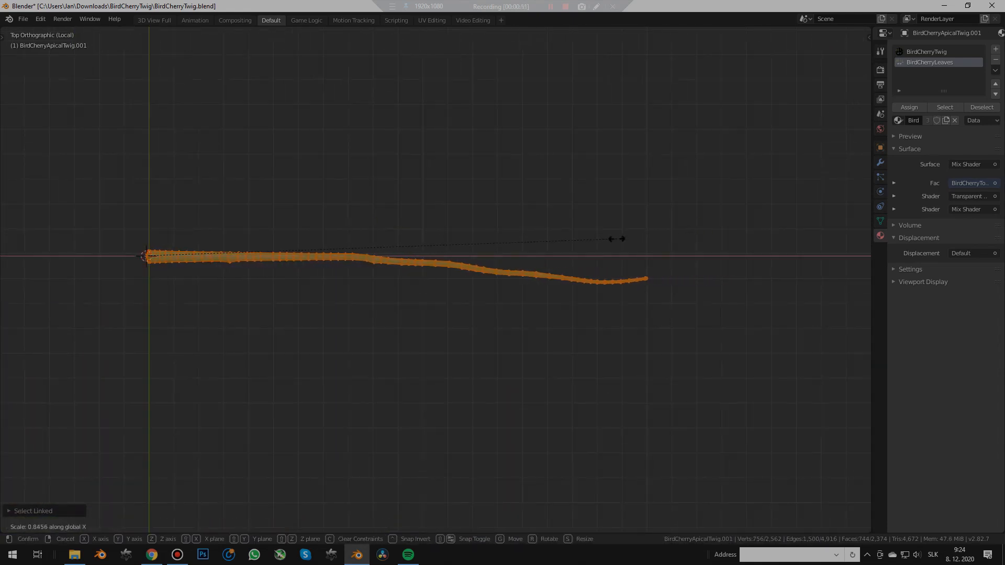
{"action": "key", "text": "b"}
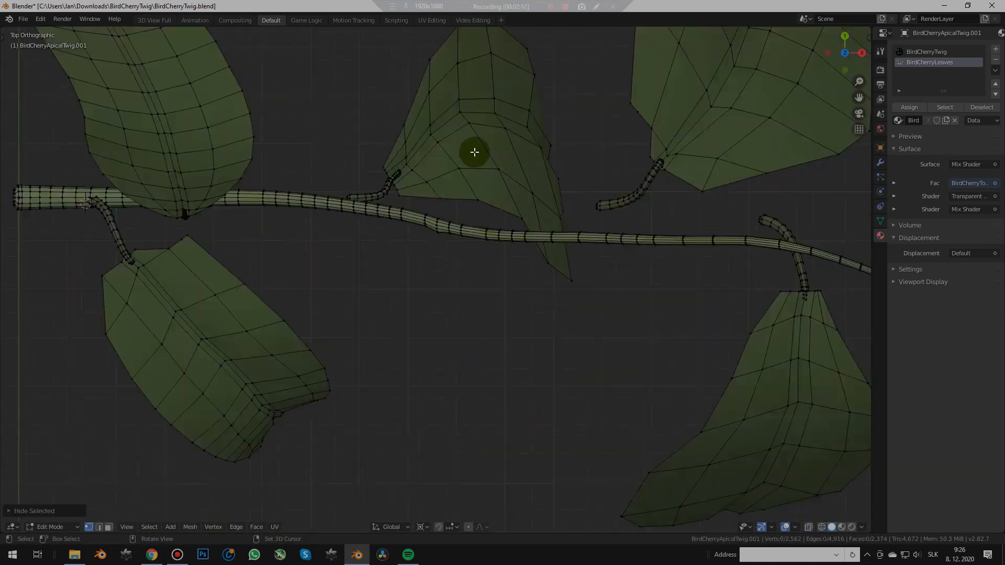
{"action": "key", "text": "l"}
{"action": "key", "text": "g"}
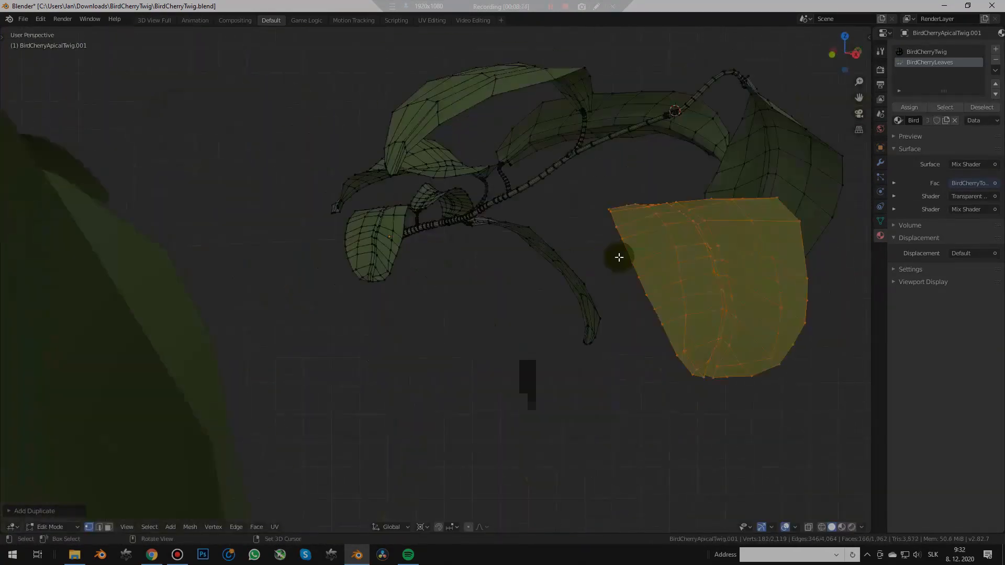
{"action": "key", "text": "period"}
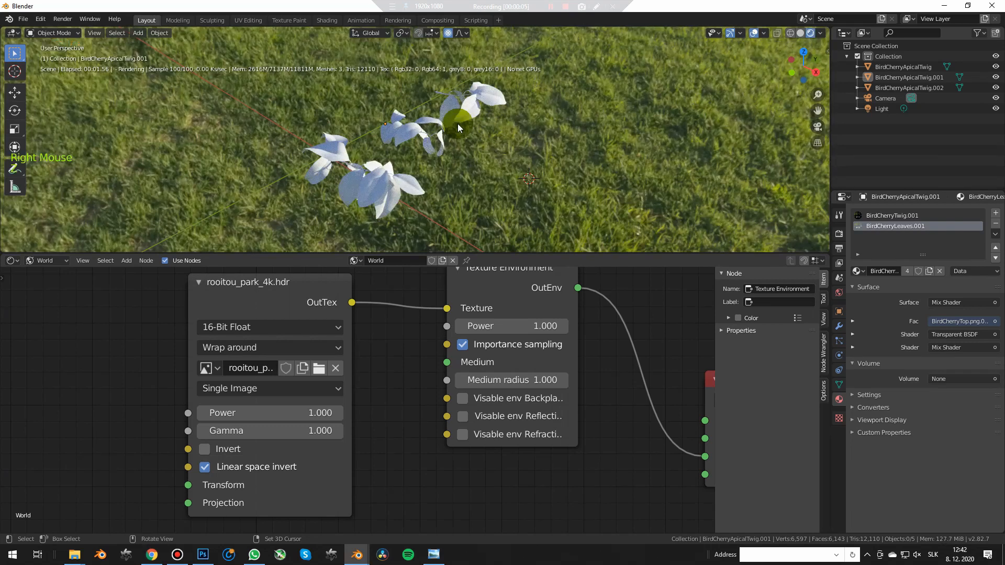
Look through the environment image list and switch the shader editor from the World to the BirdCherryLeaves.001 object material
{"action": "scroll", "coordinate": [205, 366], "scroll_direction": "up", "scroll_amount": 3}
{"action": "left_click", "coordinate": [206, 366]}
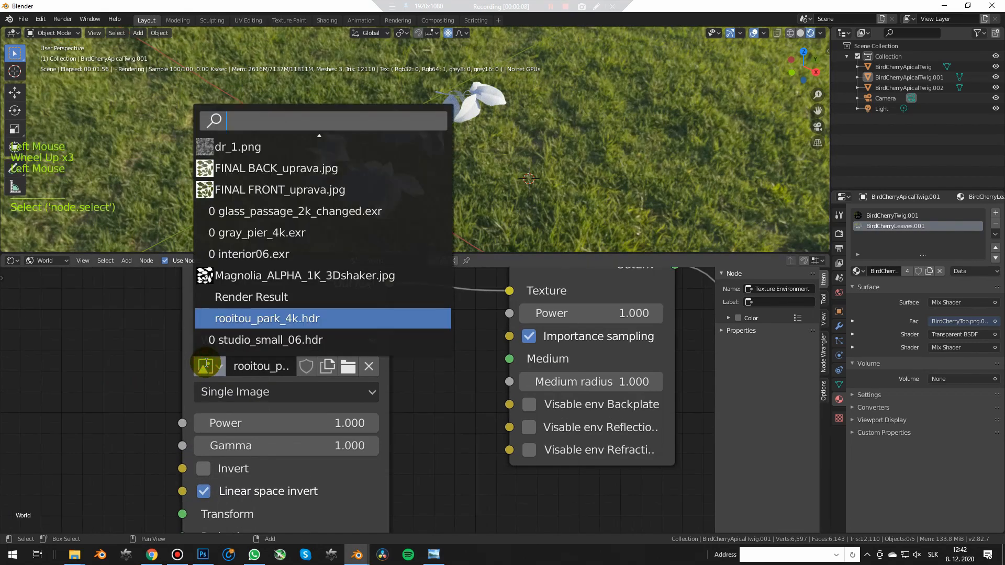
{"action": "key", "text": "w"}
{"action": "left_click", "coordinate": [90, 350]}
{"action": "scroll", "coordinate": [316, 354], "scroll_direction": "down", "scroll_amount": 18}
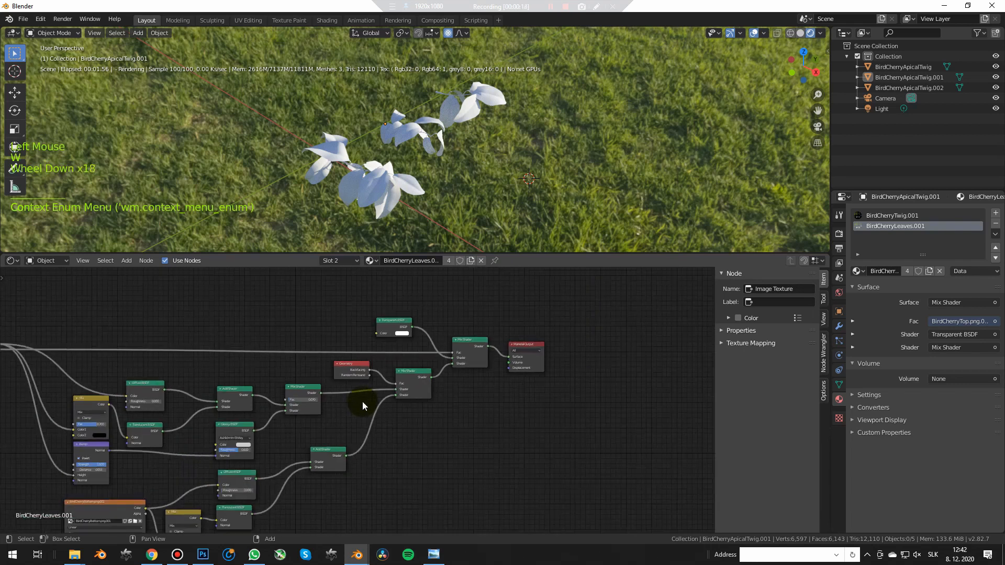
Delete all Cycles shader nodes of the BirdCherryLeaves.001 material, keeping only the Material Output
{"action": "scroll", "coordinate": [362, 401], "scroll_direction": "down", "scroll_amount": 4}
{"action": "middle_click_drag", "start_coordinate": [419, 410], "coordinate": [441, 400]}
{"action": "scroll", "coordinate": [441, 400], "scroll_direction": "down", "scroll_amount": 1}
{"action": "left_click_drag", "start_coordinate": [475, 312], "coordinate": [80, 474]}
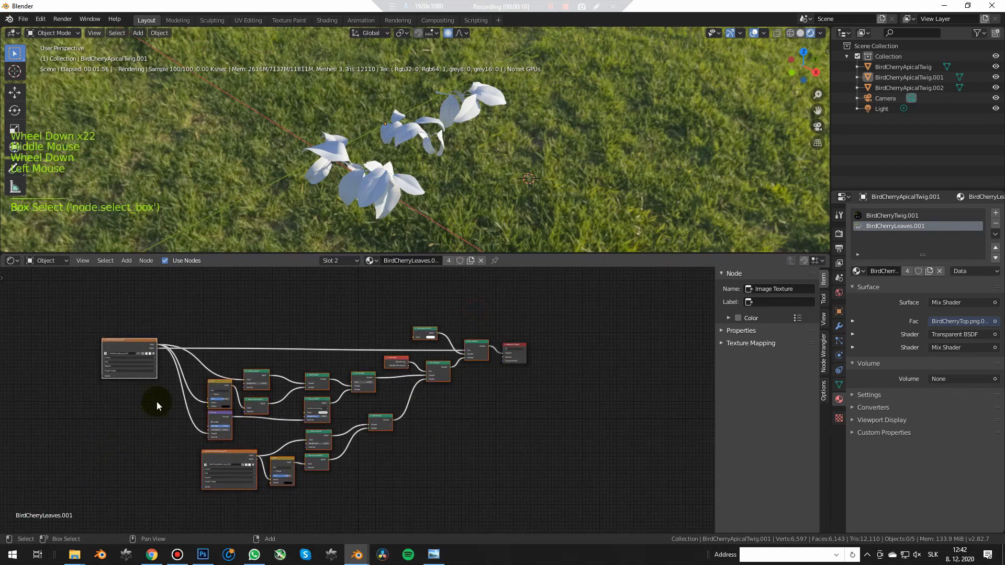
{"action": "key", "text": "x"}
Add an Octane Universal Material node and connect it to the Surface of the Material Output
{"action": "middle_click_drag", "start_coordinate": [409, 392], "coordinate": [391, 394]}
{"action": "left_click", "coordinate": [387, 388]}
{"action": "scroll", "coordinate": [390, 387], "scroll_direction": "up", "scroll_amount": 1}
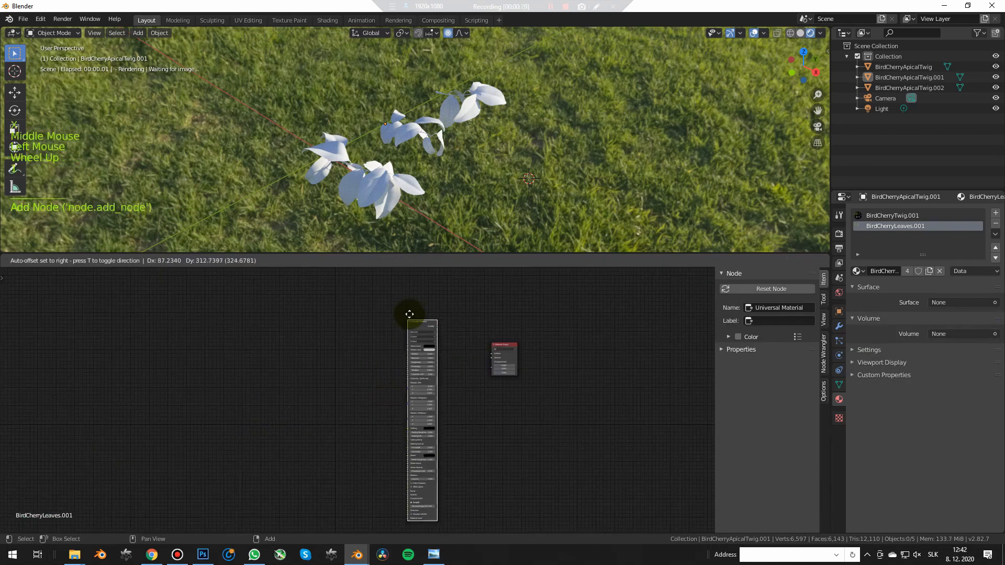
{"action": "left_click", "coordinate": [433, 312]}
{"action": "scroll", "coordinate": [455, 320], "scroll_direction": "up", "scroll_amount": 1}
{"action": "right_click_drag", "start_coordinate": [462, 322], "coordinate": [501, 360], "text": "alt"}
{"action": "scroll", "coordinate": [501, 360], "scroll_direction": "up", "scroll_amount": 5}
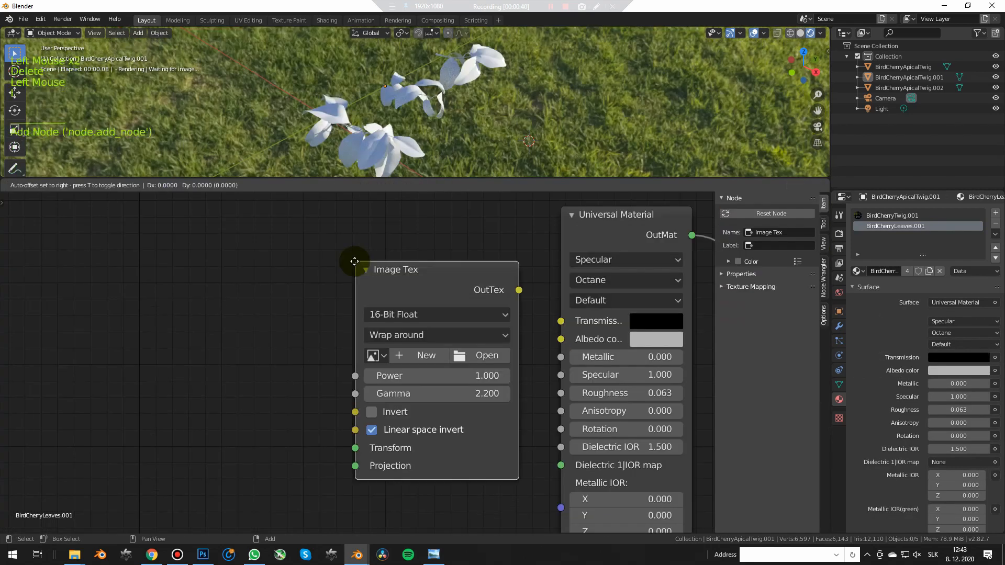
Add an Image Tex node beside the Universal Material and load BirdCherryTop.png from the textures folder
{"action": "left_click", "coordinate": [278, 237]}
{"action": "left_click", "coordinate": [383, 332]}
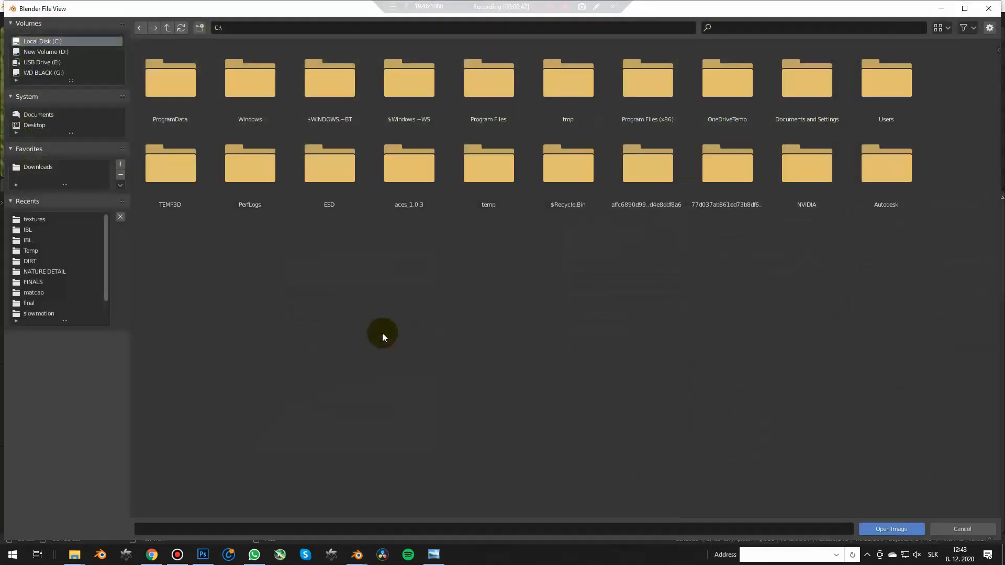
{"action": "left_click", "coordinate": [54, 219]}
{"action": "double_click", "coordinate": [323, 89]}
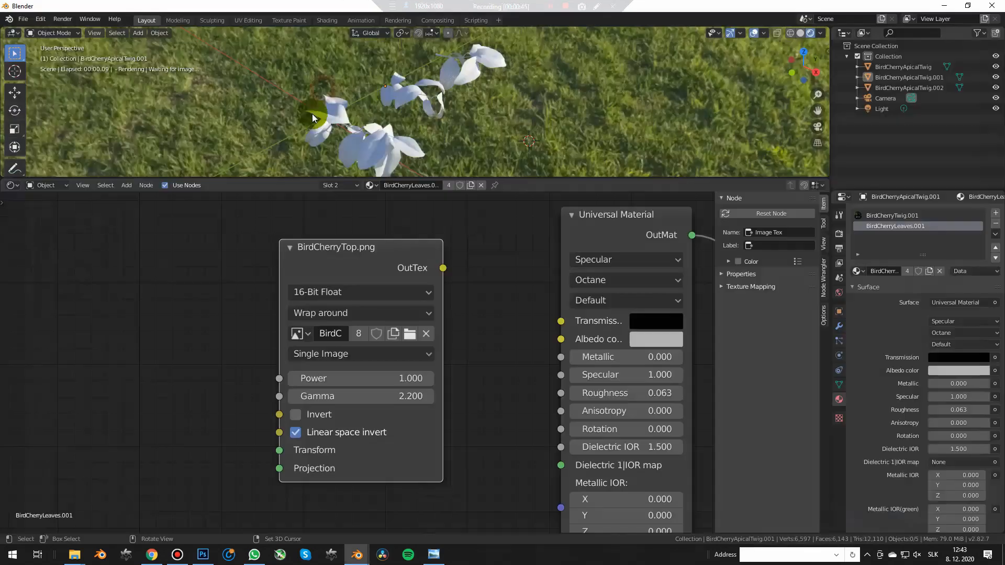
Connect the BirdCherryTop.png texture to both the Albedo color and Transmission inputs of the Universal Material
{"action": "left_click_drag", "start_coordinate": [371, 249], "coordinate": [313, 284]}
{"action": "scroll", "coordinate": [313, 284], "scroll_direction": "down", "scroll_amount": 4}
{"action": "middle_click_drag", "start_coordinate": [313, 284], "coordinate": [250, 261]}
{"action": "left_click_drag", "start_coordinate": [252, 256], "coordinate": [412, 326]}
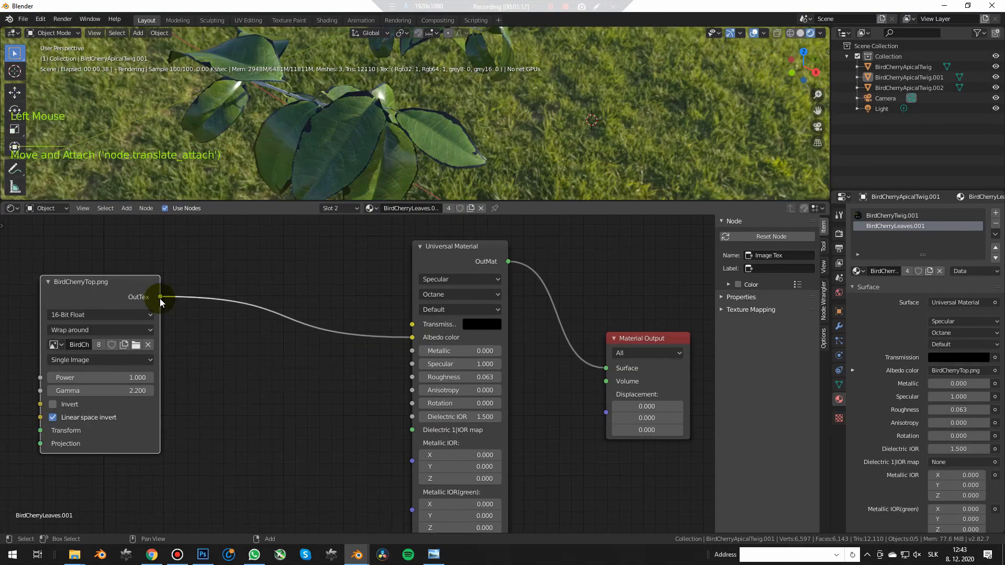
{"action": "left_click_drag", "start_coordinate": [160, 297], "coordinate": [412, 324]}
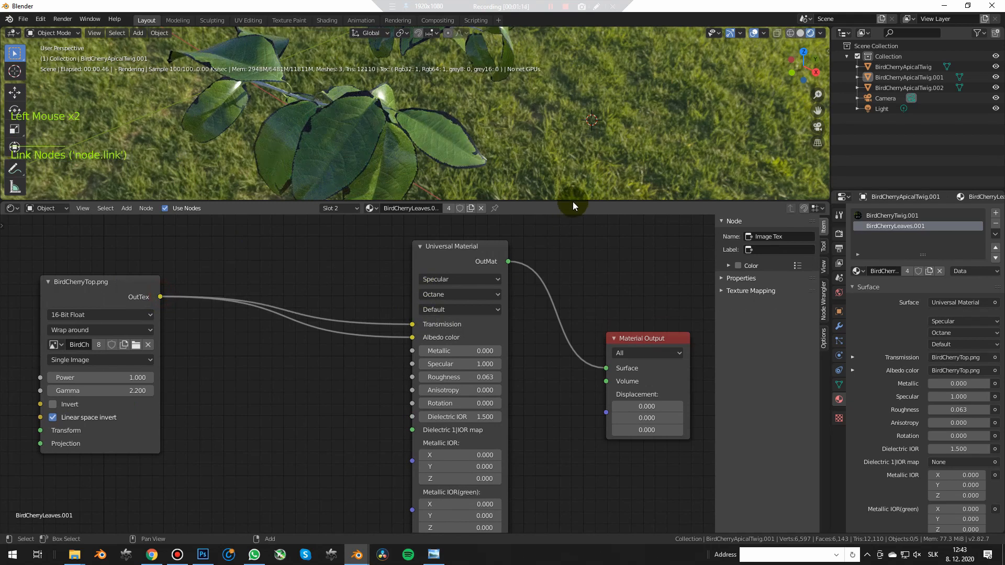
Enlarge the 3D viewport and set the Universal Material's transmission type to Diffuse, comparing it with Specular on the backlit leaves
{"action": "left_click_drag", "start_coordinate": [573, 202], "coordinate": [572, 268]}
{"action": "scroll", "coordinate": [375, 183], "scroll_direction": "down", "scroll_amount": 2}
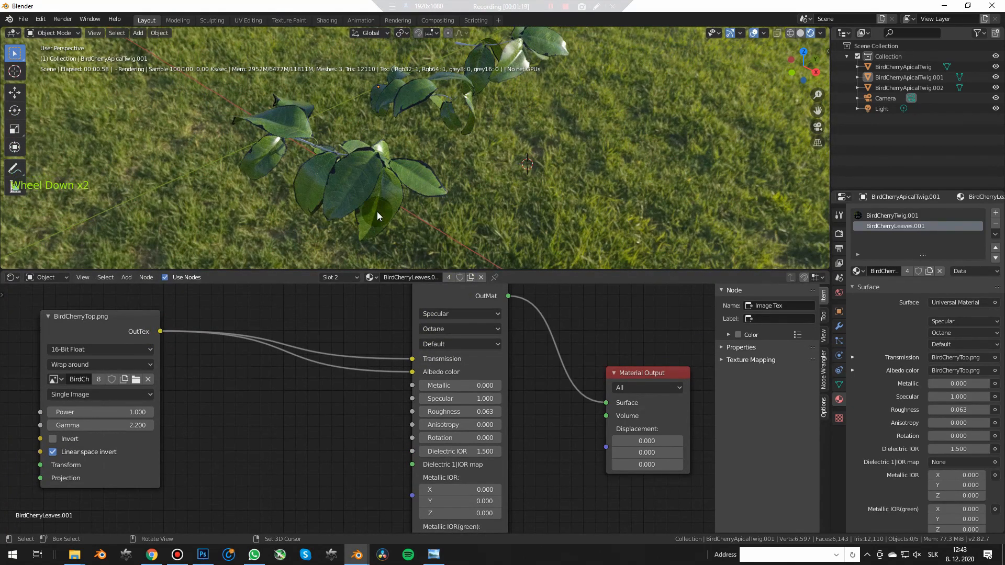
{"action": "middle_click_drag", "start_coordinate": [382, 222], "coordinate": [519, 161]}
{"action": "scroll", "coordinate": [312, 187], "scroll_direction": "up", "scroll_amount": 4}
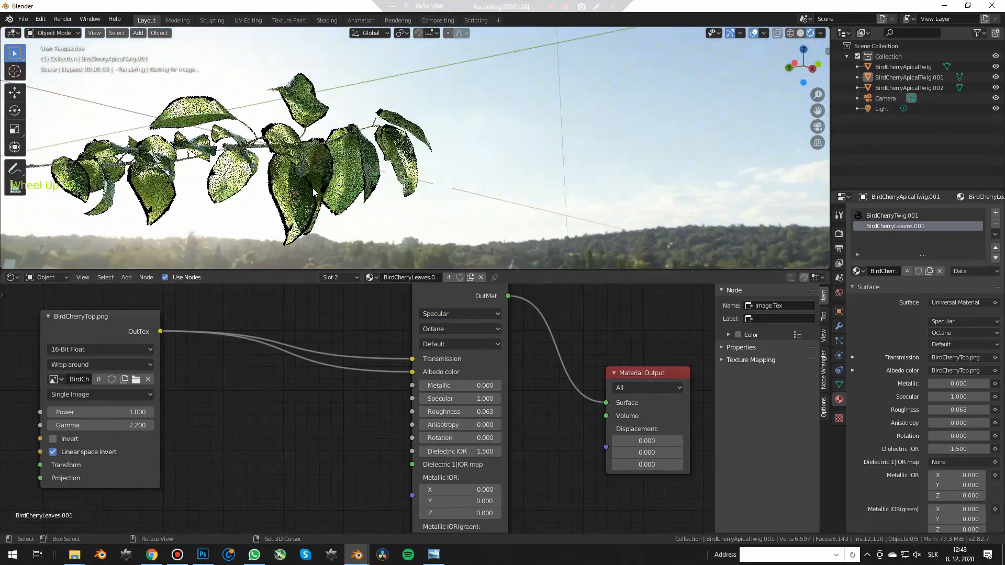
{"action": "left_click", "coordinate": [456, 313]}
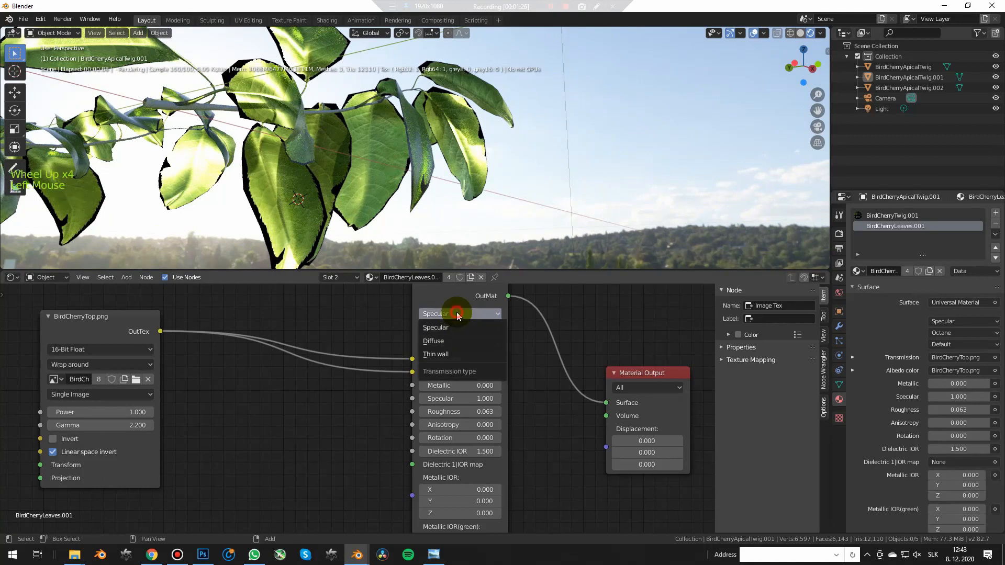
{"action": "left_click", "coordinate": [439, 340]}
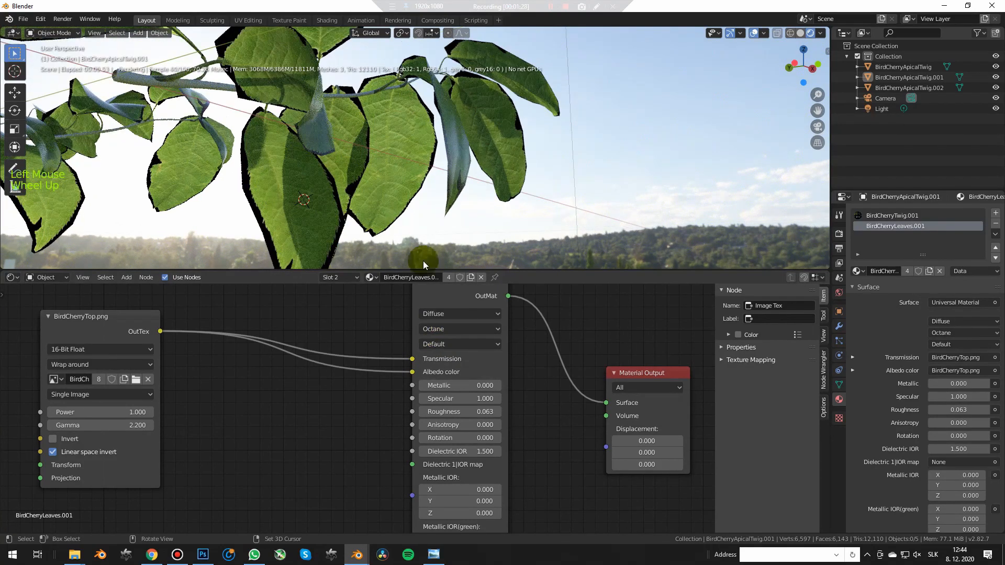
{"action": "left_click", "coordinate": [450, 314]}
{"action": "left_click", "coordinate": [444, 330]}
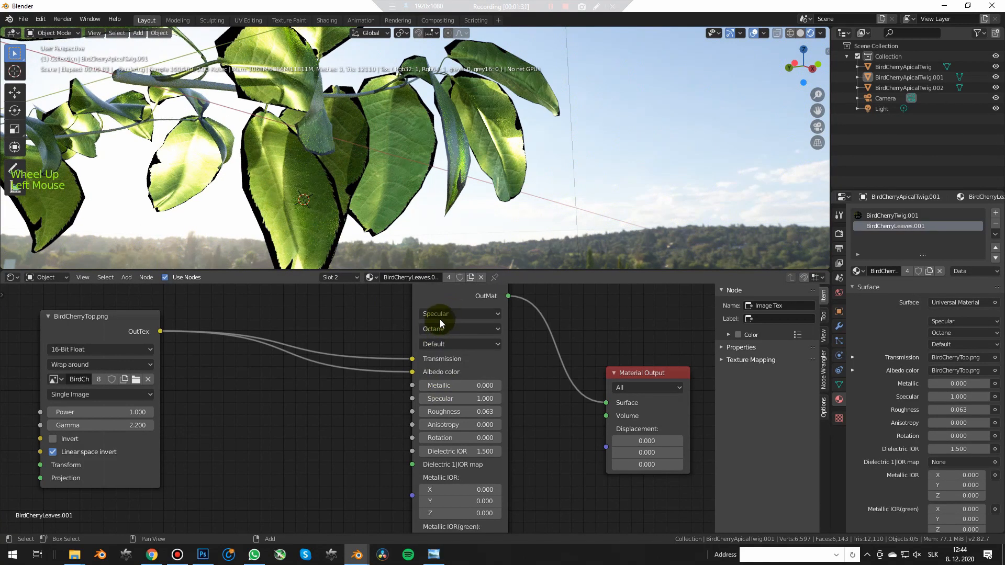
{"action": "left_click", "coordinate": [439, 316]}
{"action": "left_click", "coordinate": [436, 341]}
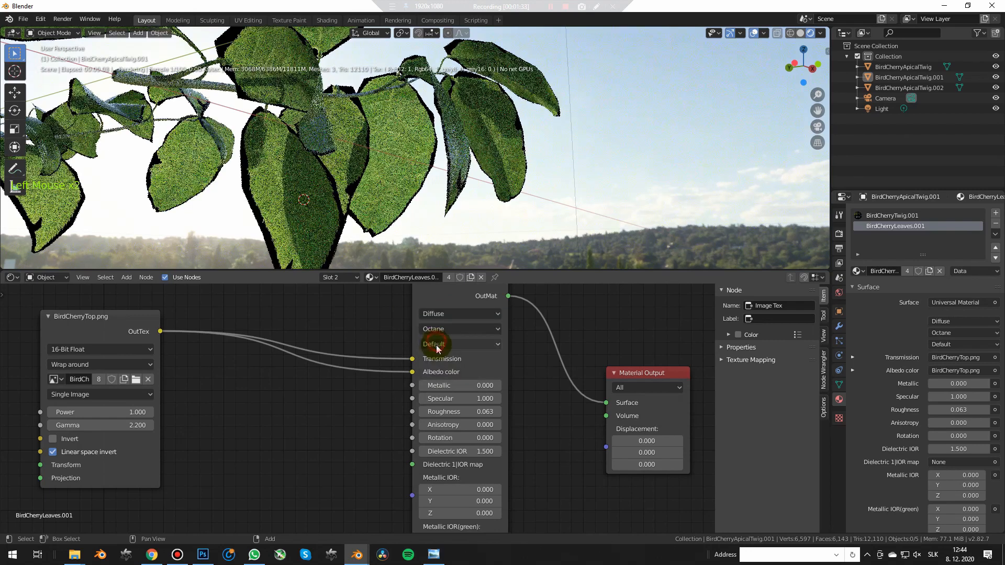
Examine the rendered leaves up close, checking where the viewport clips them
{"action": "scroll", "coordinate": [350, 176], "scroll_direction": "down", "scroll_amount": 4}
{"action": "middle_click_drag", "start_coordinate": [349, 175], "coordinate": [391, 132]}
{"action": "scroll", "coordinate": [336, 135], "scroll_direction": "up", "scroll_amount": 5}
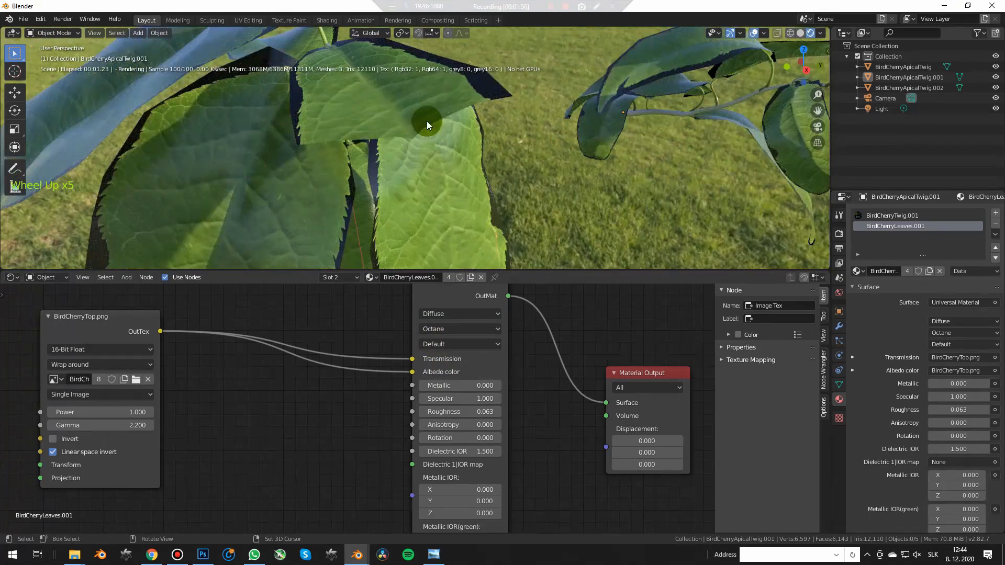
{"action": "scroll", "coordinate": [392, 137], "scroll_direction": "down", "scroll_amount": 1}
{"action": "scroll", "coordinate": [392, 137], "scroll_direction": "up", "scroll_amount": 2}
{"action": "scroll", "coordinate": [392, 136], "scroll_direction": "down", "scroll_amount": 2}
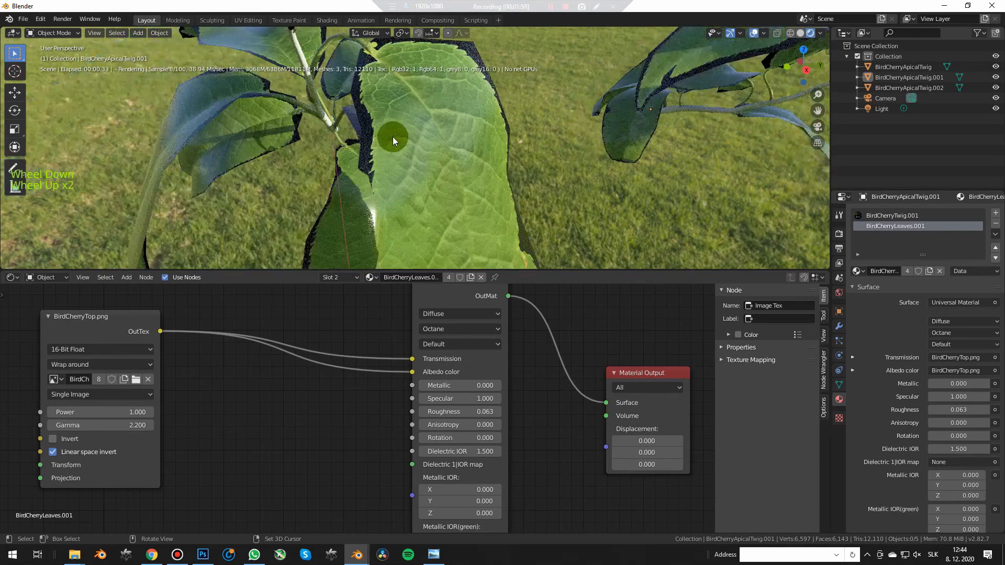
{"action": "scroll", "coordinate": [393, 137], "scroll_direction": "up", "scroll_amount": 1}
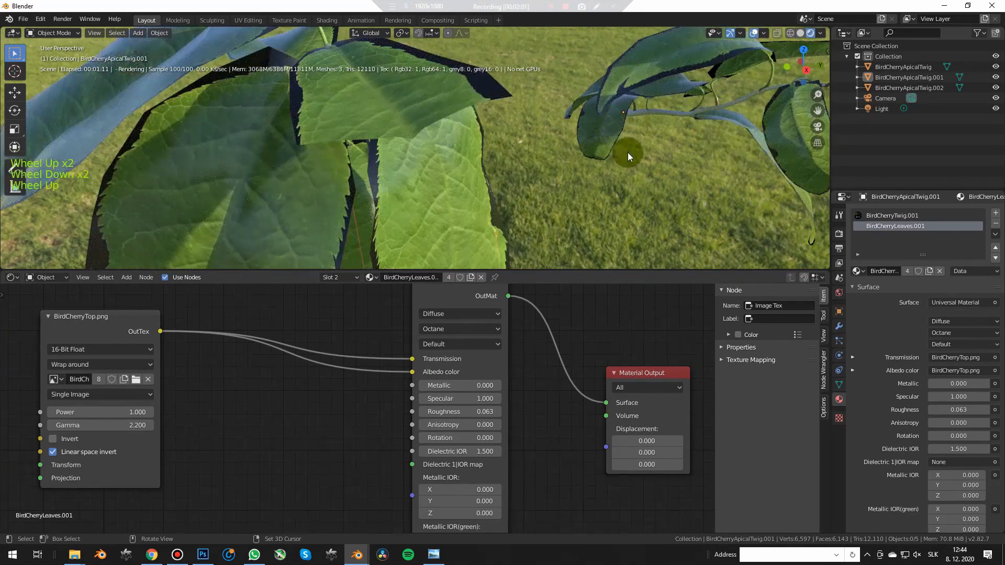
Set the viewport's Clip Start to 0.001 m and check the leaf surface at close range
{"action": "key", "text": "n"}
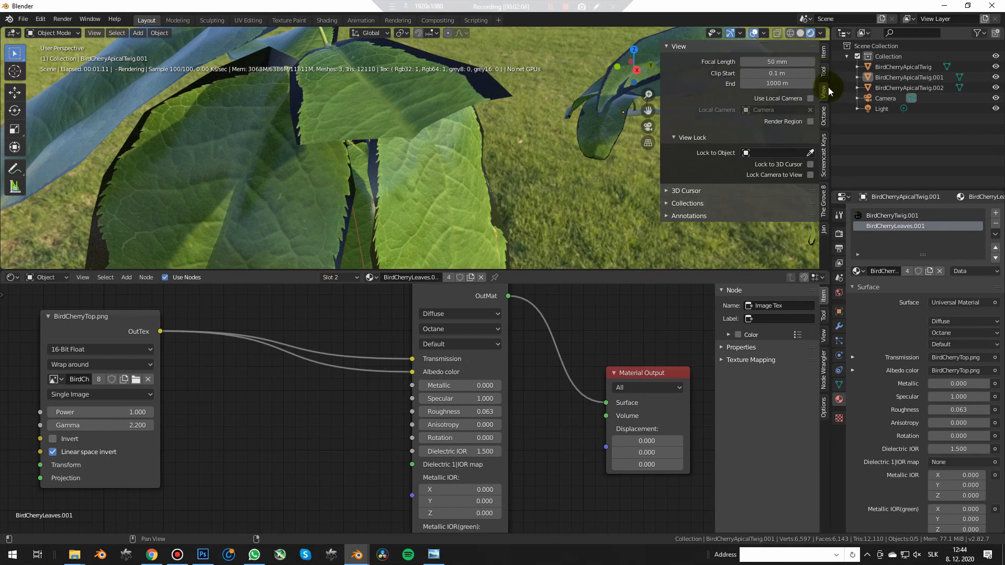
{"action": "left_click", "coordinate": [678, 46]}
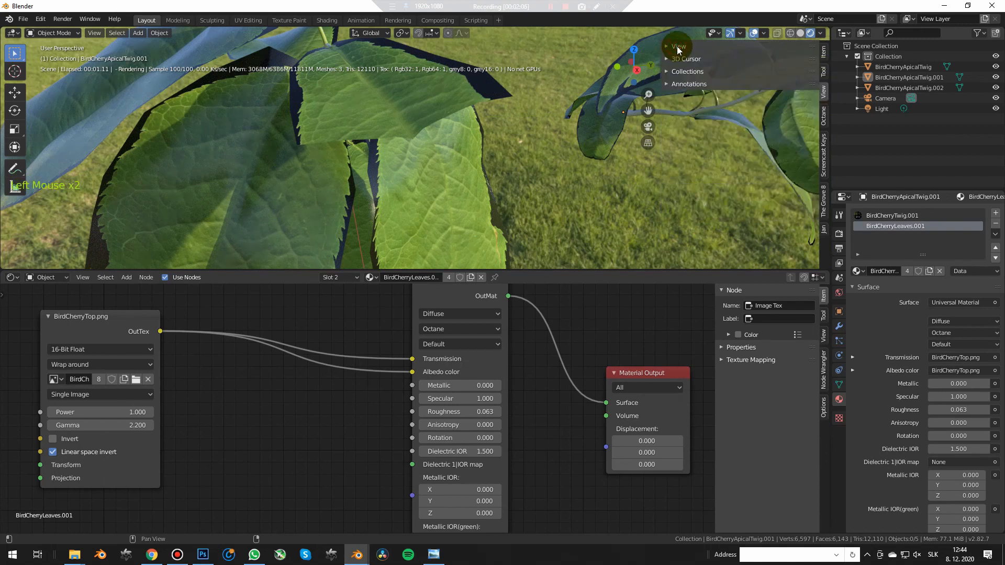
{"action": "left_click", "coordinate": [678, 46]}
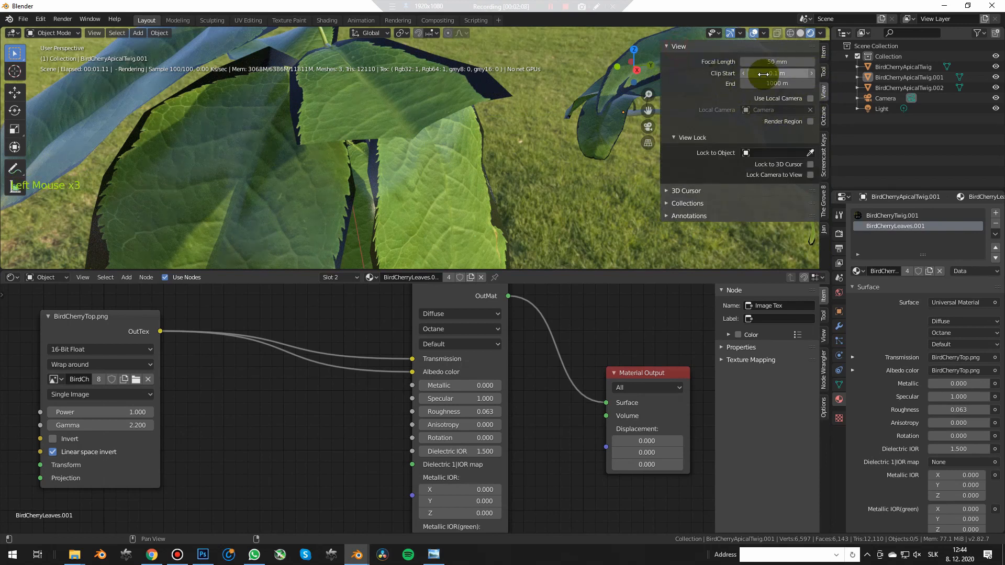
{"action": "left_click", "coordinate": [796, 74]}
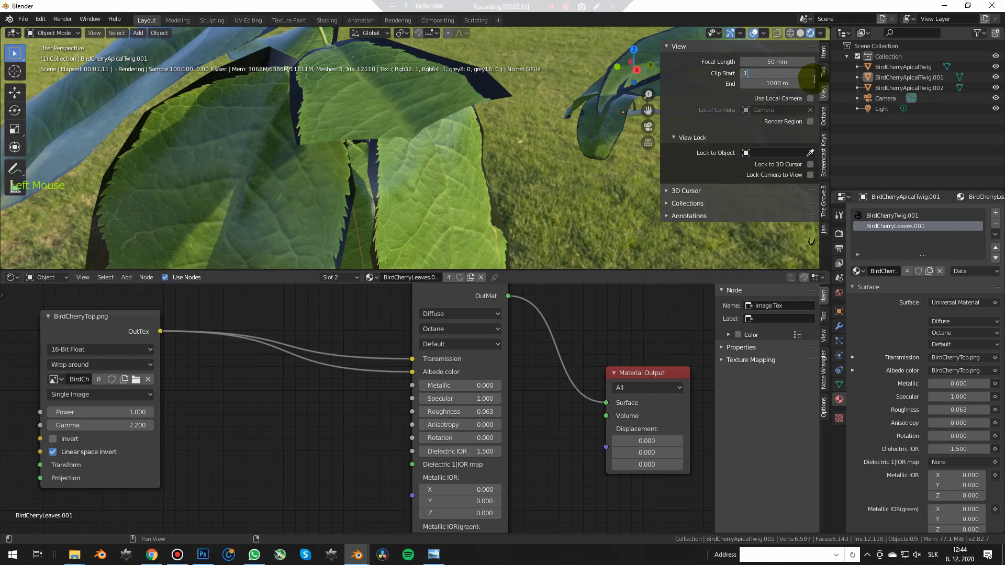
{"action": "key", "text": "Return"}
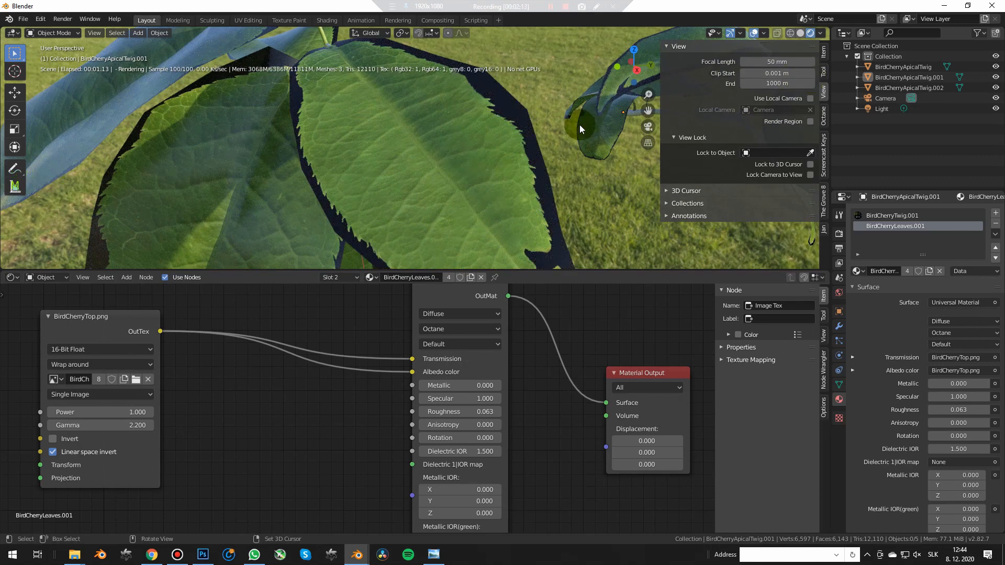
{"action": "key", "text": "n"}
{"action": "scroll", "coordinate": [453, 142], "scroll_direction": "up", "scroll_amount": 2}
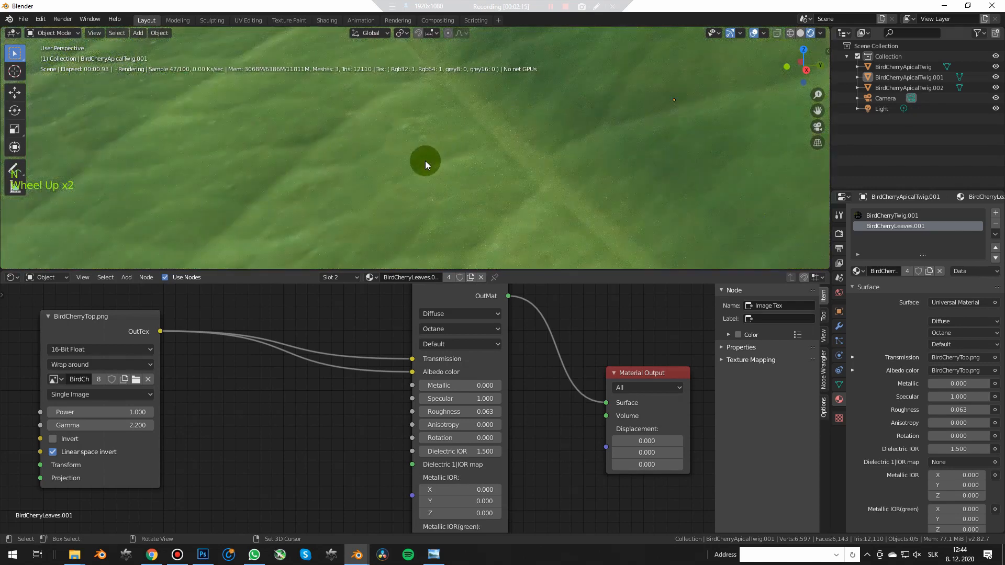
{"action": "scroll", "coordinate": [425, 161], "scroll_direction": "down", "scroll_amount": 2}
{"action": "scroll", "coordinate": [424, 161], "scroll_direction": "down", "scroll_amount": 1}
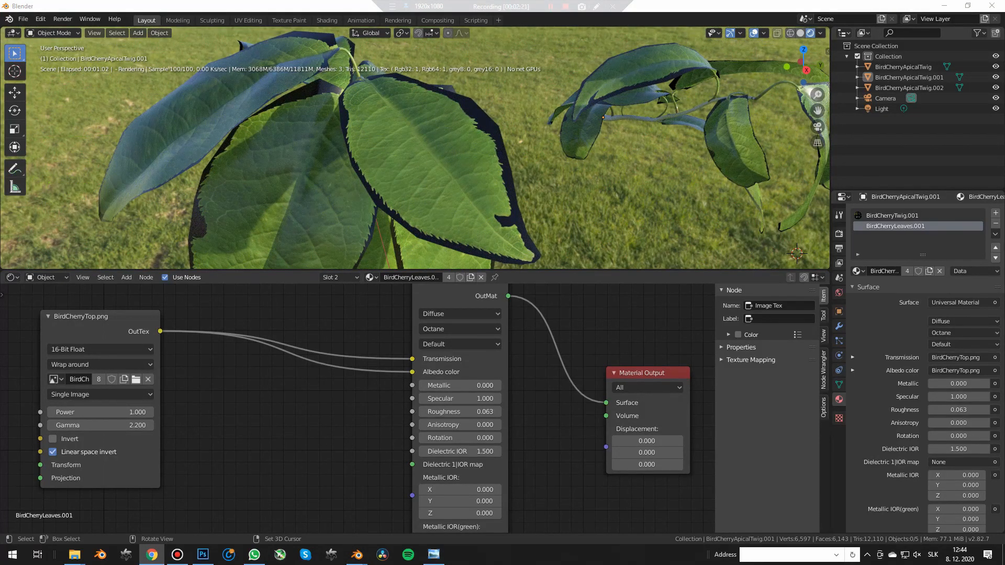
Insert a Color Correct Tex node between the BirdCherryTop.png texture and the Universal Material's Transmission input
{"action": "key", "text": "shift+a"}
{"action": "left_click", "coordinate": [268, 422]}
{"action": "left_click", "coordinate": [325, 320]}
{"action": "left_click_drag", "start_coordinate": [321, 390], "coordinate": [335, 366]}
{"action": "middle_click_drag", "start_coordinate": [345, 343], "coordinate": [350, 400]}
{"action": "scroll", "coordinate": [350, 400], "scroll_direction": "down", "scroll_amount": 3}
{"action": "middle_click_drag", "start_coordinate": [575, 131], "coordinate": [530, 176]}
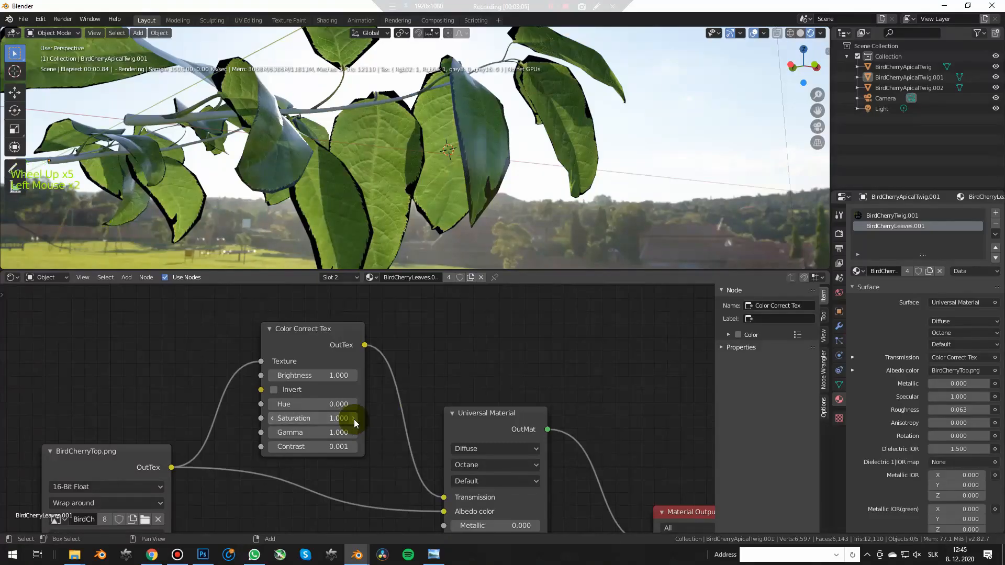
Set the Color Correct Tex node's saturation to 1.2, hue to -0.05 and brightness to 1.2, checking the backlit leaves
{"action": "left_click", "coordinate": [353, 419]}
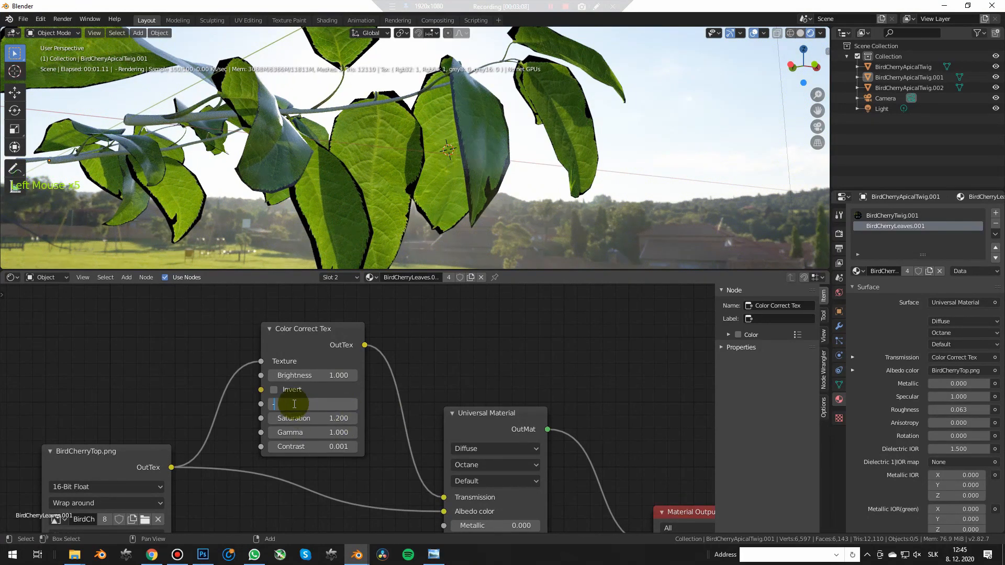
{"action": "key", "text": "Return"}
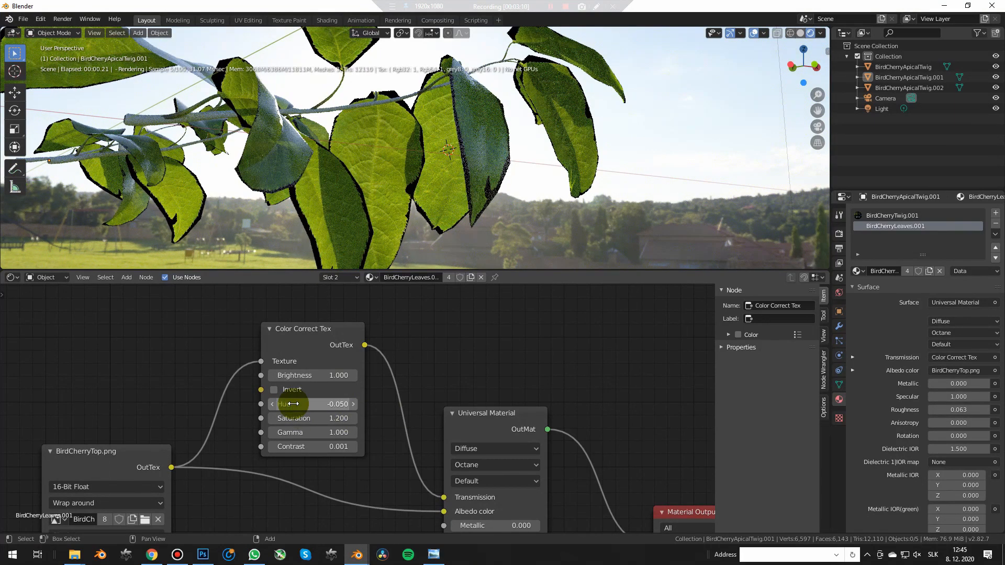
{"action": "left_click", "coordinate": [301, 375]}
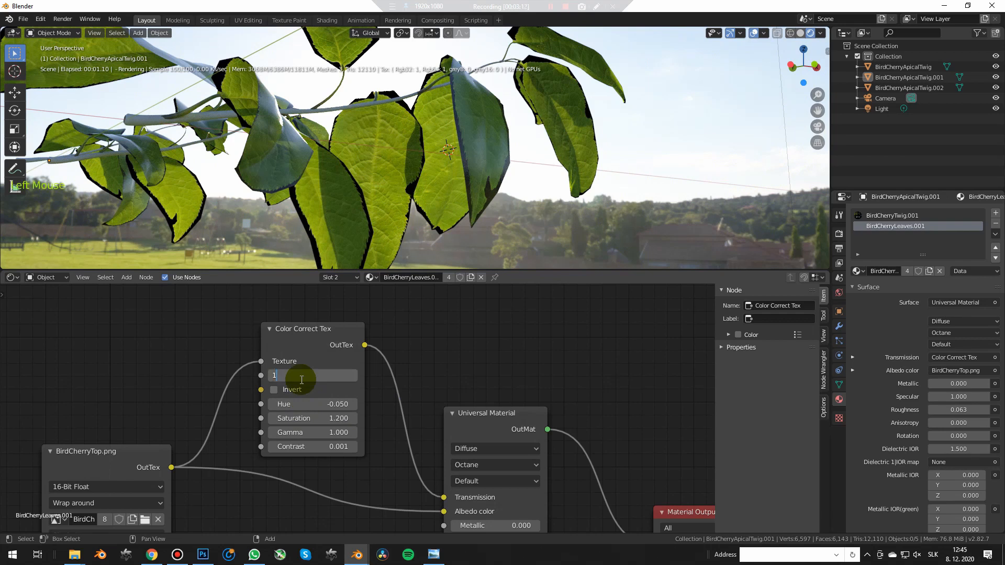
{"action": "key", "text": "Return"}
{"action": "key", "text": "m"}
{"action": "key", "text": "m"}
{"action": "scroll", "coordinate": [387, 127], "scroll_direction": "down", "scroll_amount": 1}
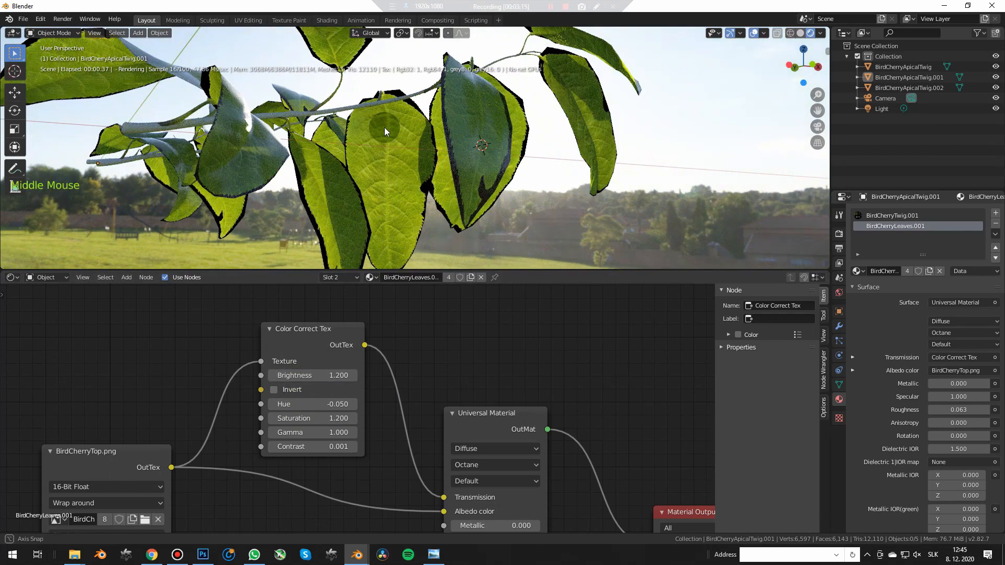
{"action": "scroll", "coordinate": [272, 412], "scroll_direction": "down", "scroll_amount": 1}
Duplicate the BirdCherryTop.png texture node and place the copy below the original
{"action": "middle_click_drag", "start_coordinate": [272, 413], "coordinate": [361, 335]}
{"action": "left_click_drag", "start_coordinate": [243, 338], "coordinate": [204, 318]}
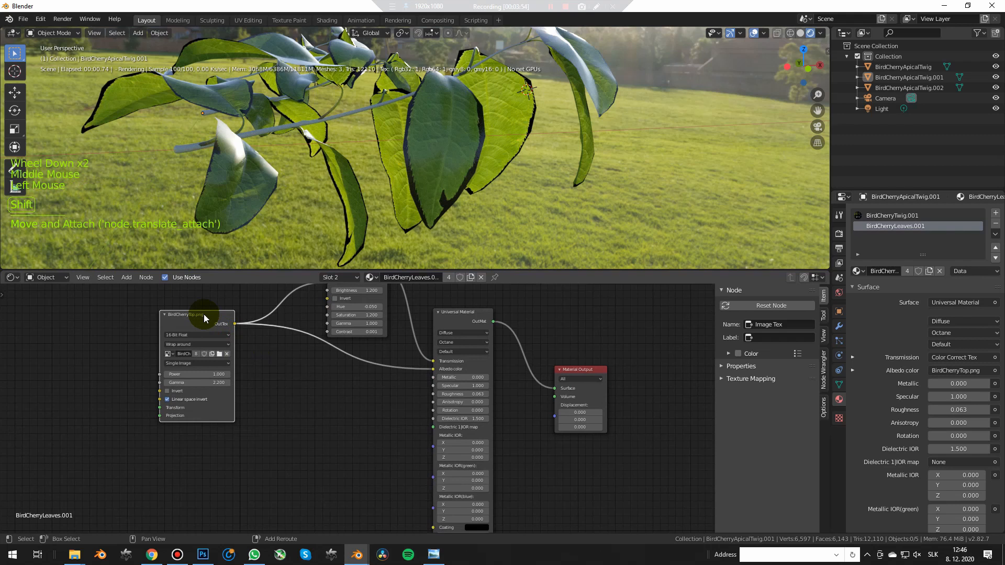
{"action": "key", "text": "shift+d"}
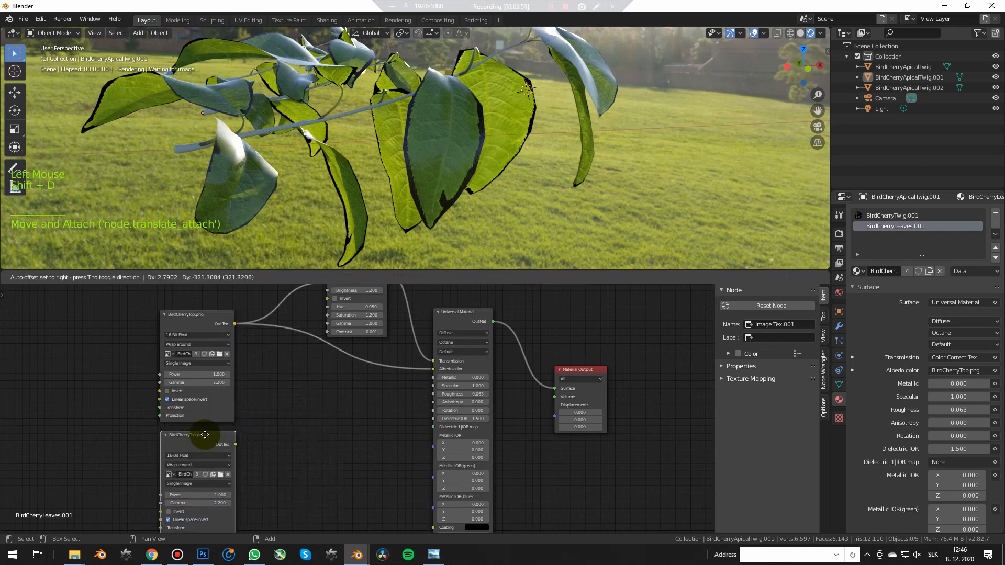
{"action": "left_click", "coordinate": [206, 433]}
{"action": "scroll", "coordinate": [218, 341], "scroll_direction": "up", "scroll_amount": 3}
Route the duplicated texture through a new Gradient Tex into the Universal Material's Roughness, previewing it on Albedo color as well
{"action": "right_click", "coordinate": [218, 341]}
{"action": "left_click", "coordinate": [218, 339]}
{"action": "type", "text": "gra"}
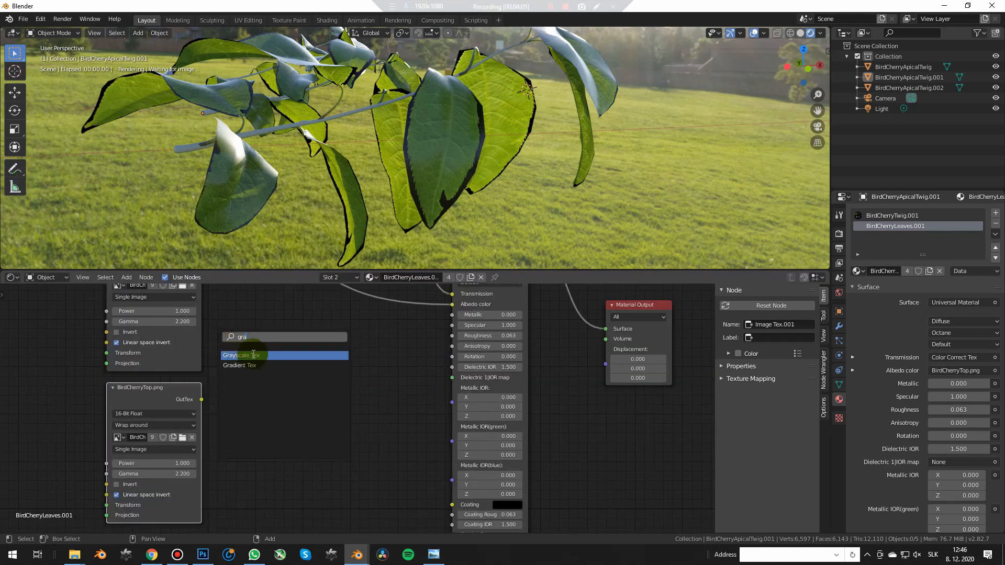
{"action": "type", "text": "d"}
{"action": "left_click", "coordinate": [240, 356]}
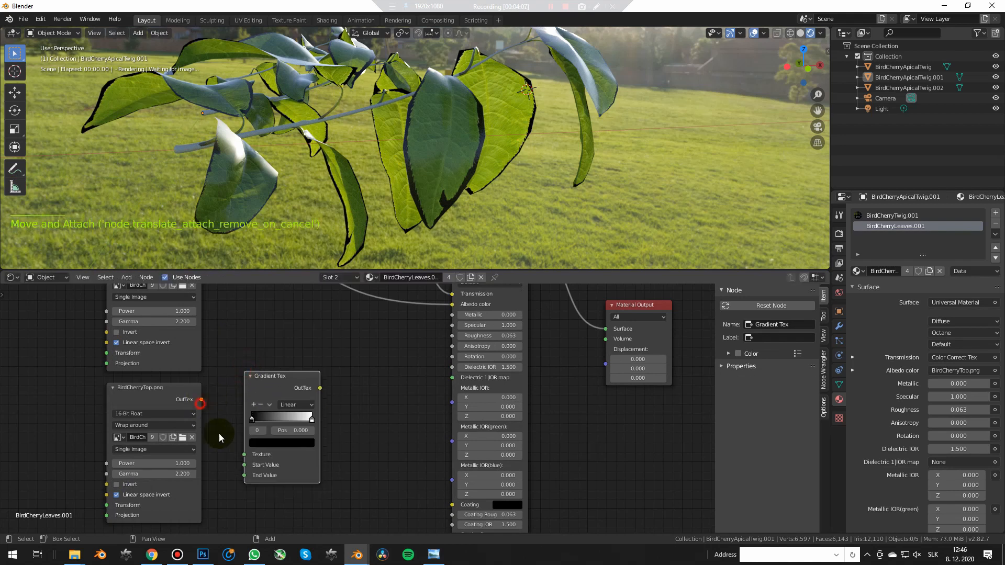
{"action": "left_click_drag", "start_coordinate": [201, 400], "coordinate": [243, 459]}
{"action": "left_click_drag", "start_coordinate": [320, 388], "coordinate": [451, 337]}
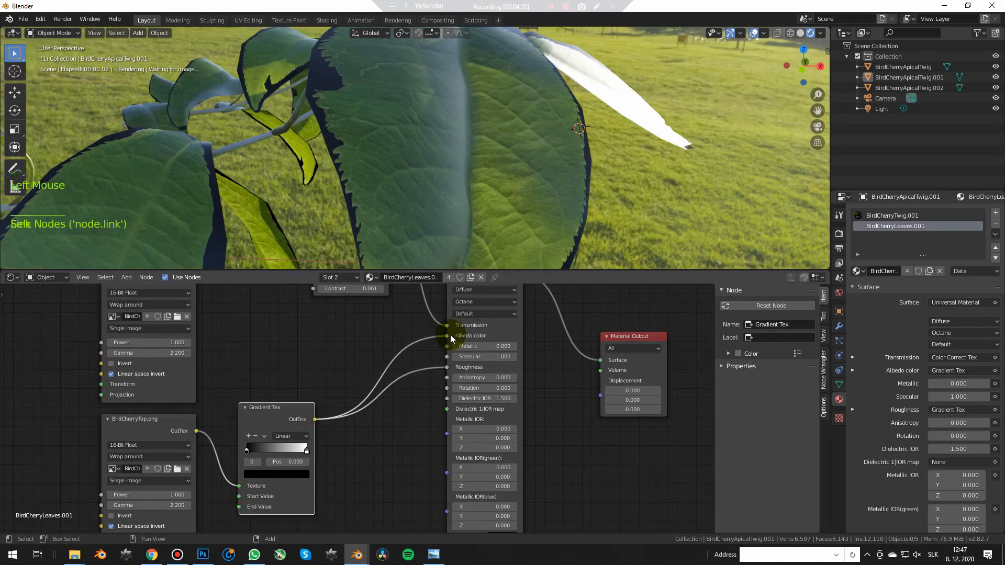
{"action": "scroll", "coordinate": [409, 204], "scroll_direction": "down", "scroll_amount": 1}
{"action": "middle_click_drag", "start_coordinate": [410, 186], "coordinate": [453, 175]}
{"action": "scroll", "coordinate": [476, 165], "scroll_direction": "up", "scroll_amount": 1}
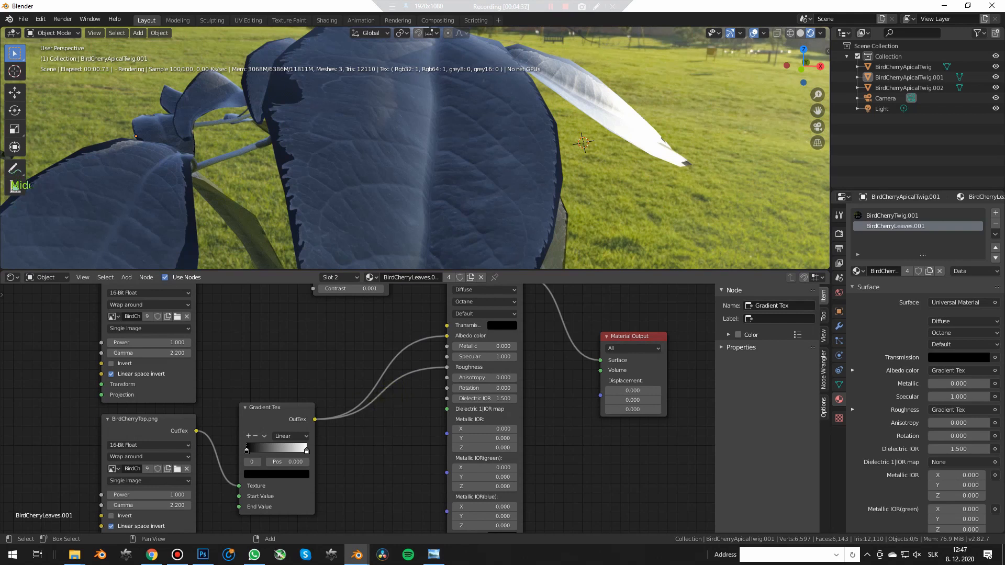
Move the roughness gradient's white stop to position 0.564 and darken it to mid grey
{"action": "scroll", "coordinate": [271, 482], "scroll_direction": "up", "scroll_amount": 3}
{"action": "double_click", "coordinate": [342, 430]}
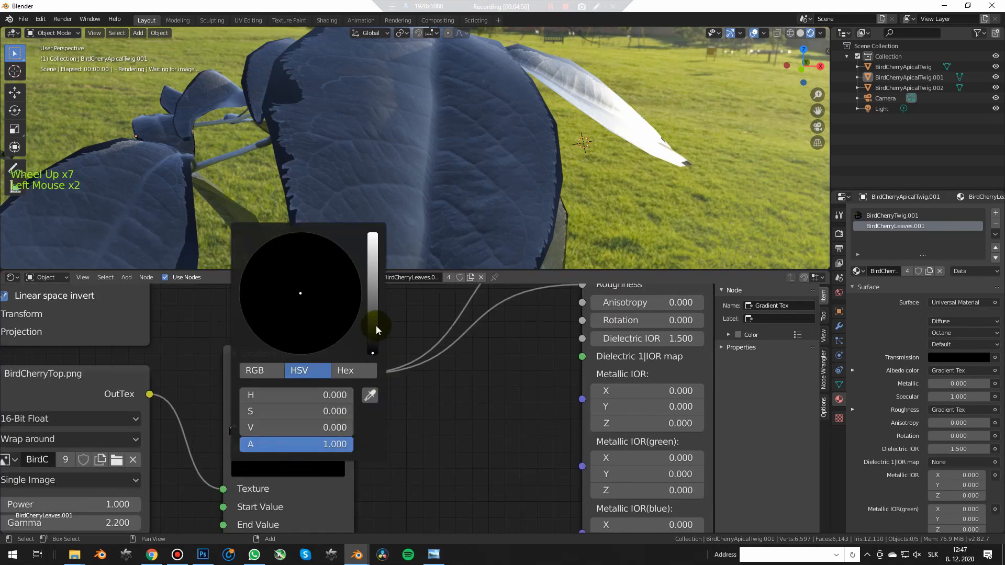
{"action": "left_click_drag", "start_coordinate": [342, 429], "coordinate": [280, 430]}
{"action": "left_click", "coordinate": [293, 470]}
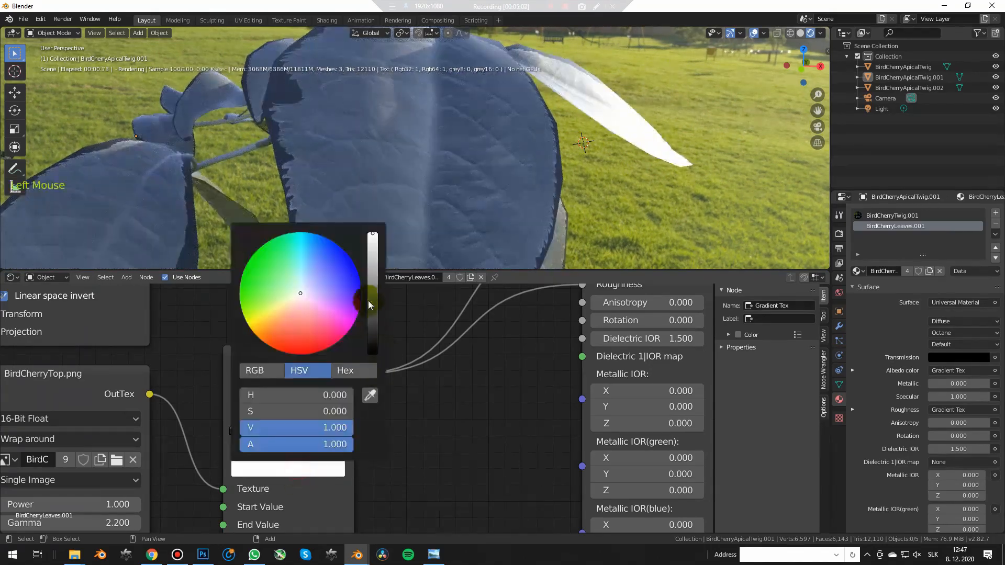
{"action": "left_click", "coordinate": [373, 259]}
{"action": "left_click", "coordinate": [373, 266]}
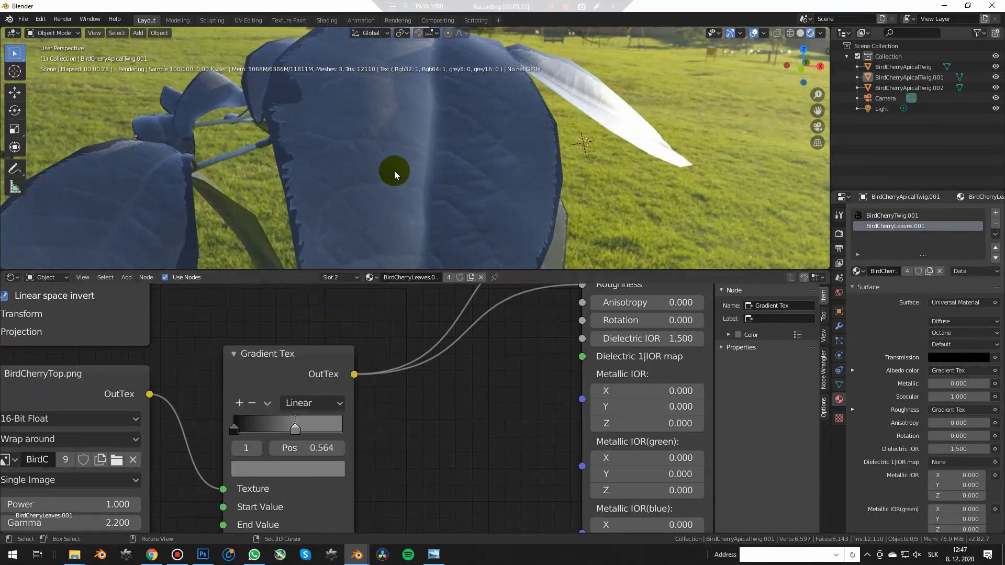
Lower the duplicated BirdCherryTop.png node's gamma, trying 1.5 and settling on 1
{"action": "scroll", "coordinate": [405, 173], "scroll_direction": "down", "scroll_amount": 3}
{"action": "scroll", "coordinate": [469, 385], "scroll_direction": "down", "scroll_amount": 5}
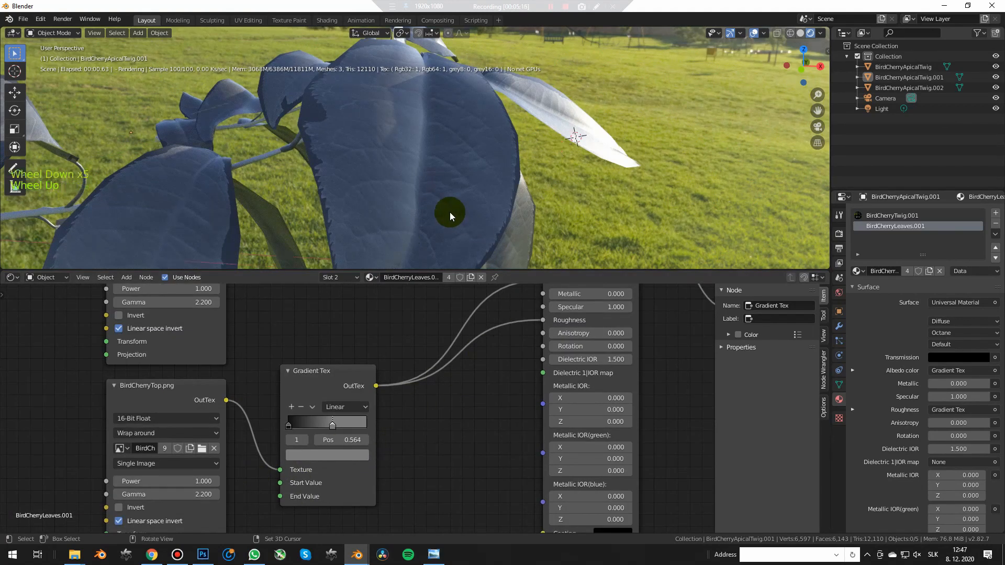
{"action": "scroll", "coordinate": [450, 212], "scroll_direction": "up", "scroll_amount": 2}
{"action": "left_click", "coordinate": [147, 494]}
{"action": "type", "text": "1.5"}
{"action": "key", "text": "BackSpace"}
{"action": "key", "text": "BackSpace"}
{"action": "key", "text": "Return"}
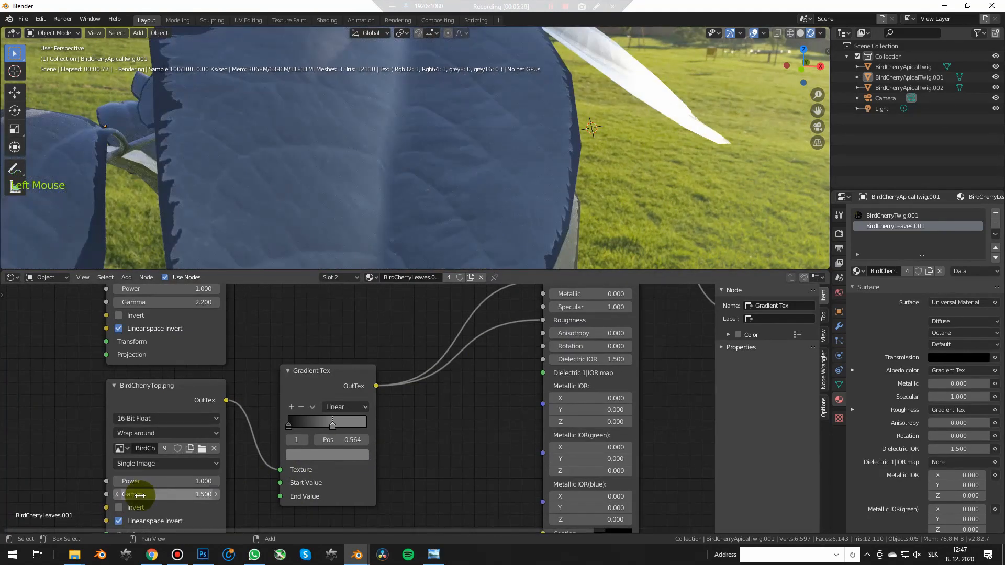
Reconnect the Color Correct Tex to Transmission and the original BirdCherryTop.png texture to Albedo color
{"action": "scroll", "coordinate": [186, 478], "scroll_direction": "down", "scroll_amount": 5}
{"action": "middle_click_drag", "start_coordinate": [186, 478], "coordinate": [439, 433]}
{"action": "scroll", "coordinate": [419, 337], "scroll_direction": "up", "scroll_amount": 6}
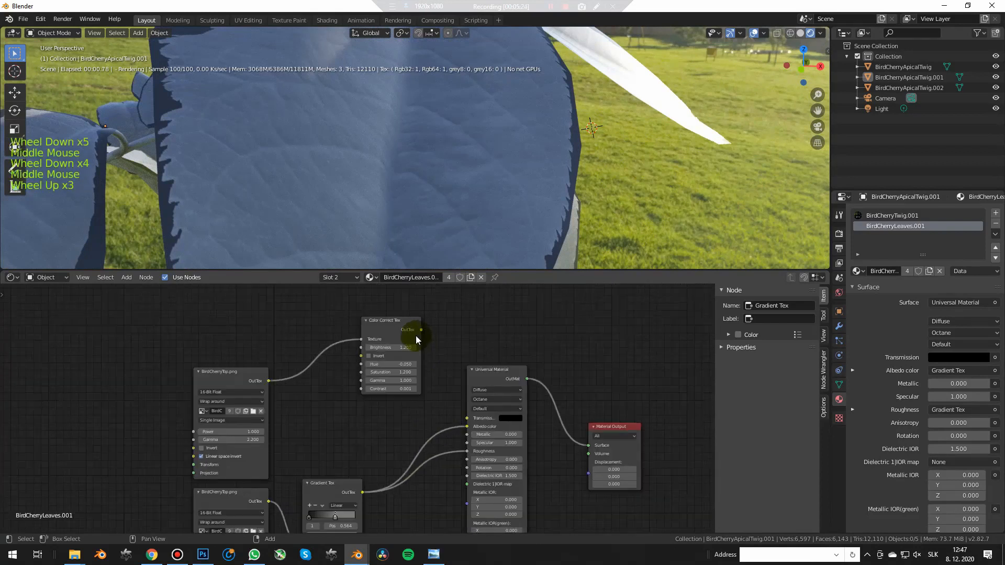
{"action": "left_click_drag", "start_coordinate": [451, 307], "coordinate": [524, 417]}
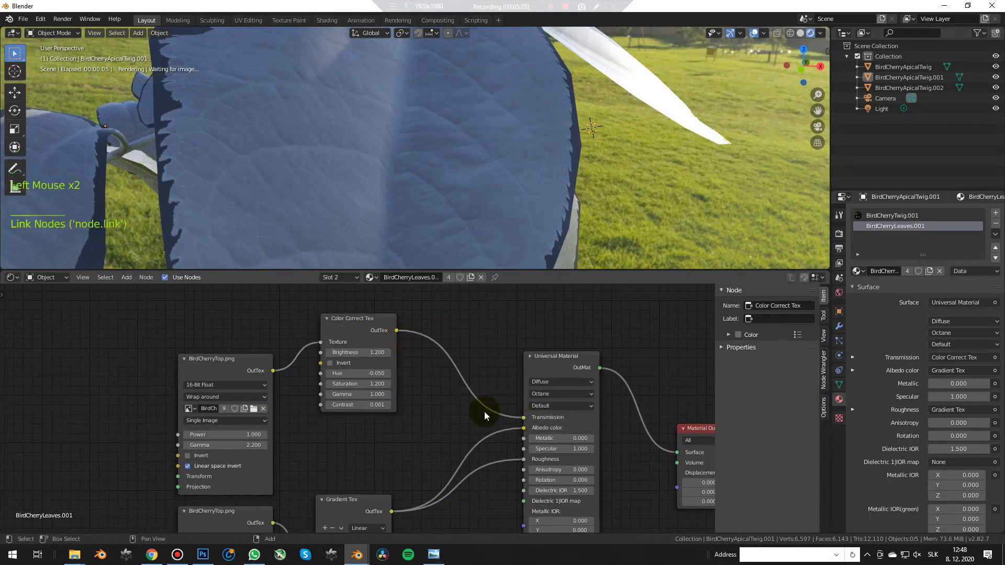
{"action": "left_click_drag", "start_coordinate": [272, 370], "coordinate": [523, 428]}
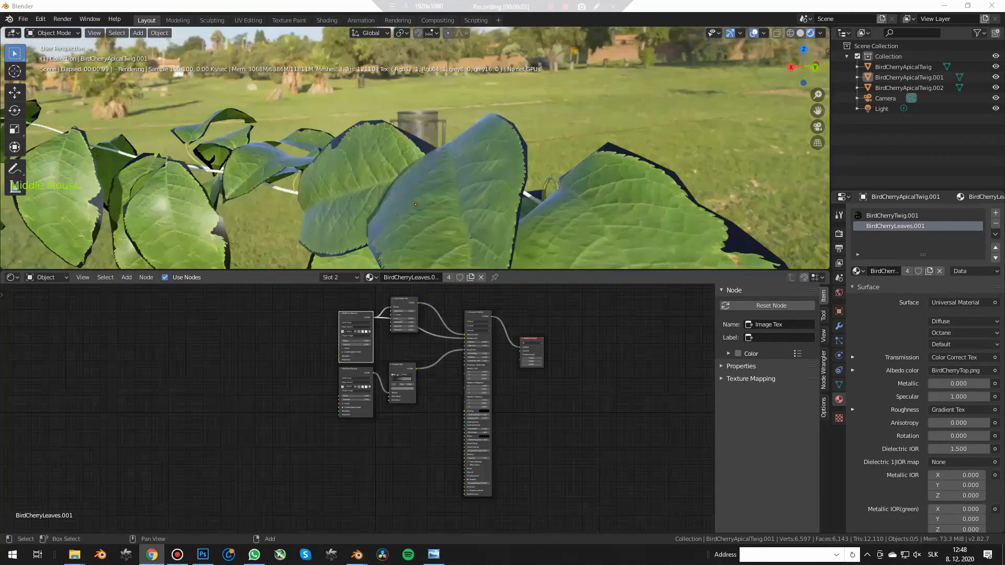
Add an empty Image Tex node below the duplicated BirdCherryTop.png texture
{"action": "left_click", "coordinate": [387, 384]}
{"action": "scroll", "coordinate": [379, 386], "scroll_direction": "up", "scroll_amount": 8}
{"action": "left_click", "coordinate": [333, 366]}
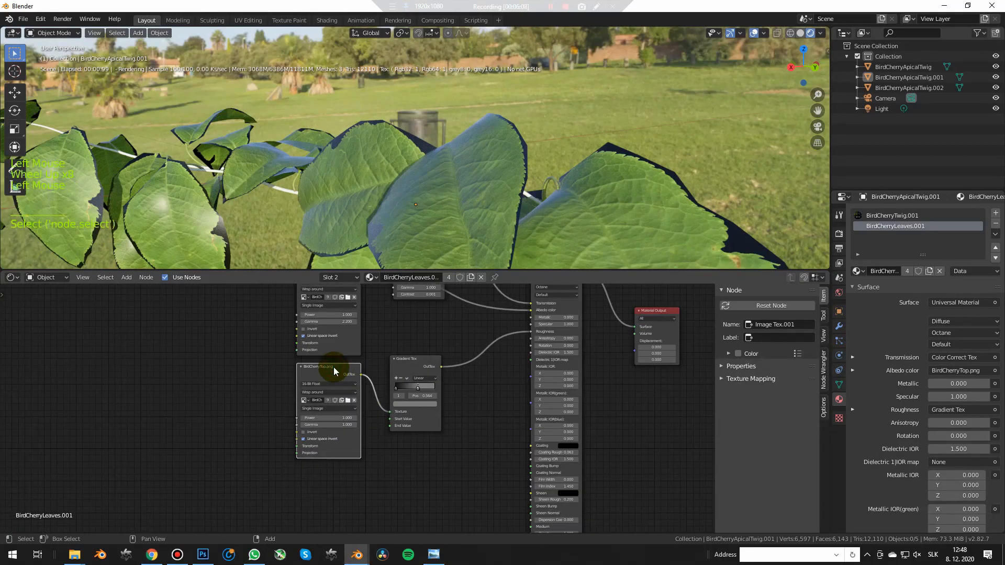
{"action": "scroll", "coordinate": [334, 368], "scroll_direction": "down", "scroll_amount": 2}
{"action": "middle_click_drag", "start_coordinate": [324, 449], "coordinate": [322, 439]}
{"action": "scroll", "coordinate": [321, 439], "scroll_direction": "down", "scroll_amount": 1}
{"action": "scroll", "coordinate": [321, 439], "scroll_direction": "up", "scroll_amount": 3}
{"action": "key", "text": "shift+a"}
{"action": "left_click", "coordinate": [298, 421]}
{"action": "scroll", "coordinate": [335, 459], "scroll_direction": "up", "scroll_amount": 2}
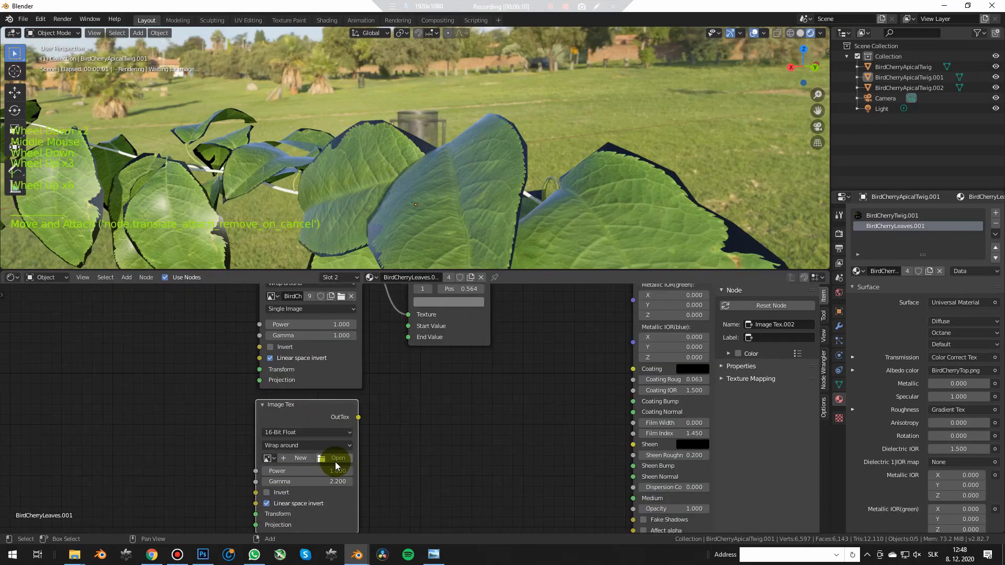
{"action": "scroll", "coordinate": [334, 461], "scroll_direction": "up", "scroll_amount": 1}
Load dr_1.png from the DIRT texture folder into the new Image Tex node
{"action": "left_click", "coordinate": [334, 460]}
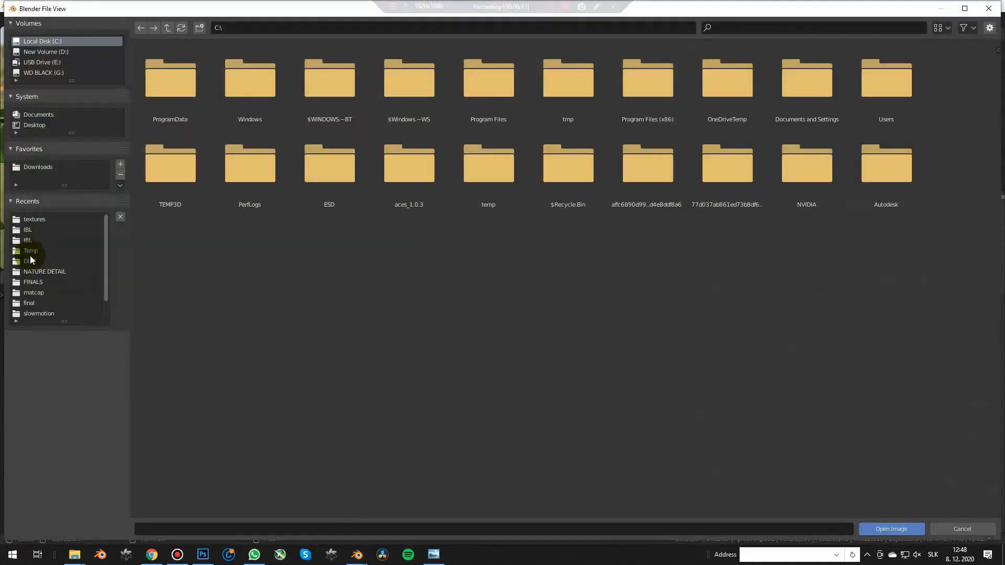
{"action": "left_click", "coordinate": [27, 260]}
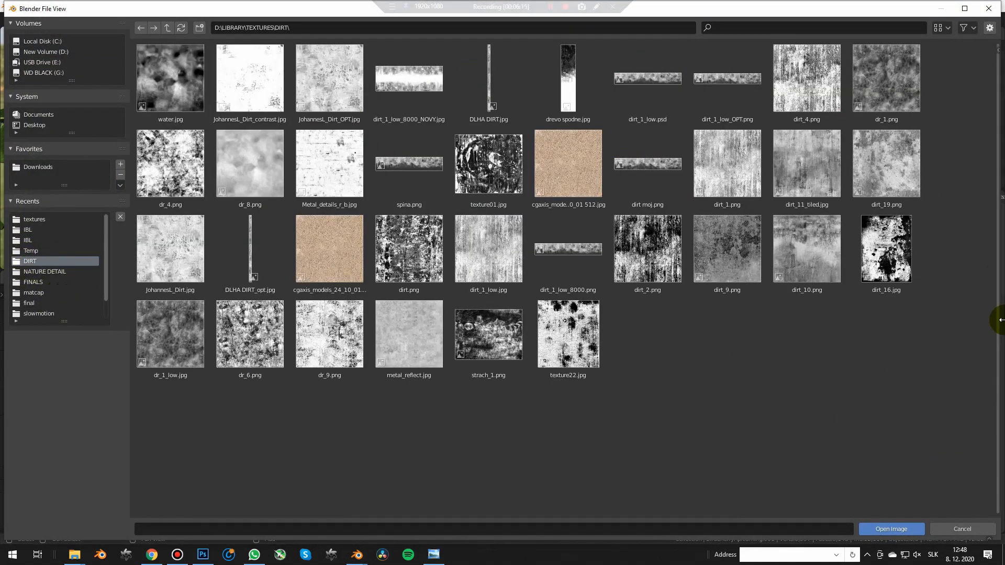
{"action": "left_click", "coordinate": [886, 78]}
{"action": "double_click", "coordinate": [879, 79]}
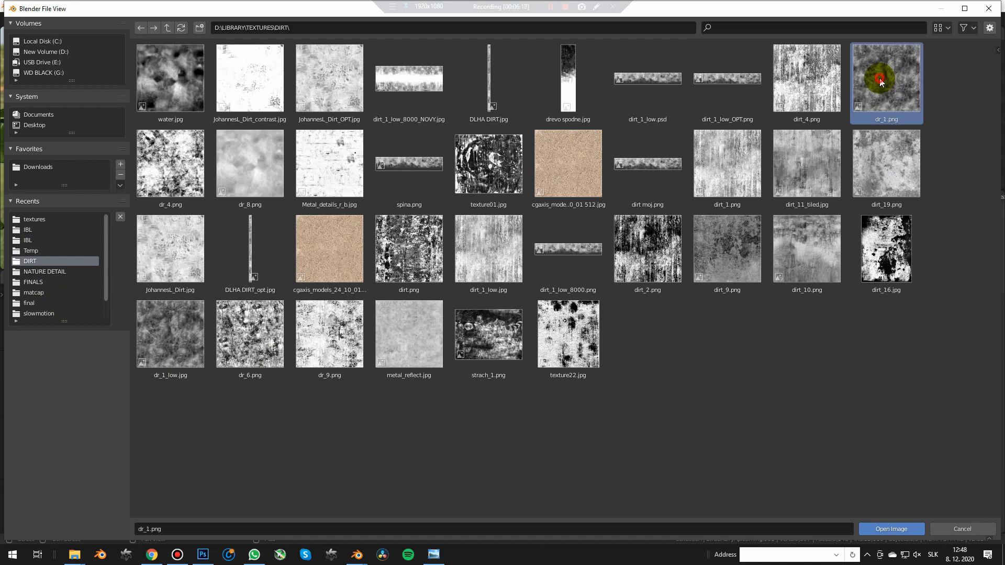
Route dr_1.png through a new Gradient Tex into the Universal Material's Specular, previewing it on Albedo color as well
{"action": "middle_click_drag", "start_coordinate": [403, 429], "coordinate": [303, 456]}
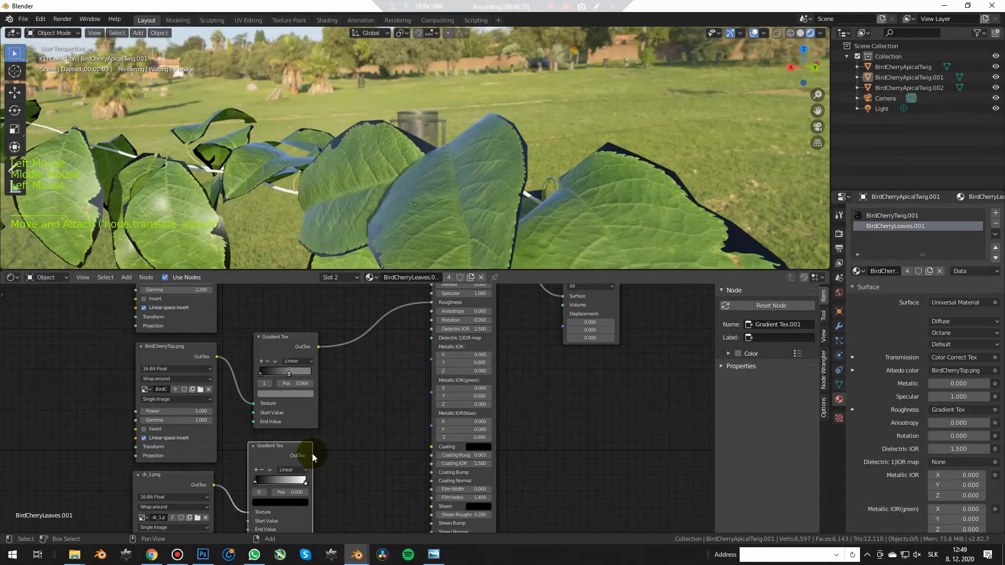
{"action": "left_click_drag", "start_coordinate": [313, 421], "coordinate": [438, 291]}
{"action": "scroll", "coordinate": [451, 195], "scroll_direction": "up", "scroll_amount": 5}
{"action": "middle_click_drag", "start_coordinate": [445, 324], "coordinate": [400, 406]}
{"action": "left_click_drag", "start_coordinate": [389, 463], "coordinate": [439, 394]}
{"action": "scroll", "coordinate": [459, 138], "scroll_direction": "down", "scroll_amount": 5}
{"action": "middle_click_drag", "start_coordinate": [459, 138], "coordinate": [517, 159]}
{"action": "scroll", "coordinate": [517, 159], "scroll_direction": "up", "scroll_amount": 5}
Connect a Full Transform node to the dr_1.png texture, setting its X and Y scale to 0.7 and Z scale to 0.5
{"action": "scroll", "coordinate": [225, 487], "scroll_direction": "down", "scroll_amount": 3}
{"action": "middle_click_drag", "start_coordinate": [210, 497], "coordinate": [372, 335]}
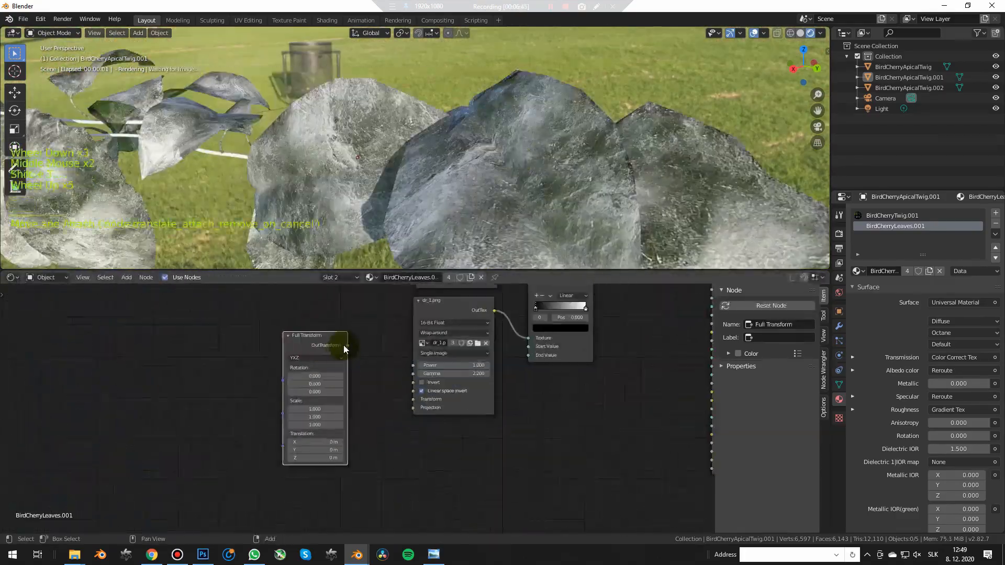
{"action": "left_click_drag", "start_coordinate": [344, 349], "coordinate": [413, 399]}
{"action": "scroll", "coordinate": [311, 408], "scroll_direction": "up", "scroll_amount": 6}
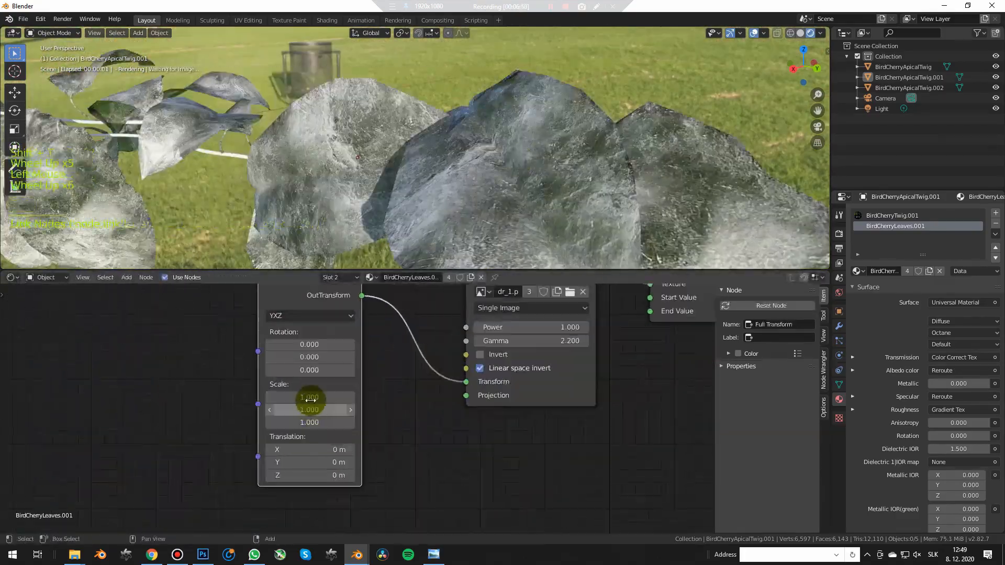
{"action": "key", "text": "Return"}
{"action": "middle_click_drag", "start_coordinate": [496, 100], "coordinate": [551, 189]}
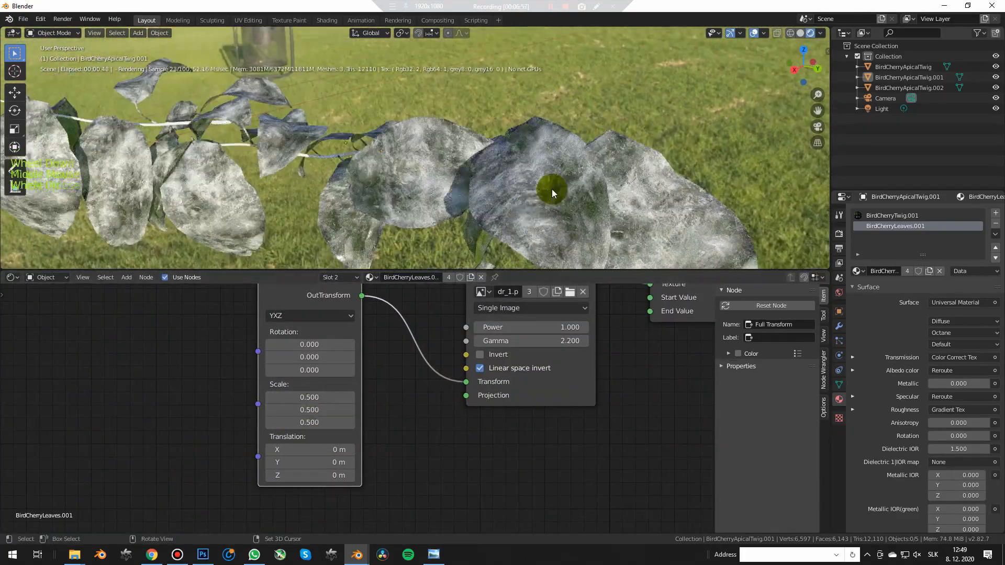
{"action": "scroll", "coordinate": [552, 190], "scroll_direction": "up", "scroll_amount": 2}
{"action": "scroll", "coordinate": [309, 410], "scroll_direction": "up", "scroll_amount": 2, "text": "ctrl"}
{"action": "scroll", "coordinate": [455, 418], "scroll_direction": "down", "scroll_amount": 4}
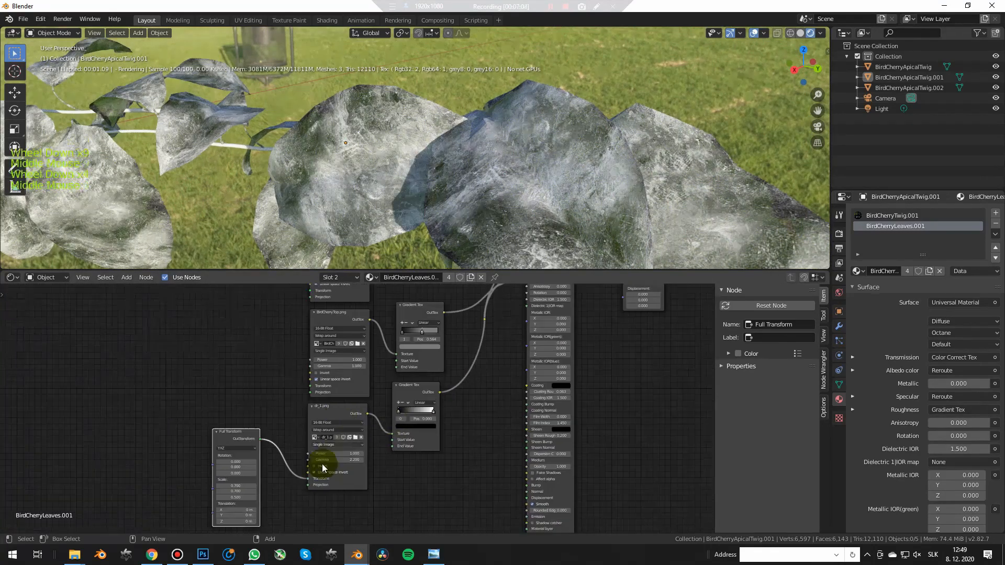
Set the dr_1.png texture's gamma to 1 and power to 0.5
{"action": "scroll", "coordinate": [368, 437], "scroll_direction": "up", "scroll_amount": 3}
{"action": "left_click", "coordinate": [340, 457]}
{"action": "type", "text": "1"}
{"action": "key", "text": "Return"}
{"action": "scroll", "coordinate": [340, 445], "scroll_direction": "down", "scroll_amount": 5, "text": "ctrl"}
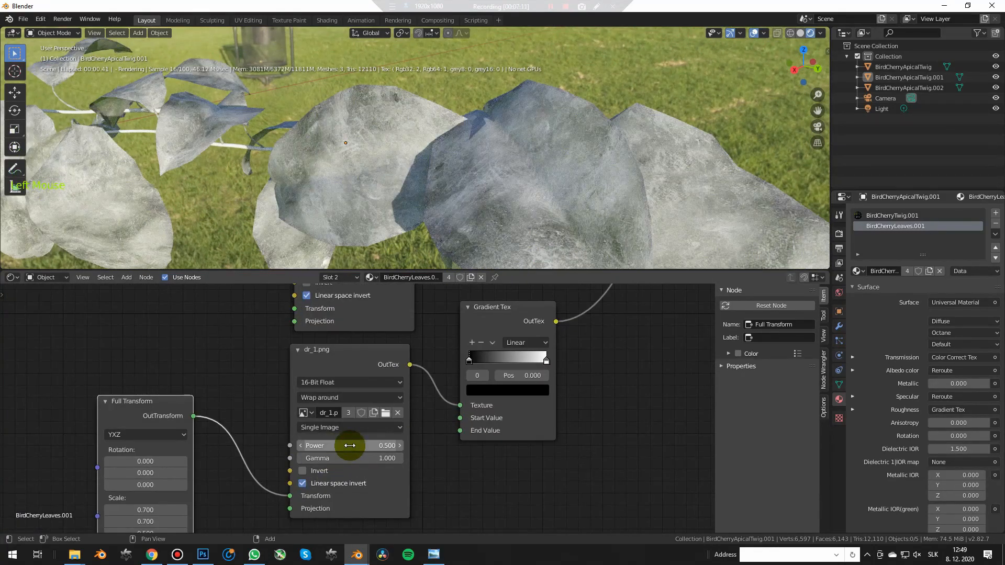
{"action": "scroll", "coordinate": [461, 185], "scroll_direction": "down", "scroll_amount": 2}
{"action": "scroll", "coordinate": [460, 185], "scroll_direction": "up", "scroll_amount": 10}
{"action": "scroll", "coordinate": [366, 451], "scroll_direction": "down", "scroll_amount": 4}
Connect another BirdCherryTop.png copy through a new Gradient Tex to the Universal Material's Bump input
{"action": "middle_click_drag", "start_coordinate": [366, 451], "coordinate": [271, 393]}
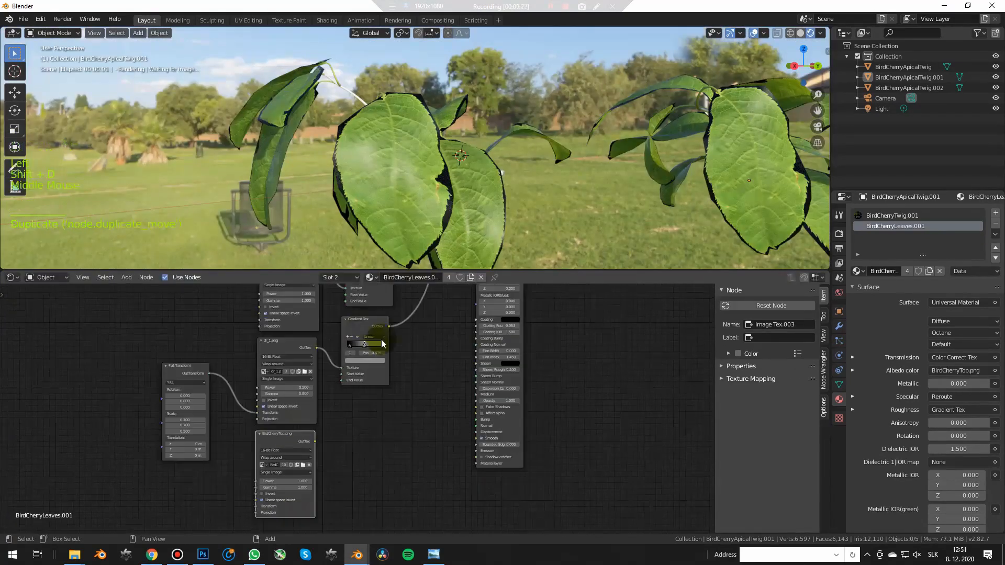
{"action": "key", "text": "shift+a"}
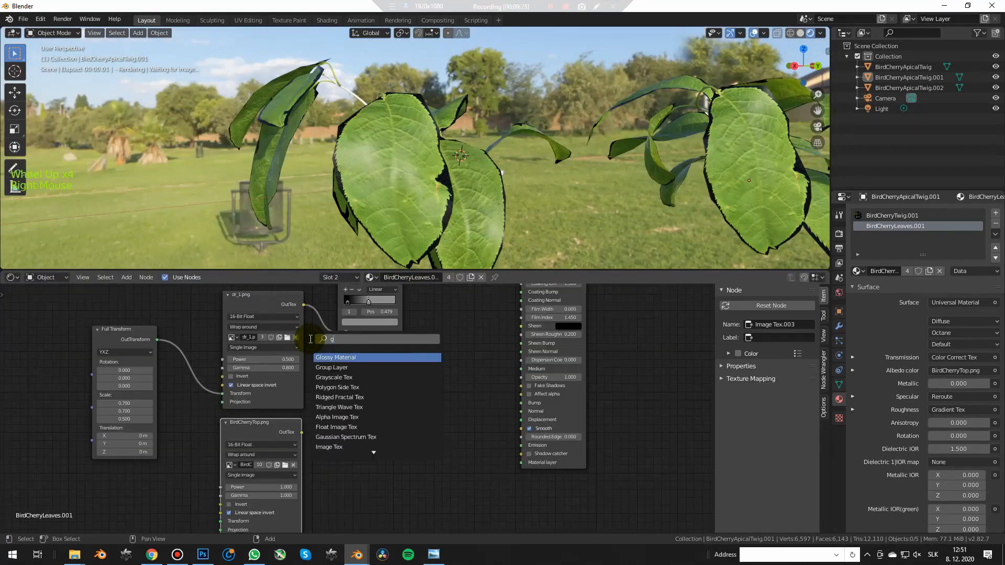
{"action": "left_click", "coordinate": [314, 352]}
{"action": "left_click", "coordinate": [355, 437]}
{"action": "left_click_drag", "start_coordinate": [418, 449], "coordinate": [523, 405]}
Set the bump texture's power to 0.4 and check the leaf relief up close
{"action": "scroll", "coordinate": [330, 123], "scroll_direction": "up", "scroll_amount": 4}
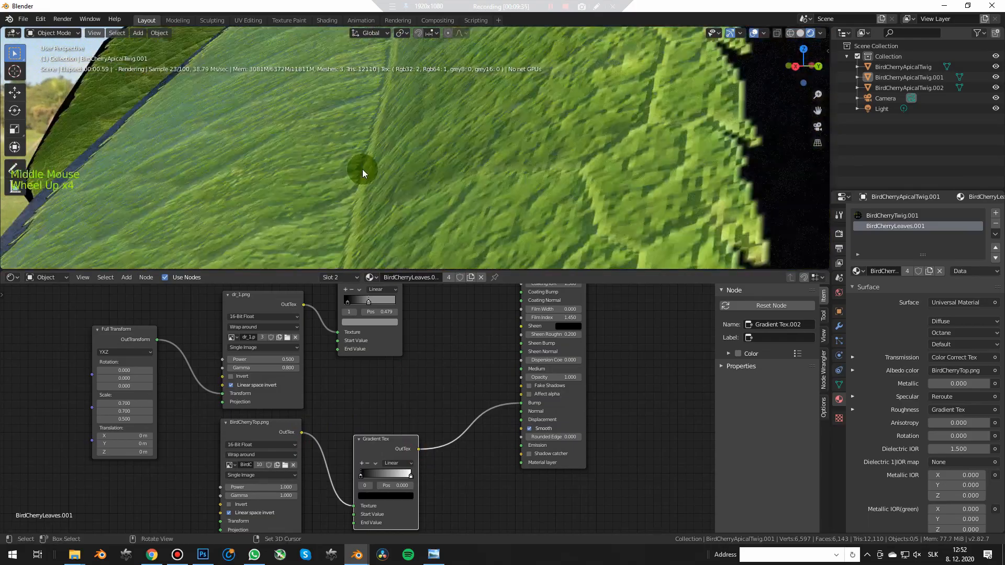
{"action": "scroll", "coordinate": [457, 99], "scroll_direction": "down", "scroll_amount": 1}
{"action": "scroll", "coordinate": [290, 432], "scroll_direction": "up", "scroll_amount": 3}
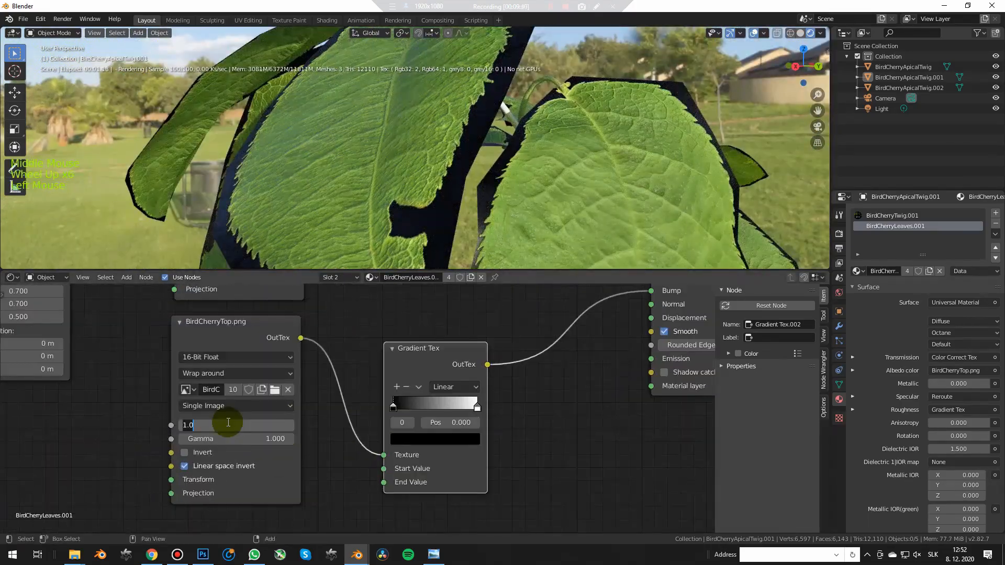
{"action": "left_click", "coordinate": [225, 424]}
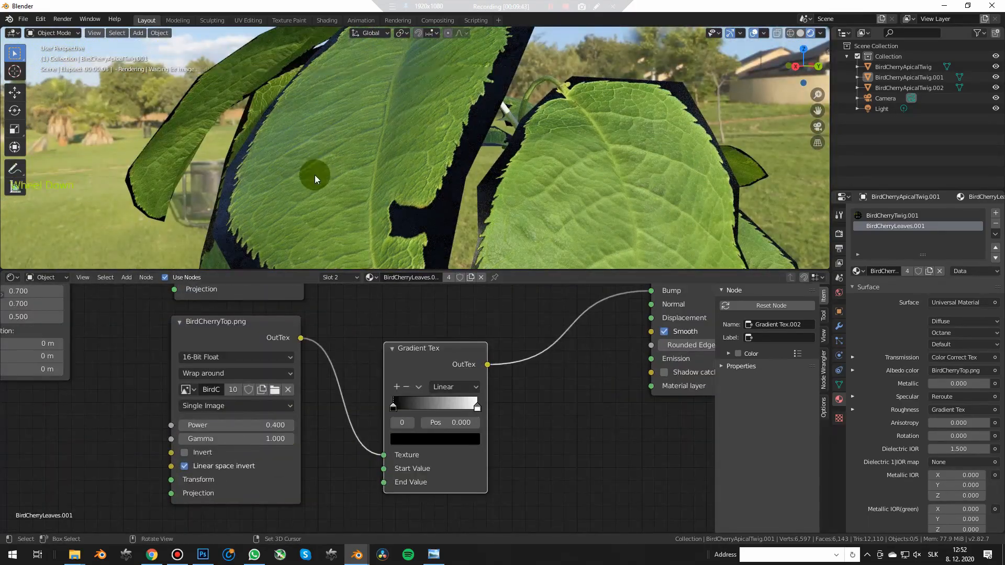
{"action": "middle_click_drag", "start_coordinate": [337, 167], "coordinate": [504, 189]}
{"action": "scroll", "coordinate": [331, 137], "scroll_direction": "up", "scroll_amount": 1}
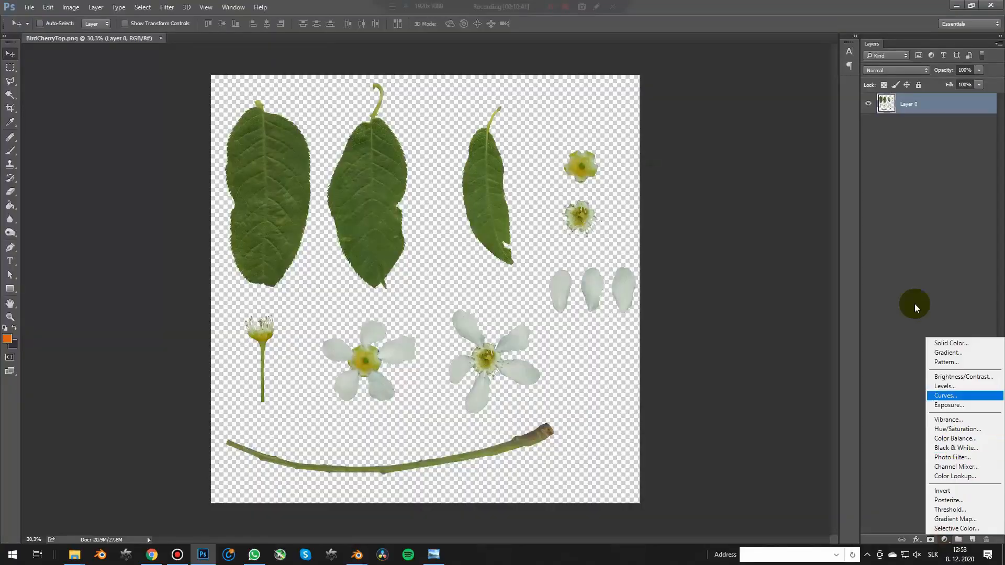
Apply a black Color Overlay to Layer 0 of the BirdCherryTop.png image
{"action": "left_click", "coordinate": [951, 111]}
{"action": "double_click", "coordinate": [950, 112]}
{"action": "left_click", "coordinate": [669, 307]}
{"action": "left_click", "coordinate": [839, 152]}
{"action": "left_click", "coordinate": [696, 308]}
{"action": "key", "text": "Return"}
{"action": "key", "text": "Return"}
Save the silhouette image in JPEG format as BirdCherryTop_alpha.jpg in the textures folder, replacing the existing file
{"action": "key", "text": "ctrl+shift+s"}
{"action": "left_click", "coordinate": [282, 242]}
{"action": "left_click", "coordinate": [108, 288]}
{"action": "double_click", "coordinate": [137, 229]}
{"action": "double_click", "coordinate": [204, 86]}
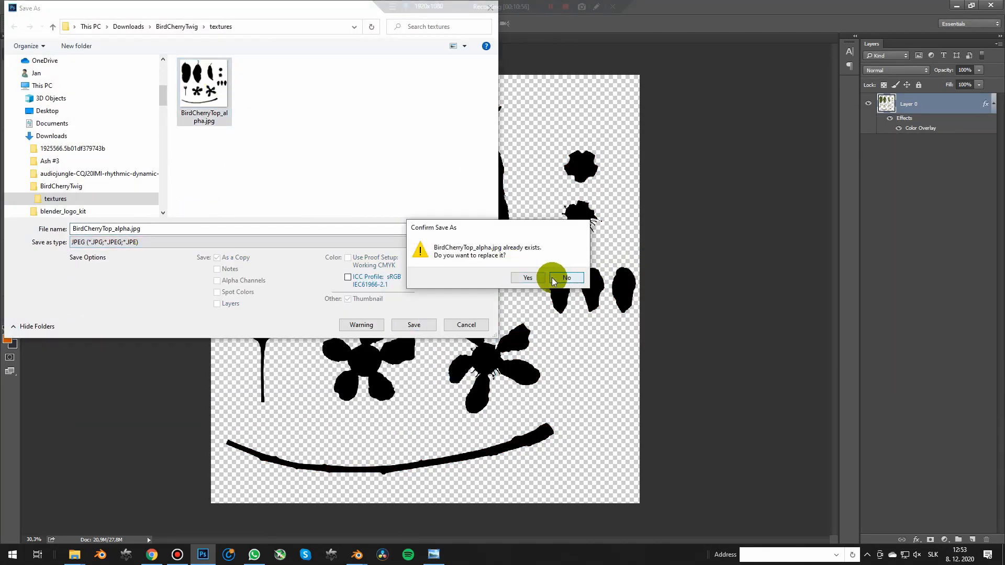
{"action": "left_click", "coordinate": [525, 278]}
{"action": "left_click", "coordinate": [560, 152]}
Open BirdCherryTop_alpha.jpg from the textures folder to check the mask and switch back to Blender
{"action": "left_click", "coordinate": [74, 554]}
{"action": "left_click", "coordinate": [56, 505]}
{"action": "double_click", "coordinate": [398, 126]}
{"action": "left_click", "coordinate": [953, 6]}
{"action": "left_click", "coordinate": [357, 554]}
Examine the texture nodes feeding the Universal Material in the BirdCherryLeaves.001 shader
{"action": "left_click_drag", "start_coordinate": [354, 378], "coordinate": [451, 437]}
{"action": "scroll", "coordinate": [466, 439], "scroll_direction": "down", "scroll_amount": 5}
{"action": "middle_click_drag", "start_coordinate": [466, 439], "coordinate": [410, 338]}
{"action": "left_click_drag", "start_coordinate": [385, 321], "coordinate": [293, 518]}
{"action": "middle_click_drag", "start_coordinate": [293, 518], "coordinate": [370, 406]}
{"action": "scroll", "coordinate": [267, 454], "scroll_direction": "up", "scroll_amount": 7}
{"action": "left_click", "coordinate": [267, 454]}
{"action": "scroll", "coordinate": [409, 141], "scroll_direction": "down", "scroll_amount": 4}
{"action": "scroll", "coordinate": [409, 159], "scroll_direction": "down", "scroll_amount": 2}
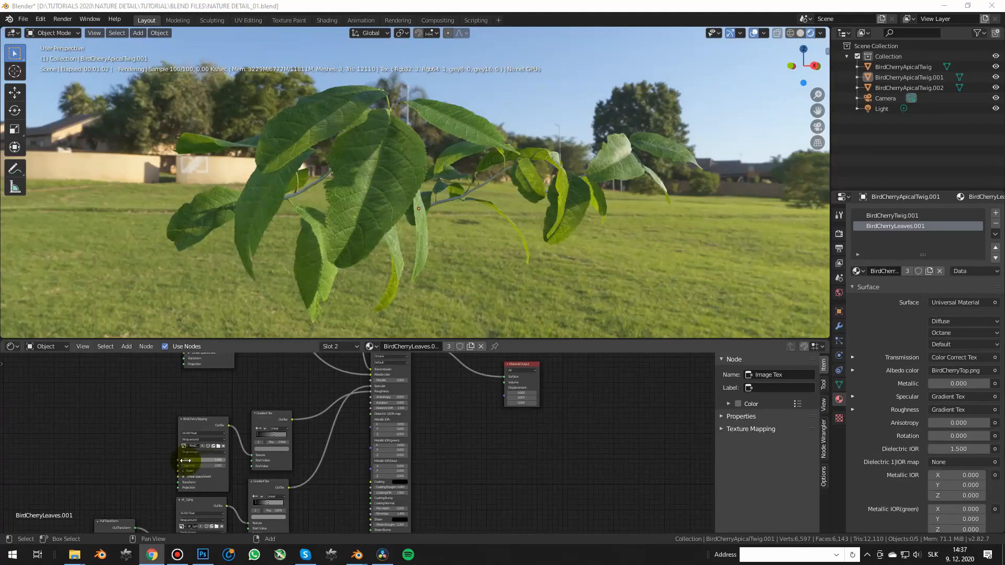
{"action": "scroll", "coordinate": [285, 471], "scroll_direction": "down", "scroll_amount": 3}
{"action": "middle_click_drag", "start_coordinate": [300, 423], "coordinate": [330, 461]}
{"action": "scroll", "coordinate": [286, 438], "scroll_direction": "up", "scroll_amount": 4}
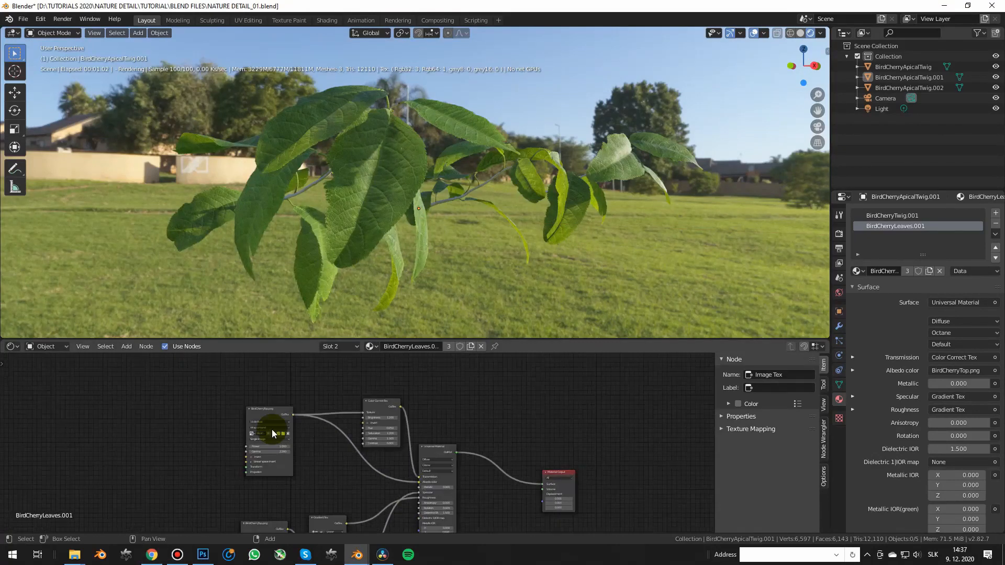
Add a Mix Tex node near the main BirdCherryTop.png texture
{"action": "left_click", "coordinate": [258, 415]}
{"action": "middle_click_drag", "start_coordinate": [250, 407], "coordinate": [367, 424]}
{"action": "key", "text": "shift+a"}
{"action": "left_click", "coordinate": [288, 336]}
{"action": "type", "text": "mix"}
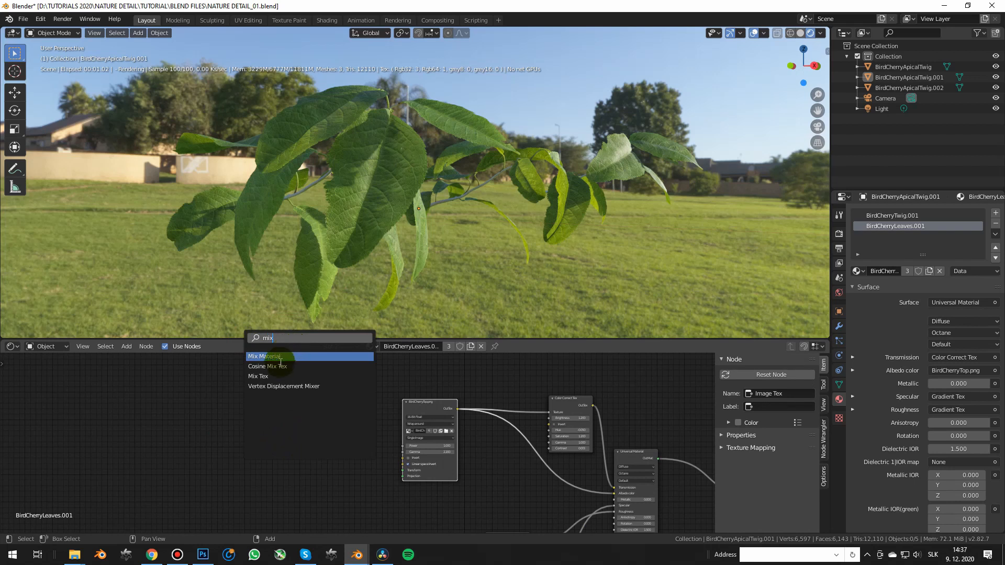
{"action": "left_click", "coordinate": [258, 376]}
{"action": "left_click", "coordinate": [199, 404]}
Add a Gradient Tex and a Random Color Tex node beside the Mix Tex node
{"action": "key", "text": "shift+a"}
{"action": "type", "text": "gra"}
{"action": "left_click", "coordinate": [242, 368]}
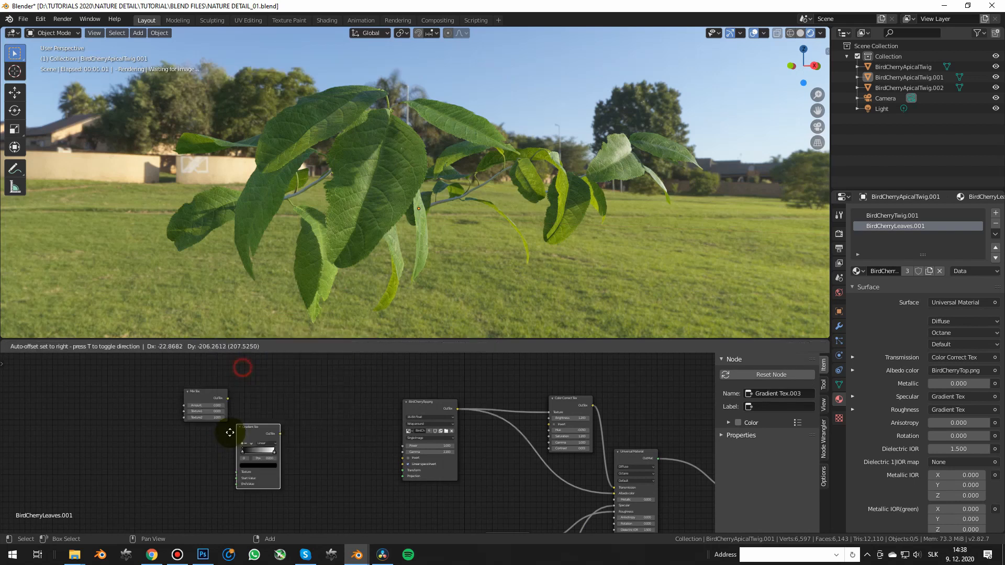
{"action": "left_click", "coordinate": [186, 425]}
{"action": "key", "text": "shift+a"}
{"action": "type", "text": "rand"}
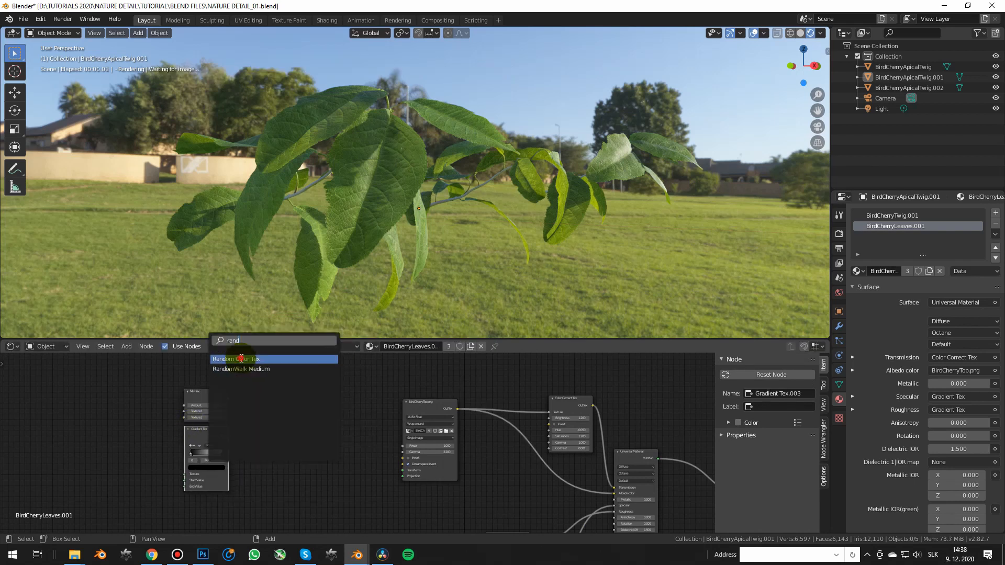
{"action": "left_click", "coordinate": [242, 360]}
{"action": "left_click", "coordinate": [129, 399]}
Route BirdCherryTop.png through the Mix Tex's Texture2 input into both the Color Correct Tex and the Albedo color
{"action": "left_click_drag", "start_coordinate": [364, 411], "coordinate": [426, 385]}
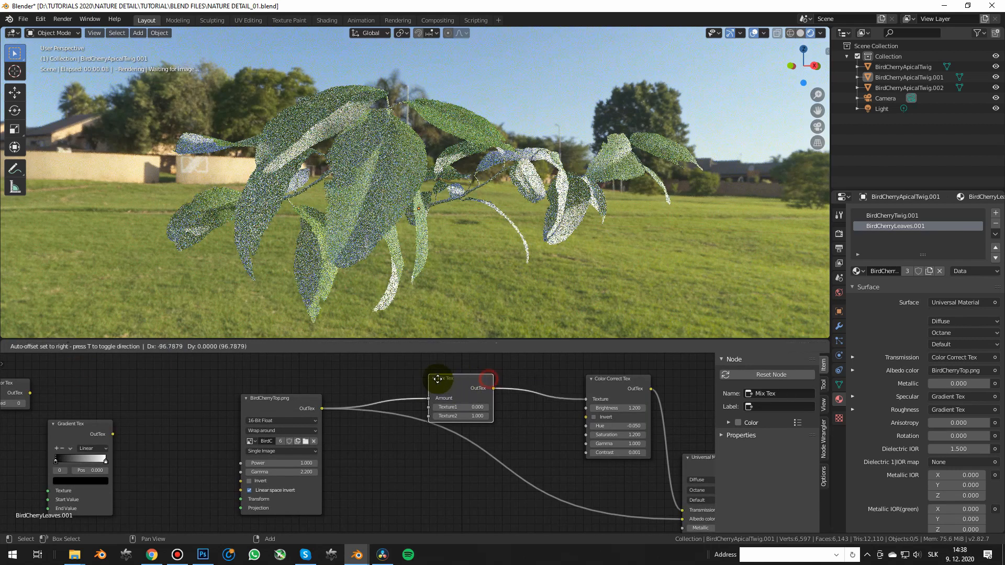
{"action": "middle_click_drag", "start_coordinate": [455, 399], "coordinate": [331, 391]}
{"action": "scroll", "coordinate": [332, 388], "scroll_direction": "down", "scroll_amount": 1}
{"action": "left_click_drag", "start_coordinate": [340, 383], "coordinate": [465, 482]}
{"action": "left_click_drag", "start_coordinate": [521, 497], "coordinate": [520, 495]}
{"action": "scroll", "coordinate": [282, 390], "scroll_direction": "up", "scroll_amount": 1}
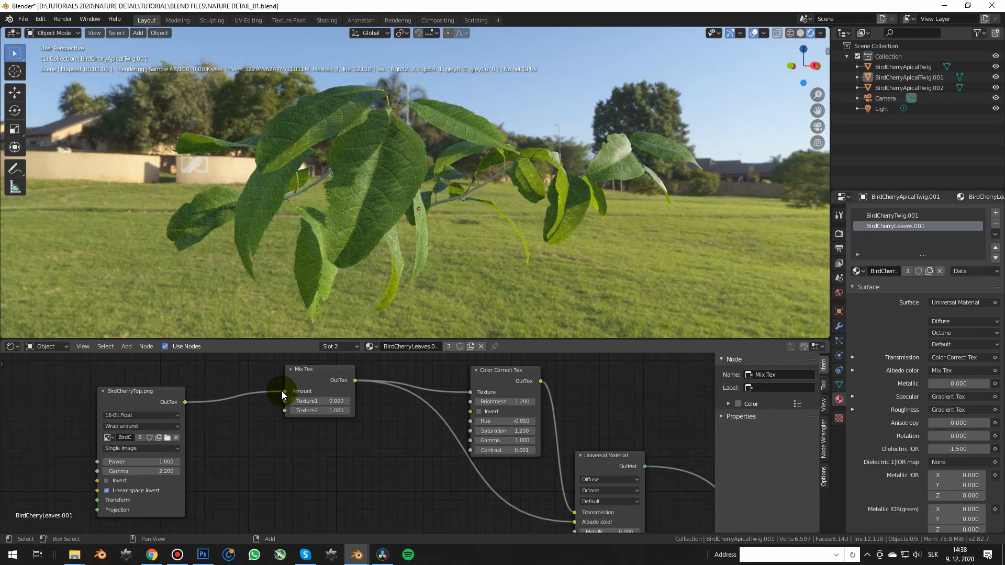
{"action": "left_click_drag", "start_coordinate": [286, 391], "coordinate": [287, 410]}
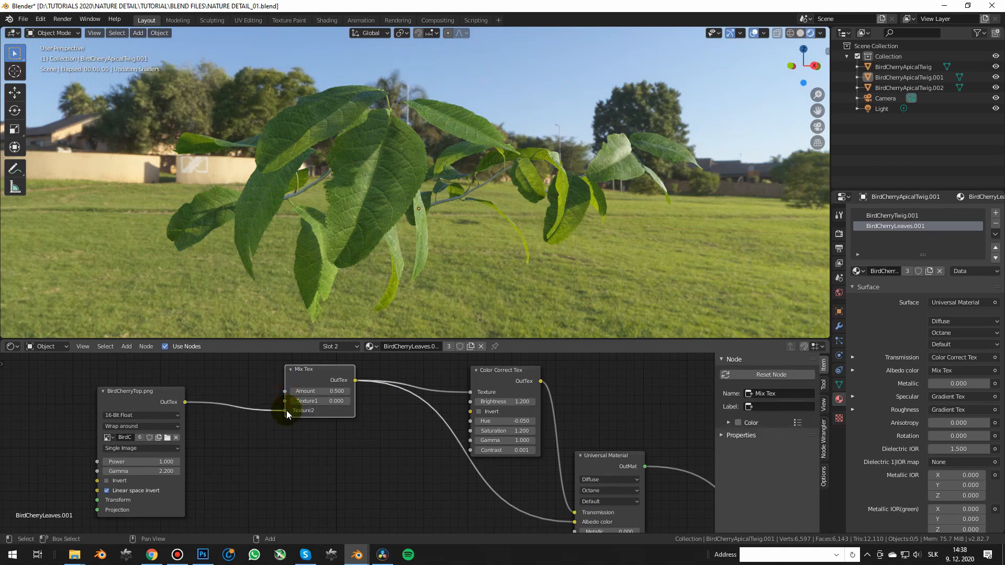
Connect the Random Color Tex through the Gradient Tex to the Mix Tex's Texture1 input
{"action": "scroll", "coordinate": [309, 429], "scroll_direction": "down", "scroll_amount": 3}
{"action": "middle_click_drag", "start_coordinate": [322, 468], "coordinate": [424, 447]}
{"action": "left_click_drag", "start_coordinate": [281, 387], "coordinate": [243, 436]}
{"action": "middle_click_drag", "start_coordinate": [130, 412], "coordinate": [120, 444]}
{"action": "left_click_drag", "start_coordinate": [109, 433], "coordinate": [386, 419]}
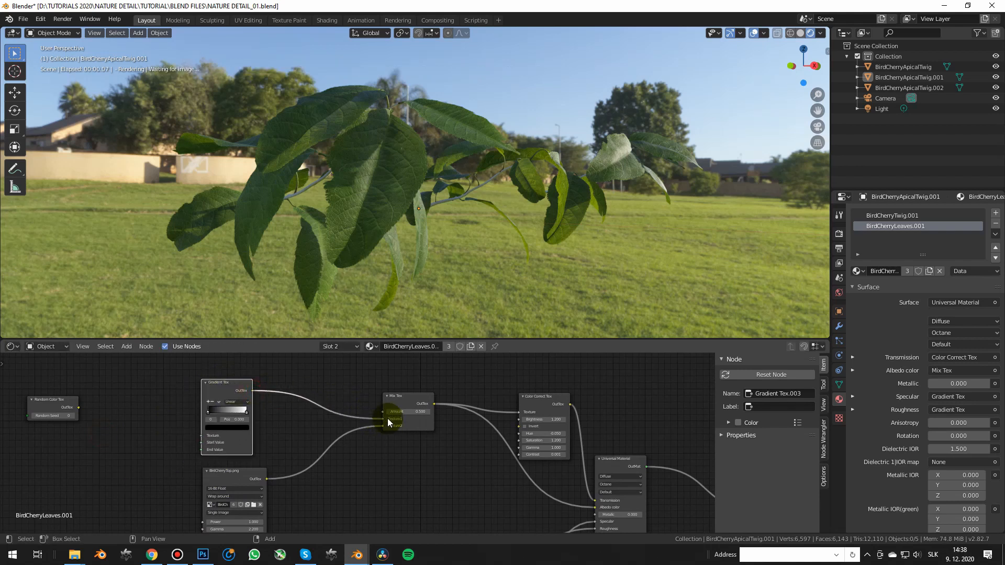
{"action": "left_click_drag", "start_coordinate": [75, 405], "coordinate": [232, 446]}
{"action": "scroll", "coordinate": [120, 419], "scroll_direction": "up", "scroll_amount": 2}
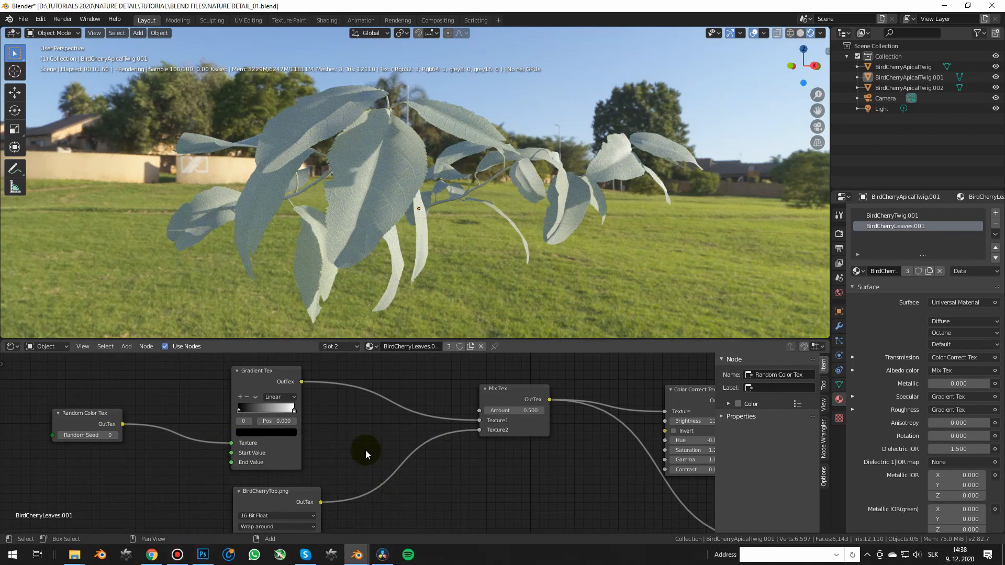
Set the Gradient Tex's first colour stop to orange-brown and its last stop to blue
{"action": "scroll", "coordinate": [235, 422], "scroll_direction": "up", "scroll_amount": 4}
{"action": "left_click", "coordinate": [244, 448]}
{"action": "left_click", "coordinate": [353, 267]}
{"action": "left_click", "coordinate": [240, 316]}
{"action": "left_click", "coordinate": [322, 409]}
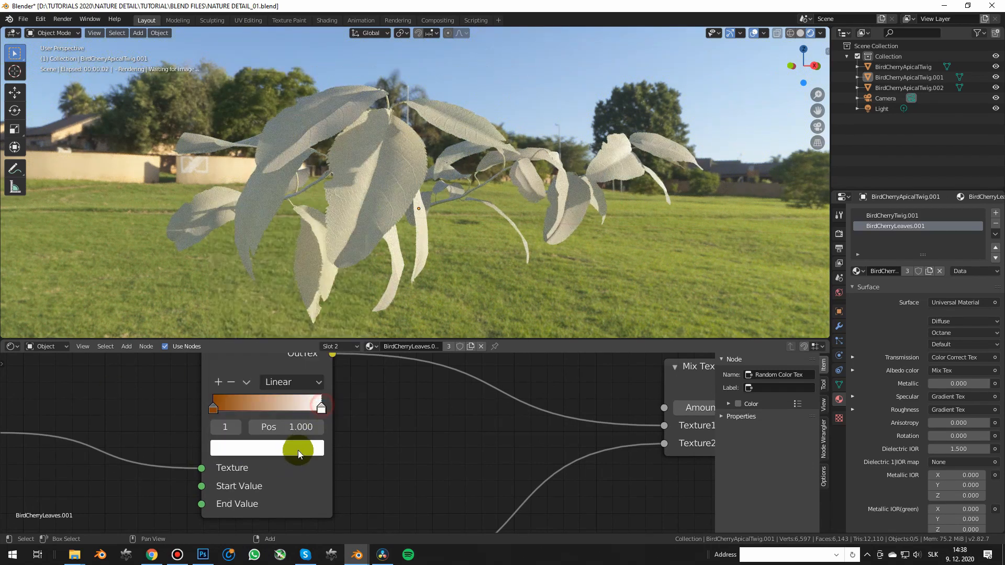
{"action": "left_click", "coordinate": [297, 449]}
{"action": "left_click", "coordinate": [325, 238]}
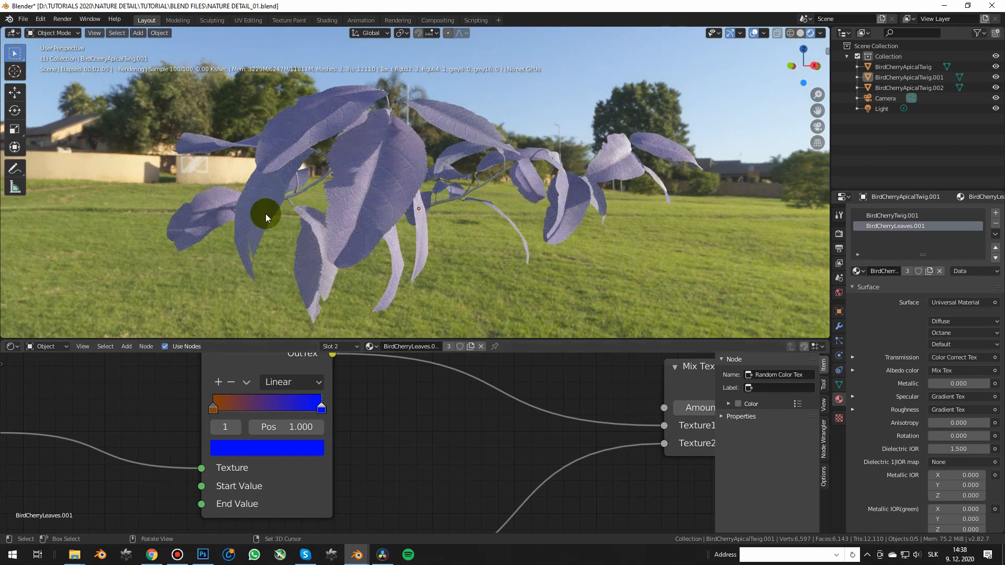
Duplicate the three twigs six times side by side in top view to compare the random leaf colours
{"action": "scroll", "coordinate": [266, 213], "scroll_direction": "down", "scroll_amount": 2}
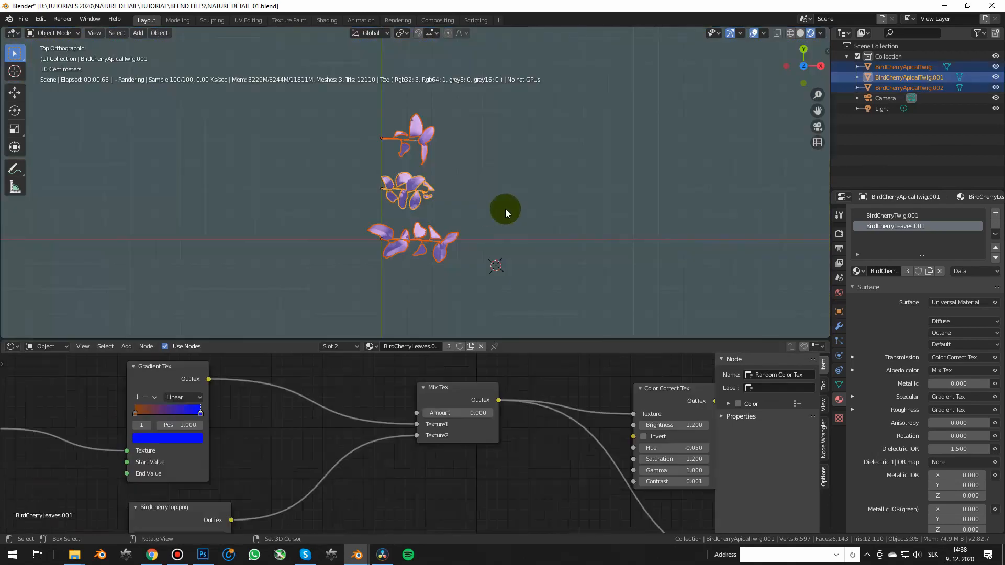
{"action": "key", "text": "shift+d"}
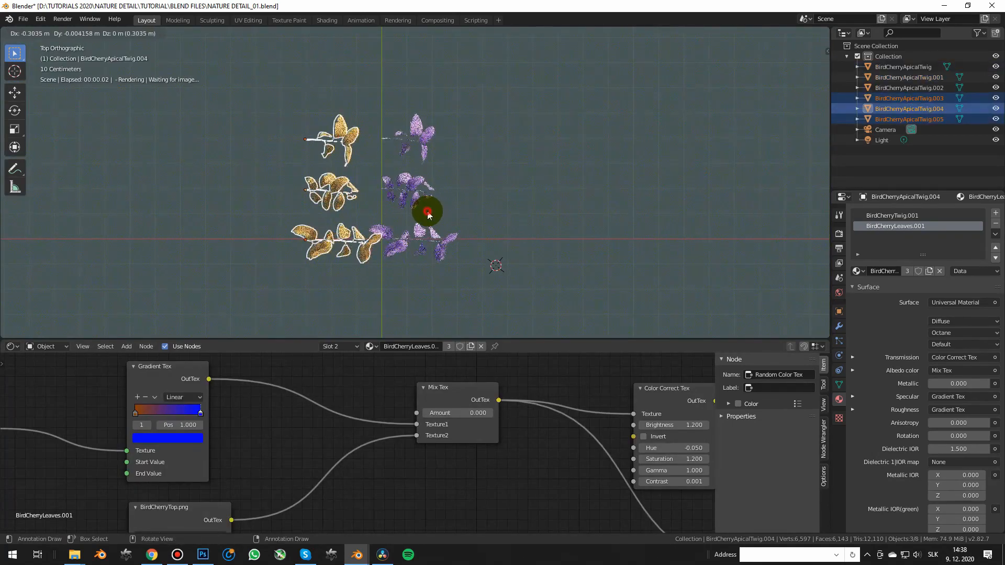
{"action": "left_click", "coordinate": [366, 212]}
{"action": "key", "text": "alt+d"}
{"action": "left_click", "coordinate": [341, 217]}
{"action": "key", "text": "alt+d"}
{"action": "left_click", "coordinate": [251, 214]}
{"action": "key", "text": "alt+d"}
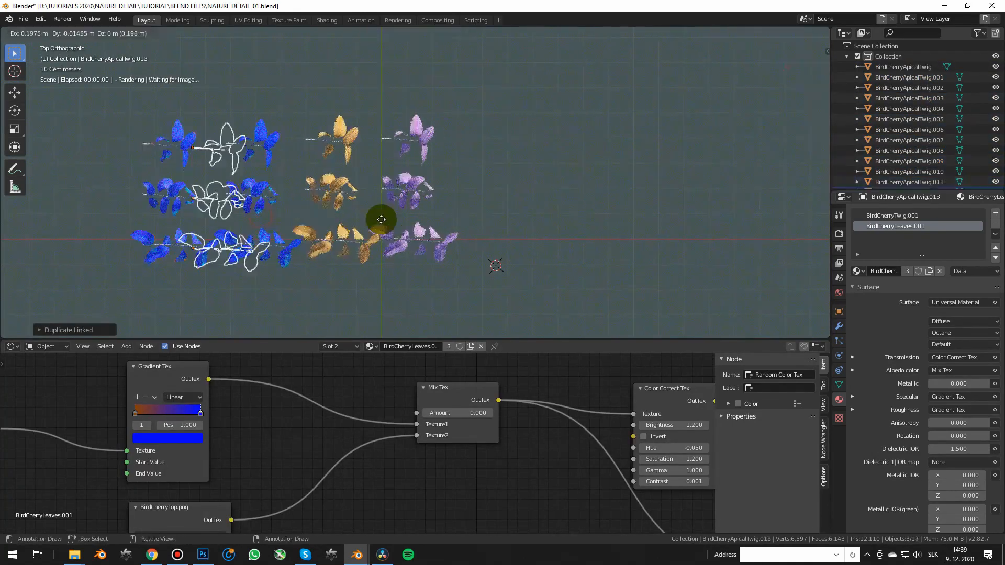
{"action": "left_click", "coordinate": [567, 216]}
{"action": "key", "text": "alt+d"}
{"action": "left_click", "coordinate": [657, 208]}
{"action": "key", "text": "alt+d"}
{"action": "left_click", "coordinate": [709, 204]}
{"action": "left_click", "coordinate": [595, 84]}
Try a Mix Tex amount of 0.96, and refine it to 0.97 for a subtle leaf colour variation
{"action": "middle_click_drag", "start_coordinate": [247, 433], "coordinate": [280, 442]}
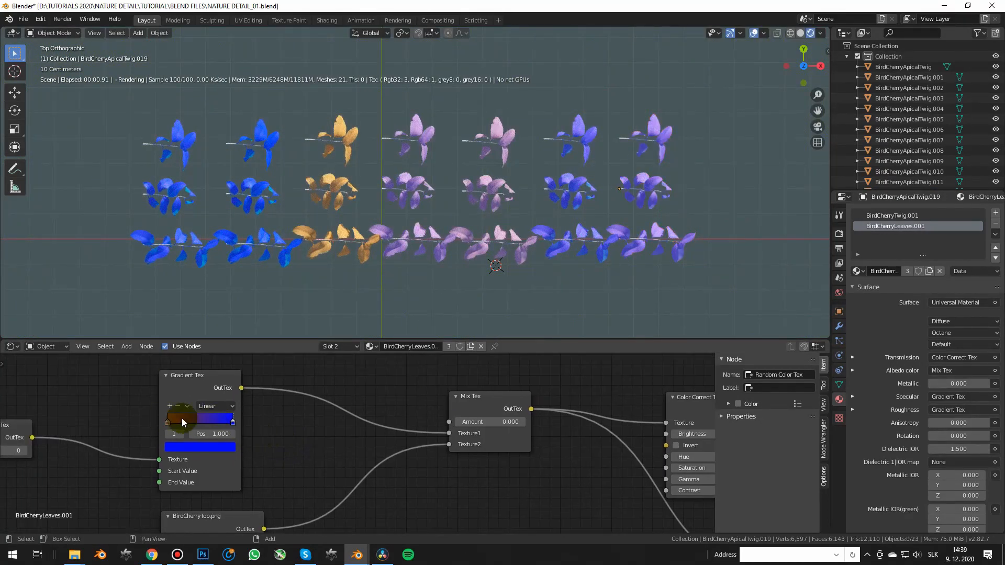
{"action": "scroll", "coordinate": [204, 422], "scroll_direction": "up", "scroll_amount": 2}
{"action": "scroll", "coordinate": [248, 432], "scroll_direction": "down", "scroll_amount": 2}
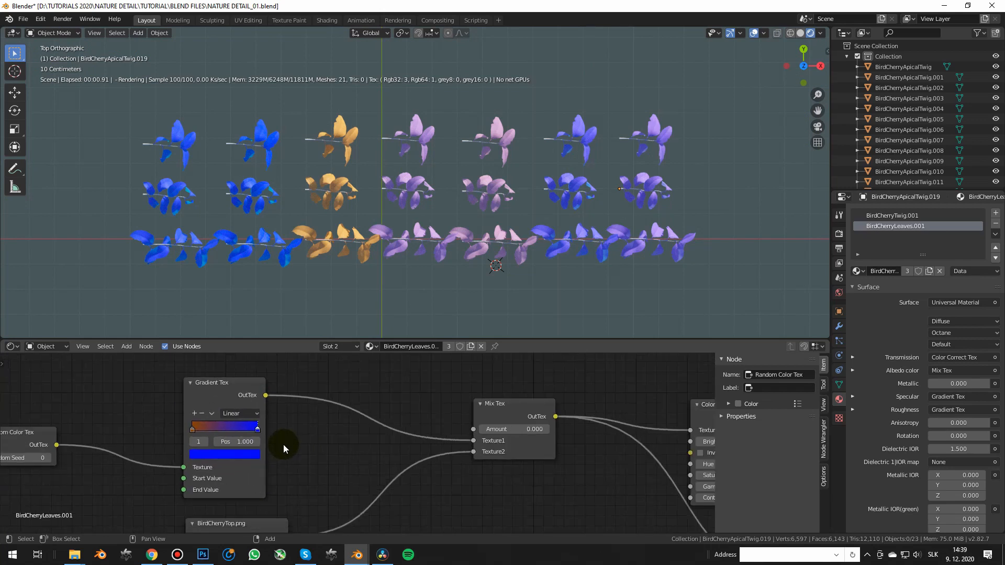
{"action": "key", "text": "alt+Tab"}
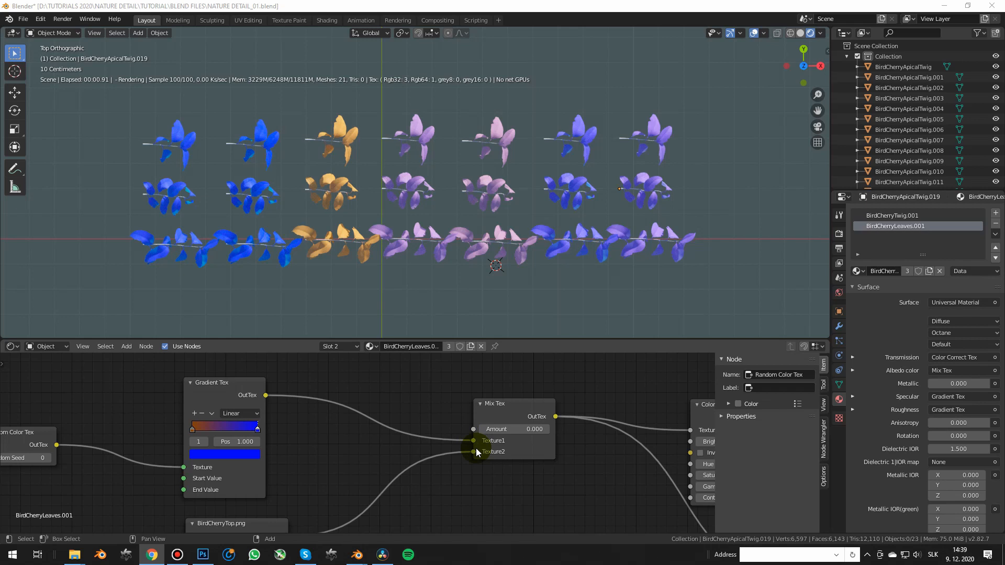
{"action": "scroll", "coordinate": [477, 452], "scroll_direction": "up", "scroll_amount": 2}
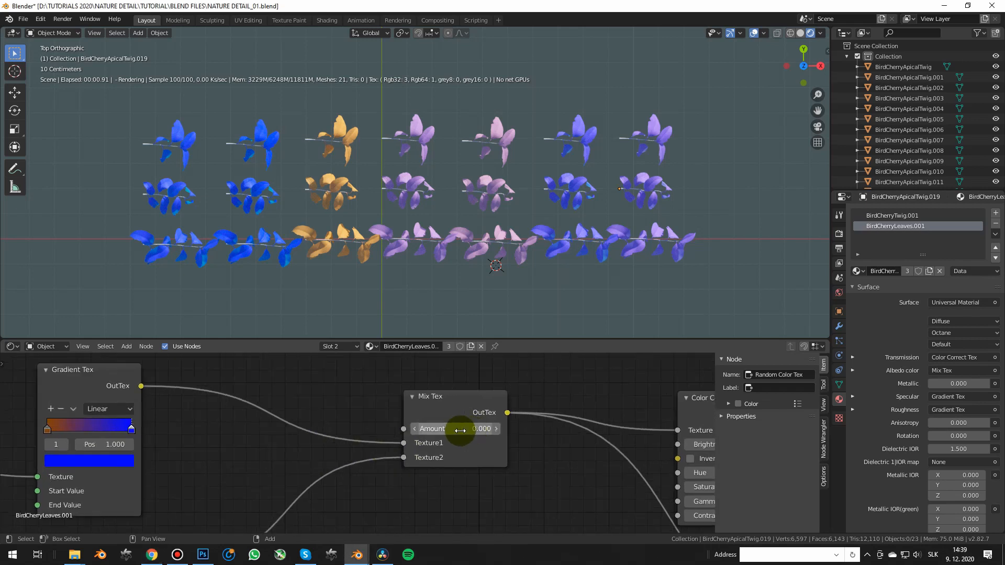
{"action": "left_click", "coordinate": [437, 427]}
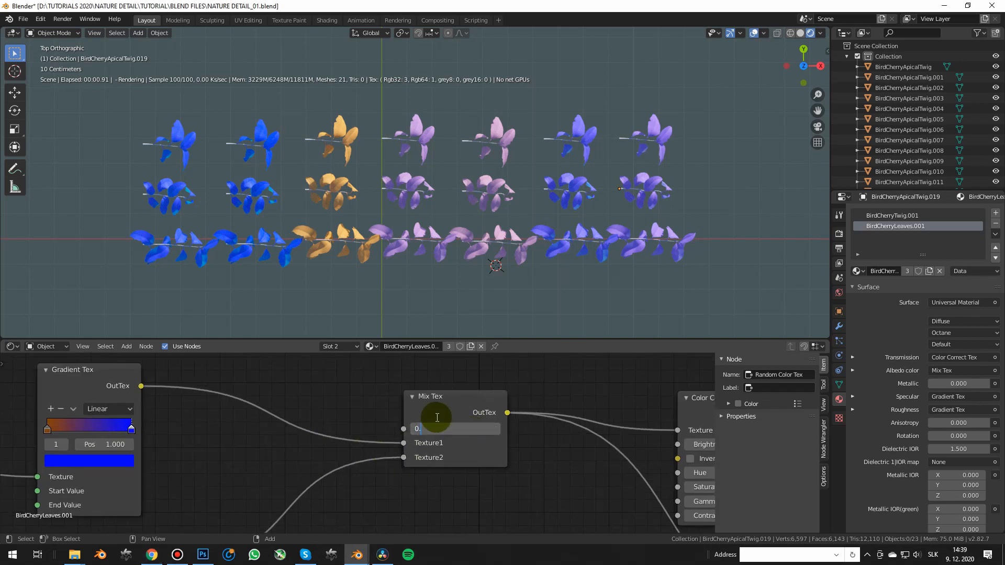
{"action": "key", "text": "Return"}
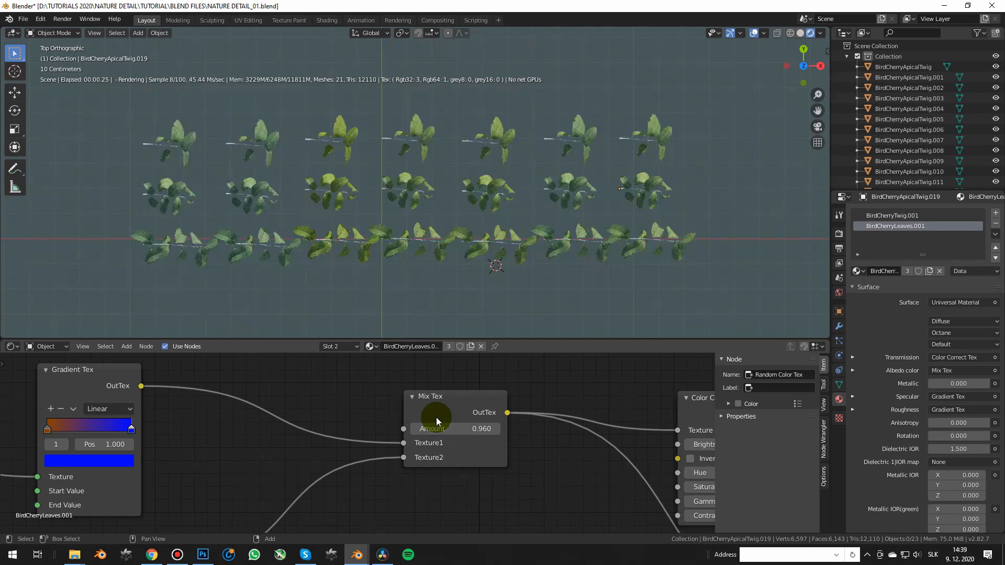
{"action": "left_click", "coordinate": [453, 427]}
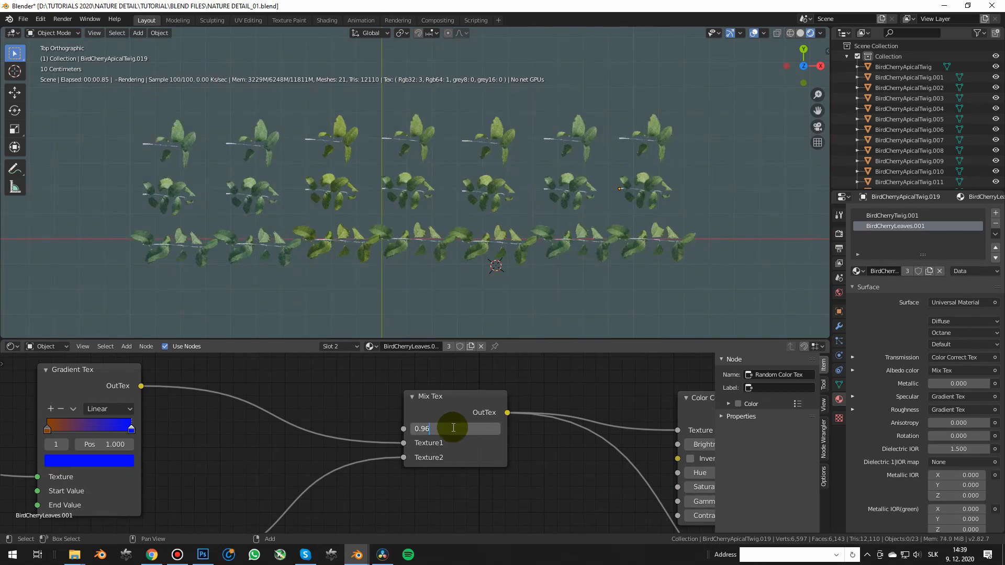
{"action": "type", "text": "0.97"}
{"action": "key", "text": "Return"}
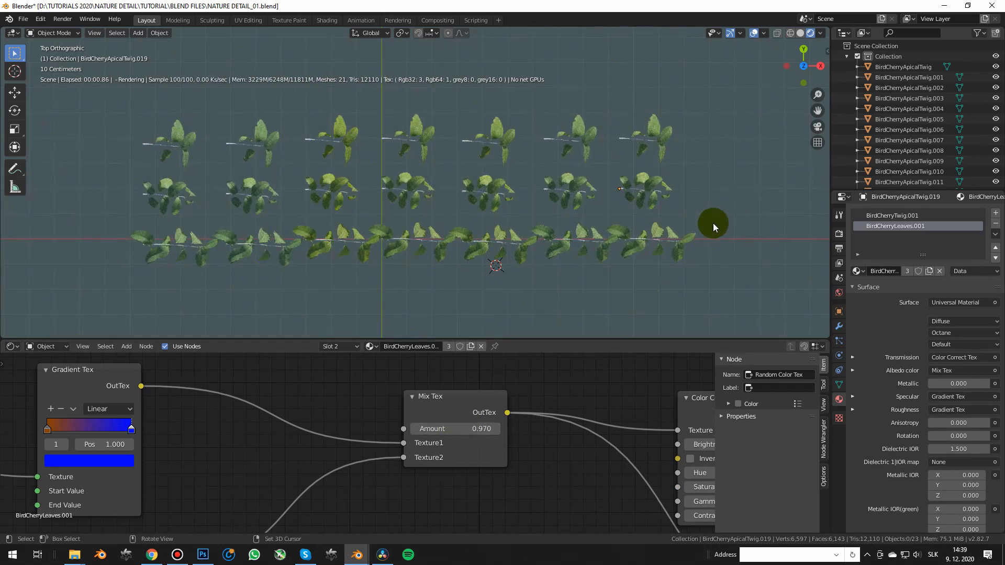
{"action": "key", "text": "KP_0"}
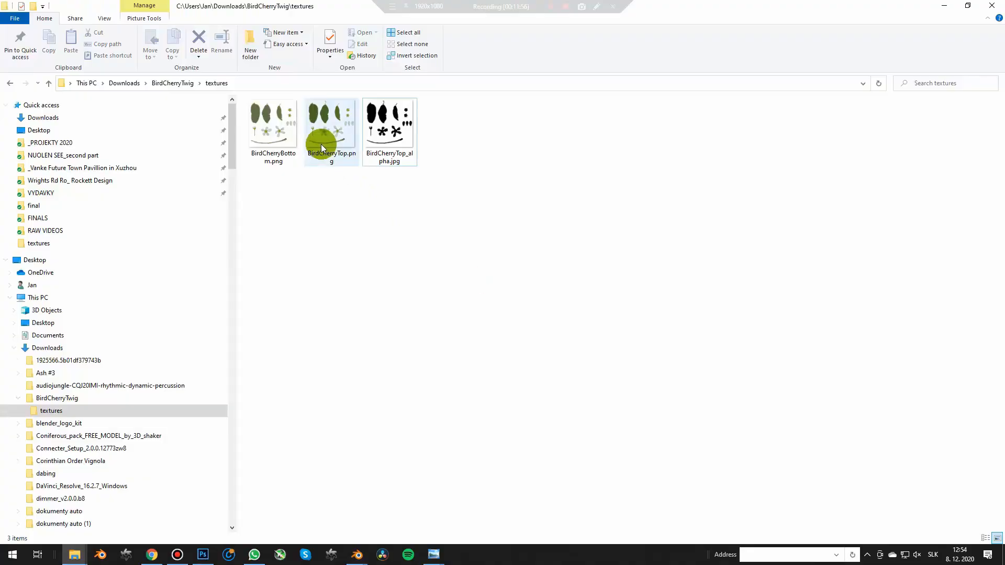
{"action": "scroll", "coordinate": [366, 237], "scroll_direction": "up", "scroll_amount": 3, "text": "ctrl"}
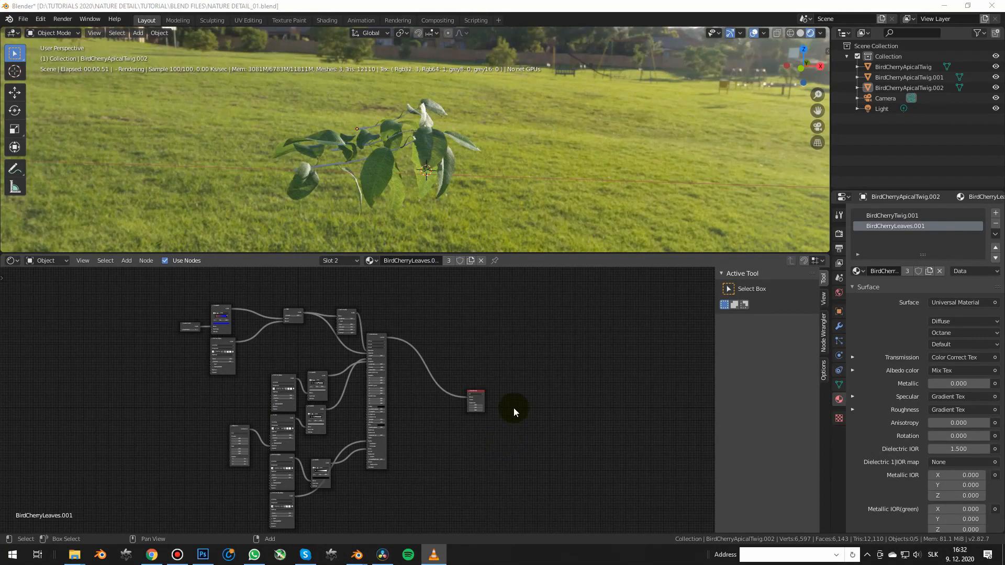
{"action": "scroll", "coordinate": [456, 322], "scroll_direction": "down", "scroll_amount": 1}
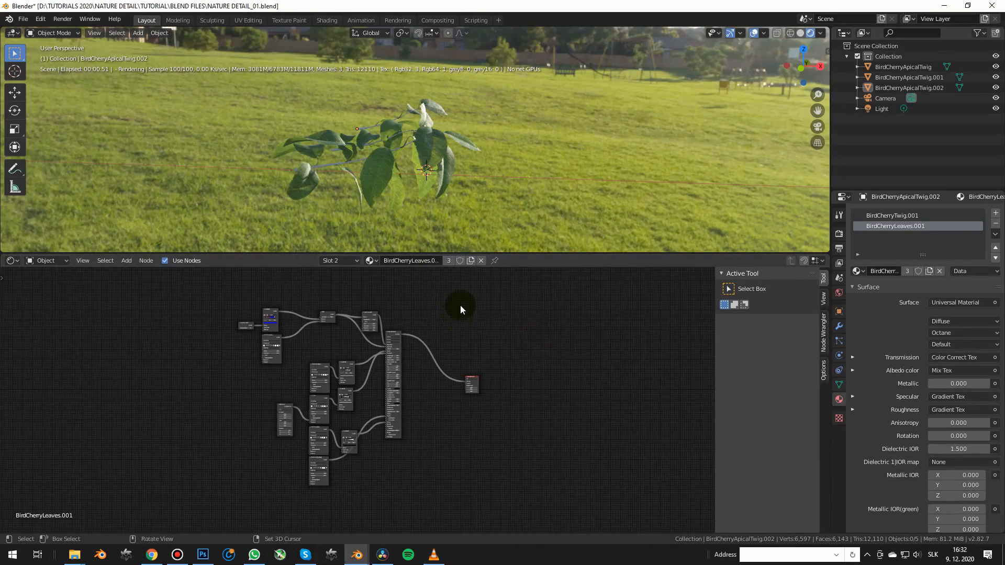
{"action": "scroll", "coordinate": [407, 163], "scroll_direction": "up", "scroll_amount": 3}
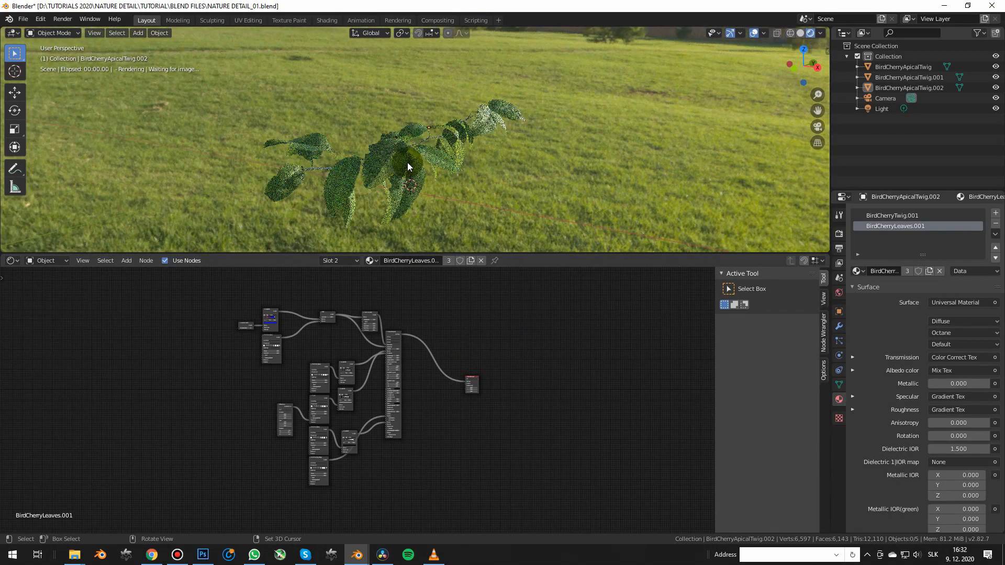
Duplicate the whole leaf shader network, without the Material Output, and place the copy below the original
{"action": "scroll", "coordinate": [375, 370], "scroll_direction": "down", "scroll_amount": 2}
{"action": "key", "text": "a"}
{"action": "key", "text": "shift+d"}
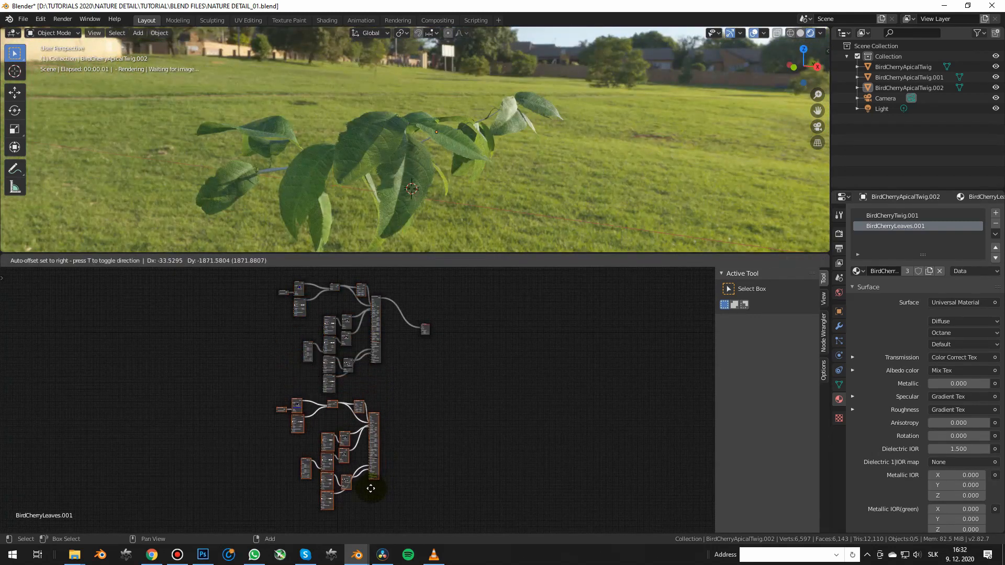
{"action": "left_click", "coordinate": [372, 489]}
{"action": "left_click", "coordinate": [445, 426]}
Replace the main colour texture in the duplicated network with BirdCherryBottom.png
{"action": "scroll", "coordinate": [334, 406], "scroll_direction": "up", "scroll_amount": 2}
{"action": "scroll", "coordinate": [268, 438], "scroll_direction": "up", "scroll_amount": 6}
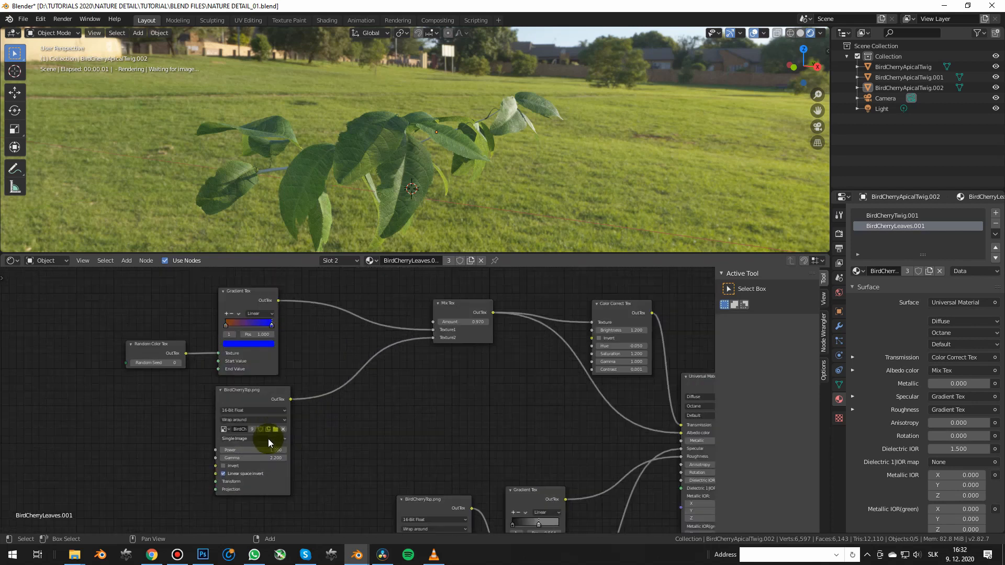
{"action": "left_click", "coordinate": [277, 428]}
{"action": "double_click", "coordinate": [255, 100]}
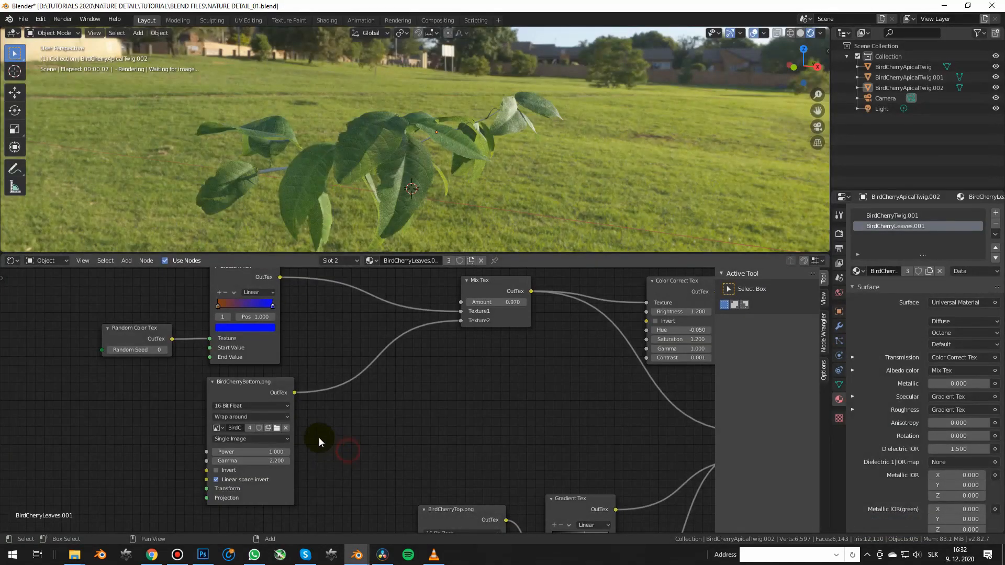
Combine the original and duplicated Universal Materials in a Mix Material that feeds the Material Output
{"action": "scroll", "coordinate": [324, 443], "scroll_direction": "down", "scroll_amount": 5}
{"action": "left_click", "coordinate": [387, 372]}
{"action": "scroll", "coordinate": [354, 428], "scroll_direction": "up", "scroll_amount": 3}
{"action": "left_click_drag", "start_coordinate": [300, 448], "coordinate": [399, 340]}
{"action": "scroll", "coordinate": [392, 367], "scroll_direction": "up", "scroll_amount": 3, "text": "shift"}
Add a Polygon Side Tex node and connect it to the Mix Material's Amount input
{"action": "key", "text": "shift+a"}
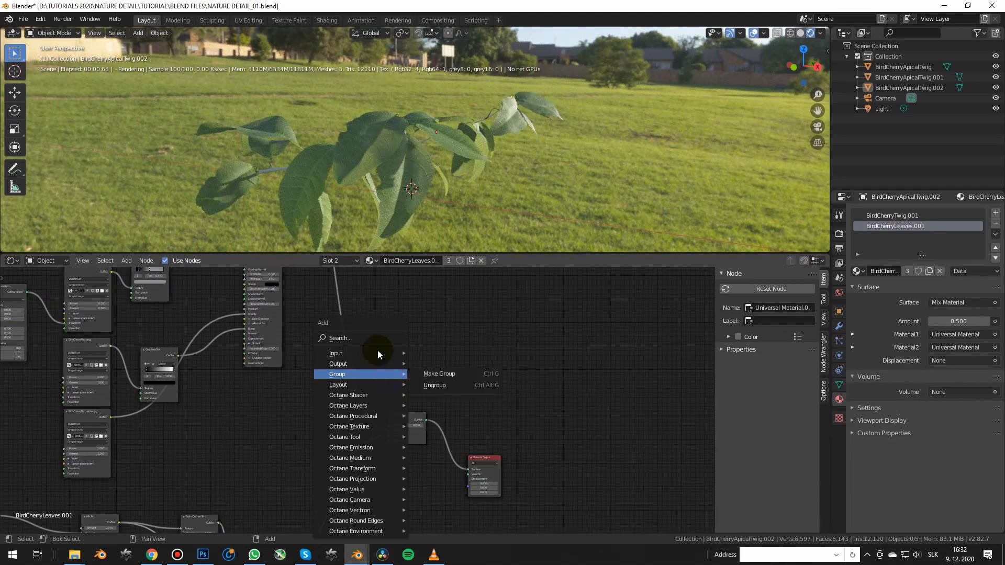
{"action": "left_click", "coordinate": [360, 339]}
{"action": "type", "text": "pol"}
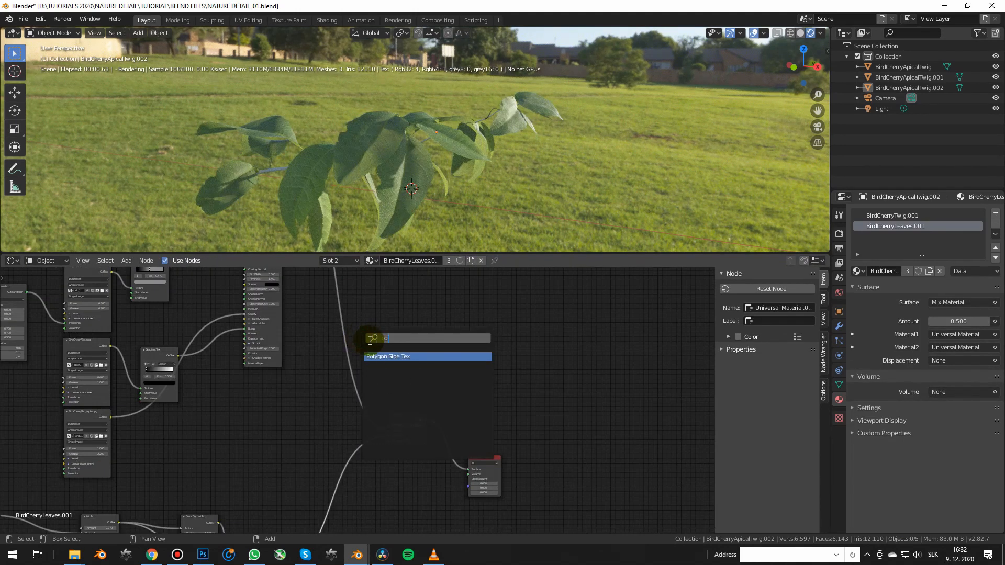
{"action": "left_click", "coordinate": [394, 356]}
{"action": "scroll", "coordinate": [415, 386], "scroll_direction": "up", "scroll_amount": 2}
{"action": "left_click_drag", "start_coordinate": [435, 379], "coordinate": [377, 440]}
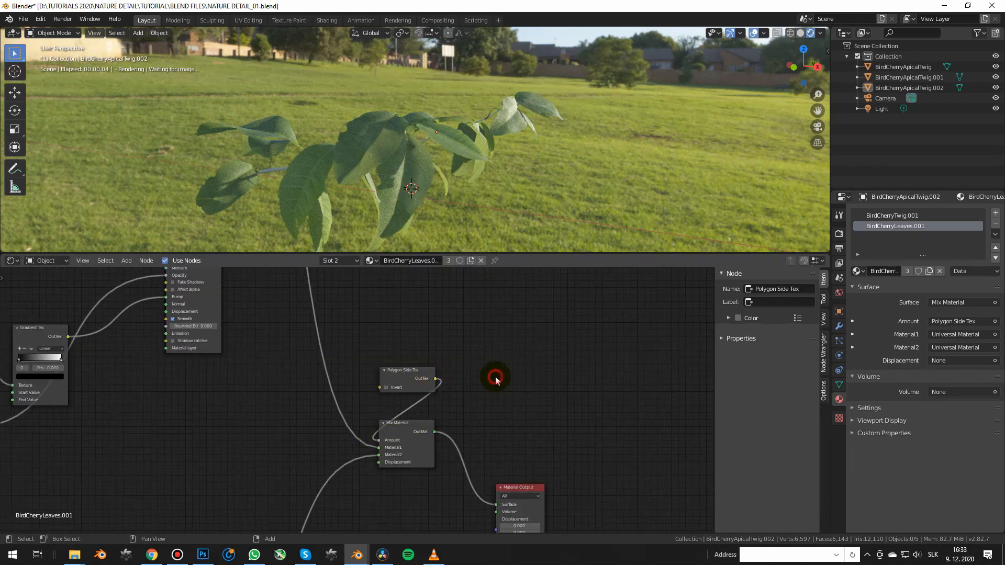
Try an Amount of 0 on the bottom-side Mix Tex node, and restore it to 0.970
{"action": "scroll", "coordinate": [493, 378], "scroll_direction": "down", "scroll_amount": 3}
{"action": "scroll", "coordinate": [435, 395], "scroll_direction": "down", "scroll_amount": 2}
{"action": "scroll", "coordinate": [309, 411], "scroll_direction": "up", "scroll_amount": 7}
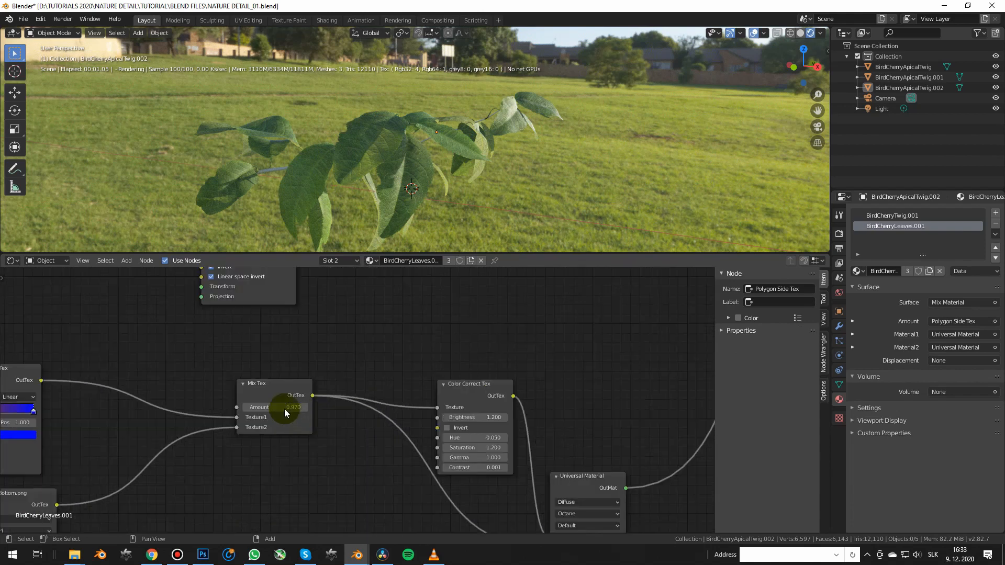
{"action": "left_click_drag", "start_coordinate": [290, 404], "coordinate": [235, 404]}
{"action": "middle_click_drag", "start_coordinate": [442, 180], "coordinate": [478, 164]}
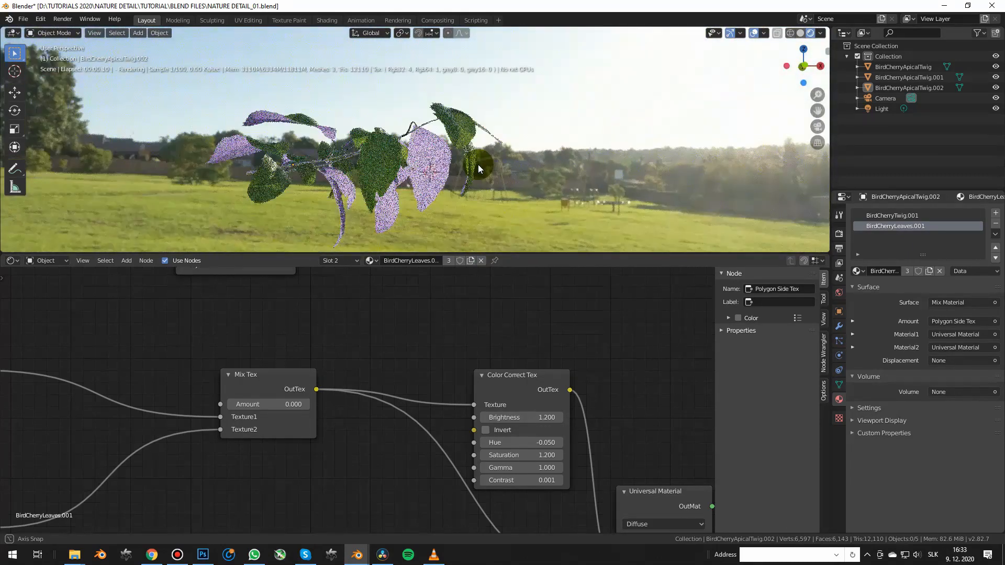
{"action": "left_click", "coordinate": [278, 402]}
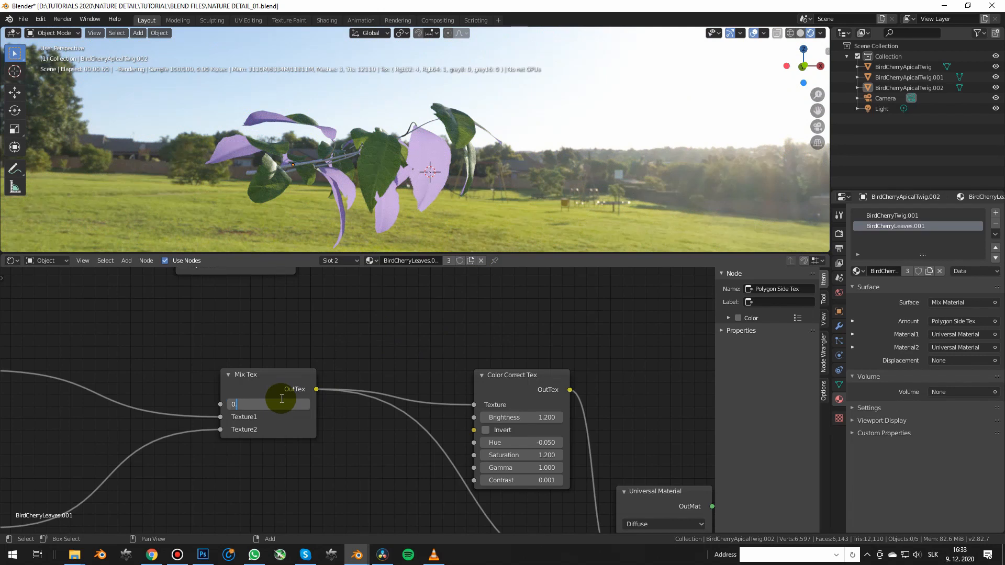
{"action": "key", "text": "Return"}
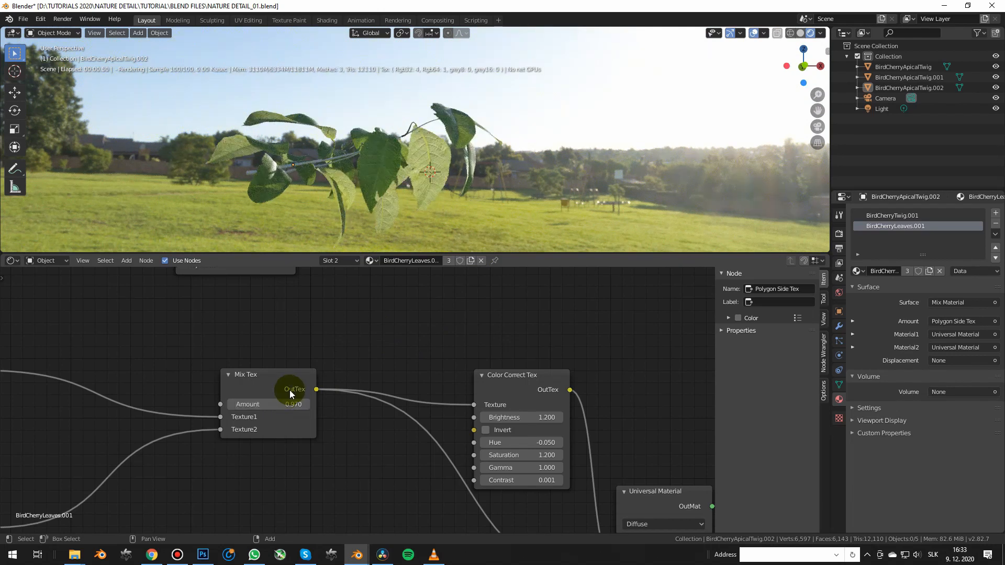
Examine the leaf undersides in the rendered view and compare the top and bottom halves of the material network
{"action": "scroll", "coordinate": [355, 348], "scroll_direction": "down", "scroll_amount": 4}
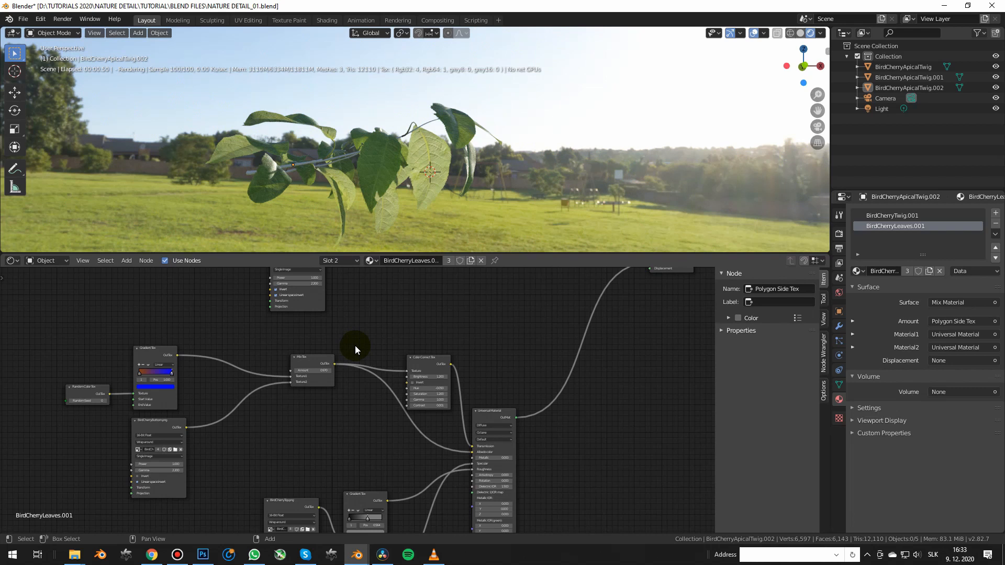
{"action": "scroll", "coordinate": [435, 150], "scroll_direction": "up", "scroll_amount": 2}
{"action": "scroll", "coordinate": [425, 180], "scroll_direction": "up", "scroll_amount": 2}
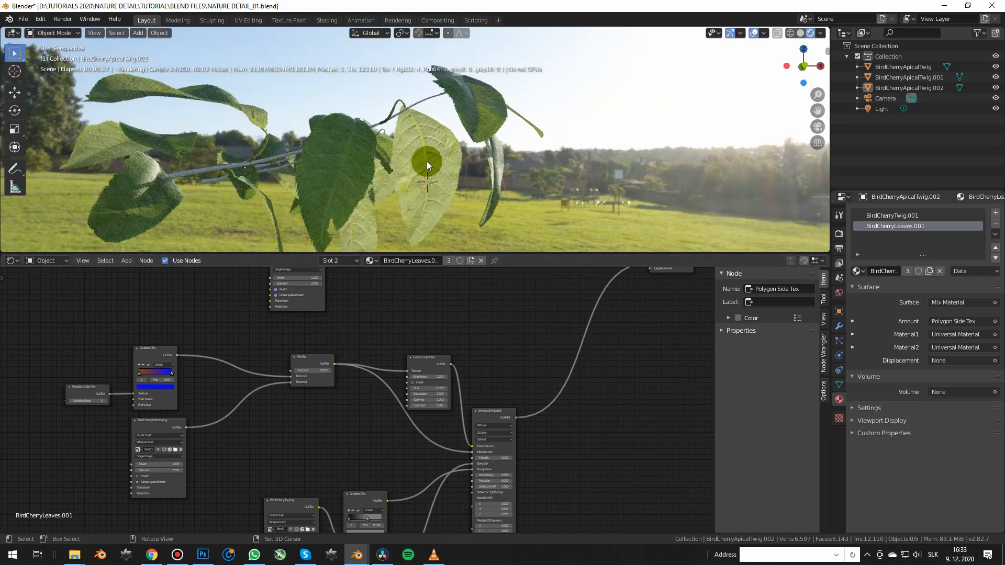
{"action": "scroll", "coordinate": [312, 408], "scroll_direction": "down", "scroll_amount": 3}
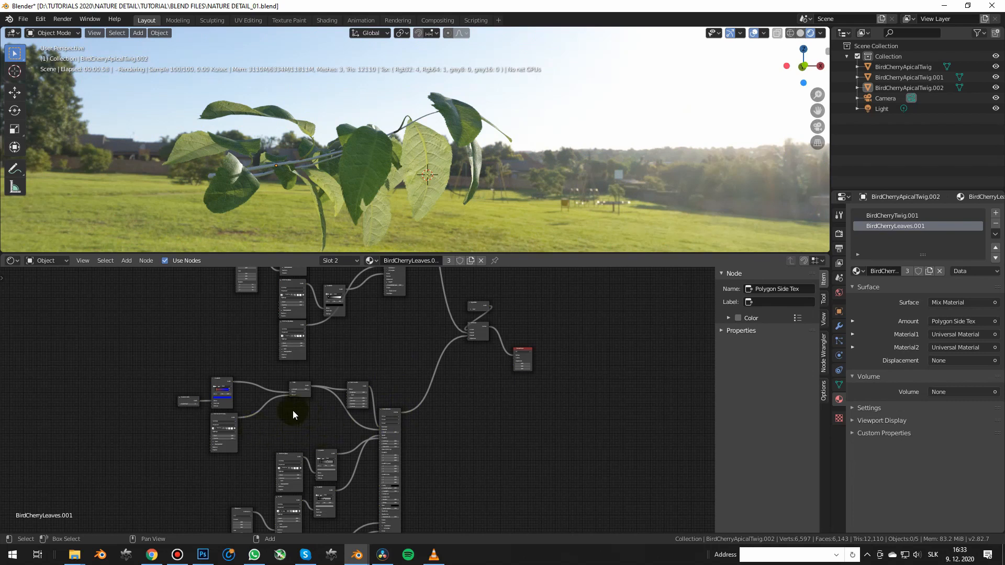
{"action": "scroll", "coordinate": [317, 417], "scroll_direction": "up", "scroll_amount": 3}
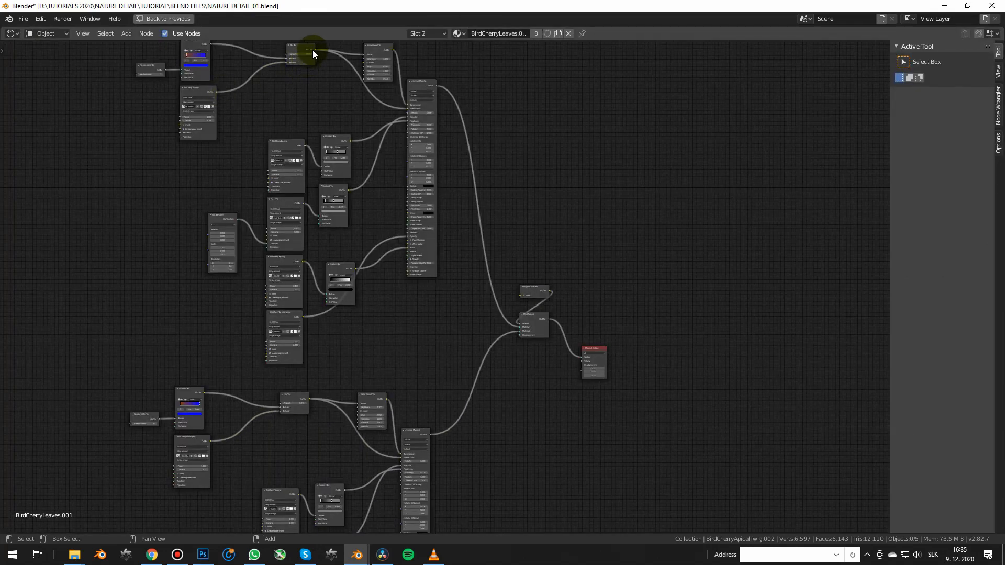
{"action": "left_click_drag", "start_coordinate": [313, 49], "coordinate": [360, 406]}
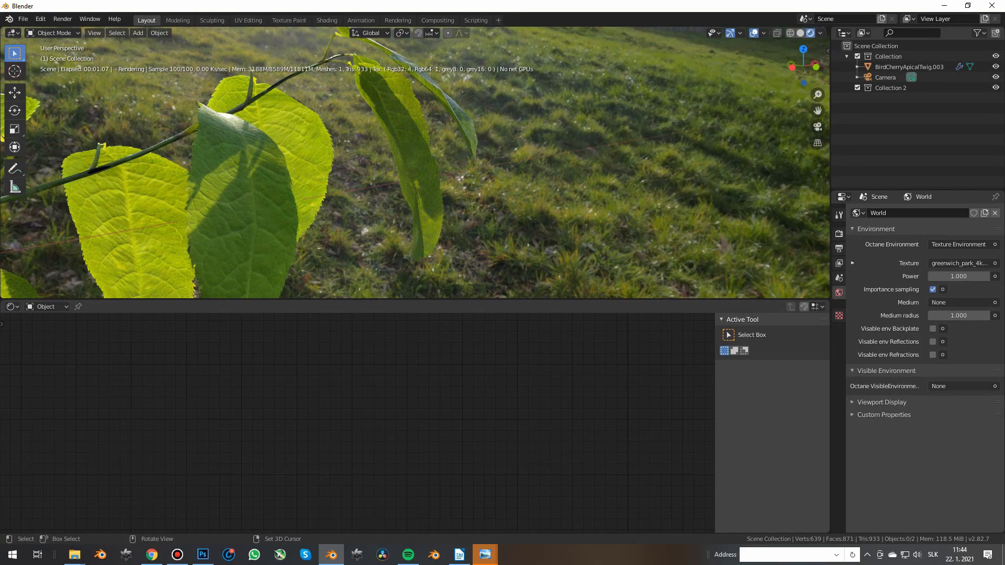
Switch to Photoshop to examine the painted leaf displacement map, and view the displacement mapping figure on ResearchGate
{"action": "key", "text": "alt+Tab"}
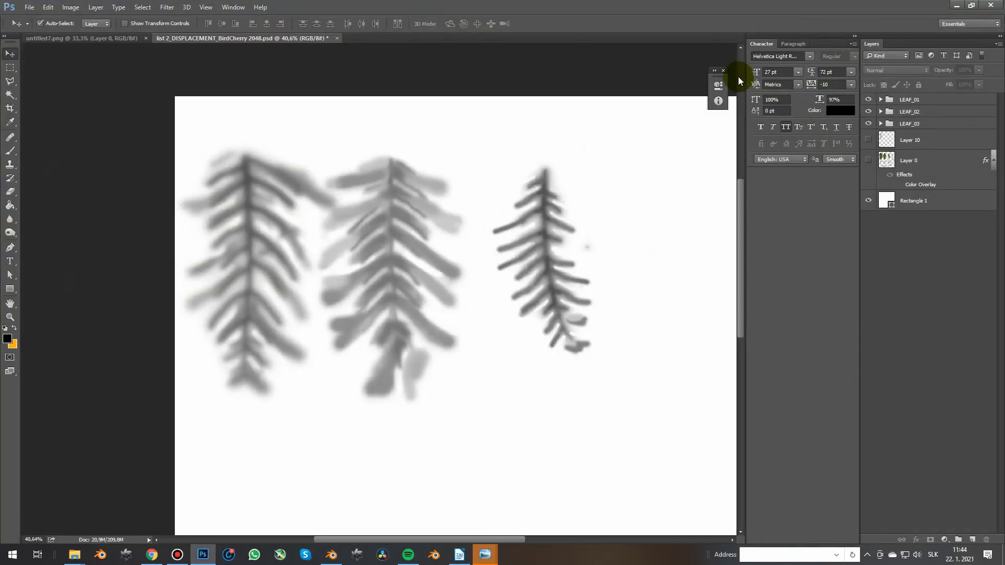
{"action": "left_click", "coordinate": [724, 70]}
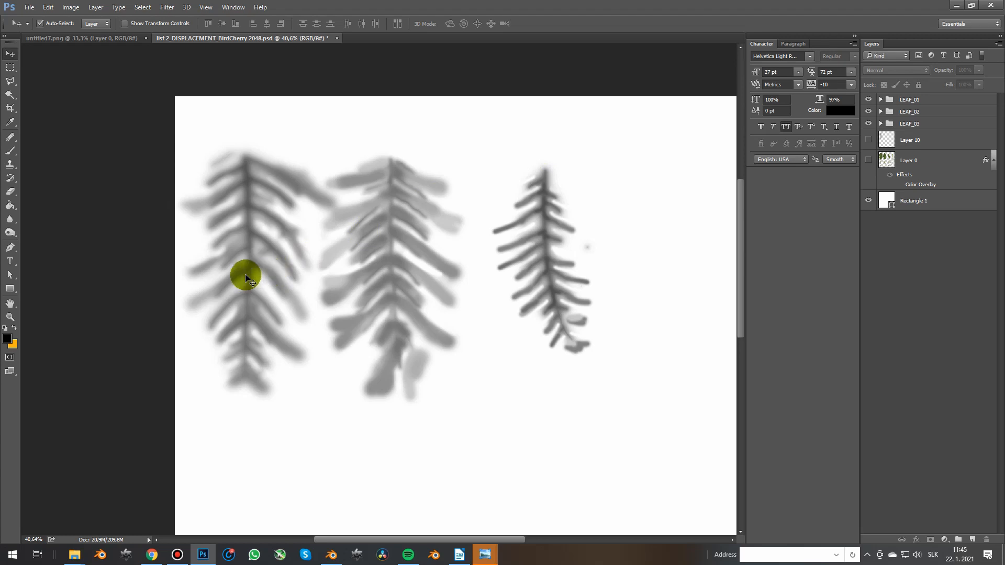
{"action": "scroll", "coordinate": [380, 220], "scroll_direction": "down", "scroll_amount": 3, "text": "alt"}
{"action": "scroll", "coordinate": [250, 121], "scroll_direction": "up", "scroll_amount": 4, "text": "alt"}
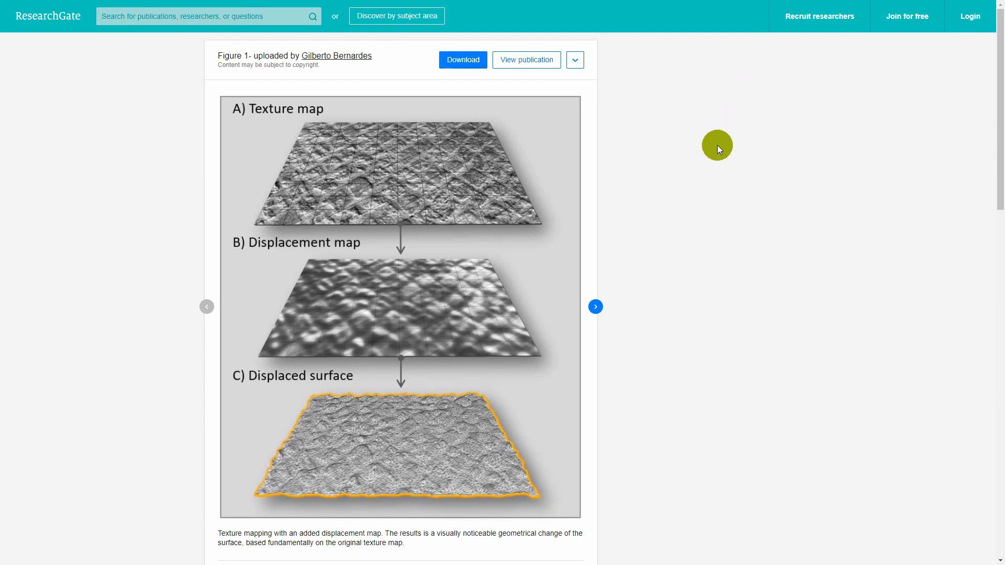
{"action": "scroll", "coordinate": [718, 145], "scroll_direction": "down", "scroll_amount": 3}
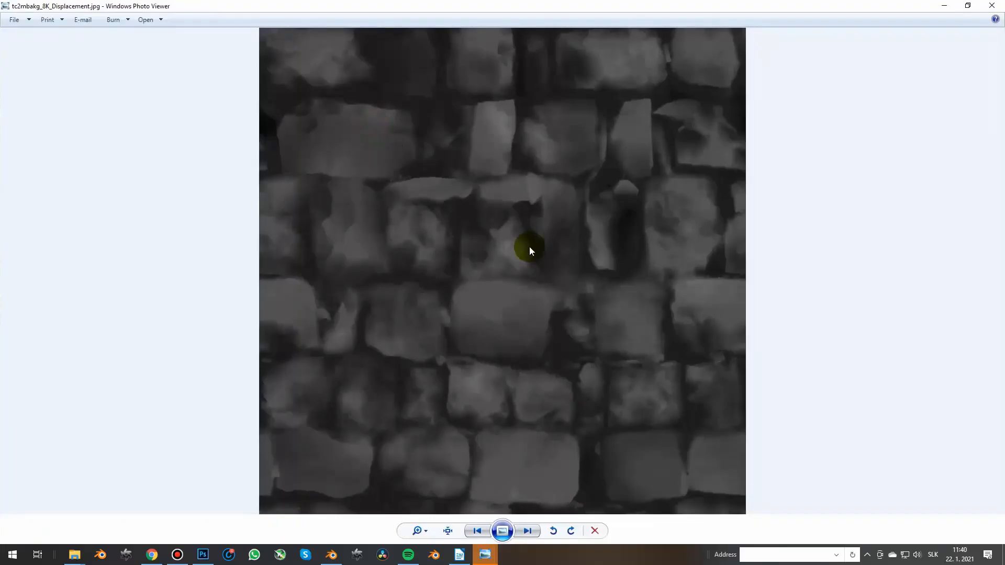
Return to Blender, add a large plane beneath the twig and give it a new material
{"action": "left_click", "coordinate": [944, 6]}
{"action": "middle_click_drag", "start_coordinate": [382, 177], "coordinate": [362, 165], "text": "shift"}
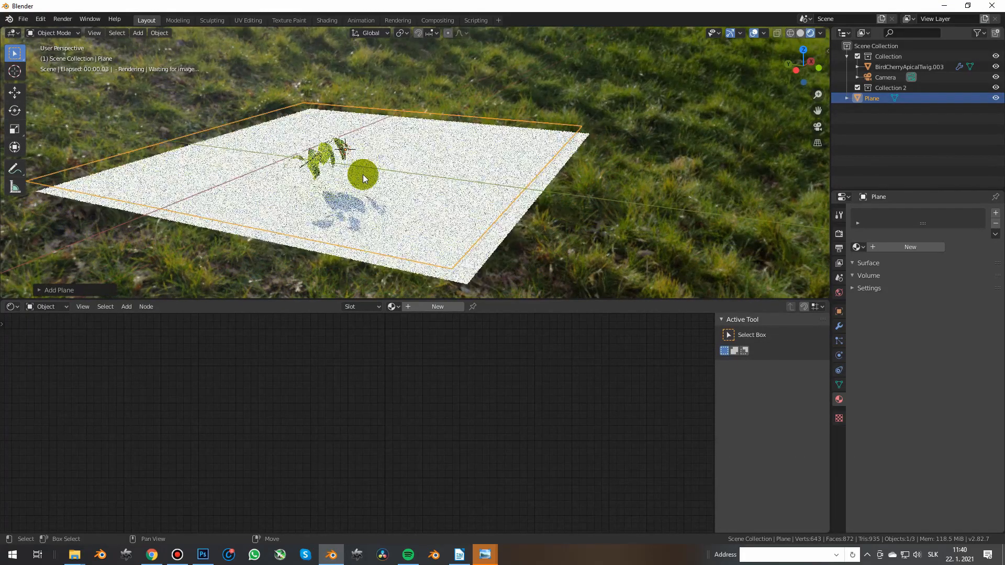
{"action": "left_click", "coordinate": [438, 306]}
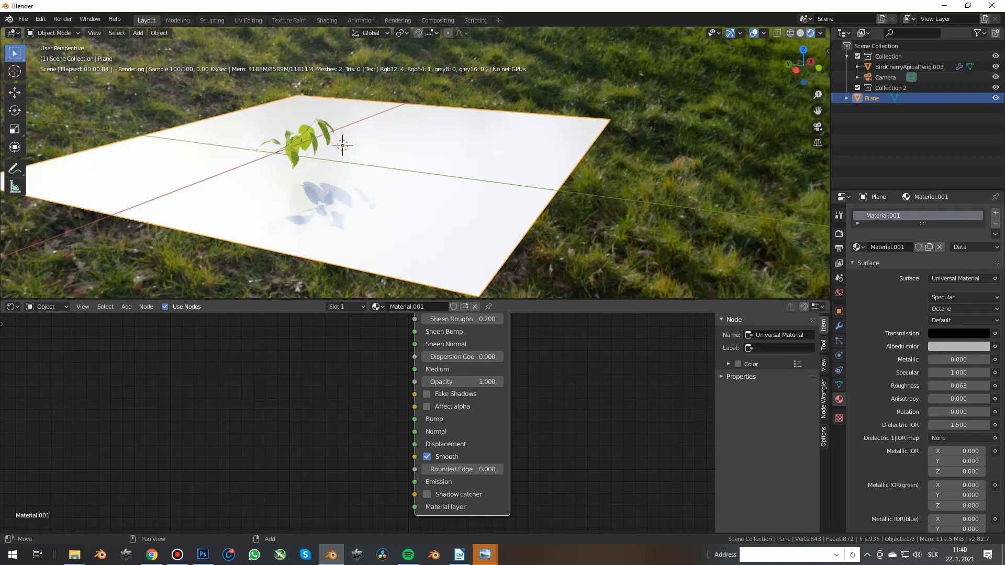
Connect the tc2mbakg_8K_Displacement.jpg texture through a Texture Displacement node to the plane material's Displacement input
{"action": "left_click_drag", "start_coordinate": [148, 397], "coordinate": [148, 399]}
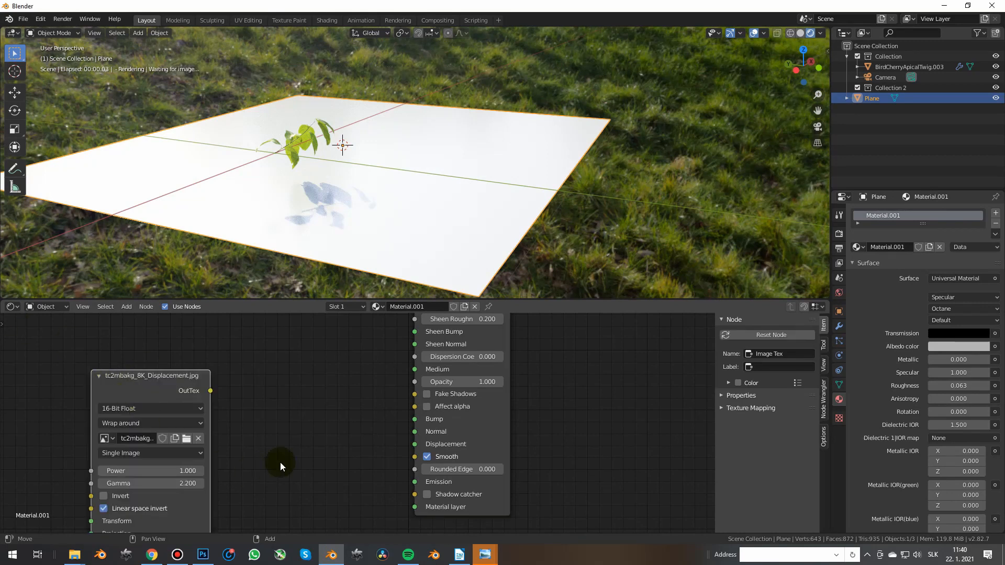
{"action": "left_click", "coordinate": [262, 400]}
{"action": "left_click_drag", "start_coordinate": [209, 391], "coordinate": [260, 467]}
{"action": "left_click_drag", "start_coordinate": [355, 404], "coordinate": [412, 448]}
{"action": "left_click", "coordinate": [492, 294]}
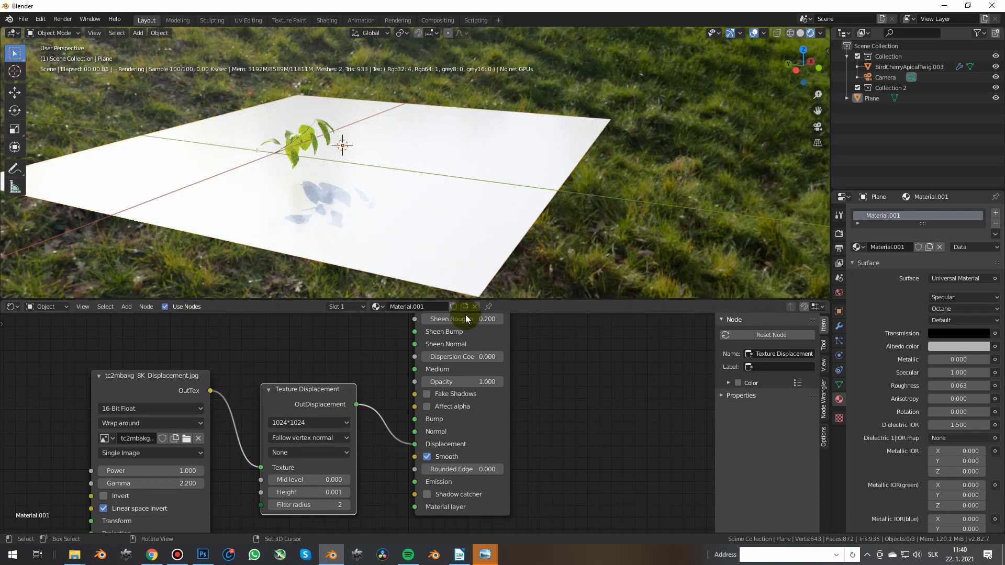
Set the Texture Displacement height to 0.101 and inspect the displaced plane
{"action": "left_click_drag", "start_coordinate": [348, 497], "coordinate": [344, 491]}
{"action": "middle_click_drag", "start_coordinate": [348, 208], "coordinate": [386, 206]}
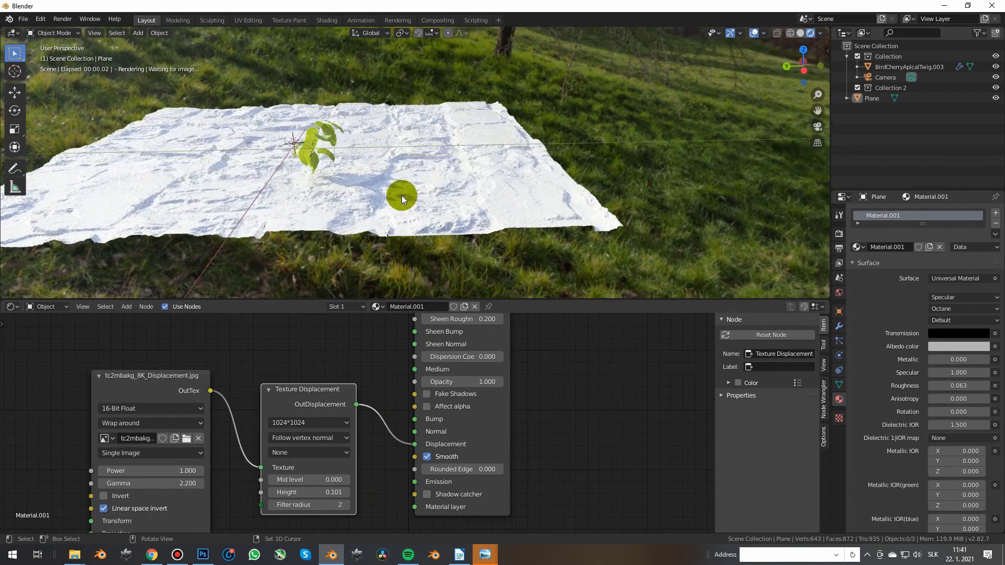
{"action": "scroll", "coordinate": [401, 196], "scroll_direction": "up", "scroll_amount": 3}
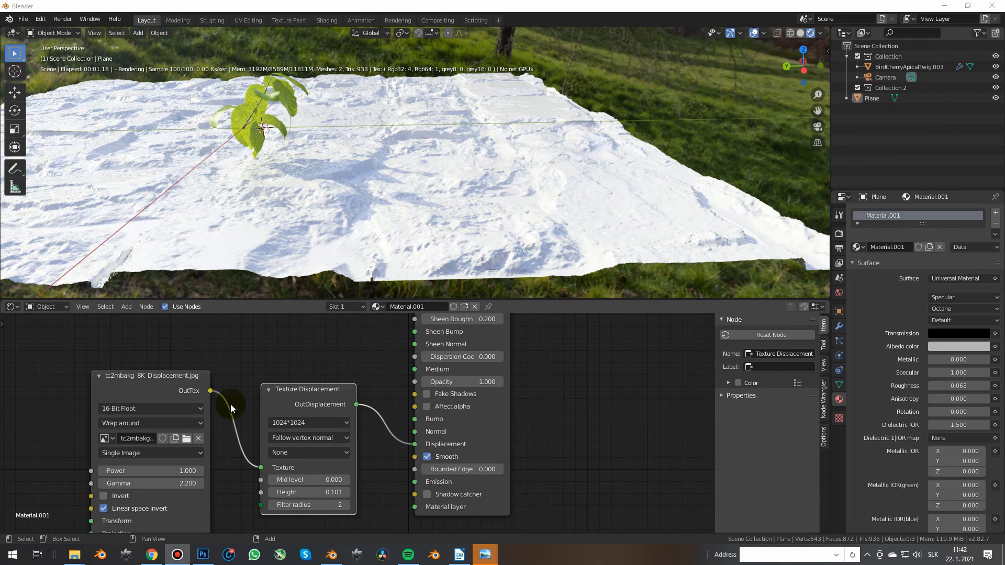
Set the Texture Displacement level of detail to 8192*8192 and inspect the plane's surface up close
{"action": "left_click", "coordinate": [306, 423]}
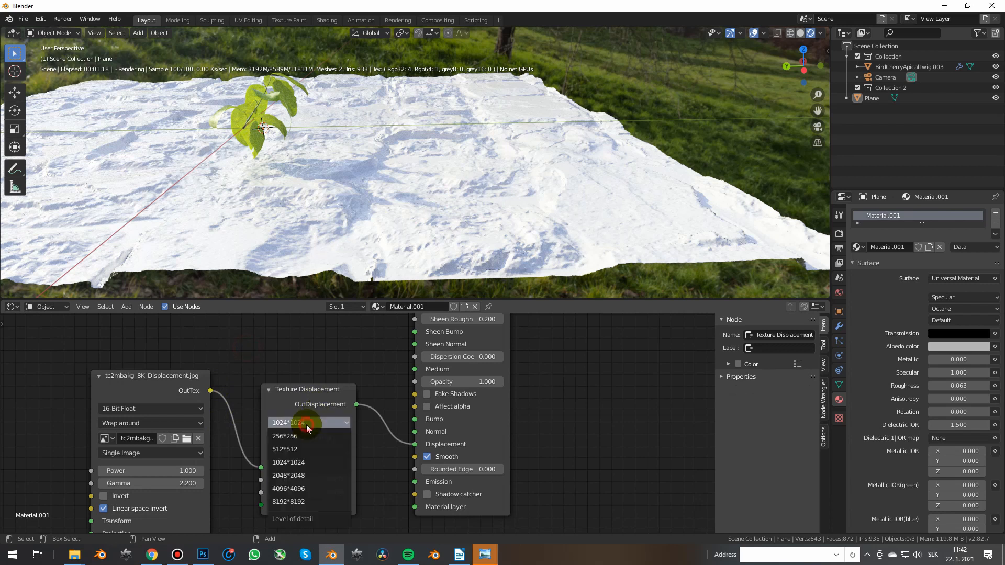
{"action": "left_click", "coordinate": [288, 501]}
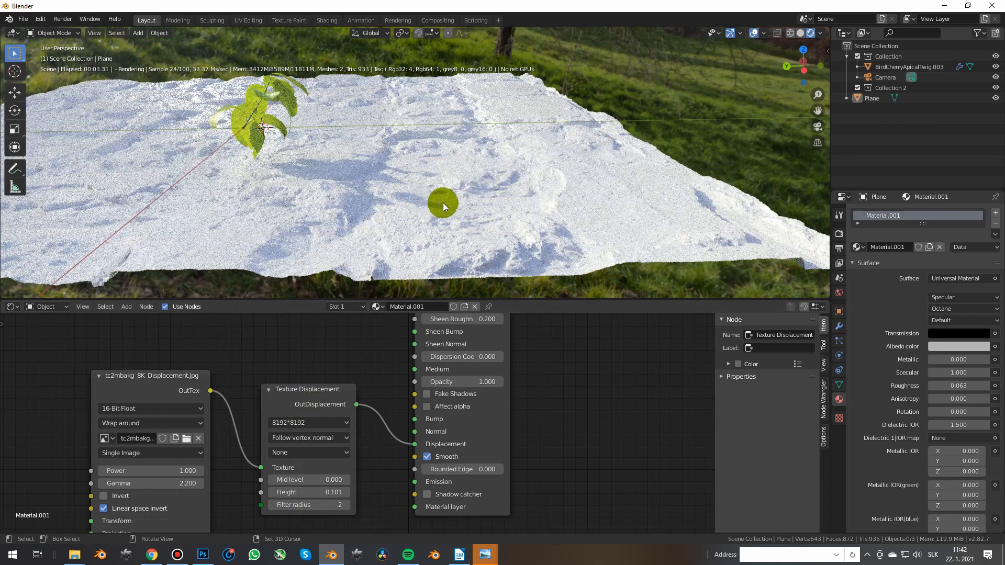
{"action": "scroll", "coordinate": [347, 216], "scroll_direction": "up", "scroll_amount": 6}
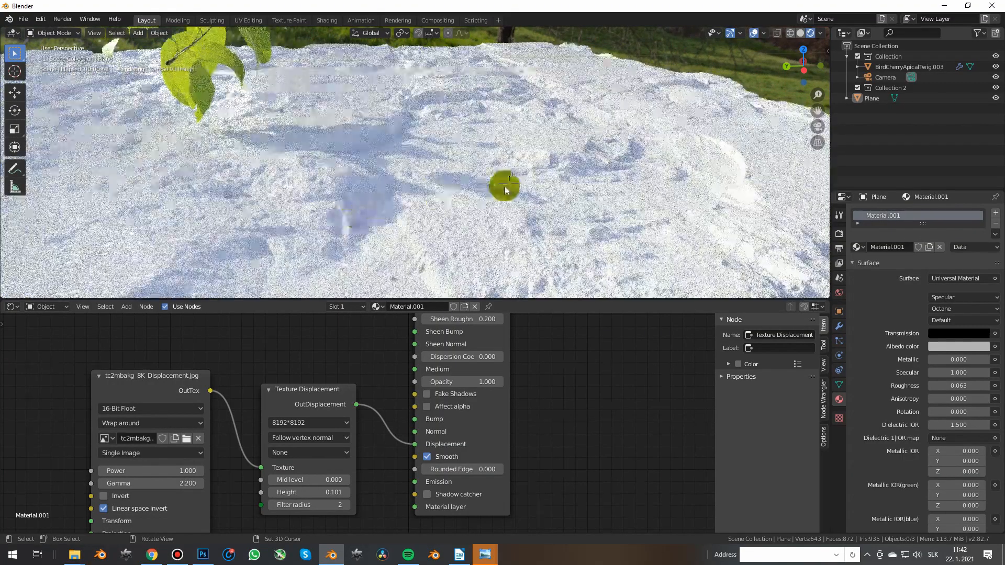
{"action": "scroll", "coordinate": [507, 193], "scroll_direction": "down", "scroll_amount": 5}
{"action": "middle_click_drag", "start_coordinate": [511, 193], "coordinate": [472, 193]}
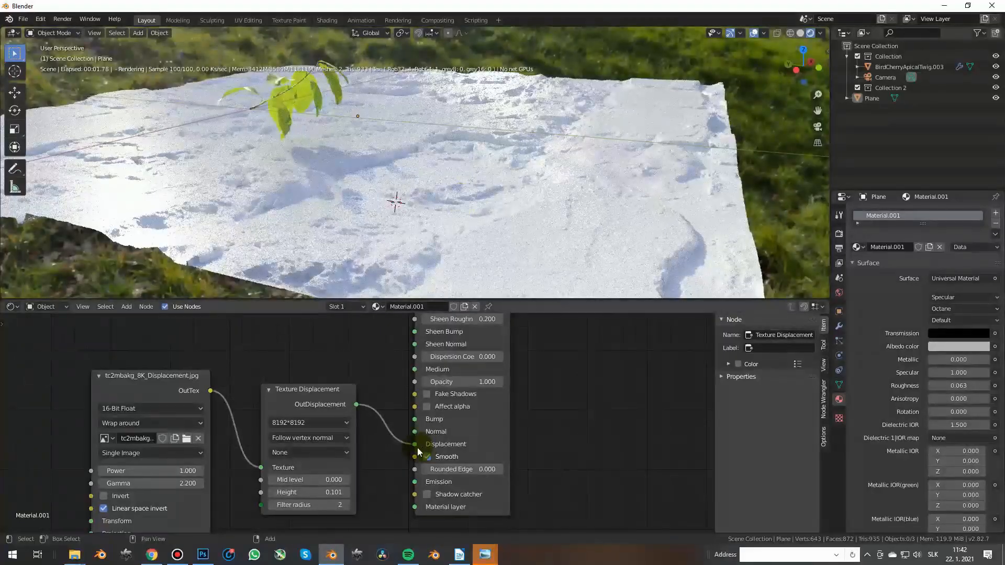
Set the plane's Universal Material to Specular 0 and Roughness 1
{"action": "scroll", "coordinate": [422, 448], "scroll_direction": "down", "scroll_amount": 3}
{"action": "middle_click_drag", "start_coordinate": [448, 372], "coordinate": [434, 422]}
{"action": "scroll", "coordinate": [440, 403], "scroll_direction": "up", "scroll_amount": 6}
{"action": "left_click_drag", "start_coordinate": [410, 401], "coordinate": [448, 417]}
{"action": "middle_click_drag", "start_coordinate": [387, 239], "coordinate": [427, 209]}
{"action": "scroll", "coordinate": [433, 199], "scroll_direction": "up", "scroll_amount": 5}
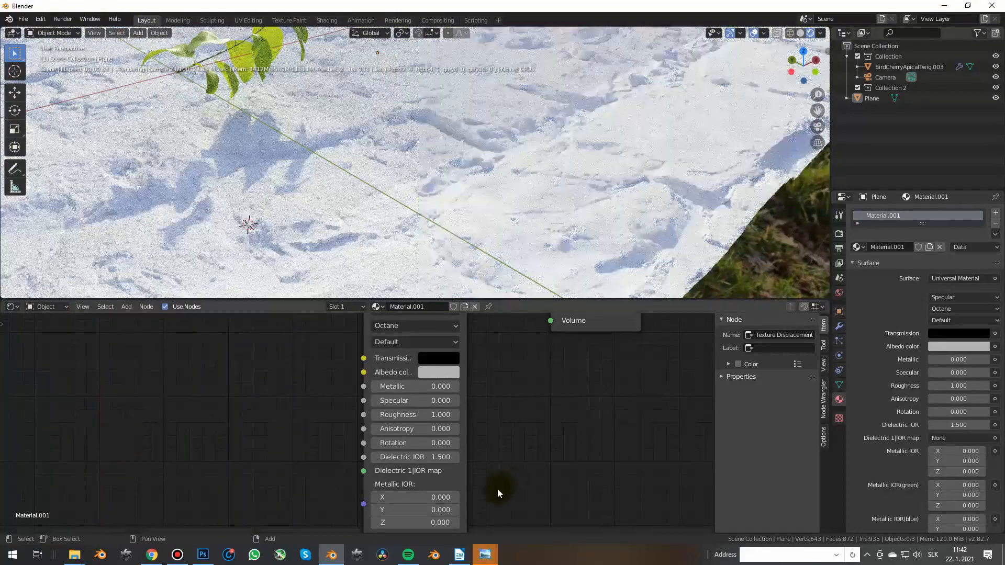
{"action": "scroll", "coordinate": [470, 398], "scroll_direction": "down", "scroll_amount": 6}
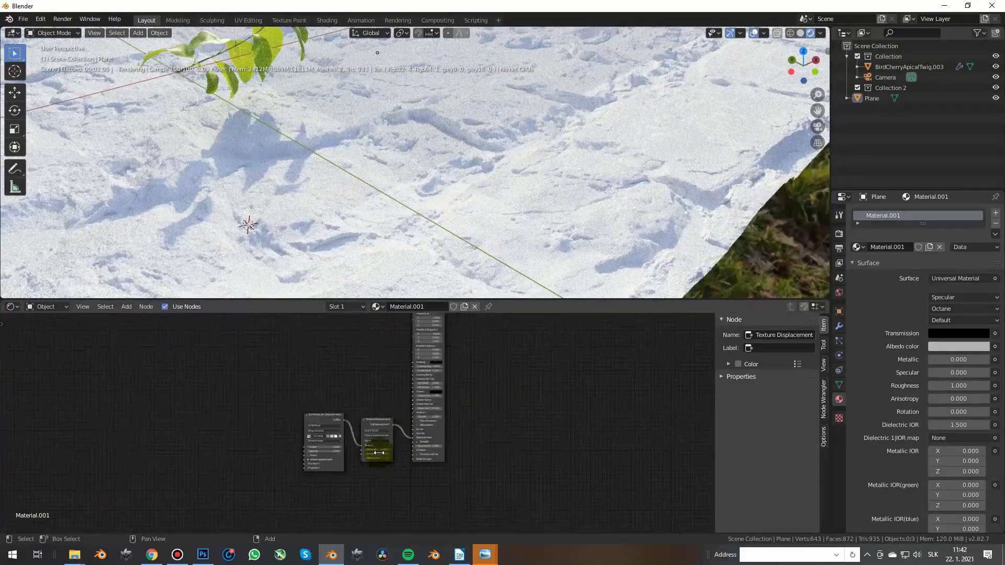
{"action": "scroll", "coordinate": [384, 462], "scroll_direction": "up", "scroll_amount": 3}
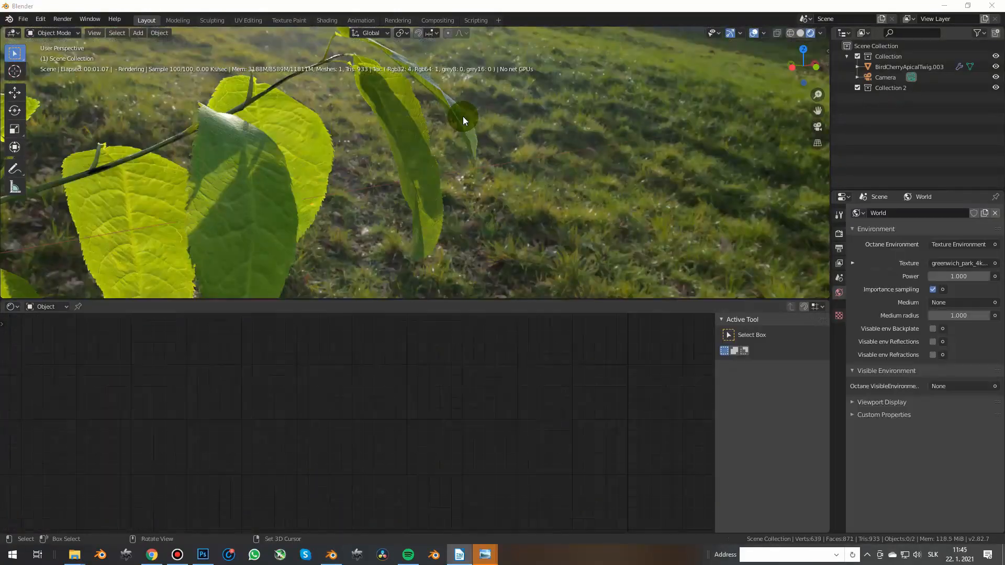
Switch to the Photoshop leaf sheet and set the Brush tool to 12 px for painting on Layer 10
{"action": "middle_click_drag", "start_coordinate": [463, 117], "coordinate": [499, 113]}
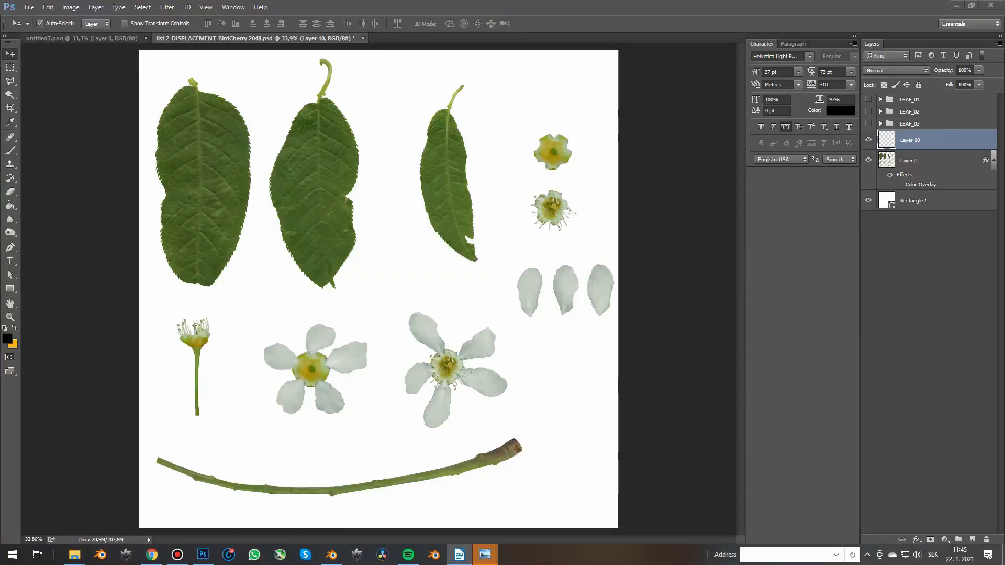
{"action": "left_click", "coordinate": [680, 259]}
{"action": "scroll", "coordinate": [191, 160], "scroll_direction": "up", "scroll_amount": 2, "text": "alt"}
{"action": "left_click_drag", "start_coordinate": [217, 168], "coordinate": [287, 228]}
{"action": "key", "text": "b"}
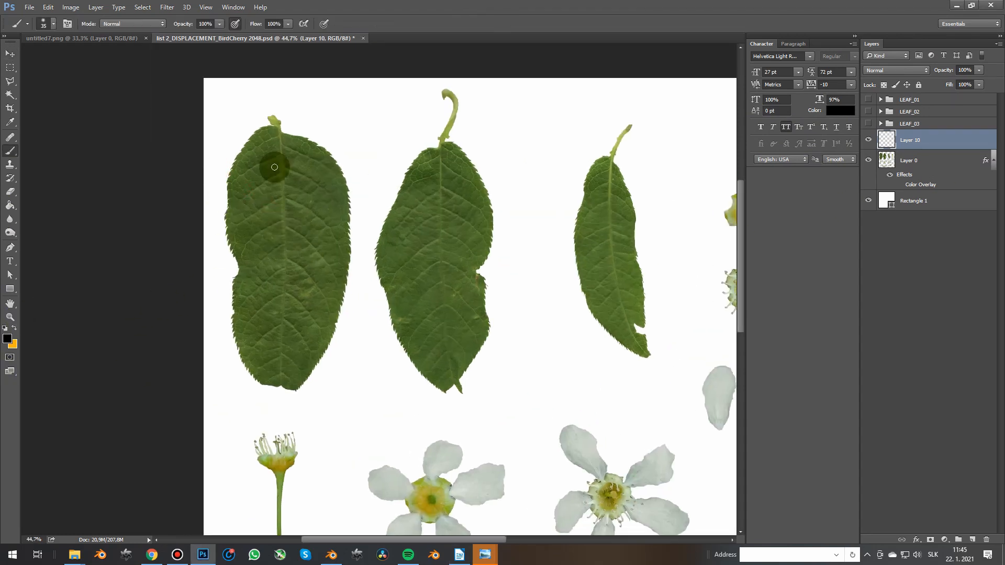
{"action": "scroll", "coordinate": [282, 149], "scroll_direction": "up", "scroll_amount": 3, "text": "alt"}
{"action": "scroll", "coordinate": [278, 131], "scroll_direction": "up", "scroll_amount": 2, "text": "alt"}
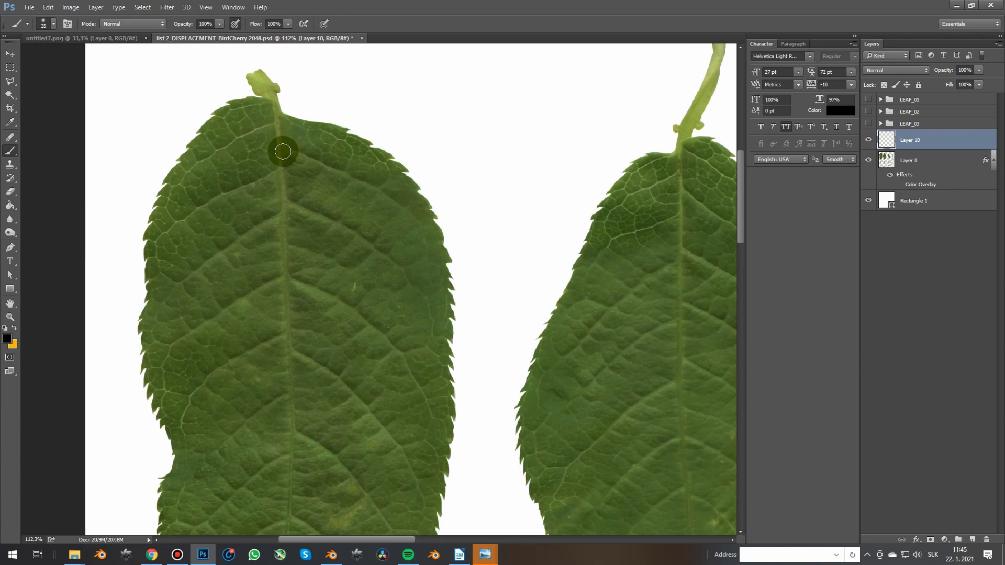
{"action": "right_click", "coordinate": [283, 147]}
{"action": "left_click", "coordinate": [350, 173]}
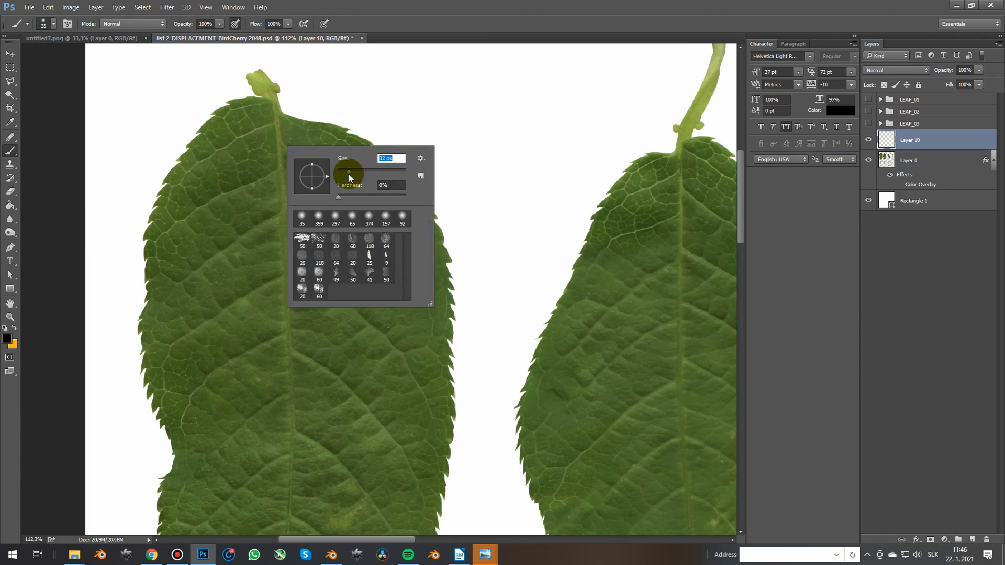
{"action": "type", "text": "12"}
{"action": "key", "text": "Return"}
Paint the first leaf's midrib and side veins in black on Layer 10
{"action": "left_click_drag", "start_coordinate": [274, 112], "coordinate": [295, 398]}
{"action": "scroll", "coordinate": [296, 398], "scroll_direction": "down", "scroll_amount": 5}
{"action": "left_click_drag", "start_coordinate": [292, 169], "coordinate": [292, 314]}
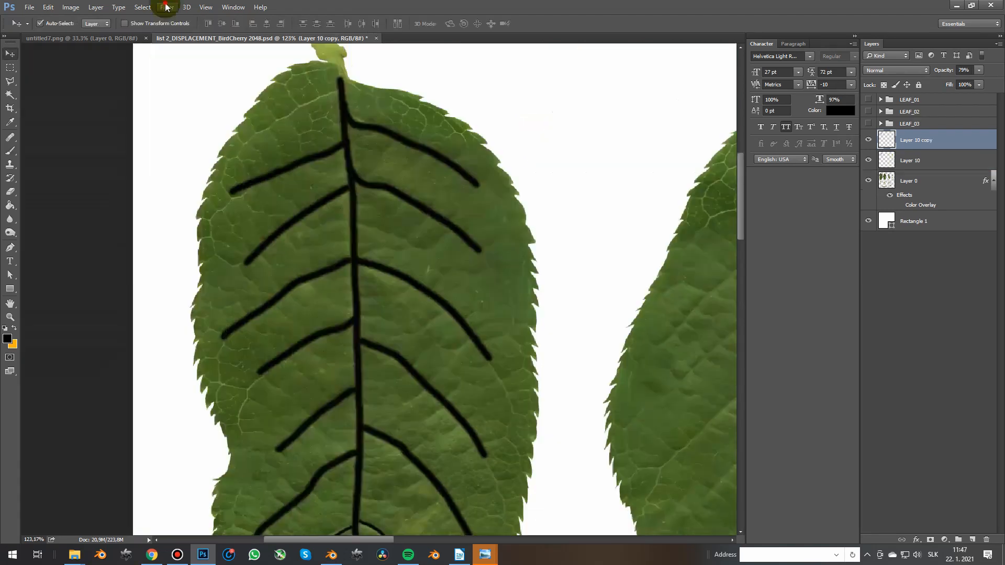
Blur the copied vein layer and duplicate it twice to strengthen the soft veins
{"action": "left_click", "coordinate": [167, 7]}
{"action": "left_click", "coordinate": [331, 152]}
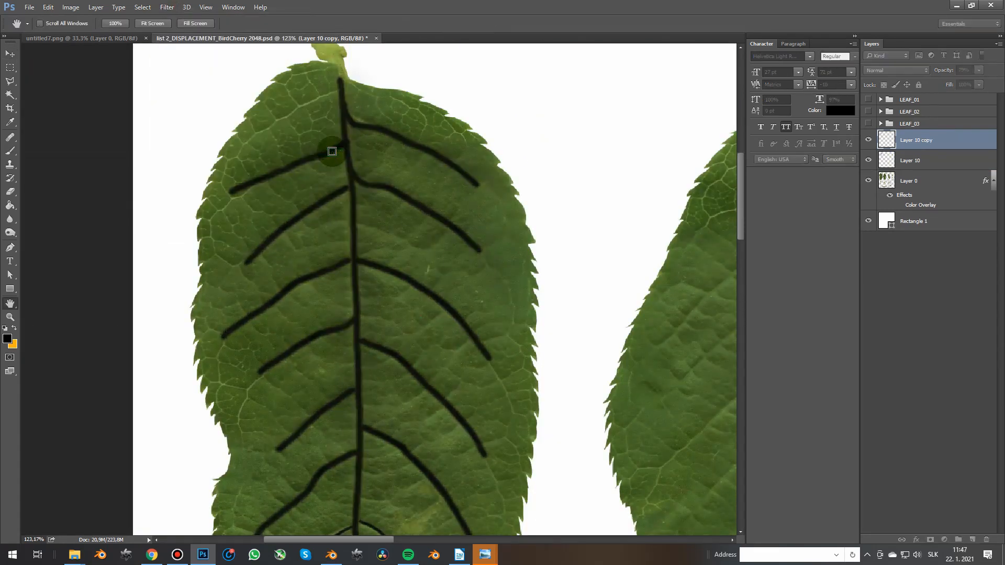
{"action": "key", "text": "v"}
{"action": "key", "text": "ctrl+j"}
{"action": "key", "text": "ctrl+j"}
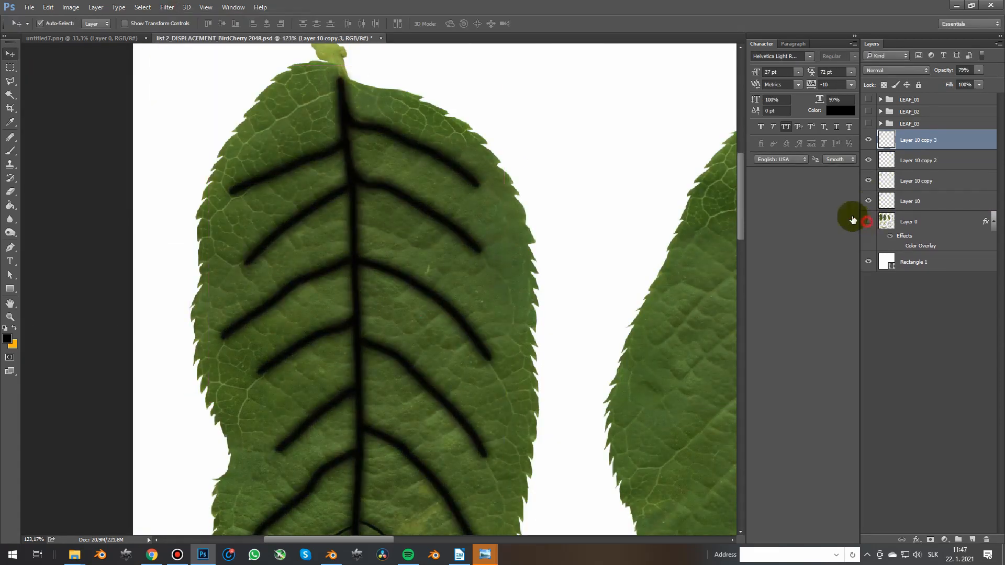
{"action": "left_click", "coordinate": [867, 222]}
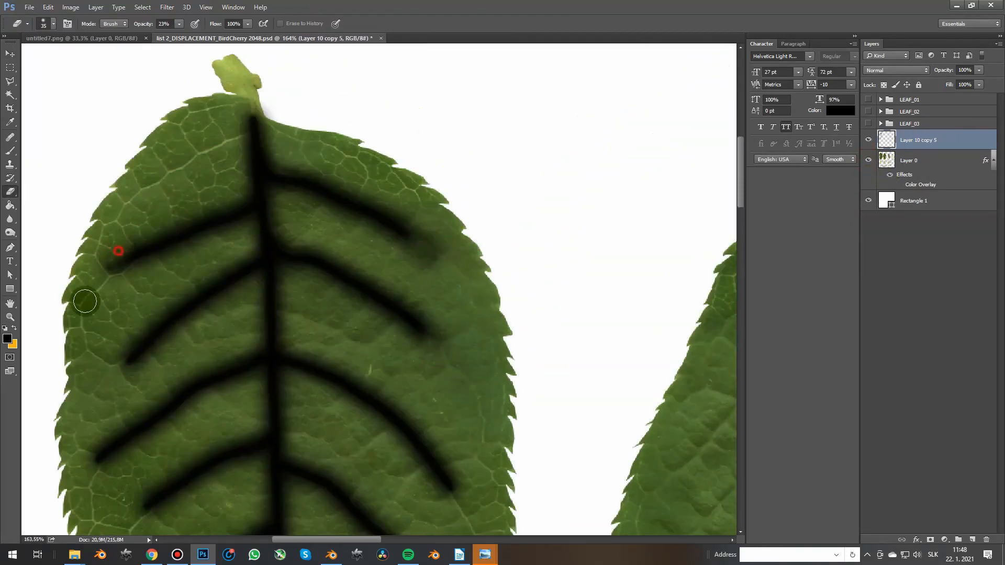
Soften the outer ends of the first leaf's blurred side veins with the Eraser at 23% opacity, enlarging the eraser for the lower veins
{"action": "left_click_drag", "start_coordinate": [123, 234], "coordinate": [112, 265]}
{"action": "scroll", "coordinate": [259, 207], "scroll_direction": "down", "scroll_amount": 3, "text": "alt"}
{"action": "right_click", "coordinate": [344, 333]}
{"action": "left_click_drag", "start_coordinate": [402, 356], "coordinate": [425, 356]}
{"action": "left_click", "coordinate": [381, 266]}
{"action": "left_click", "coordinate": [492, 207]}
{"action": "left_click", "coordinate": [391, 402]}
{"action": "left_click", "coordinate": [150, 387]}
{"action": "left_click", "coordinate": [182, 411]}
{"action": "left_click_drag", "start_coordinate": [240, 438], "coordinate": [262, 265]}
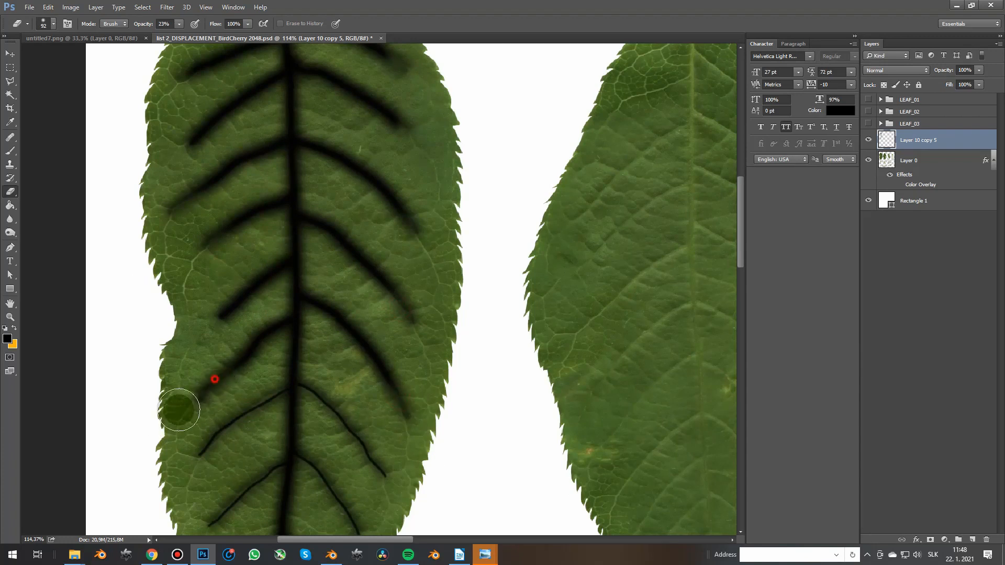
{"action": "scroll", "coordinate": [212, 403], "scroll_direction": "down", "scroll_amount": 3}
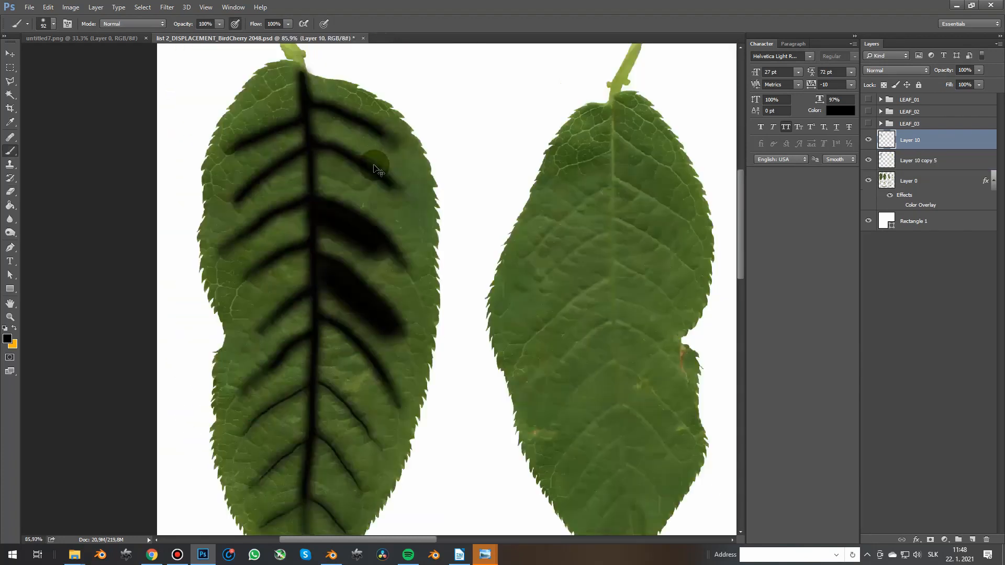
Resize the soft Brush at 0% hardness and paint a broad black stroke near the first leaf's upper veins on Layer 10
{"action": "right_click", "coordinate": [366, 226]}
{"action": "left_click", "coordinate": [473, 238]}
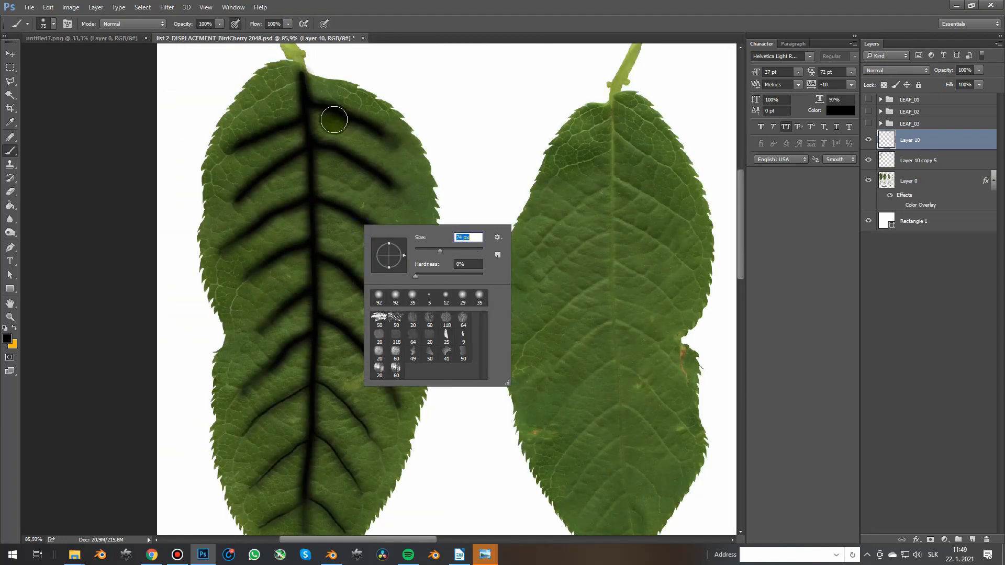
{"action": "left_click_drag", "start_coordinate": [321, 112], "coordinate": [363, 171]}
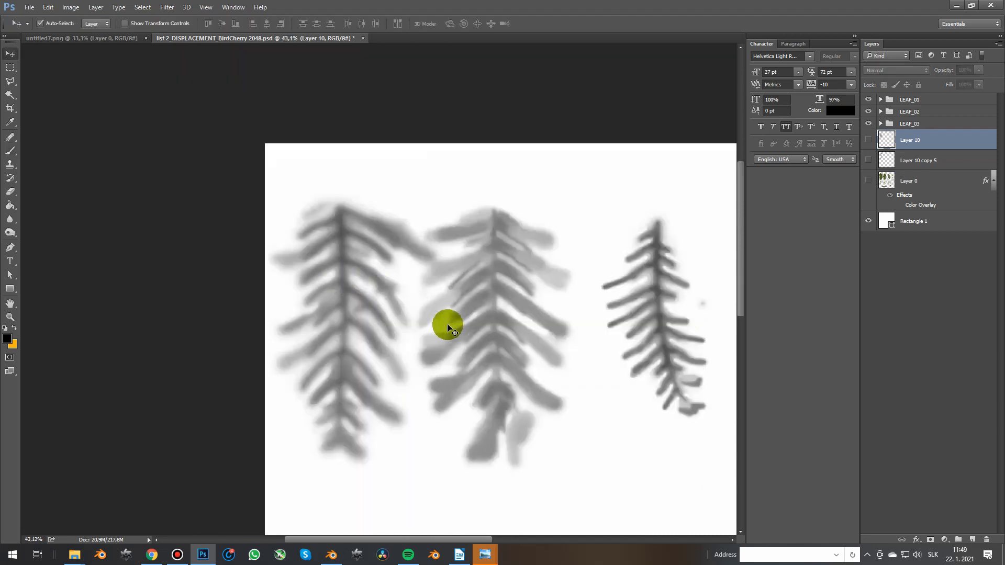
{"action": "scroll", "coordinate": [579, 328], "scroll_direction": "up", "scroll_amount": 2, "text": "alt"}
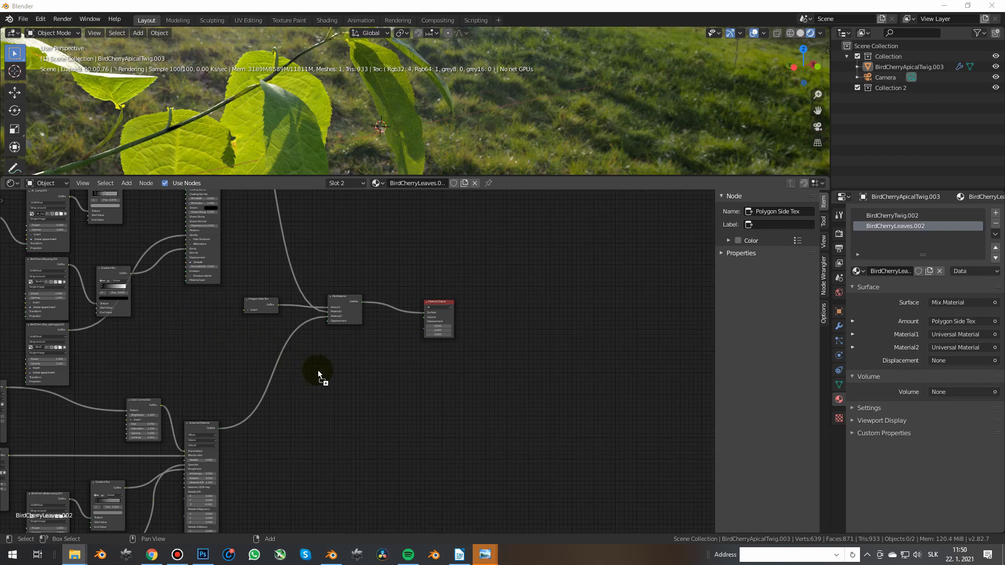
In Blender, add the BirdCherry displacement image to the leaf material and connect it through a Texture Displacement node to Mix Material's Displacement
{"action": "left_click_drag", "start_coordinate": [322, 370], "coordinate": [321, 368]}
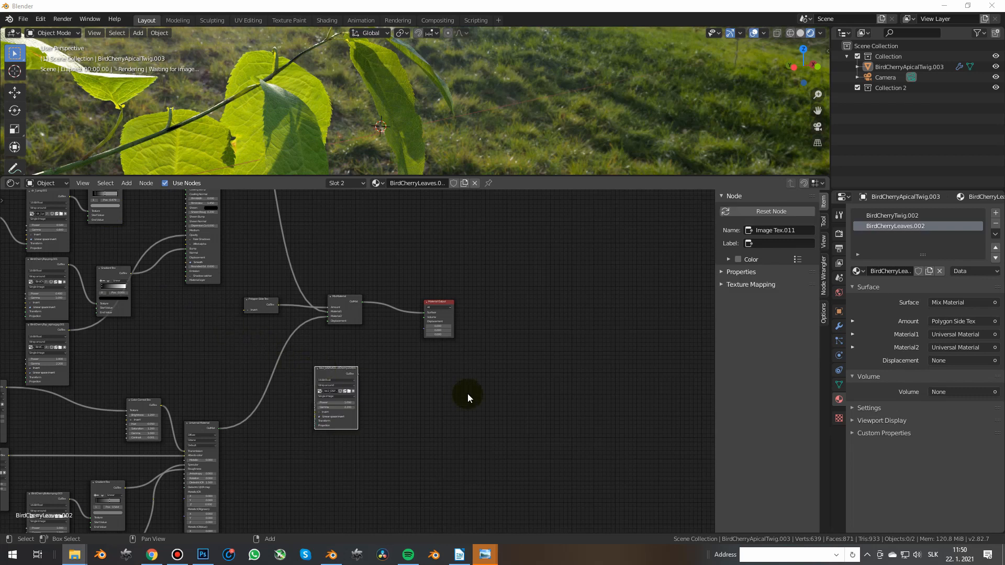
{"action": "scroll", "coordinate": [390, 374], "scroll_direction": "up", "scroll_amount": 3}
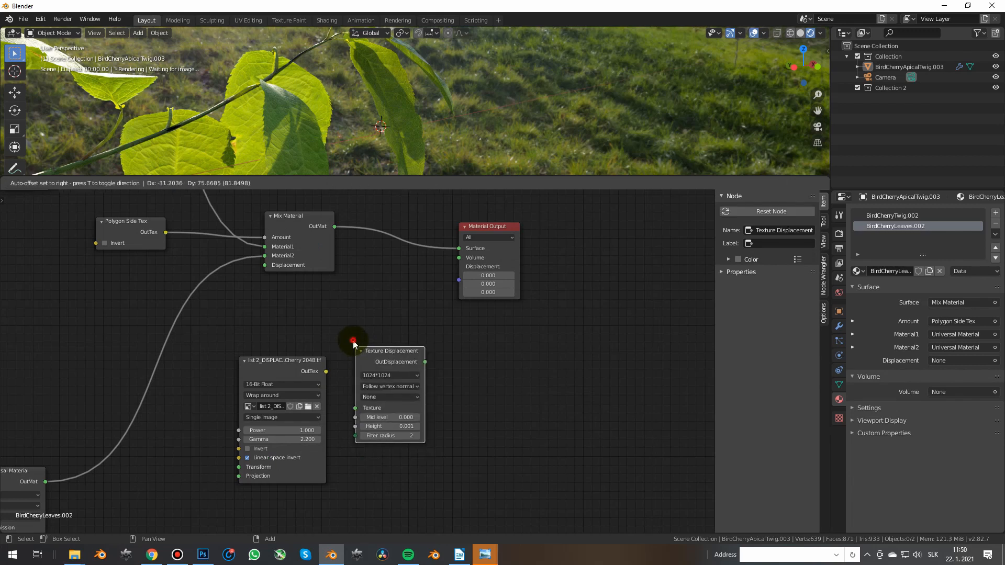
{"action": "left_click", "coordinate": [349, 345]}
{"action": "scroll", "coordinate": [342, 371], "scroll_direction": "up", "scroll_amount": 2}
{"action": "left_click_drag", "start_coordinate": [323, 373], "coordinate": [358, 413]}
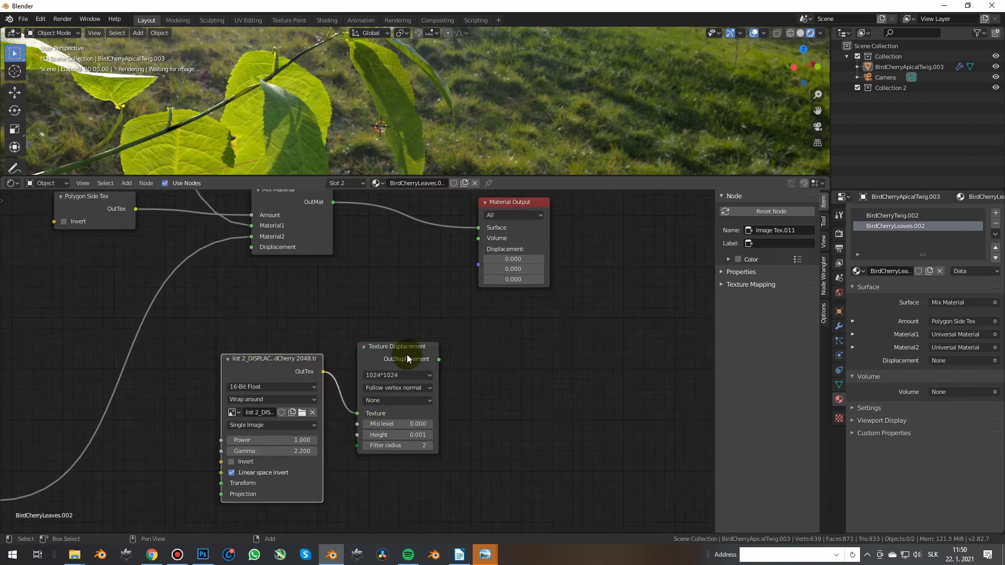
{"action": "left_click_drag", "start_coordinate": [440, 359], "coordinate": [252, 248]}
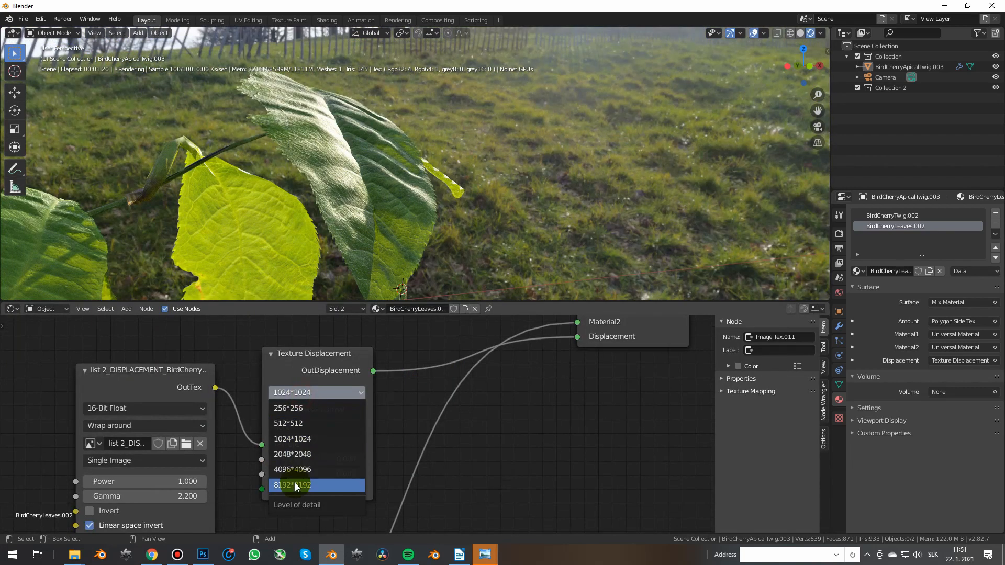
Set the Texture Displacement's level of detail to 4096*4096 and its direction to Follow smoothed normal
{"action": "left_click", "coordinate": [294, 469]}
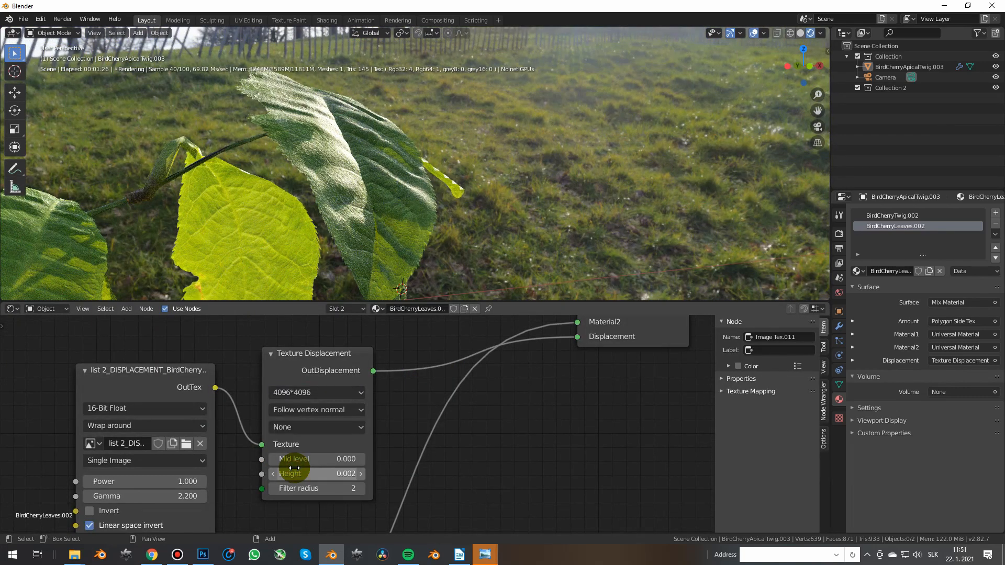
{"action": "left_click", "coordinate": [299, 410]}
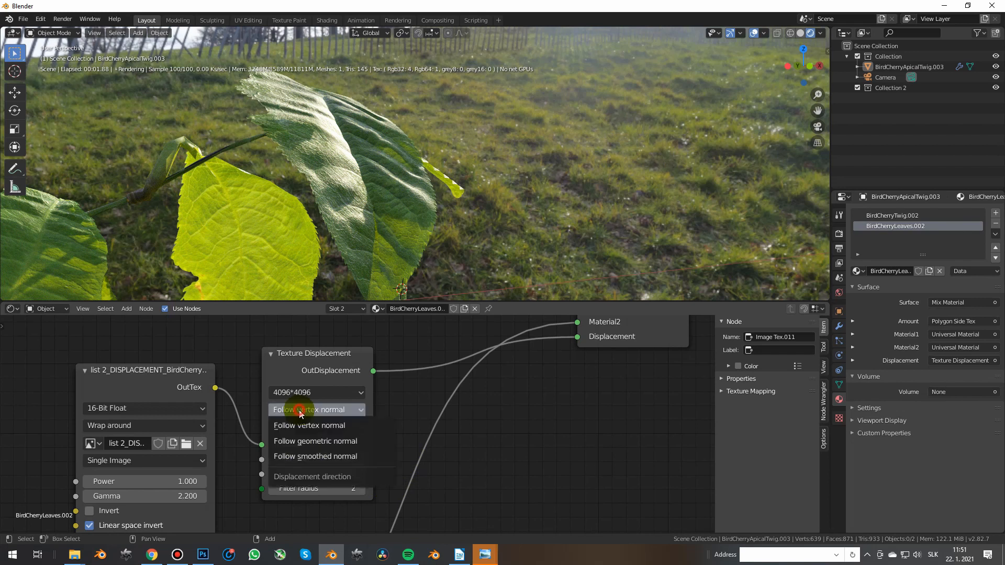
{"action": "left_click", "coordinate": [313, 456]}
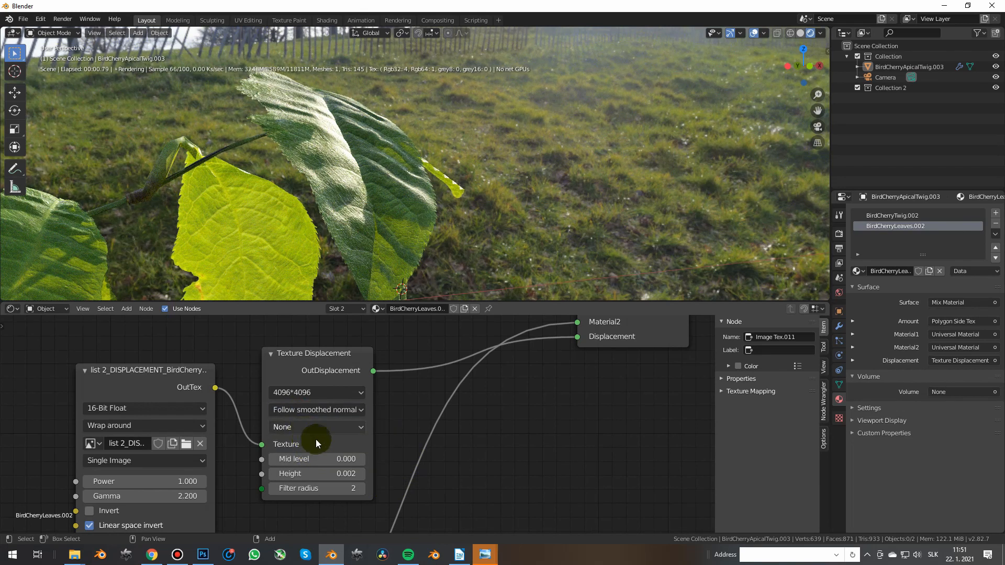
Try a Texture Displacement height of 0.02, and reduce it to 0.002 for the leaf veins
{"action": "scroll", "coordinate": [308, 421], "scroll_direction": "down", "scroll_amount": 4}
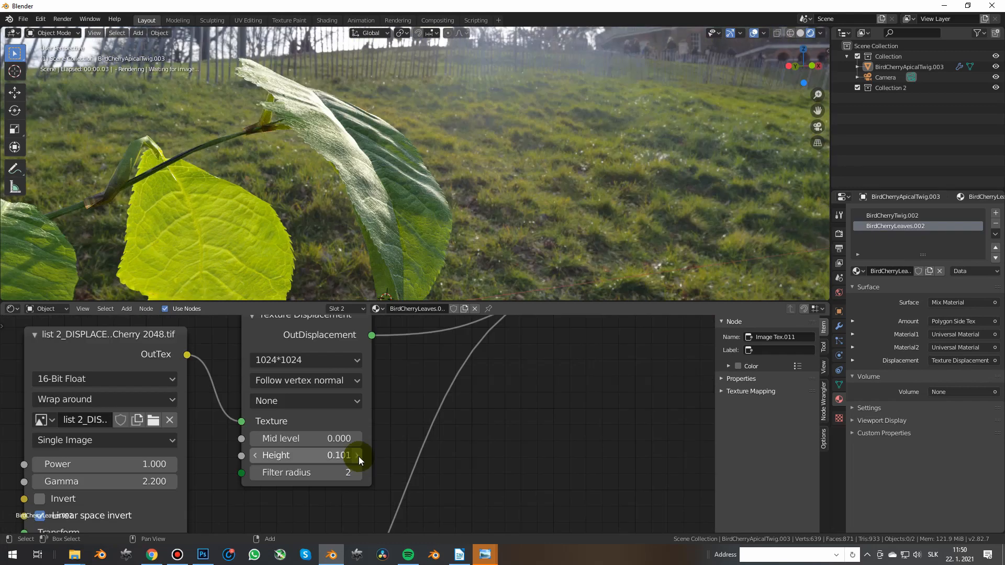
{"action": "left_click", "coordinate": [359, 456]}
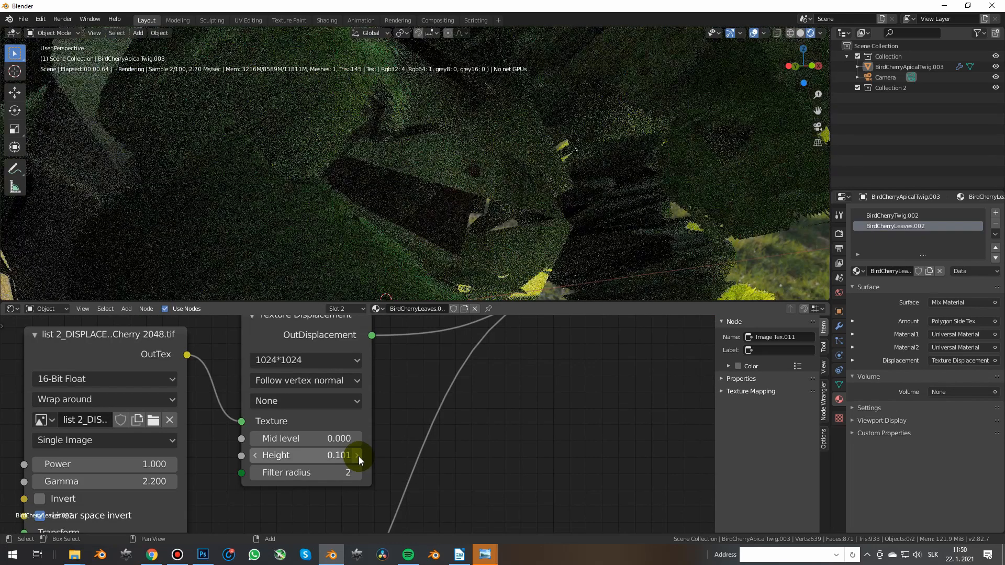
{"action": "left_click", "coordinate": [325, 456]}
{"action": "type", "text": "0.02"}
{"action": "key", "text": "Return"}
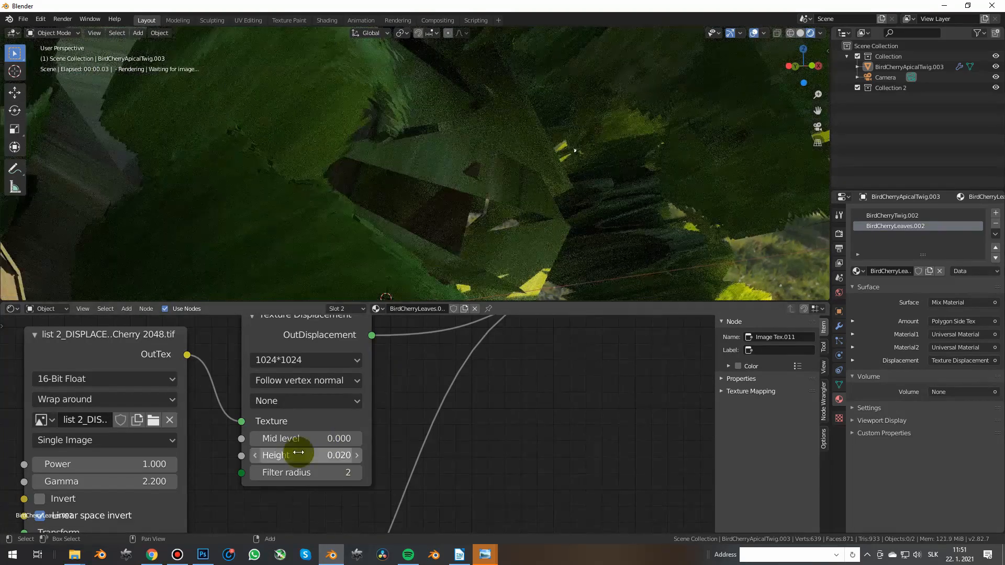
{"action": "left_click", "coordinate": [330, 455]}
{"action": "type", "text": "0.002"}
{"action": "key", "text": "Return"}
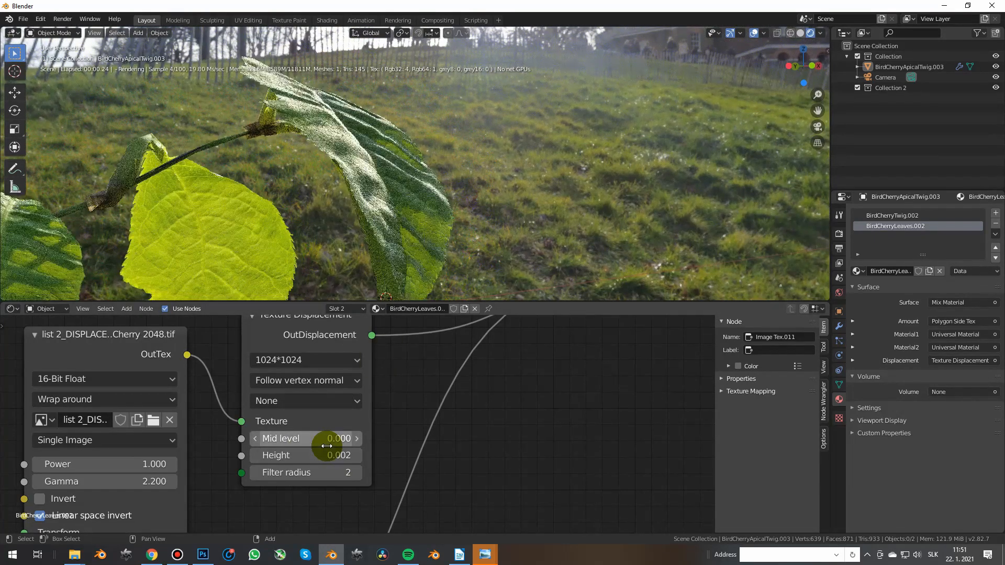
{"action": "middle_click_drag", "start_coordinate": [455, 194], "coordinate": [442, 194]}
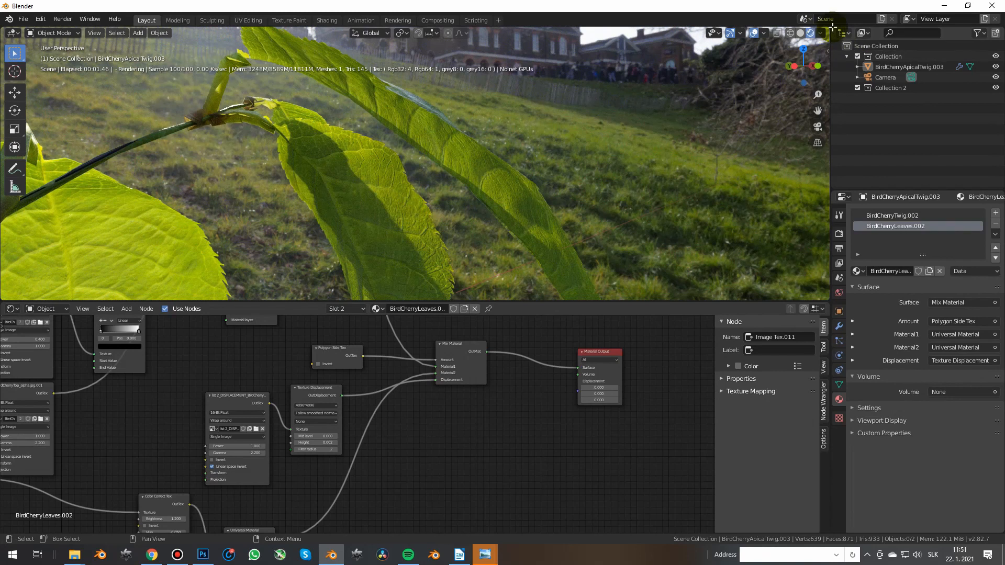
Split the 3D viewport and copy the BirdCherryLeaves.002 node network into a new material in a third slot on the twig
{"action": "left_click_drag", "start_coordinate": [829, 26], "coordinate": [406, 105]}
{"action": "left_click", "coordinate": [995, 213]}
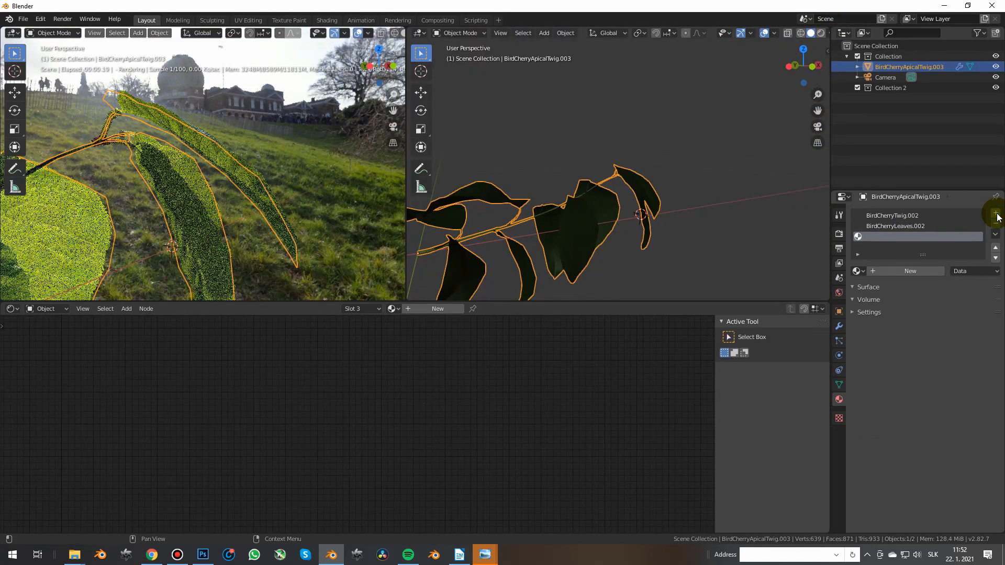
{"action": "left_click", "coordinate": [924, 272]}
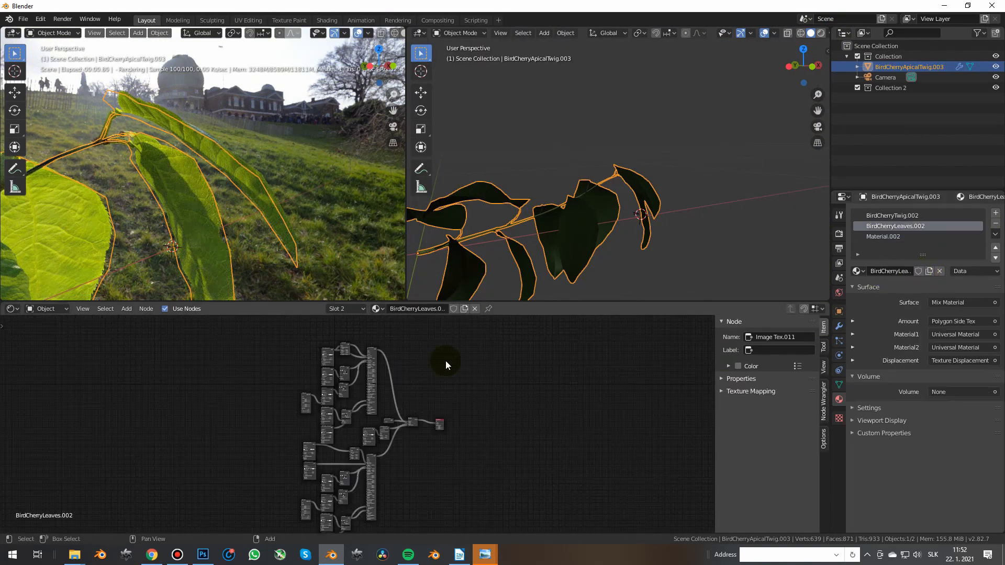
{"action": "key", "text": "a"}
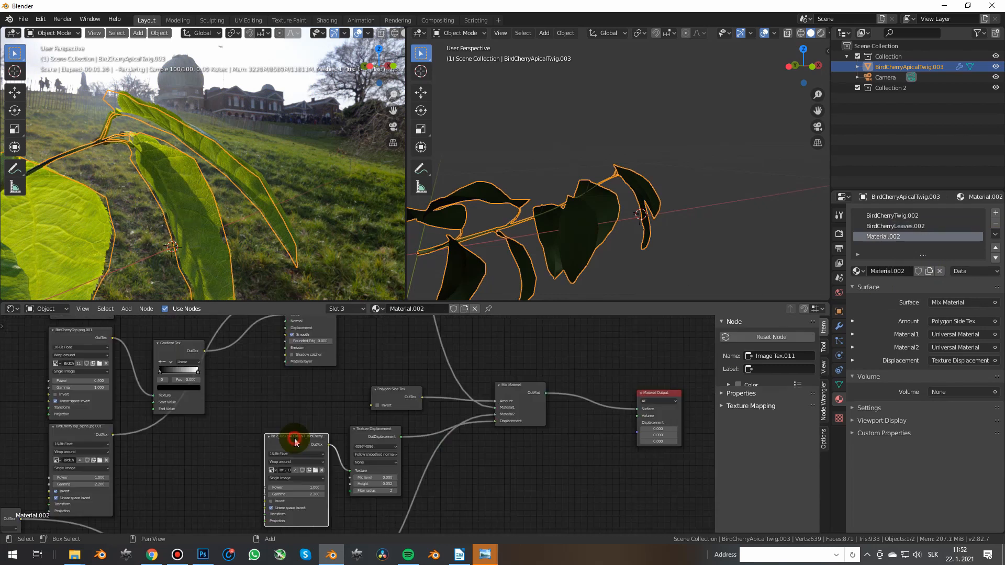
{"action": "left_click_drag", "start_coordinate": [291, 442], "coordinate": [376, 426]}
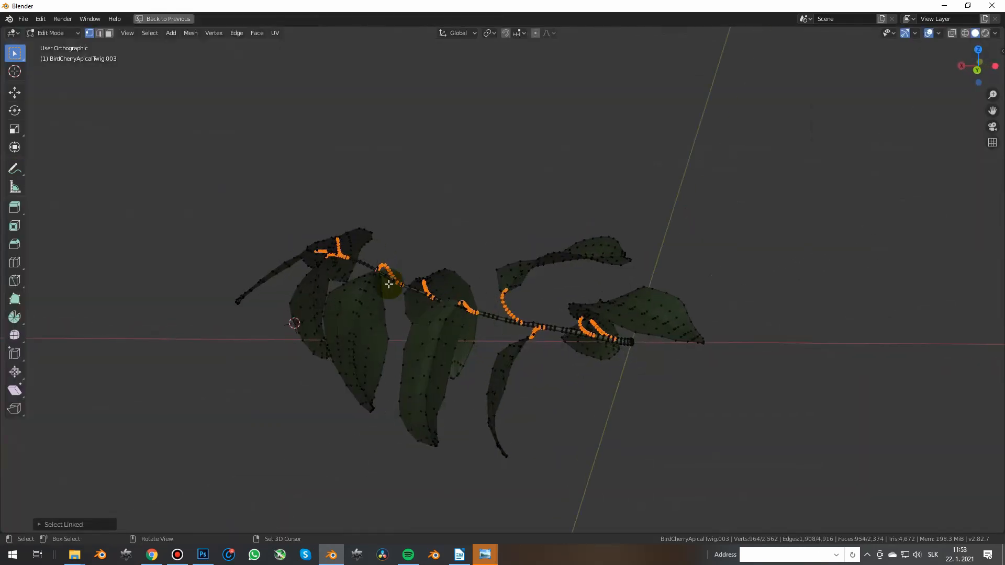
Inspect the selected leaf stalks in the twig mesh and the rendered leaves from several angles
{"action": "scroll", "coordinate": [308, 227], "scroll_direction": "up", "scroll_amount": 5}
{"action": "scroll", "coordinate": [287, 207], "scroll_direction": "down", "scroll_amount": 3}
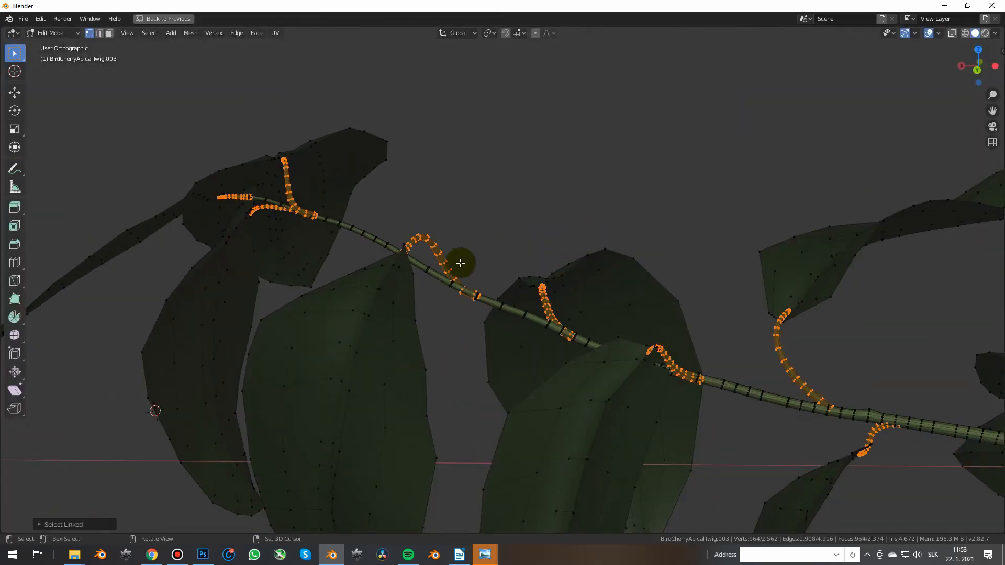
{"action": "left_click", "coordinate": [875, 271]}
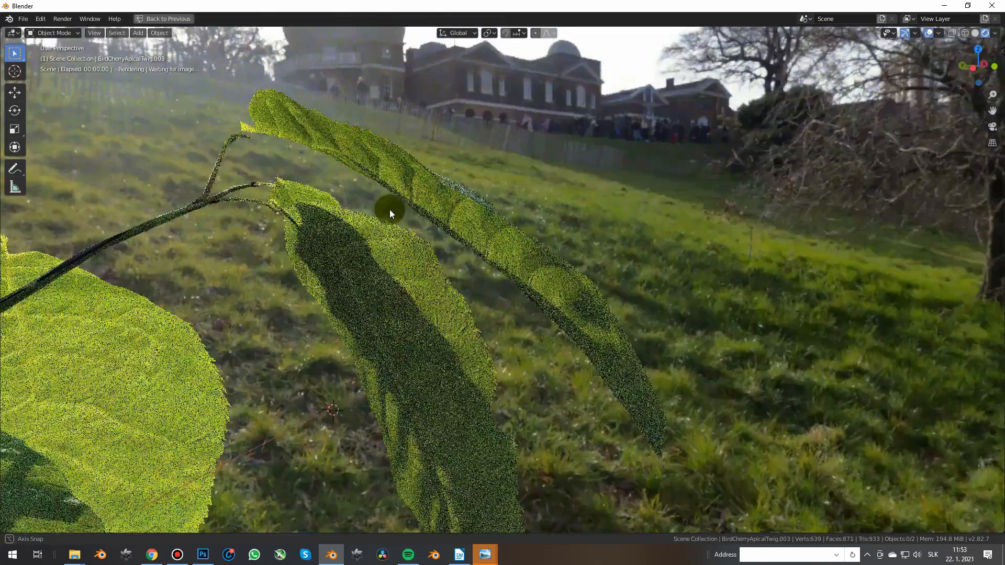
{"action": "middle_click_drag", "start_coordinate": [389, 209], "coordinate": [634, 237]}
{"action": "middle_click_drag", "start_coordinate": [502, 269], "coordinate": [413, 316]}
{"action": "scroll", "coordinate": [413, 316], "scroll_direction": "up", "scroll_amount": 4}
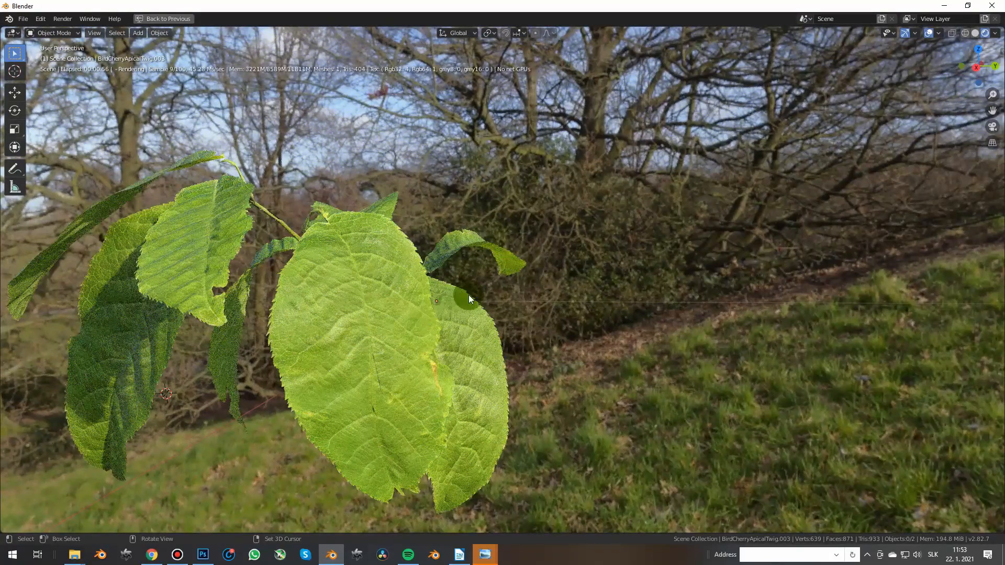
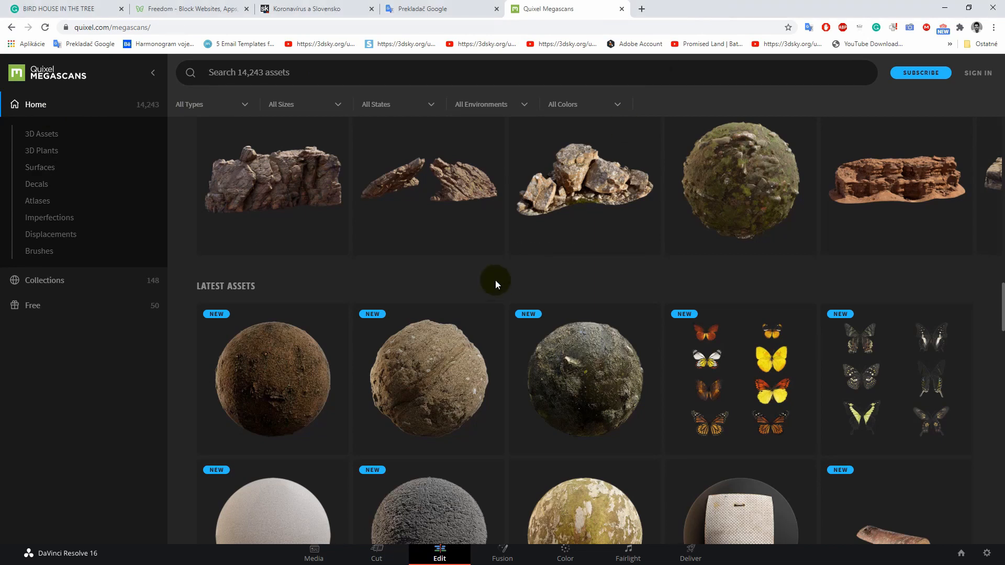
Browse the latest assets in the Quixel Megascans library
{"action": "scroll", "coordinate": [495, 284], "scroll_direction": "down", "scroll_amount": 4}
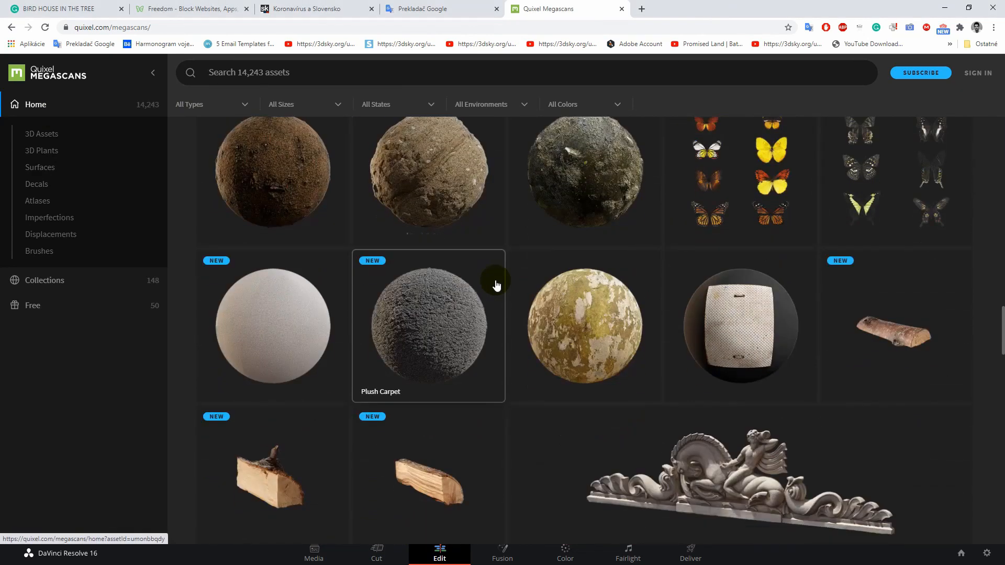
{"action": "scroll", "coordinate": [496, 284], "scroll_direction": "down", "scroll_amount": 5}
{"action": "scroll", "coordinate": [496, 284], "scroll_direction": "down", "scroll_amount": 3}
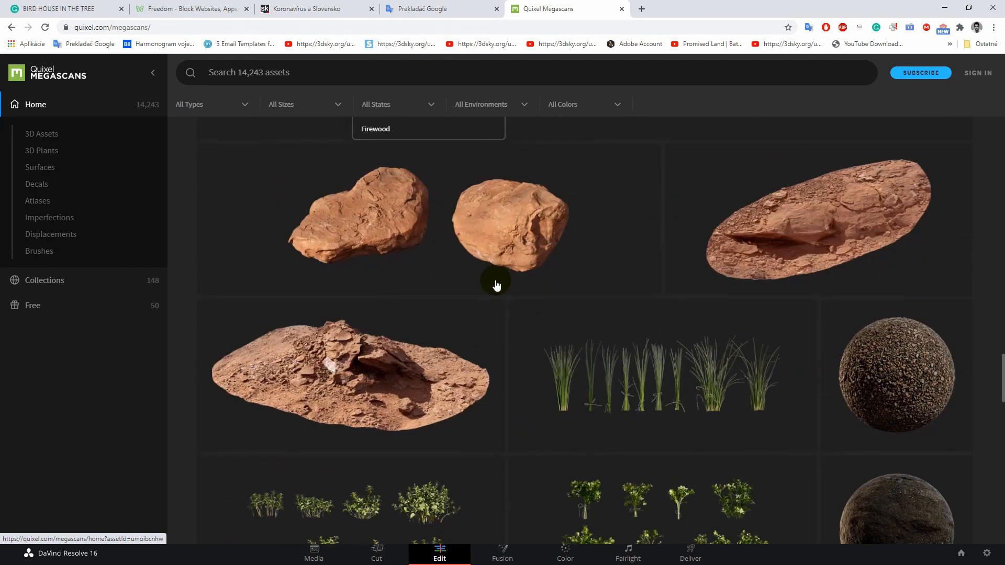
{"action": "scroll", "coordinate": [496, 284], "scroll_direction": "down", "scroll_amount": 3}
{"action": "scroll", "coordinate": [496, 284], "scroll_direction": "down", "scroll_amount": 7}
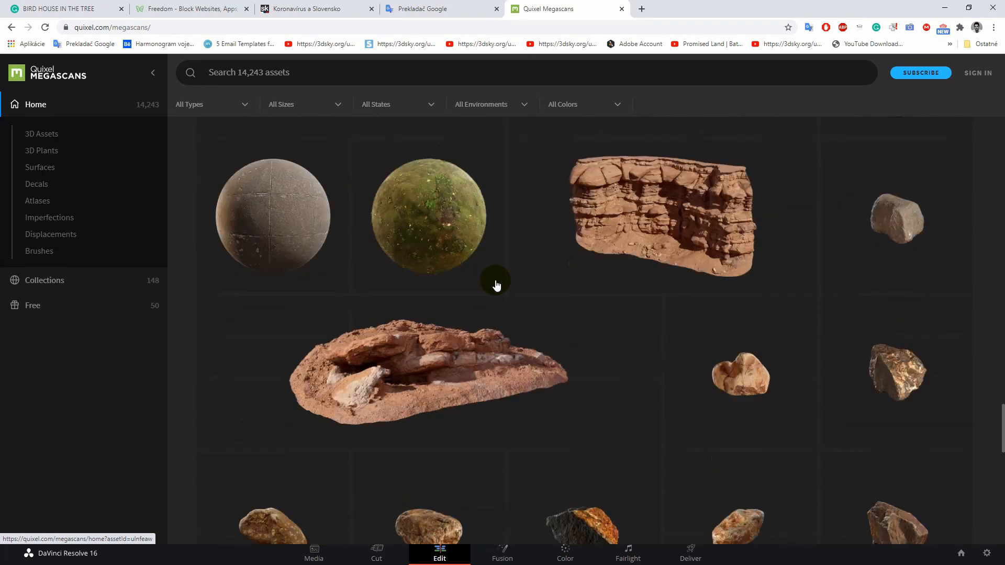
{"action": "scroll", "coordinate": [496, 284], "scroll_direction": "down", "scroll_amount": 6}
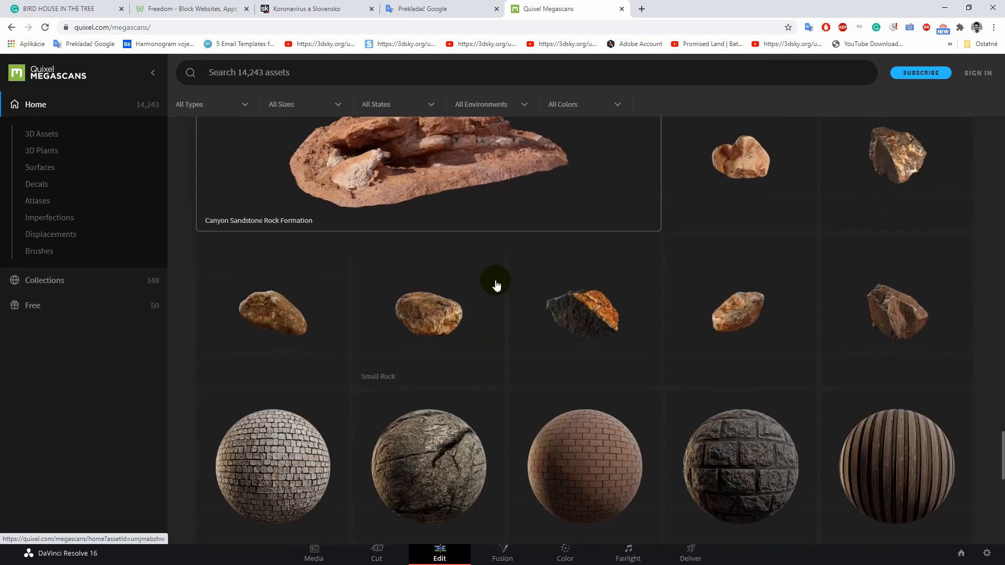
{"action": "scroll", "coordinate": [496, 284], "scroll_direction": "down", "scroll_amount": 8}
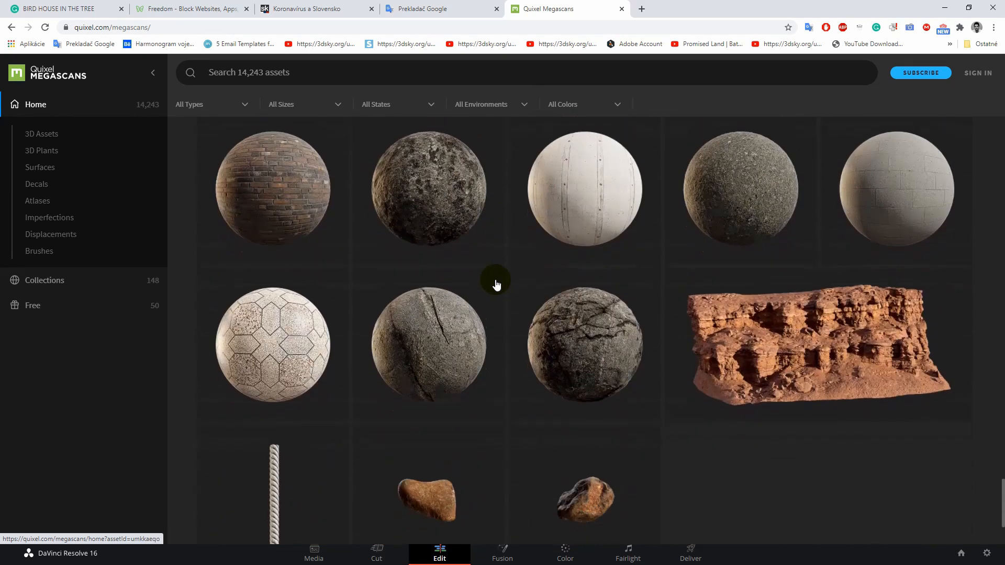
{"action": "scroll", "coordinate": [496, 284], "scroll_direction": "down", "scroll_amount": 5}
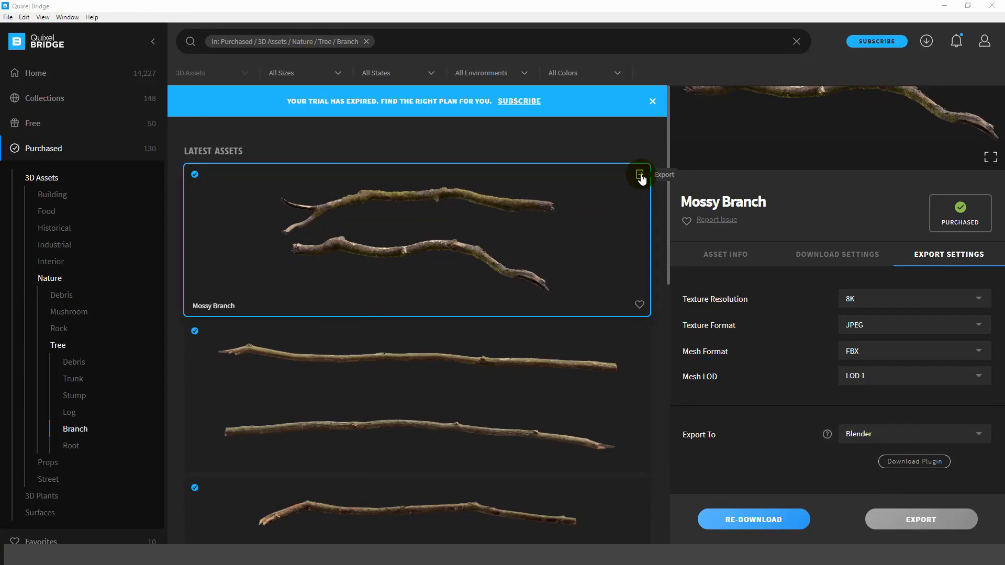
Export the Mossy Branch asset from Quixel Bridge to Blender and open the branch mesh in Edit Mode
{"action": "left_click", "coordinate": [640, 176]}
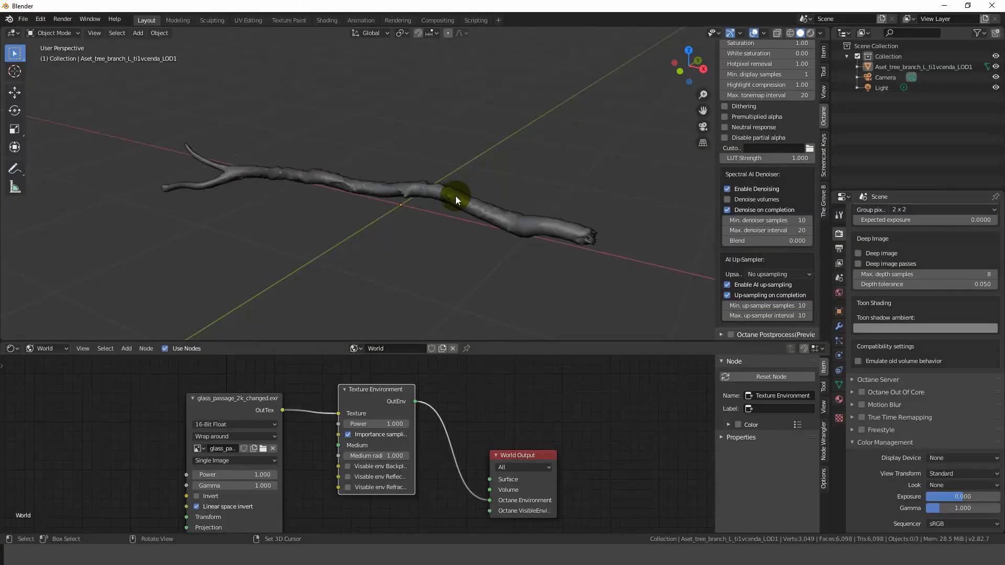
{"action": "left_click", "coordinate": [455, 196]}
{"action": "key", "text": "Tab"}
{"action": "scroll", "coordinate": [471, 212], "scroll_direction": "up", "scroll_amount": 5}
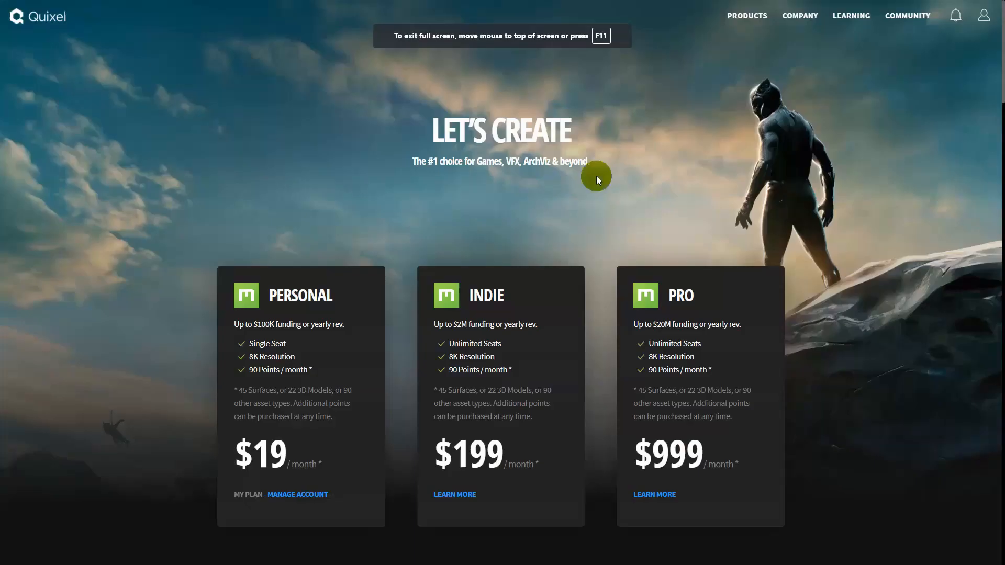
Review the Personal, Indie and Pro subscription plans on the Quixel website
{"action": "scroll", "coordinate": [210, 142], "scroll_direction": "down", "scroll_amount": 2}
{"action": "scroll", "coordinate": [210, 140], "scroll_direction": "up", "scroll_amount": 2}
{"action": "scroll", "coordinate": [218, 107], "scroll_direction": "down", "scroll_amount": 2}
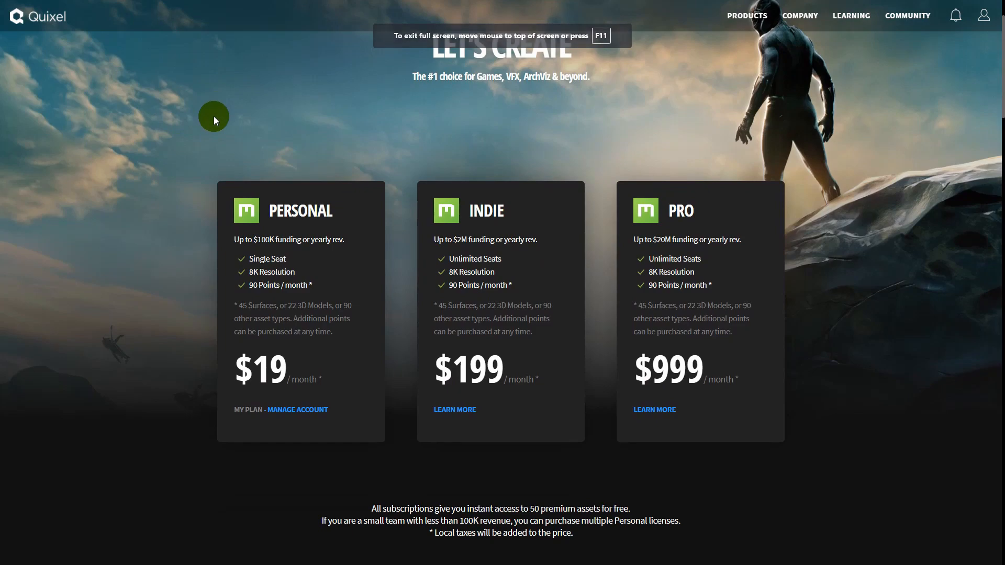
{"action": "scroll", "coordinate": [213, 118], "scroll_direction": "down", "scroll_amount": 2}
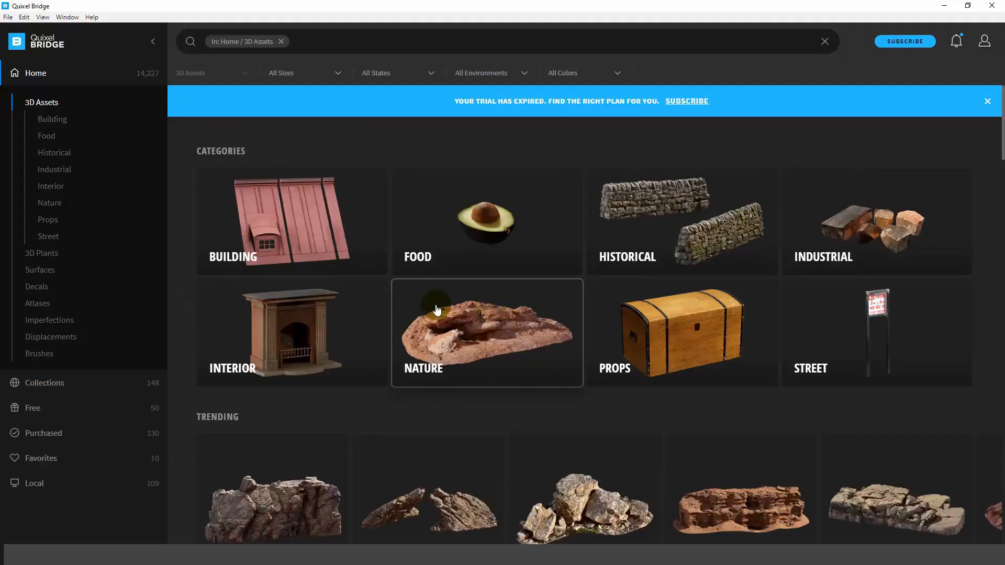
Browse the purchased Quixel assets down to 3D Assets / Nature / Tree / Branch
{"action": "left_click", "coordinate": [43, 434]}
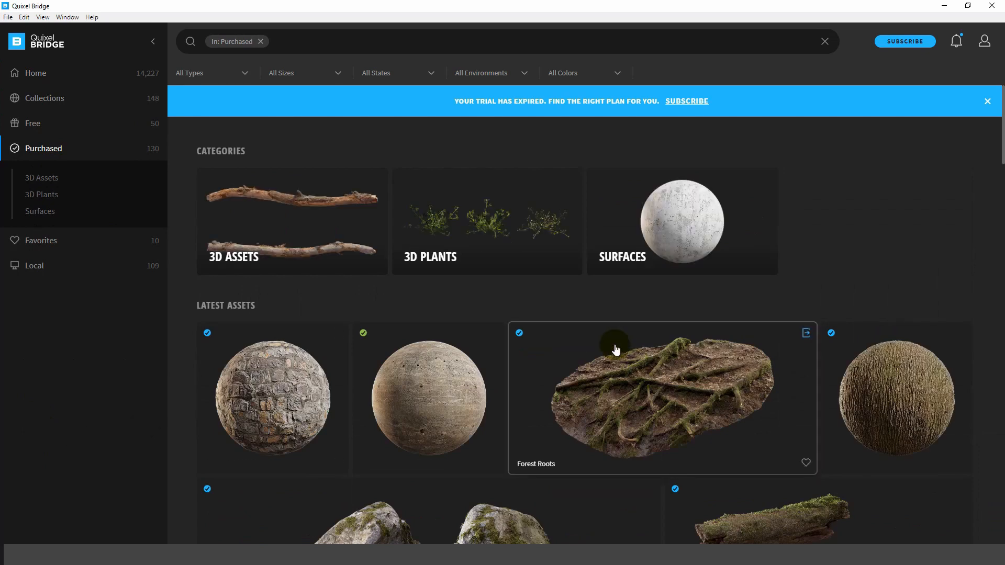
{"action": "left_click", "coordinate": [322, 209]}
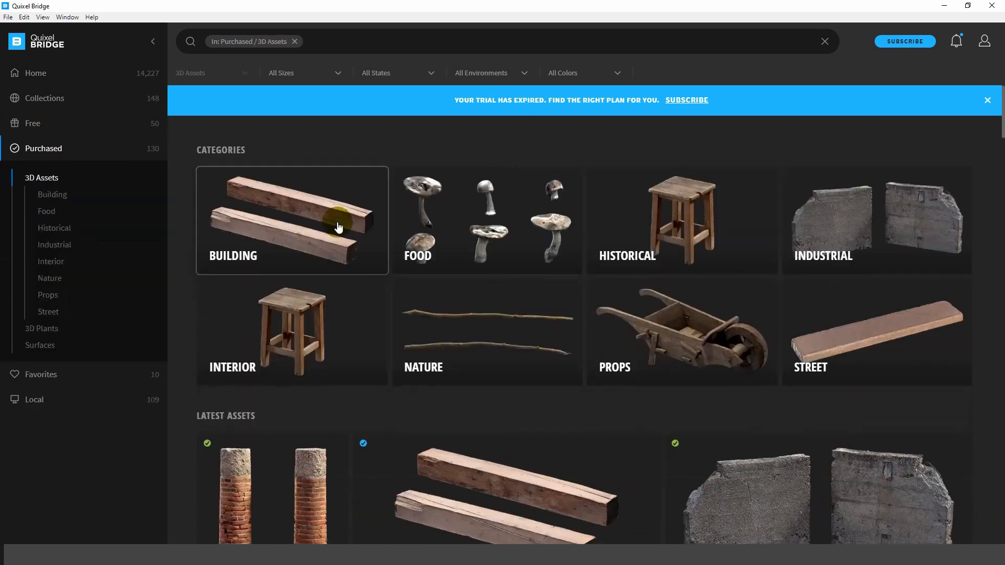
{"action": "left_click", "coordinate": [517, 284]}
{"action": "left_click", "coordinate": [826, 219]}
{"action": "left_click", "coordinate": [252, 213]}
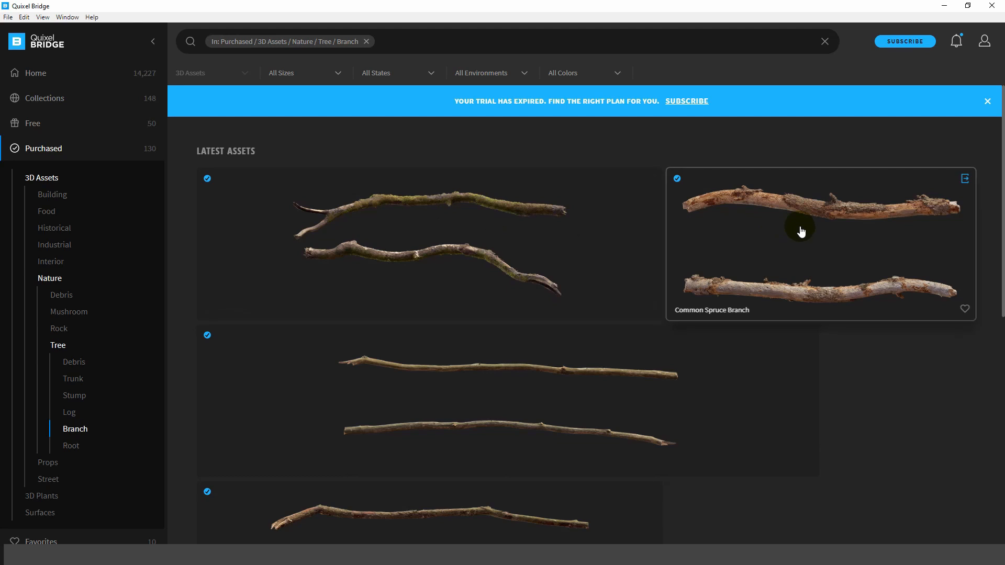
Look through the purchased branches and export the Mossy Branch asset to Blender
{"action": "scroll", "coordinate": [775, 236], "scroll_direction": "down", "scroll_amount": 1}
{"action": "scroll", "coordinate": [529, 341], "scroll_direction": "down", "scroll_amount": 5}
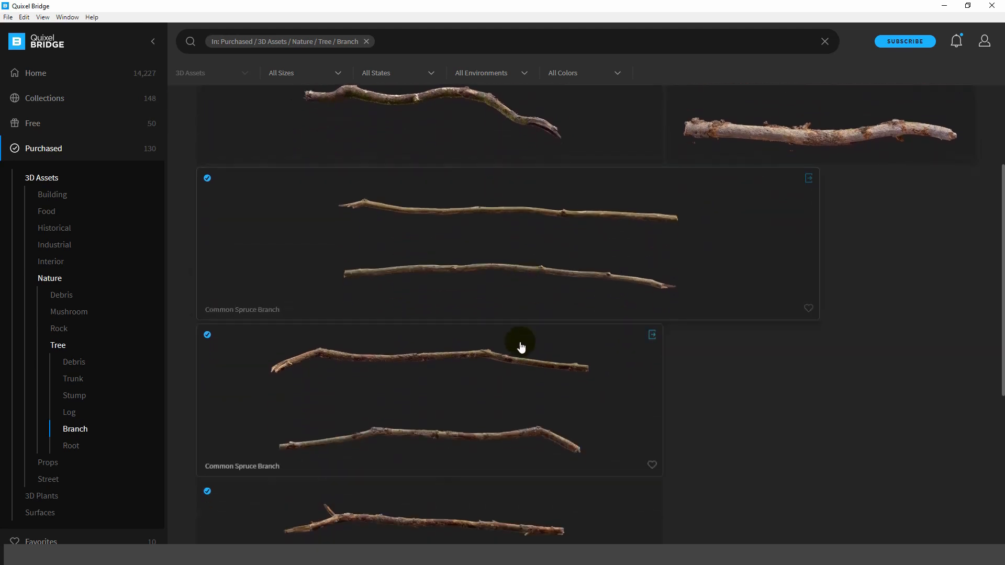
{"action": "left_click", "coordinate": [650, 179]}
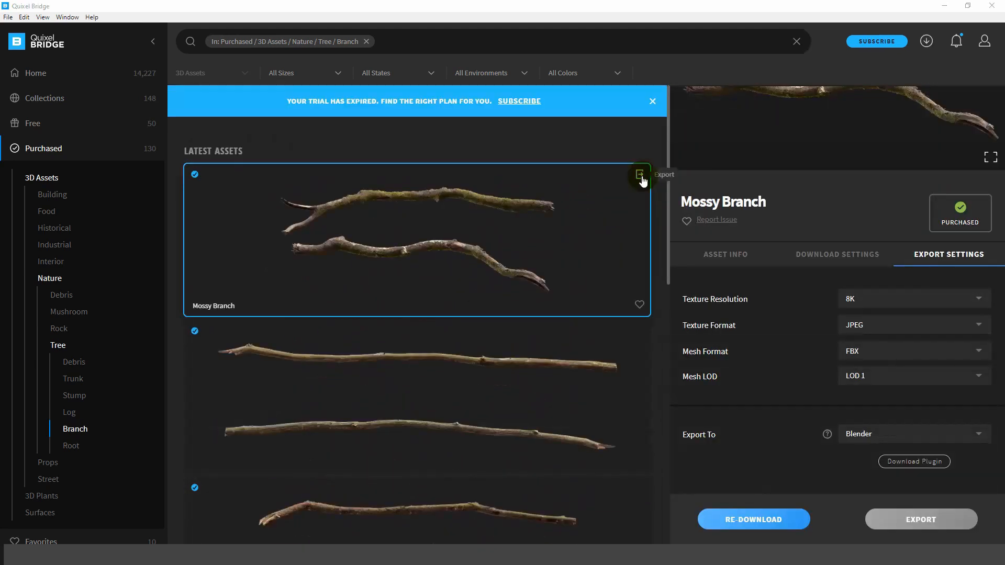
{"action": "left_click", "coordinate": [640, 176]}
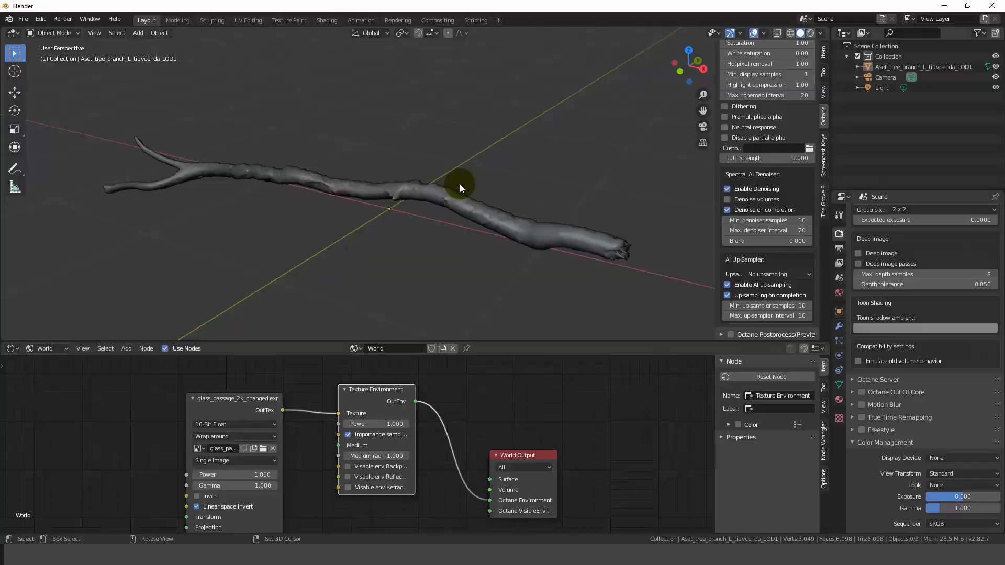
Inspect the imported branch's mesh in Edit Mode and delete the branch from the scene
{"action": "left_click", "coordinate": [455, 195]}
{"action": "key", "text": "Tab"}
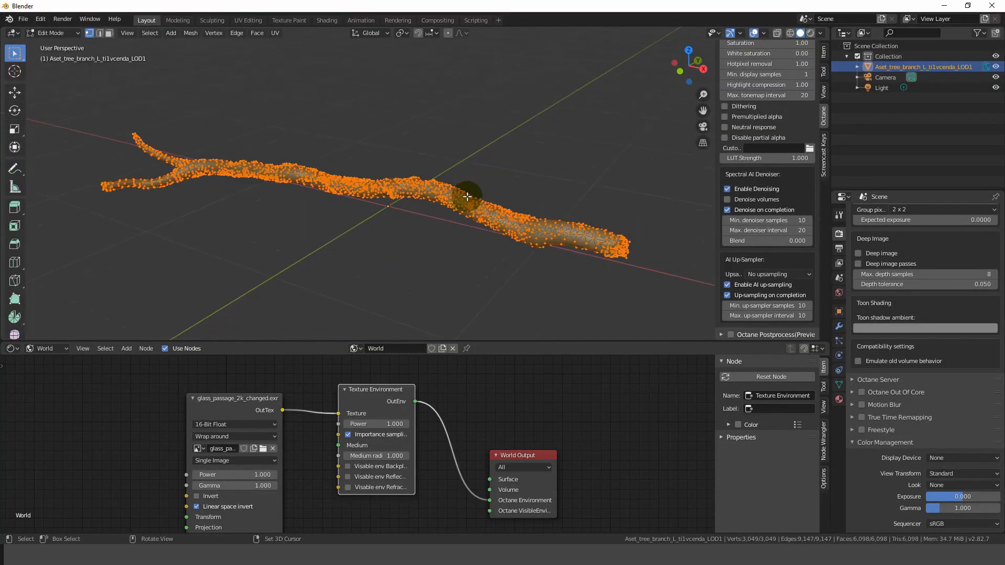
{"action": "scroll", "coordinate": [466, 209], "scroll_direction": "up", "scroll_amount": 6}
{"action": "key", "text": "Tab"}
{"action": "scroll", "coordinate": [501, 156], "scroll_direction": "down", "scroll_amount": 7}
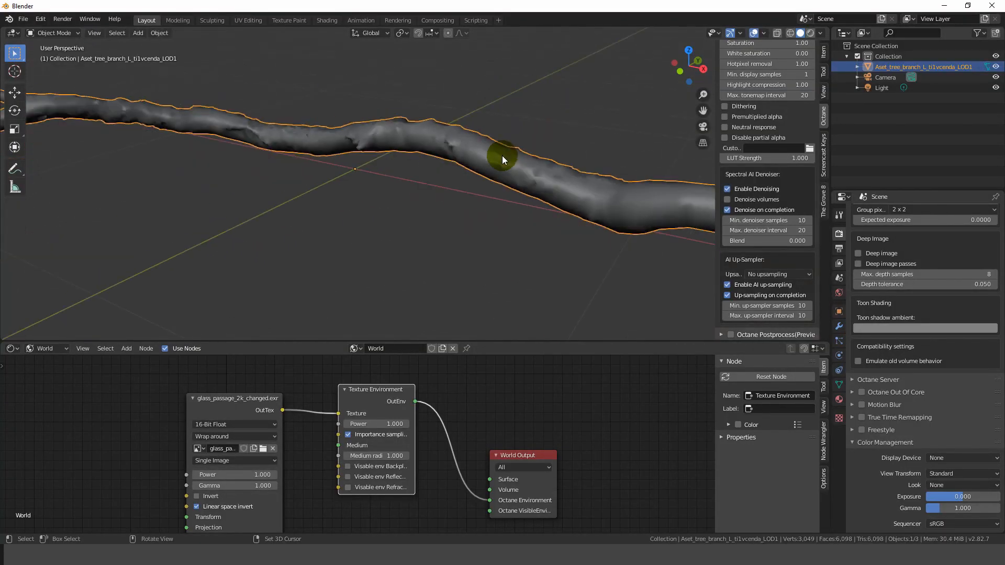
{"action": "key", "text": "Delete"}
Review the Octane Helper add-on's details and Megascans import options in the Blender preferences
{"action": "key", "text": "ctrl+comma"}
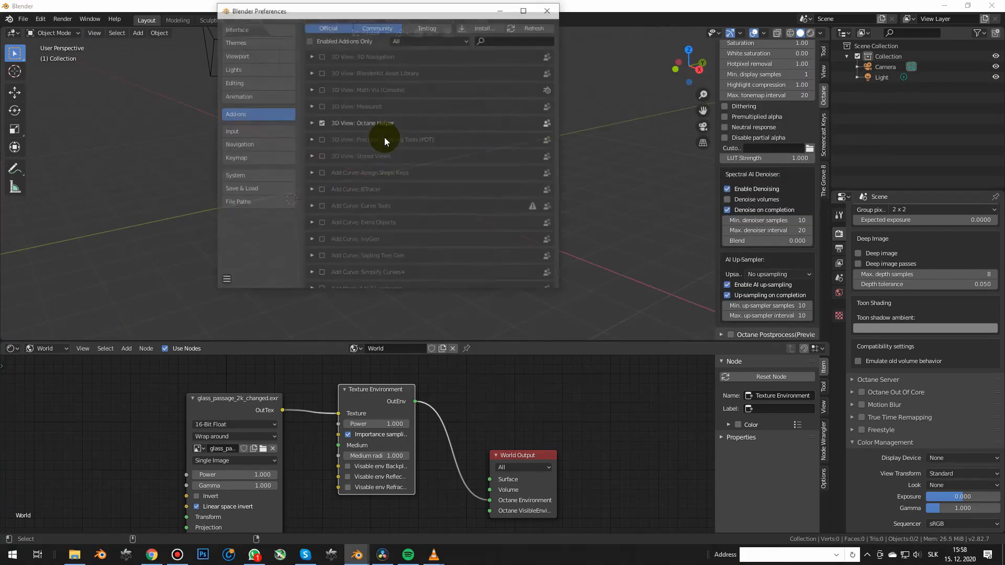
{"action": "left_click", "coordinate": [310, 123]}
{"action": "scroll", "coordinate": [377, 146], "scroll_direction": "down", "scroll_amount": 2}
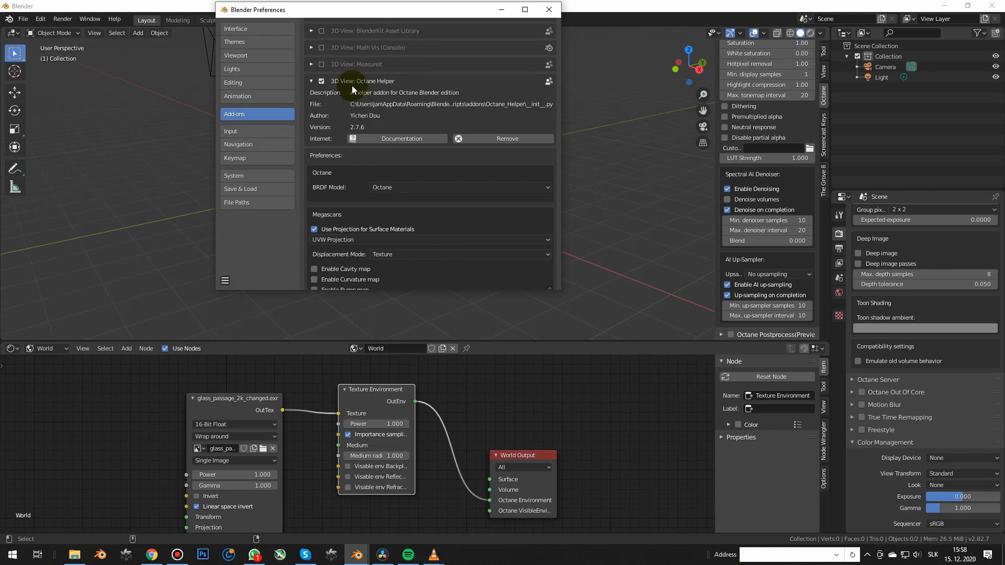
{"action": "scroll", "coordinate": [351, 86], "scroll_direction": "down", "scroll_amount": 1}
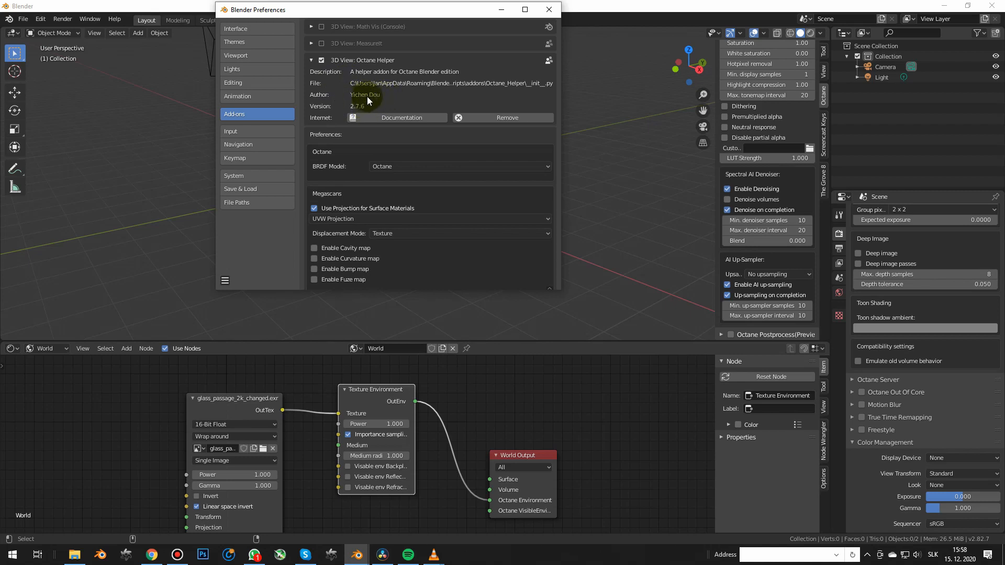
{"action": "scroll", "coordinate": [402, 98], "scroll_direction": "down", "scroll_amount": 6}
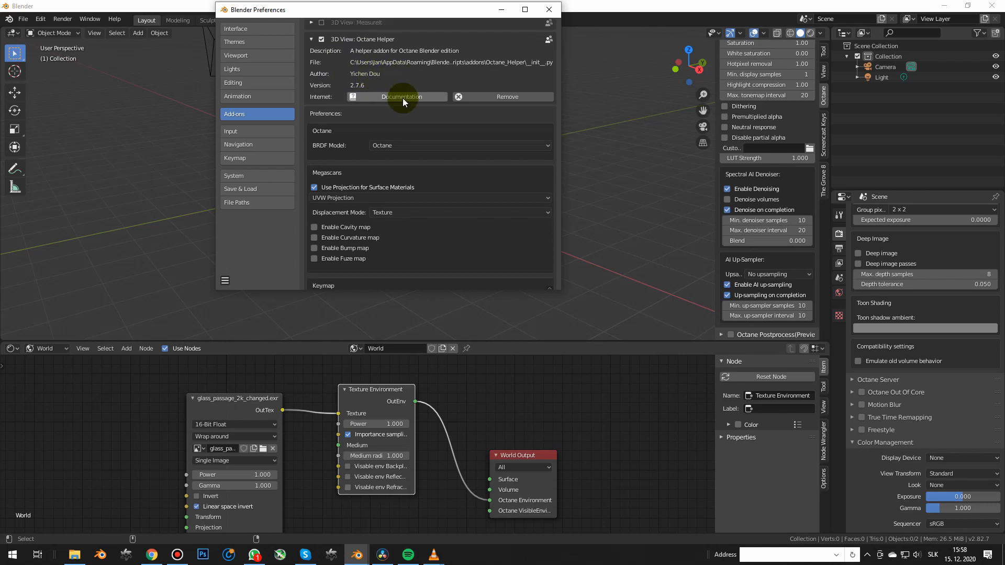
{"action": "scroll", "coordinate": [403, 98], "scroll_direction": "down", "scroll_amount": 2}
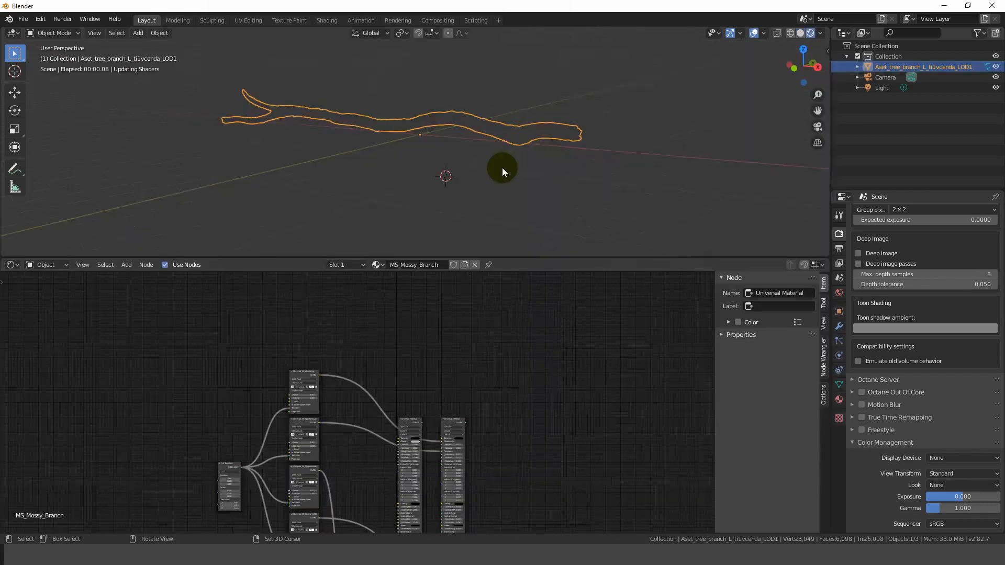
Delete the duplicate Universal Material node from the MS_Mossy_Branch material
{"action": "scroll", "coordinate": [505, 453], "scroll_direction": "down", "scroll_amount": 2}
{"action": "middle_click_drag", "start_coordinate": [509, 372], "coordinate": [493, 371]}
{"action": "scroll", "coordinate": [403, 342], "scroll_direction": "up", "scroll_amount": 4}
{"action": "left_click", "coordinate": [387, 314]}
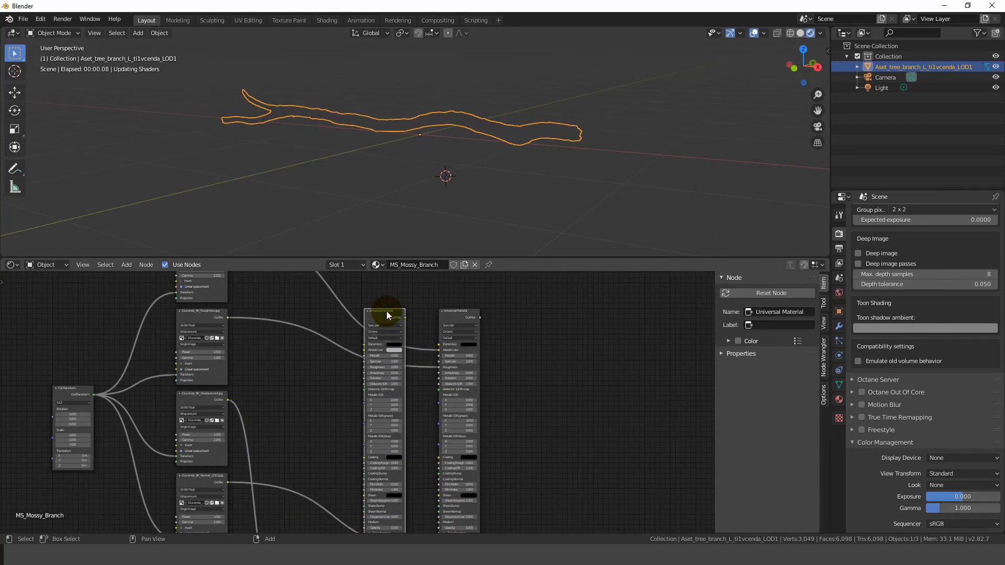
{"action": "scroll", "coordinate": [473, 379], "scroll_direction": "down", "scroll_amount": 2}
{"action": "middle_click_drag", "start_coordinate": [473, 380], "coordinate": [455, 399]}
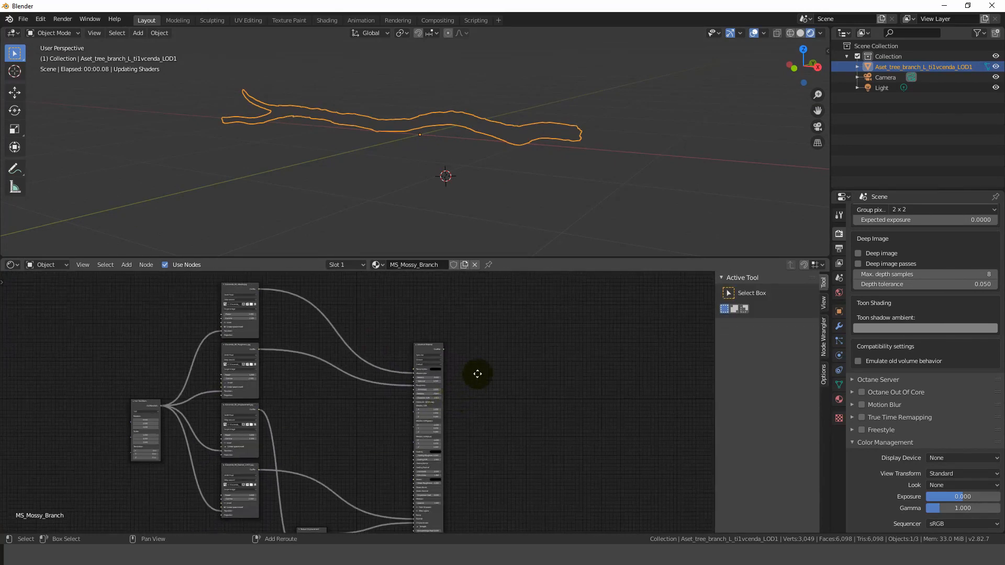
Add a Material Output node and connect the Universal Material's output to its Surface input
{"action": "left_click", "coordinate": [478, 349]}
{"action": "scroll", "coordinate": [447, 359], "scroll_direction": "up", "scroll_amount": 3}
{"action": "left_click_drag", "start_coordinate": [444, 338], "coordinate": [510, 361]}
{"action": "middle_click_drag", "start_coordinate": [482, 240], "coordinate": [426, 141]}
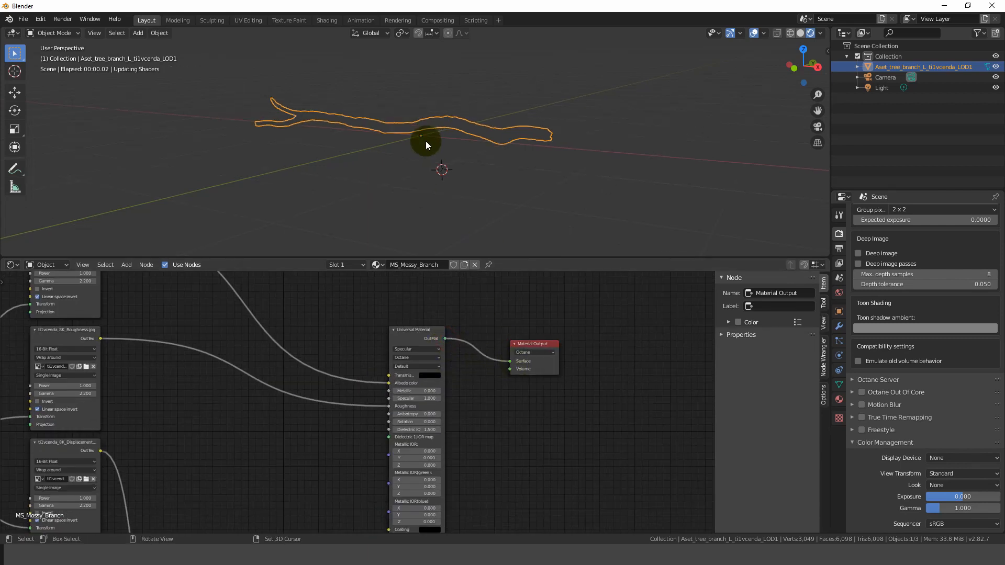
{"action": "scroll", "coordinate": [549, 415], "scroll_direction": "down", "scroll_amount": 1}
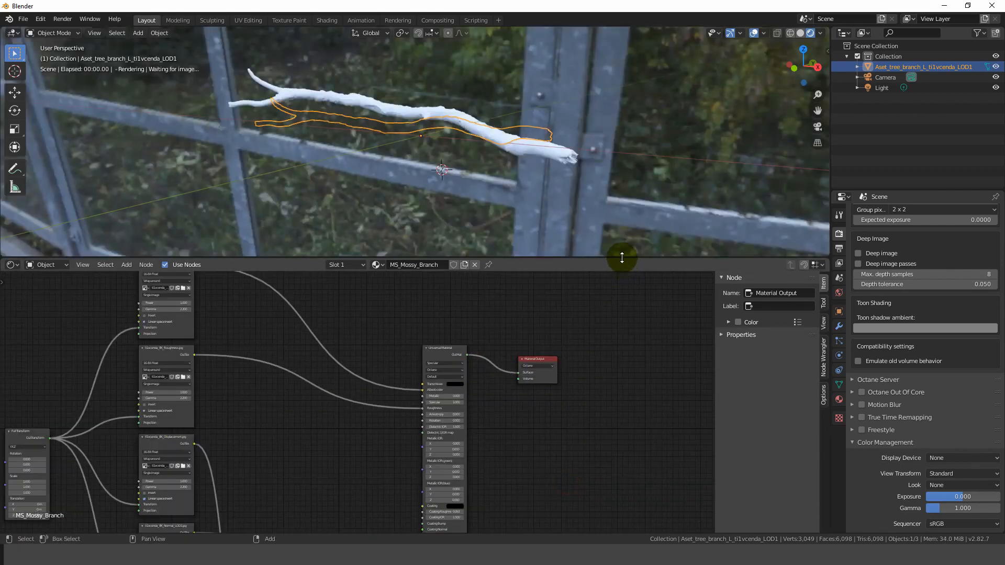
Examine the rendered bark up close and lower the Specular value of the branch's Universal Material
{"action": "scroll", "coordinate": [471, 114], "scroll_direction": "up", "scroll_amount": 3}
{"action": "left_click", "coordinate": [542, 101]}
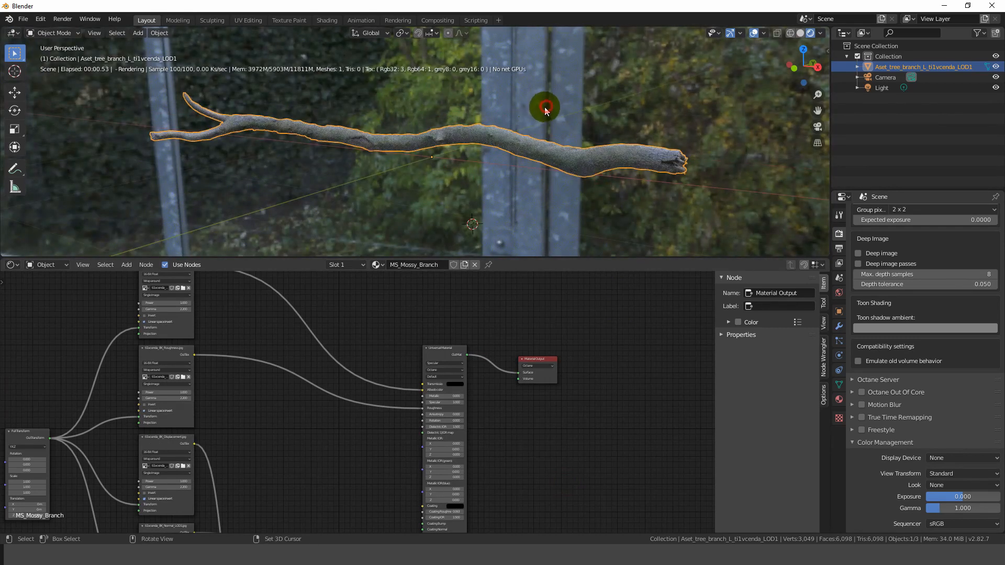
{"action": "scroll", "coordinate": [601, 152], "scroll_direction": "up", "scroll_amount": 3}
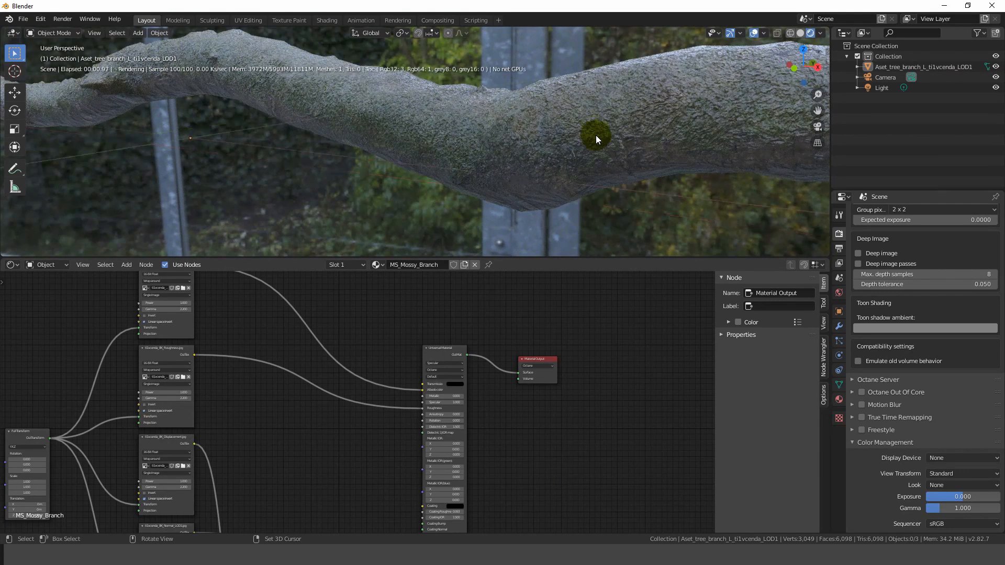
{"action": "scroll", "coordinate": [391, 126], "scroll_direction": "down", "scroll_amount": 4}
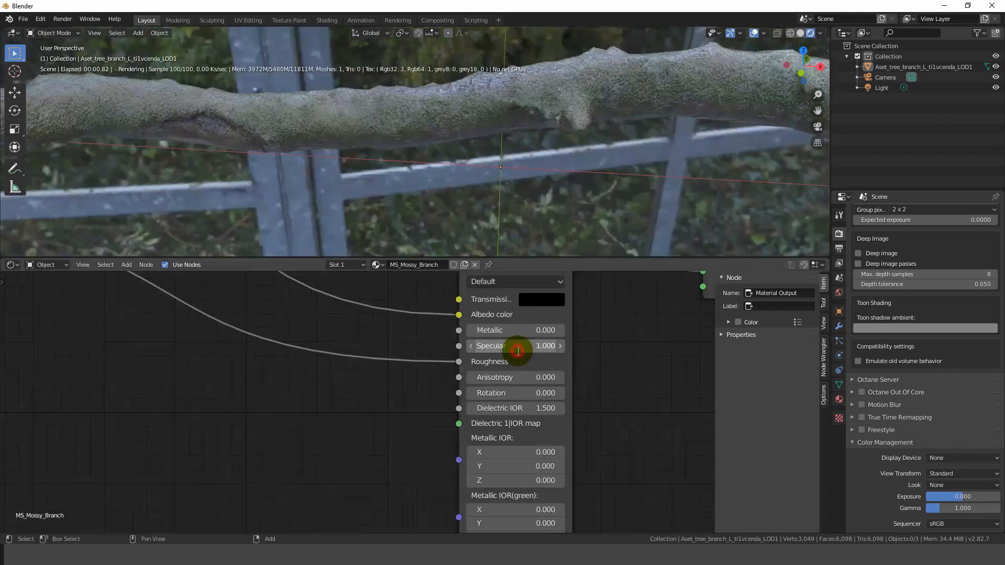
{"action": "left_click", "coordinate": [518, 350]}
{"action": "key", "text": "Return"}
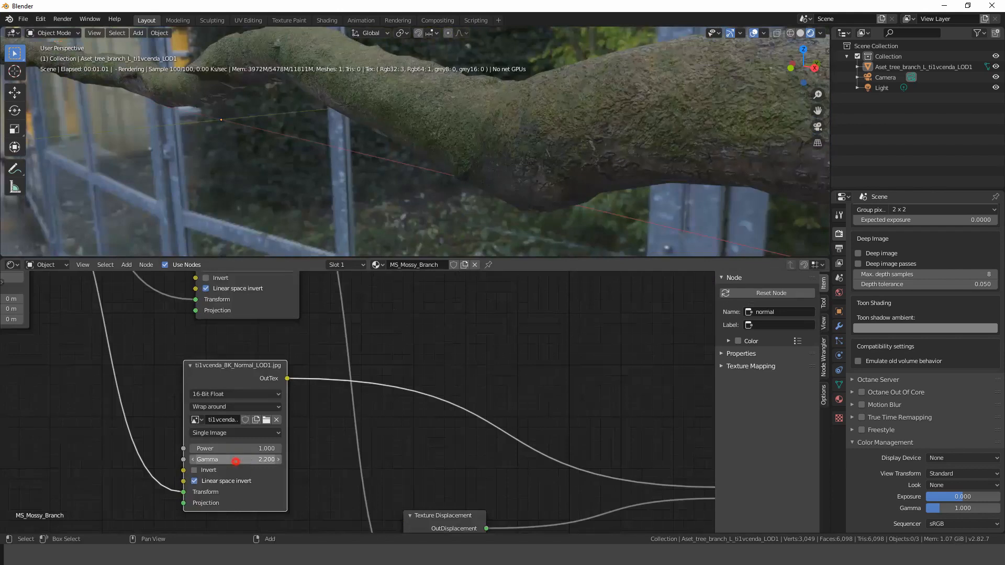
Set the normal map texture's gamma to 1 and select the Texture Displacement node
{"action": "left_click", "coordinate": [254, 459]}
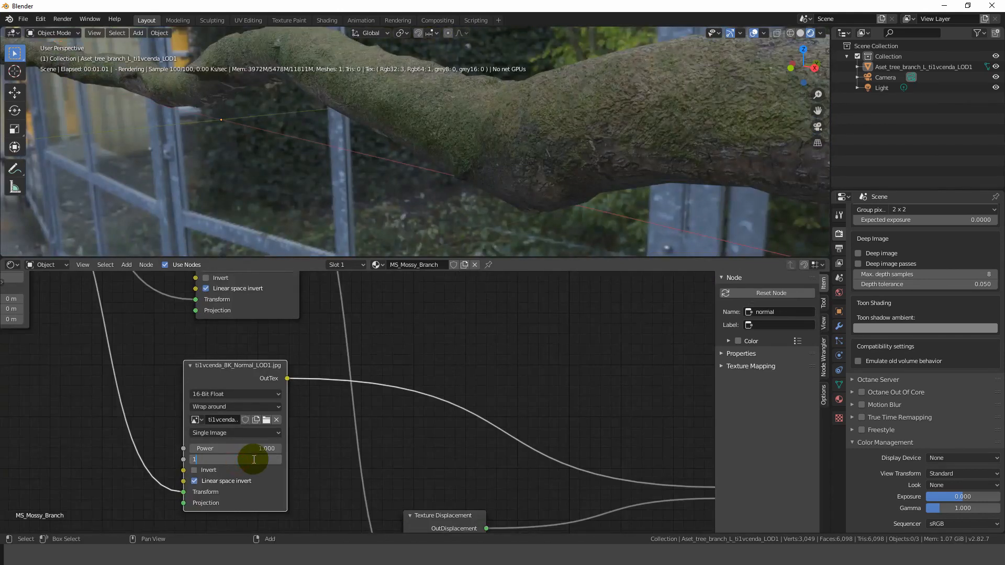
{"action": "scroll", "coordinate": [417, 448], "scroll_direction": "down", "scroll_amount": 6}
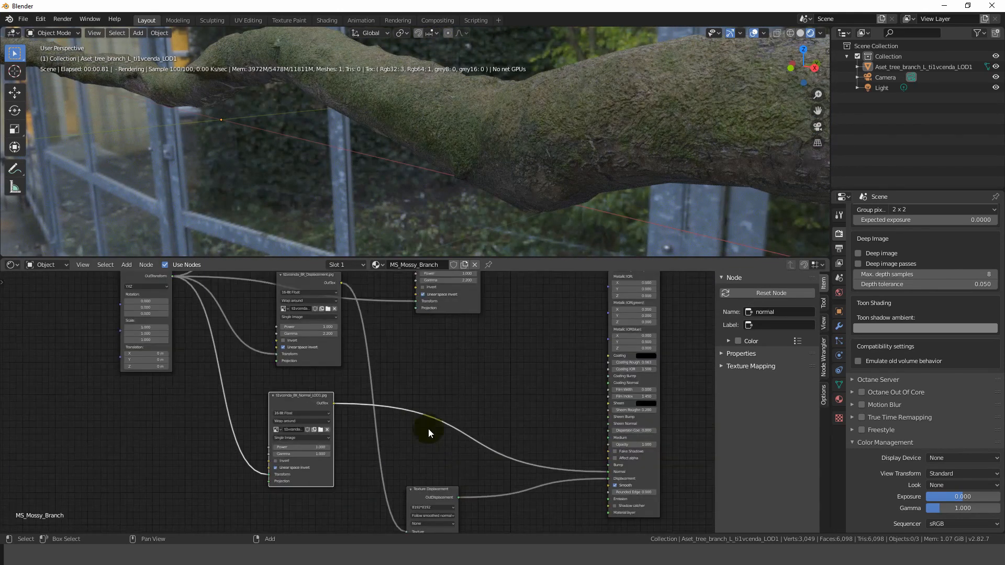
{"action": "middle_click_drag", "start_coordinate": [469, 512], "coordinate": [447, 450]}
{"action": "scroll", "coordinate": [439, 459], "scroll_direction": "up", "scroll_amount": 7}
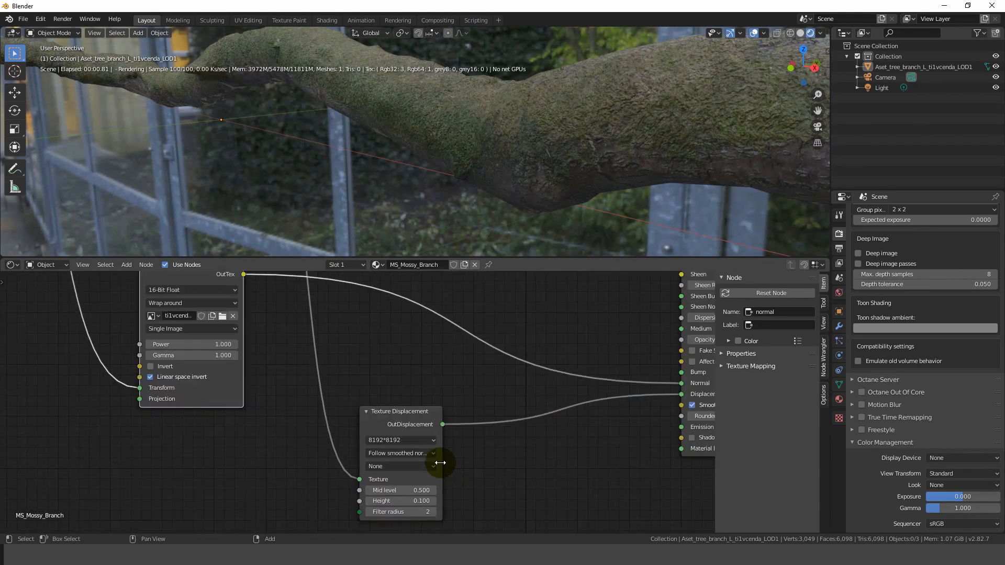
{"action": "left_click", "coordinate": [394, 413]}
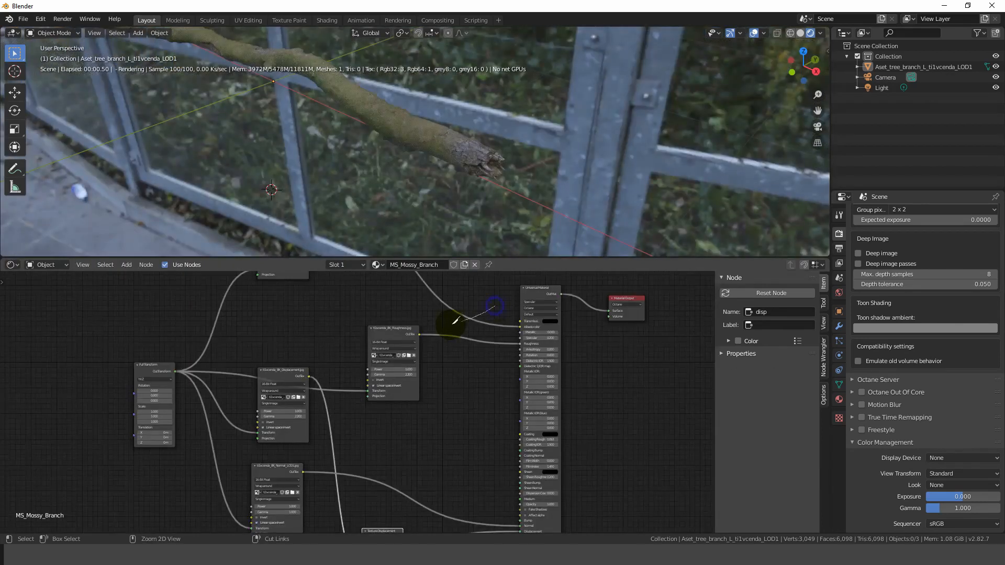
Disconnect the albedo and normal textures from the Universal Material and examine the plain displaced branch
{"action": "right_click_drag", "start_coordinate": [455, 320], "coordinate": [453, 322], "text": "ctrl"}
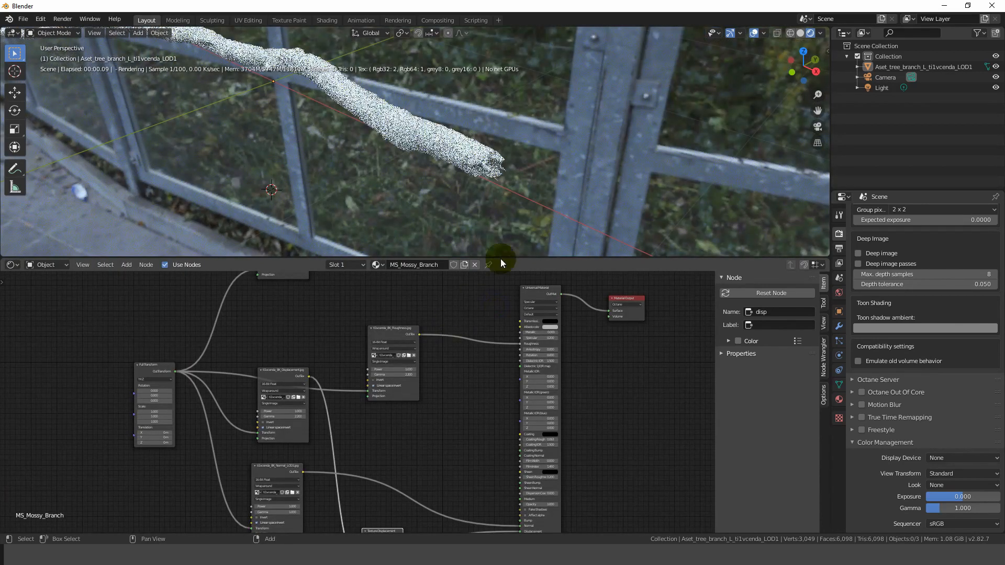
{"action": "scroll", "coordinate": [450, 355], "scroll_direction": "up", "scroll_amount": 3}
{"action": "right_click_drag", "start_coordinate": [335, 392], "coordinate": [333, 396], "text": "ctrl"}
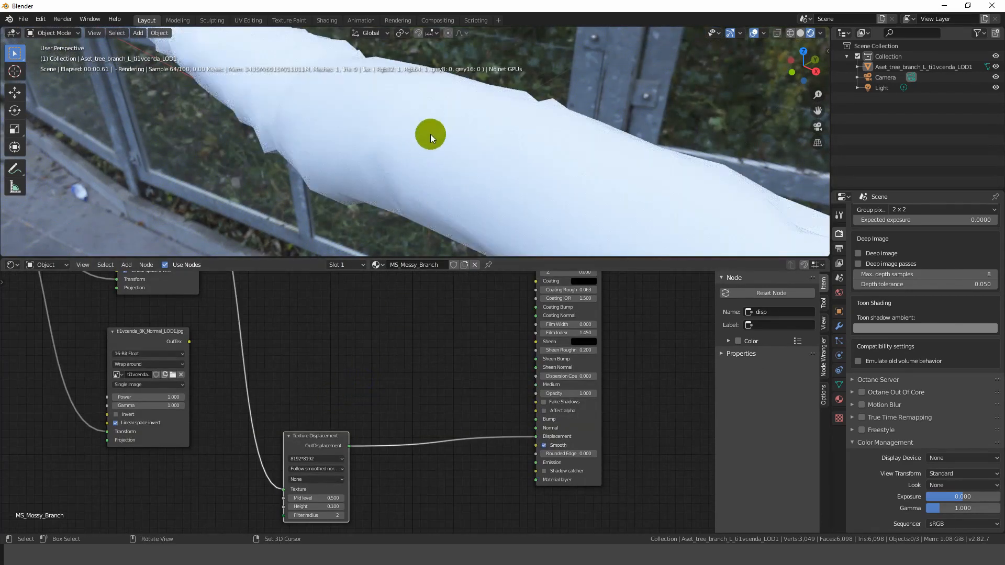
{"action": "scroll", "coordinate": [424, 146], "scroll_direction": "down", "scroll_amount": 3}
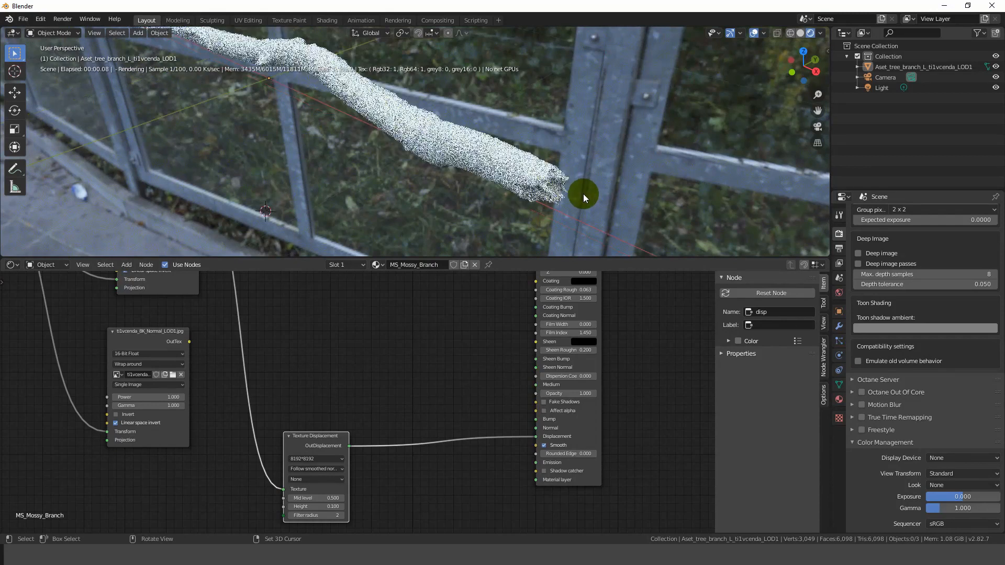
{"action": "scroll", "coordinate": [306, 62], "scroll_direction": "up", "scroll_amount": 4}
{"action": "key", "text": "KP_Decimal"}
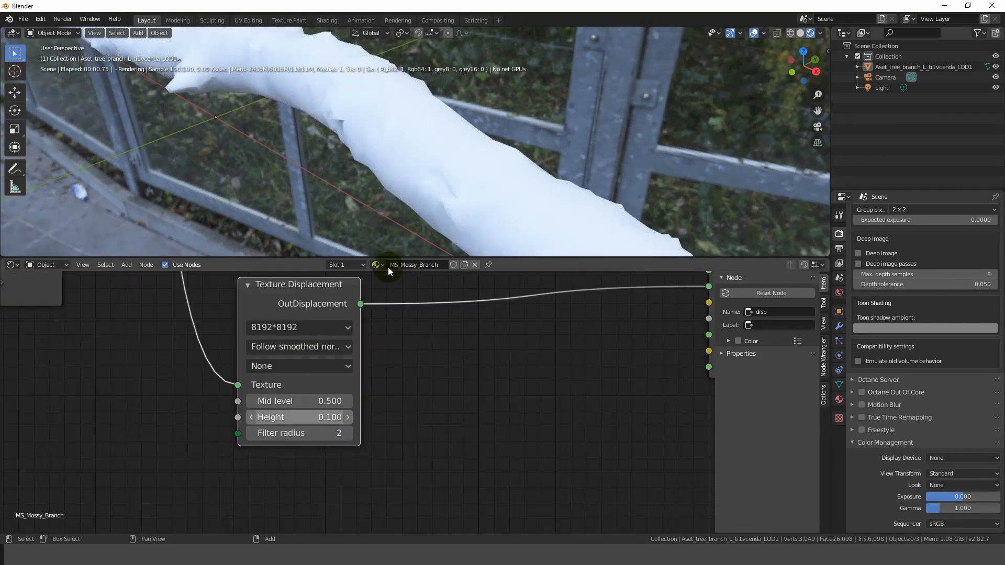
Apply the branch's rotation and scale, and set the texture displacement height to 0.02
{"action": "left_click", "coordinate": [410, 146]}
{"action": "key", "text": "ctrl+a"}
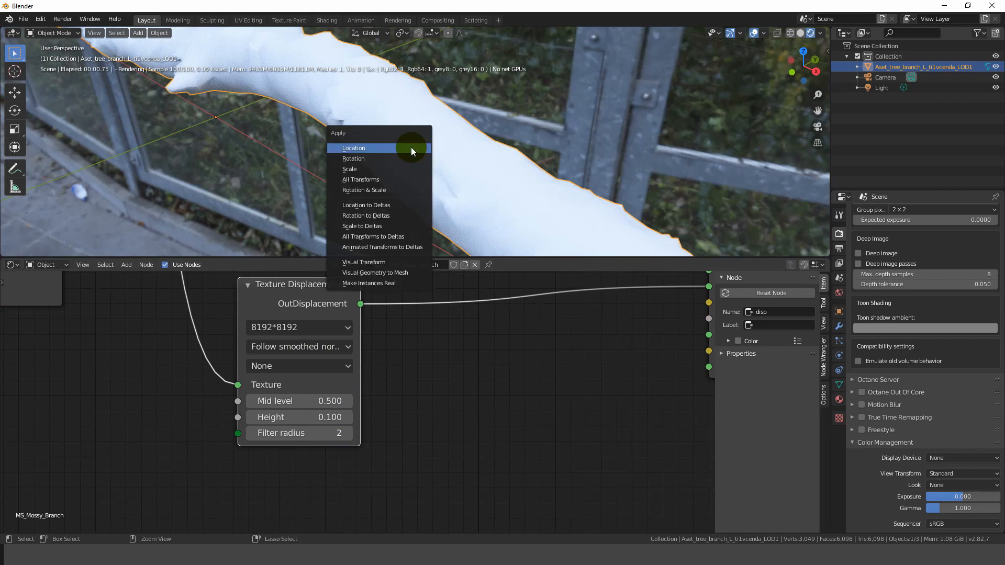
{"action": "left_click", "coordinate": [384, 191]}
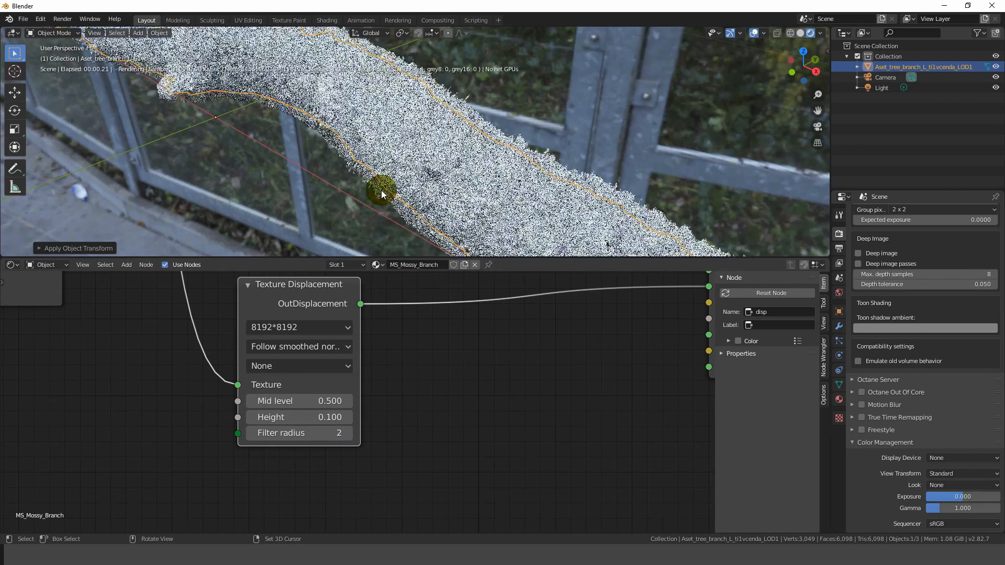
{"action": "left_click", "coordinate": [698, 91]}
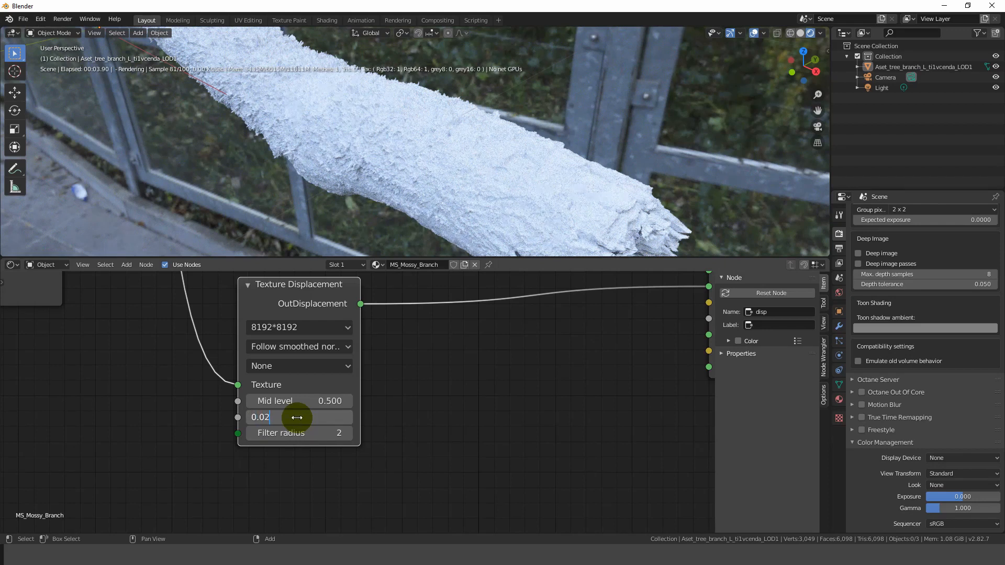
{"action": "key", "text": "Return"}
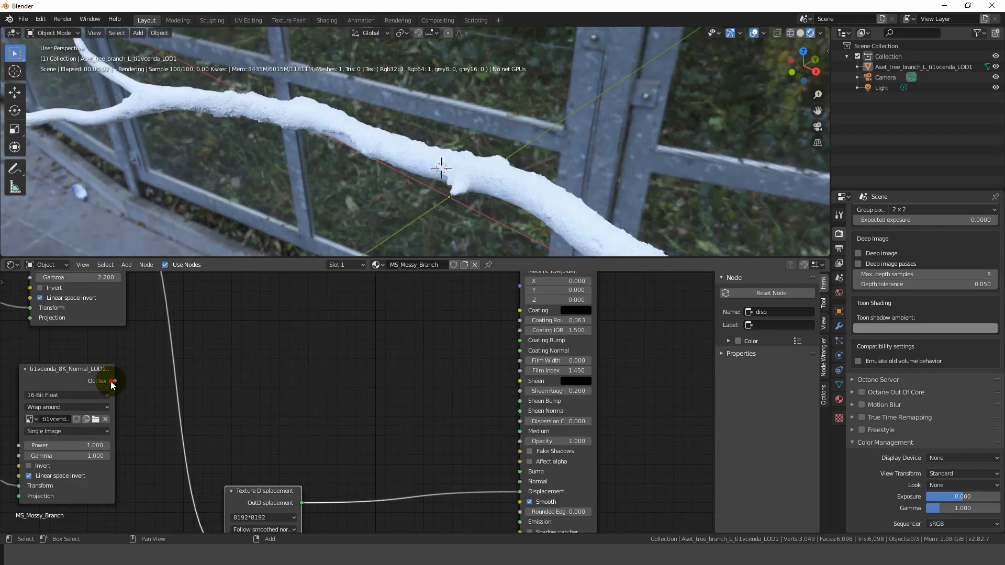
Reconnect the normal and albedo textures to the Universal Material's Normal and Albedo color inputs
{"action": "left_click_drag", "start_coordinate": [114, 381], "coordinate": [521, 484]}
{"action": "left_click_drag", "start_coordinate": [273, 294], "coordinate": [470, 400]}
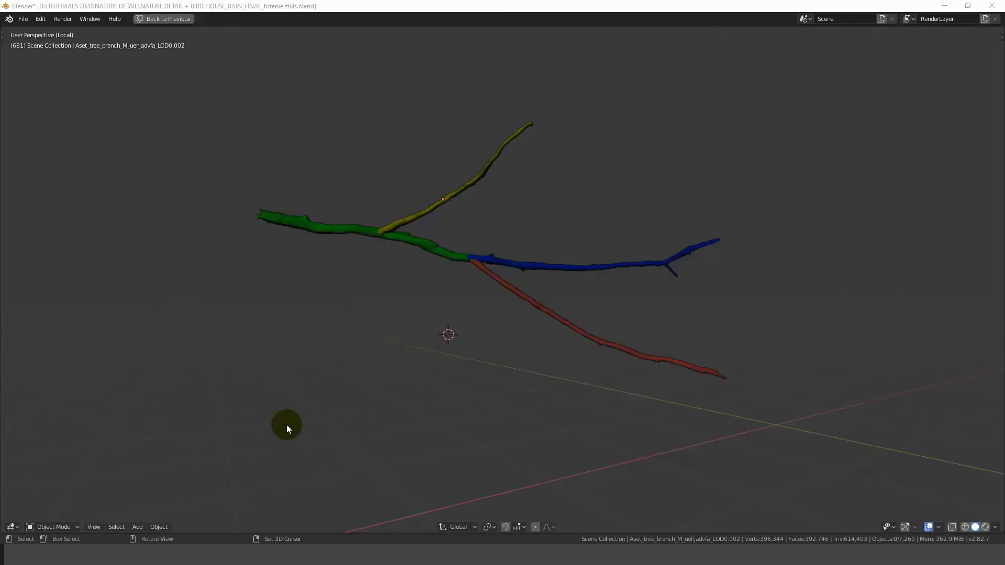
Examine the color-coded branch assembly in the finished nature scene from another angle
{"action": "middle_click_drag", "start_coordinate": [422, 360], "coordinate": [448, 363]}
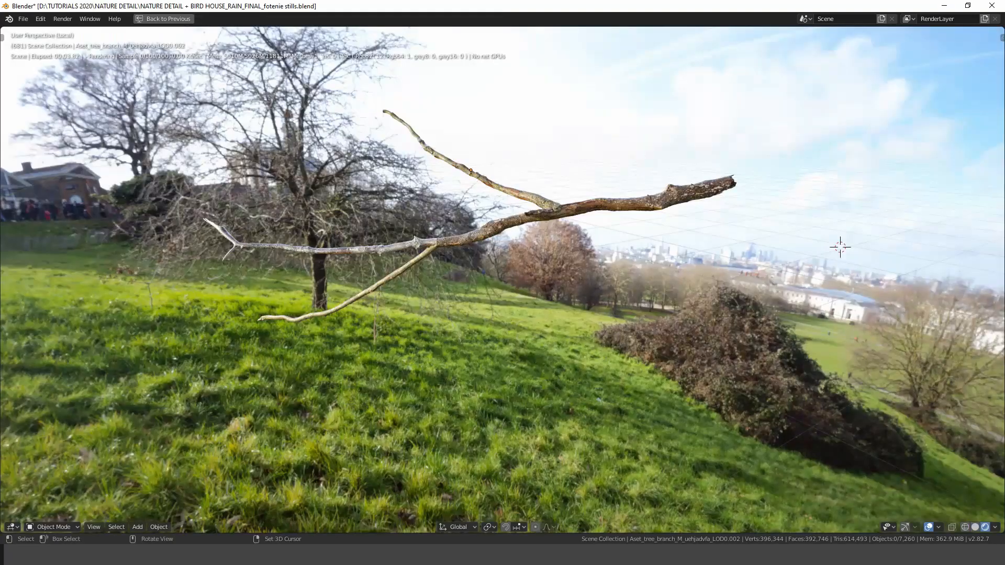
Examine the isolated, textured tree branch against the park backdrop up close and from different angles
{"action": "middle_click_drag", "start_coordinate": [443, 259], "coordinate": [581, 199]}
{"action": "scroll", "coordinate": [581, 199], "scroll_direction": "up", "scroll_amount": 8}
{"action": "scroll", "coordinate": [570, 201], "scroll_direction": "down", "scroll_amount": 5}
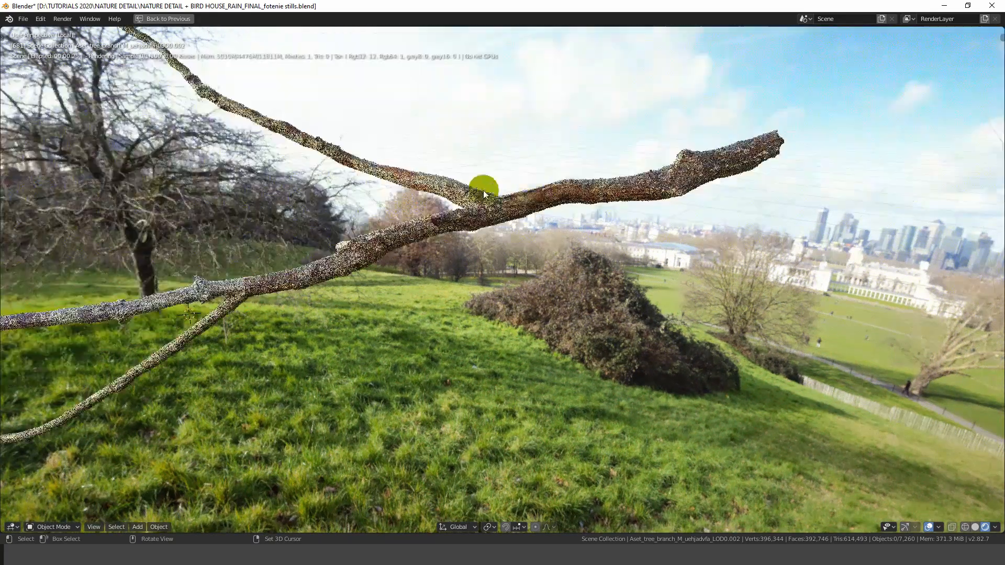
{"action": "scroll", "coordinate": [442, 192], "scroll_direction": "up", "scroll_amount": 8}
{"action": "scroll", "coordinate": [526, 209], "scroll_direction": "down", "scroll_amount": 8}
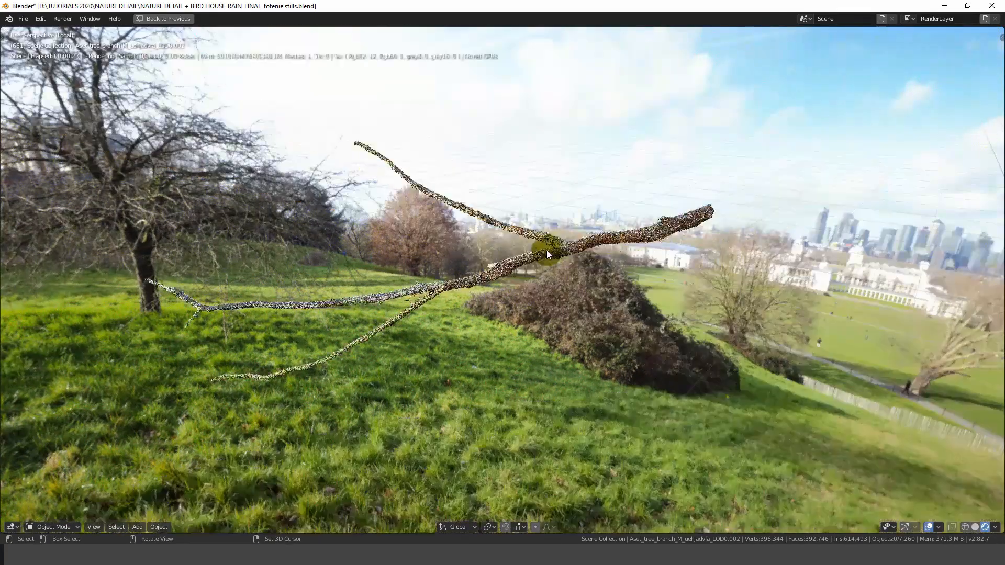
{"action": "middle_click_drag", "start_coordinate": [456, 305], "coordinate": [315, 287]}
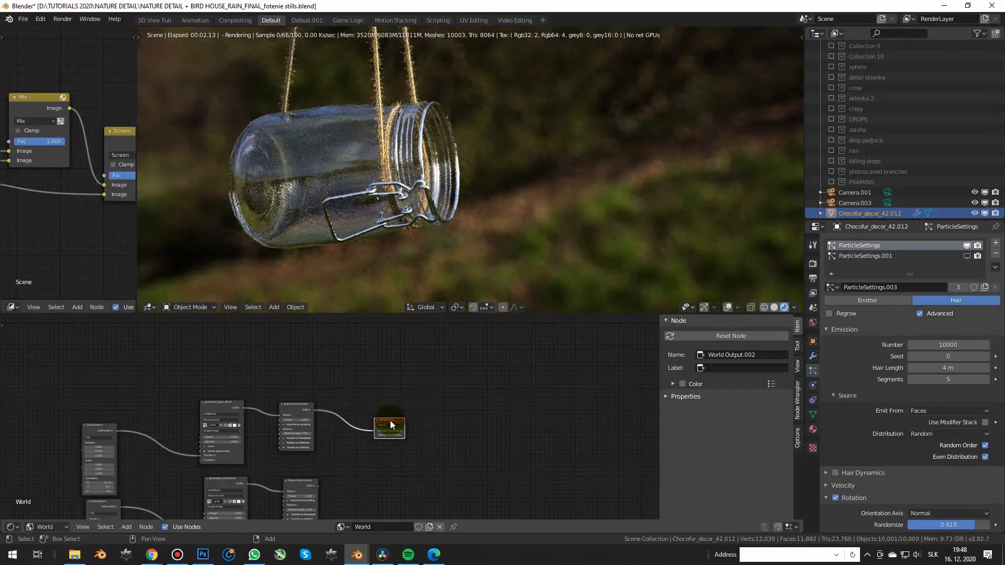
Enlarge the rendered 3D viewport over the world node editor and examine the hanging glass jar's neck and rope up close
{"action": "left_click_drag", "start_coordinate": [553, 313], "coordinate": [549, 424]}
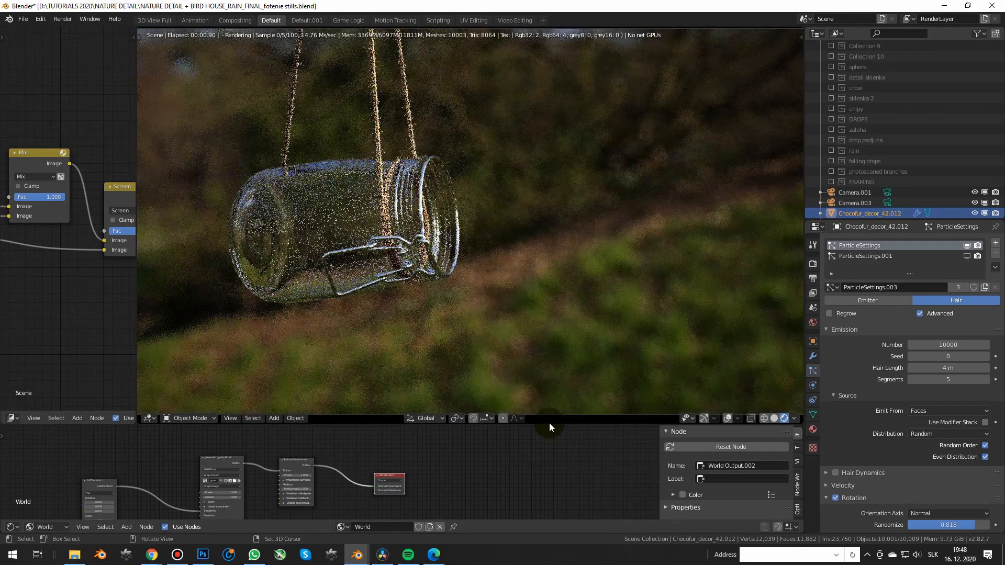
{"action": "scroll", "coordinate": [414, 453], "scroll_direction": "down", "scroll_amount": 4}
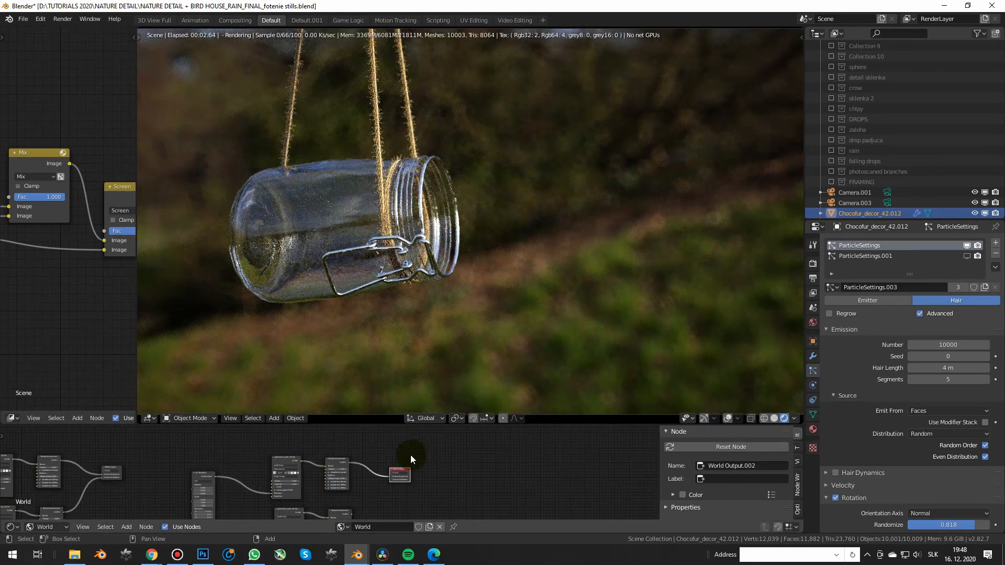
{"action": "scroll", "coordinate": [389, 177], "scroll_direction": "up", "scroll_amount": 8}
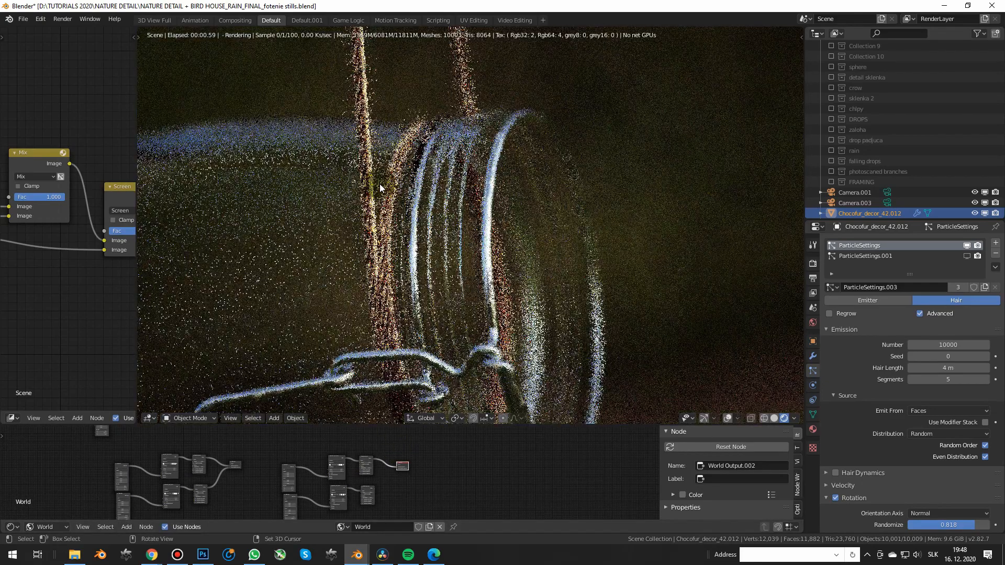
Inspect the frayed rope and the glass jar's neck closely in the rendered view
{"action": "scroll", "coordinate": [366, 186], "scroll_direction": "up", "scroll_amount": 4}
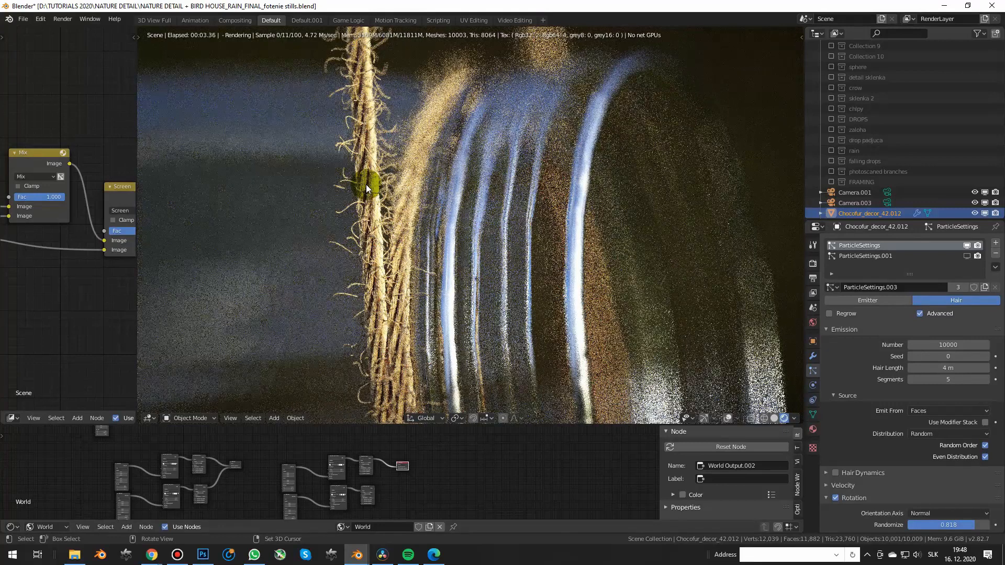
{"action": "scroll", "coordinate": [366, 185], "scroll_direction": "down", "scroll_amount": 2}
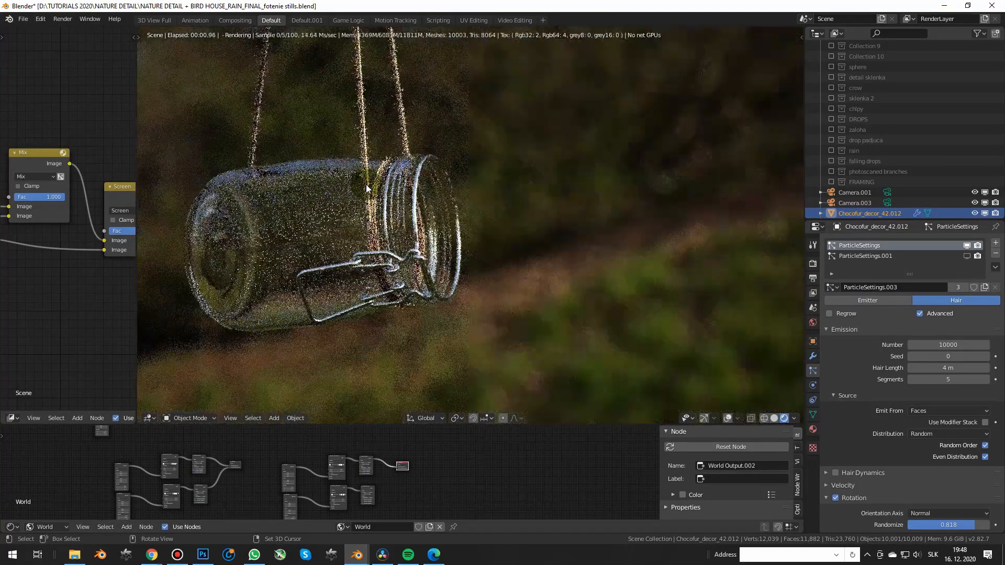
{"action": "scroll", "coordinate": [369, 469], "scroll_direction": "down", "scroll_amount": 2}
{"action": "left_click", "coordinate": [369, 469]}
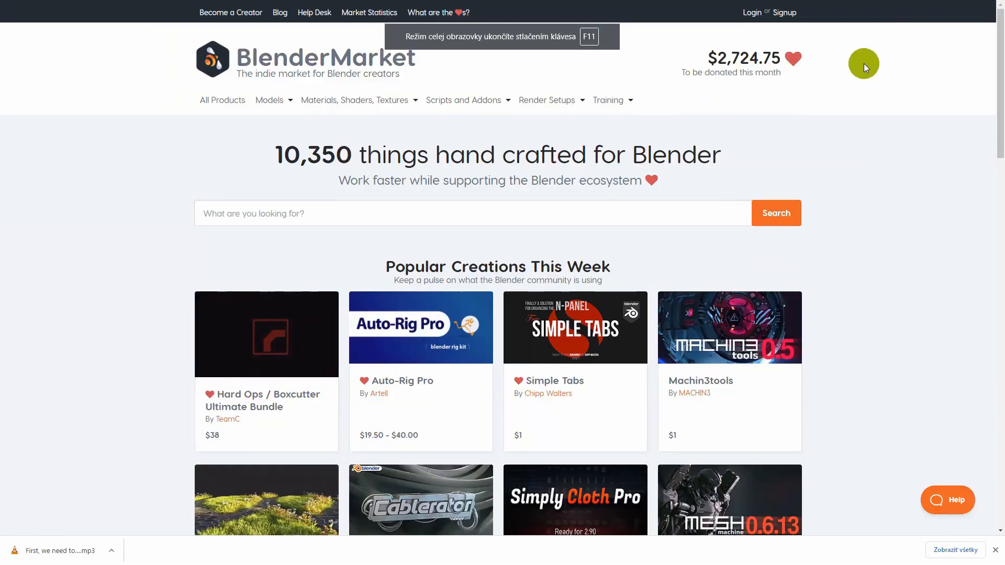
Browse the BlenderMarket home page through the staff picks, new arrivals and testimonials
{"action": "scroll", "coordinate": [864, 64], "scroll_direction": "down", "scroll_amount": 8}
{"action": "scroll", "coordinate": [864, 60], "scroll_direction": "down", "scroll_amount": 6}
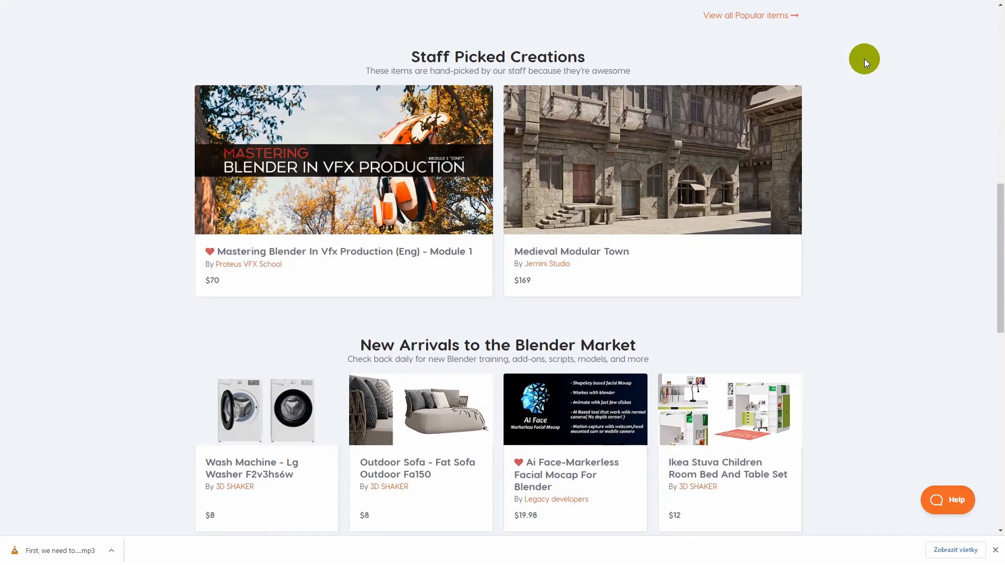
{"action": "scroll", "coordinate": [864, 58], "scroll_direction": "down", "scroll_amount": 2}
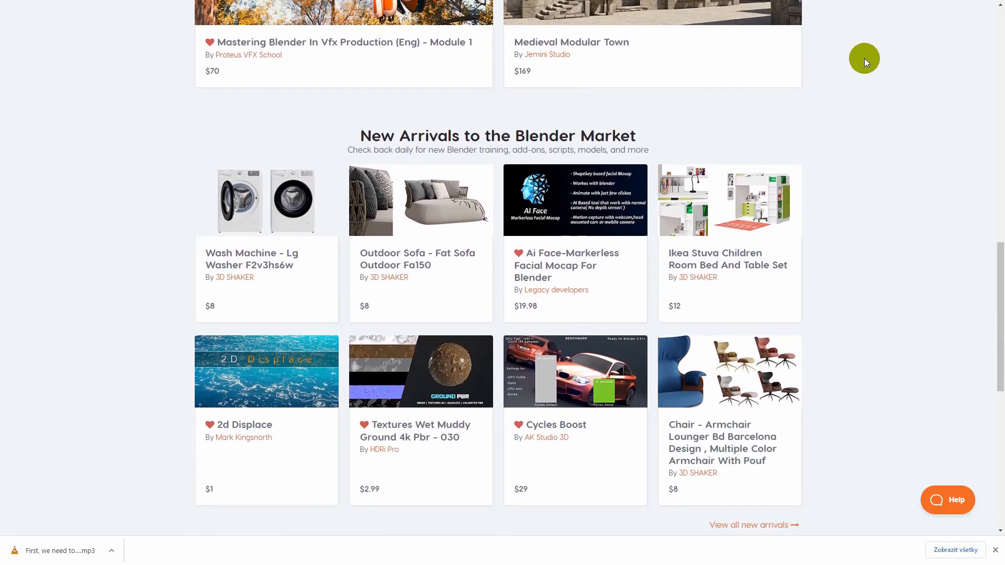
{"action": "scroll", "coordinate": [864, 62], "scroll_direction": "down", "scroll_amount": 4}
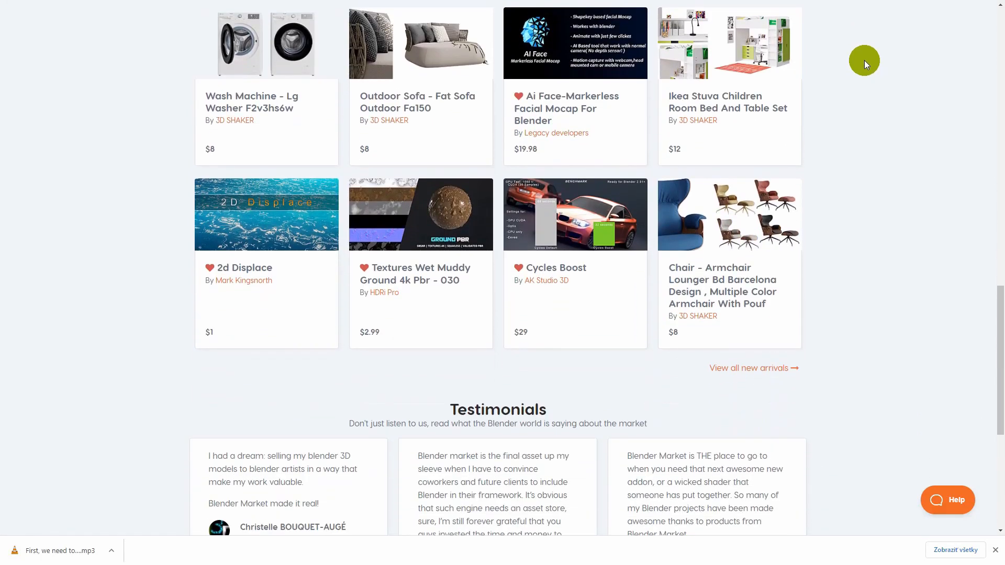
{"action": "scroll", "coordinate": [863, 63], "scroll_direction": "down", "scroll_amount": 5}
{"action": "scroll", "coordinate": [862, 62], "scroll_direction": "up", "scroll_amount": 2}
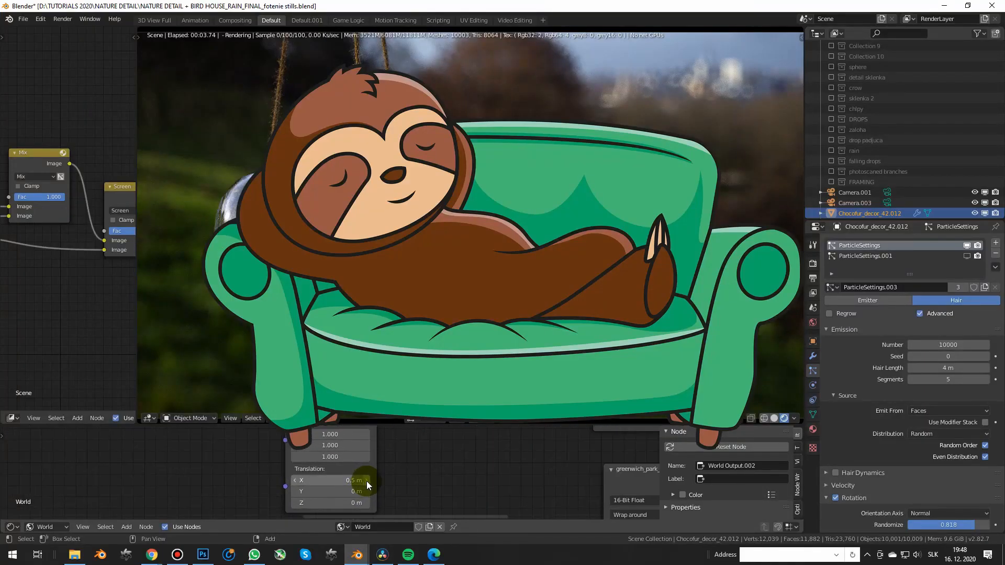
Raise the X translation of the world environment texture to 1 m in 0.1 m increments
{"action": "left_click", "coordinate": [366, 481]}
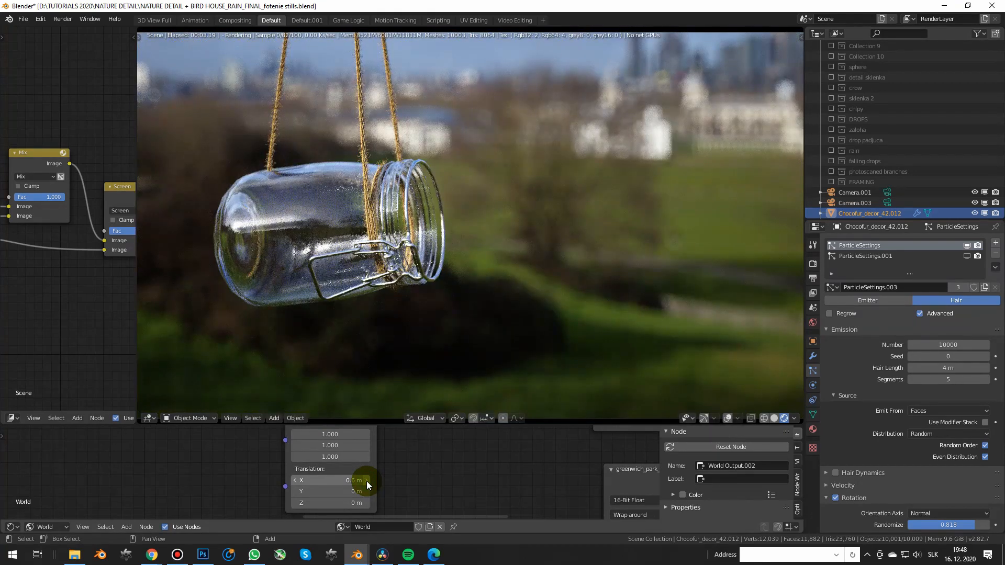
{"action": "left_click", "coordinate": [366, 481]}
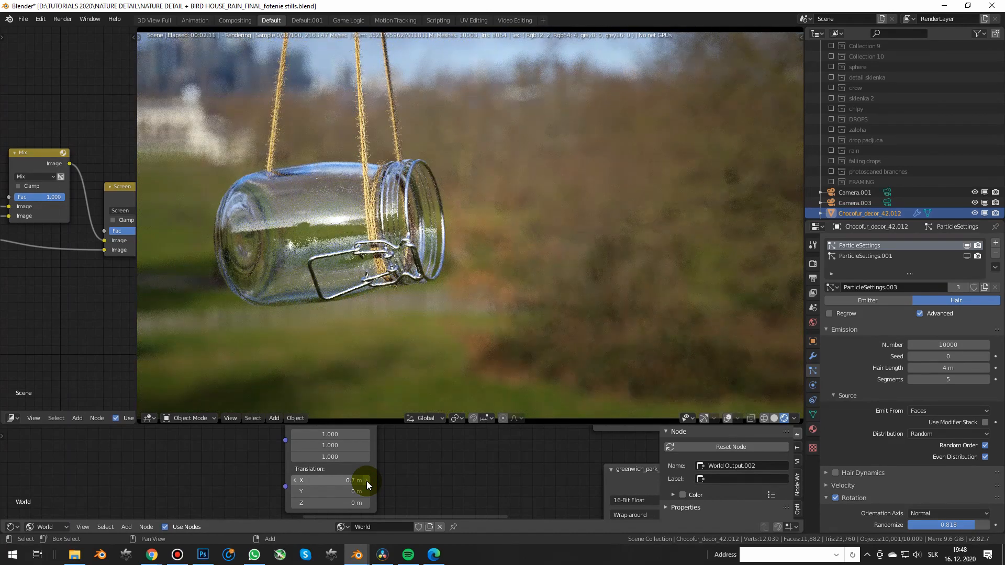
{"action": "left_click", "coordinate": [366, 481]}
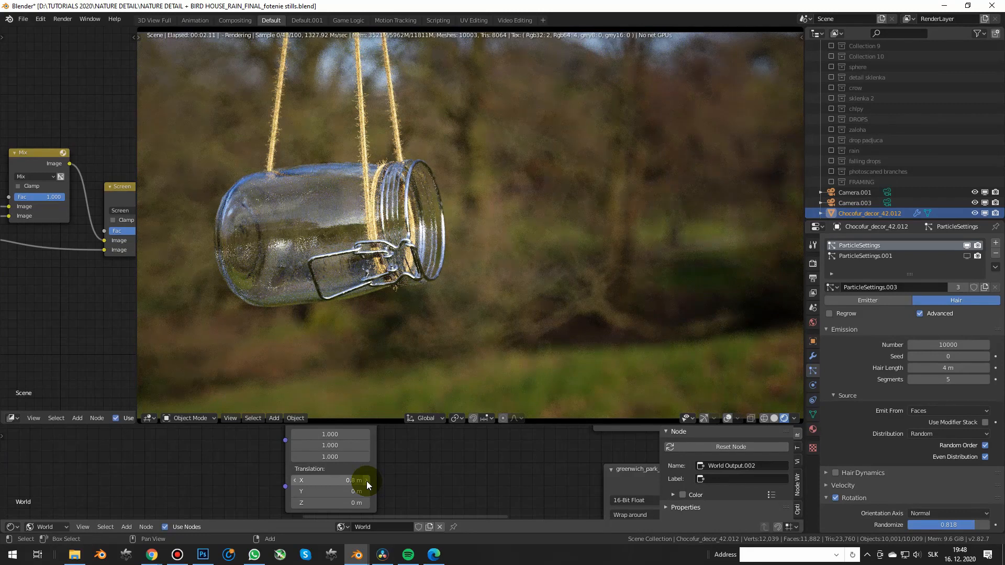
{"action": "left_click", "coordinate": [366, 482]}
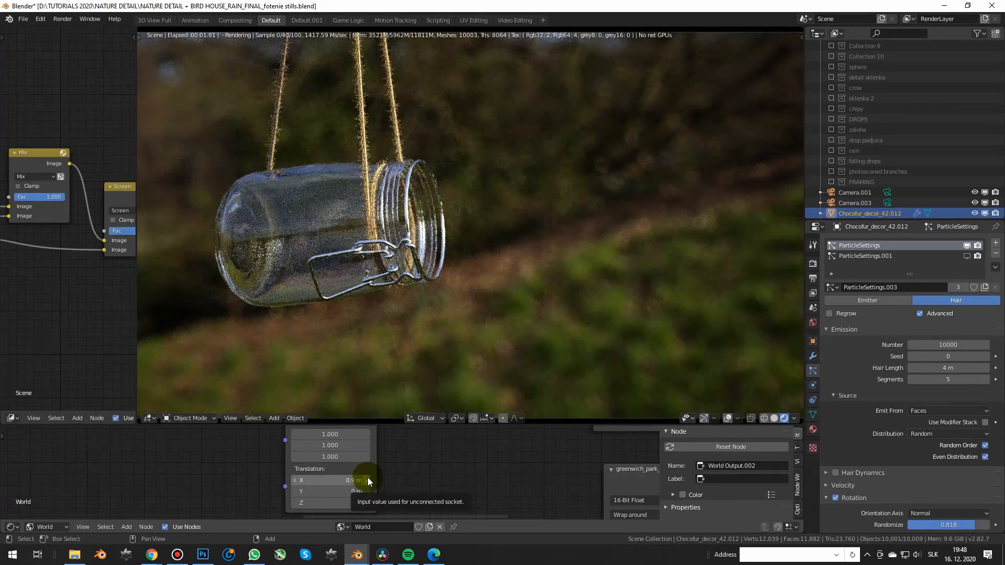
{"action": "left_click", "coordinate": [367, 480]}
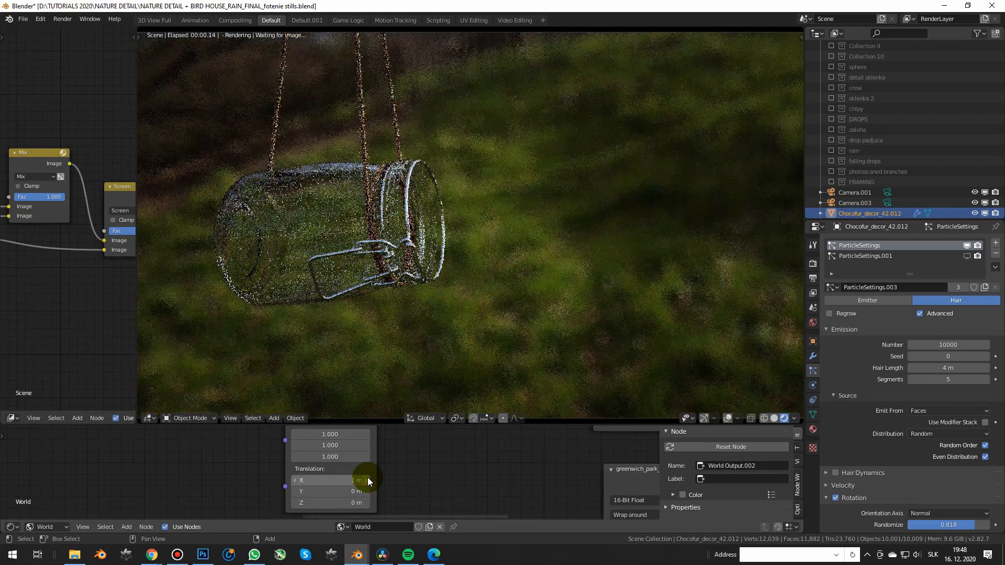
Examine the rope and the jar's neck up close under the shifted environment
{"action": "scroll", "coordinate": [363, 169], "scroll_direction": "up", "scroll_amount": 6}
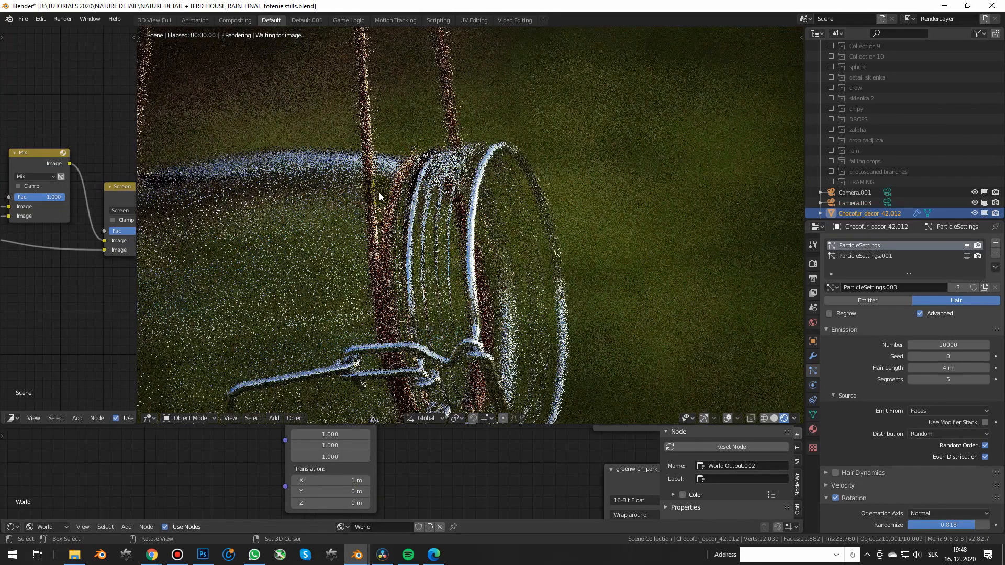
{"action": "scroll", "coordinate": [368, 196], "scroll_direction": "up", "scroll_amount": 2}
{"action": "scroll", "coordinate": [368, 198], "scroll_direction": "up", "scroll_amount": 4}
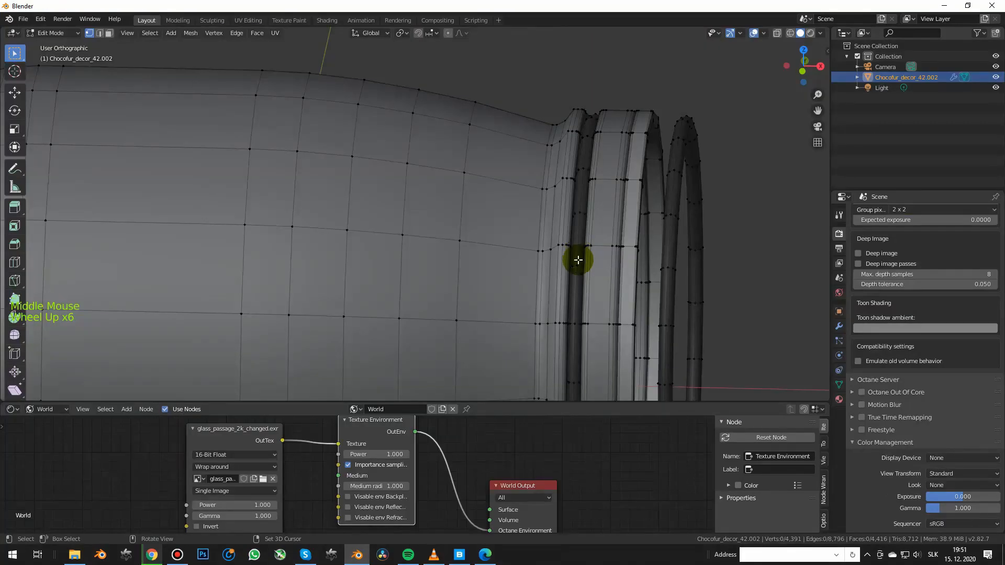
Select the edge loop where the jar body meets the neck and duplicate it
{"action": "left_click", "coordinate": [536, 165], "text": "alt"}
{"action": "scroll", "coordinate": [535, 166], "scroll_direction": "down", "scroll_amount": 10}
{"action": "middle_click_drag", "start_coordinate": [535, 166], "coordinate": [599, 209]}
{"action": "scroll", "coordinate": [578, 206], "scroll_direction": "up", "scroll_amount": 6}
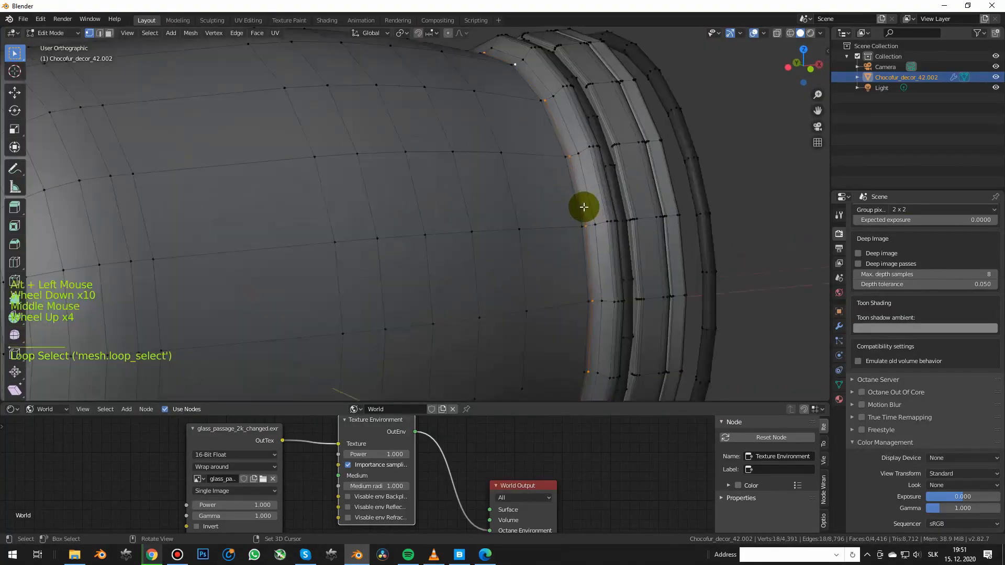
{"action": "key", "text": "shift+d"}
{"action": "left_click", "coordinate": [568, 140]}
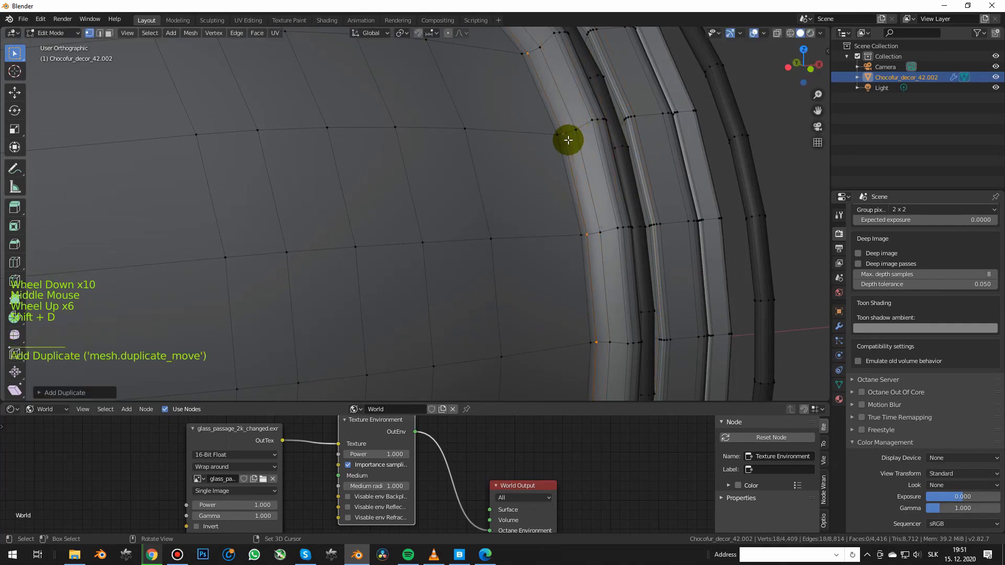
Separate the duplicated edge loop into its own object and hide the jar
{"action": "key", "text": "p"}
{"action": "key", "text": "Tab"}
{"action": "key", "text": "a"}
{"action": "left_click", "coordinate": [486, 181]}
{"action": "scroll", "coordinate": [488, 182], "scroll_direction": "down", "scroll_amount": 4}
{"action": "key", "text": "h"}
{"action": "left_click", "coordinate": [524, 159]}
{"action": "scroll", "coordinate": [549, 180], "scroll_direction": "down", "scroll_amount": 3}
{"action": "middle_click_drag", "start_coordinate": [550, 180], "coordinate": [545, 184]}
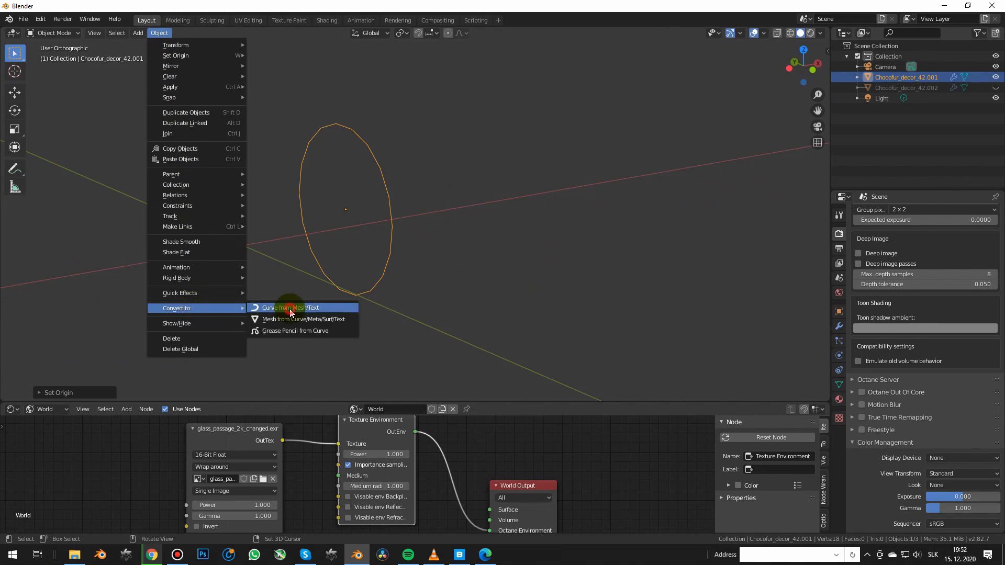
Convert the separated ring mesh to a curve and set its bevel depth to 0.0005 m
{"action": "left_click", "coordinate": [290, 307]}
{"action": "key", "text": "Tab"}
{"action": "middle_click_drag", "start_coordinate": [418, 237], "coordinate": [411, 198]}
{"action": "key", "text": "ctrl+z"}
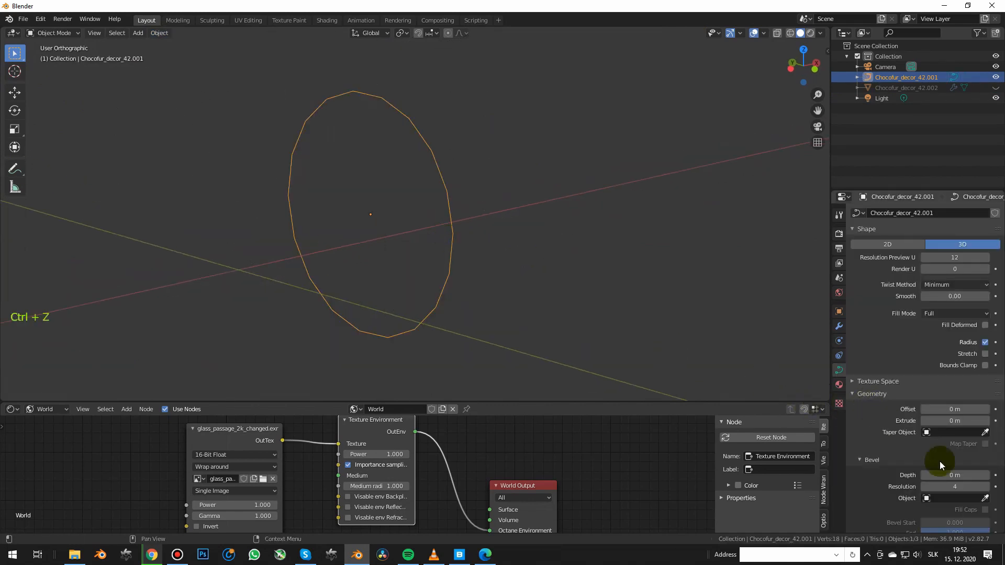
{"action": "left_click_drag", "start_coordinate": [983, 475], "coordinate": [941, 463]}
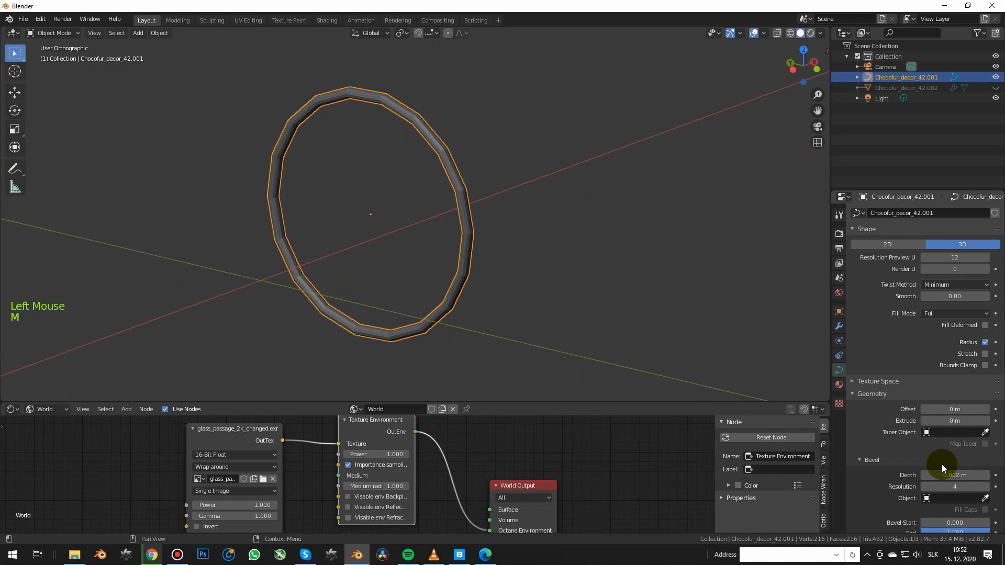
{"action": "left_click", "coordinate": [962, 474]}
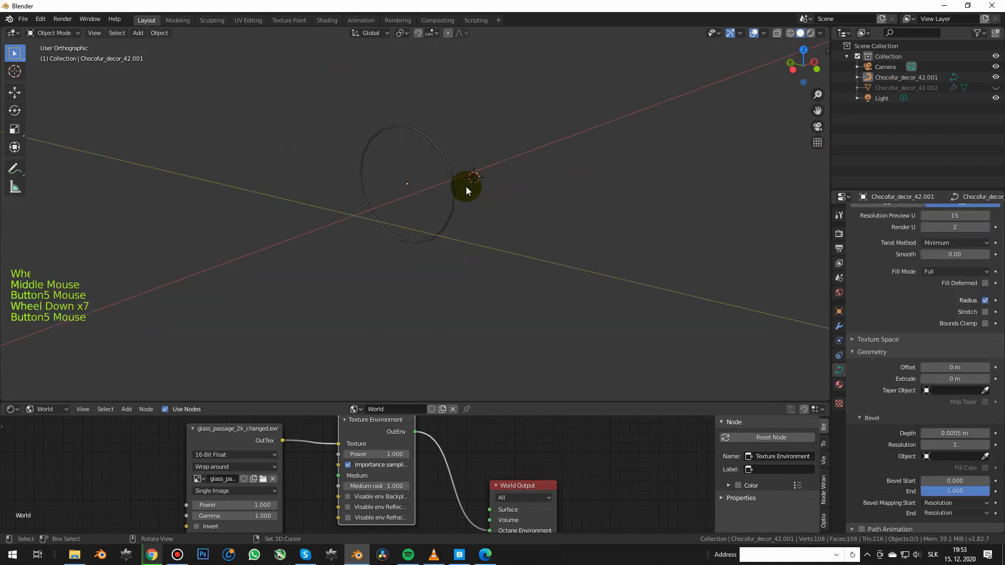
Unhide the jar and scale the thin ring to fit around the base of its neck
{"action": "key", "text": "alt+h"}
{"action": "left_click", "coordinate": [595, 223]}
{"action": "middle_click_drag", "start_coordinate": [506, 224], "coordinate": [449, 209]}
{"action": "scroll", "coordinate": [449, 209], "scroll_direction": "up", "scroll_amount": 4}
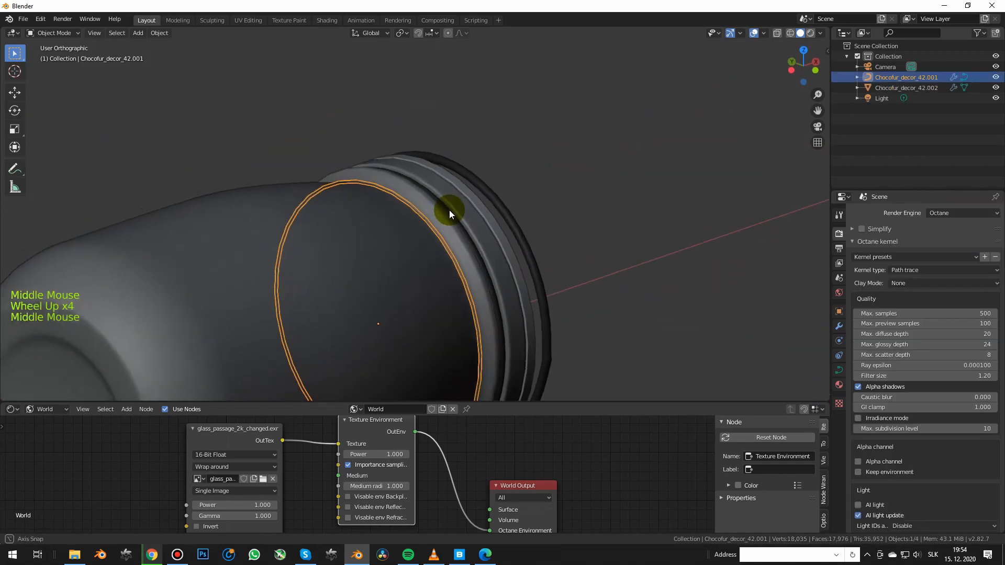
{"action": "scroll", "coordinate": [429, 206], "scroll_direction": "up", "scroll_amount": 4}
{"action": "scroll", "coordinate": [429, 206], "scroll_direction": "up", "scroll_amount": 7}
{"action": "key", "text": "s"}
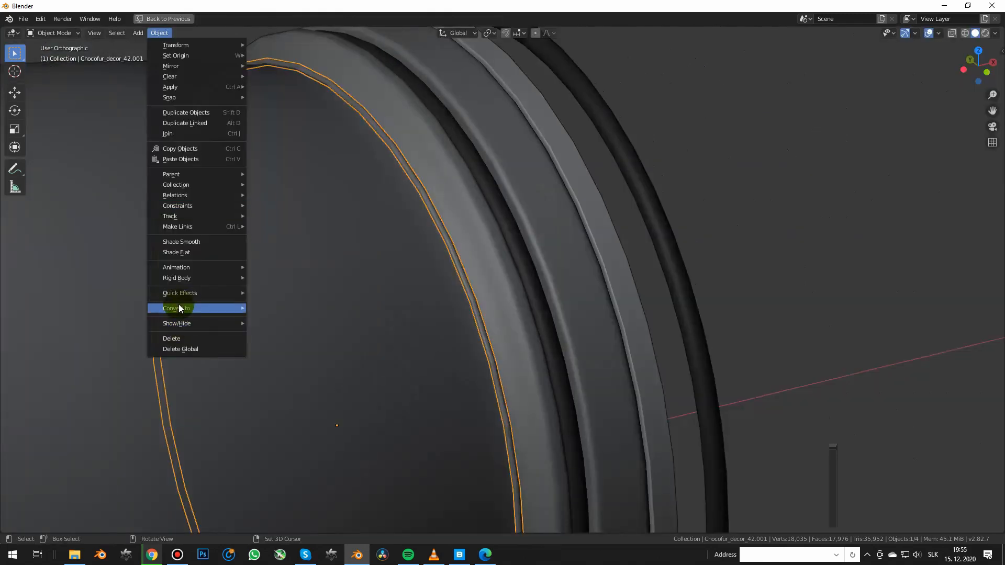
Convert the ring curve to a mesh and select all of its geometry in Edit Mode
{"action": "mouse_move", "coordinate": [178, 307]}
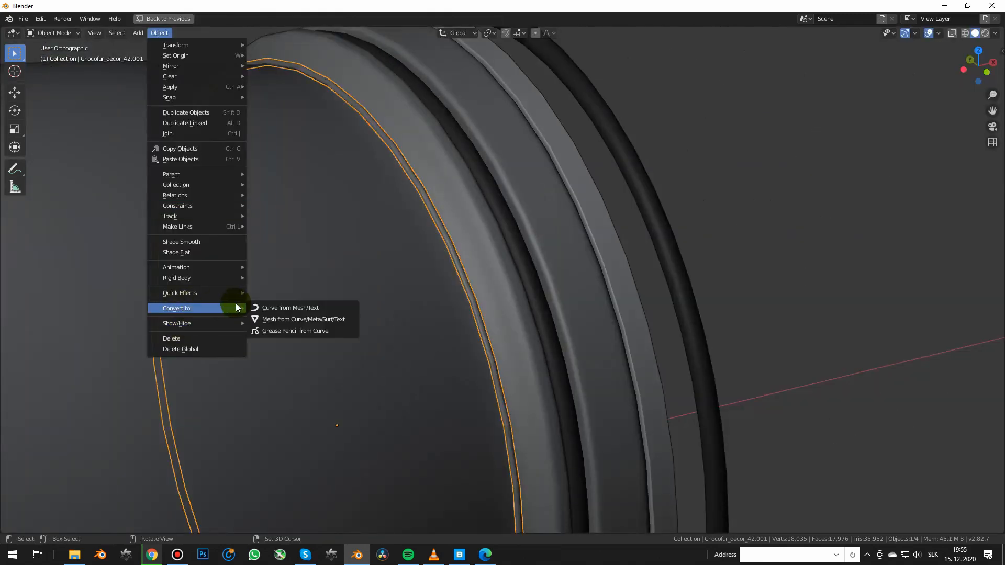
{"action": "left_click", "coordinate": [288, 316]}
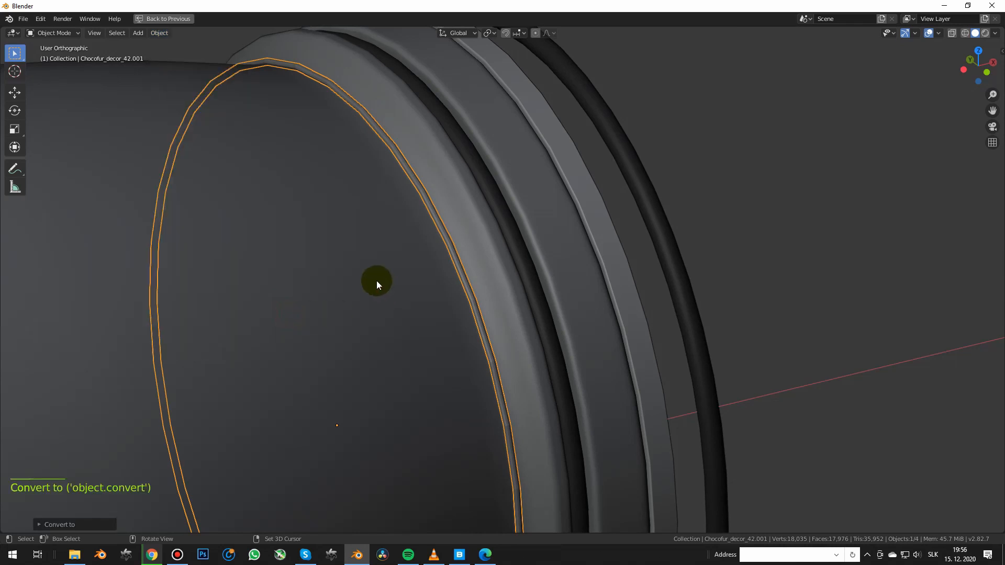
{"action": "scroll", "coordinate": [376, 282], "scroll_direction": "down", "scroll_amount": 2}
{"action": "middle_click_drag", "start_coordinate": [381, 288], "coordinate": [439, 255]}
{"action": "key", "text": "Tab"}
{"action": "key", "text": "a"}
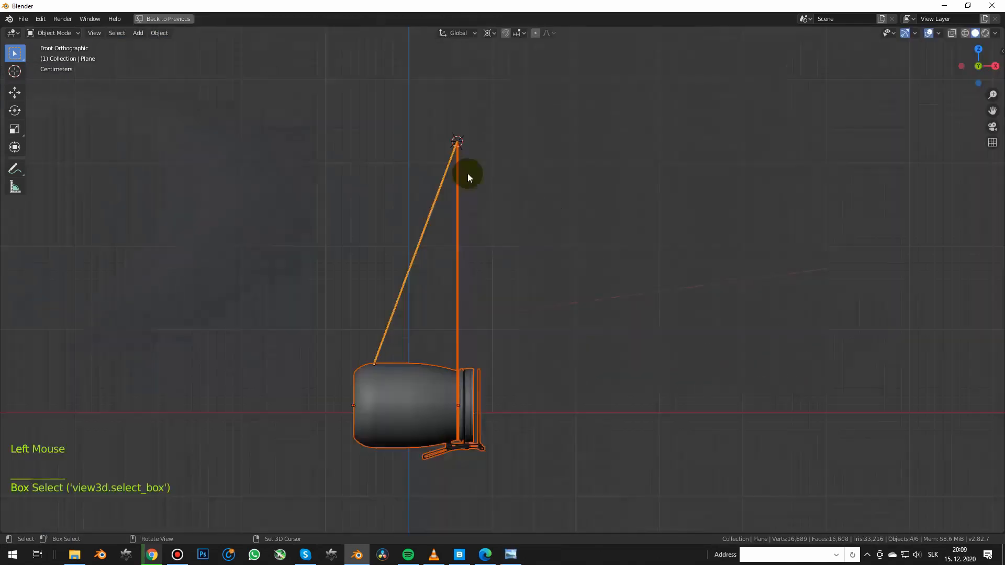
Rotate the jar together with its ropes about the ropes' upper meeting point in the front view
{"action": "key", "text": "r"}
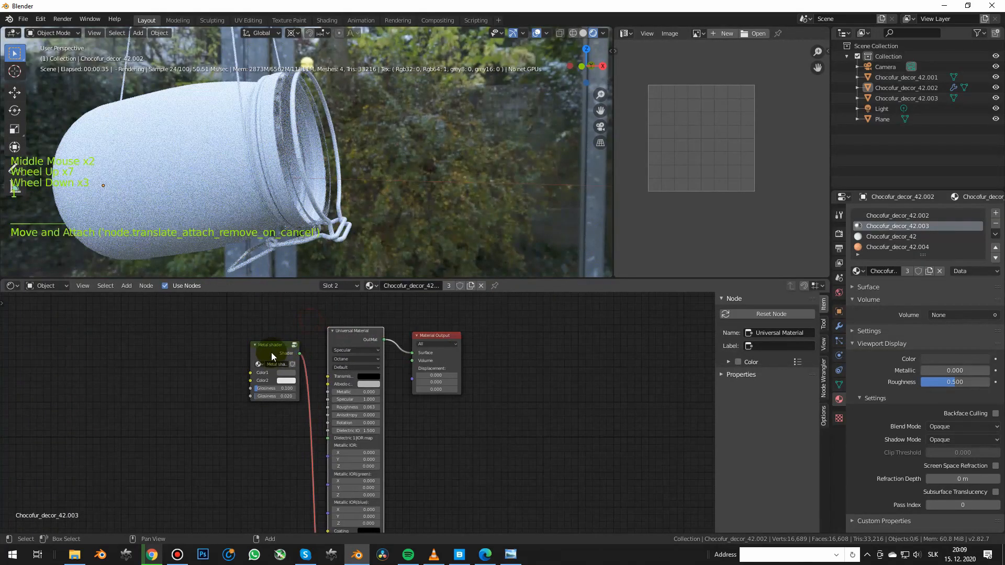
Delete the Metal shader node from the Chocofur_decor_42.003 material and set the Universal Material's Metallic to 1.000
{"action": "key", "text": "x"}
{"action": "left_click_drag", "start_coordinate": [350, 410], "coordinate": [359, 417]}
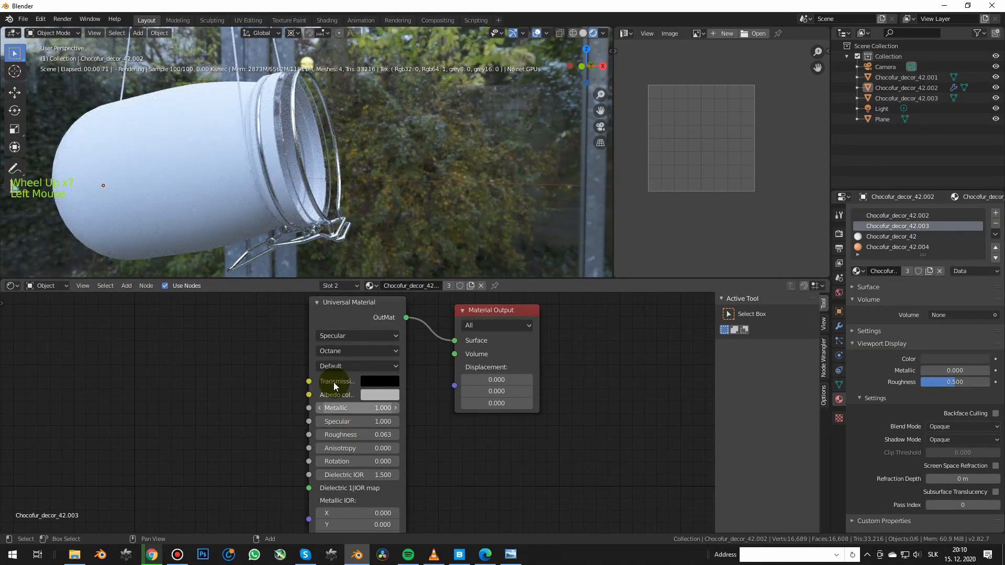
{"action": "scroll", "coordinate": [281, 101], "scroll_direction": "up", "scroll_amount": 3}
{"action": "scroll", "coordinate": [281, 101], "scroll_direction": "down", "scroll_amount": 3}
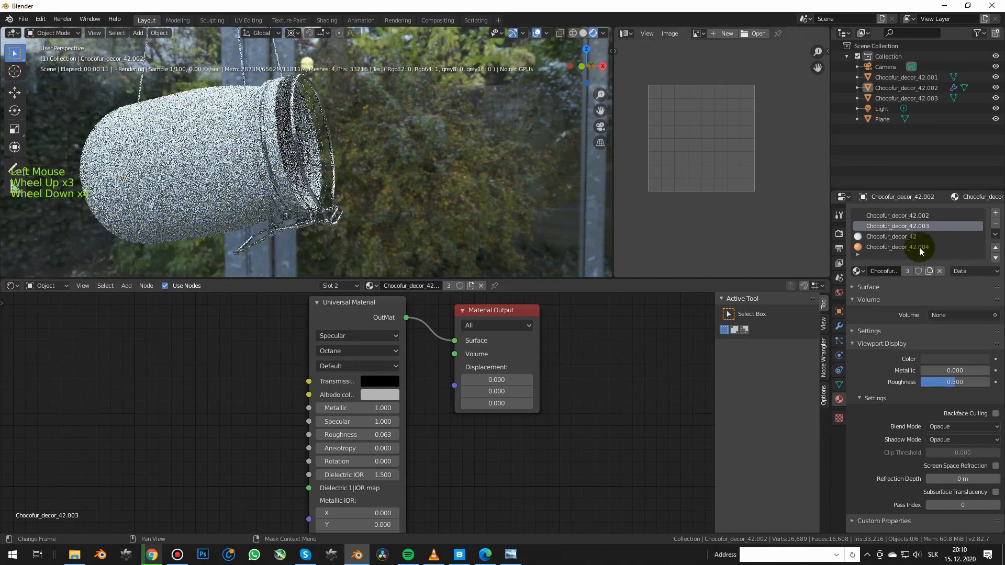
In the Chocofur_decor_42 glass material, set the transmission color to white and the albedo color to black
{"action": "left_click", "coordinate": [913, 236]}
{"action": "scroll", "coordinate": [253, 136], "scroll_direction": "up", "scroll_amount": 2}
{"action": "scroll", "coordinate": [531, 370], "scroll_direction": "up", "scroll_amount": 5}
{"action": "left_click", "coordinate": [442, 396]}
{"action": "left_click", "coordinate": [534, 211]}
{"action": "left_click", "coordinate": [443, 411]}
{"action": "left_click", "coordinate": [535, 295]}
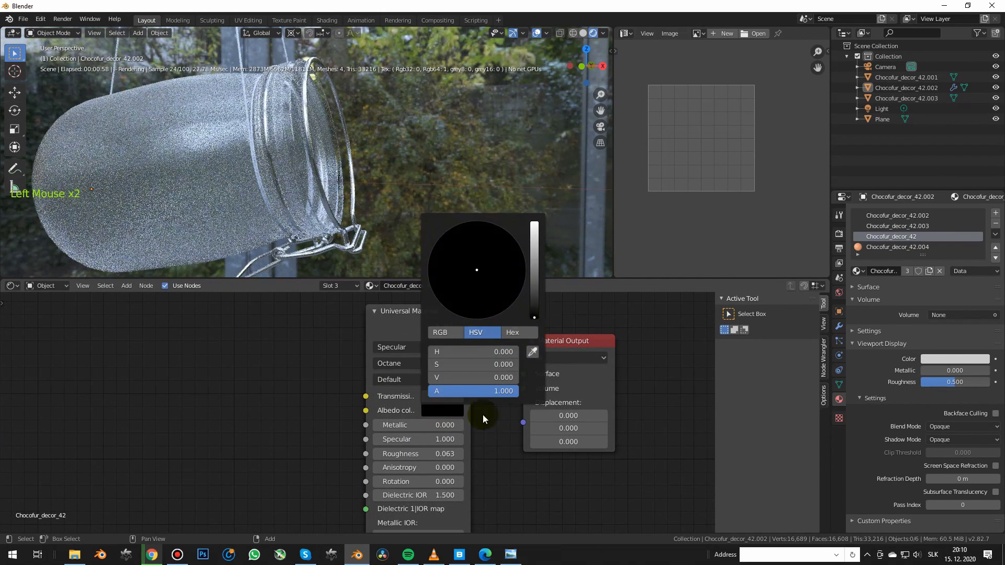
{"action": "scroll", "coordinate": [390, 141], "scroll_direction": "down", "scroll_amount": 2}
{"action": "middle_click_drag", "start_coordinate": [390, 141], "coordinate": [269, 168]}
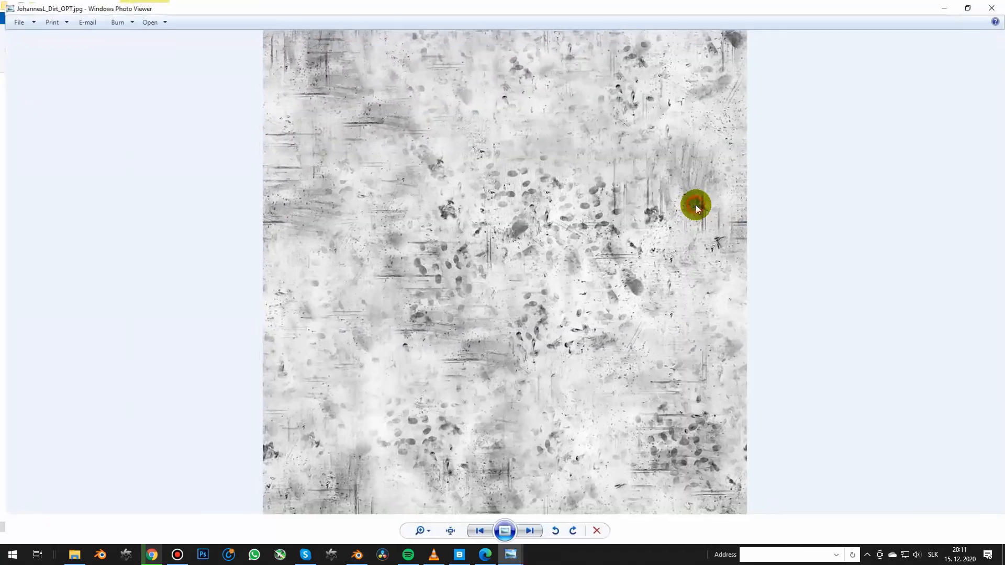
Examine the fingerprints and scratches in the JohannesL_Dirt_OPT.jpg texture, then close the image viewer
{"action": "scroll", "coordinate": [659, 281], "scroll_direction": "up", "scroll_amount": 2}
{"action": "scroll", "coordinate": [646, 278], "scroll_direction": "down", "scroll_amount": 2}
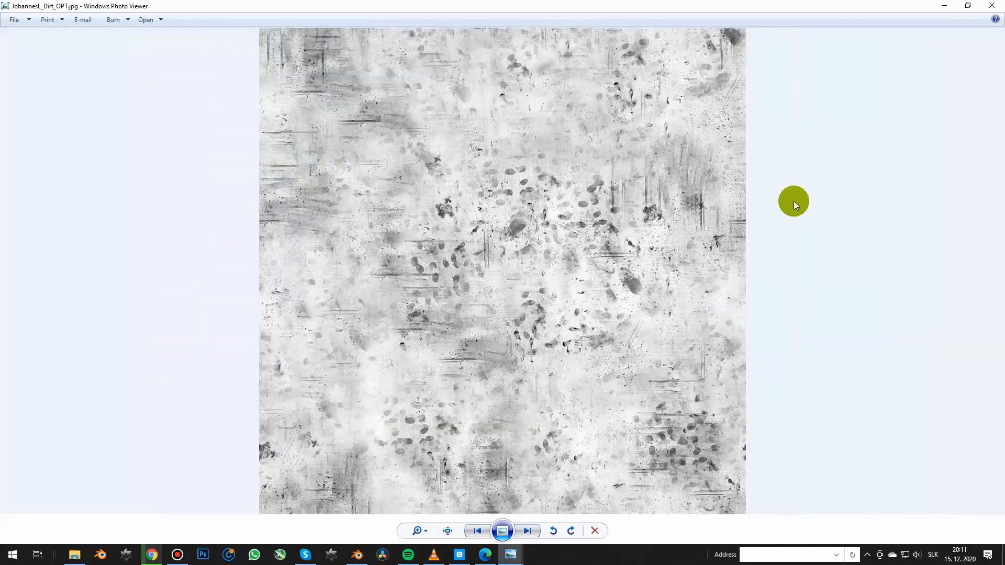
{"action": "left_click", "coordinate": [990, 4]}
Move the roughness Gradient Tex's black stop to about 0.7 and darken its white end stop to grey
{"action": "left_click_drag", "start_coordinate": [361, 385], "coordinate": [272, 399]}
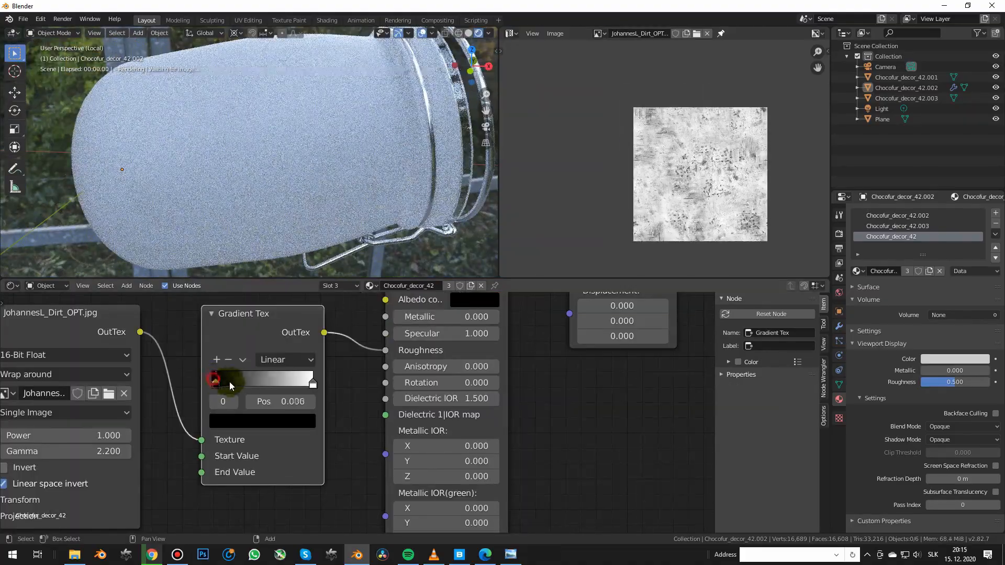
{"action": "left_click_drag", "start_coordinate": [230, 385], "coordinate": [290, 387]}
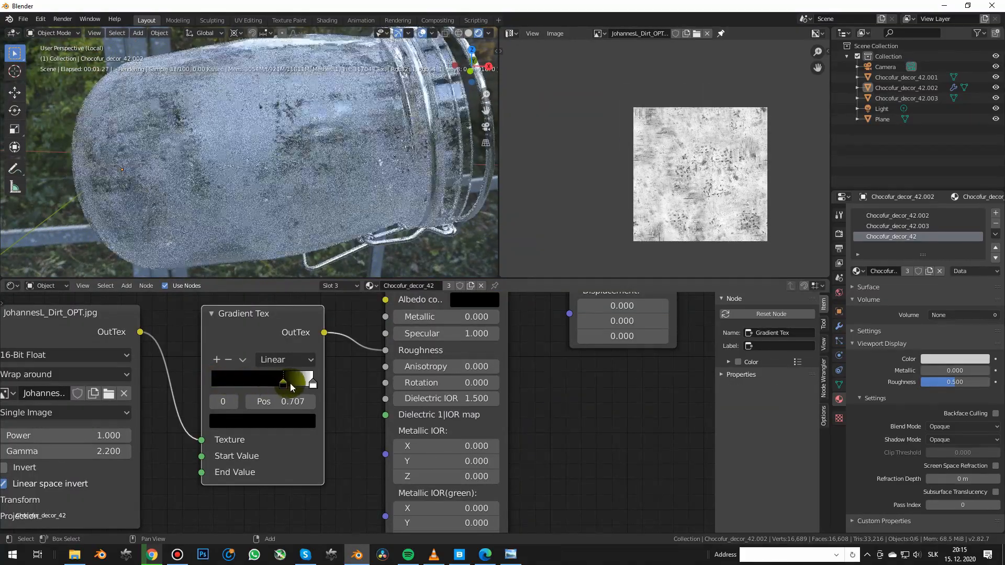
{"action": "left_click", "coordinate": [262, 420]}
{"action": "left_click_drag", "start_coordinate": [341, 209], "coordinate": [344, 273]}
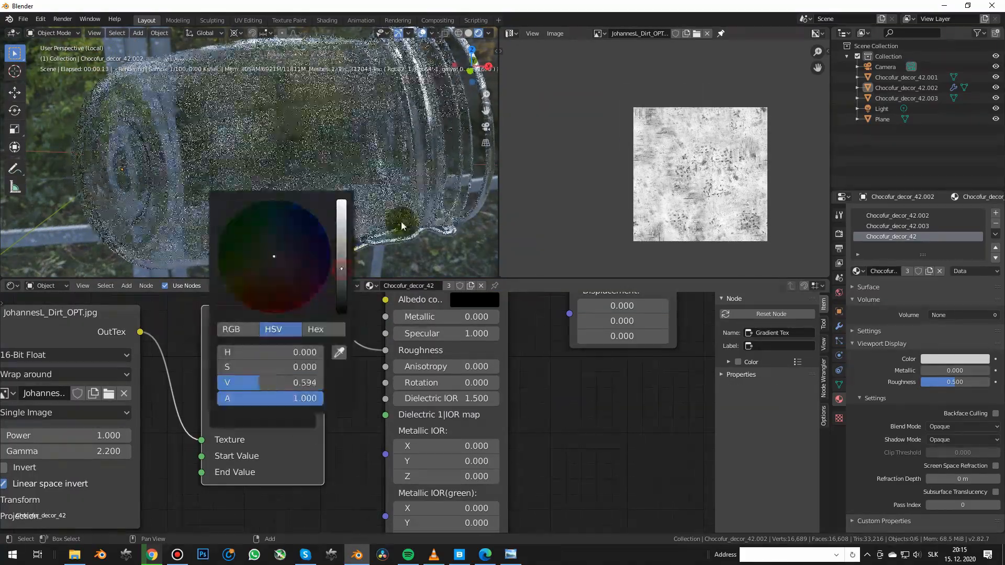
{"action": "middle_click_drag", "start_coordinate": [336, 153], "coordinate": [259, 106]}
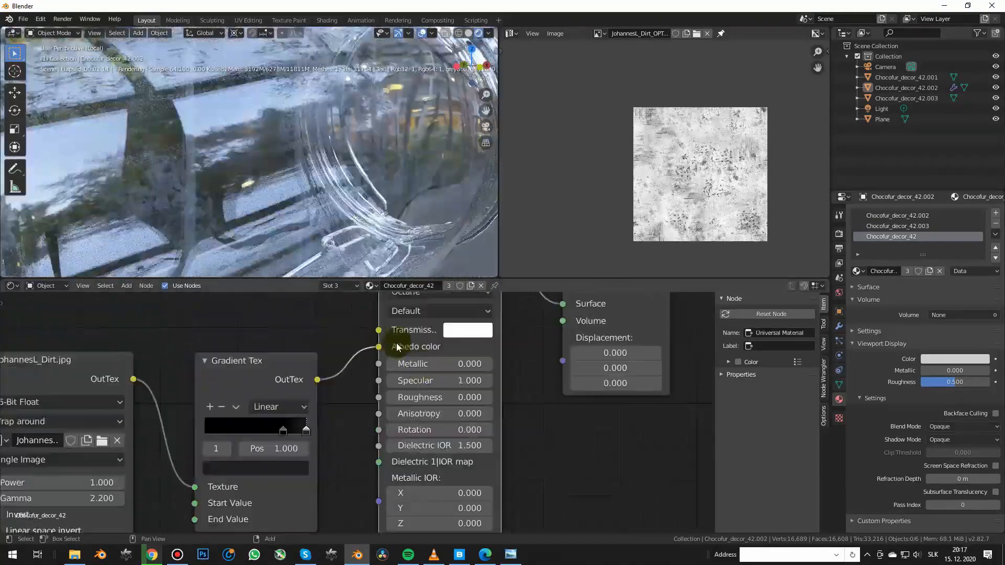
Set the glass material's transmission color to black and brighten the Gradient Tex's end stop to white
{"action": "left_click", "coordinate": [467, 330]}
{"action": "left_click_drag", "start_coordinate": [576, 111], "coordinate": [575, 245]}
{"action": "middle_click_drag", "start_coordinate": [314, 151], "coordinate": [356, 157]}
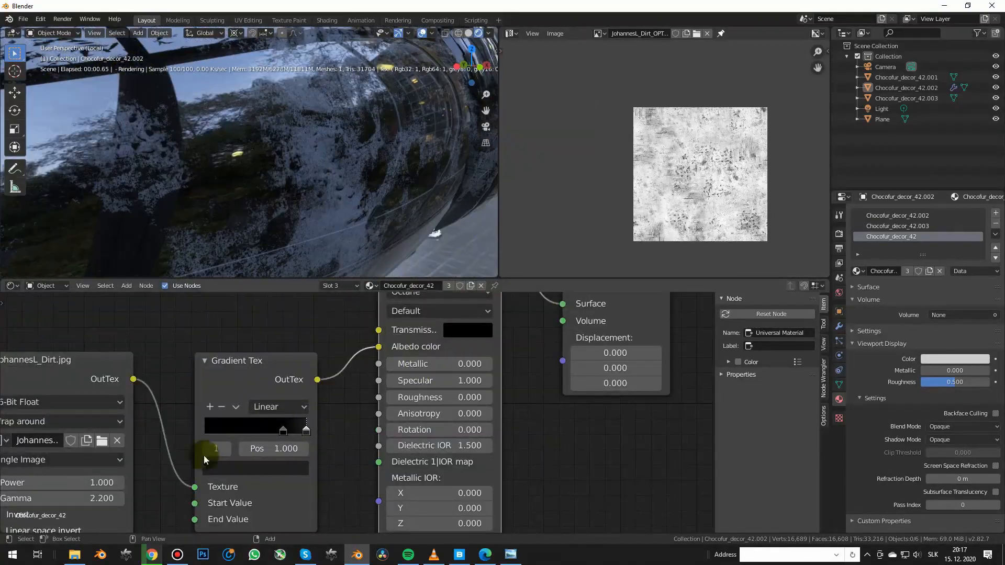
{"action": "middle_click_drag", "start_coordinate": [308, 424], "coordinate": [353, 408]}
{"action": "left_click", "coordinate": [324, 451]}
{"action": "left_click_drag", "start_coordinate": [380, 324], "coordinate": [380, 223]}
Set the JohannesL_Dirt.jpg texture's Gamma to 1 and its Power to 0.9
{"action": "double_click", "coordinate": [88, 480]}
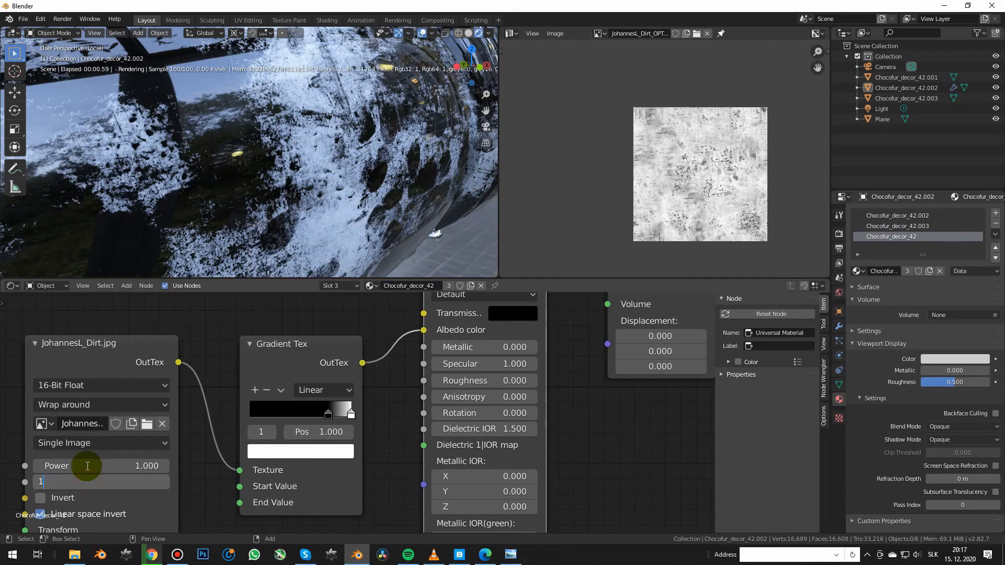
{"action": "type", "text": "1"}
{"action": "key", "text": "Return"}
{"action": "double_click", "coordinate": [100, 465]}
{"action": "key", "text": "BackSpace"}
{"action": "key", "text": "BackSpace"}
{"action": "key", "text": "BackSpace"}
{"action": "type", "text": "0.8"}
{"action": "key", "text": "Return"}
{"action": "double_click", "coordinate": [100, 465]}
{"action": "key", "text": "Return"}
{"action": "left_click", "coordinate": [164, 465]}
Shift the Gradient Tex's black stop slightly toward the end stop and darken the white end stop
{"action": "left_click", "coordinate": [328, 414]}
{"action": "left_click", "coordinate": [351, 414]}
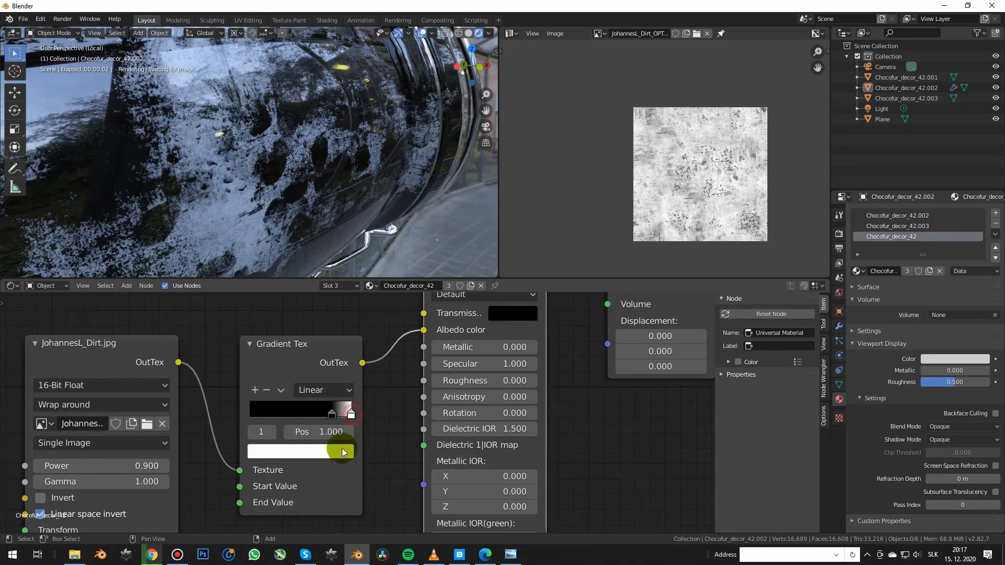
{"action": "left_click", "coordinate": [314, 451]}
{"action": "left_click_drag", "start_coordinate": [380, 233], "coordinate": [382, 330]}
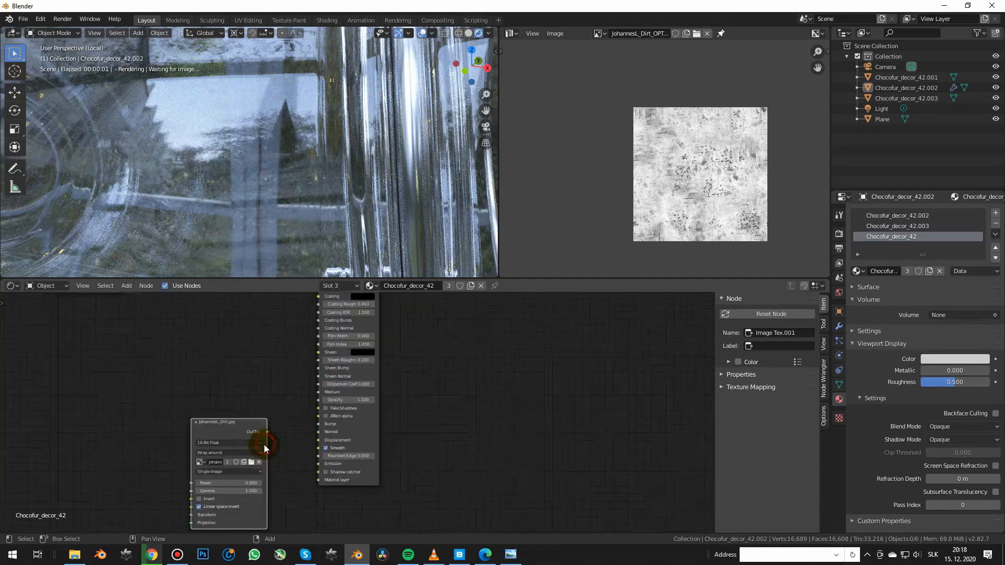
Connect the second JohannesL_Dirt.jpg texture to the glass material's Bump input and set its Power to 0.001
{"action": "scroll", "coordinate": [265, 429], "scroll_direction": "up", "scroll_amount": 2}
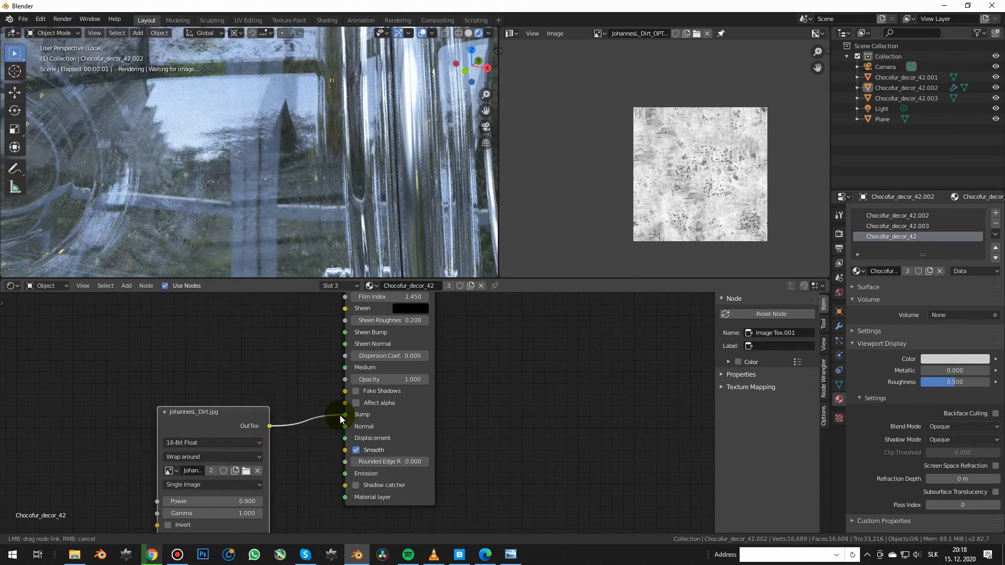
{"action": "scroll", "coordinate": [272, 486], "scroll_direction": "up", "scroll_amount": 2}
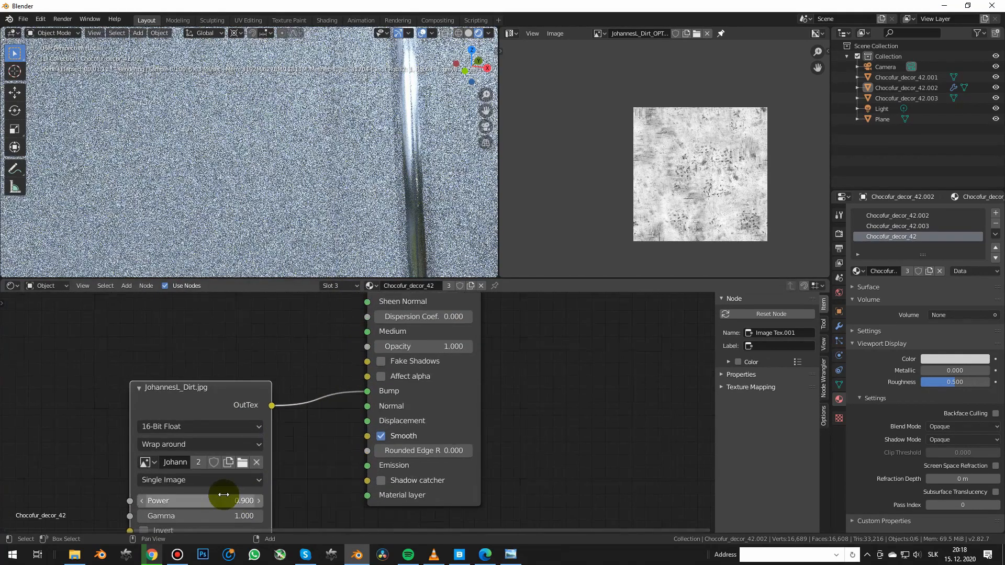
{"action": "left_click", "coordinate": [224, 497]}
{"action": "type", "text": "0.005"}
{"action": "key", "text": "Return"}
{"action": "scroll", "coordinate": [232, 495], "scroll_direction": "up", "scroll_amount": 1}
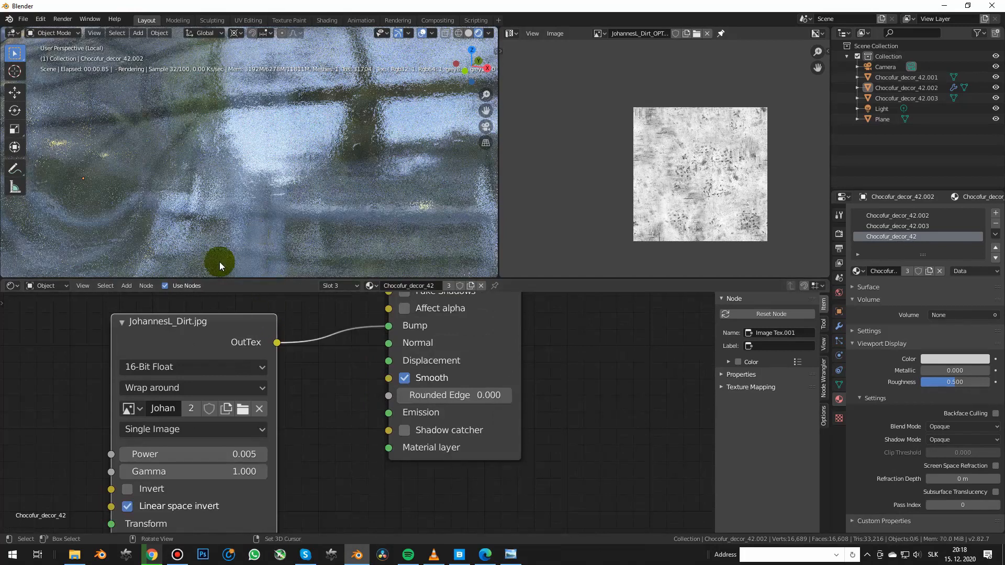
{"action": "left_click", "coordinate": [199, 451]}
{"action": "type", "text": "0.001"}
{"action": "key", "text": "Return"}
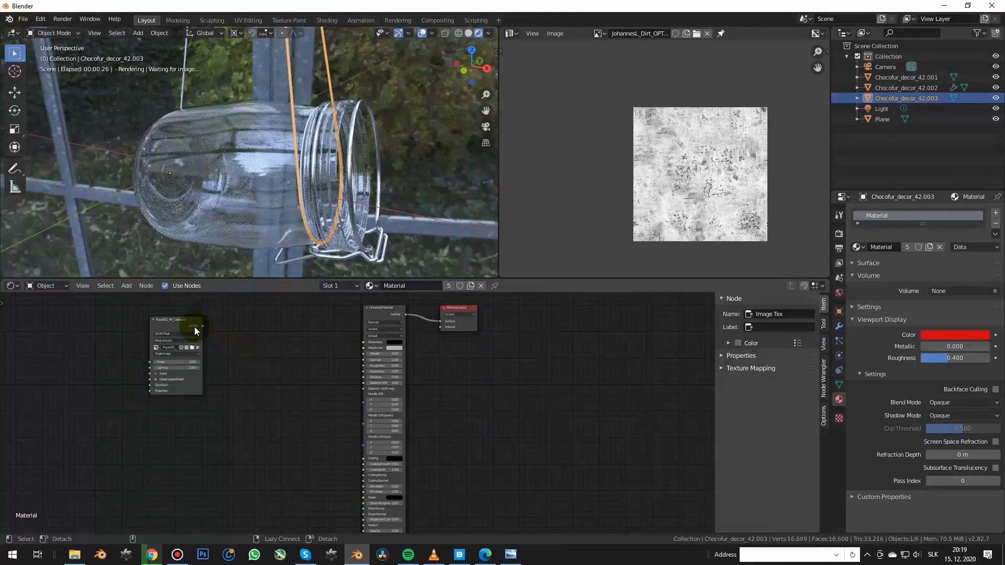
Connect the Rope001_4K_Color.png texture to the rope material's Albedo color and isolate the rope in local view
{"action": "left_click_drag", "start_coordinate": [194, 319], "coordinate": [360, 325]}
{"action": "left_click_drag", "start_coordinate": [519, 367], "coordinate": [518, 363]}
{"action": "key", "text": "KP_Divide"}
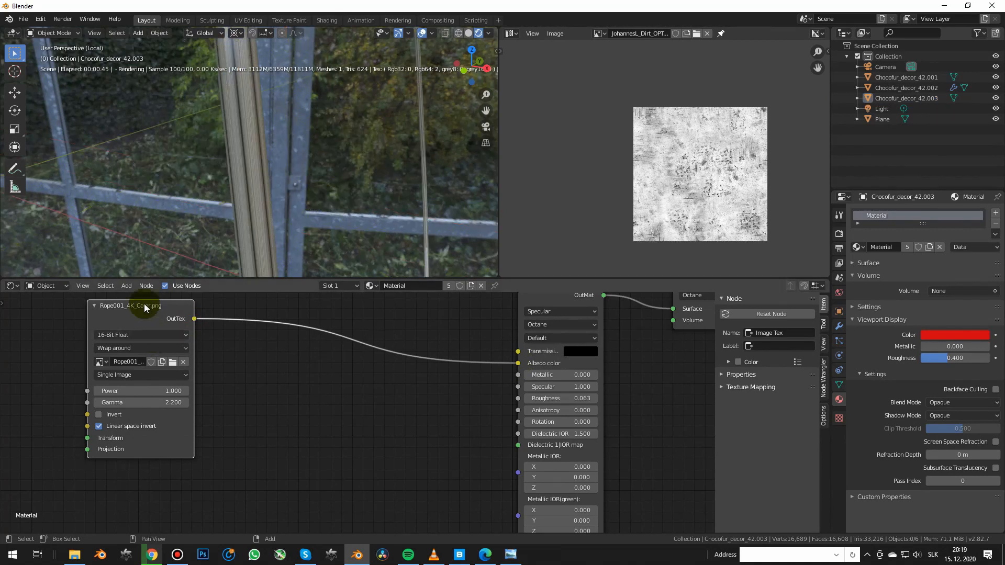
{"action": "scroll", "coordinate": [314, 335], "scroll_direction": "down", "scroll_amount": 4}
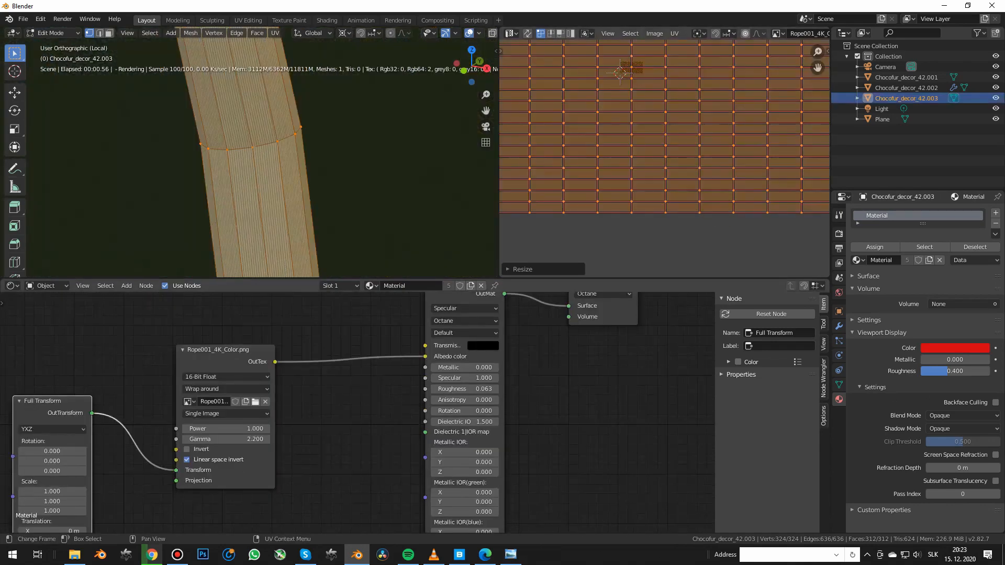
Scale the rope's UV layout along X to about half its width
{"action": "key", "text": "s"}
{"action": "key", "text": "x"}
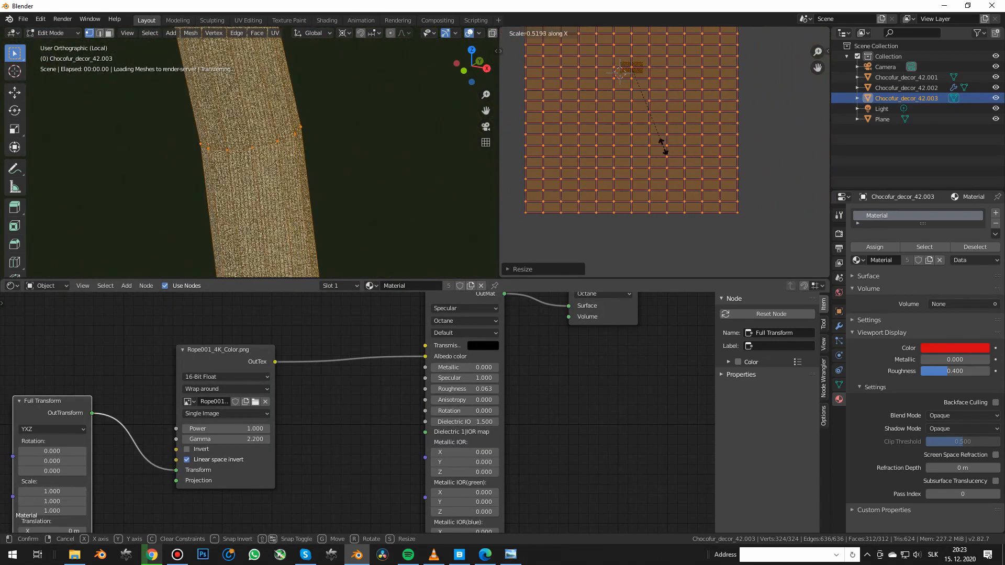
{"action": "scroll", "coordinate": [642, 110], "scroll_direction": "up", "scroll_amount": 8}
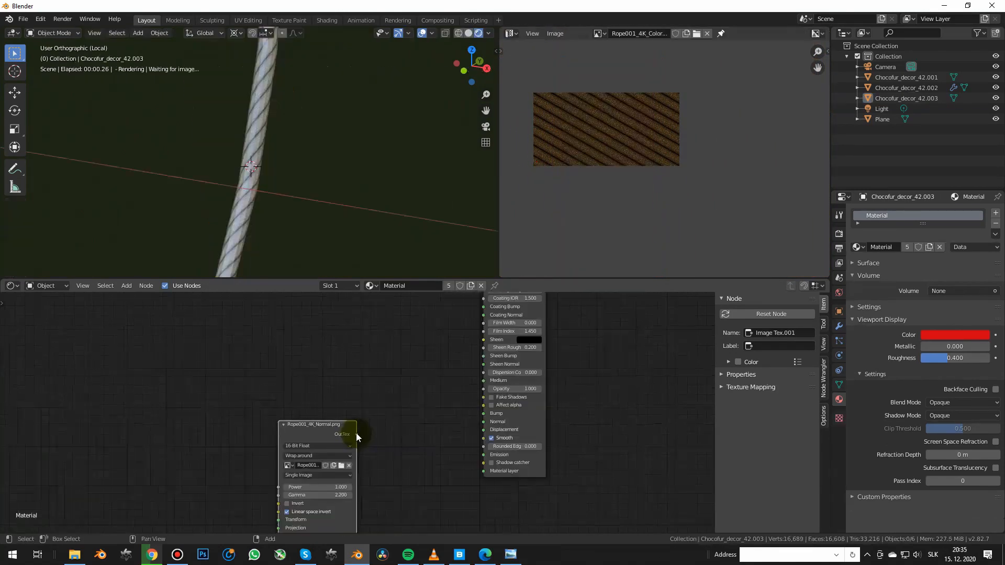
Connect the Rope001_4K_Normal.png texture to the rope material's Normal input and set its Gamma to 1.000
{"action": "left_click_drag", "start_coordinate": [356, 434], "coordinate": [482, 422]}
{"action": "scroll", "coordinate": [304, 462], "scroll_direction": "up", "scroll_amount": 2}
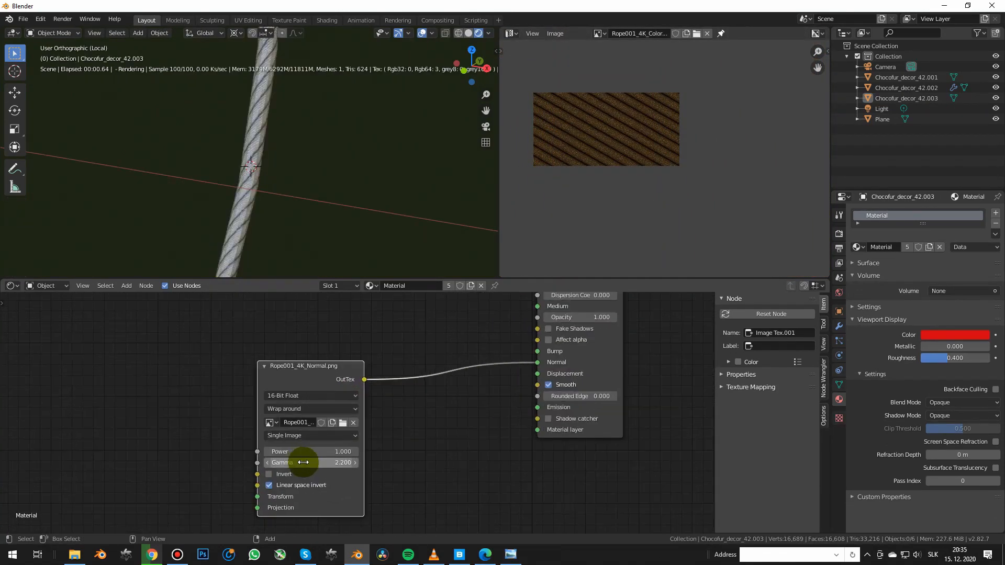
{"action": "key", "text": "Return"}
Connect the Rope001_4K_Roughness.png texture to the rope material's Roughness input and set Specular to 0.2
{"action": "scroll", "coordinate": [325, 388], "scroll_direction": "down", "scroll_amount": 3}
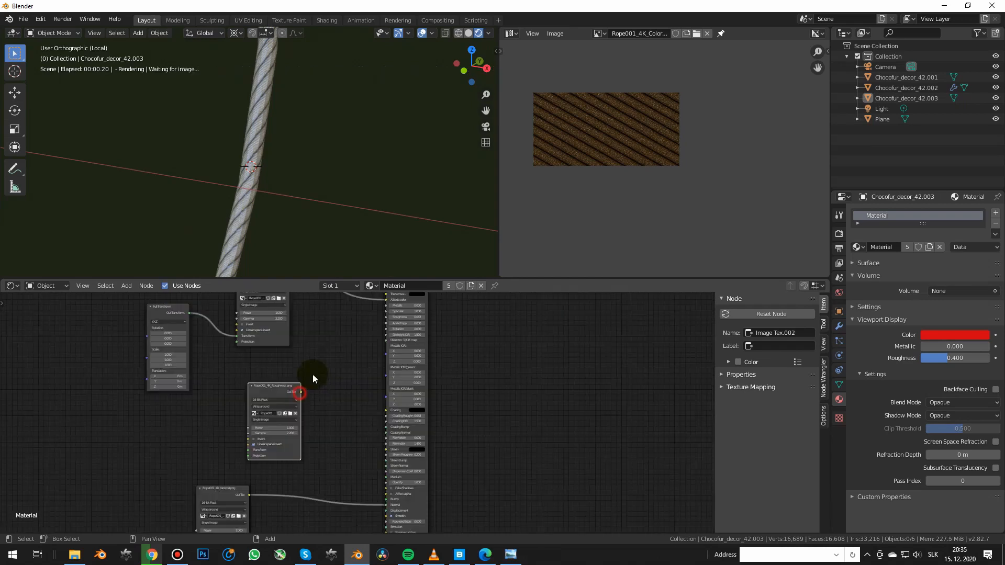
{"action": "scroll", "coordinate": [324, 368], "scroll_direction": "up", "scroll_amount": 4}
{"action": "left_click", "coordinate": [428, 334]}
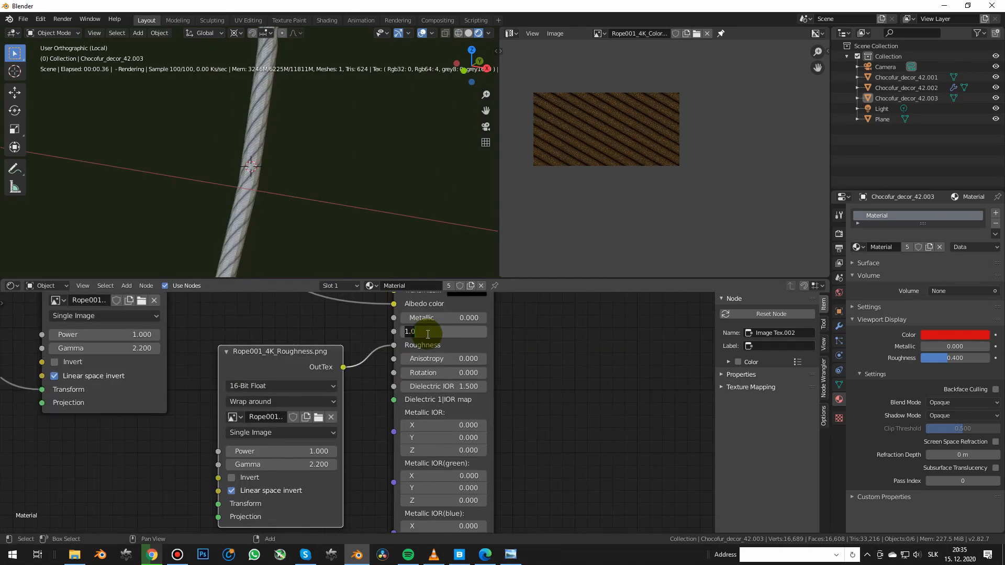
{"action": "type", "text": "0.2"}
{"action": "key", "text": "Return"}
{"action": "scroll", "coordinate": [287, 128], "scroll_direction": "up", "scroll_amount": 2}
Move the normal texture node up and add the Rope001_4K_Displacement.png image texture below it
{"action": "scroll", "coordinate": [287, 418], "scroll_direction": "down", "scroll_amount": 4}
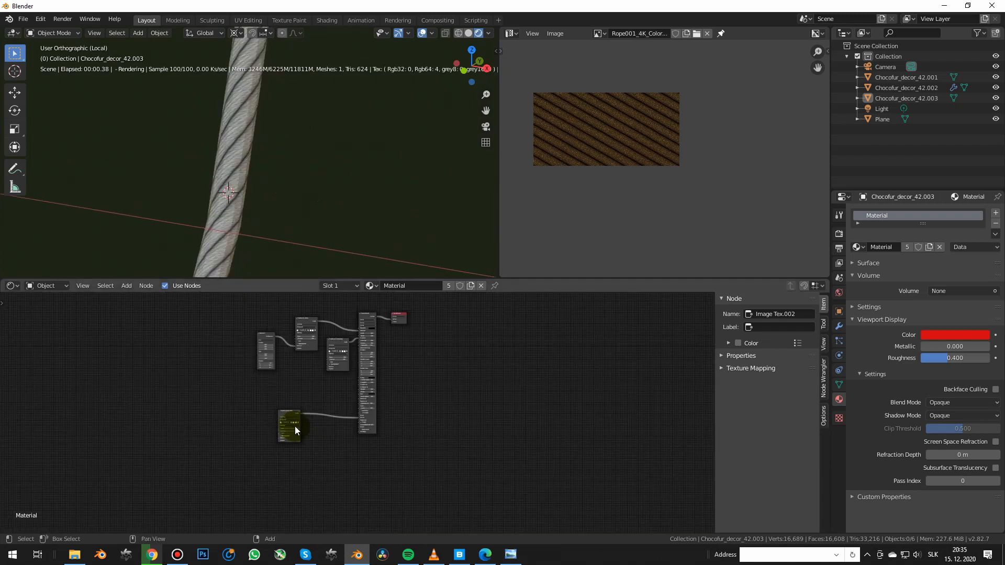
{"action": "left_click_drag", "start_coordinate": [290, 410], "coordinate": [293, 374]}
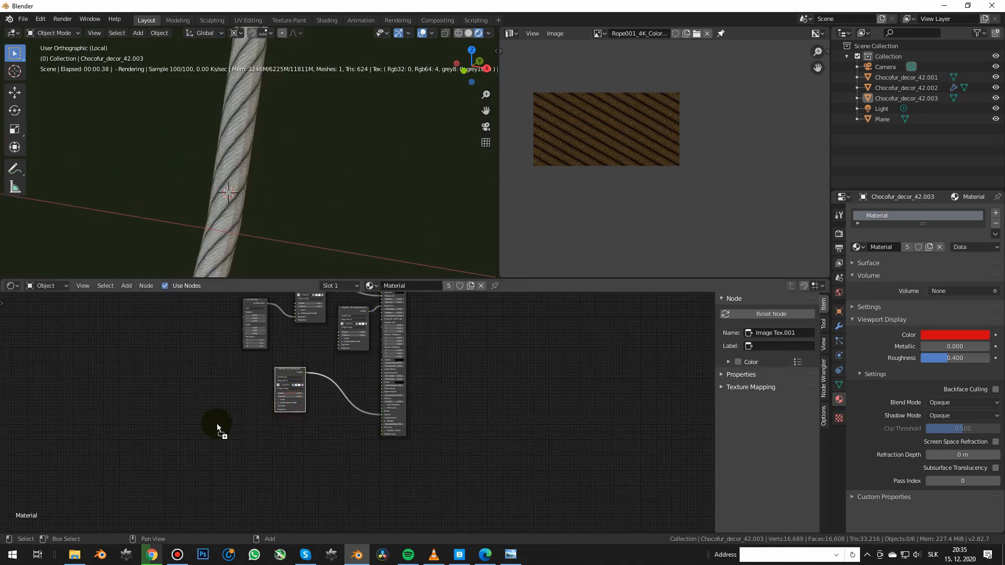
{"action": "left_click_drag", "start_coordinate": [324, 439], "coordinate": [328, 420]}
{"action": "left_click", "coordinate": [329, 419]}
{"action": "scroll", "coordinate": [340, 432], "scroll_direction": "up", "scroll_amount": 4}
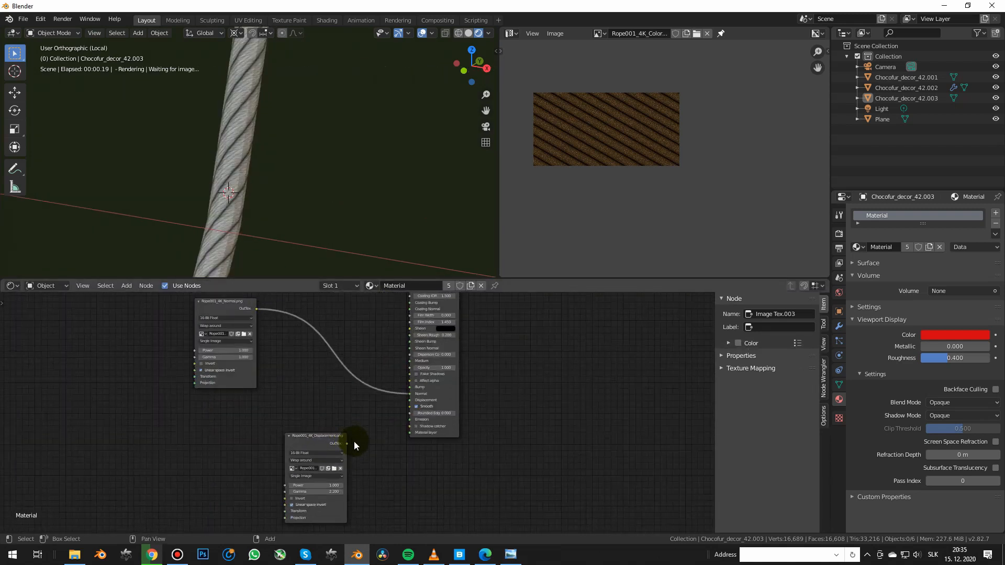
Add a Texture Displacement node for the displacement image and link it to the rope material's Displacement input
{"action": "left_click", "coordinate": [303, 410]}
{"action": "scroll", "coordinate": [269, 426], "scroll_direction": "up", "scroll_amount": 2}
{"action": "left_click_drag", "start_coordinate": [376, 422], "coordinate": [463, 379]}
{"action": "scroll", "coordinate": [398, 471], "scroll_direction": "up", "scroll_amount": 1}
Set the Texture Displacement's level of detail to 4096*4096, make it follow the smoothed normal, and raise Mid level to 0.200
{"action": "left_click", "coordinate": [311, 417]}
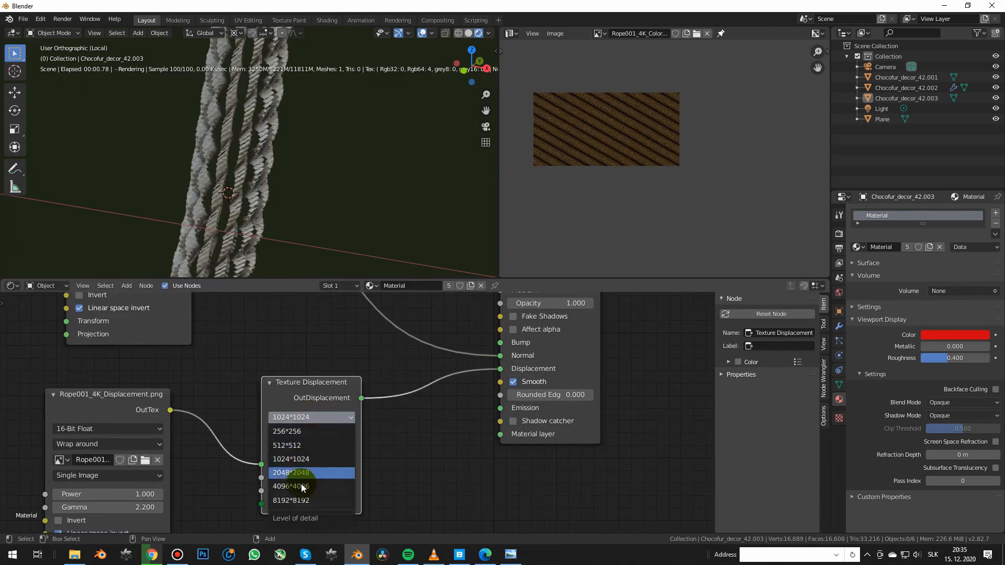
{"action": "left_click", "coordinate": [302, 486]}
{"action": "scroll", "coordinate": [340, 405], "scroll_direction": "down", "scroll_amount": 2, "text": "shift"}
{"action": "left_click", "coordinate": [327, 403]}
{"action": "left_click", "coordinate": [337, 445]}
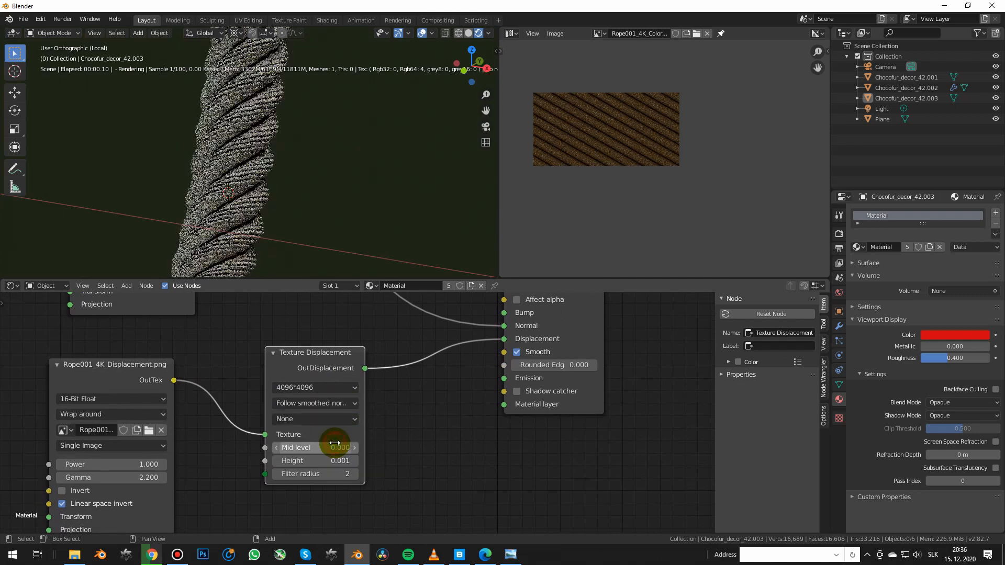
{"action": "scroll", "coordinate": [262, 180], "scroll_direction": "down", "scroll_amount": 5}
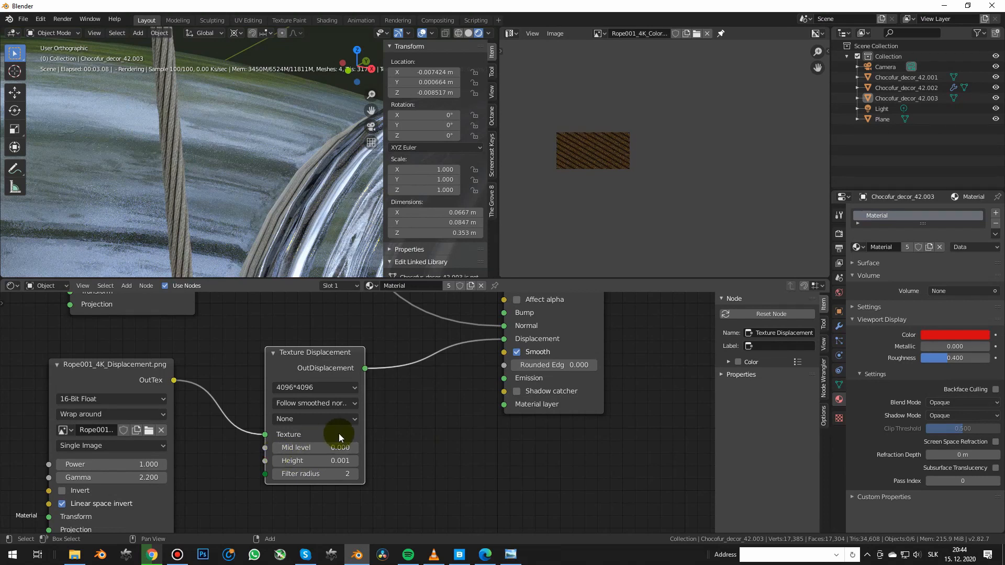
{"action": "left_click_drag", "start_coordinate": [314, 448], "coordinate": [343, 447]}
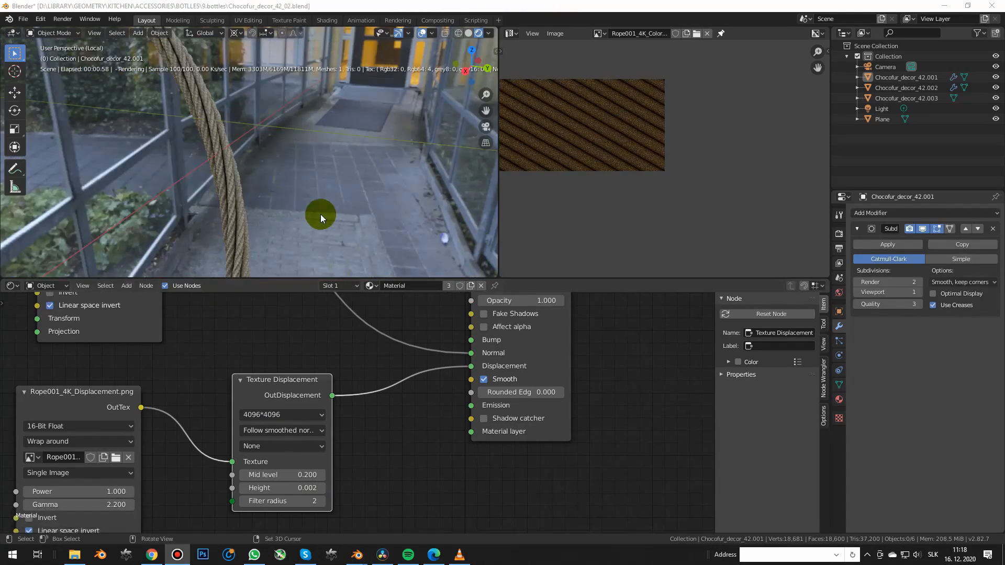
Add a Bezier curve in the right orthographic view of the isolated rope loop
{"action": "middle_click_drag", "start_coordinate": [312, 216], "coordinate": [237, 209]}
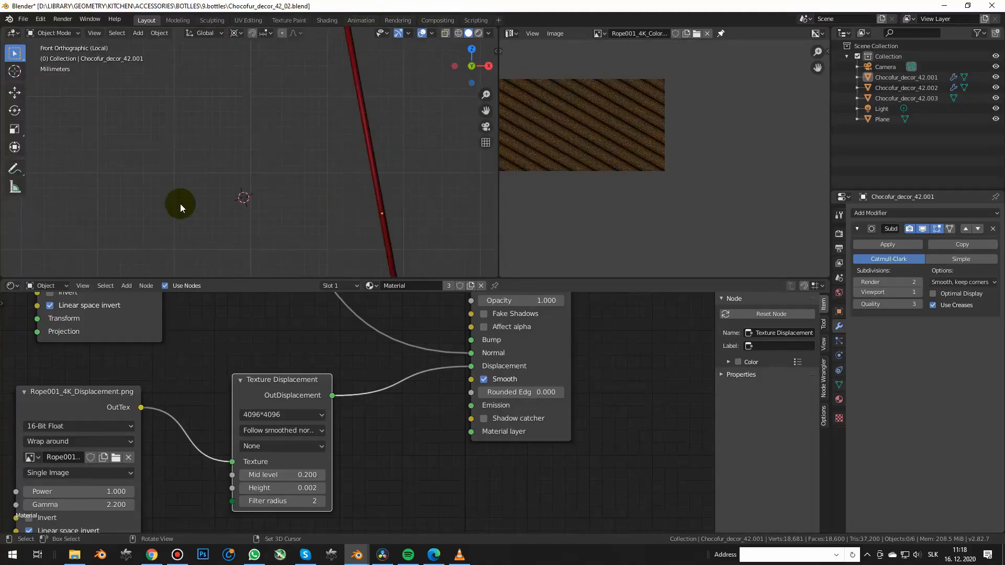
{"action": "scroll", "coordinate": [182, 196], "scroll_direction": "down", "scroll_amount": 10}
{"action": "scroll", "coordinate": [101, 207], "scroll_direction": "up", "scroll_amount": 1}
{"action": "scroll", "coordinate": [101, 207], "scroll_direction": "up", "scroll_amount": 3}
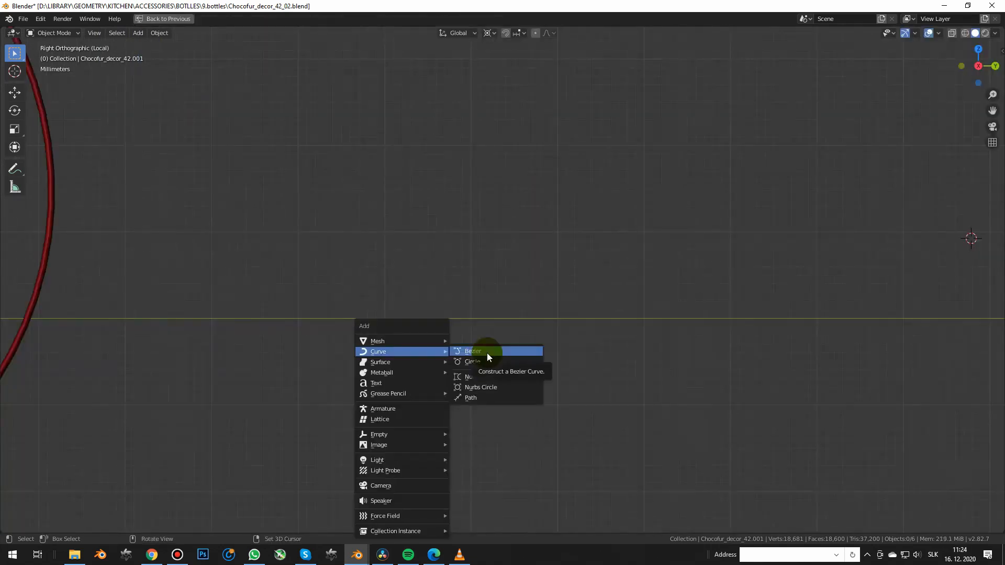
{"action": "left_click", "coordinate": [486, 351]}
{"action": "scroll", "coordinate": [551, 362], "scroll_direction": "down", "scroll_amount": 5}
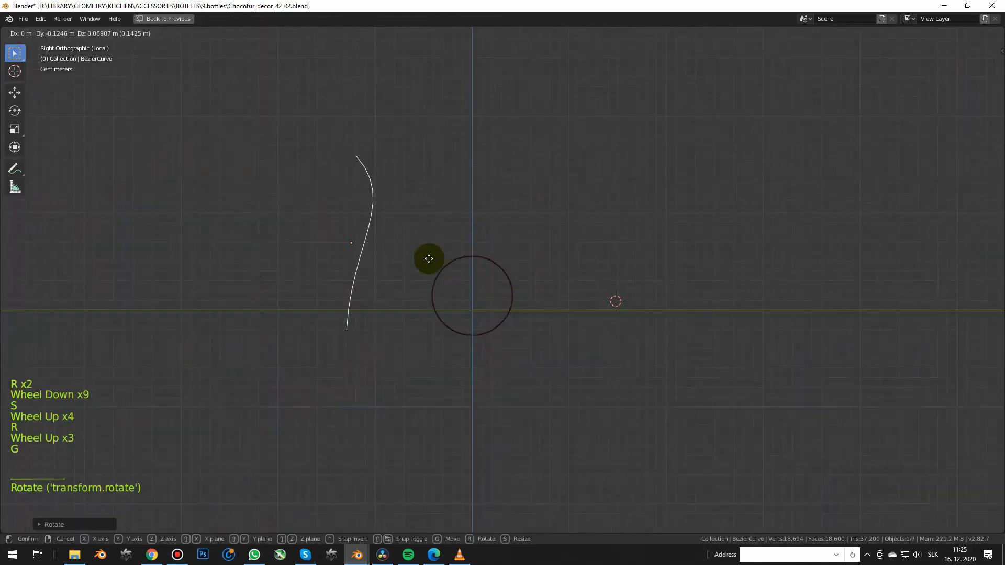
Move the upright Bezier curve beside the rope loop and enter Edit Mode on it
{"action": "key", "text": "g"}
{"action": "scroll", "coordinate": [382, 278], "scroll_direction": "up", "scroll_amount": 3}
{"action": "left_click", "coordinate": [380, 278]}
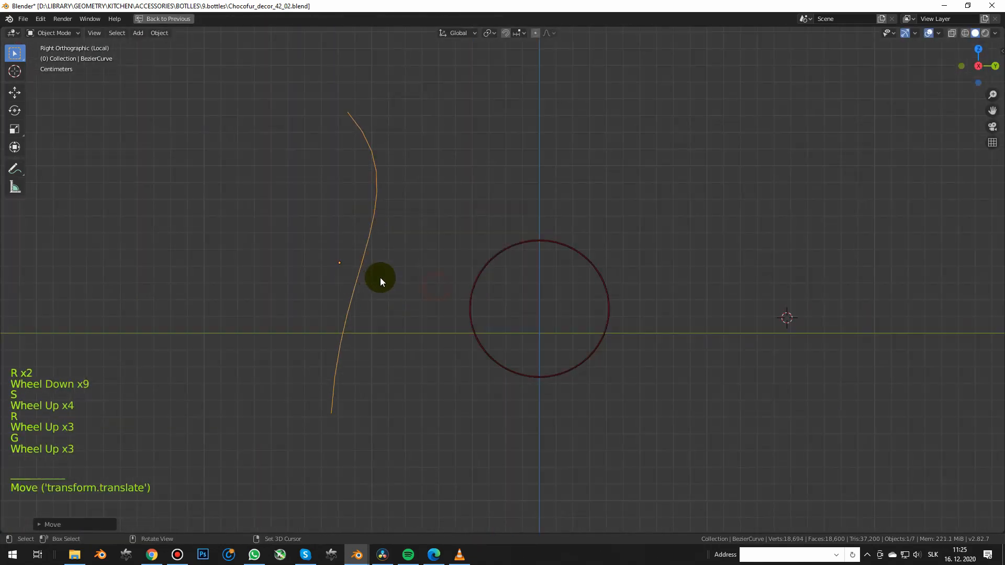
{"action": "key", "text": "Tab"}
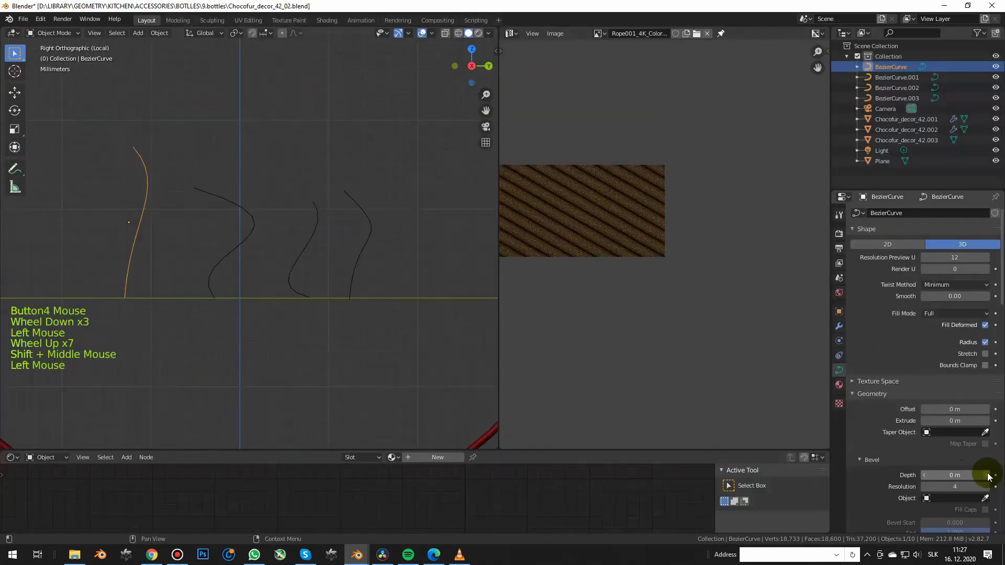
Give the first and second Bezier curves a bevel depth of 0.015 m each
{"action": "left_click", "coordinate": [986, 475]}
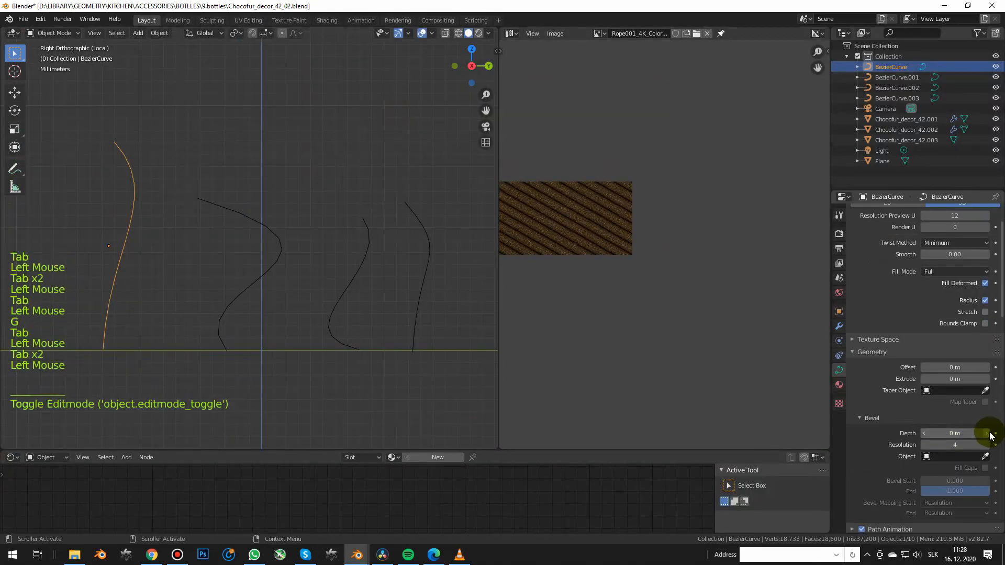
{"action": "double_click", "coordinate": [987, 434]}
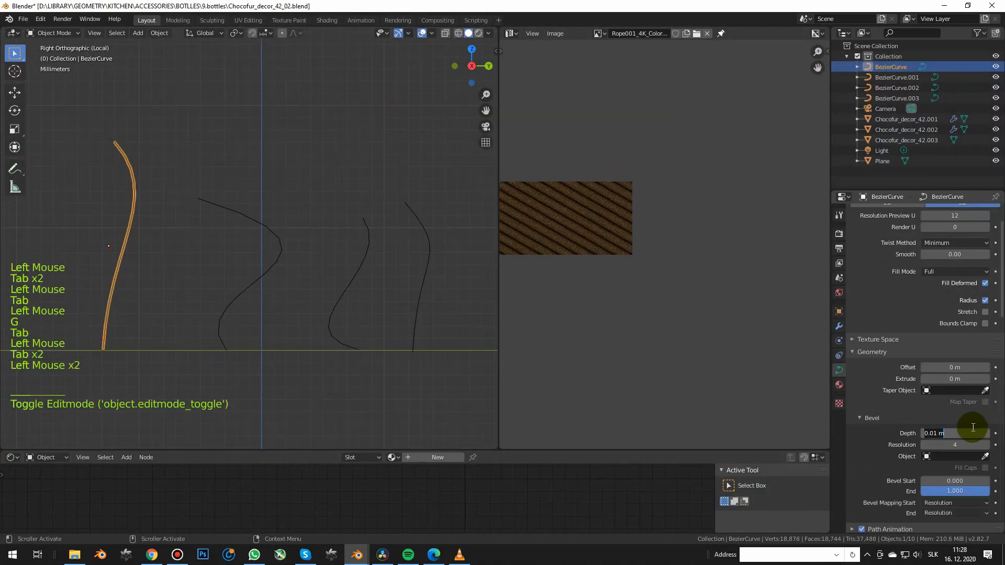
{"action": "left_click", "coordinate": [222, 203]}
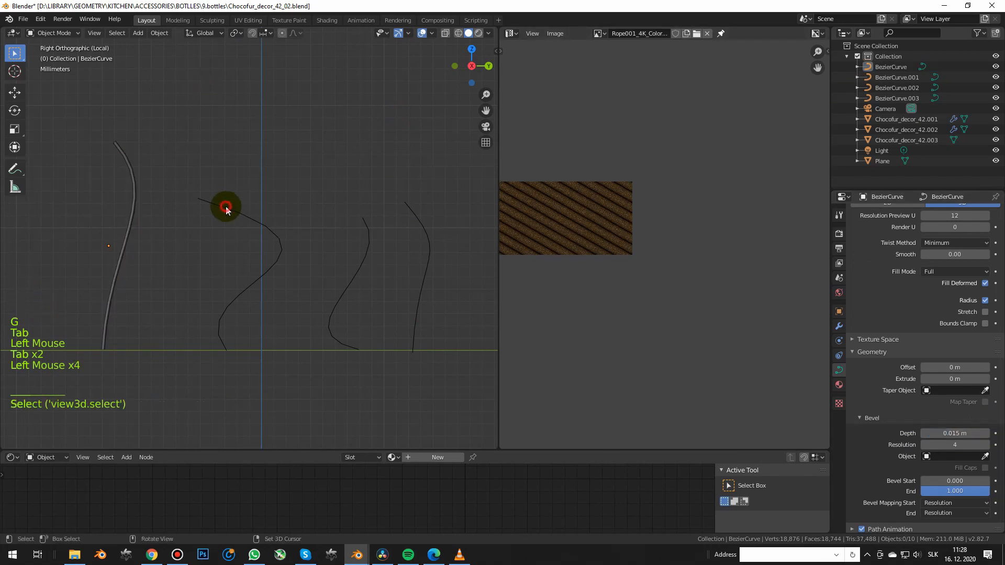
{"action": "left_click", "coordinate": [224, 206]}
{"action": "type", "text": "0.015"}
{"action": "key", "text": "Return"}
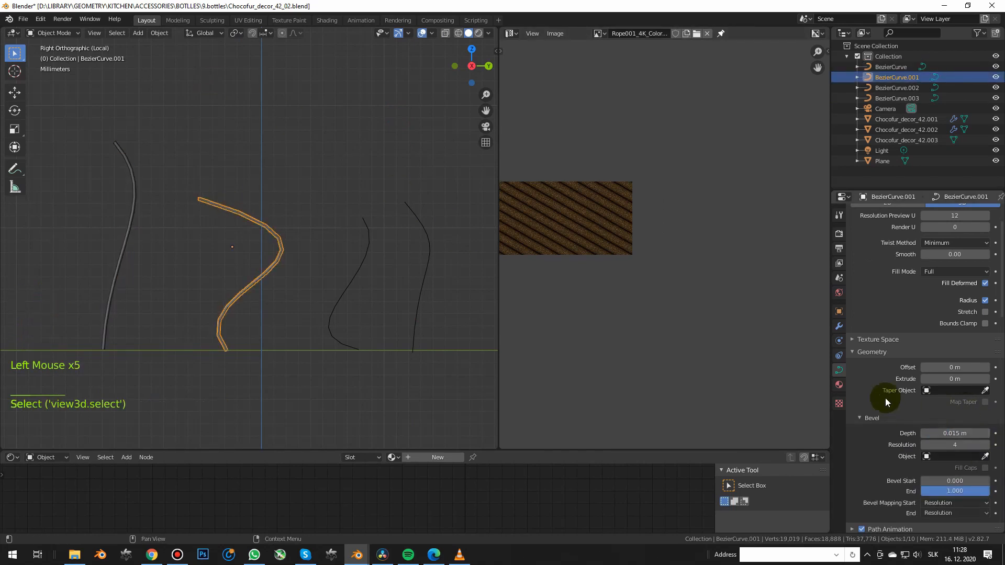
Lower the bevel resolution of the third and fourth Bezier curves to 2
{"action": "left_click", "coordinate": [472, 285]}
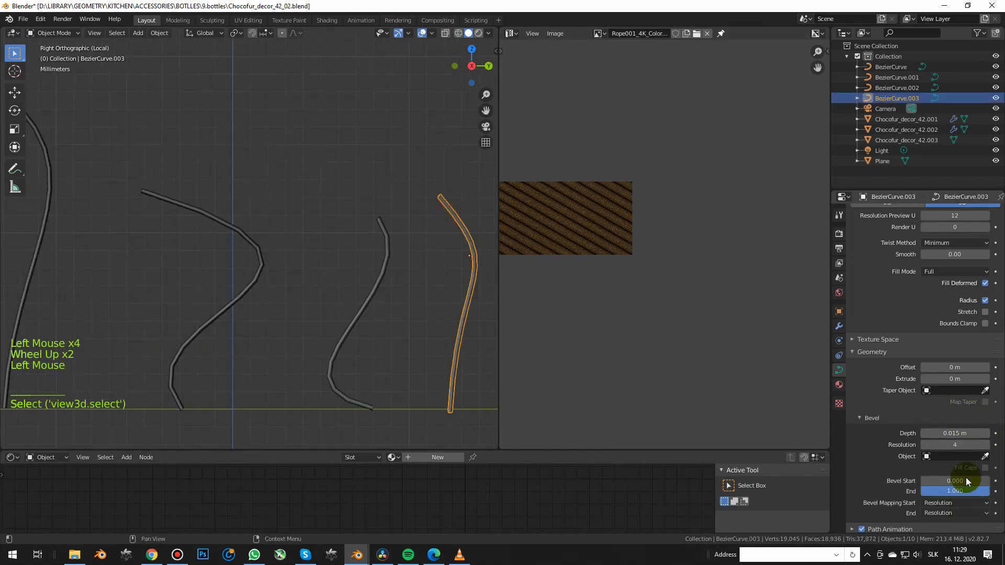
{"action": "left_click_drag", "start_coordinate": [960, 444], "coordinate": [968, 444]}
{"action": "left_click", "coordinate": [387, 241]}
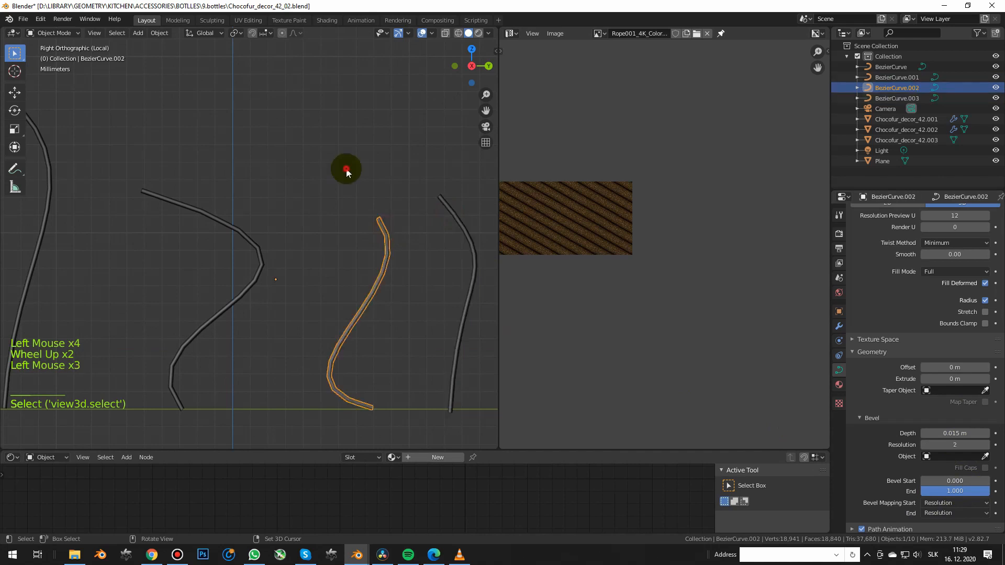
Convert the first beveled Bezier curve to a mesh
{"action": "left_click", "coordinate": [346, 173]}
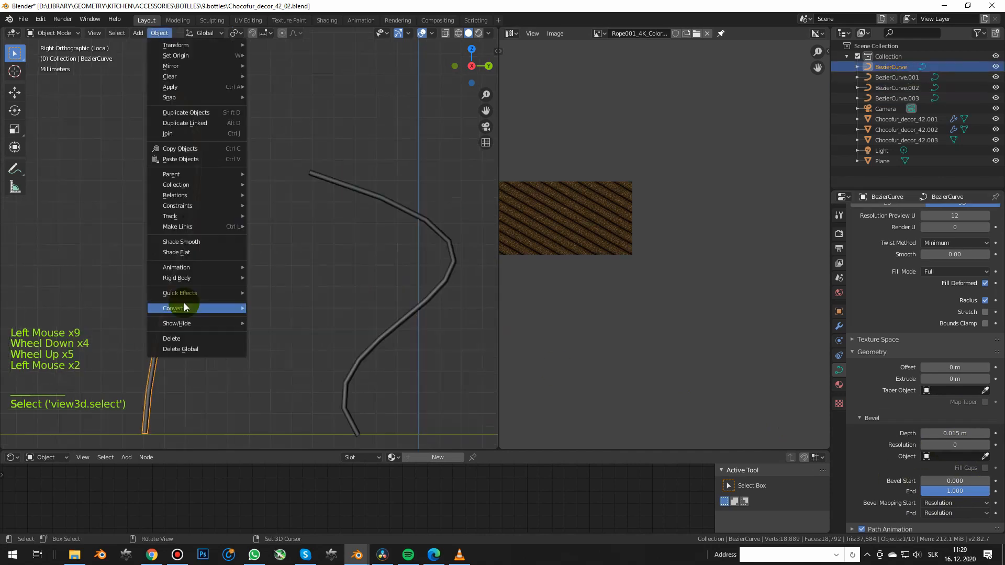
{"action": "mouse_move", "coordinate": [183, 303]}
{"action": "left_click", "coordinate": [274, 318]}
Convert the remaining three beveled Bezier curves to meshes
{"action": "left_click", "coordinate": [314, 172]}
{"action": "scroll", "coordinate": [182, 89], "scroll_direction": "down", "scroll_amount": 5}
{"action": "left_click", "coordinate": [325, 193], "text": "shift"}
{"action": "left_click", "coordinate": [301, 199], "text": "shift"}
{"action": "left_click", "coordinate": [159, 32]}
{"action": "mouse_move", "coordinate": [243, 309]}
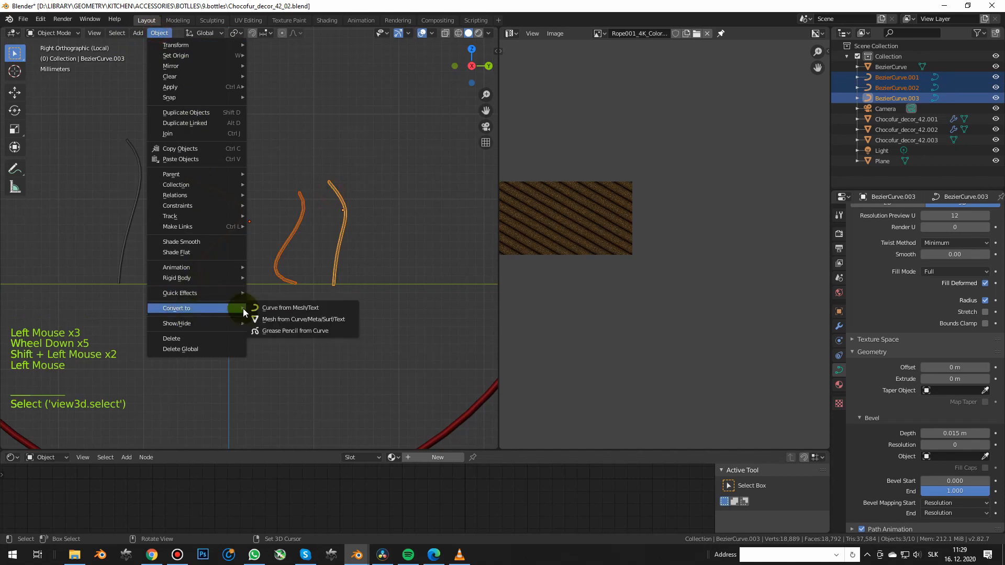
{"action": "left_click", "coordinate": [286, 319]}
Select the end vertices of the first strand mesh and scale its tip with proportional editing enabled
{"action": "left_click", "coordinate": [269, 144]}
{"action": "key", "text": "Tab"}
{"action": "key", "text": "Tab"}
{"action": "left_click", "coordinate": [302, 224]}
{"action": "key", "text": "Tab"}
{"action": "left_click", "coordinate": [341, 224]}
{"action": "middle_click_drag", "start_coordinate": [341, 224], "coordinate": [251, 168], "text": "shift"}
{"action": "scroll", "coordinate": [252, 168], "scroll_direction": "up", "scroll_amount": 6}
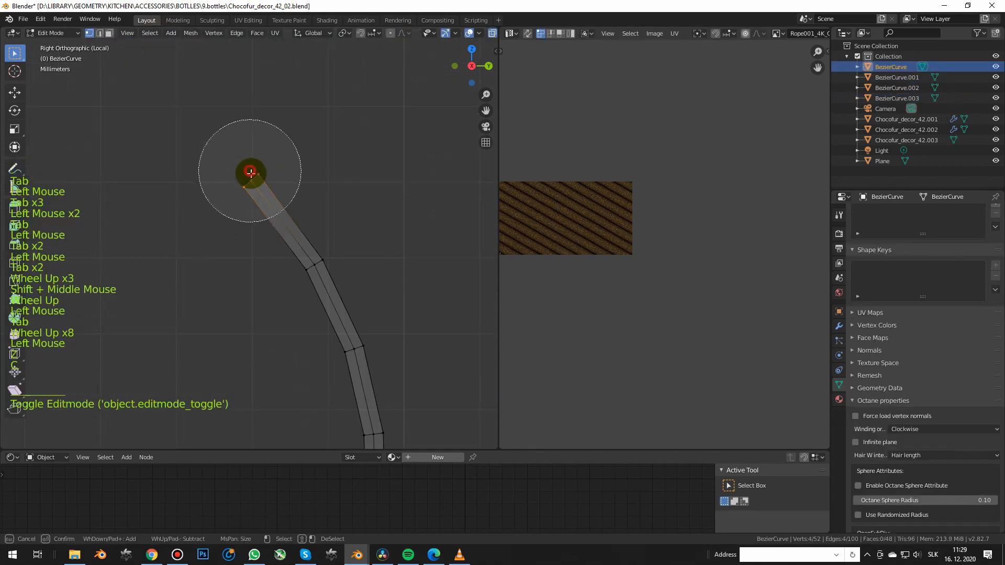
{"action": "key", "text": "c"}
{"action": "scroll", "coordinate": [191, 173], "scroll_direction": "down", "scroll_amount": 7}
{"action": "key", "text": "o"}
{"action": "key", "text": "s"}
{"action": "key", "text": "Tab"}
Return to the first strand's upper end and scale its tip vertices further to sharpen the taper
{"action": "scroll", "coordinate": [293, 210], "scroll_direction": "up", "scroll_amount": 9}
{"action": "left_click", "coordinate": [288, 184]}
{"action": "scroll", "coordinate": [208, 188], "scroll_direction": "down", "scroll_amount": 9}
{"action": "scroll", "coordinate": [198, 175], "scroll_direction": "up", "scroll_amount": 8}
{"action": "key", "text": "Tab"}
{"action": "scroll", "coordinate": [181, 128], "scroll_direction": "up", "scroll_amount": 3}
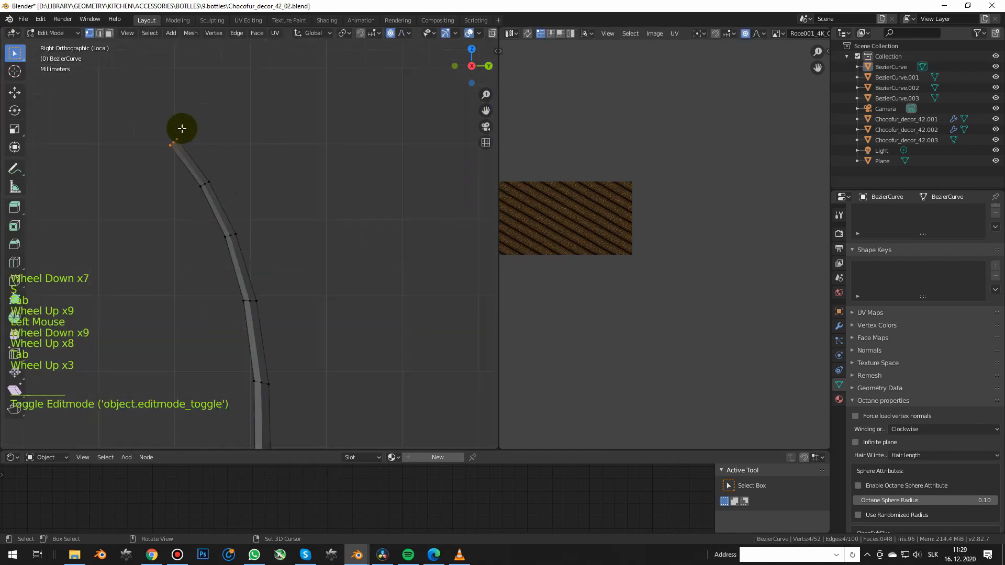
{"action": "key", "text": "s"}
{"action": "key", "text": "Tab"}
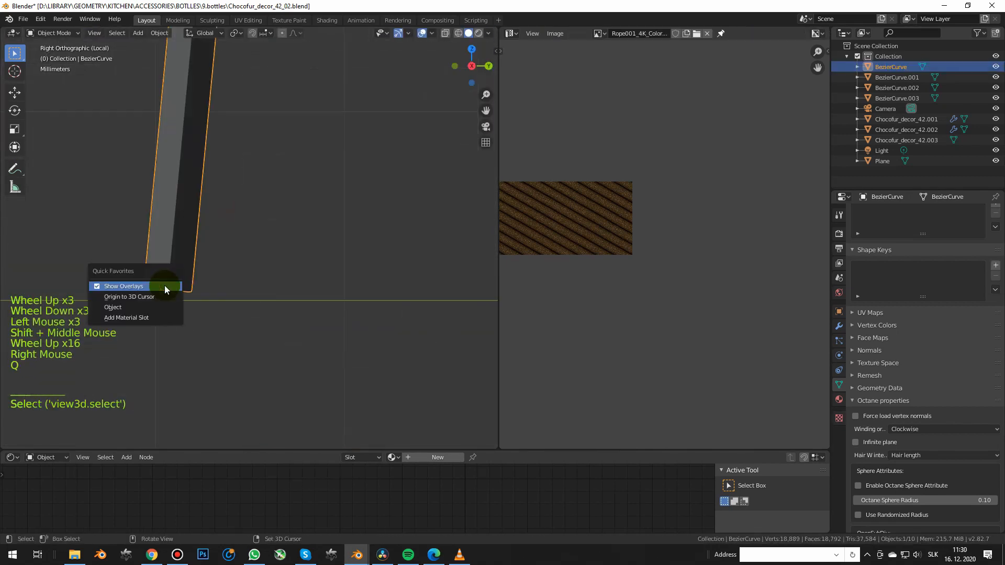
Set the origins of the first and second strands to the 3D cursor placed at each strand's base
{"action": "left_click", "coordinate": [152, 296]}
{"action": "scroll", "coordinate": [211, 287], "scroll_direction": "down", "scroll_amount": 13}
{"action": "left_click", "coordinate": [350, 306]}
{"action": "scroll", "coordinate": [350, 307], "scroll_direction": "up", "scroll_amount": 12}
{"action": "right_click", "coordinate": [312, 298]}
{"action": "key", "text": "q"}
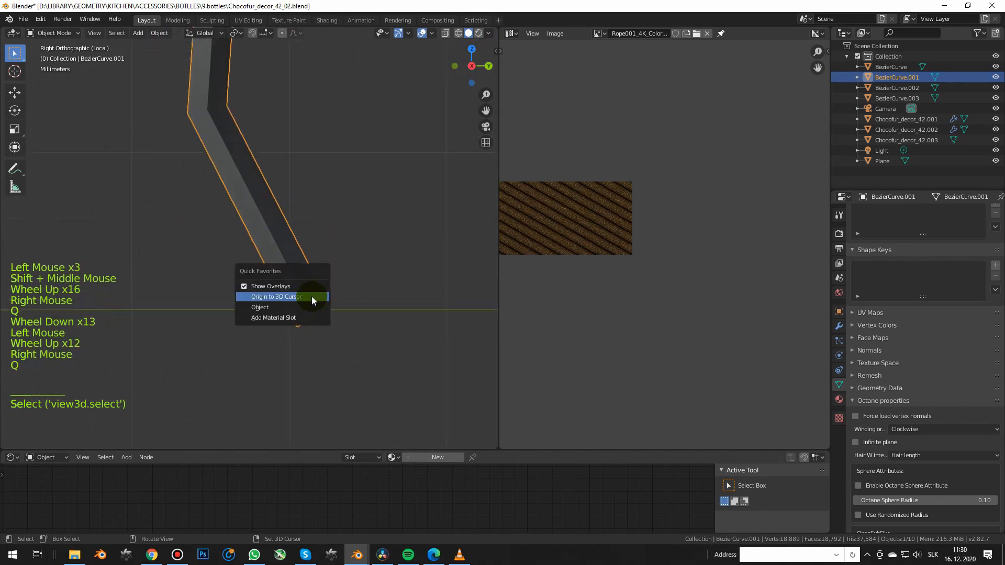
{"action": "left_click", "coordinate": [312, 296]}
Set the origins of the third and fourth strands to the 3D cursor at their lower ends
{"action": "scroll", "coordinate": [394, 309], "scroll_direction": "down", "scroll_amount": 10}
{"action": "scroll", "coordinate": [419, 308], "scroll_direction": "up", "scroll_amount": 5}
{"action": "left_click", "coordinate": [424, 306]}
{"action": "scroll", "coordinate": [431, 308], "scroll_direction": "down", "scroll_amount": 5}
{"action": "scroll", "coordinate": [169, 259], "scroll_direction": "up", "scroll_amount": 8}
{"action": "key", "text": "q"}
{"action": "left_click", "coordinate": [170, 256]}
{"action": "scroll", "coordinate": [169, 259], "scroll_direction": "down", "scroll_amount": 6}
{"action": "left_click", "coordinate": [294, 306]}
{"action": "scroll", "coordinate": [293, 276], "scroll_direction": "up", "scroll_amount": 6}
{"action": "key", "text": "q"}
{"action": "left_click", "coordinate": [293, 276]}
{"action": "scroll", "coordinate": [361, 236], "scroll_direction": "down", "scroll_amount": 16}
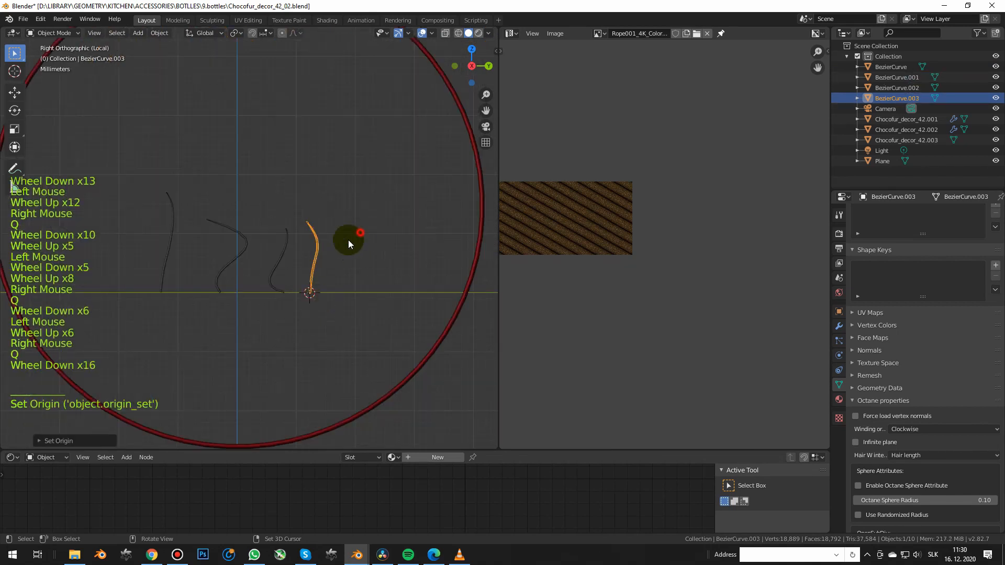
Select all four strands, leave local view and hide every other object
{"action": "left_click_drag", "start_coordinate": [360, 236], "coordinate": [135, 269]}
{"action": "key", "text": "m"}
{"action": "key", "text": "m"}
{"action": "key", "text": "KP_Divide"}
{"action": "scroll", "coordinate": [181, 209], "scroll_direction": "down", "scroll_amount": 5}
{"action": "middle_click_drag", "start_coordinate": [393, 272], "coordinate": [244, 269]}
{"action": "key", "text": "shift+h"}
{"action": "scroll", "coordinate": [161, 272], "scroll_direction": "down", "scroll_amount": 4}
{"action": "scroll", "coordinate": [161, 272], "scroll_direction": "up", "scroll_amount": 15}
{"action": "key", "text": "KP_1"}
{"action": "scroll", "coordinate": [183, 280], "scroll_direction": "down", "scroll_amount": 6}
{"action": "key", "text": "KP_3"}
{"action": "key", "text": "KP_Decimal"}
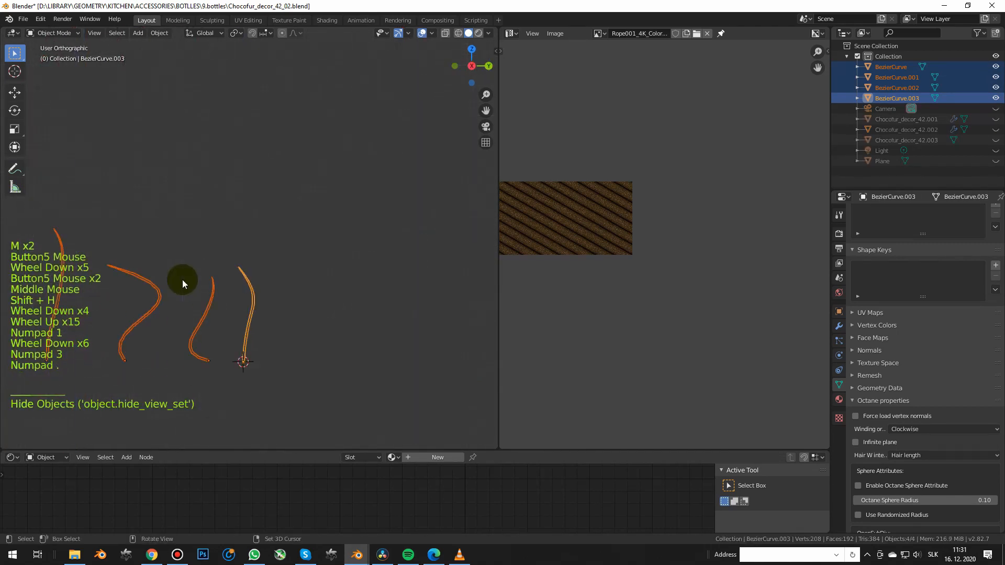
Move the four strands into a new collection named hair
{"action": "scroll", "coordinate": [293, 288], "scroll_direction": "down", "scroll_amount": 2}
{"action": "scroll", "coordinate": [297, 271], "scroll_direction": "up", "scroll_amount": 1}
{"action": "key", "text": "m"}
{"action": "left_click", "coordinate": [284, 296]}
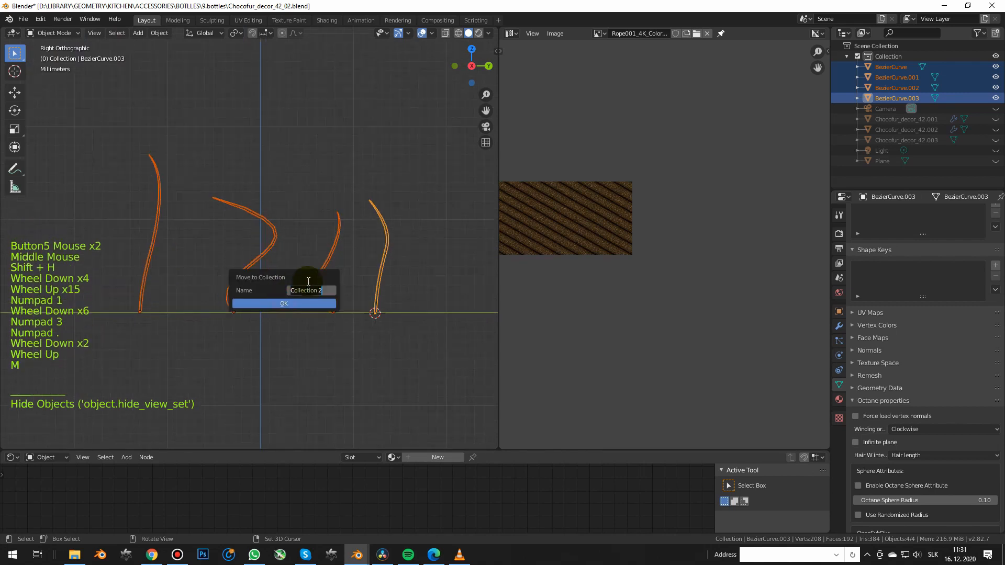
{"action": "key", "text": "Return"}
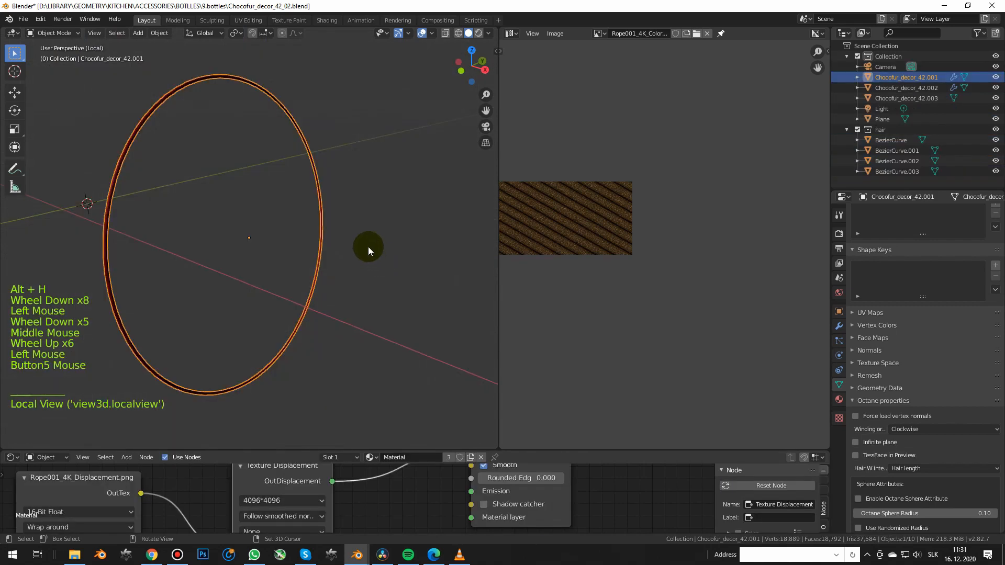
Add a Hair-type particle system to the Chocofur_decor_42.001 rope loop
{"action": "left_click", "coordinate": [369, 192]}
{"action": "scroll", "coordinate": [369, 192], "scroll_direction": "up", "scroll_amount": 7}
{"action": "scroll", "coordinate": [361, 188], "scroll_direction": "up", "scroll_amount": 5}
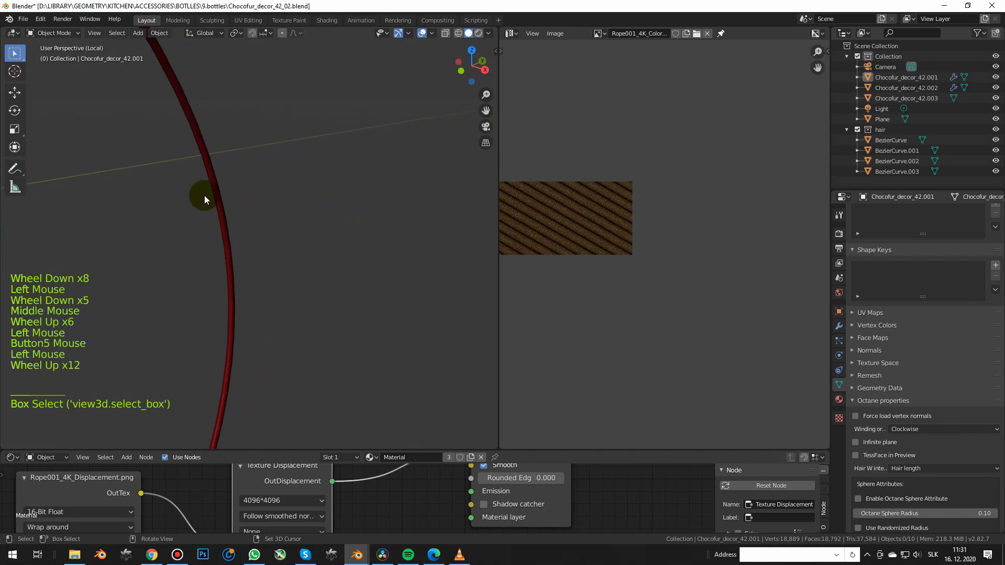
{"action": "left_click", "coordinate": [206, 183]}
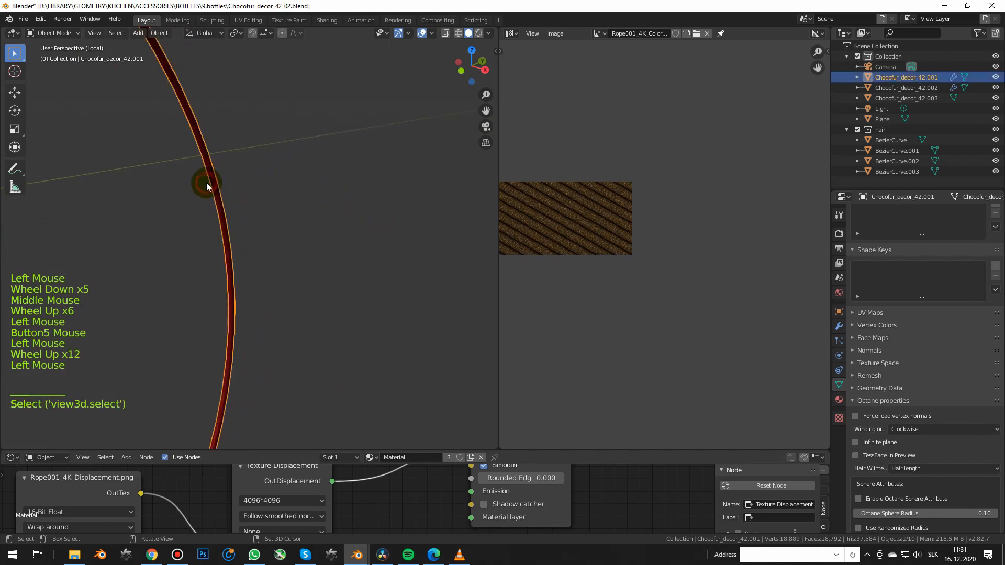
{"action": "left_click", "coordinate": [838, 340]}
{"action": "left_click", "coordinate": [996, 214]}
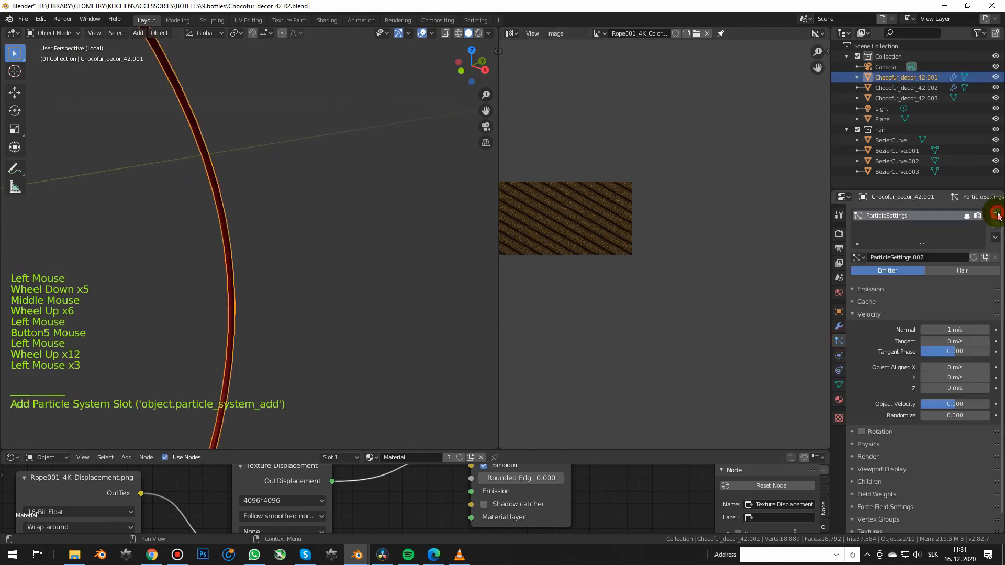
{"action": "left_click", "coordinate": [963, 271]}
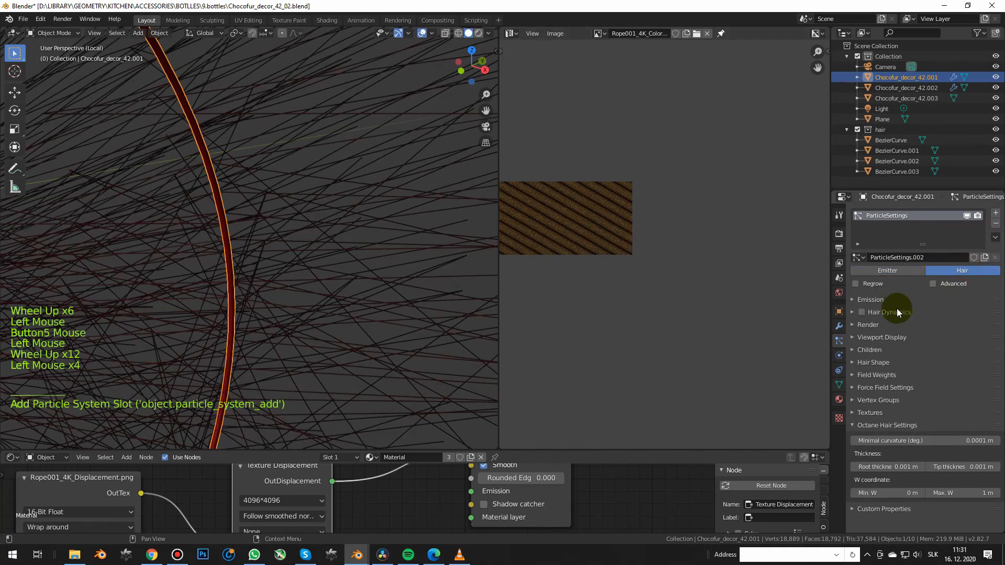
Render the hair particles as a Collection, using hair as the instance collection
{"action": "left_click", "coordinate": [872, 324]}
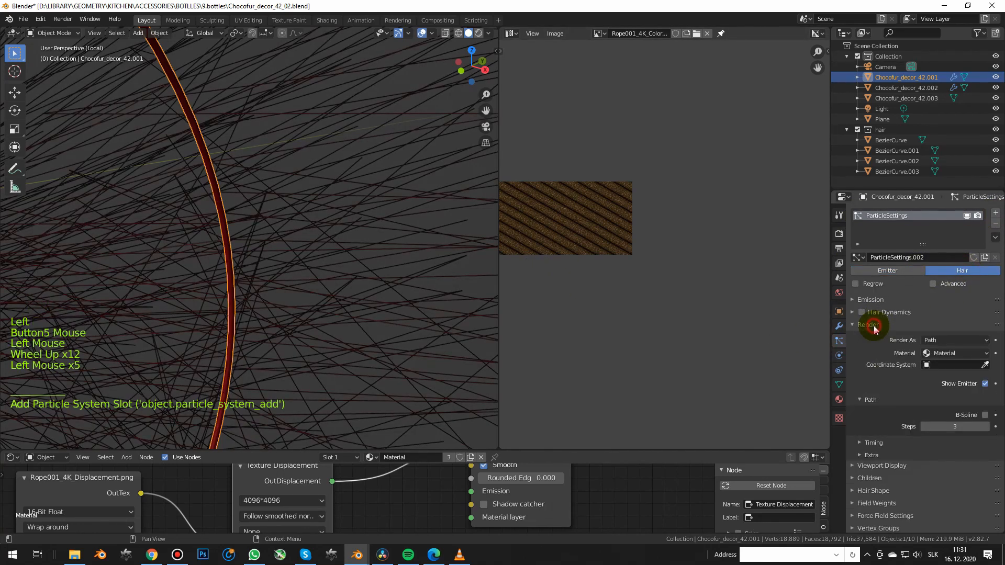
{"action": "left_click", "coordinate": [947, 339]}
{"action": "left_click", "coordinate": [930, 386]}
{"action": "left_click", "coordinate": [954, 416]}
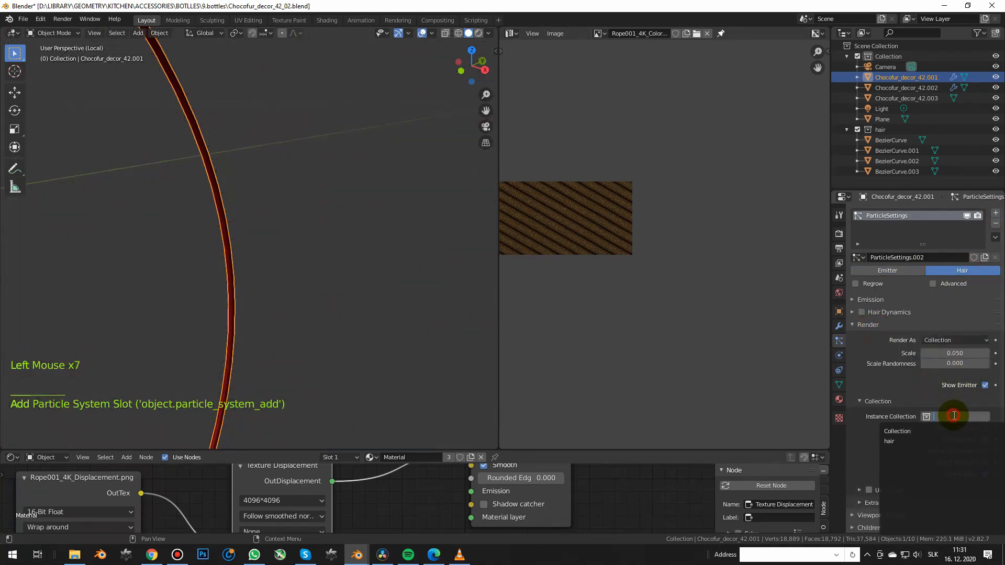
{"action": "left_click", "coordinate": [929, 438]}
{"action": "middle_click_drag", "start_coordinate": [359, 247], "coordinate": [362, 265]}
{"action": "left_click", "coordinate": [362, 265]}
{"action": "key", "text": "KP_1"}
{"action": "scroll", "coordinate": [362, 265], "scroll_direction": "down", "scroll_amount": 7}
{"action": "scroll", "coordinate": [362, 265], "scroll_direction": "up", "scroll_amount": 11}
{"action": "scroll", "coordinate": [363, 265], "scroll_direction": "down", "scroll_amount": 3}
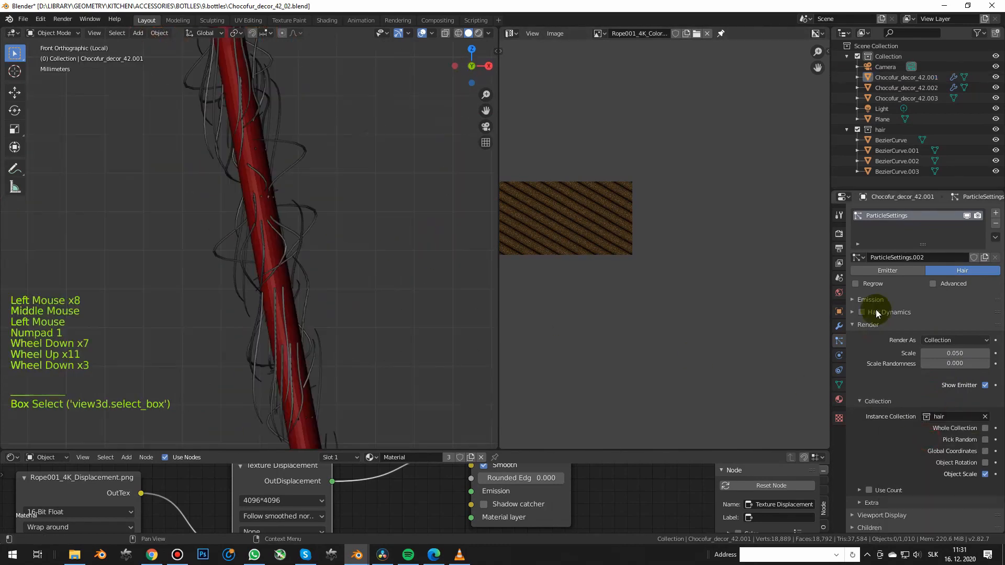
Enable the advanced particle settings and Rotation, and adjust the orientation of the strands around the rope
{"action": "left_click", "coordinate": [933, 284]}
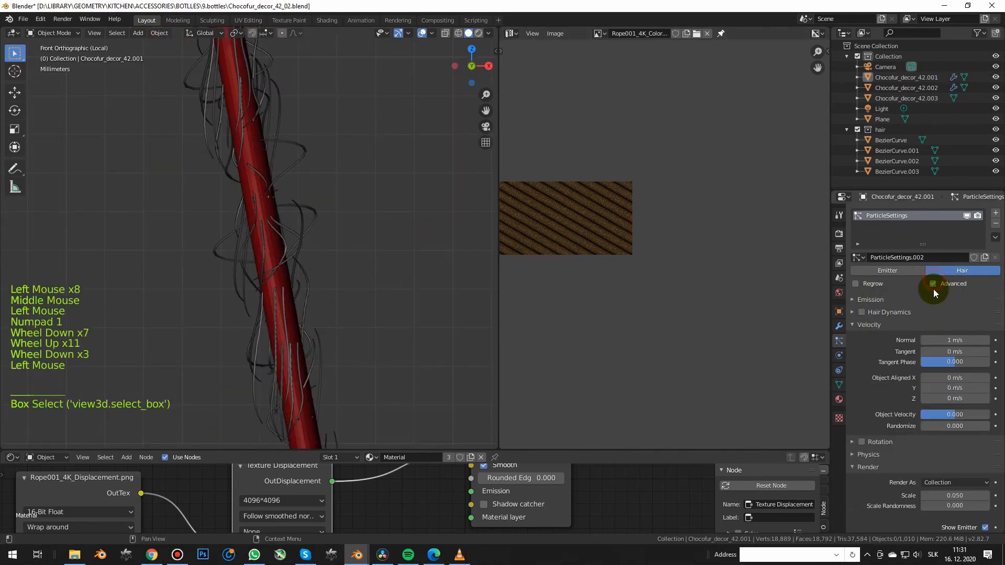
{"action": "left_click", "coordinate": [878, 301]}
{"action": "left_click", "coordinate": [878, 301]}
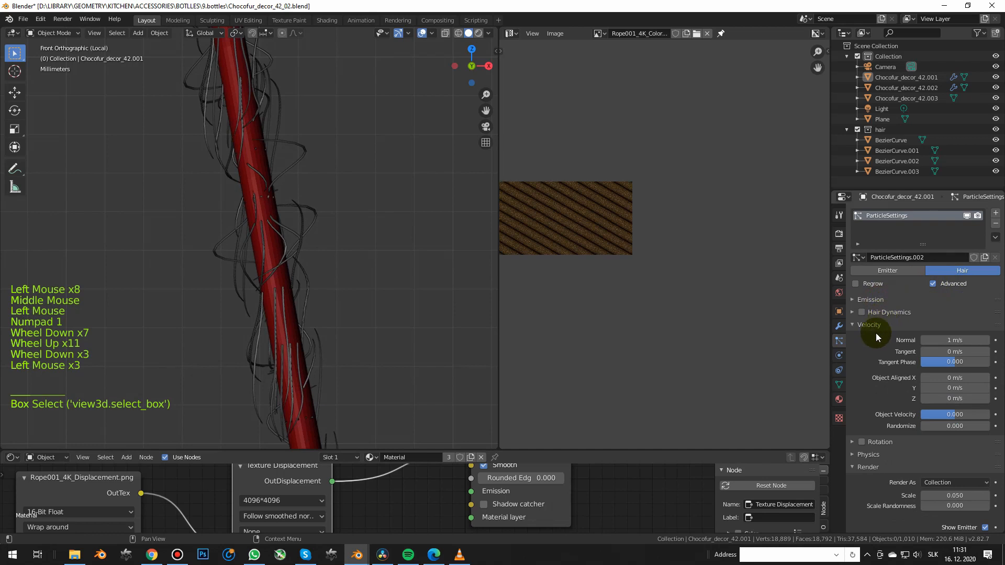
{"action": "left_click", "coordinate": [878, 326]}
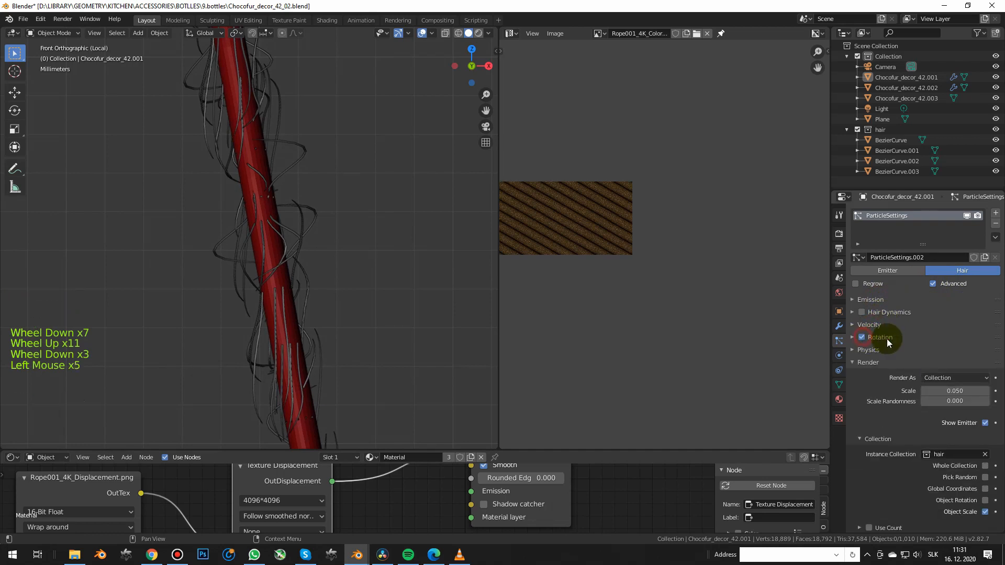
{"action": "left_click", "coordinate": [887, 343]}
{"action": "left_click", "coordinate": [937, 353]}
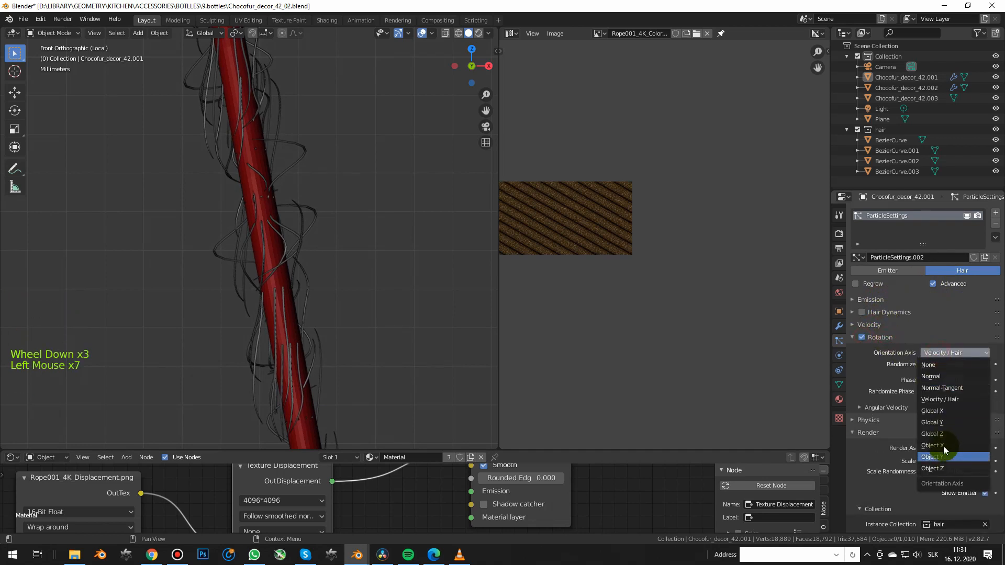
{"action": "scroll", "coordinate": [950, 375], "scroll_direction": "down", "scroll_amount": 7}
{"action": "scroll", "coordinate": [950, 374], "scroll_direction": "up", "scroll_amount": 7}
{"action": "left_click", "coordinate": [950, 376]}
{"action": "left_click_drag", "start_coordinate": [950, 364], "coordinate": [886, 352]}
{"action": "scroll", "coordinate": [274, 212], "scroll_direction": "down", "scroll_amount": 4}
{"action": "scroll", "coordinate": [269, 246], "scroll_direction": "down", "scroll_amount": 3}
{"action": "scroll", "coordinate": [260, 289], "scroll_direction": "up", "scroll_amount": 6}
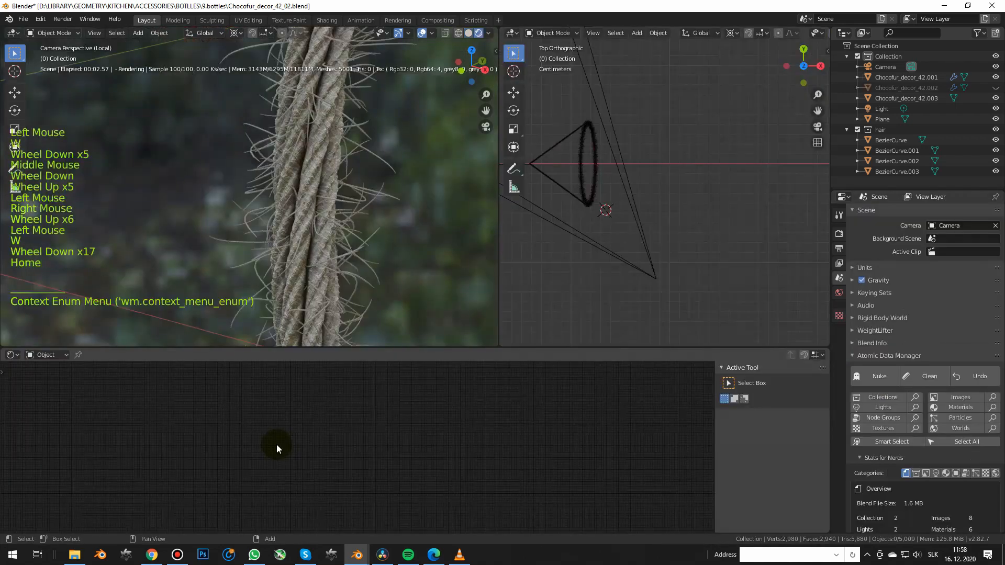
Link the Rope001_4K_Color.png texture to the Universal Material's Transmission input and set the transmission type to Diffuse
{"action": "left_click_drag", "start_coordinate": [324, 413], "coordinate": [499, 445]}
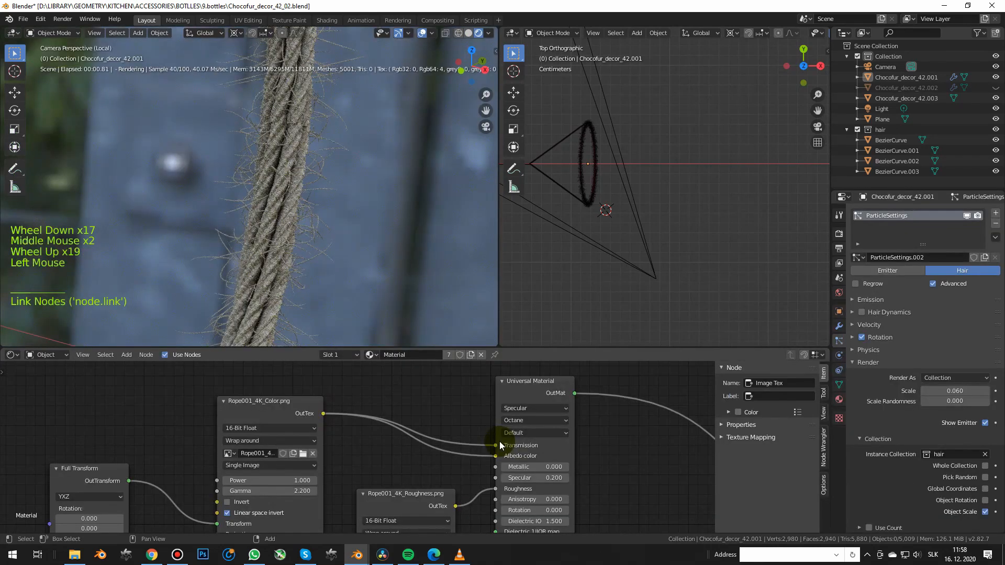
{"action": "left_click", "coordinate": [515, 409]}
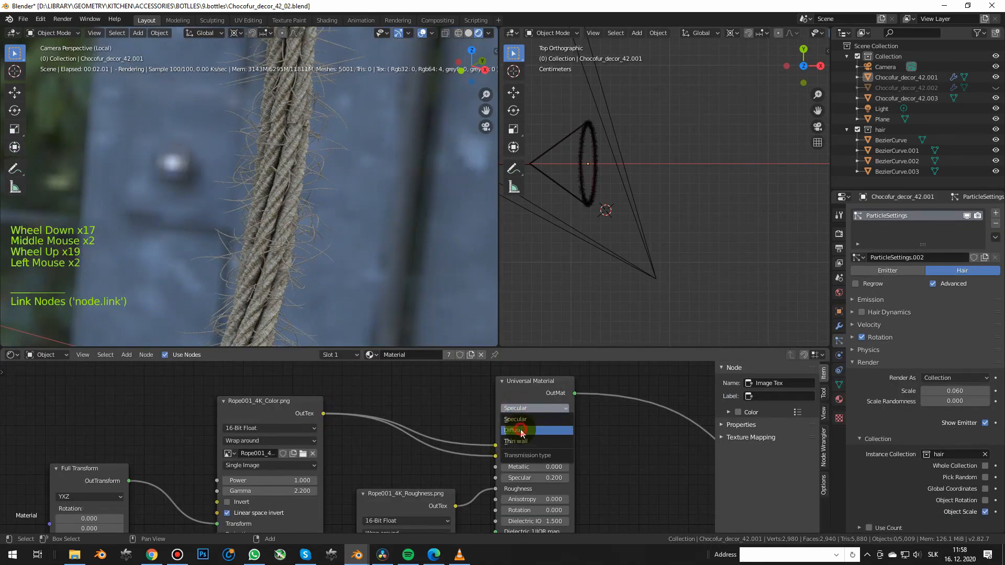
{"action": "left_click", "coordinate": [520, 429]}
Inspect the rendered rope and its loose fibers up close and from the camera, and leave local view
{"action": "scroll", "coordinate": [317, 199], "scroll_direction": "down", "scroll_amount": 7}
{"action": "mouse_move", "coordinate": [317, 199]}
{"action": "middle_mouse_down"}
{"action": "mouse_move", "coordinate": [309, 234]}
{"action": "mouse_move", "coordinate": [311, 200]}
{"action": "middle_mouse_up"}
{"action": "scroll", "coordinate": [310, 234], "scroll_direction": "up", "scroll_amount": 5}
{"action": "scroll", "coordinate": [310, 234], "scroll_direction": "down", "scroll_amount": 5}
{"action": "scroll", "coordinate": [310, 200], "scroll_direction": "up", "scroll_amount": 3}
{"action": "scroll", "coordinate": [311, 200], "scroll_direction": "down", "scroll_amount": 4}
{"action": "key", "text": "KP_0"}
{"action": "scroll", "coordinate": [311, 200], "scroll_direction": "up", "scroll_amount": 6}
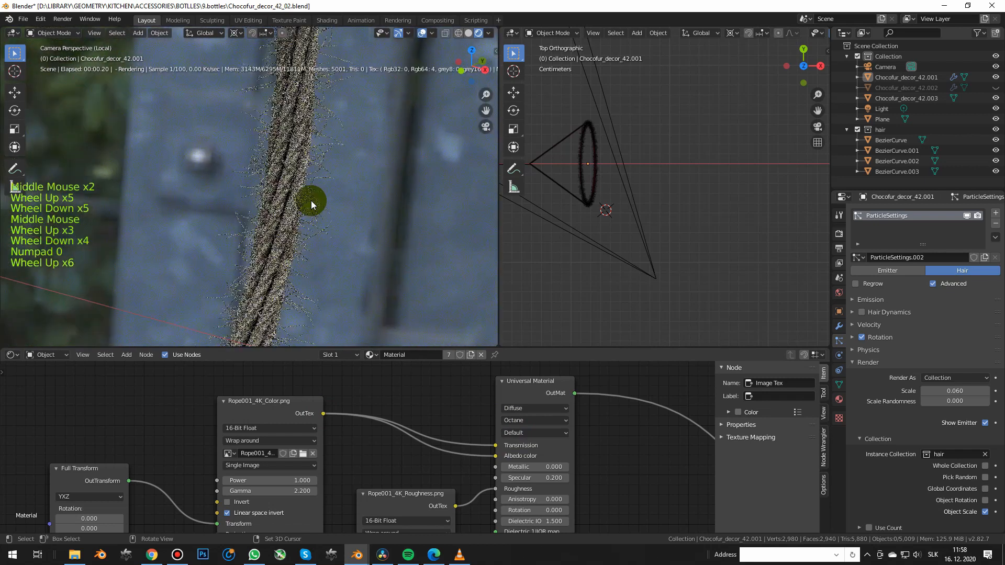
{"action": "scroll", "coordinate": [311, 200], "scroll_direction": "down", "scroll_amount": 3}
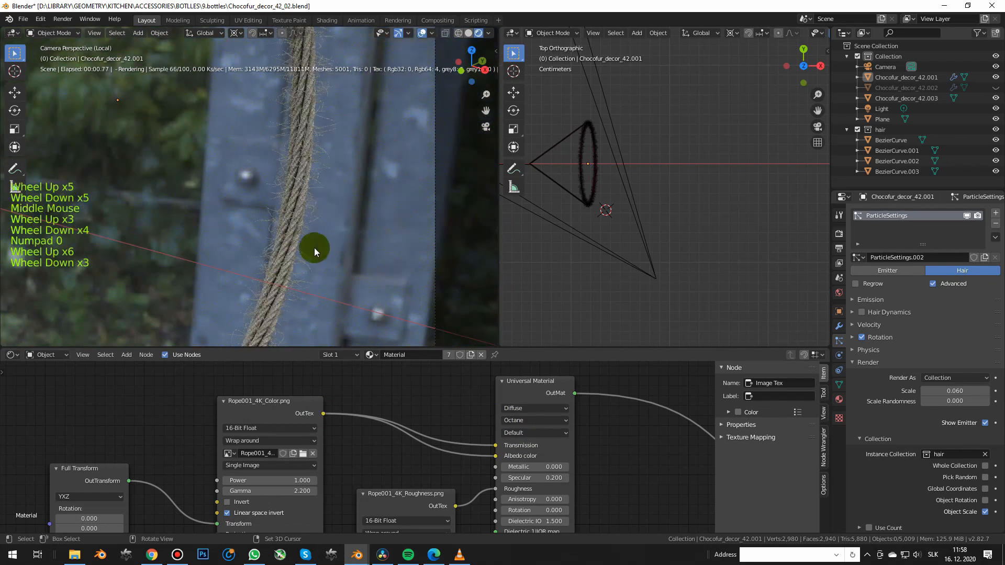
{"action": "key", "text": "KP_Divide"}
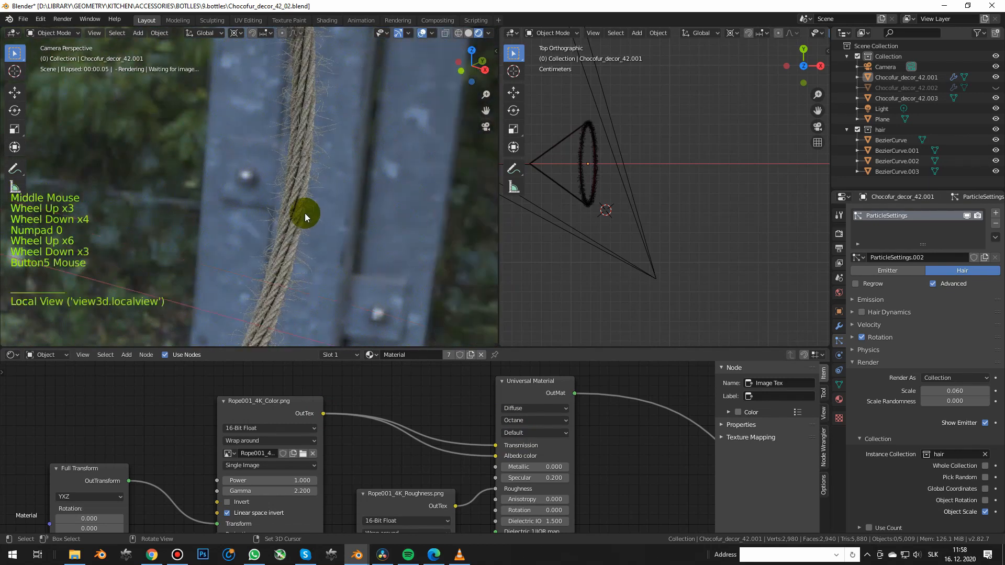
{"action": "scroll", "coordinate": [306, 217], "scroll_direction": "down", "scroll_amount": 5}
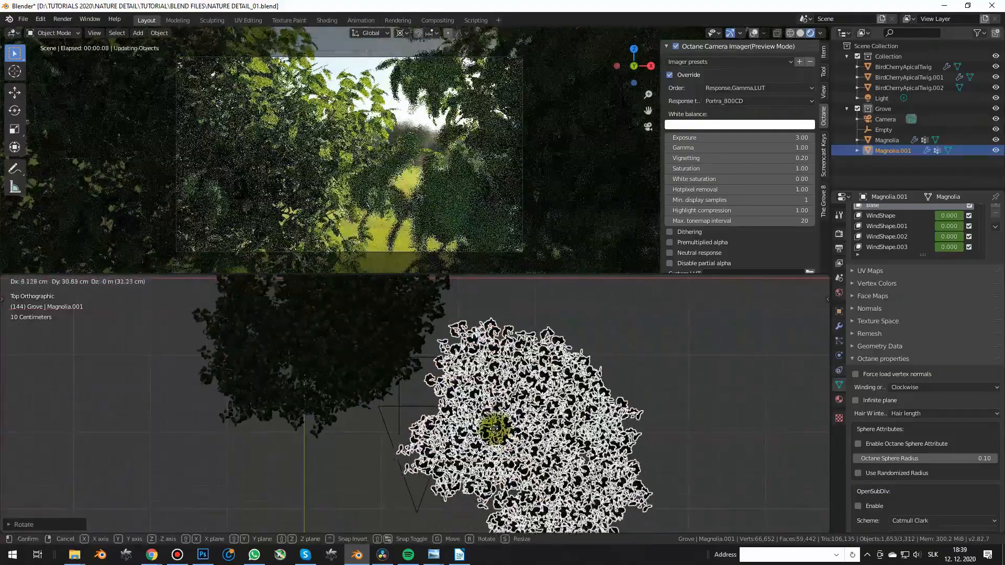
Rotate the Magnolia.001 tree in the top view and shift it about 15 cm along negative Y
{"action": "left_click", "coordinate": [494, 436]}
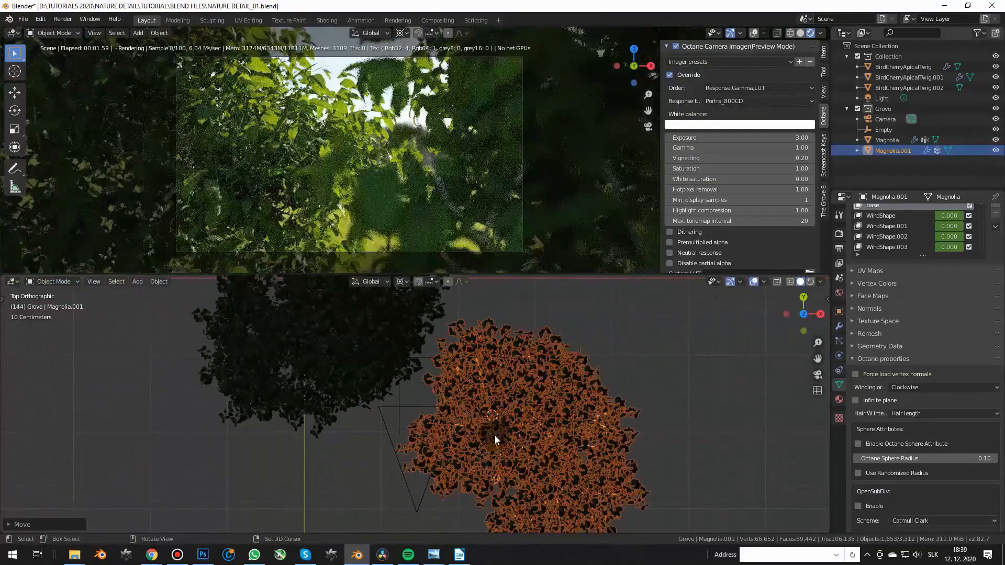
{"action": "key", "text": "r"}
{"action": "left_click", "coordinate": [686, 483]}
{"action": "key", "text": "g"}
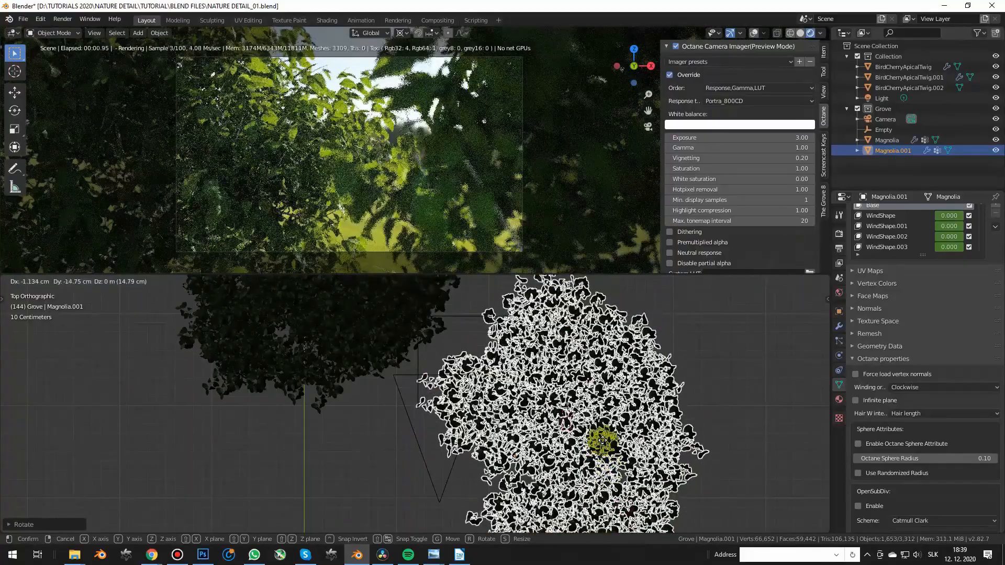
{"action": "left_click", "coordinate": [602, 441]}
Move the original Magnolia tree together with the Empty along negative Y in the top view
{"action": "left_click", "coordinate": [393, 365]}
{"action": "key", "text": "g"}
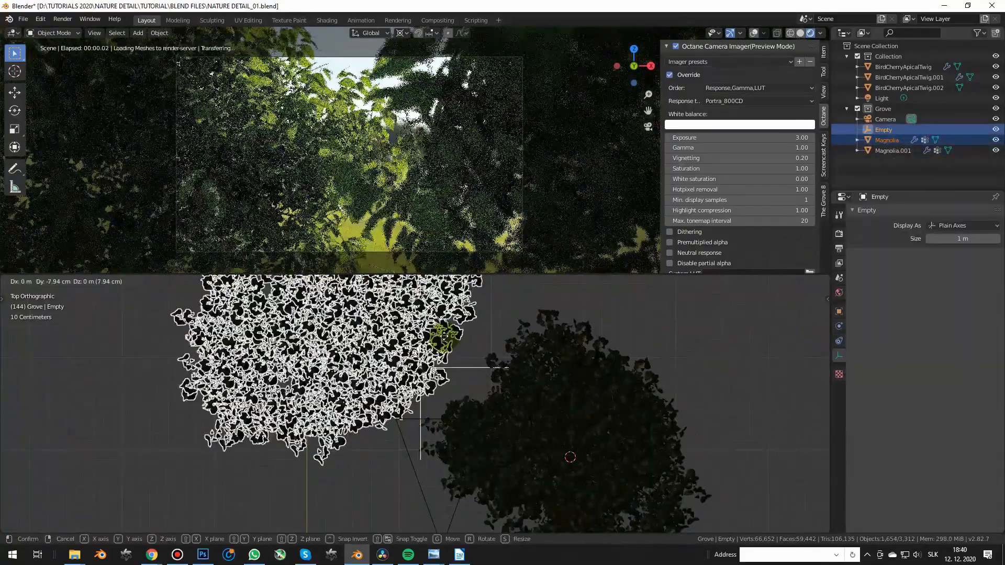
{"action": "left_click", "coordinate": [461, 360]}
Create a linked duplicate of the Magnolia.001 tree, rotate it about -46° and start repositioning it in the top view
{"action": "left_click", "coordinate": [140, 374]}
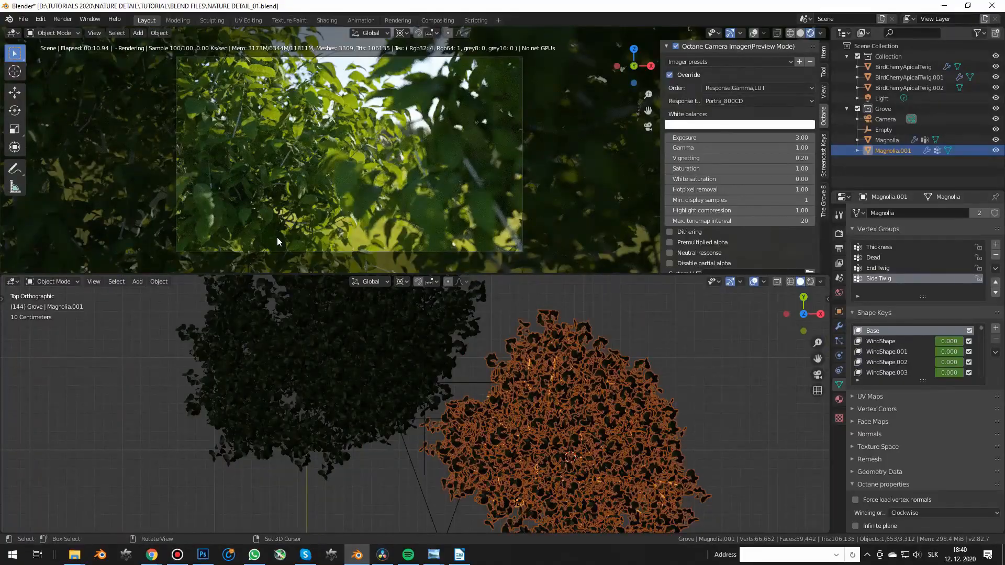
{"action": "scroll", "coordinate": [662, 376], "scroll_direction": "down", "scroll_amount": 4}
{"action": "key", "text": "alt+d"}
{"action": "key", "text": "r"}
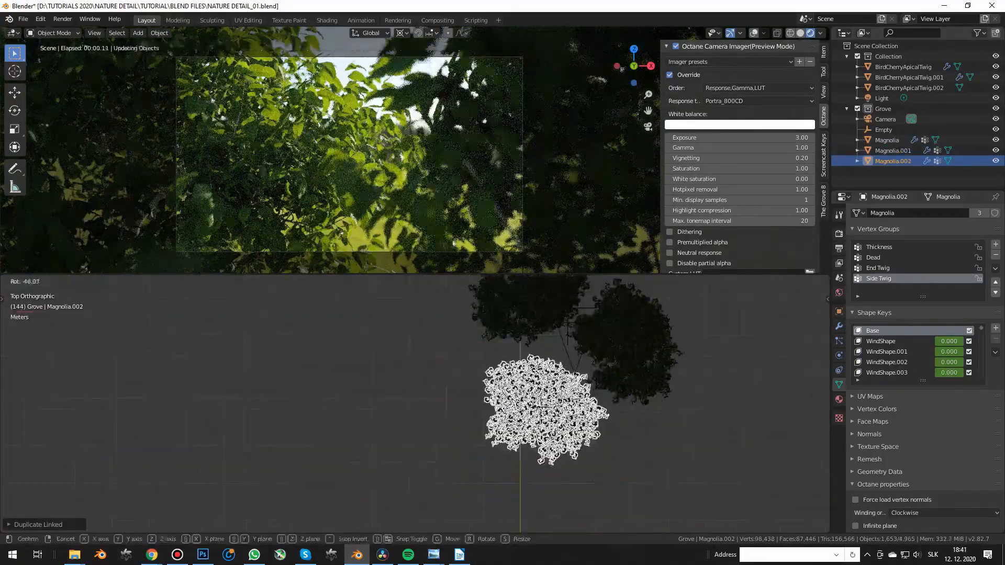
{"action": "left_click", "coordinate": [623, 350]}
{"action": "scroll", "coordinate": [623, 349], "scroll_direction": "up", "scroll_amount": 2}
{"action": "key", "text": "g"}
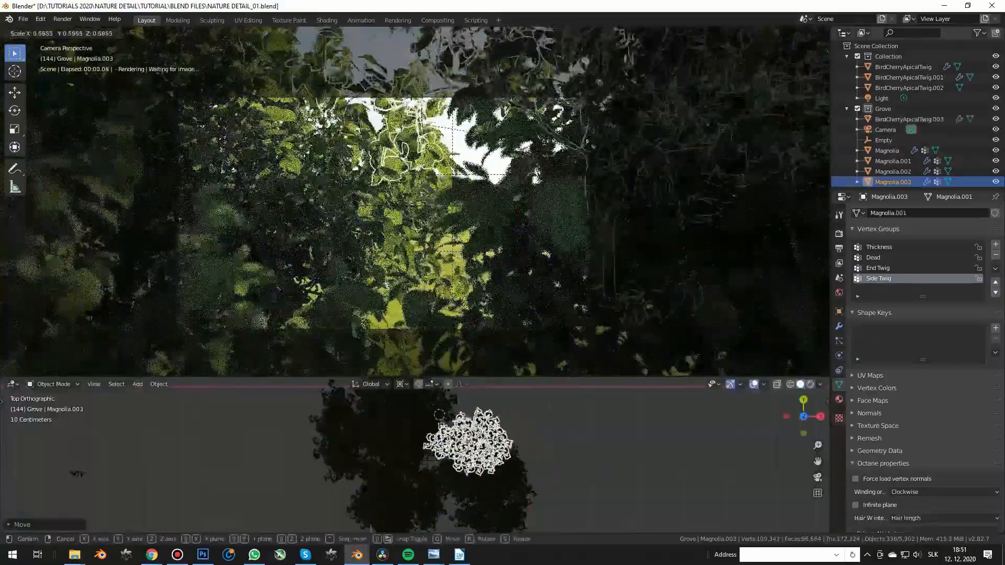
Scale the Magnolia.003 tree to about 0.59 and move it among the other trees in the top view
{"action": "left_click", "coordinate": [497, 445]}
{"action": "key", "text": "g"}
{"action": "left_click", "coordinate": [486, 435]}
{"action": "left_click", "coordinate": [387, 434]}
{"action": "left_click", "coordinate": [473, 431]}
{"action": "scroll", "coordinate": [487, 434], "scroll_direction": "down", "scroll_amount": 1}
{"action": "left_click_drag", "start_coordinate": [595, 377], "coordinate": [594, 308]}
{"action": "scroll", "coordinate": [509, 377], "scroll_direction": "up", "scroll_amount": 3}
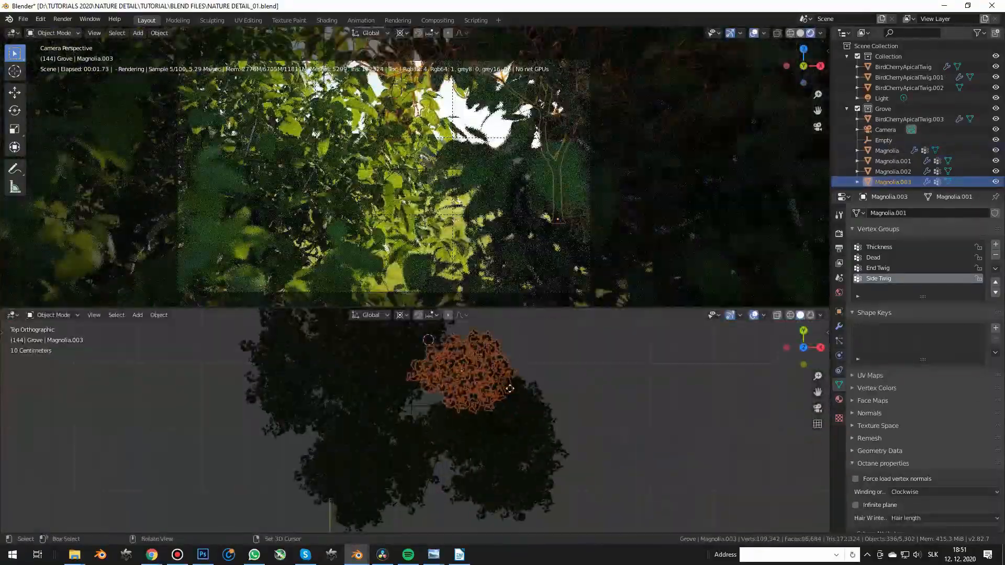
Reposition the Magnolia.003 tree among the other Magnolia trees in the top view
{"action": "key", "text": "g"}
{"action": "left_click", "coordinate": [516, 431]}
{"action": "key", "text": "g"}
{"action": "left_click", "coordinate": [491, 285]}
{"action": "left_click", "coordinate": [839, 234]}
{"action": "right_click", "coordinate": [626, 442]}
{"action": "key", "text": "g"}
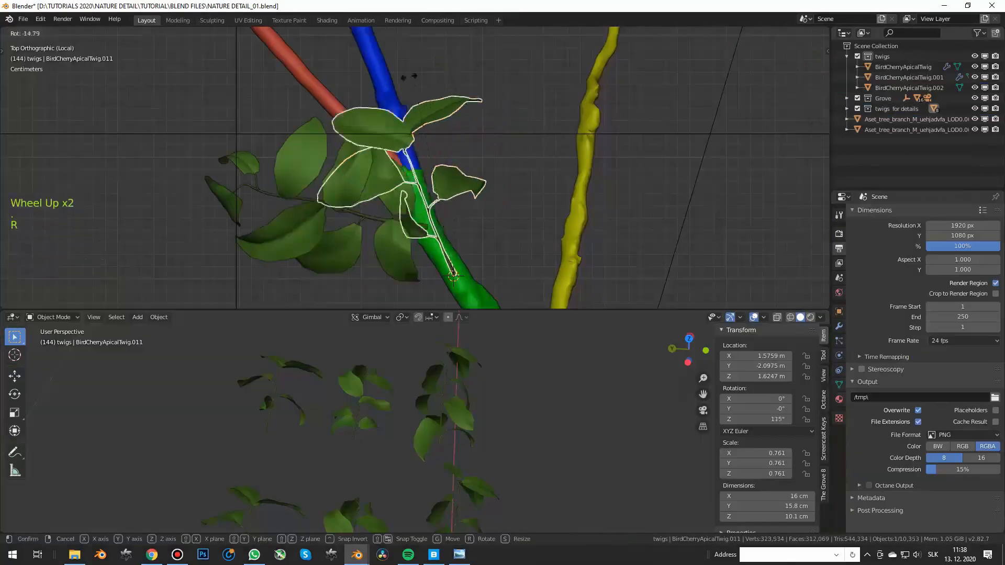
Rotate the BirdCherryApicalTwig copies on the branch, checking the orientation of BirdCherryApicalTwig.012 through the camera
{"action": "key", "text": "r"}
{"action": "middle_click_drag", "start_coordinate": [435, 106], "coordinate": [427, 172]}
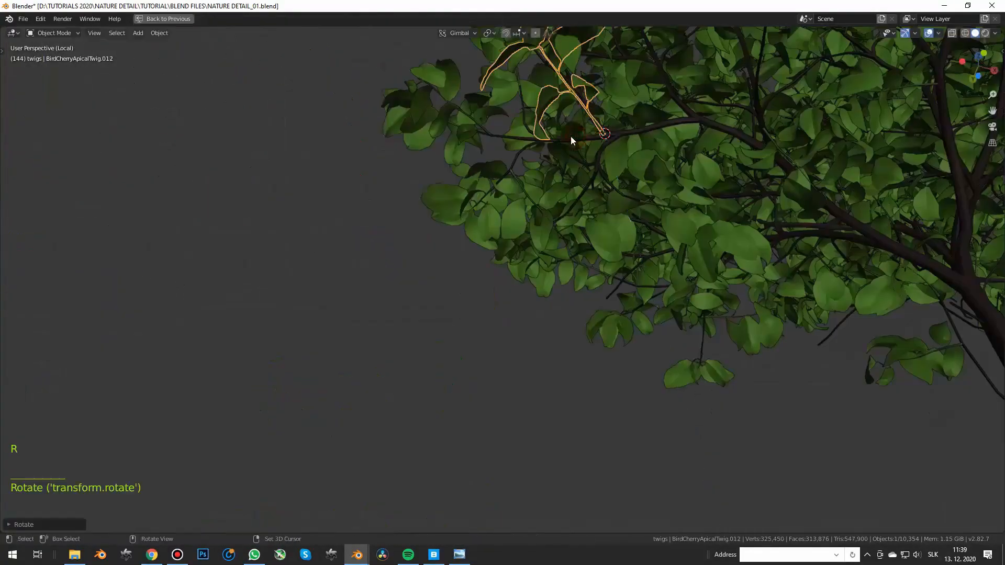
{"action": "key", "text": "KP_0"}
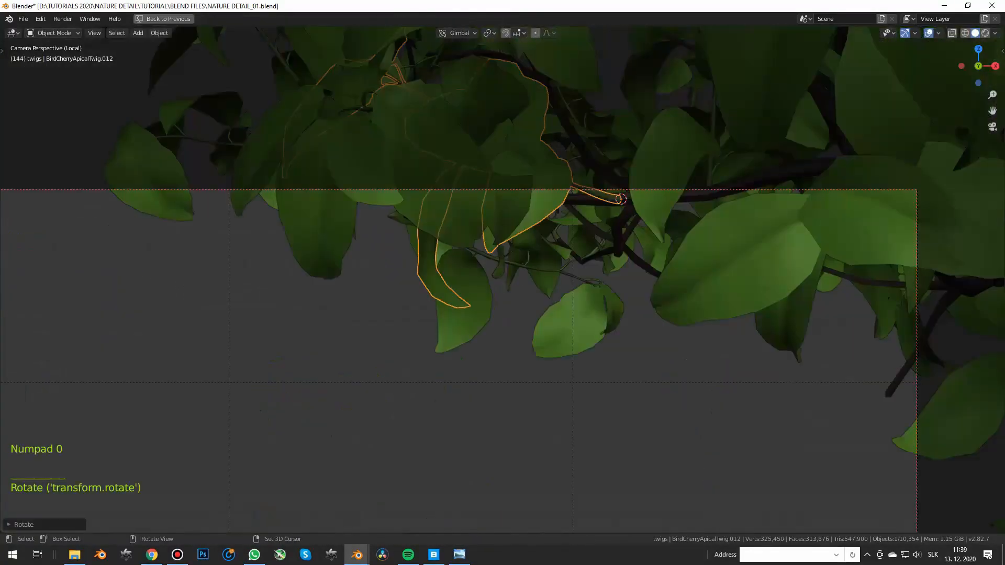
{"action": "key", "text": "r"}
{"action": "left_click", "coordinate": [542, 284]}
{"action": "key", "text": "shift+s"}
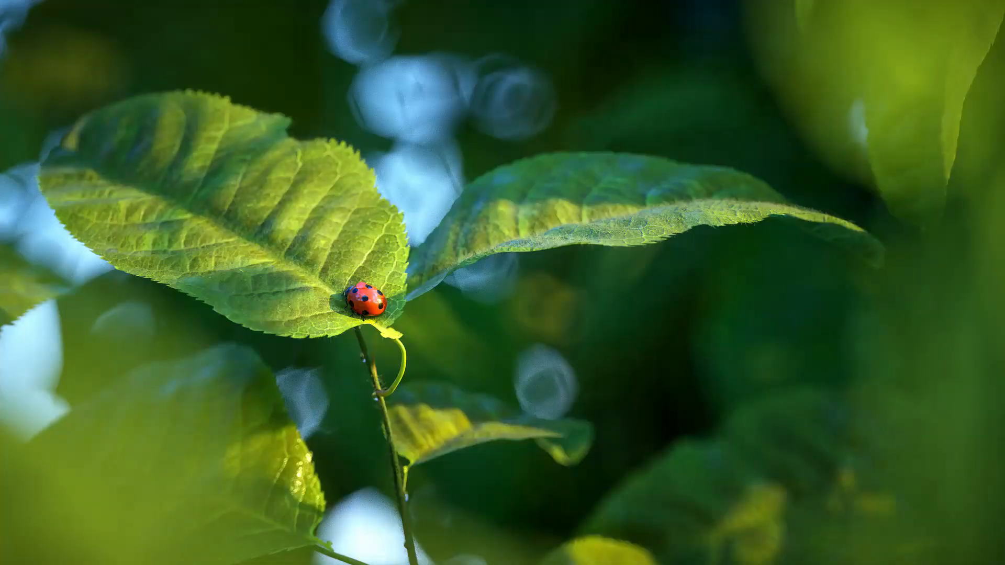
Add a camera at the 3D cursor and rotate it 90° about the X axis
{"action": "left_click", "coordinate": [282, 205]}
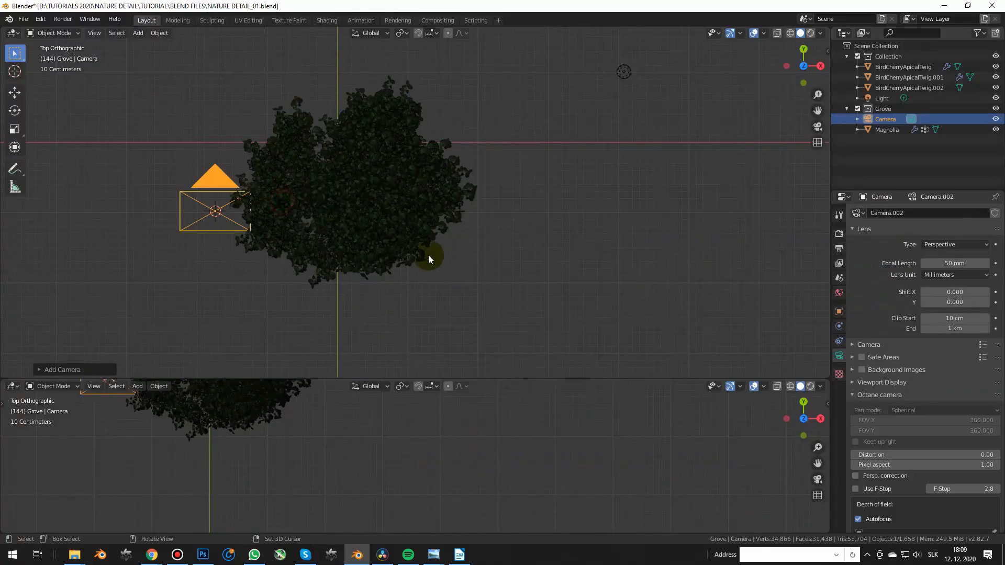
{"action": "type", "text": "rx"}
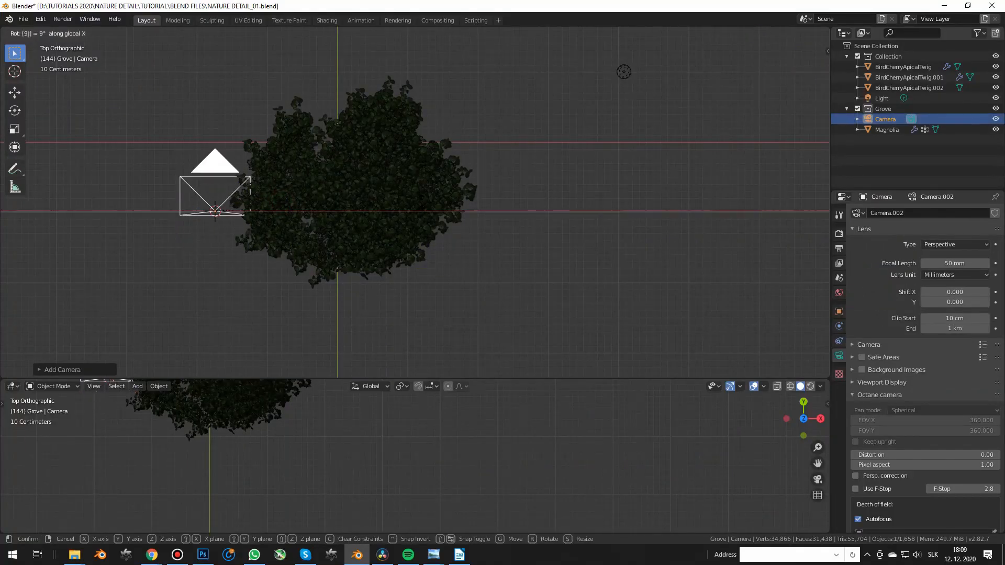
{"action": "type", "text": "90"}
{"action": "key", "text": "Return"}
Move the camera in front of the Magnolia tree and lower it in the camera view to frame the outer foliage
{"action": "scroll", "coordinate": [410, 206], "scroll_direction": "down", "scroll_amount": 1}
{"action": "key", "text": "g"}
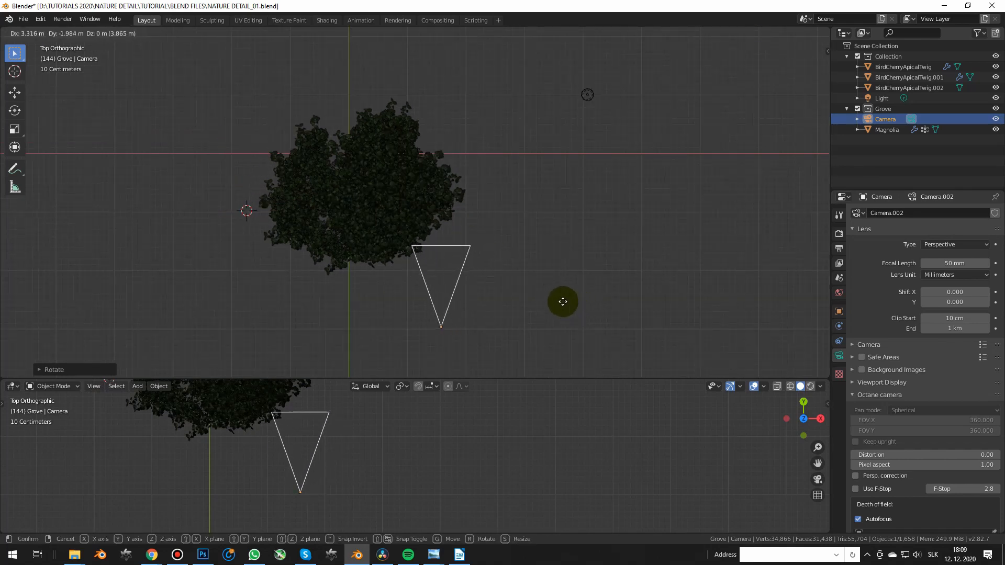
{"action": "left_click", "coordinate": [558, 299]}
{"action": "middle_click_drag", "start_coordinate": [503, 285], "coordinate": [501, 286]}
{"action": "key", "text": "KP_0"}
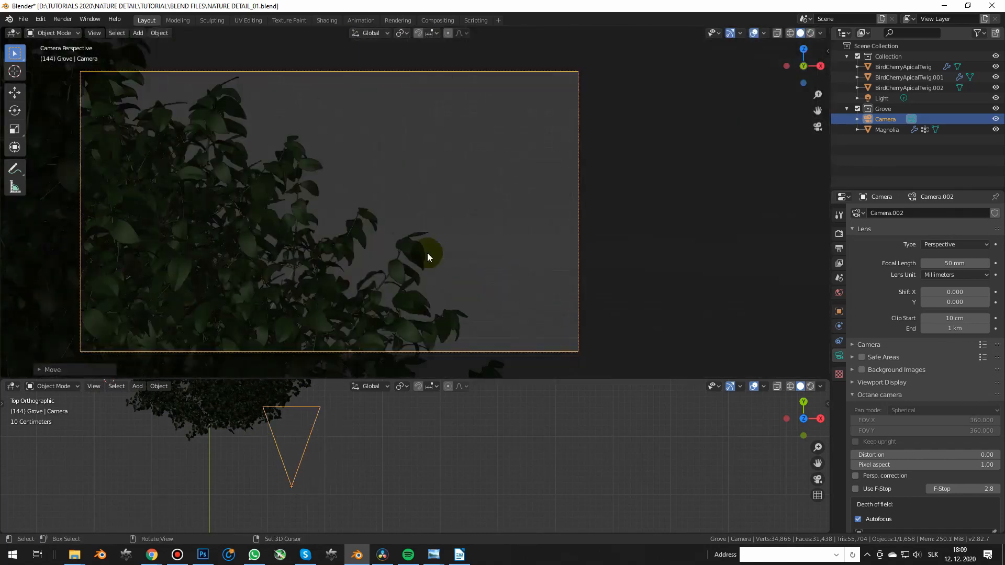
{"action": "key", "text": "g"}
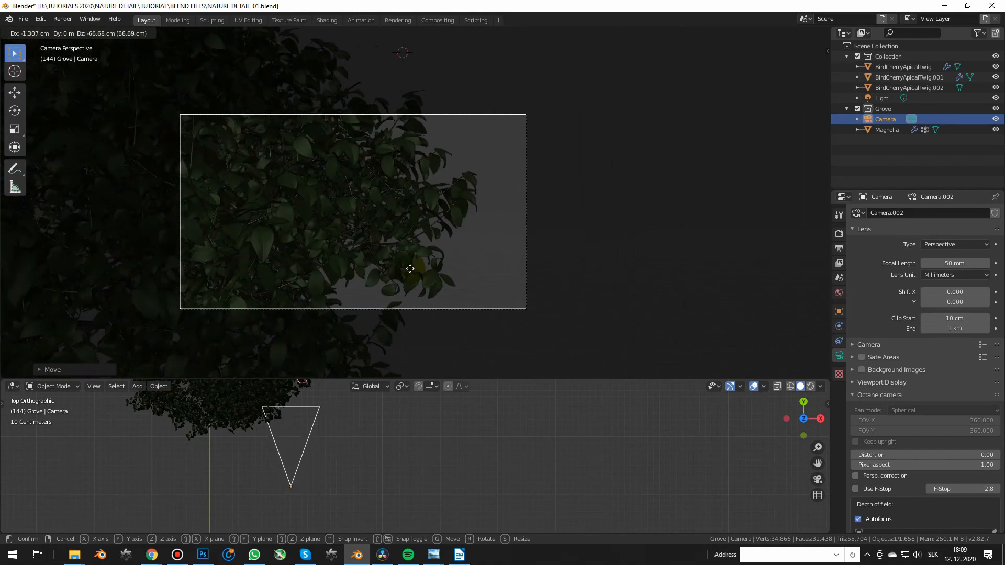
{"action": "left_click", "coordinate": [411, 271]}
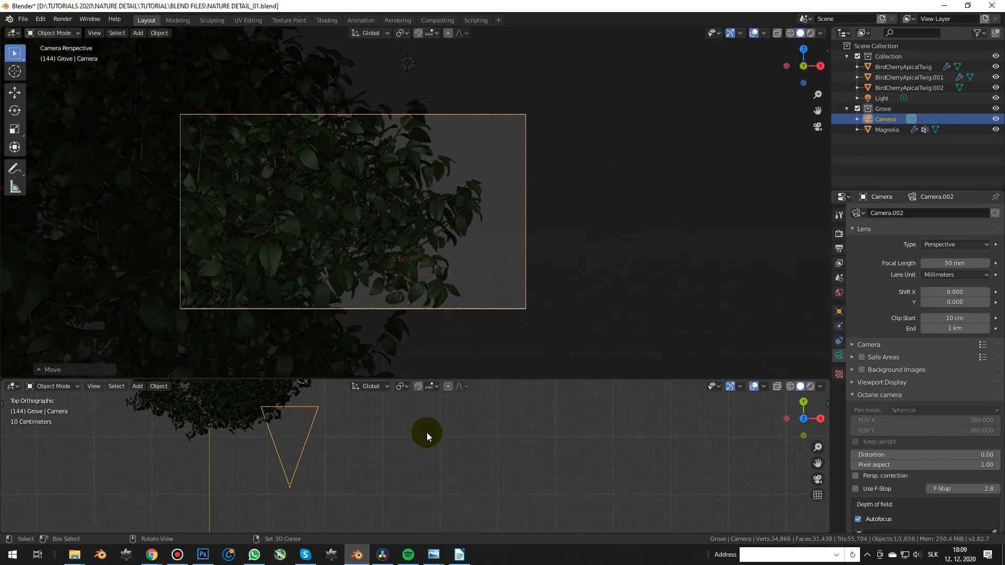
{"action": "scroll", "coordinate": [340, 455], "scroll_direction": "down", "scroll_amount": 2}
{"action": "key", "text": "g"}
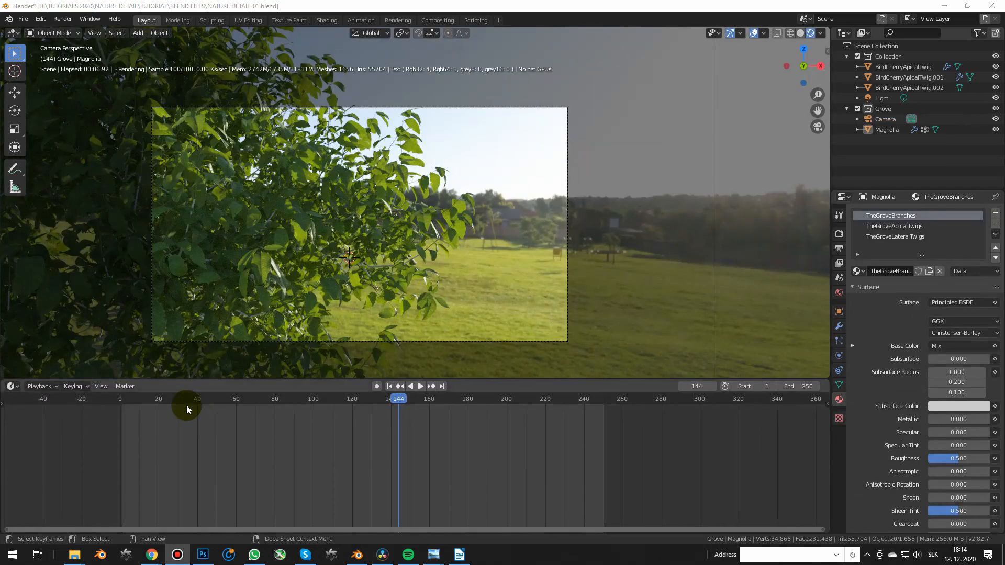
Replace the timeline with the World shader nodes and check the images available for the environment's rooitou_park_4k.hdr texture
{"action": "left_click", "coordinate": [12, 386]}
{"action": "left_click", "coordinate": [31, 455]}
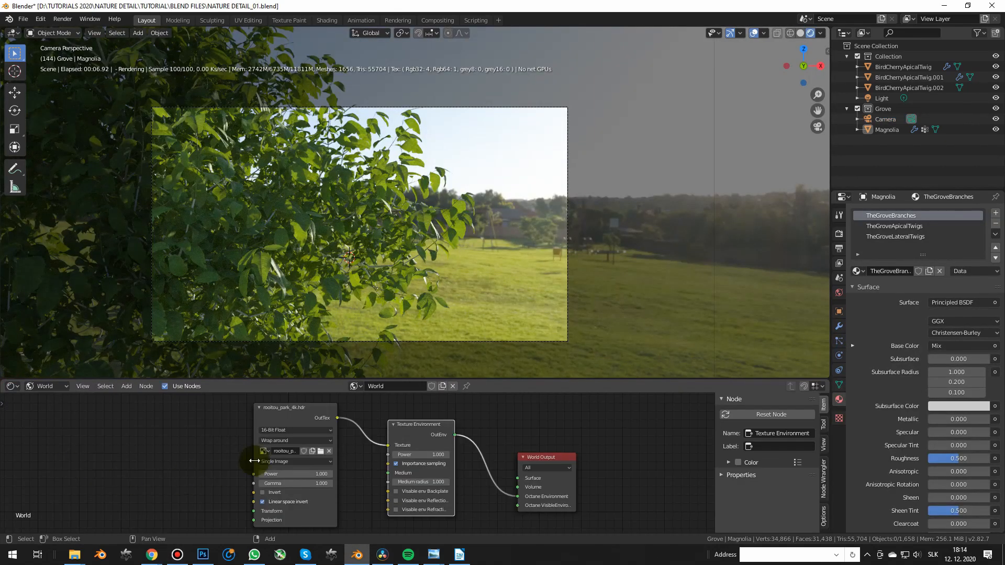
{"action": "scroll", "coordinate": [291, 459], "scroll_direction": "up", "scroll_amount": 3}
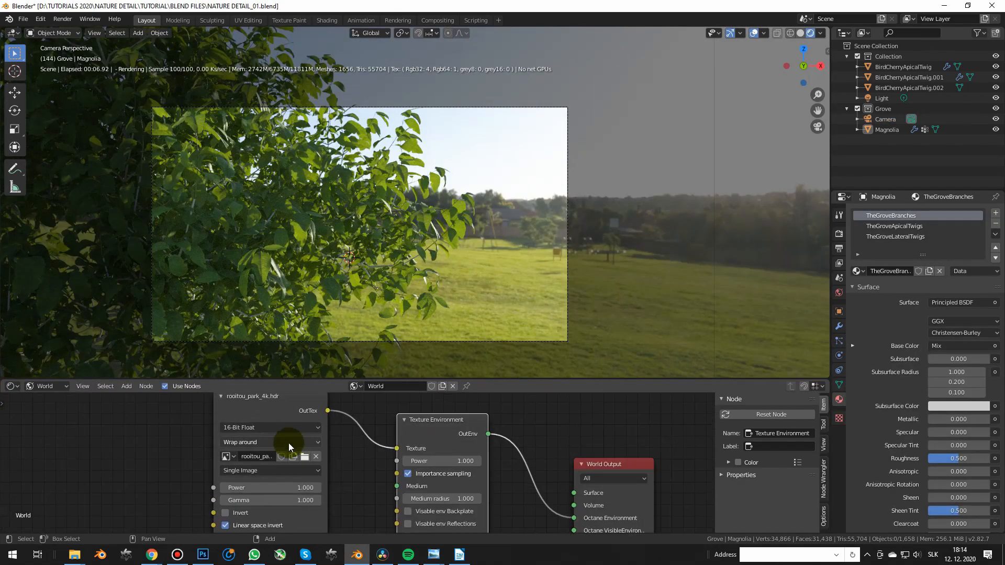
{"action": "left_click", "coordinate": [227, 454]}
{"action": "left_click", "coordinate": [93, 450]}
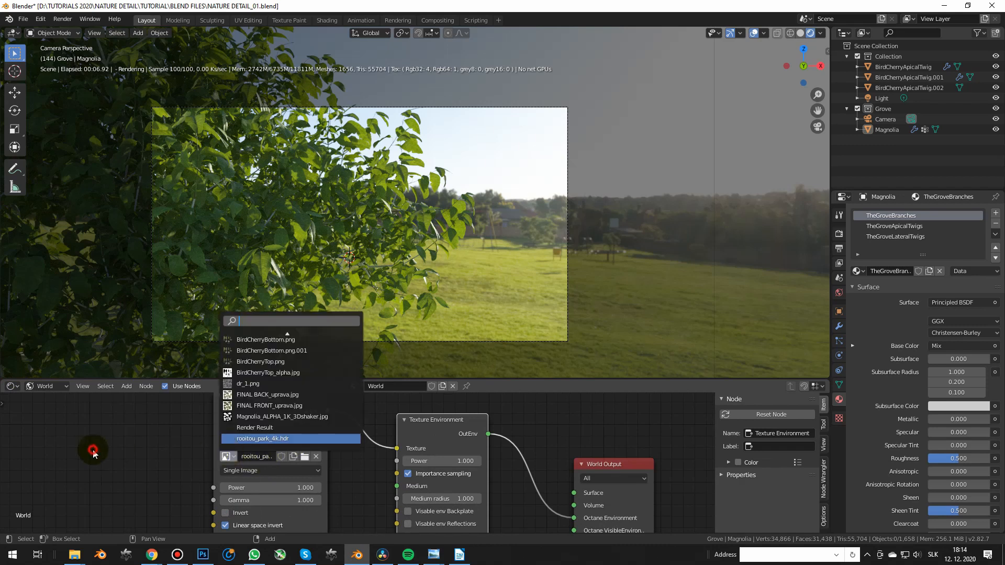
Add a Full Transform node to the World nodes to drive the HDRI texture's Transform input
{"action": "scroll", "coordinate": [292, 442], "scroll_direction": "down", "scroll_amount": 3}
{"action": "left_click", "coordinate": [485, 453]}
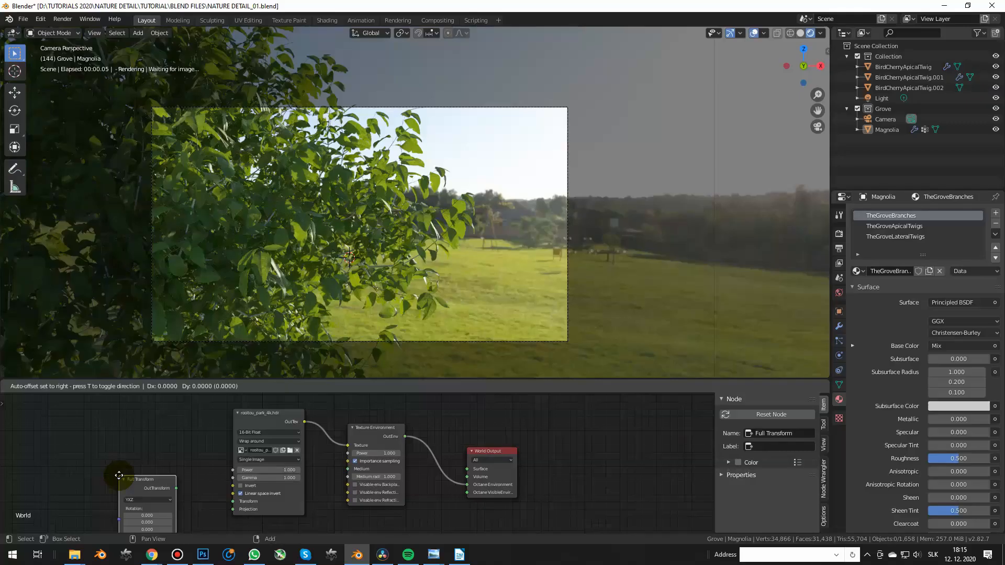
{"action": "left_click", "coordinate": [119, 476]}
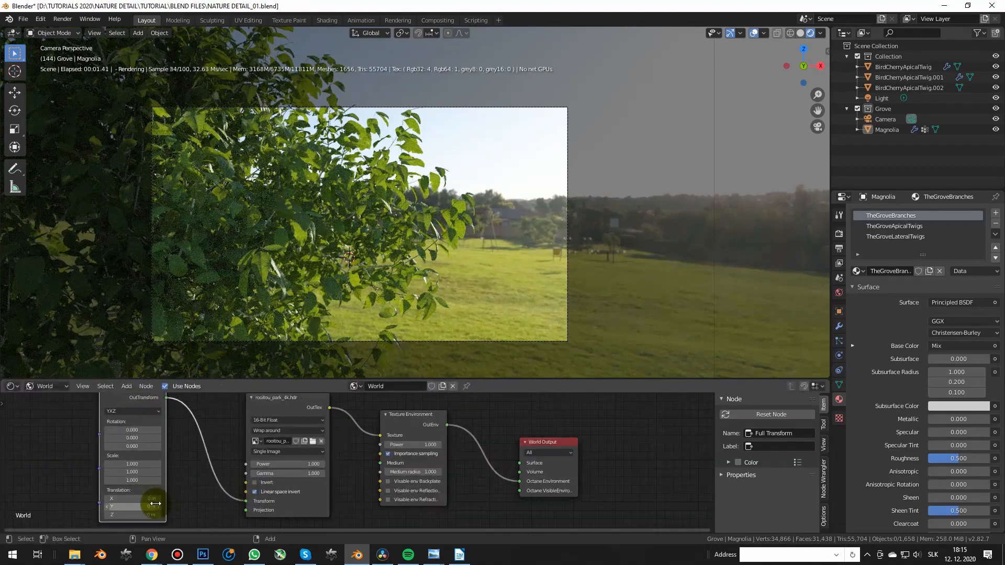
Try shifting the HDRI environment with the Full Transform node's X translation
{"action": "left_click", "coordinate": [160, 498]}
{"action": "left_click", "coordinate": [159, 499]}
{"action": "left_click", "coordinate": [107, 499]}
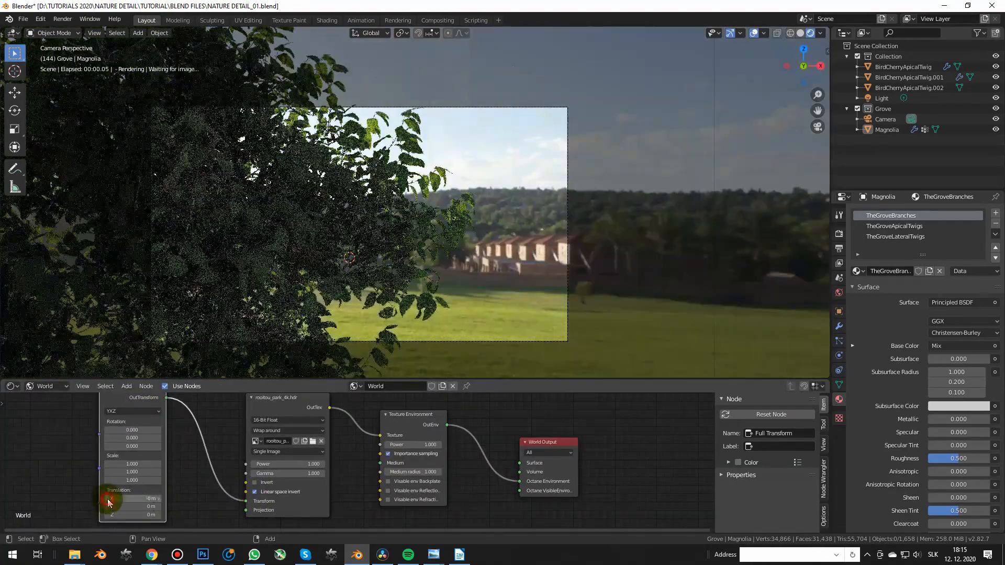
{"action": "left_click", "coordinate": [158, 498]}
{"action": "left_click", "coordinate": [159, 498]}
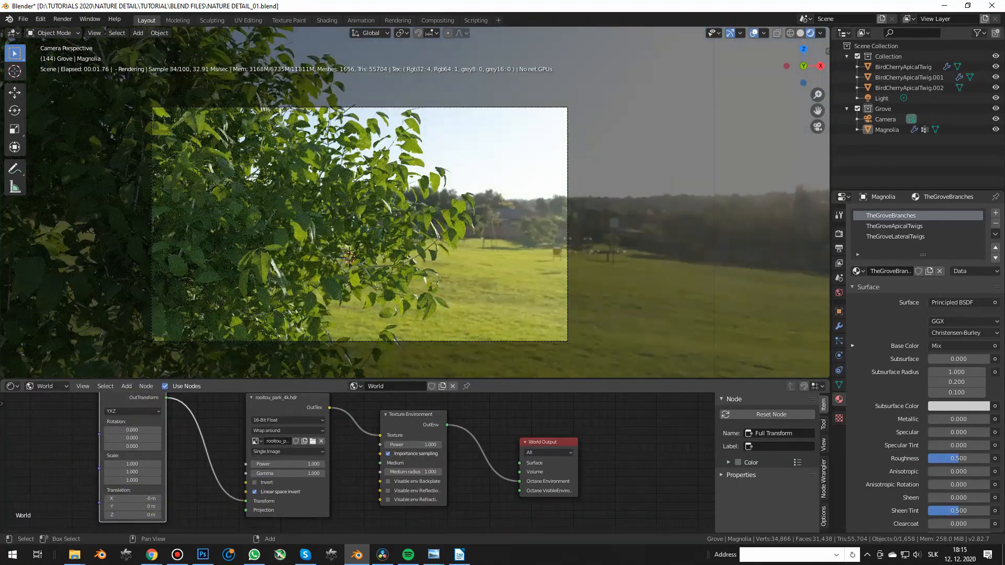
{"action": "middle_click_drag", "start_coordinate": [158, 498], "coordinate": [161, 526]}
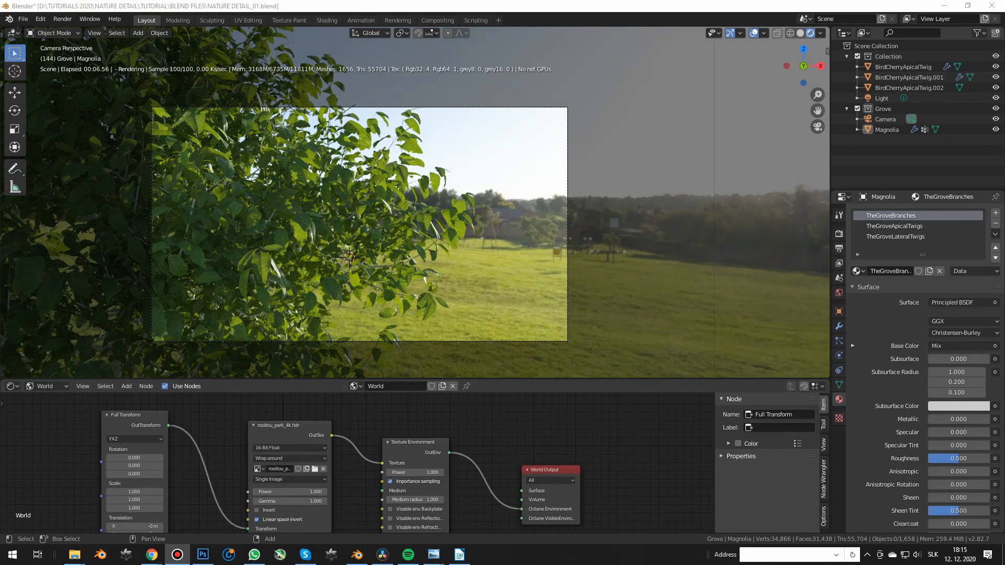
Set the Octane camera imager's response type to Portra_800CD and its gamma to 1
{"action": "right_click", "coordinate": [460, 269], "text": "shift"}
{"action": "key", "text": "n"}
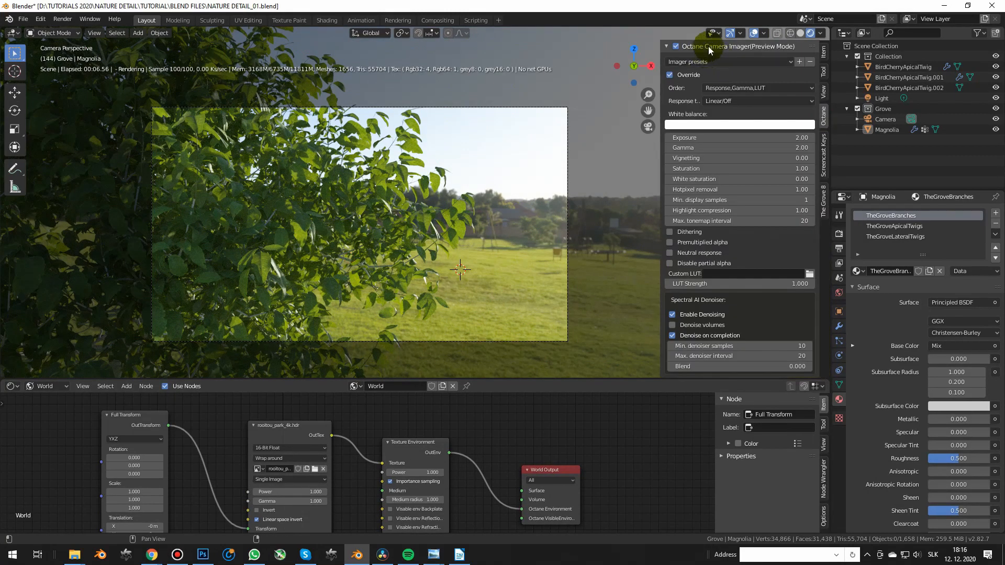
{"action": "left_click", "coordinate": [752, 99]}
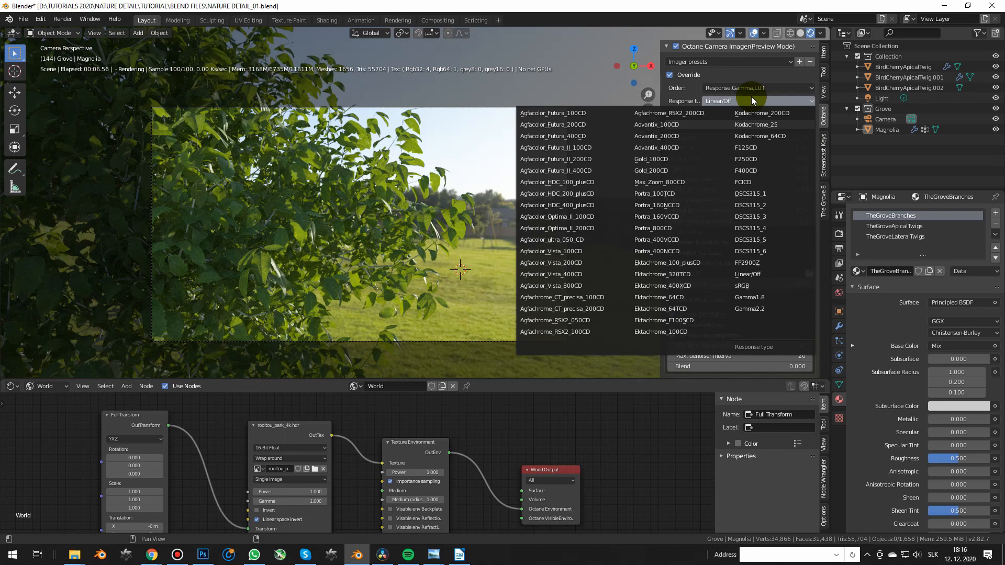
{"action": "left_click", "coordinate": [661, 229]}
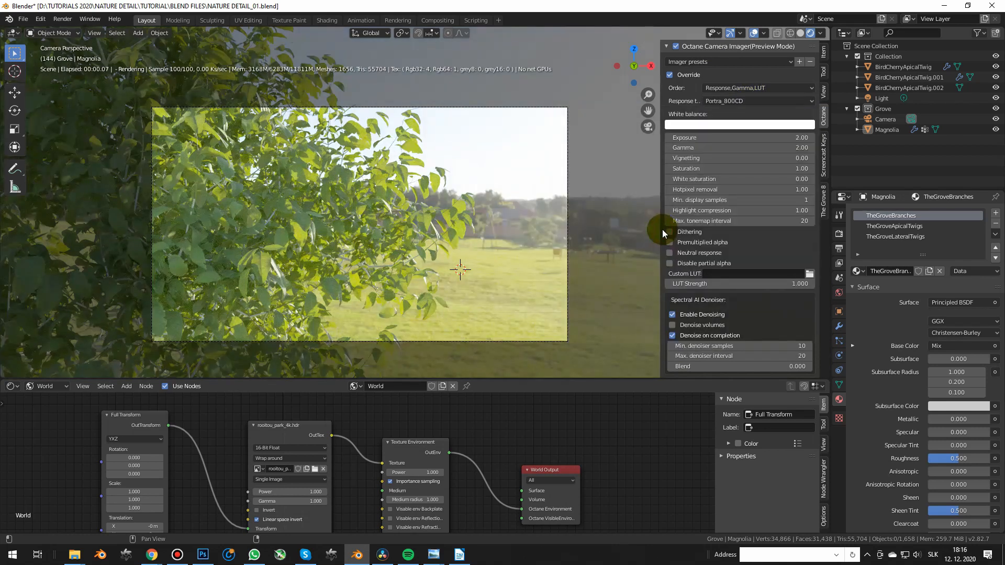
{"action": "double_click", "coordinate": [733, 146]}
{"action": "type", "text": "1"}
{"action": "key", "text": "Return"}
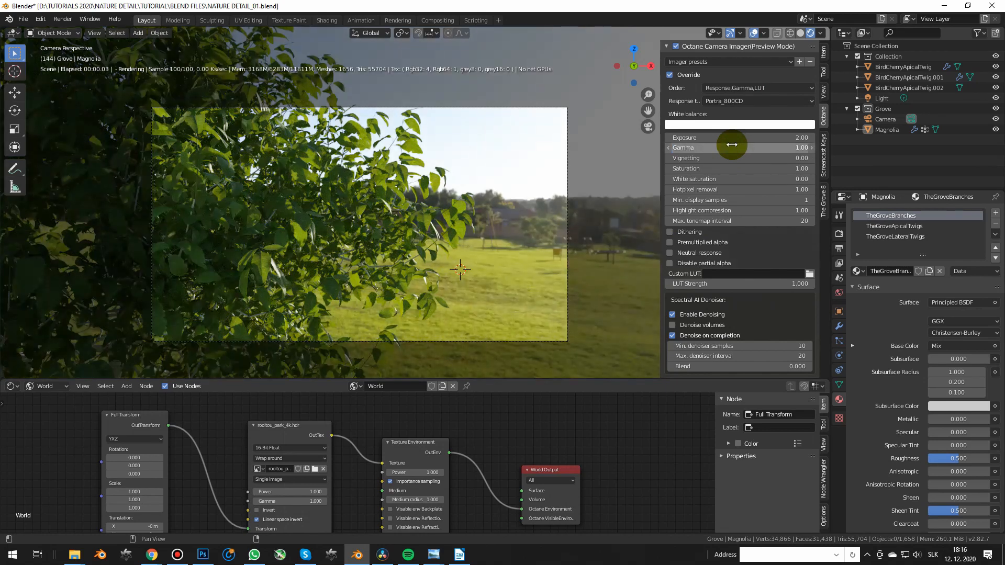
Set the Octane camera imager's exposure to 3 and vignetting to 0.2
{"action": "double_click", "coordinate": [799, 137]}
{"action": "type", "text": "3"}
{"action": "key", "text": "Return"}
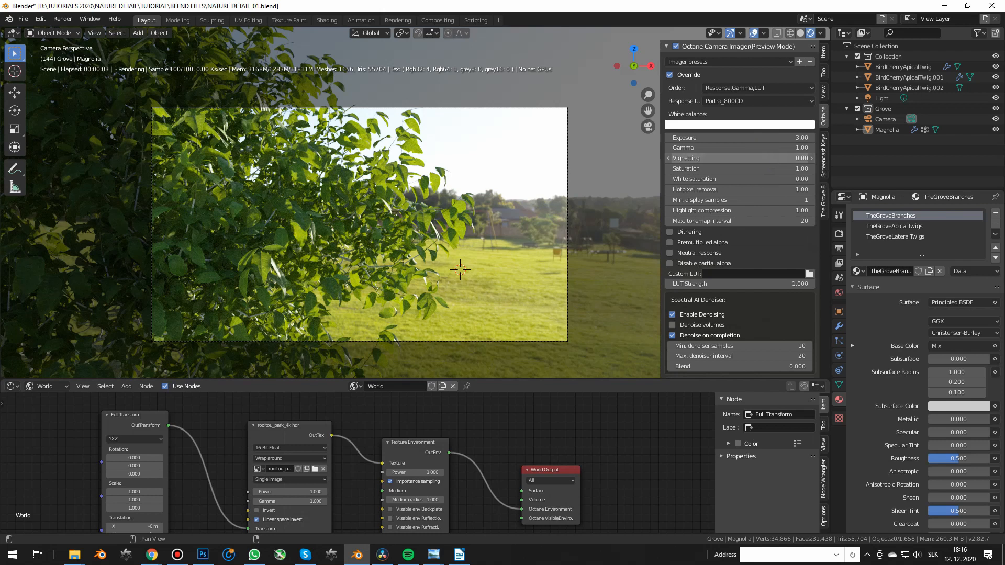
{"action": "double_click", "coordinate": [752, 157]}
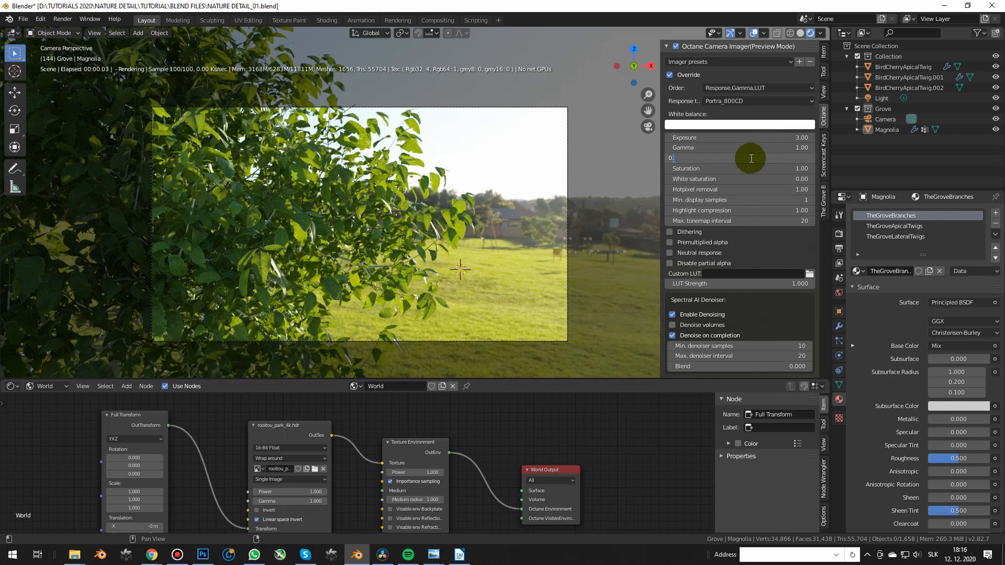
{"action": "key", "text": "Return"}
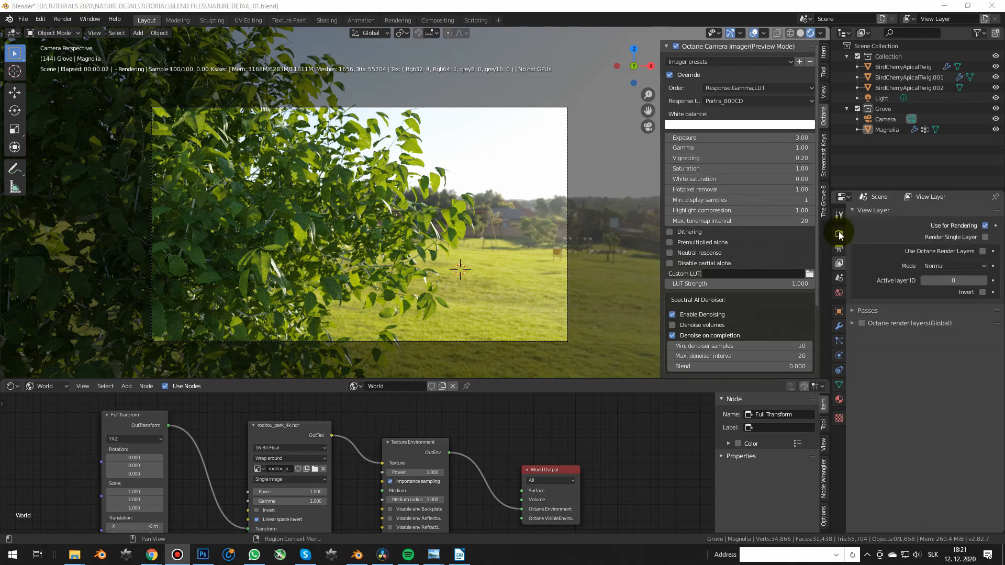
Review the Octane kernel's quality, light, sampling and adaptive sampling settings in the render properties
{"action": "left_click", "coordinate": [838, 234]}
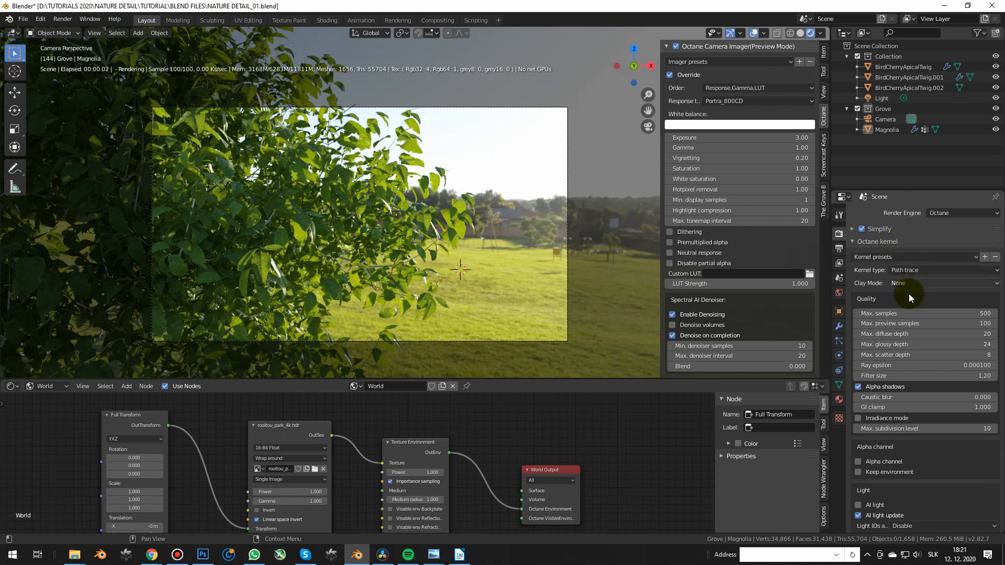
{"action": "scroll", "coordinate": [916, 341], "scroll_direction": "down", "scroll_amount": 1}
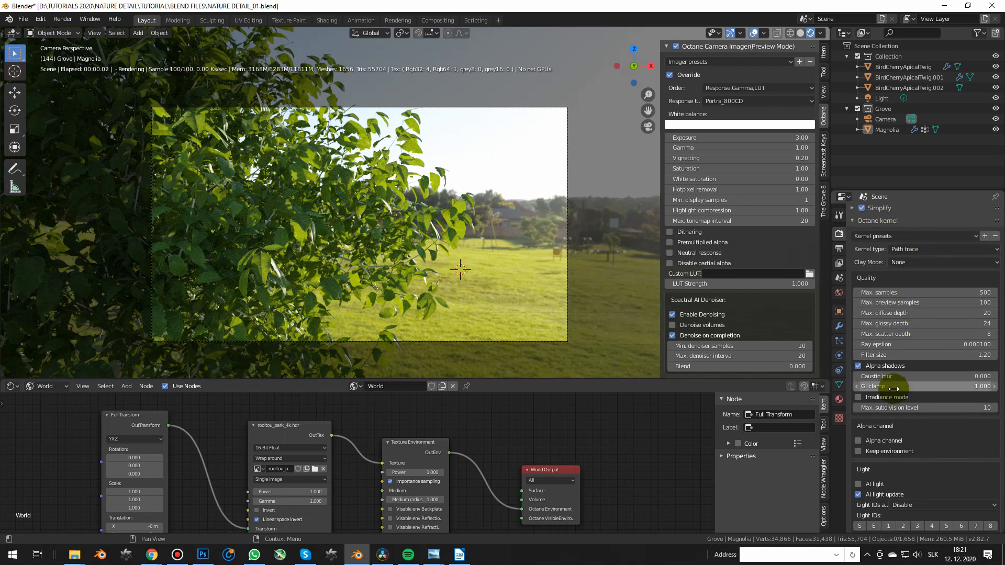
{"action": "scroll", "coordinate": [894, 393], "scroll_direction": "down", "scroll_amount": 14}
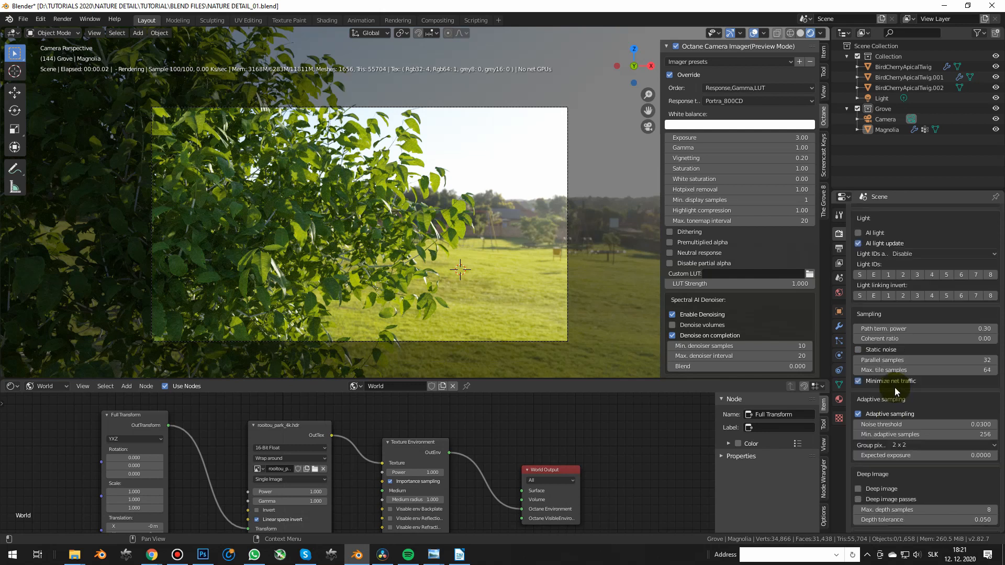
{"action": "scroll", "coordinate": [897, 391], "scroll_direction": "down", "scroll_amount": 3}
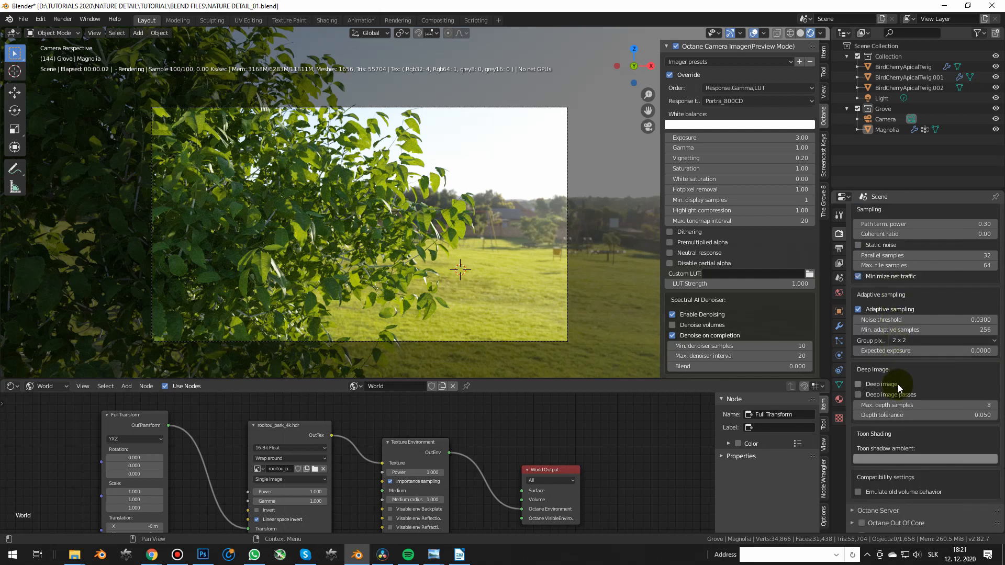
{"action": "scroll", "coordinate": [897, 387], "scroll_direction": "up", "scroll_amount": 18}
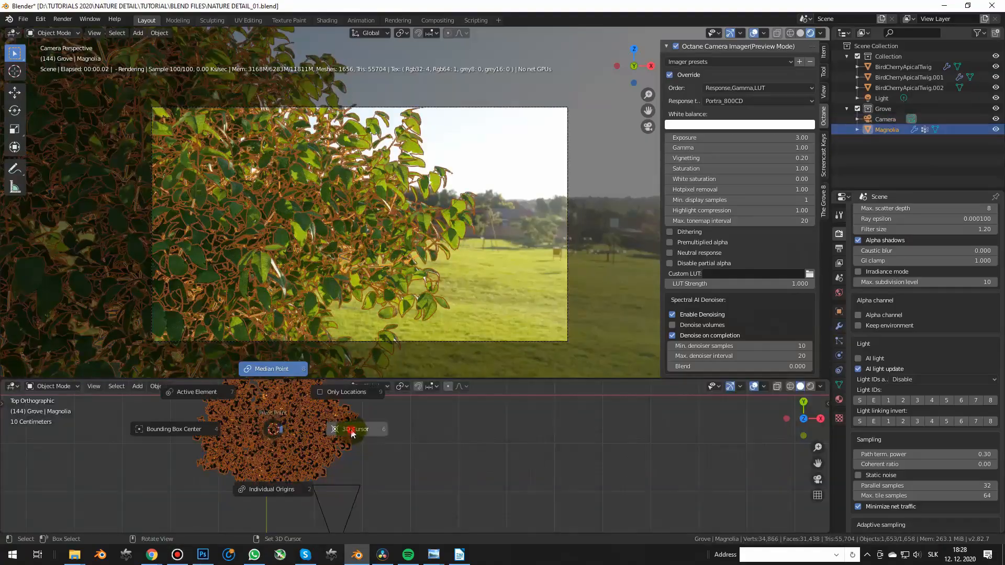
Rotate the Magnolia tree around the 3D cursor and move the camera about 20 cm along Y
{"action": "key", "text": "r"}
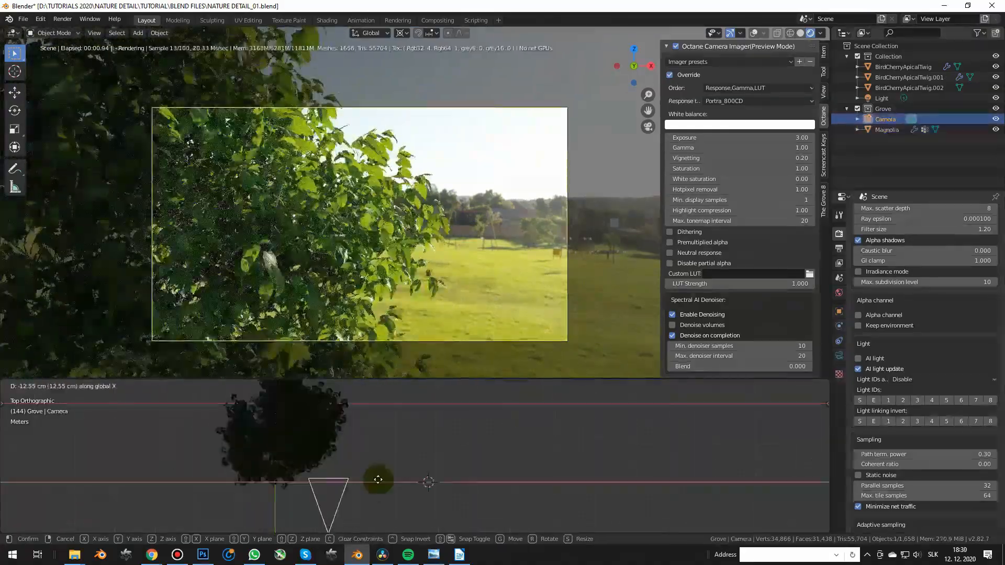
{"action": "key", "text": "y"}
{"action": "left_click", "coordinate": [412, 395]}
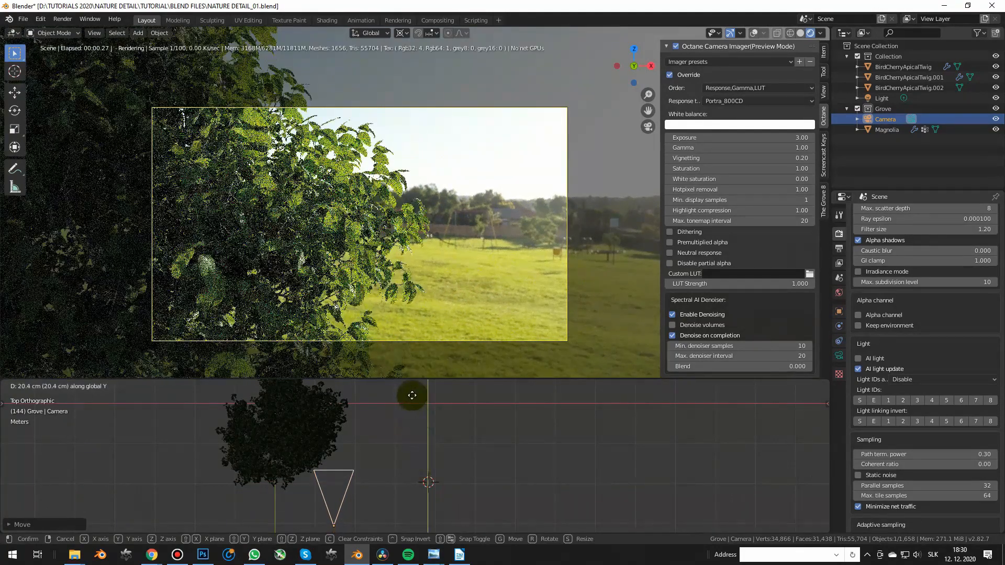
Enable the Thirds composition guide for the camera and turn on overlays in the rendered viewport
{"action": "left_click", "coordinate": [839, 357]}
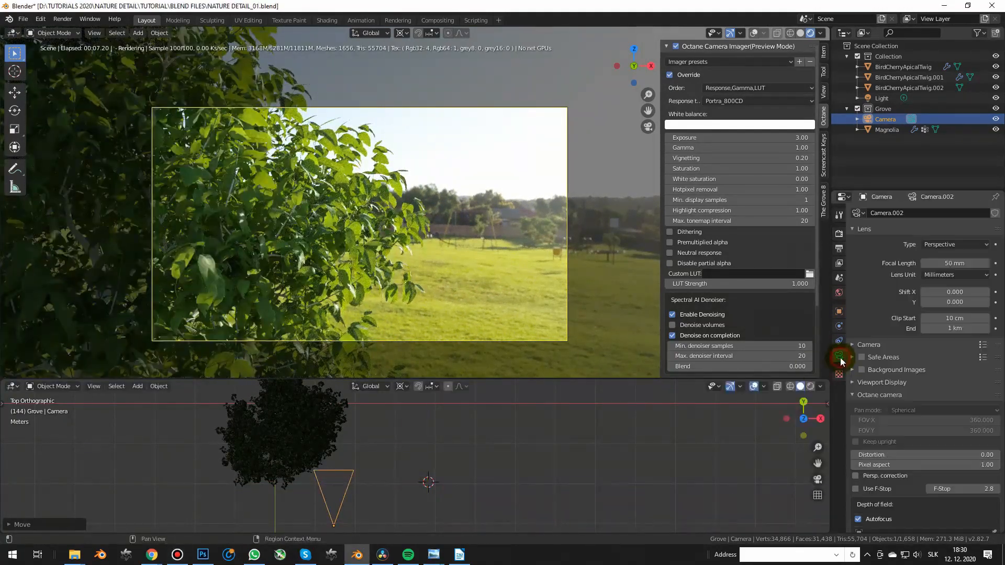
{"action": "left_click", "coordinate": [887, 384]}
{"action": "scroll", "coordinate": [888, 385], "scroll_direction": "down", "scroll_amount": 2}
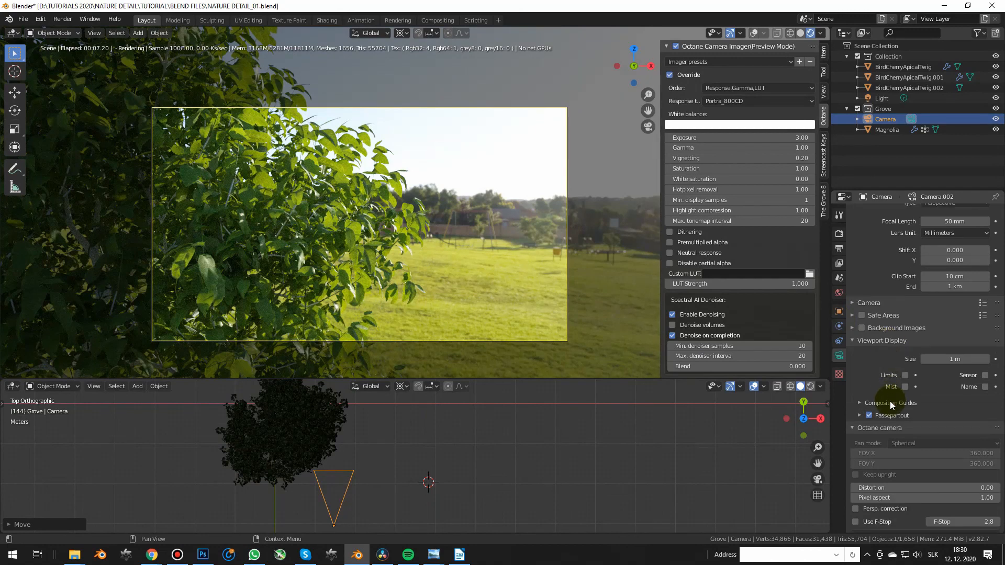
{"action": "left_click", "coordinate": [889, 401]}
{"action": "scroll", "coordinate": [892, 402], "scroll_direction": "down", "scroll_amount": 2}
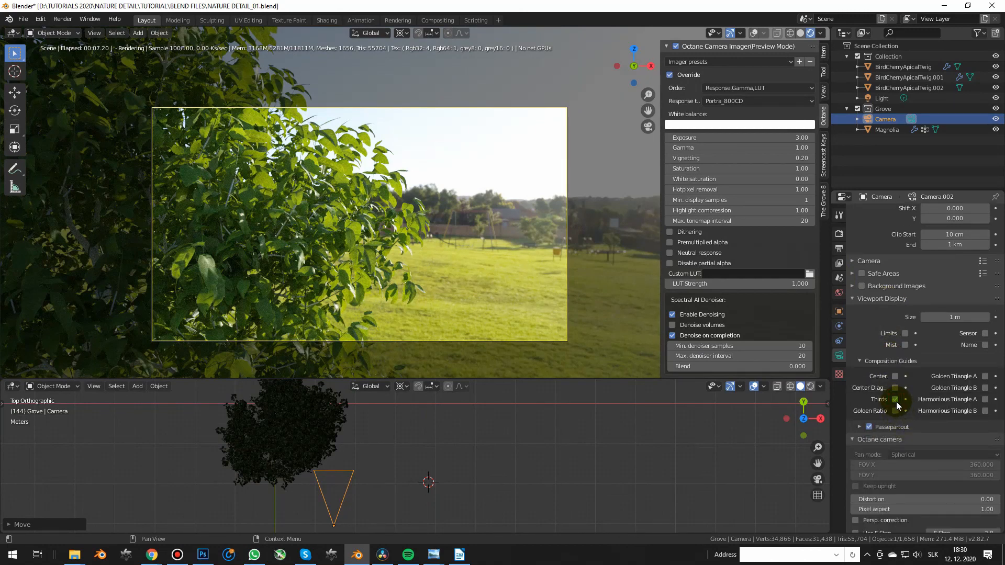
{"action": "left_click", "coordinate": [754, 33]}
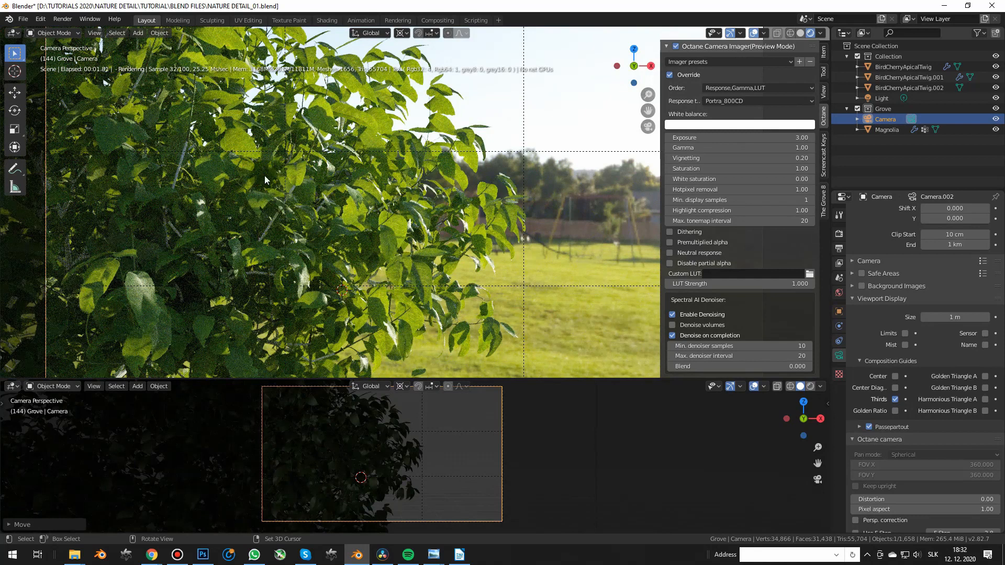
Place the 3D cursor in the Magnolia foliage within the camera frame and add a Plain Axes empty there
{"action": "right_click", "coordinate": [290, 209], "text": "shift"}
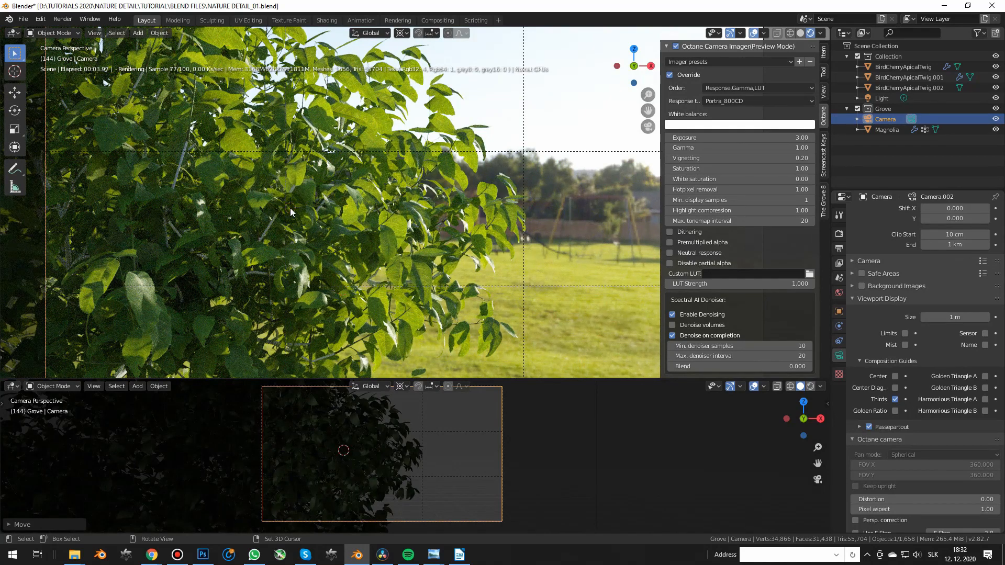
{"action": "key", "text": "shift+a"}
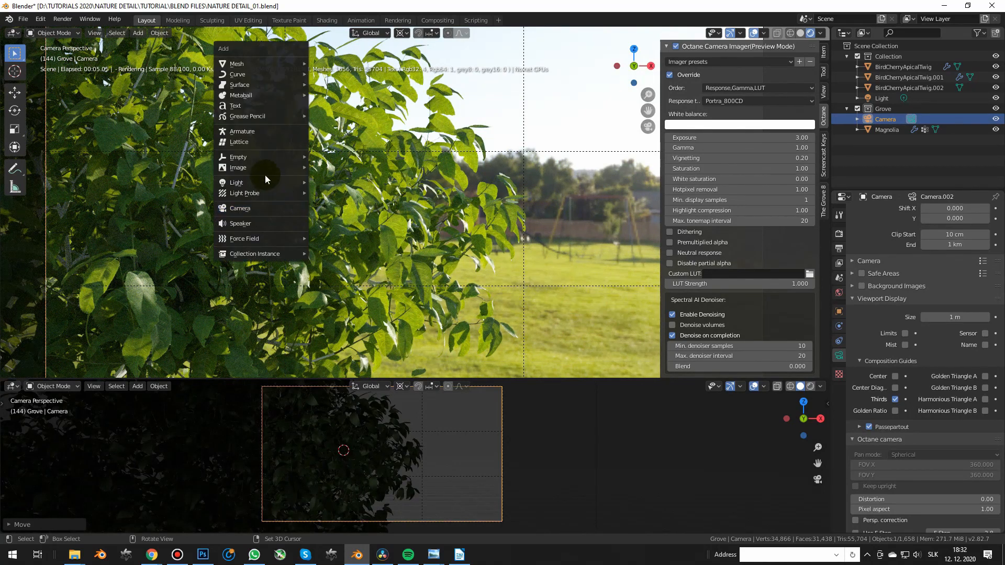
{"action": "mouse_move", "coordinate": [253, 157]}
{"action": "left_click", "coordinate": [335, 156]}
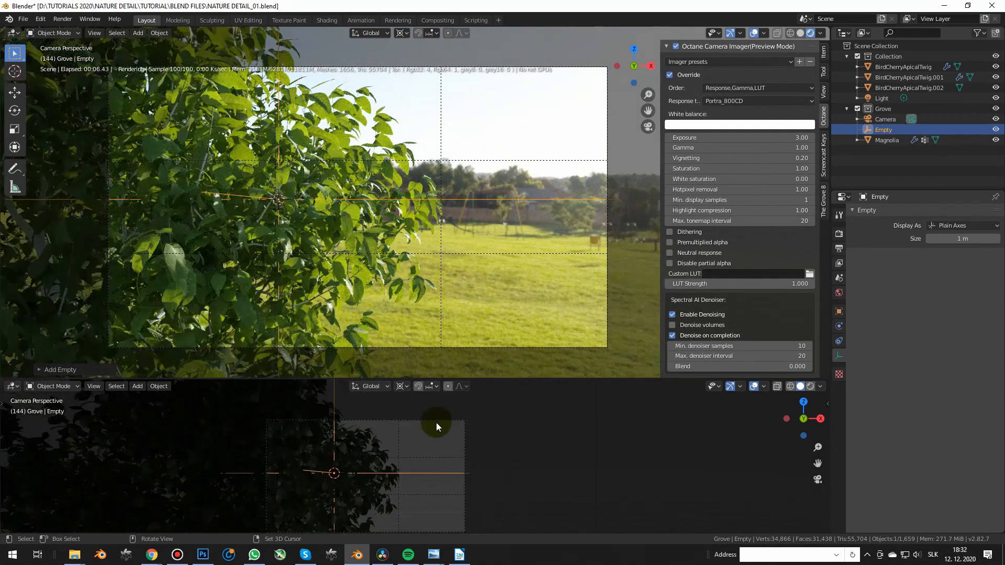
Enable Use F-Stop on the Octane camera, disable Autofocus, and set Empty as the depth of field focus object
{"action": "left_click", "coordinate": [435, 420]}
{"action": "scroll", "coordinate": [869, 389], "scroll_direction": "down", "scroll_amount": 3}
{"action": "left_click", "coordinate": [870, 390]}
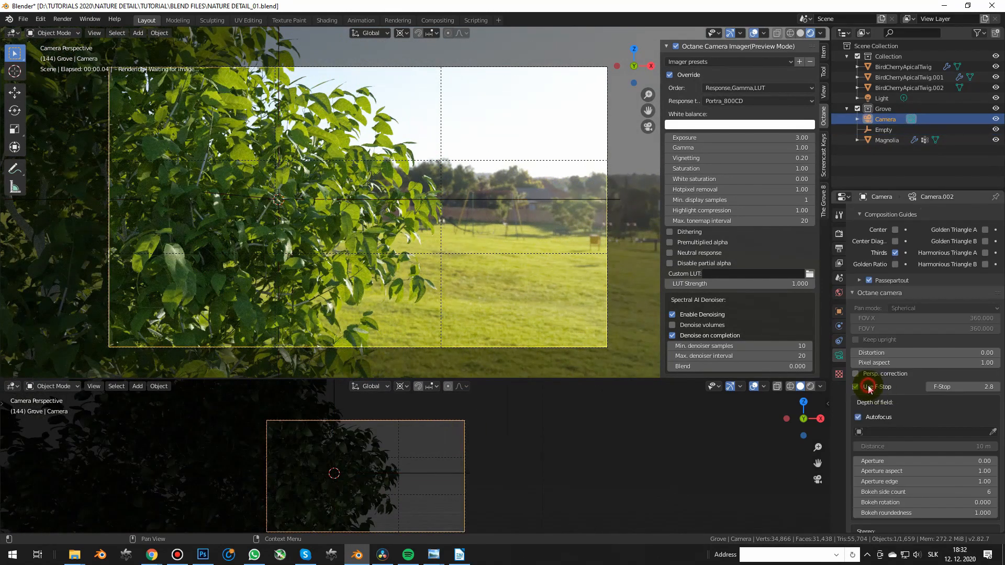
{"action": "left_click", "coordinate": [858, 417]}
{"action": "left_click", "coordinate": [896, 431]}
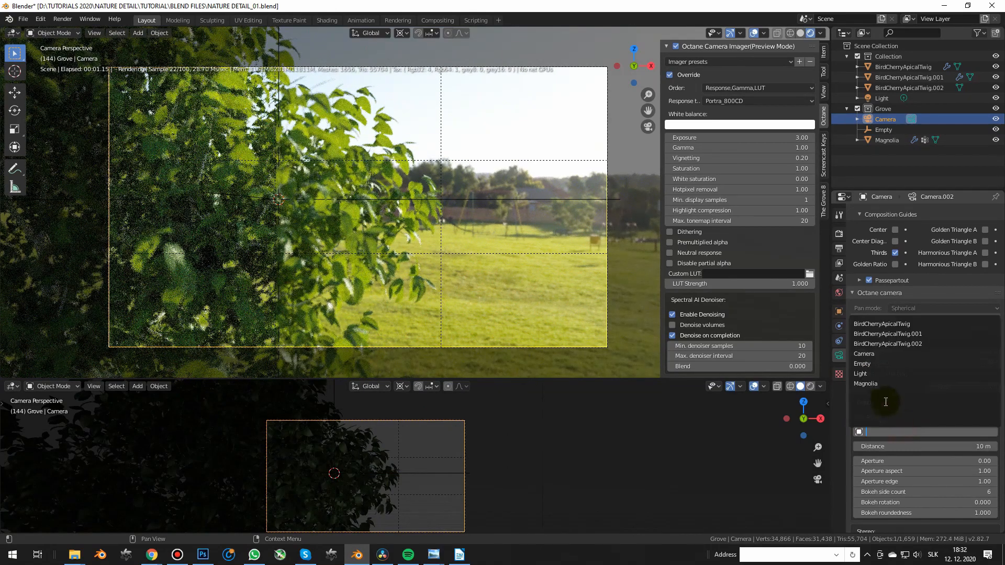
{"action": "left_click", "coordinate": [870, 364]}
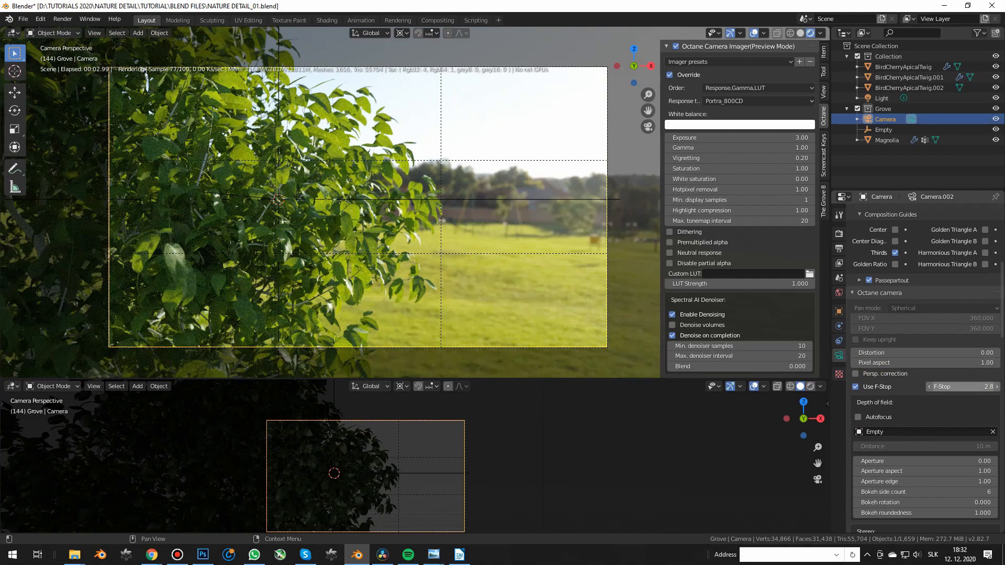
Set the Octane camera's F-Stop to 1
{"action": "left_click", "coordinate": [960, 387]}
{"action": "type", "text": "1"}
{"action": "key", "text": "Return"}
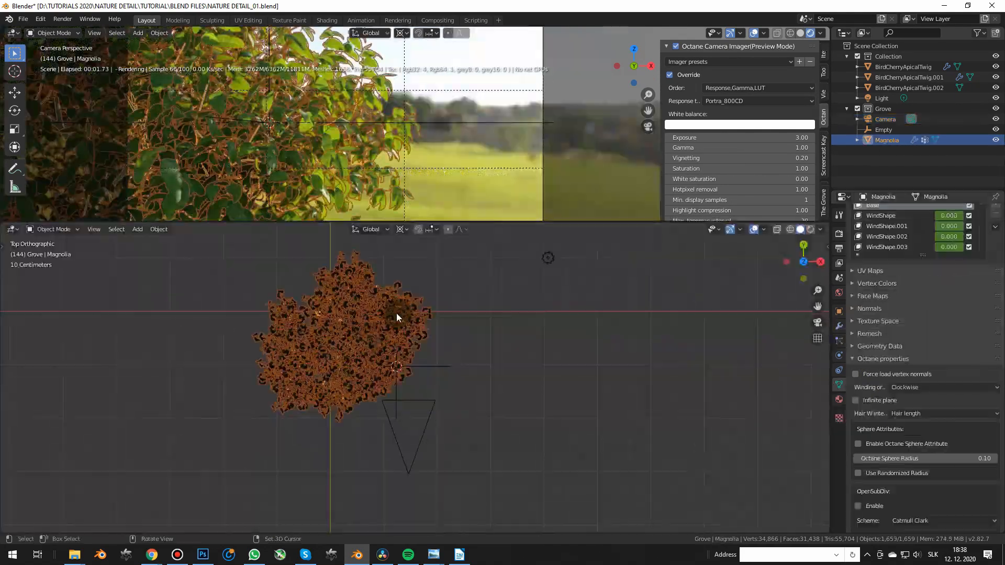
Place a linked duplicate of the Magnolia tree on the right side of the camera and rotate it about 118 degrees
{"action": "key", "text": "g"}
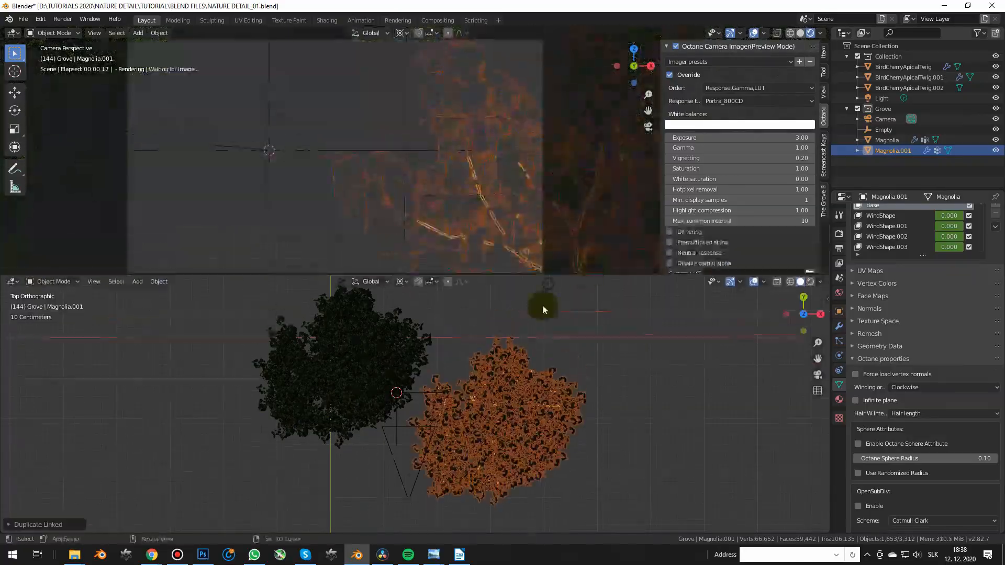
{"action": "left_click", "coordinate": [641, 436]}
{"action": "left_click", "coordinate": [539, 428]}
{"action": "scroll", "coordinate": [485, 443], "scroll_direction": "up", "scroll_amount": 4}
{"action": "key", "text": "r"}
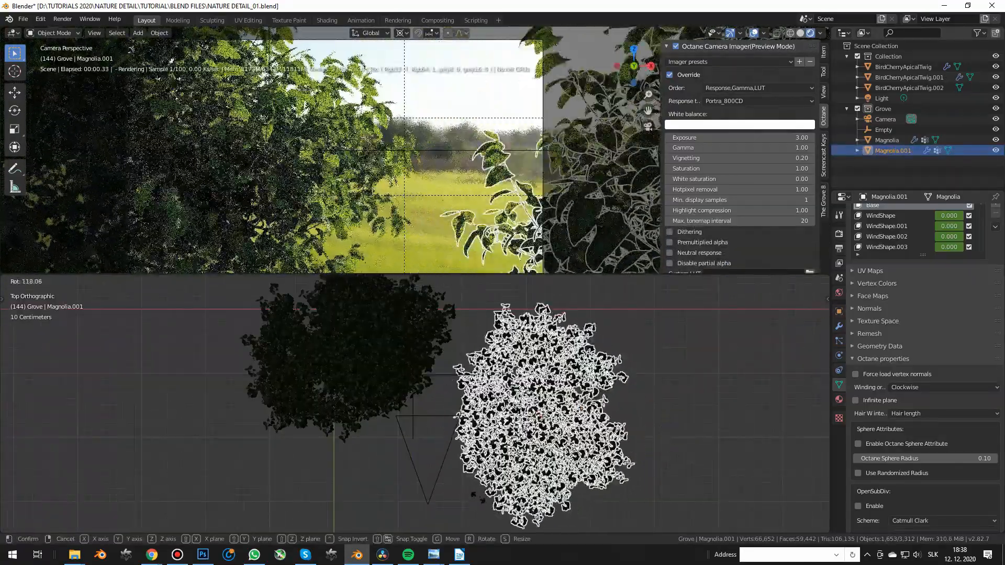
{"action": "left_click", "coordinate": [403, 79]}
{"action": "left_click", "coordinate": [668, 451]}
Refine the position and rotation of Magnolia.001 so its foliage frames the right side of the camera view
{"action": "left_click", "coordinate": [602, 442]}
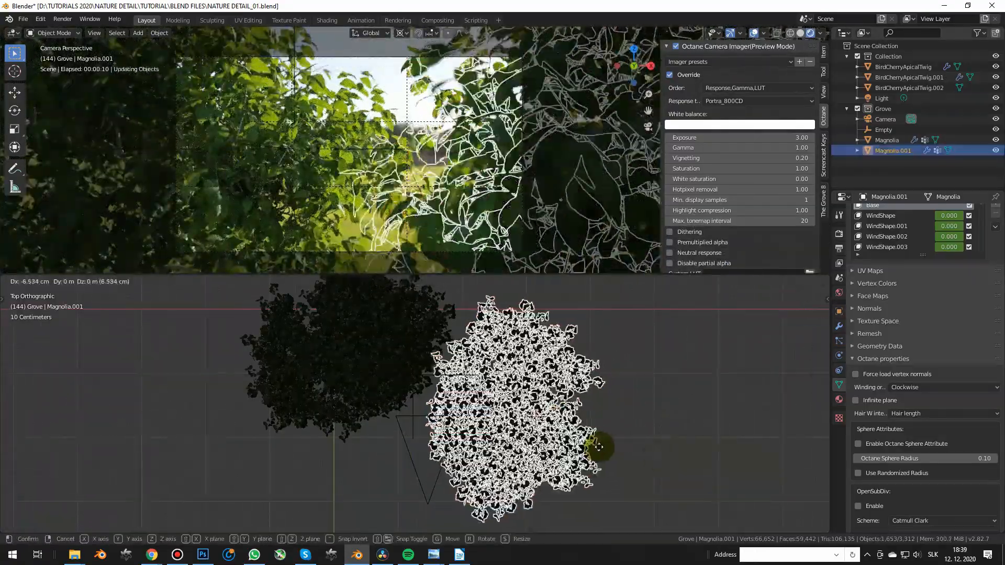
{"action": "left_click", "coordinate": [331, 47]}
{"action": "left_click", "coordinate": [550, 454]}
{"action": "key", "text": "g"}
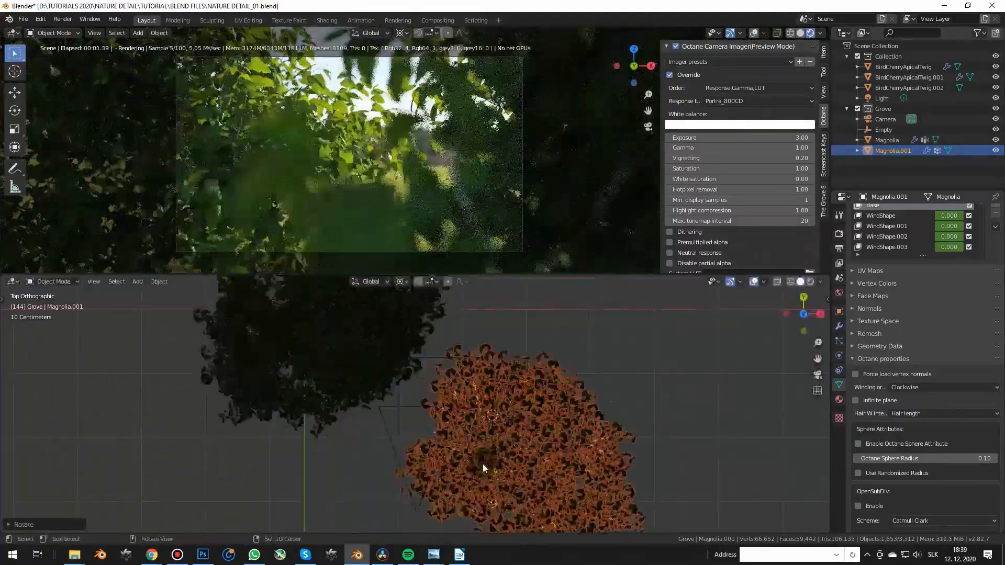
{"action": "left_click", "coordinate": [494, 435]}
{"action": "key", "text": "r"}
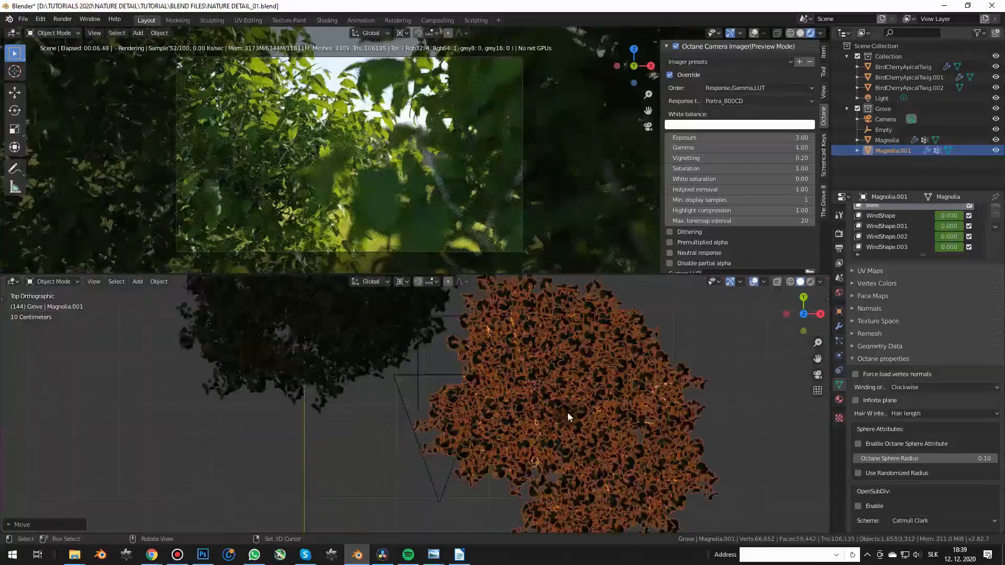
{"action": "left_click", "coordinate": [600, 426]}
Create another linked Magnolia duplicate, rotate it, and move it to the left of the camera below the original tree
{"action": "scroll", "coordinate": [642, 389], "scroll_direction": "down", "scroll_amount": 3}
{"action": "key", "text": "alt+d"}
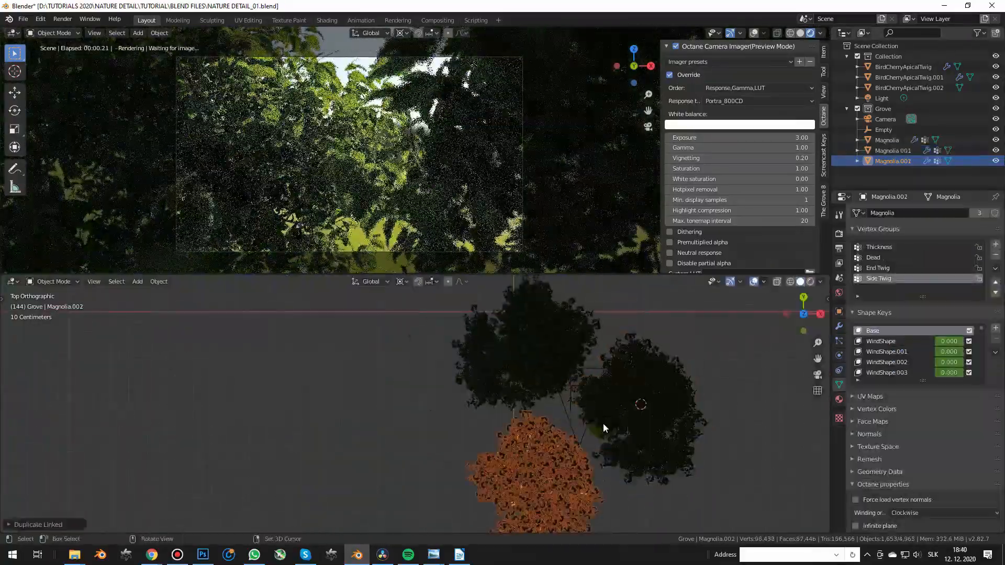
{"action": "left_click", "coordinate": [629, 471]}
{"action": "scroll", "coordinate": [629, 475], "scroll_direction": "up", "scroll_amount": 2}
{"action": "key", "text": "g"}
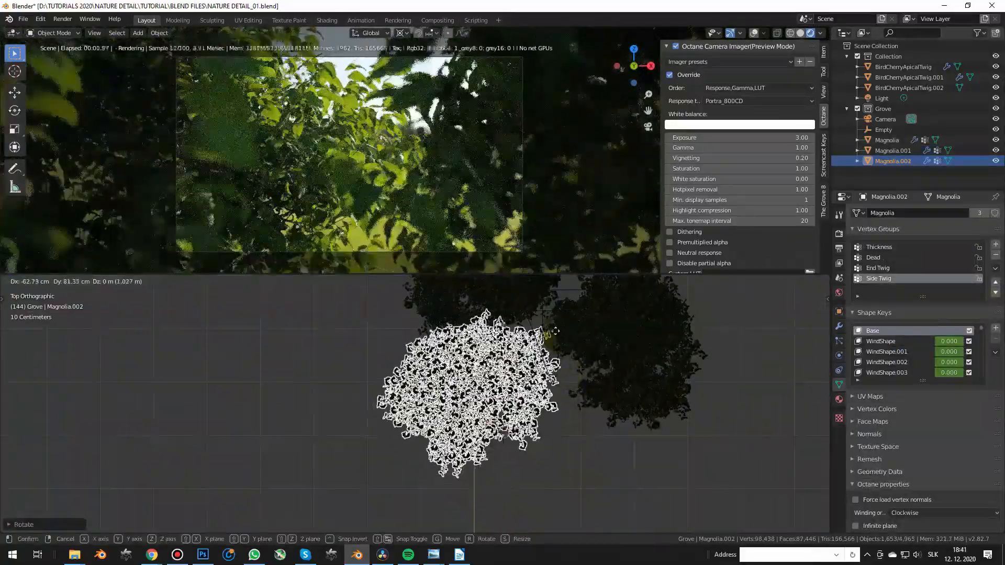
{"action": "left_click", "coordinate": [553, 320]}
Reposition Magnolia.002 from the camera view so its leaves enter the left side of the frame
{"action": "key", "text": "KP_0"}
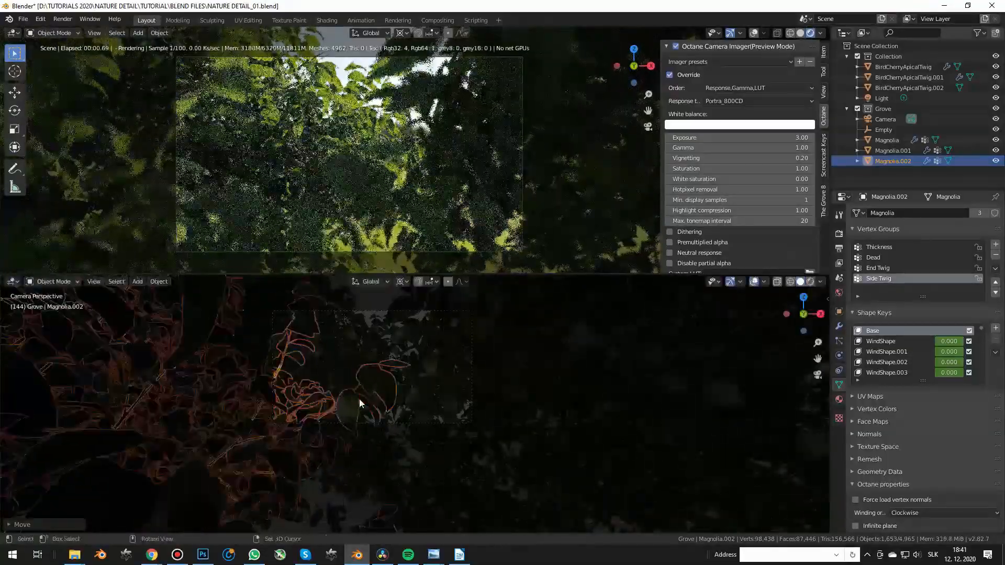
{"action": "key", "text": "g"}
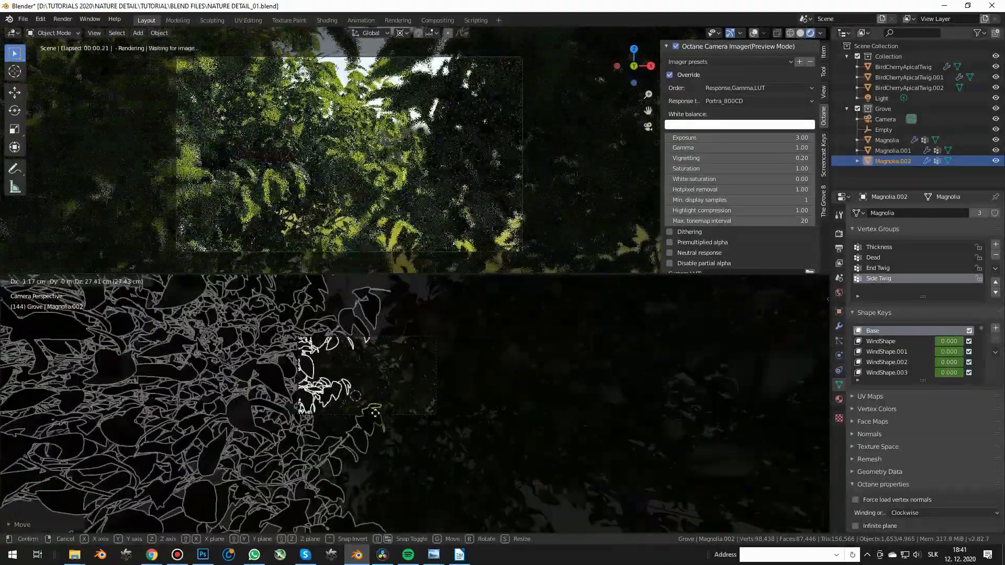
{"action": "left_click", "coordinate": [520, 439]}
Make the Lateral Twigs and Apical Twigs particle settings of Magnolia.002 single-user
{"action": "key", "text": "KP_1"}
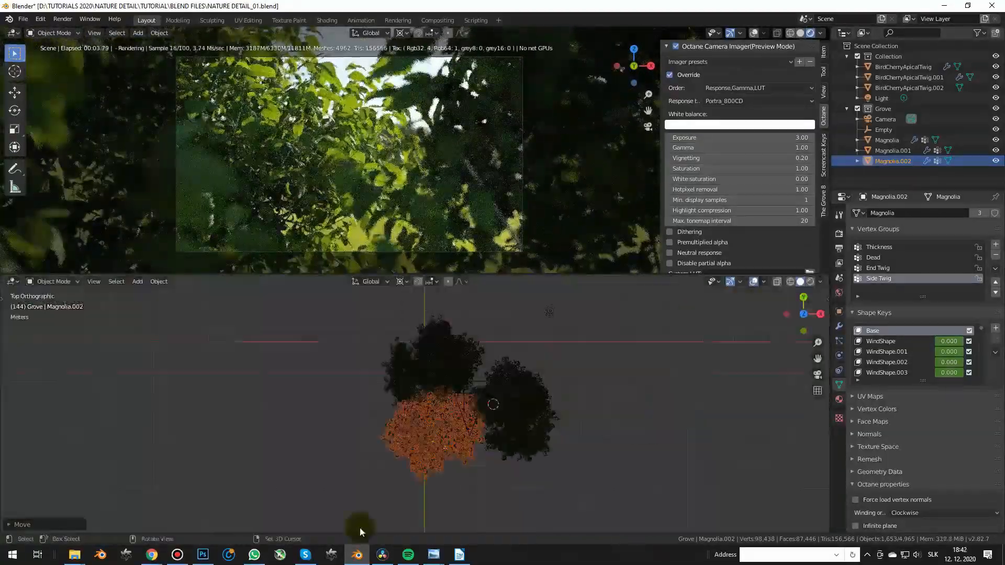
{"action": "key", "text": "KP_0"}
{"action": "left_click", "coordinate": [838, 340]}
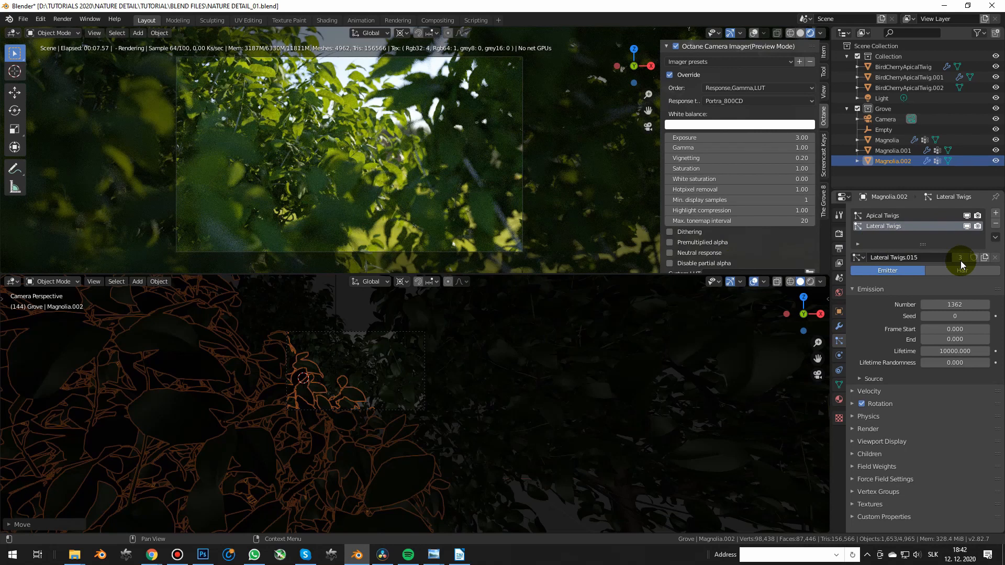
{"action": "left_click", "coordinate": [961, 264]}
{"action": "left_click", "coordinate": [882, 215]}
{"action": "left_click", "coordinate": [960, 257]}
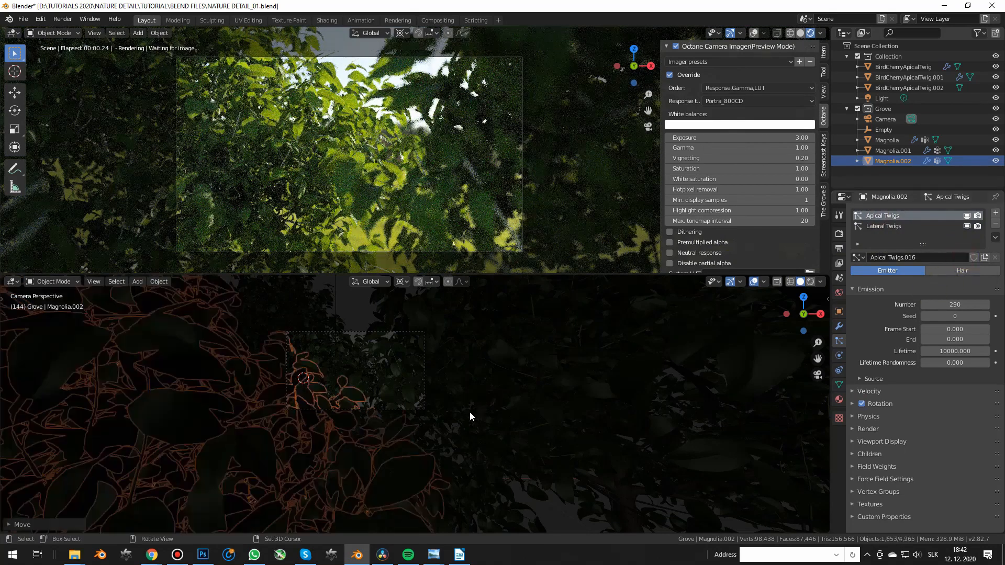
Set the render scale of both Apical Twigs and Lateral Twigs on Magnolia.002 to 0.7
{"action": "scroll", "coordinate": [479, 410], "scroll_direction": "up", "scroll_amount": 1}
{"action": "left_click", "coordinate": [869, 428]}
{"action": "scroll", "coordinate": [937, 418], "scroll_direction": "down", "scroll_amount": 2}
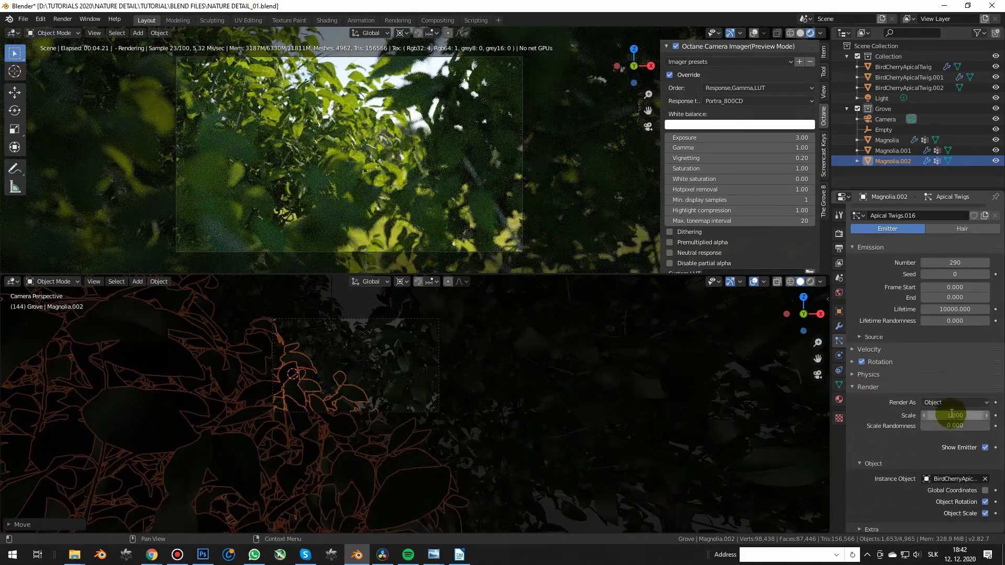
{"action": "double_click", "coordinate": [951, 414]}
{"action": "type", "text": "0.7"}
{"action": "key", "text": "Return"}
{"action": "scroll", "coordinate": [900, 251], "scroll_direction": "up", "scroll_amount": 2}
{"action": "left_click", "coordinate": [892, 225]}
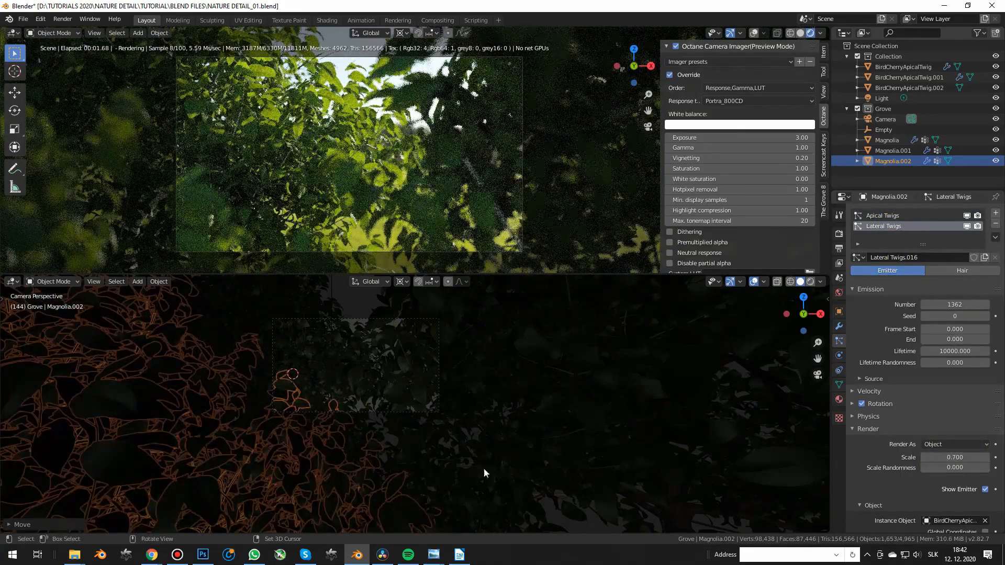
Nudge Magnolia.002 slightly upward in the camera view
{"action": "right_click", "coordinate": [437, 456]}
{"action": "scroll", "coordinate": [318, 426], "scroll_direction": "up", "scroll_amount": 1}
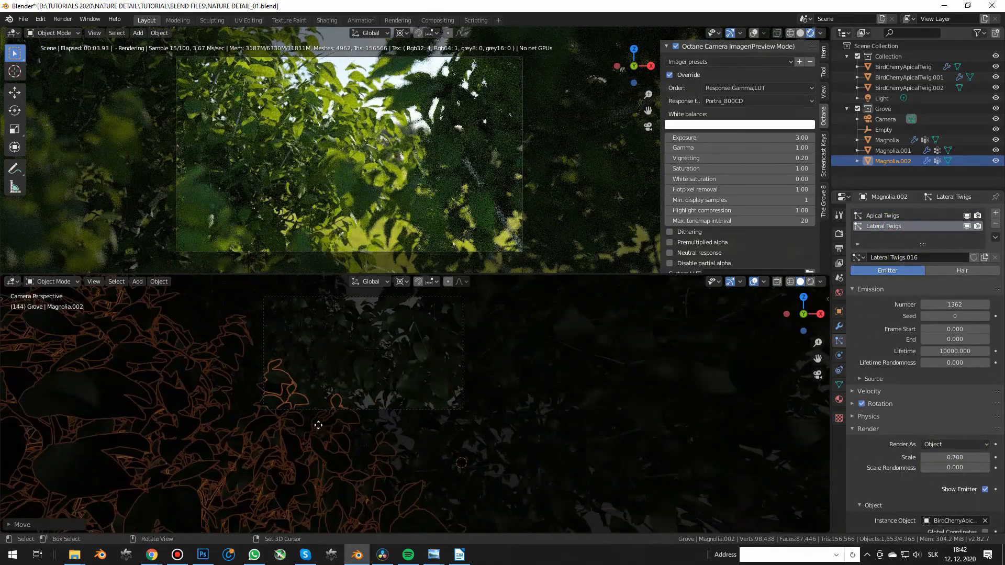
{"action": "key", "text": "g"}
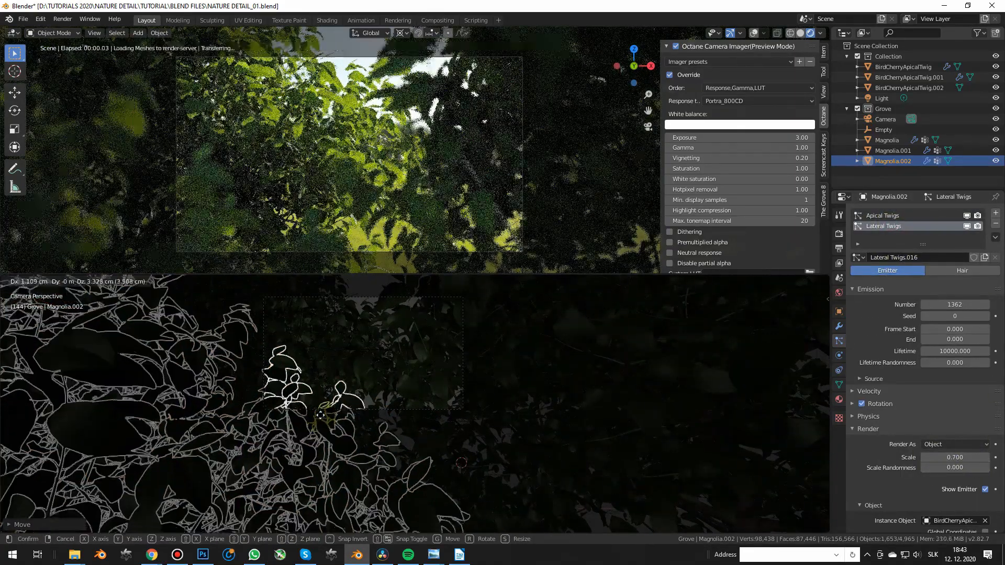
{"action": "left_click", "coordinate": [321, 417]}
Make Magnolia.001's Apical and Lateral Twigs particle settings single-user and set both render scales to 0.8
{"action": "left_click", "coordinate": [500, 406]}
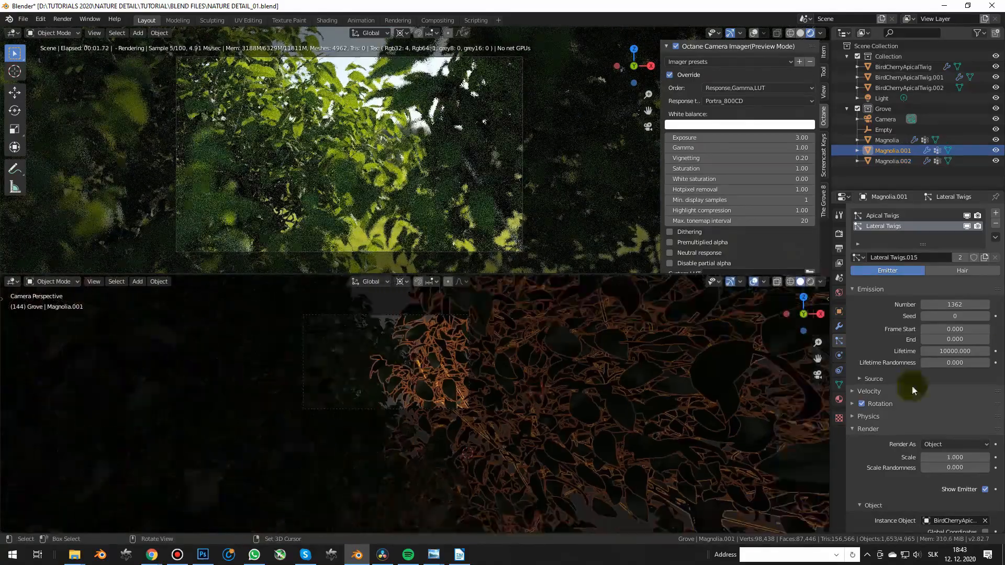
{"action": "left_click", "coordinate": [898, 215]}
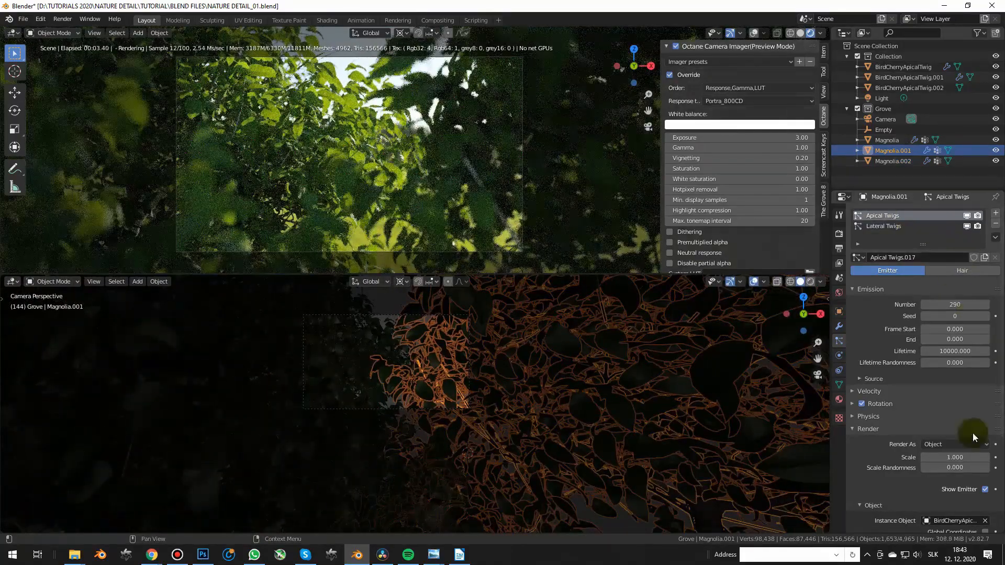
{"action": "left_click", "coordinate": [969, 458]}
{"action": "type", "text": "0.8"}
{"action": "key", "text": "Return"}
{"action": "left_click", "coordinate": [891, 227]}
{"action": "left_click", "coordinate": [971, 458]}
{"action": "type", "text": "0.8"}
{"action": "key", "text": "Return"}
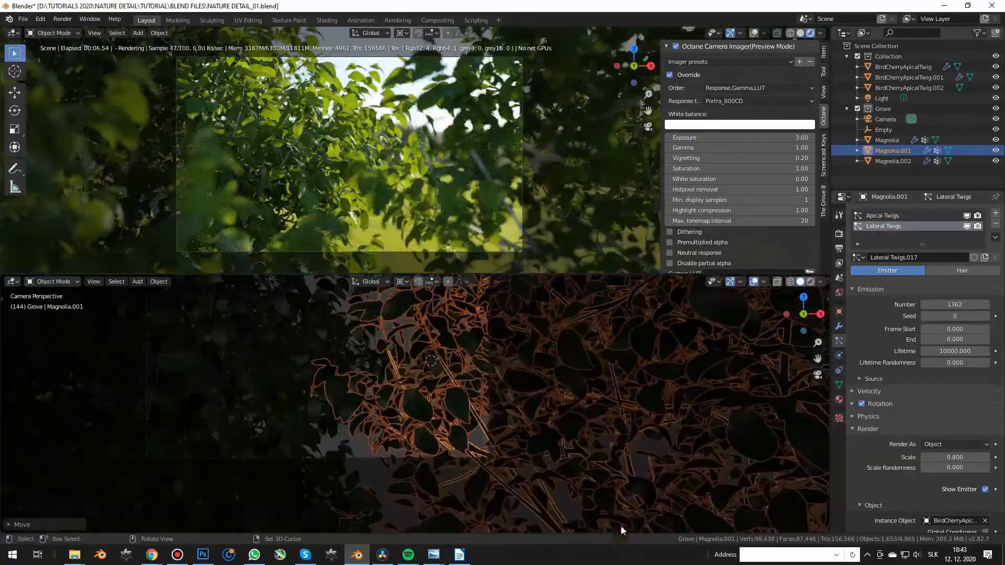
Adjust the size and placement of Magnolia.001 at the right edge of the camera frame
{"action": "key", "text": "s"}
{"action": "left_click", "coordinate": [456, 362]}
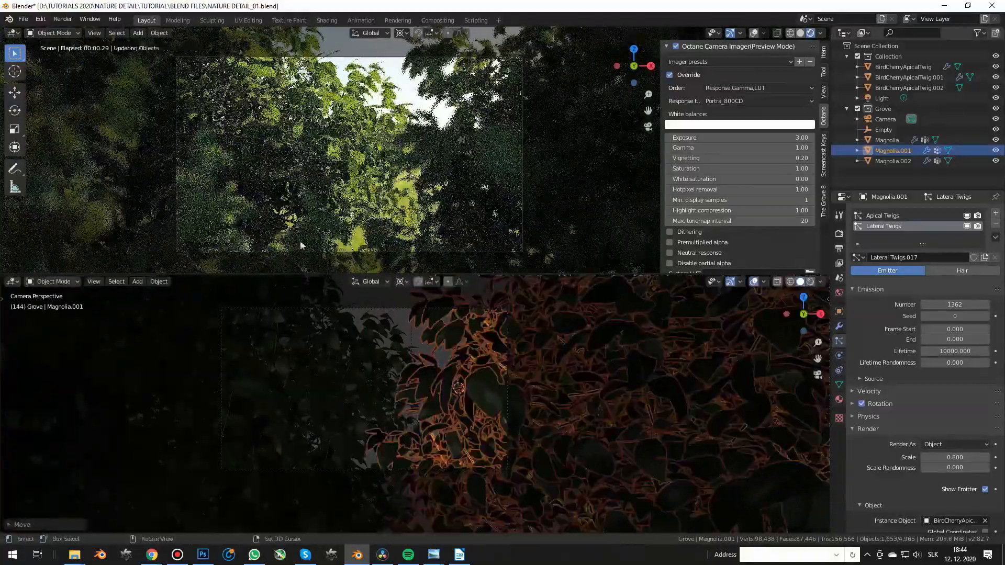
Render the current frame and examine the foliage and depth of field in the result
{"action": "key", "text": "F12"}
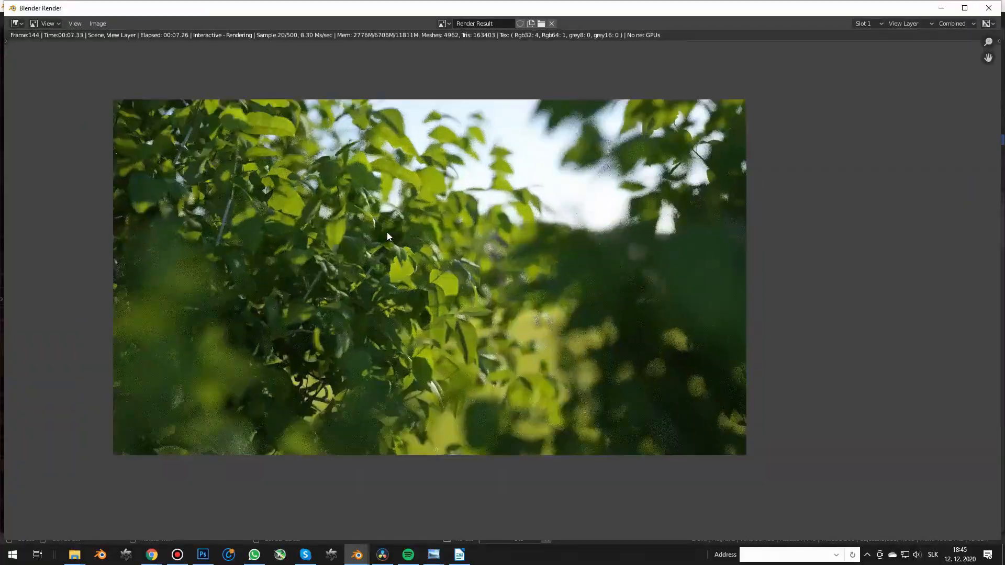
{"action": "mouse_move", "coordinate": [155, 560]}
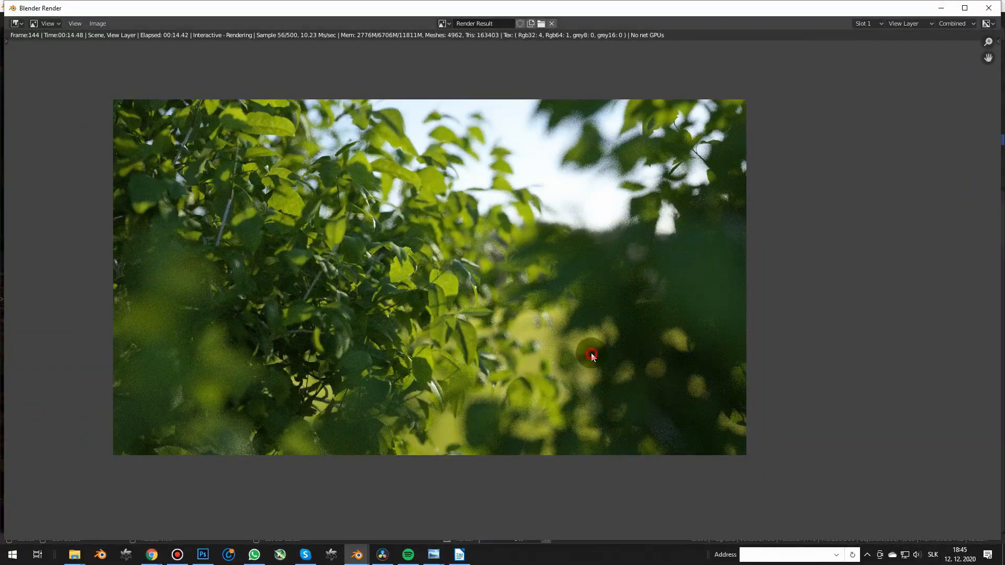
{"action": "scroll", "coordinate": [446, 289], "scroll_direction": "up", "scroll_amount": 1}
{"action": "scroll", "coordinate": [414, 249], "scroll_direction": "down", "scroll_amount": 1}
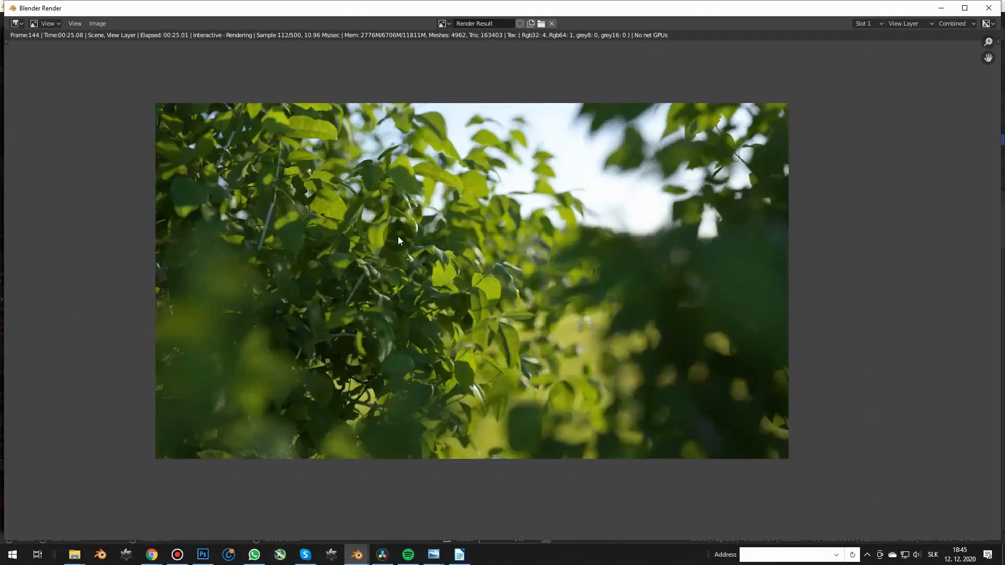
{"action": "scroll", "coordinate": [458, 339], "scroll_direction": "up", "scroll_amount": 1}
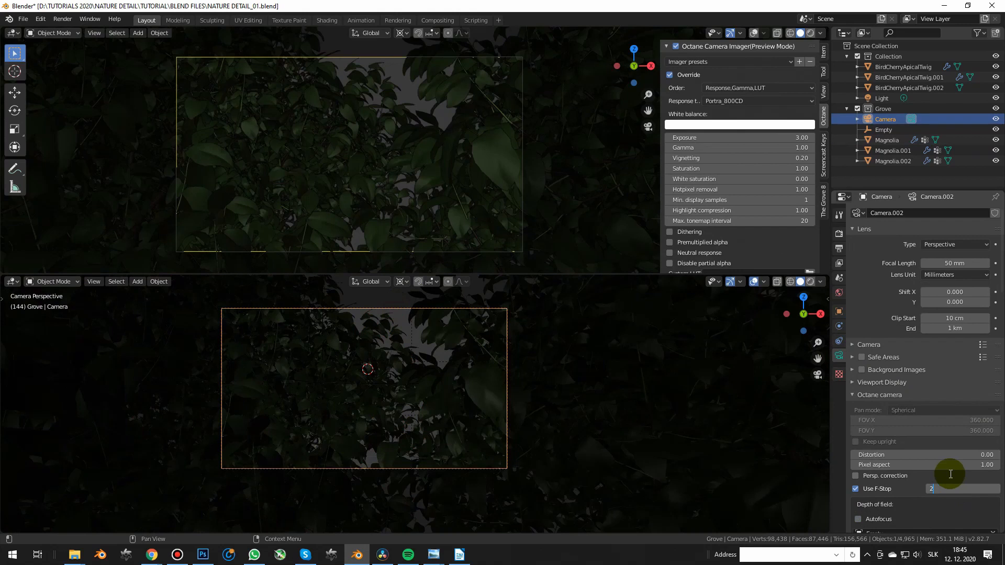
Re-render the camera frame with the edited F-Stop and inspect the foreground and background blur
{"action": "key", "text": "F12"}
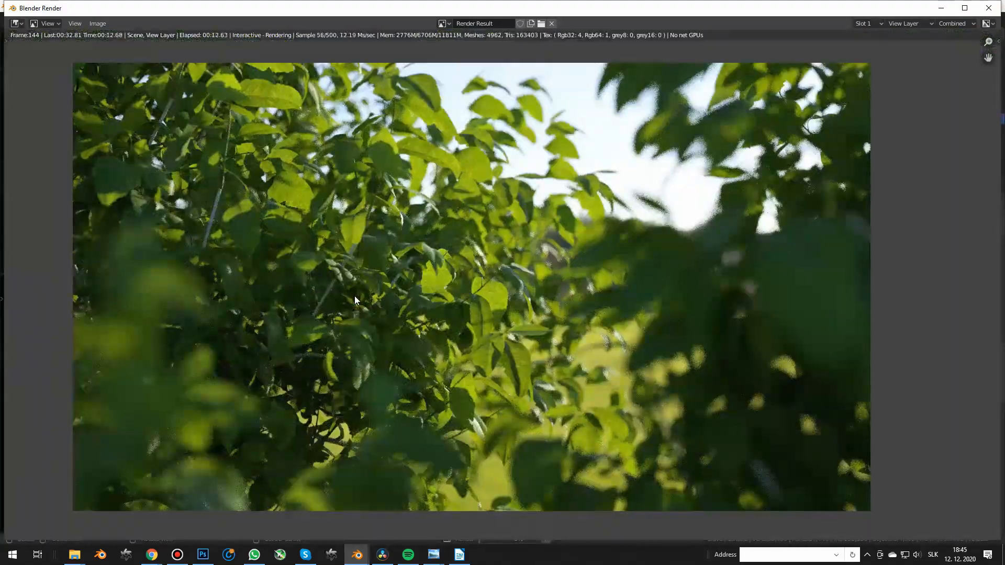
{"action": "scroll", "coordinate": [354, 296], "scroll_direction": "down", "scroll_amount": 1}
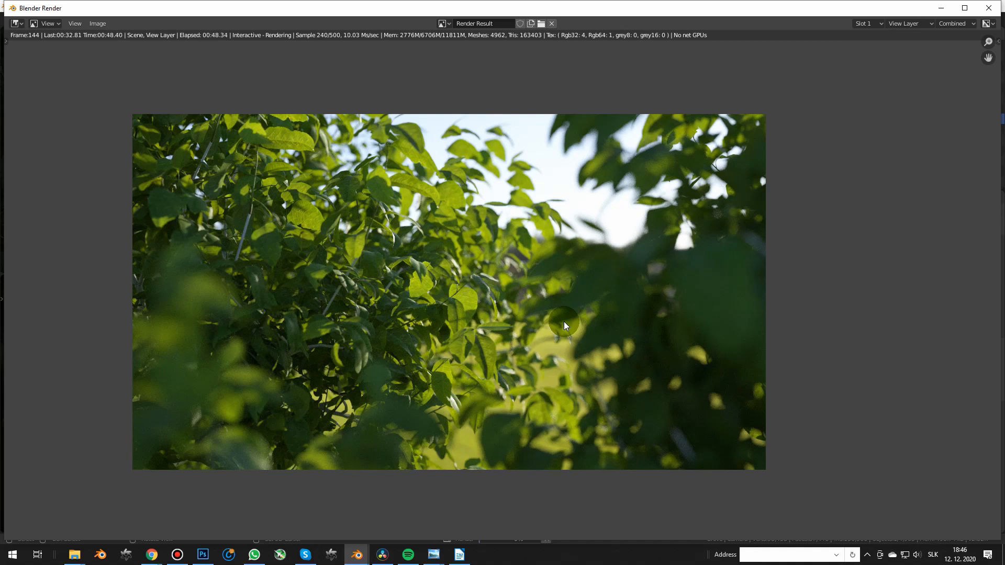
{"action": "scroll", "coordinate": [463, 313], "scroll_direction": "up", "scroll_amount": 1}
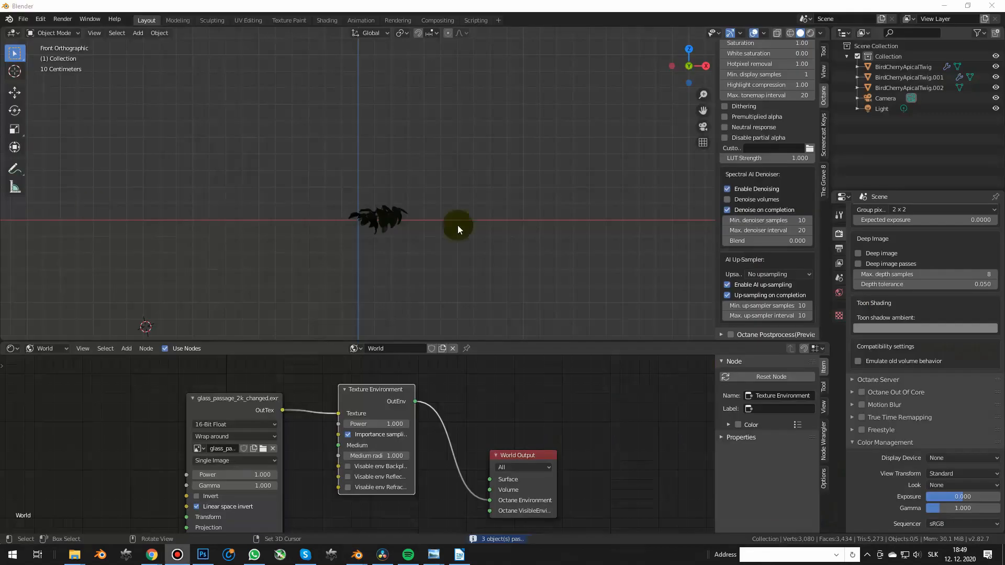
Set The Grove's preset to Magnolia and use BirdCherryApicalTwig as both End Twig and Side Twig
{"action": "left_click", "coordinate": [823, 180]}
{"action": "left_click", "coordinate": [756, 63]}
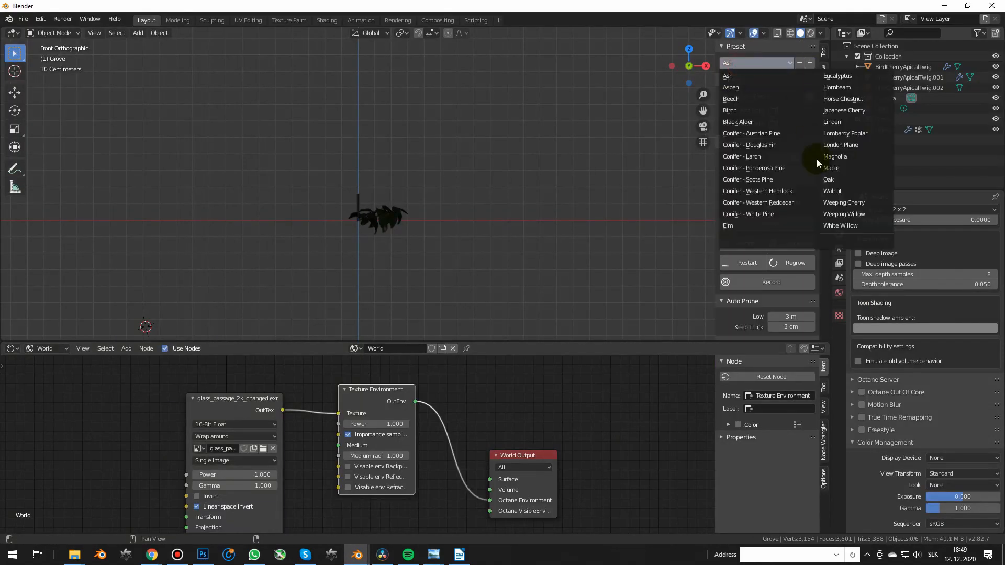
{"action": "left_click", "coordinate": [884, 156]}
{"action": "left_click", "coordinate": [791, 110]}
{"action": "left_click", "coordinate": [796, 136]}
{"action": "left_click", "coordinate": [791, 123]}
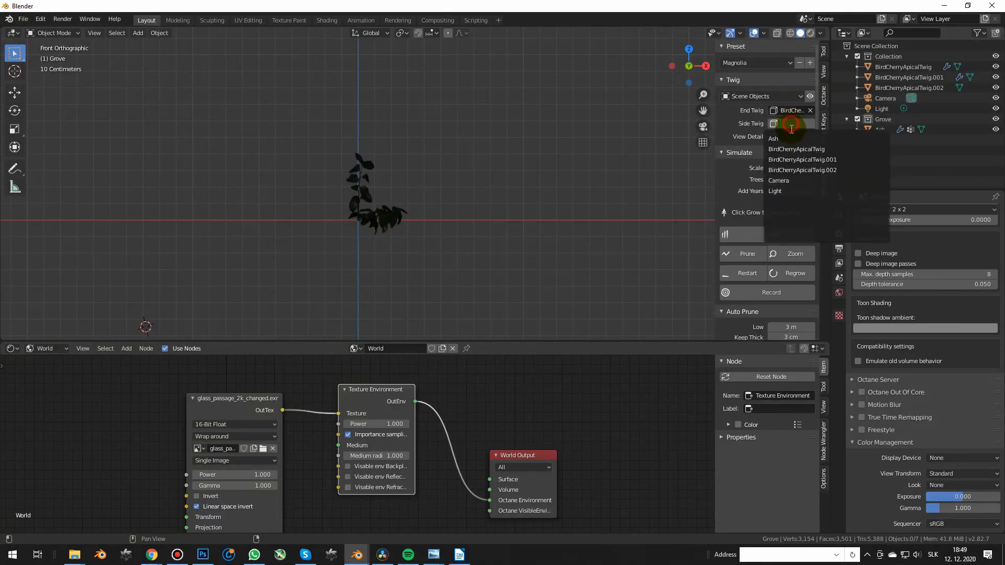
{"action": "left_click", "coordinate": [795, 149]}
Grow the Magnolia tree with Add Years at 5 and inspect its branches from another angle
{"action": "left_click_drag", "start_coordinate": [715, 127], "coordinate": [659, 131]}
{"action": "left_click", "coordinate": [761, 276]}
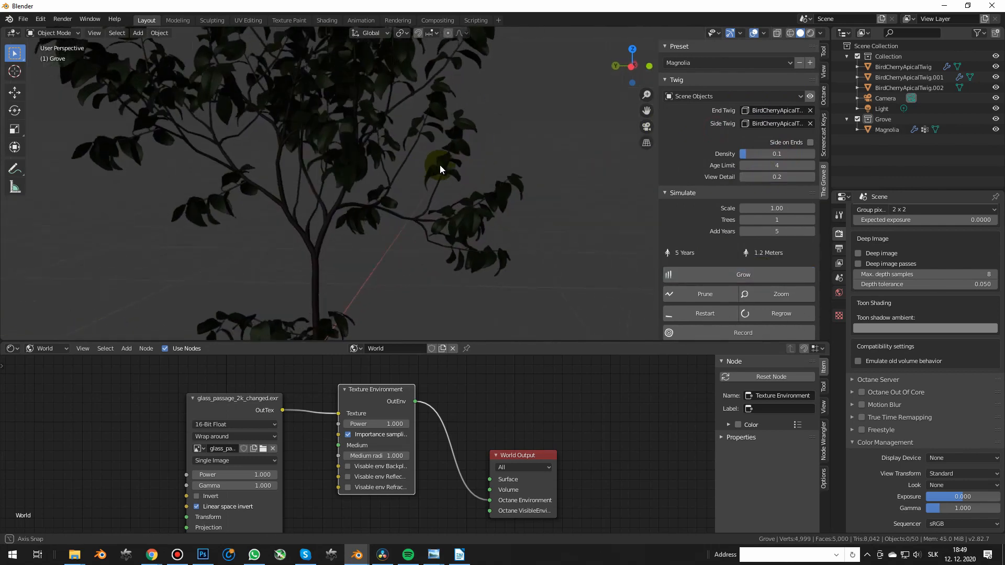
{"action": "left_click", "coordinate": [680, 273]}
{"action": "middle_click_drag", "start_coordinate": [403, 191], "coordinate": [522, 192]}
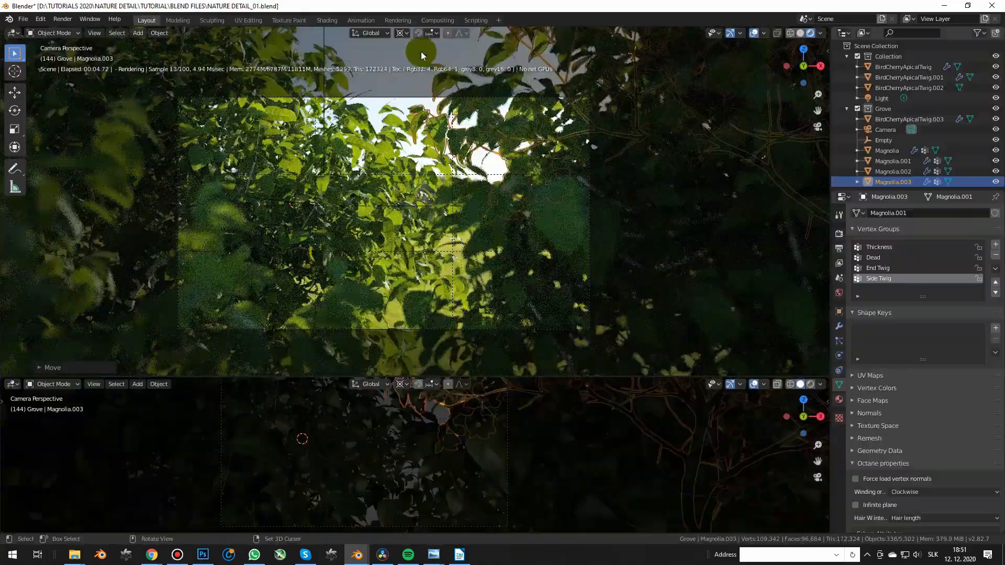
Scale down Magnolia.003 in top view and position it so its leaves hang along the camera frame's upper edge
{"action": "key", "text": "KP_7"}
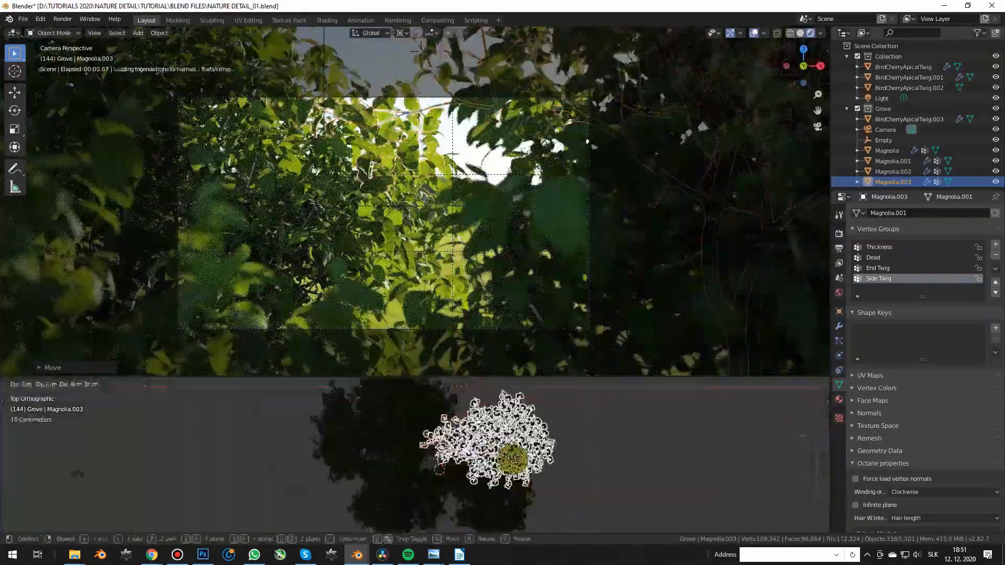
{"action": "key", "text": "s"}
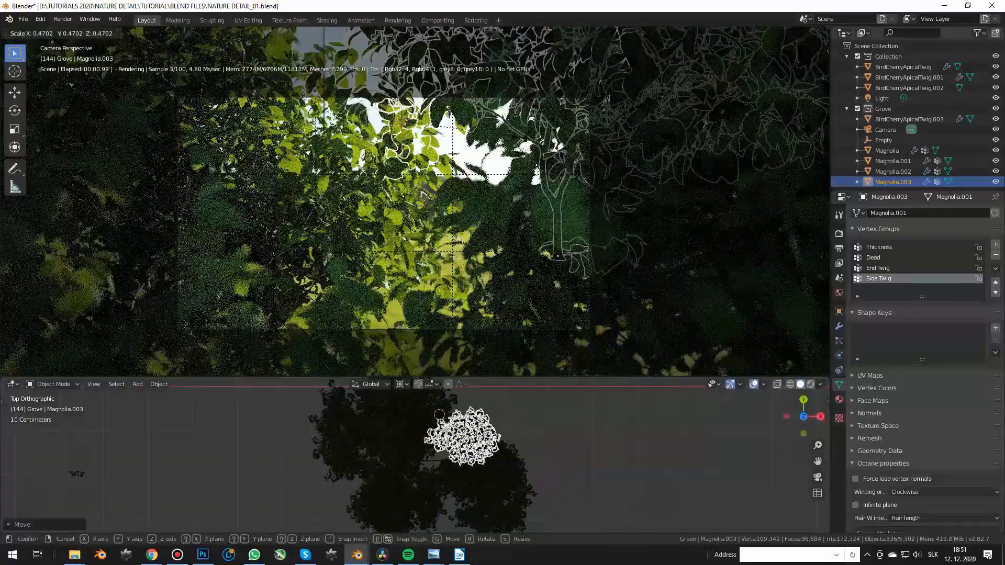
{"action": "left_click", "coordinate": [492, 439]}
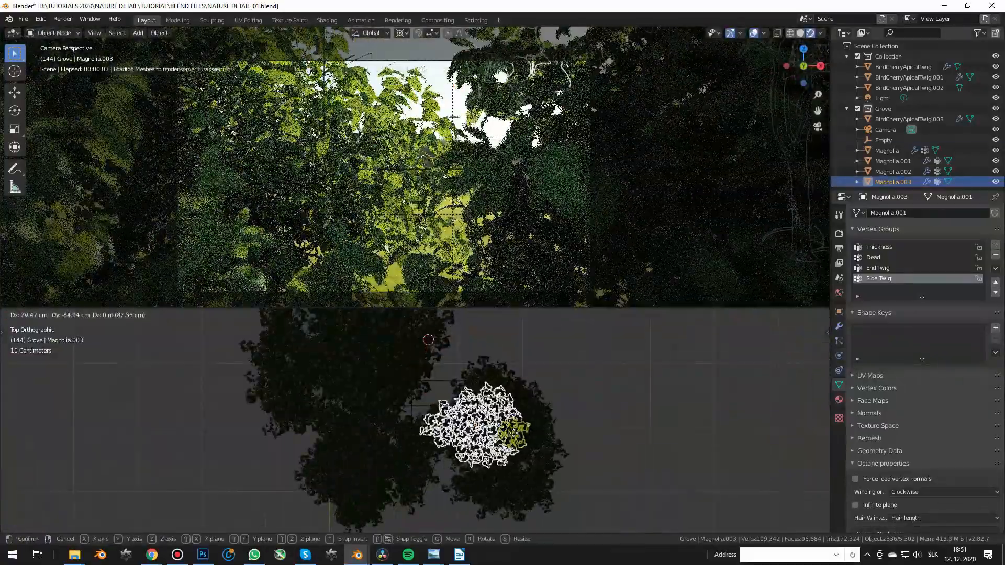
{"action": "key", "text": "KP_0"}
{"action": "key", "text": "g"}
{"action": "left_click", "coordinate": [485, 406]}
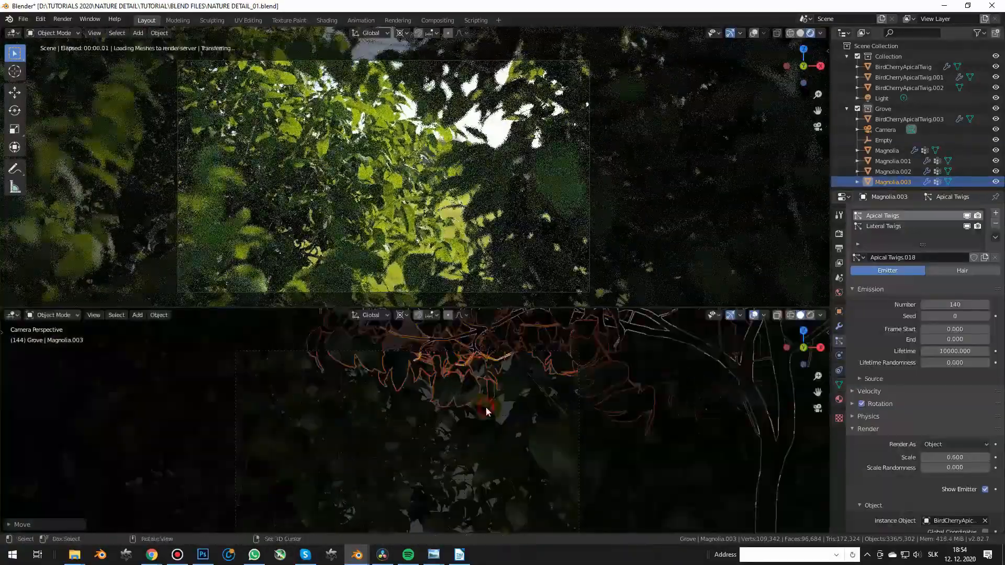
{"action": "scroll", "coordinate": [488, 410], "scroll_direction": "down", "scroll_amount": 3}
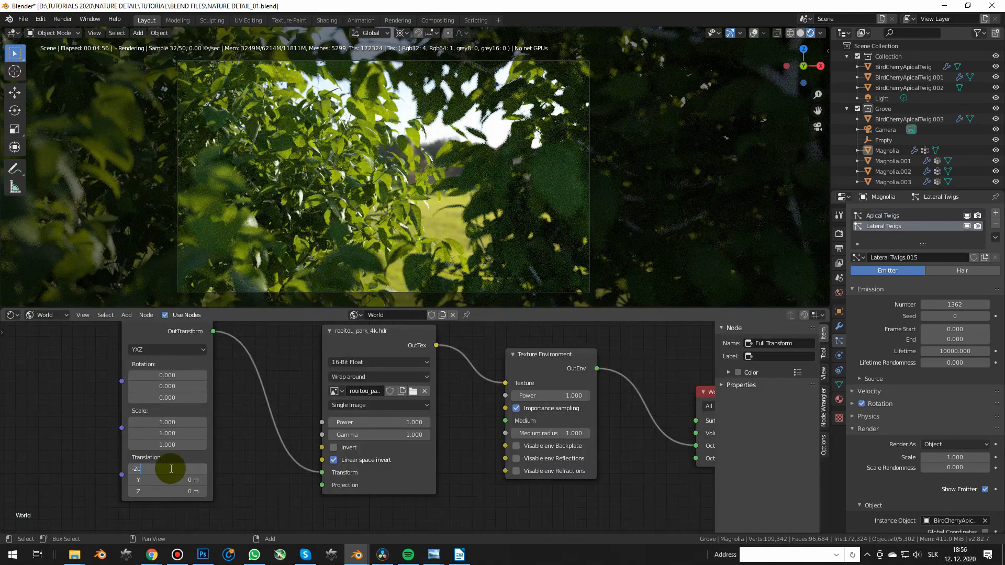
Set the HDRI Full Transform node's X translation to -2 cm and check the rendered frame
{"action": "left_click_drag", "start_coordinate": [168, 471], "coordinate": [108, 436]}
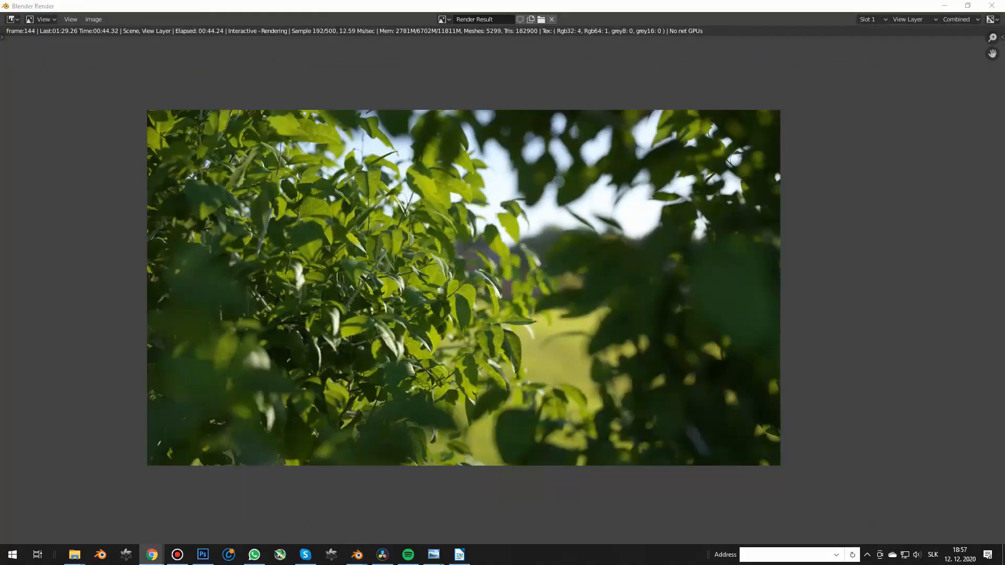
{"action": "key", "text": "alt+Tab"}
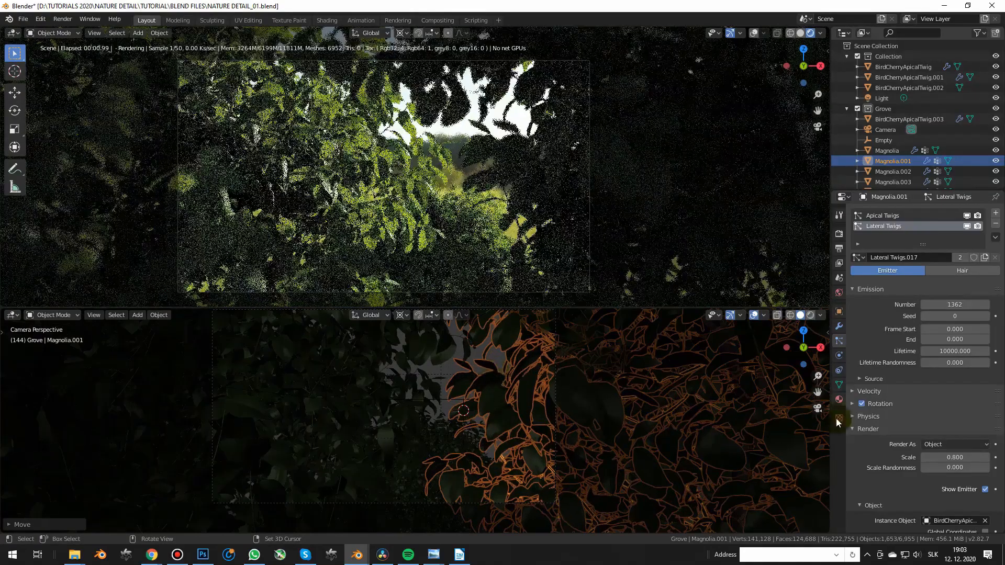
Toggle Magnolia.001's Lateral Twigs viewport display and try Apical Twigs emission numbers of 200 and 100
{"action": "left_click", "coordinate": [966, 226]}
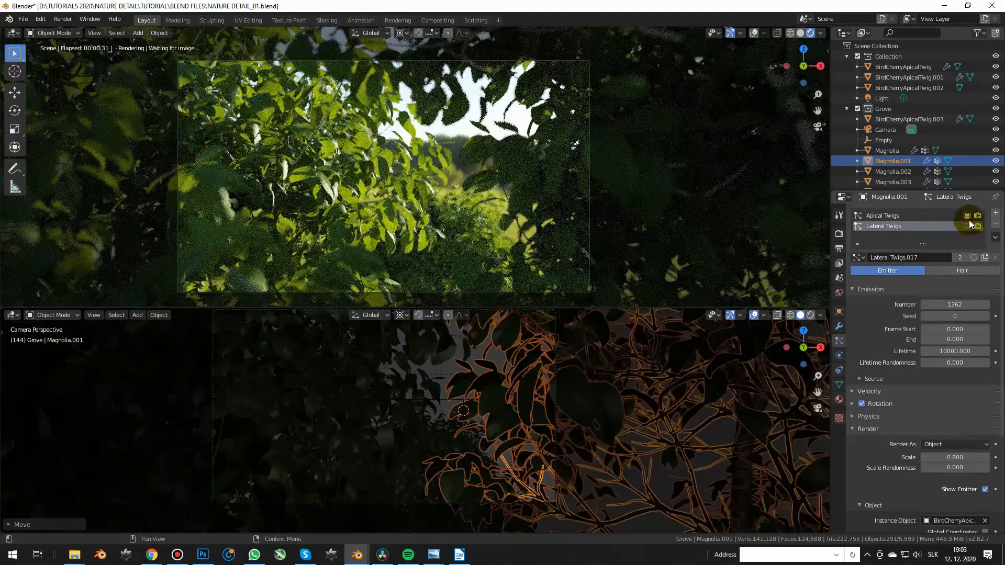
{"action": "left_click", "coordinate": [953, 215]}
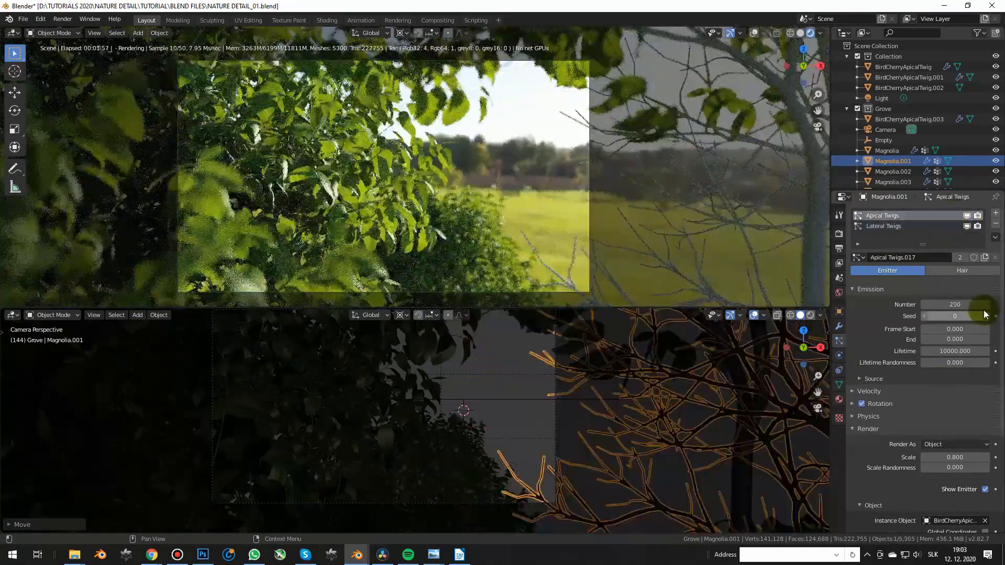
{"action": "left_click", "coordinate": [923, 304]}
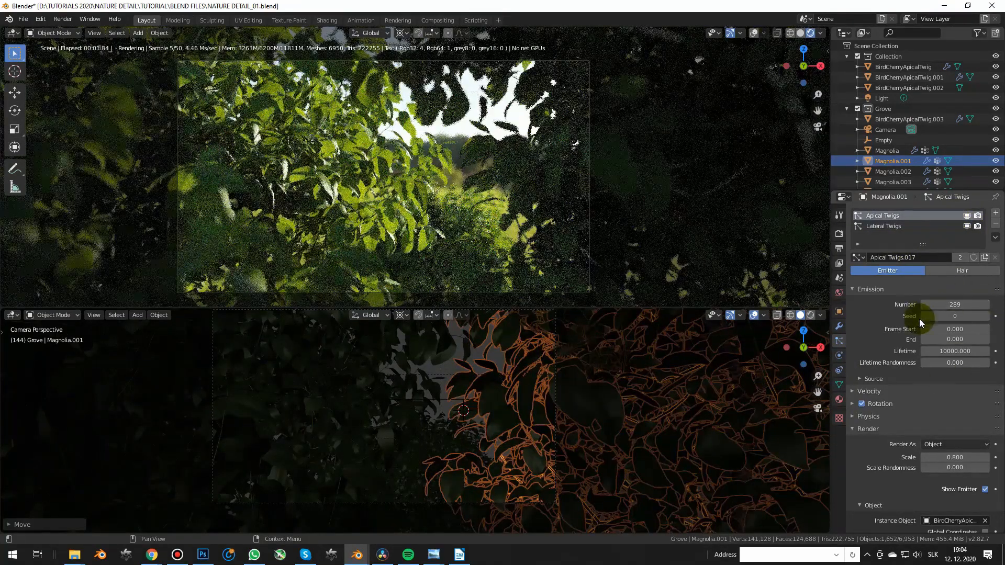
{"action": "left_click", "coordinate": [968, 305]}
{"action": "type", "text": "200"}
{"action": "key", "text": "Return"}
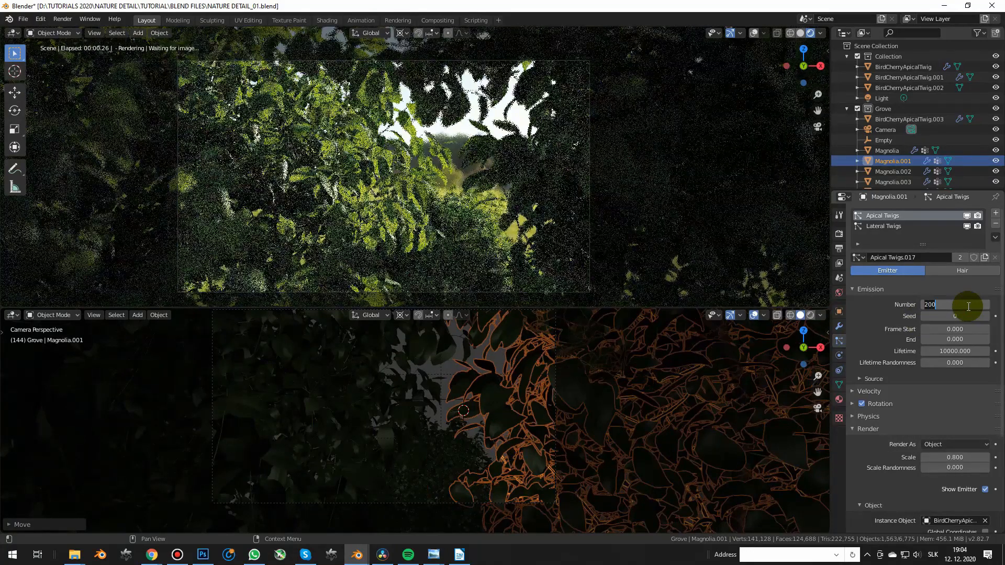
{"action": "left_click", "coordinate": [971, 307]}
{"action": "type", "text": "100"}
{"action": "key", "text": "Return"}
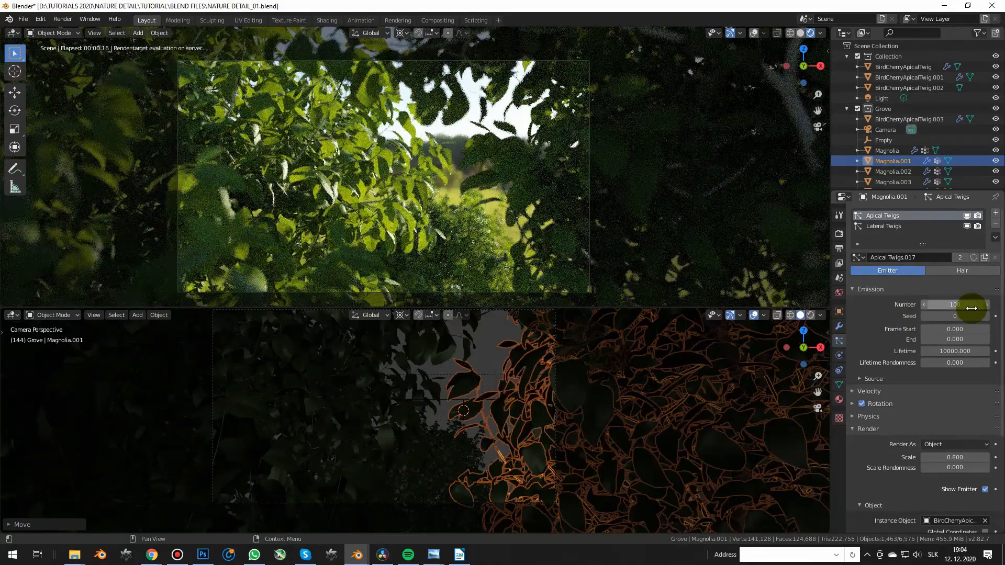
Set Magnolia.001's Apical Twigs seed to 4 and its emission number to 150
{"action": "left_click", "coordinate": [496, 331]}
{"action": "left_click", "coordinate": [499, 333]}
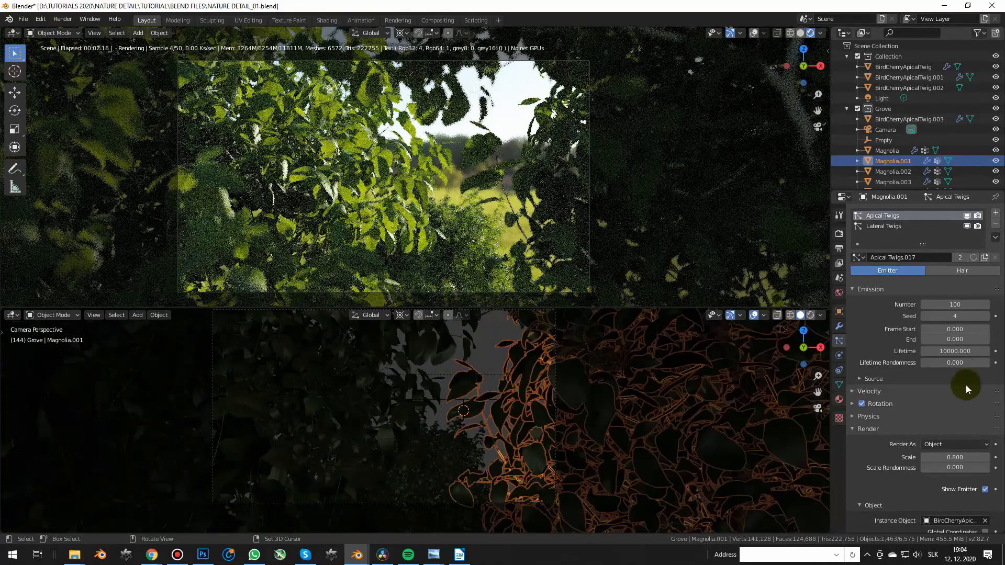
{"action": "left_click", "coordinate": [965, 305]}
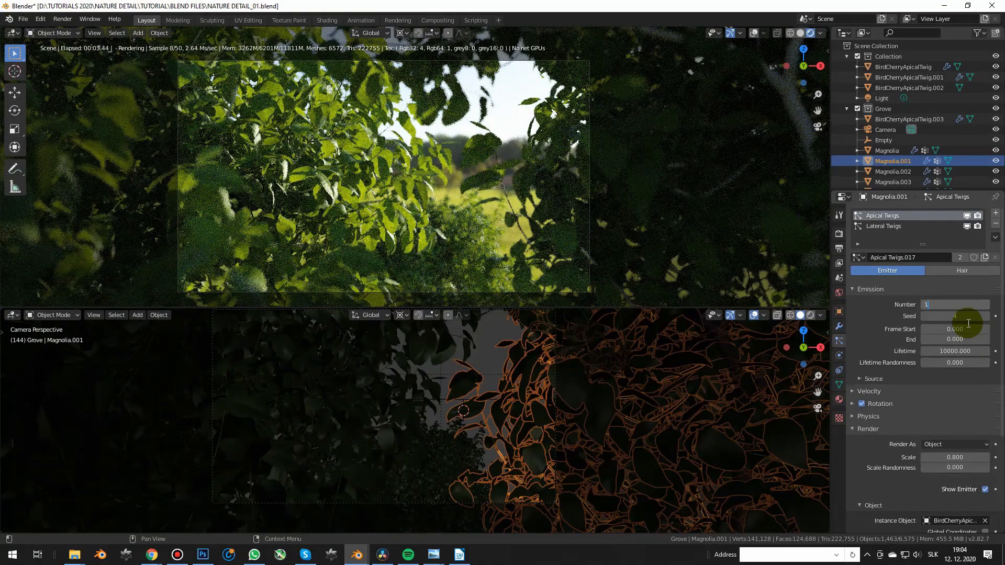
{"action": "type", "text": "150"}
{"action": "key", "text": "Return"}
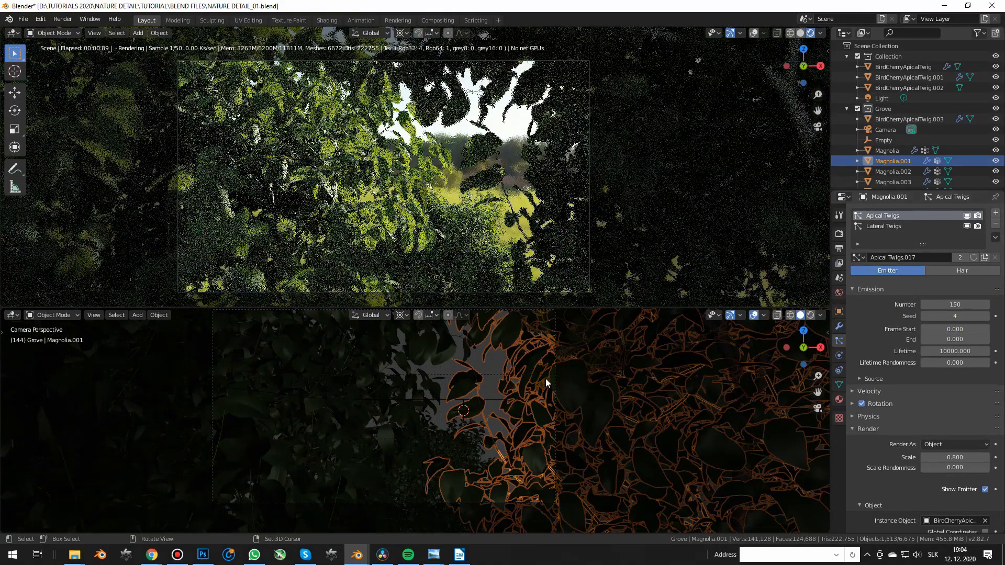
Delete the vertices of Magnolia.001's branch tip that reaches into the open gap, and return to Object Mode
{"action": "left_click", "coordinate": [497, 368]}
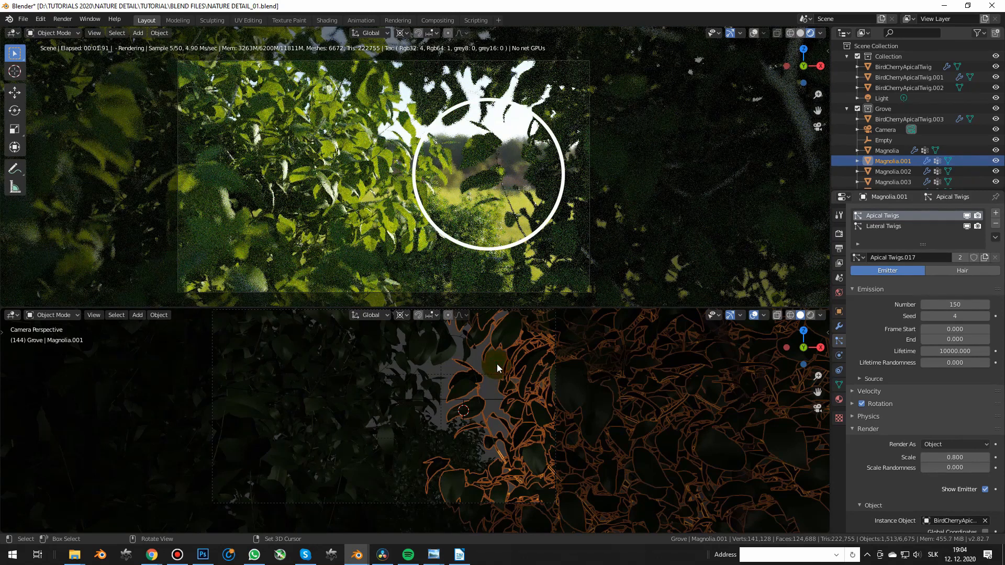
{"action": "key", "text": "Tab"}
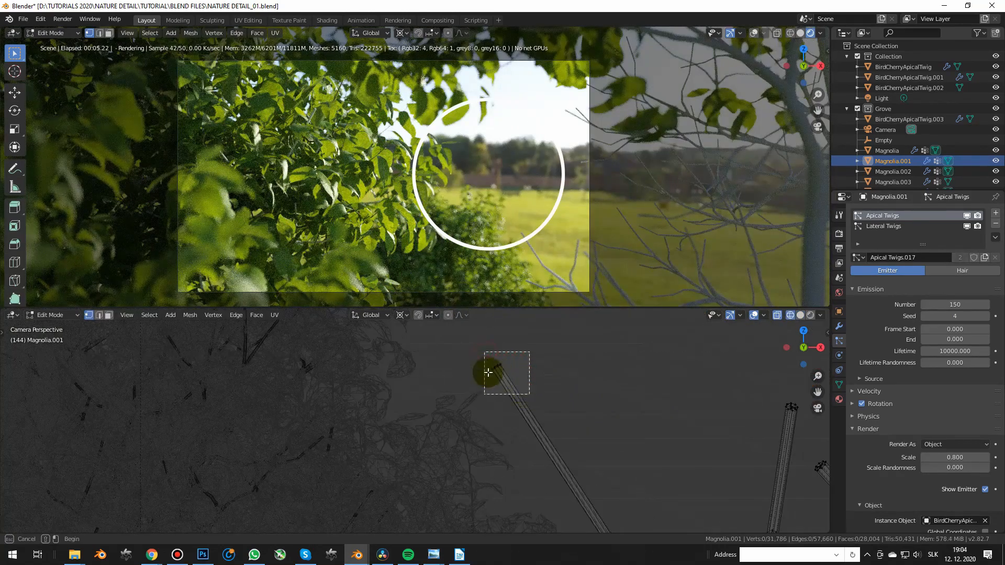
{"action": "left_click", "coordinate": [493, 371]}
{"action": "key", "text": "x"}
{"action": "left_click", "coordinate": [489, 370]}
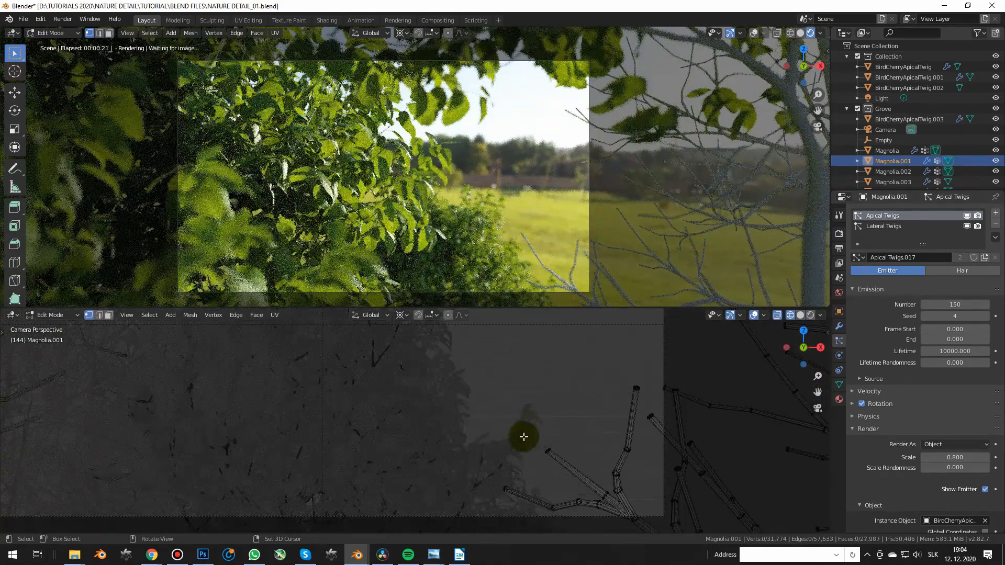
{"action": "scroll", "coordinate": [523, 436], "scroll_direction": "down", "scroll_amount": 2}
{"action": "key", "text": "Tab"}
{"action": "key", "text": "z"}
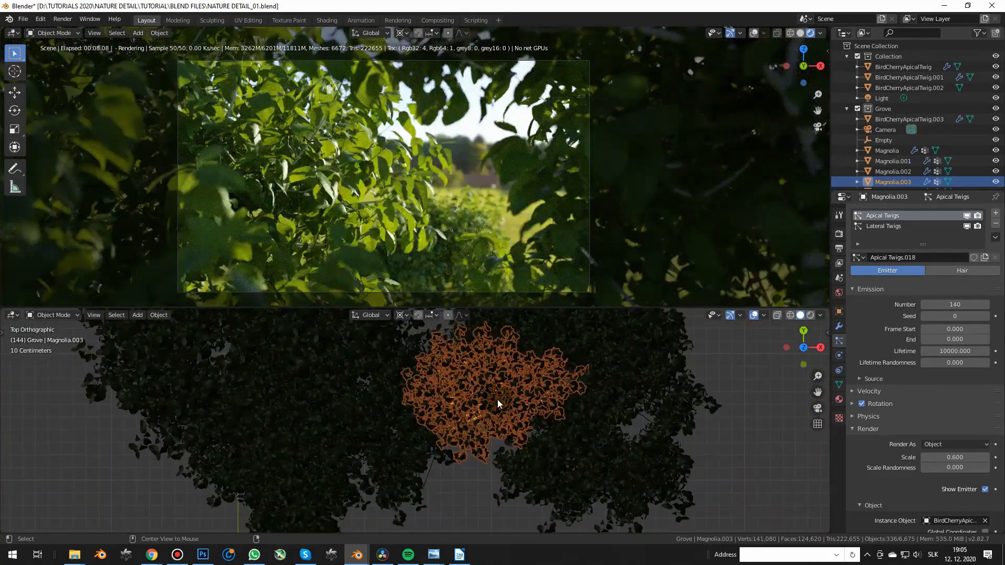
Duplicate Magnolia.003, offset the copy in top view, and fine-tune its position in the camera view
{"action": "key", "text": "shift+d"}
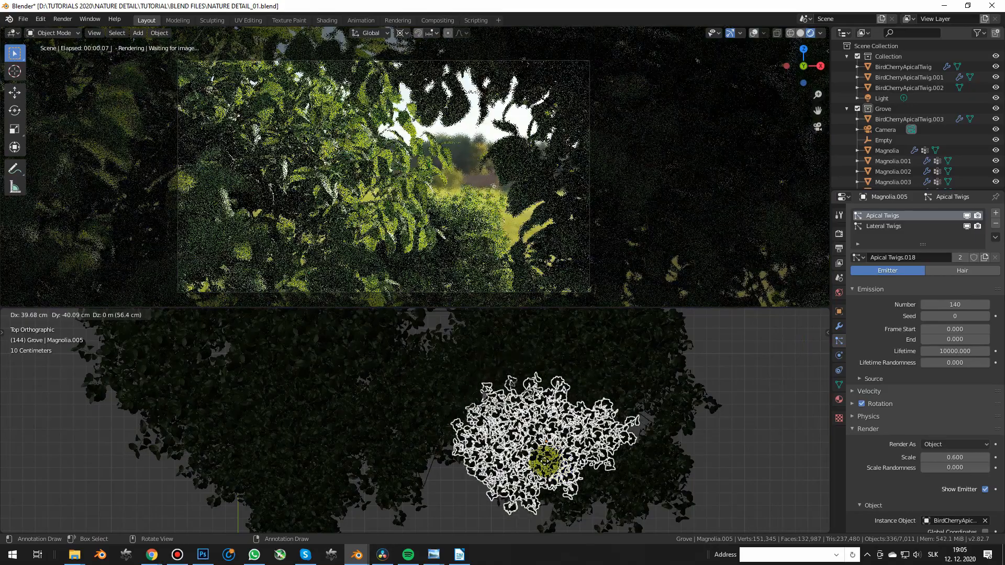
{"action": "left_click", "coordinate": [528, 487]}
{"action": "key", "text": "KP_0"}
{"action": "key", "text": "g"}
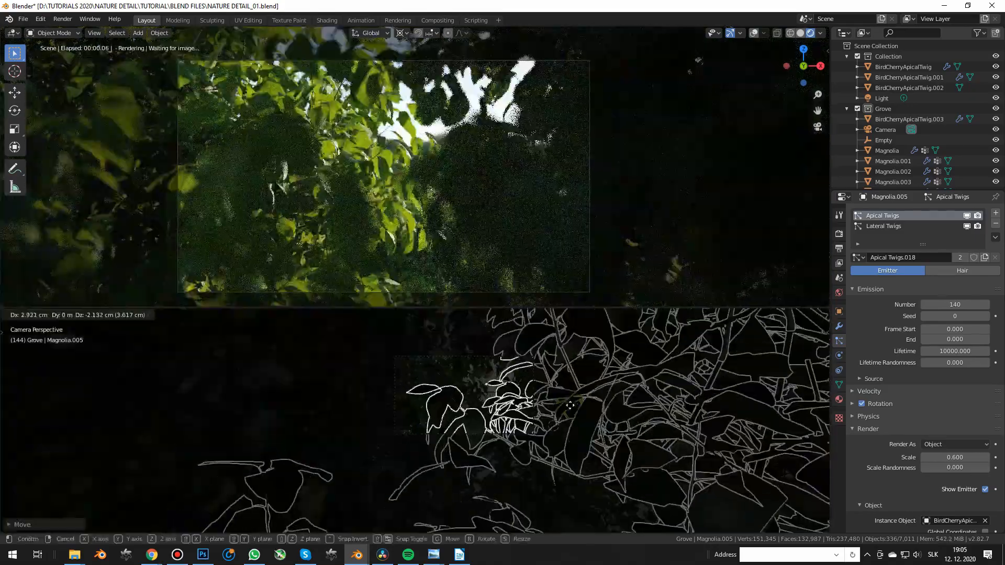
{"action": "left_click", "coordinate": [599, 416]}
Create a linked duplicate of the Magnolia using Lateral Twigs.017, rotate it in top view, and check it through the camera
{"action": "key", "text": "KP_7"}
{"action": "key", "text": "alt+d"}
{"action": "key", "text": "r"}
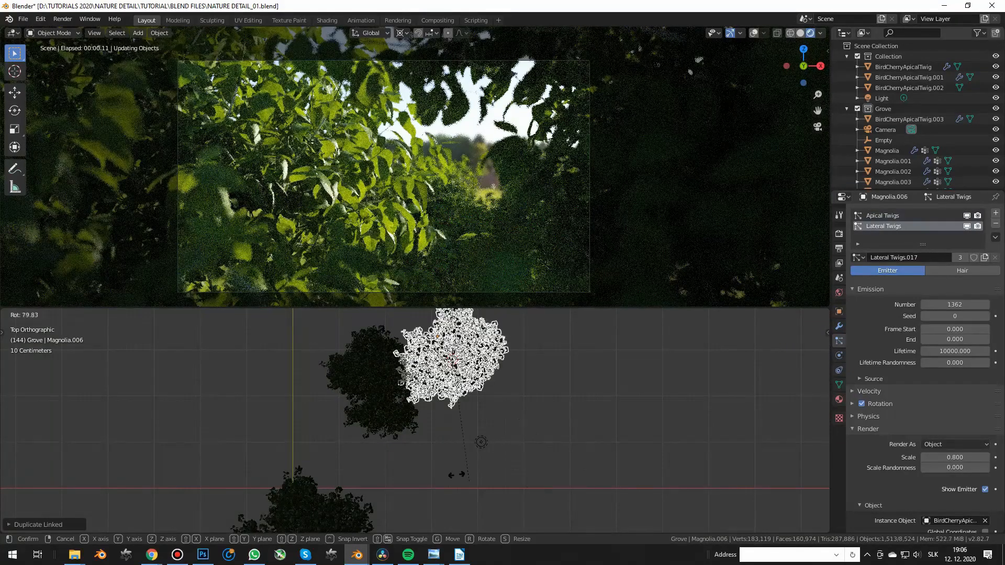
{"action": "left_click", "coordinate": [419, 458]}
{"action": "key", "text": "KP_0"}
Show the world nodes in the Shader Editor and set the Full Transform node's Y translation to -2 cm
{"action": "left_click", "coordinate": [12, 314]}
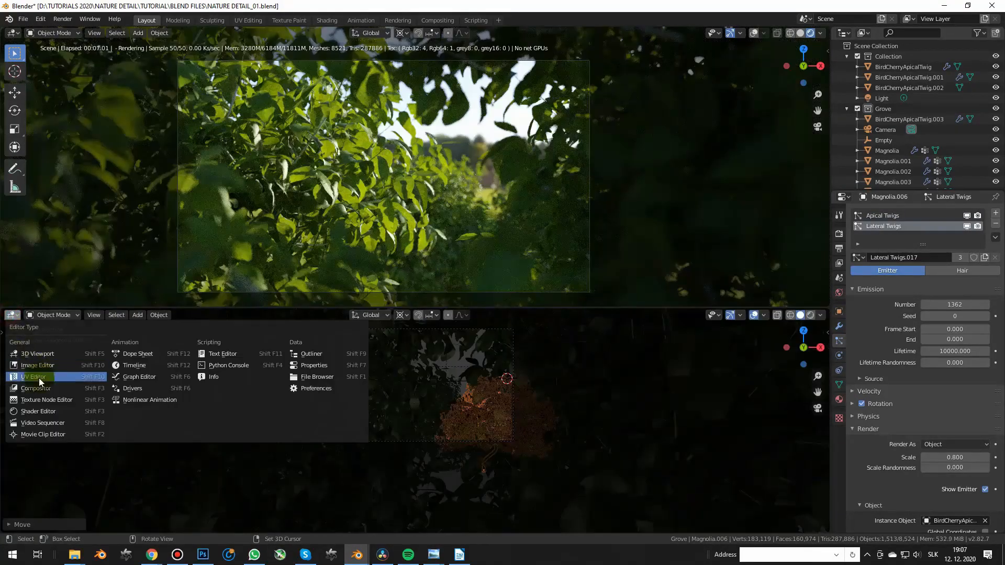
{"action": "left_click", "coordinate": [38, 411]}
{"action": "scroll", "coordinate": [224, 456], "scroll_direction": "up", "scroll_amount": 4}
{"action": "left_click", "coordinate": [185, 476]}
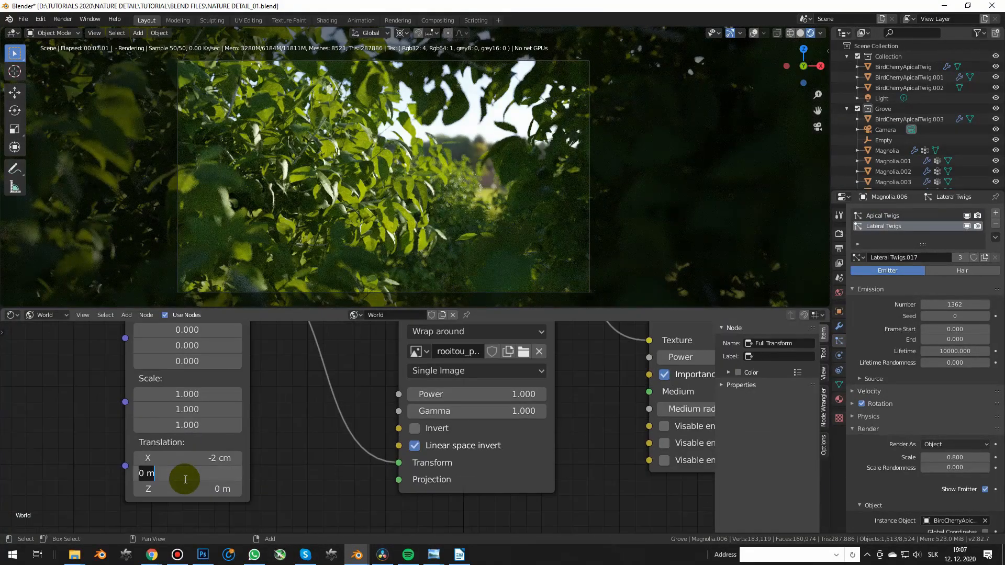
{"action": "type", "text": "-2 cm"}
{"action": "key", "text": "Return"}
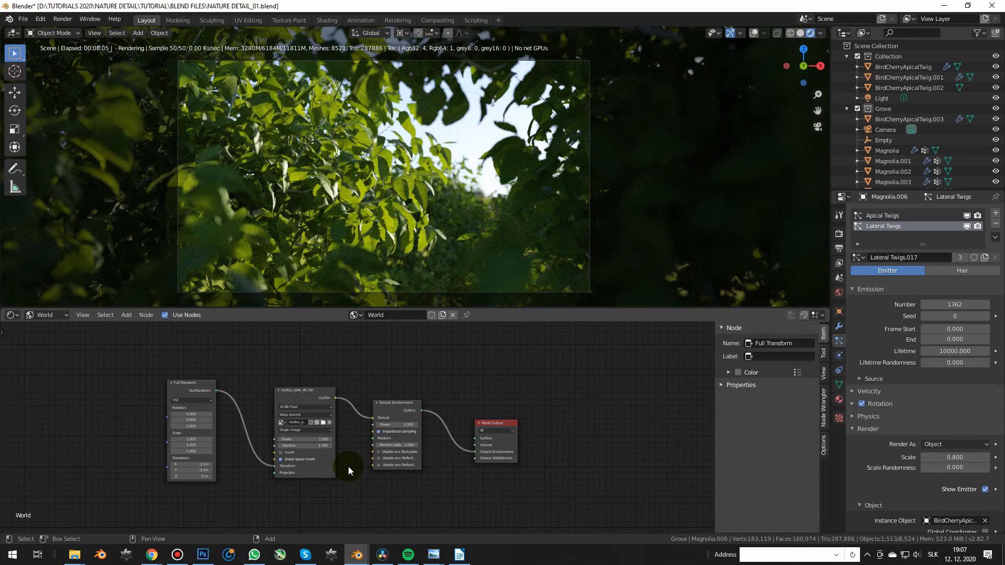
Duplicate the Full Transform, HDRI image and Texture Environment nodes and place the copies below the originals
{"action": "middle_click_drag", "start_coordinate": [352, 469], "coordinate": [349, 419]}
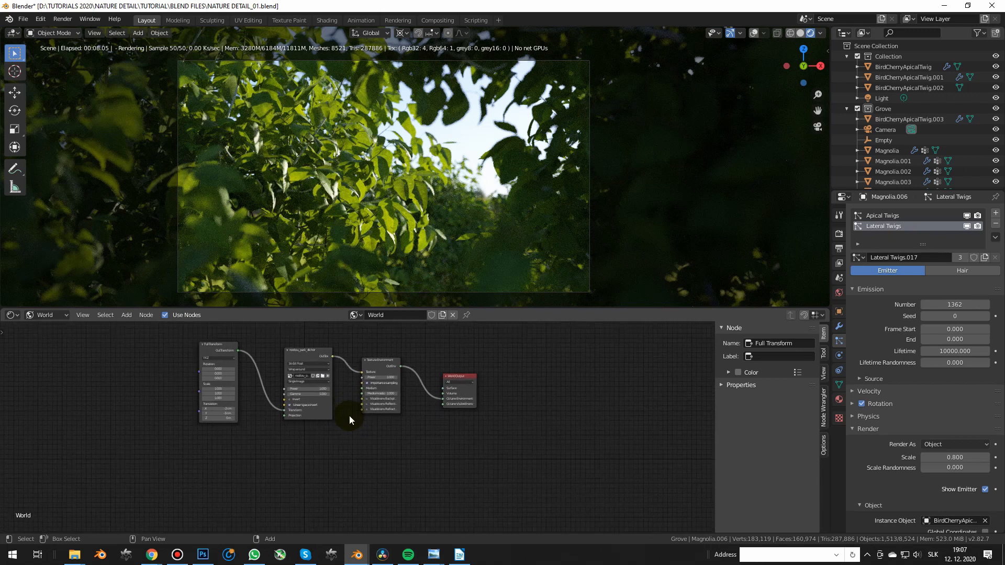
{"action": "scroll", "coordinate": [379, 407], "scroll_direction": "down", "scroll_amount": 2}
{"action": "left_click_drag", "start_coordinate": [385, 348], "coordinate": [172, 431]}
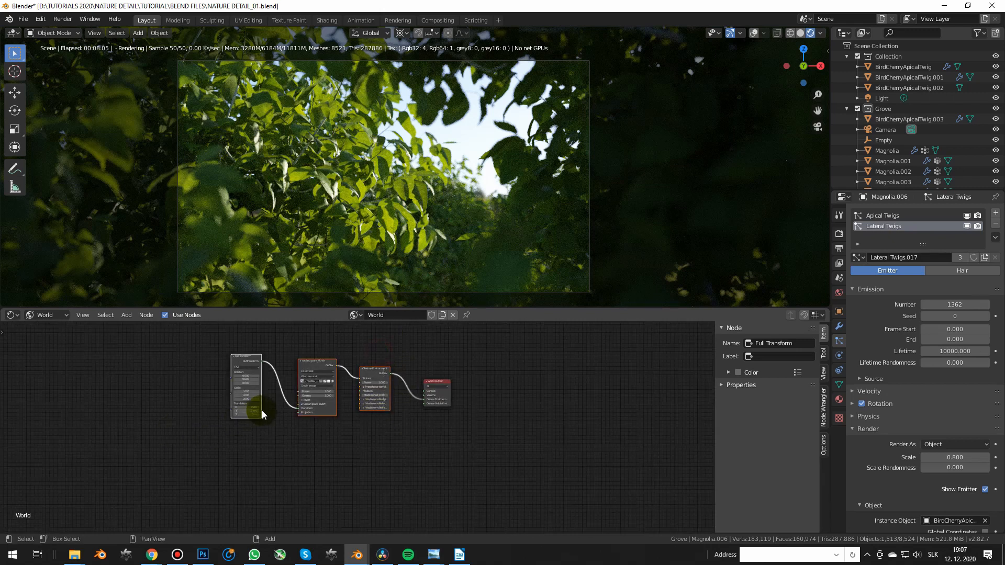
{"action": "key", "text": "shift+d"}
{"action": "left_click", "coordinate": [257, 491]}
{"action": "left_click", "coordinate": [475, 465]}
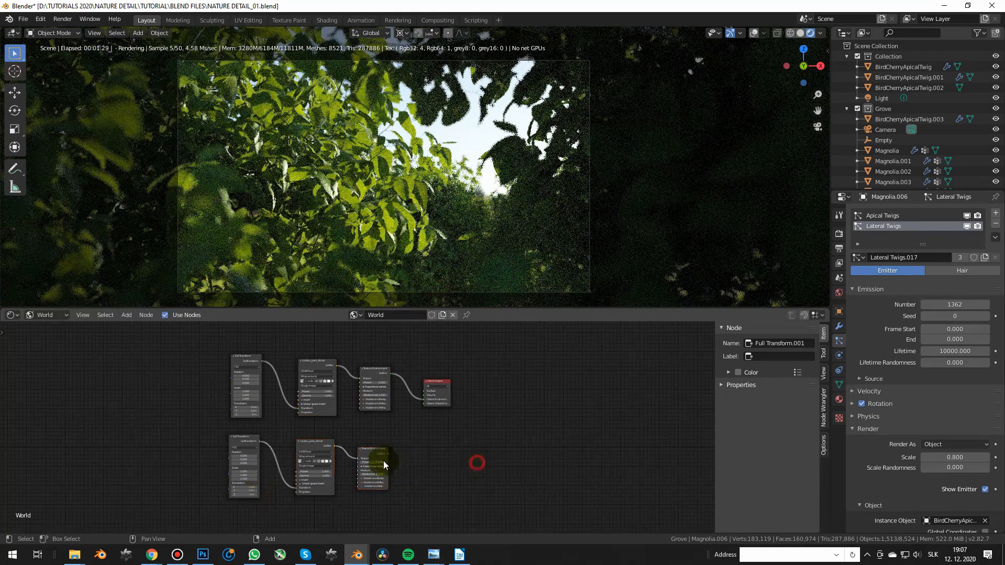
Load greenwich_park_4k.hdr from the IBL folder into the duplicated HDRI image node
{"action": "scroll", "coordinate": [328, 463], "scroll_direction": "up", "scroll_amount": 4}
{"action": "left_click", "coordinate": [312, 463]}
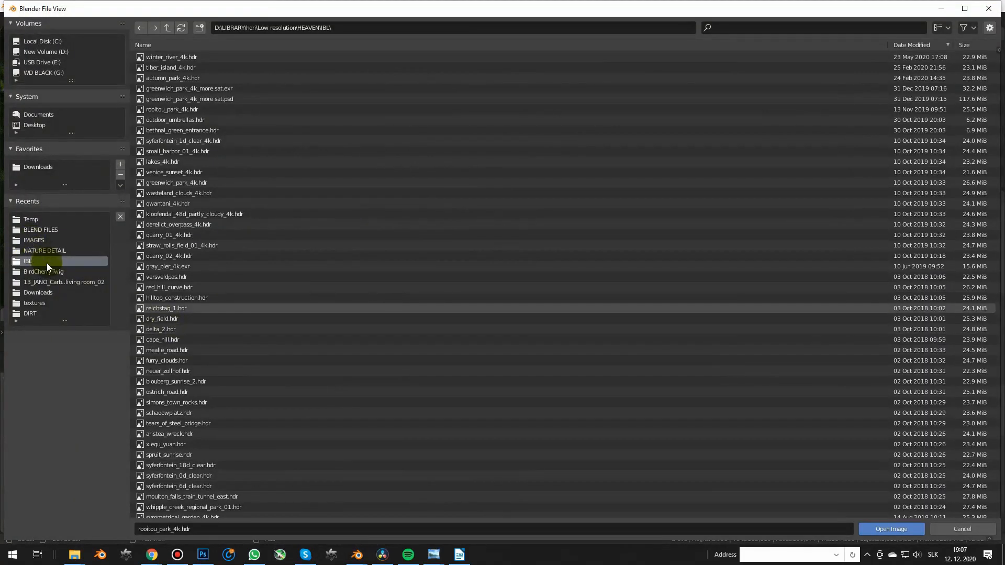
{"action": "left_click", "coordinate": [940, 27]}
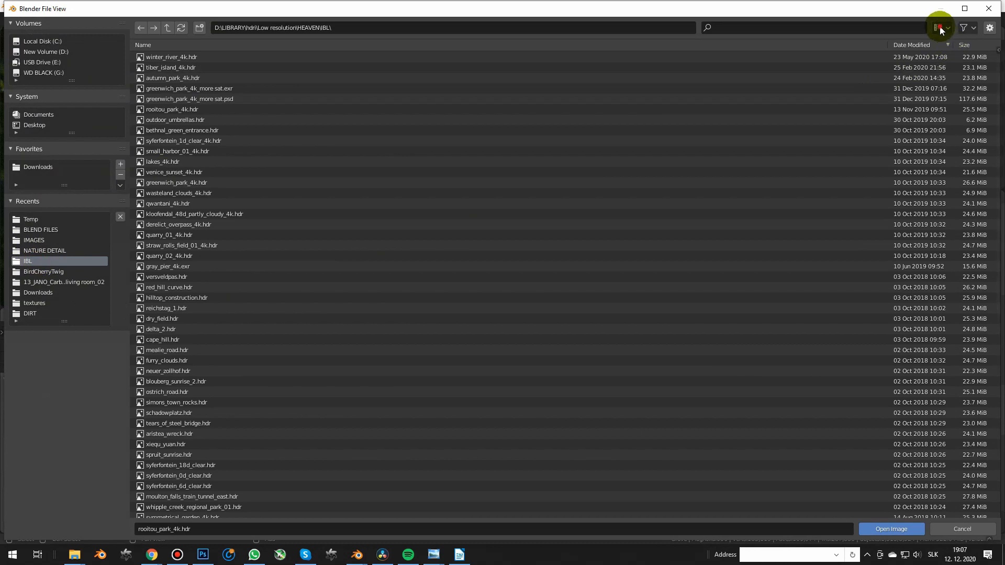
{"action": "left_click", "coordinate": [916, 83]}
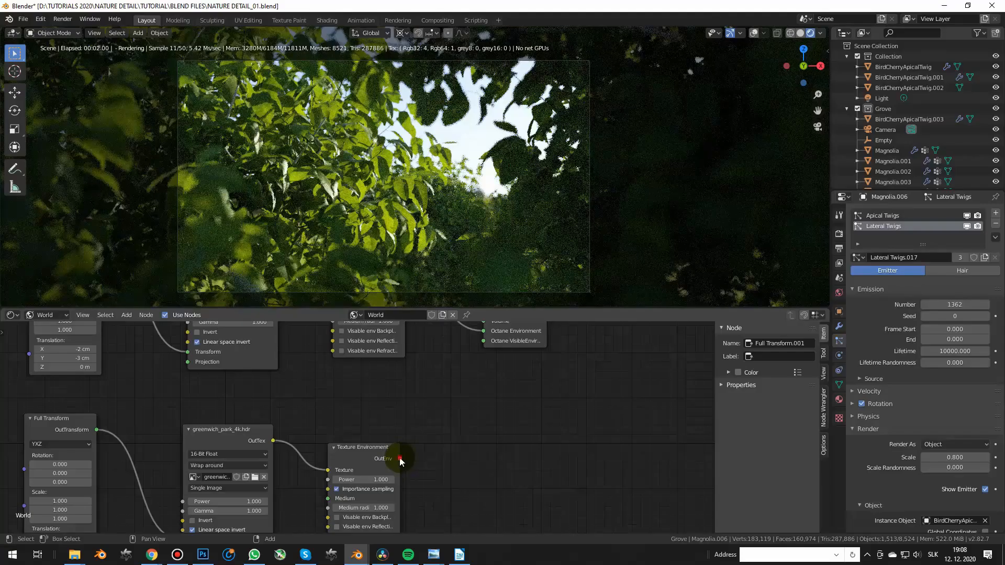
Link the duplicated Texture Environment to the Octane Environment and set its Full Transform's Y translation to -5 cm
{"action": "left_click_drag", "start_coordinate": [400, 459], "coordinate": [482, 331]}
{"action": "left_click", "coordinate": [174, 483]}
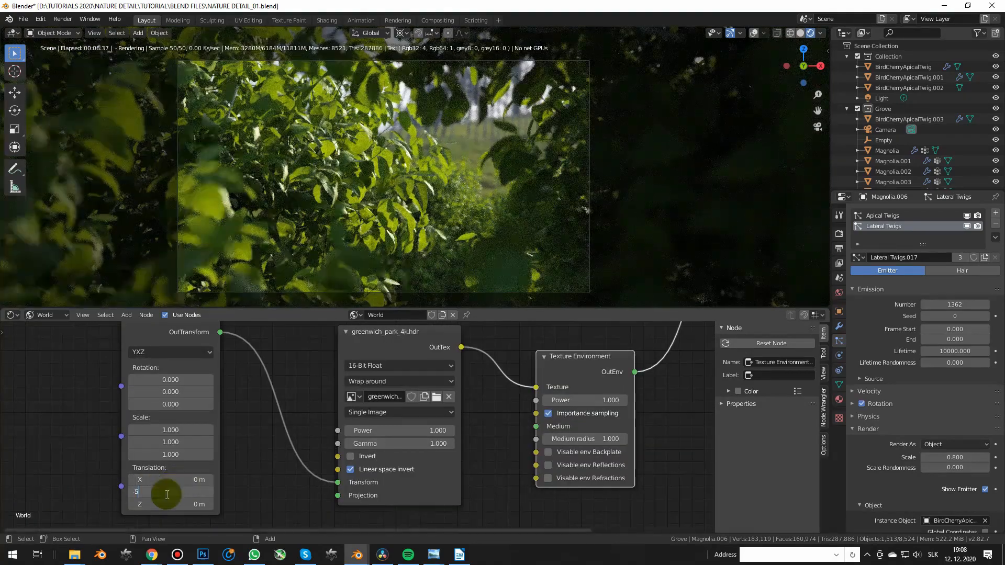
{"action": "left_click_drag", "start_coordinate": [168, 493], "coordinate": [165, 493]}
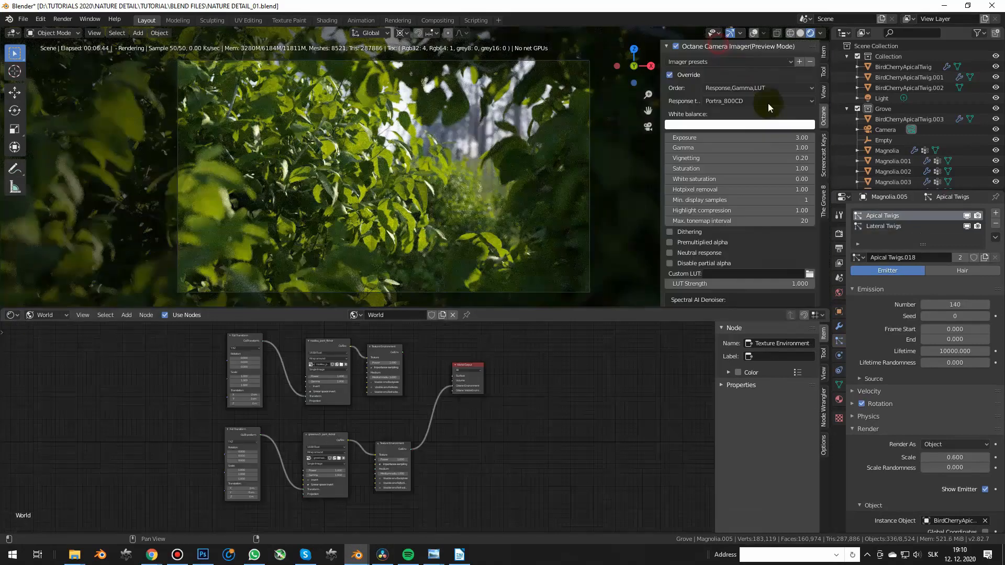
Set the Octane Camera Imager exposure to 5
{"action": "left_click", "coordinate": [774, 137]}
{"action": "type", "text": "5"}
{"action": "key", "text": "Return"}
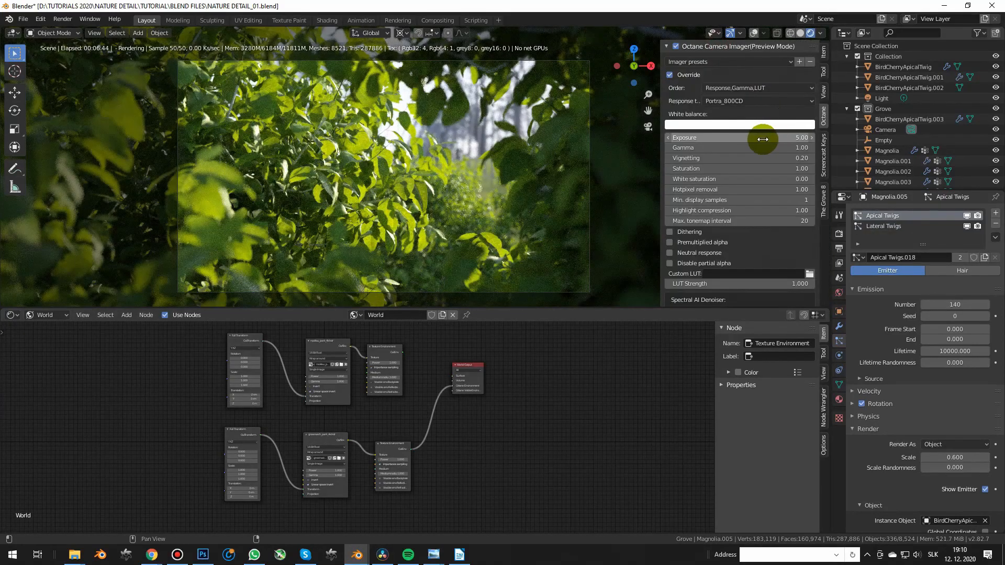
{"action": "key", "text": "n"}
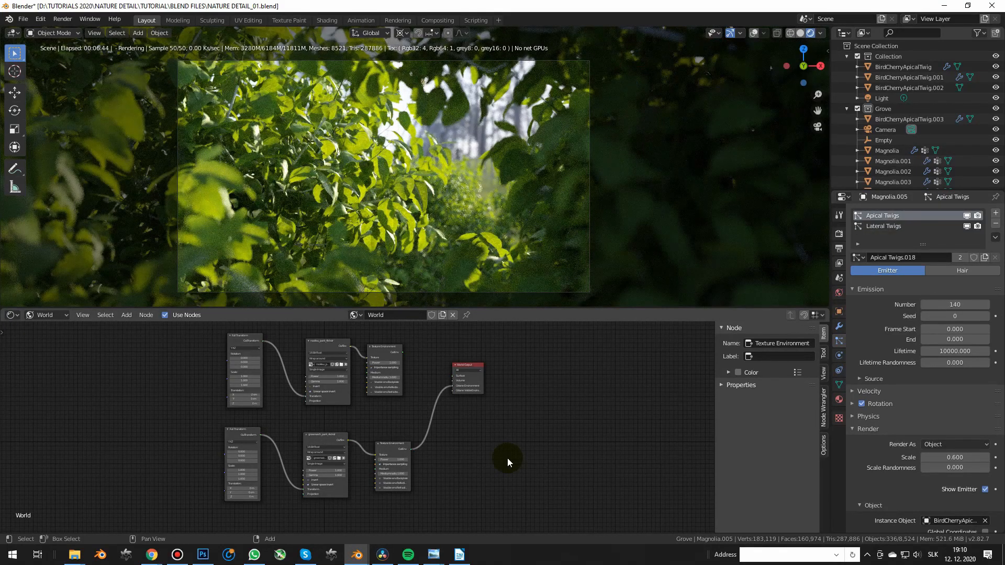
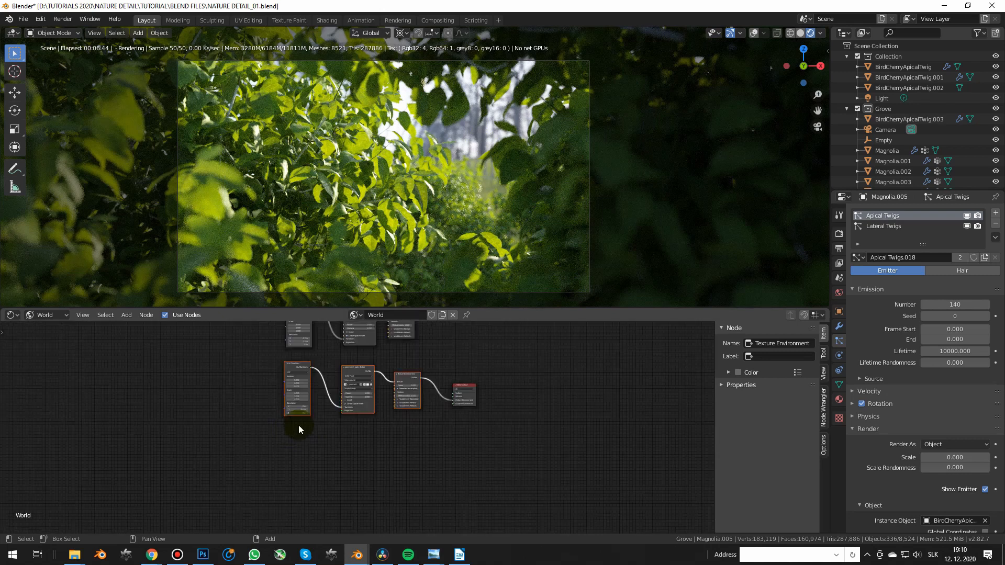
Duplicate the greenwich_park environment nodes below the originals and link the copy to the World Output's Octane VisibleEnvironment
{"action": "key", "text": "shift+d"}
{"action": "left_click", "coordinate": [511, 459]}
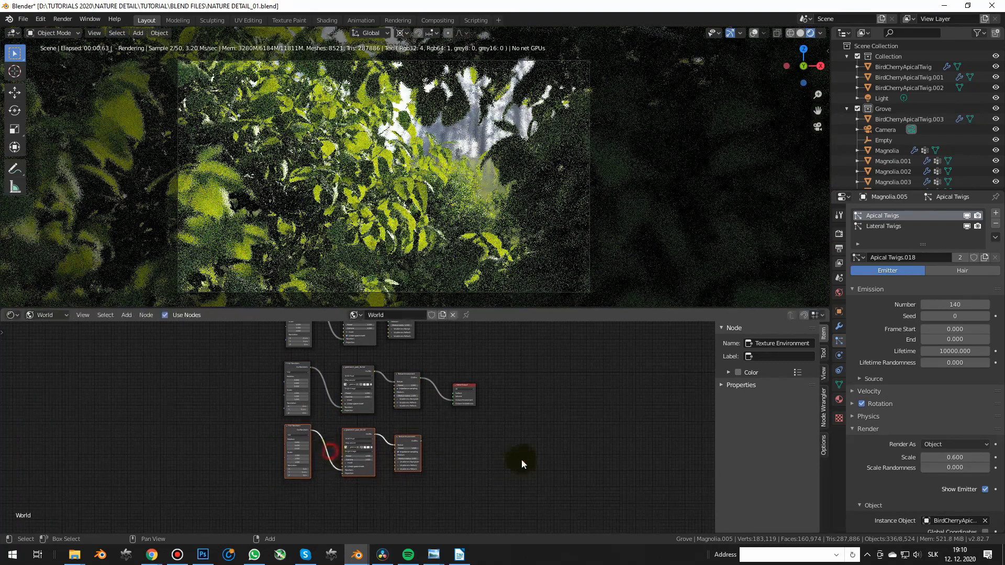
{"action": "scroll", "coordinate": [420, 447], "scroll_direction": "up", "scroll_amount": 4}
{"action": "left_click_drag", "start_coordinate": [413, 438], "coordinate": [480, 363]}
Set the new visible environment's Y translation to -10 and enable Visible env Backplate on its Texture Environment
{"action": "scroll", "coordinate": [344, 438], "scroll_direction": "up", "scroll_amount": 4}
{"action": "left_click", "coordinate": [233, 464]}
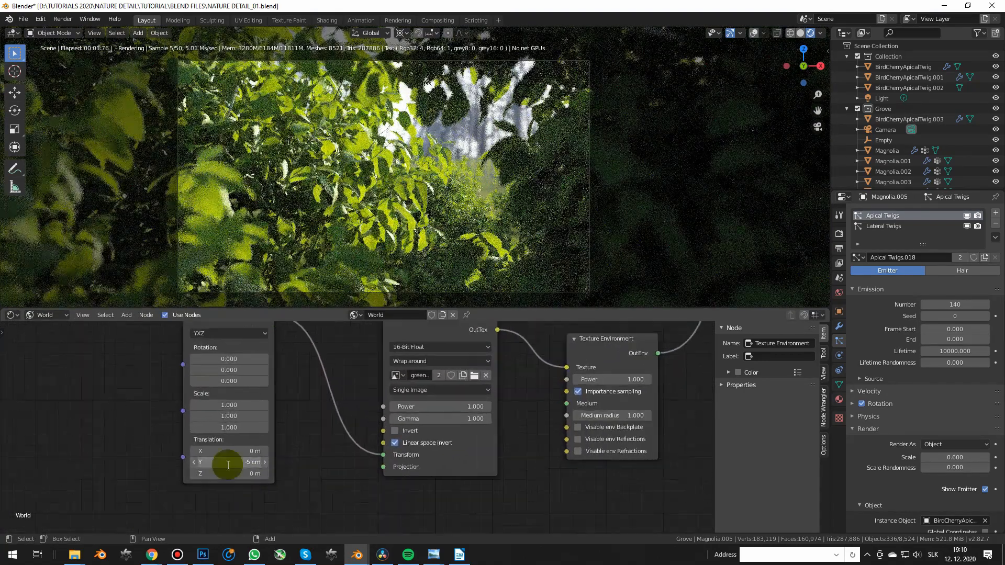
{"action": "type", "text": "-10"}
{"action": "key", "text": "Return"}
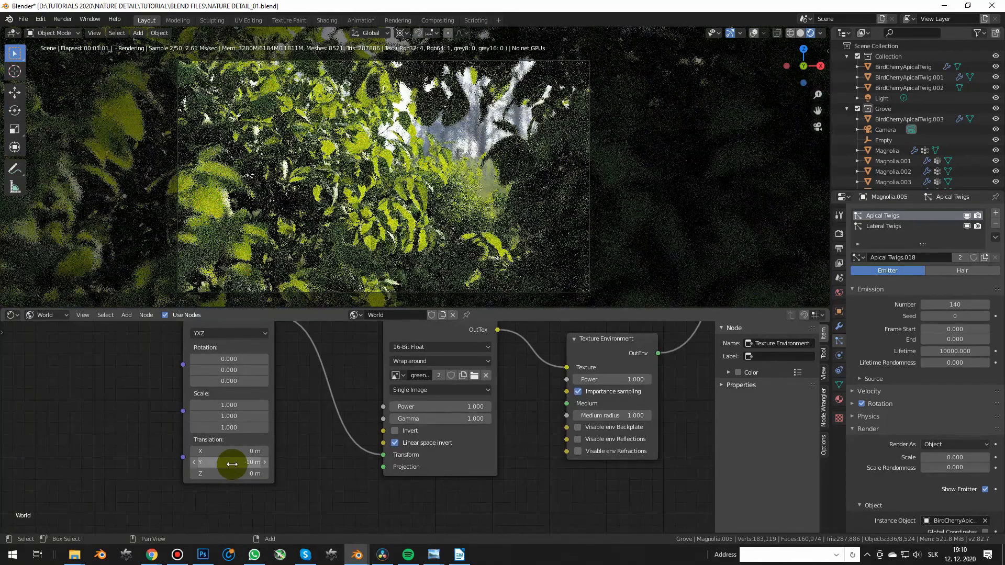
{"action": "left_click", "coordinate": [577, 427]}
{"action": "middle_click_drag", "start_coordinate": [218, 464], "coordinate": [294, 498]}
{"action": "scroll", "coordinate": [294, 498], "scroll_direction": "down", "scroll_amount": 2}
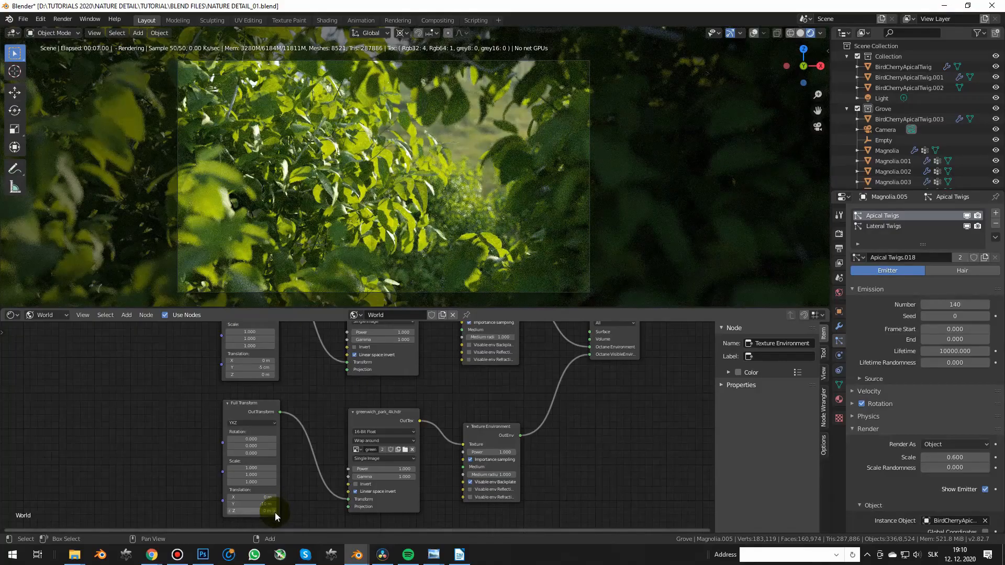
{"action": "scroll", "coordinate": [237, 501], "scroll_direction": "up", "scroll_amount": 3}
{"action": "left_click_drag", "start_coordinate": [256, 487], "coordinate": [305, 487]}
{"action": "scroll", "coordinate": [249, 494], "scroll_direction": "up", "scroll_amount": 1}
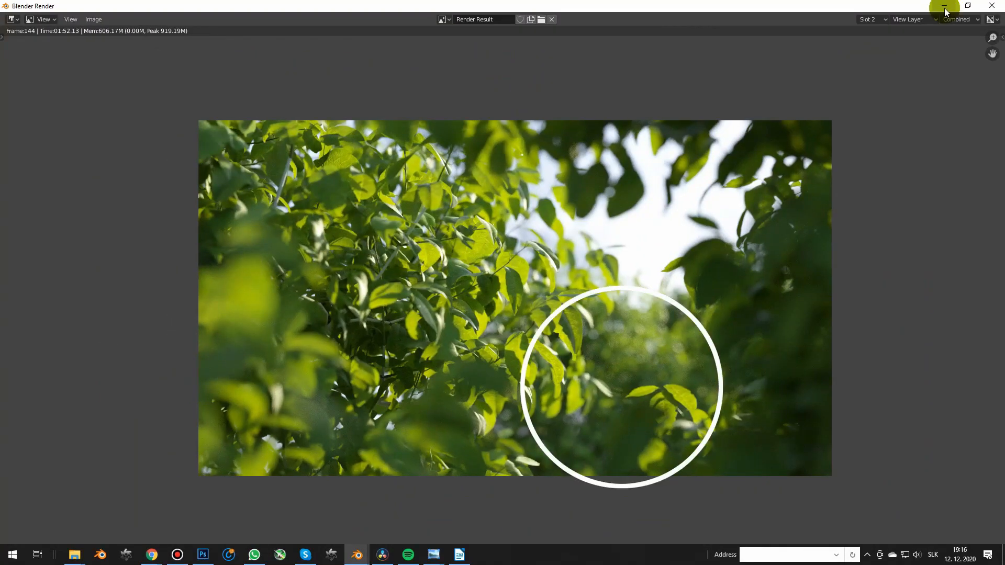
Minimise the render result, place Magnolia.008 in the lower part of the camera frame, and preview it rendered
{"action": "left_click", "coordinate": [945, 6]}
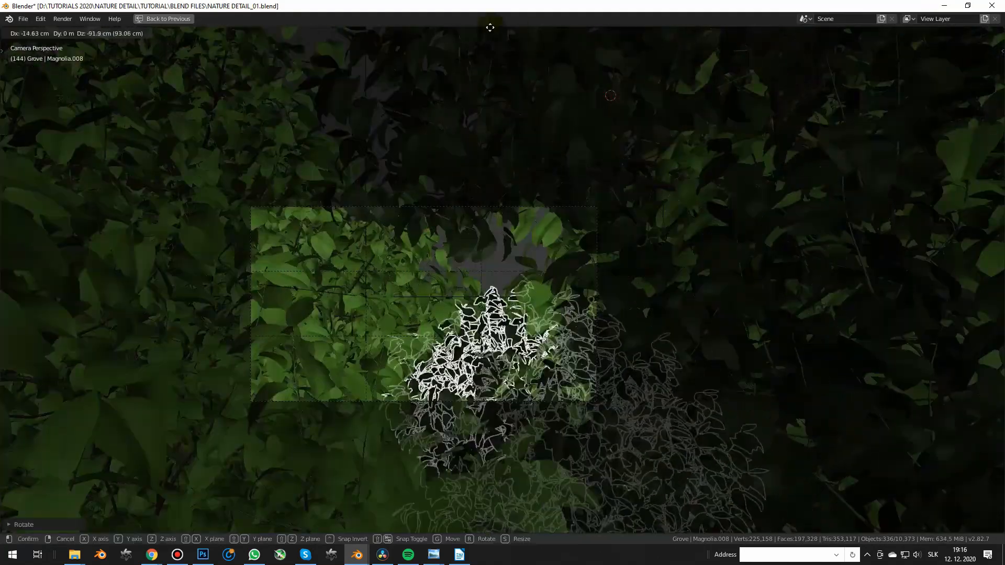
{"action": "left_click", "coordinate": [494, 325]}
{"action": "key", "text": "ctrl+space"}
{"action": "key", "text": "z"}
{"action": "left_click", "coordinate": [401, 104]}
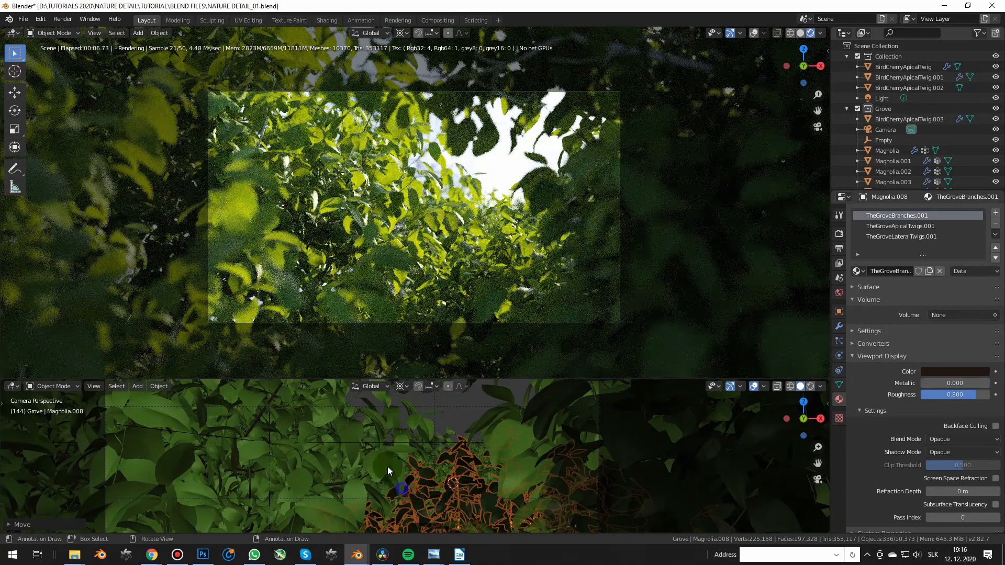
{"action": "scroll", "coordinate": [388, 468], "scroll_direction": "down", "scroll_amount": 1}
{"action": "middle_click_drag", "start_coordinate": [465, 518], "coordinate": [460, 445], "text": "shift"}
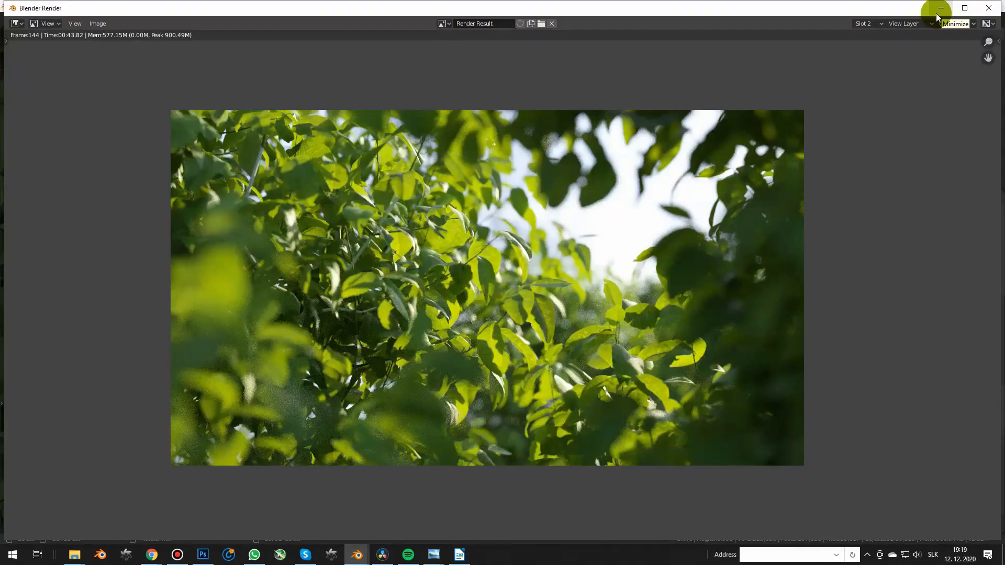
Minimise the render result, isolate Magnolia.001, and show a close rendered preview of its trunk
{"action": "left_click", "coordinate": [936, 13]}
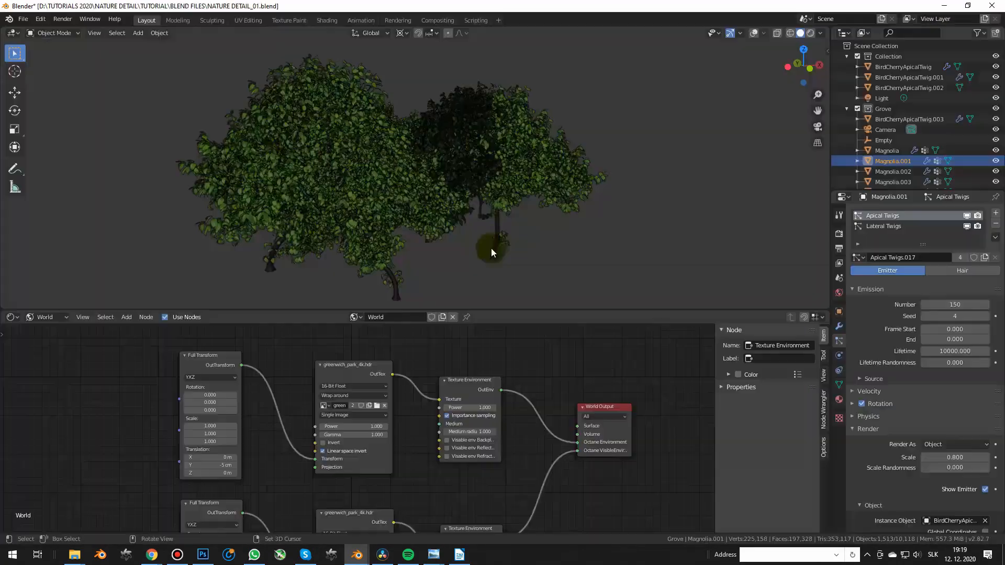
{"action": "scroll", "coordinate": [440, 194], "scroll_direction": "up", "scroll_amount": 2}
{"action": "middle_click_drag", "start_coordinate": [441, 194], "coordinate": [524, 128]}
{"action": "scroll", "coordinate": [523, 127], "scroll_direction": "down", "scroll_amount": 2}
{"action": "key", "text": "KP_Divide"}
{"action": "scroll", "coordinate": [447, 269], "scroll_direction": "up", "scroll_amount": 6}
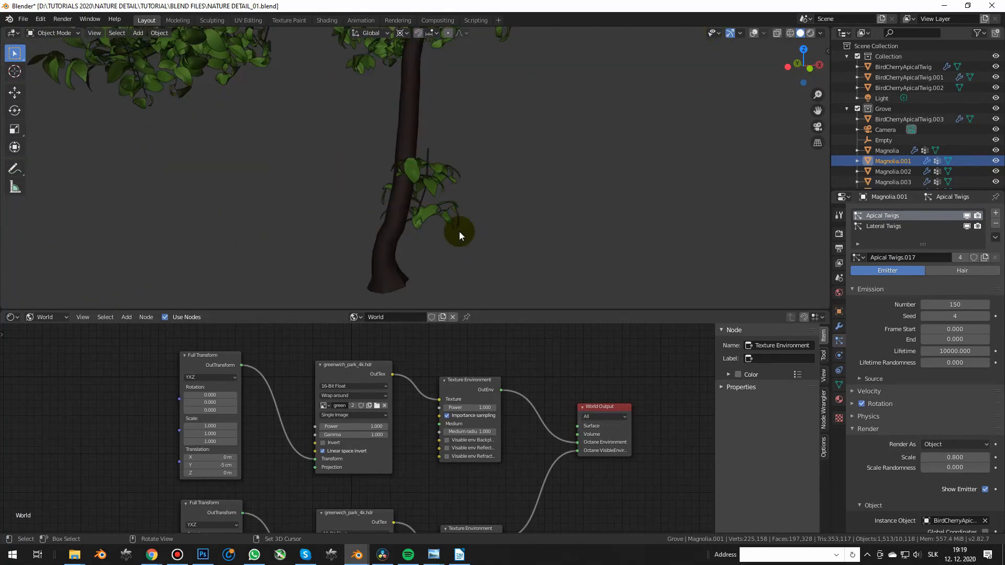
{"action": "key", "text": "z"}
{"action": "left_click", "coordinate": [451, 72]}
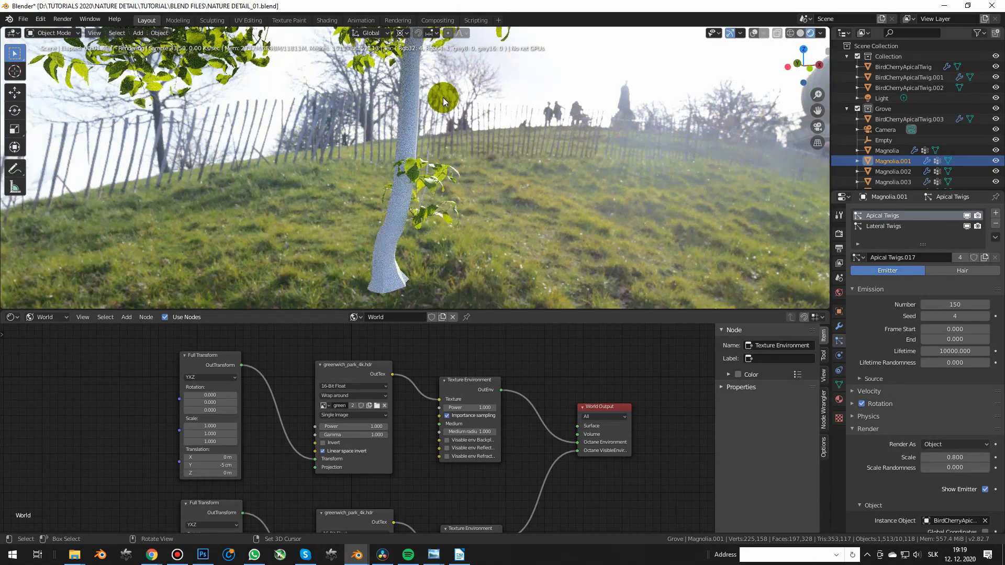
Load the BlackAlder35 300.jpg bark texture in TheGroveBranches and link bark image textures to Albedo color and Bump
{"action": "left_click", "coordinate": [403, 370]}
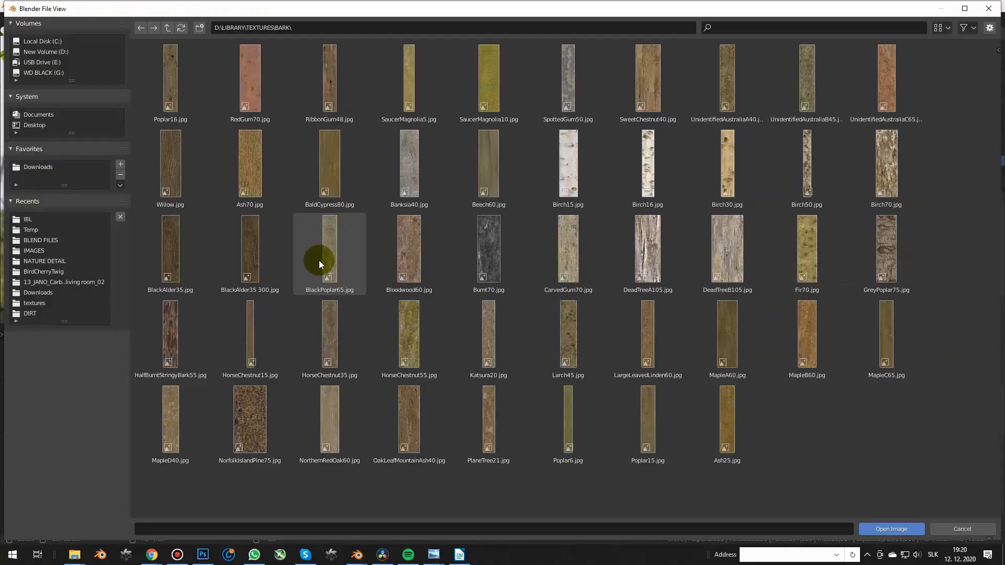
{"action": "double_click", "coordinate": [248, 250]}
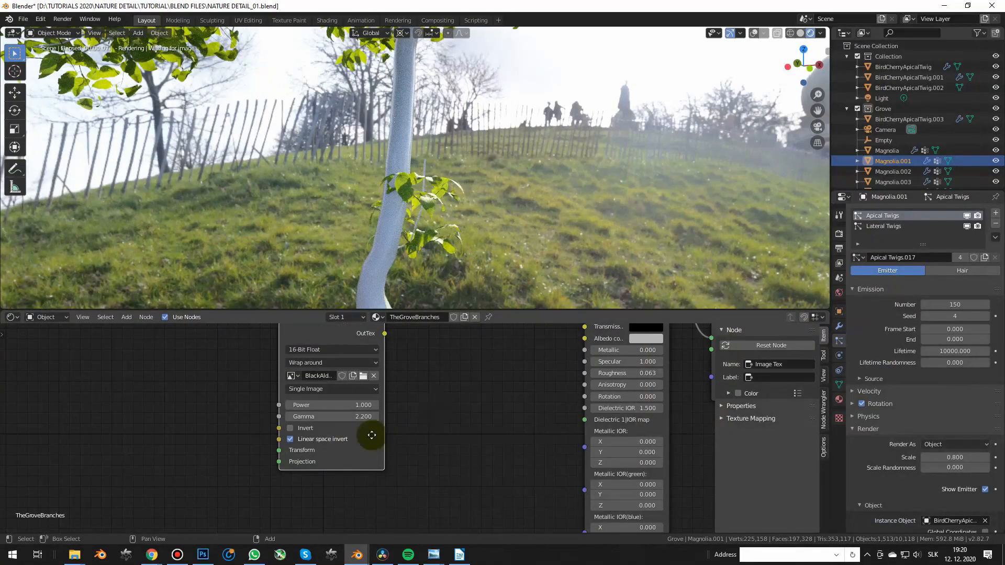
{"action": "scroll", "coordinate": [435, 405], "scroll_direction": "down", "scroll_amount": 2}
{"action": "left_click_drag", "start_coordinate": [272, 401], "coordinate": [435, 395]}
{"action": "left_click_drag", "start_coordinate": [238, 434], "coordinate": [334, 455]}
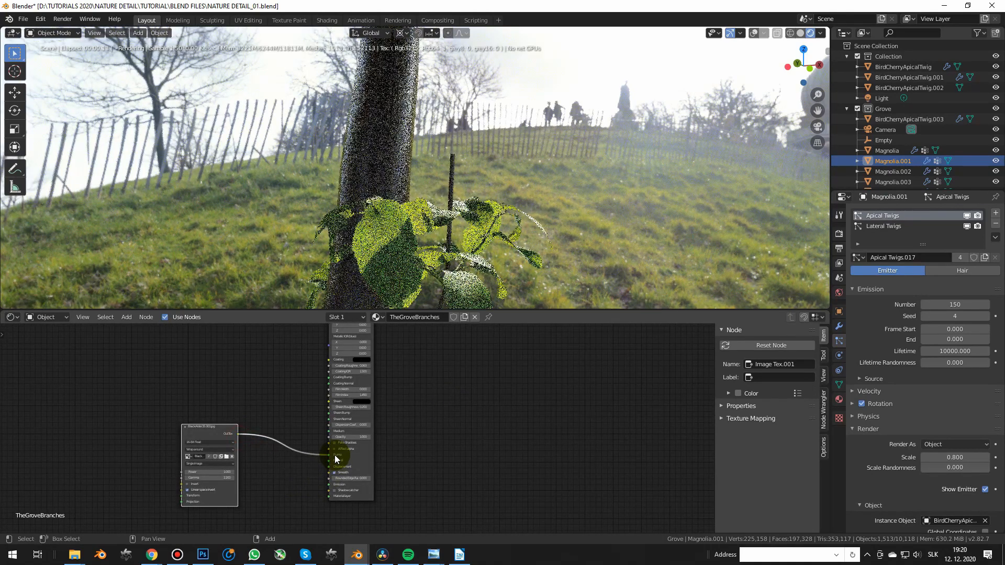
{"action": "scroll", "coordinate": [393, 159], "scroll_direction": "up", "scroll_amount": 5}
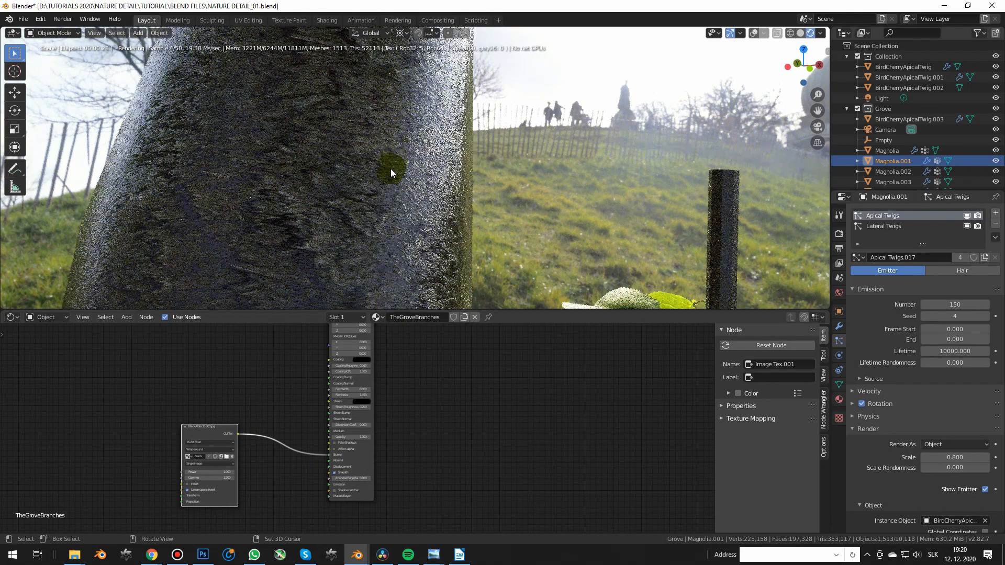
Set the TheGroveBranches material's specular to 0.2 and roughness to 0.5, and check the bark
{"action": "scroll", "coordinate": [314, 400], "scroll_direction": "up", "scroll_amount": 5}
{"action": "left_click", "coordinate": [314, 395]}
{"action": "type", "text": "1.0"}
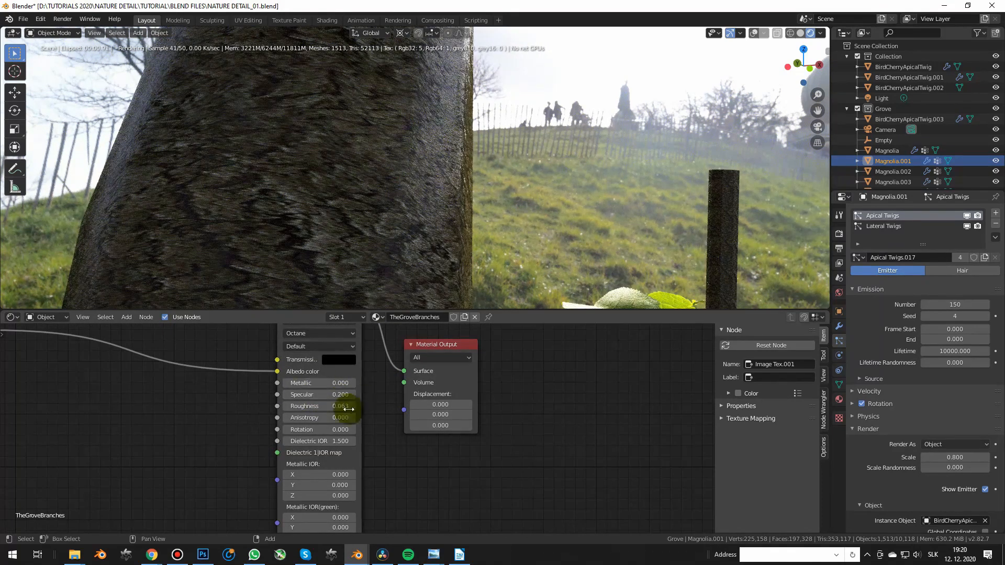
{"action": "double_click", "coordinate": [325, 406]}
{"action": "type", "text": "0.5"}
{"action": "key", "text": "Return"}
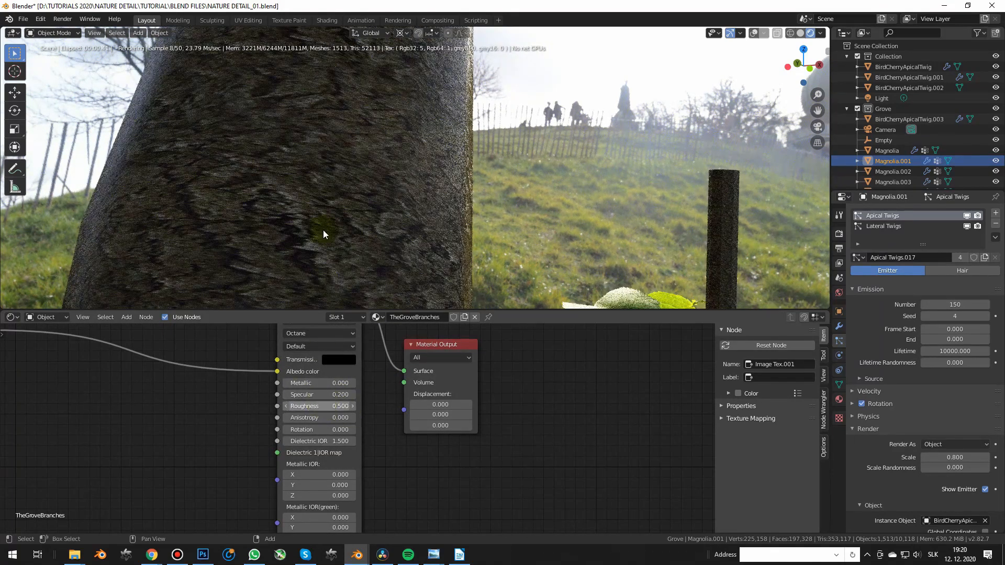
{"action": "middle_click_drag", "start_coordinate": [394, 231], "coordinate": [397, 202]}
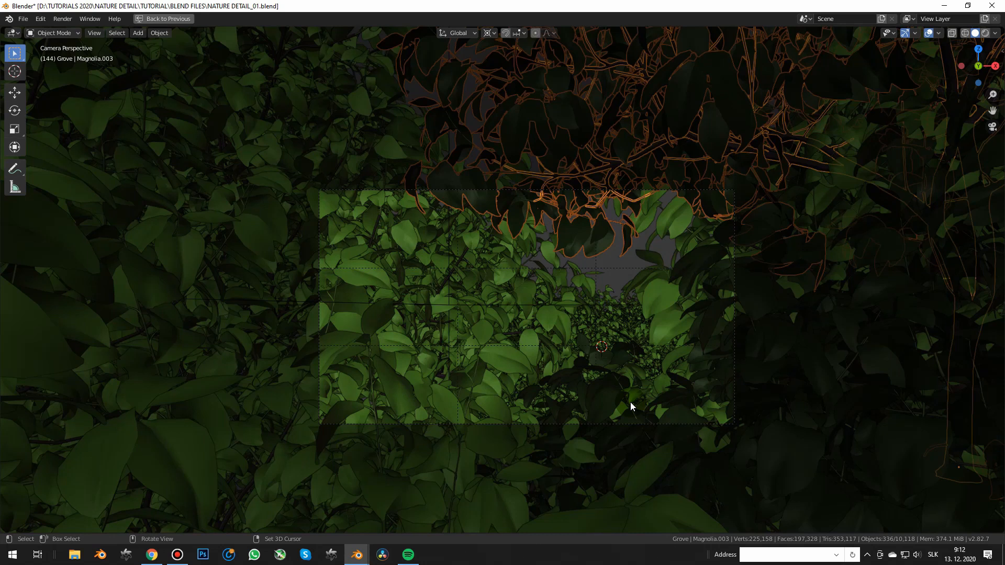
Duplicate the isolated Magnolia.003 beside itself in front view and make the copy's Apical and Lateral Twigs settings single-user
{"action": "key", "text": "KP_Divide"}
{"action": "key", "text": "KP_1"}
{"action": "scroll", "coordinate": [547, 359], "scroll_direction": "down", "scroll_amount": 3}
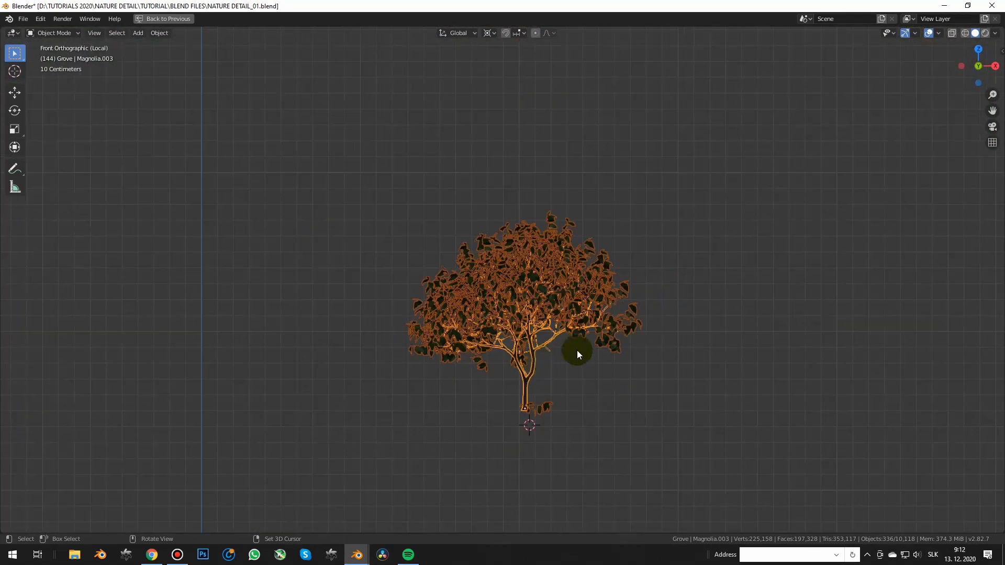
{"action": "scroll", "coordinate": [522, 330], "scroll_direction": "down", "scroll_amount": 2}
{"action": "scroll", "coordinate": [493, 335], "scroll_direction": "up", "scroll_amount": 3}
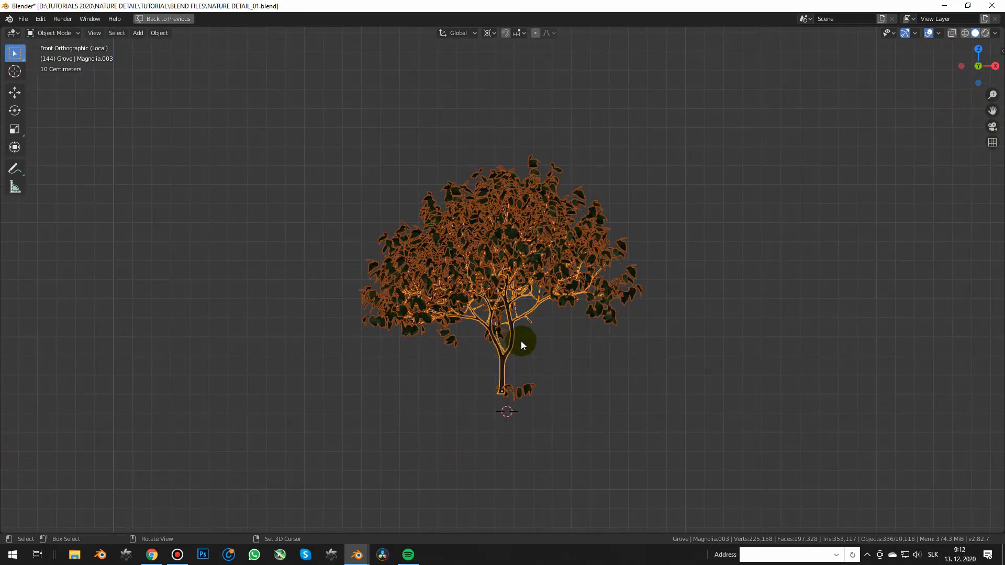
{"action": "key", "text": "shift+d"}
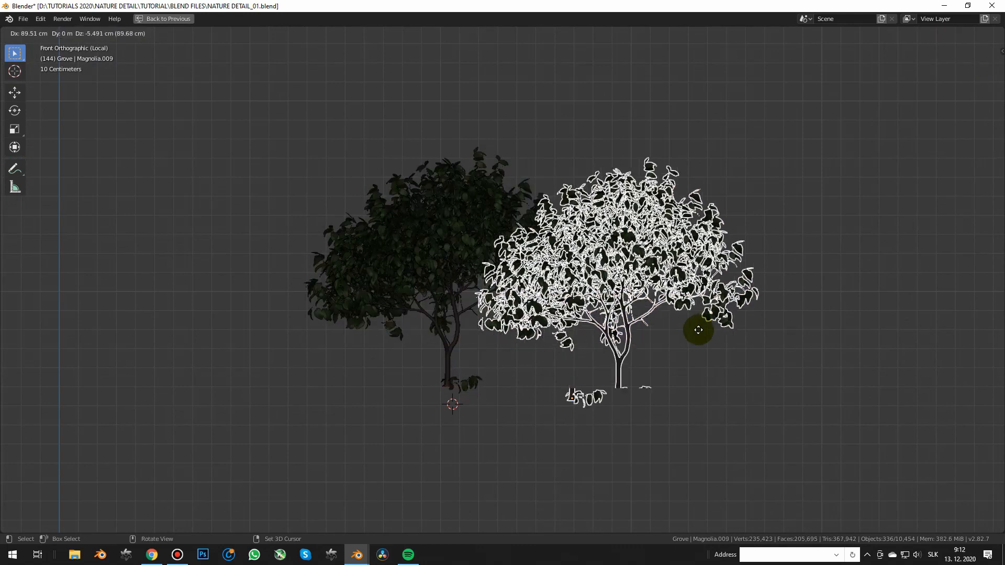
{"action": "left_click", "coordinate": [635, 165]}
{"action": "key", "text": "ctrl+alt+space"}
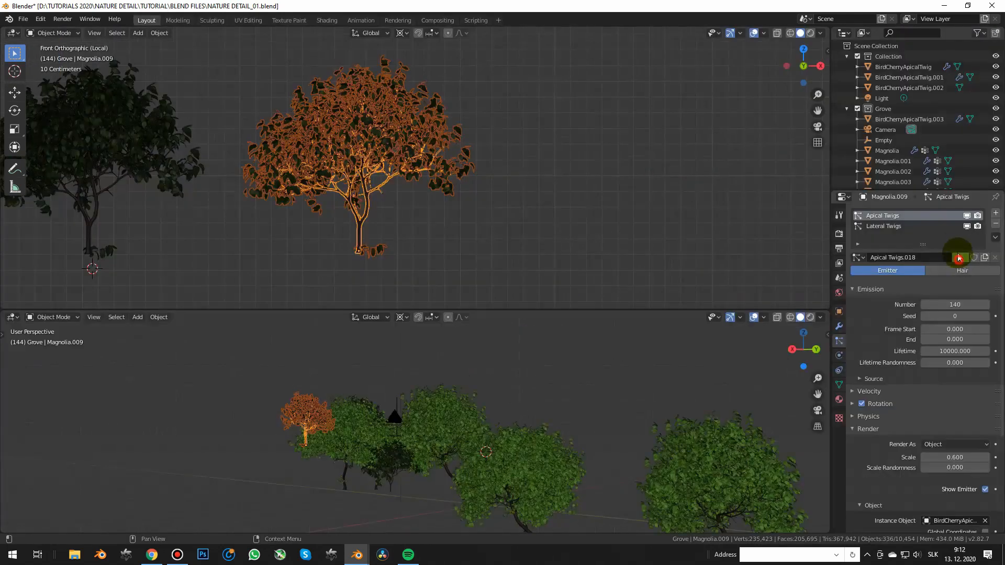
{"action": "left_click", "coordinate": [947, 224]}
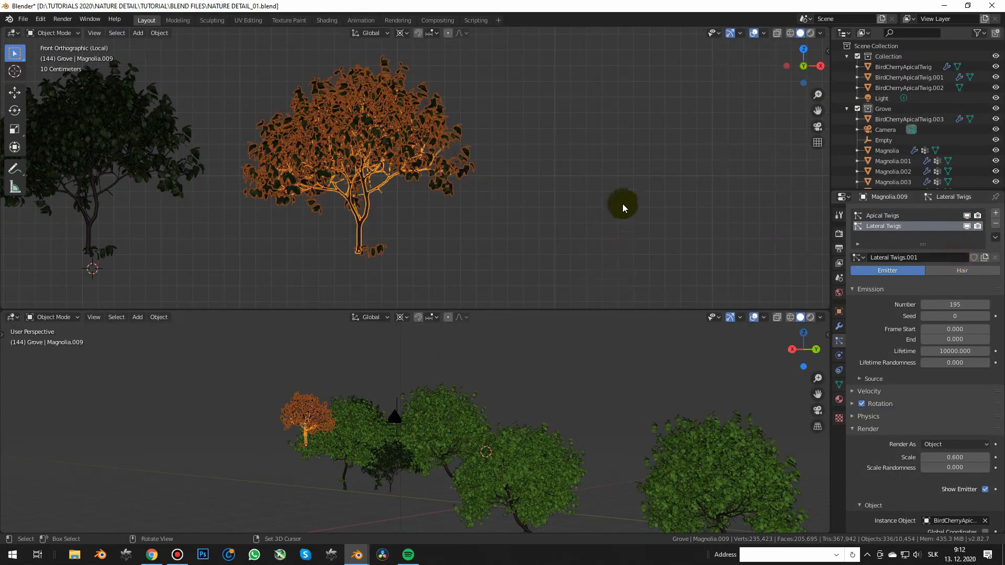
Delete linked trunk and branch parts of the copied Magnolia's mesh in Edit Mode, keeping the left-hand branch
{"action": "key", "text": "ctrl+alt+space"}
{"action": "key", "text": "Tab"}
{"action": "key", "text": "alt+a"}
{"action": "scroll", "coordinate": [463, 345], "scroll_direction": "up", "scroll_amount": 1}
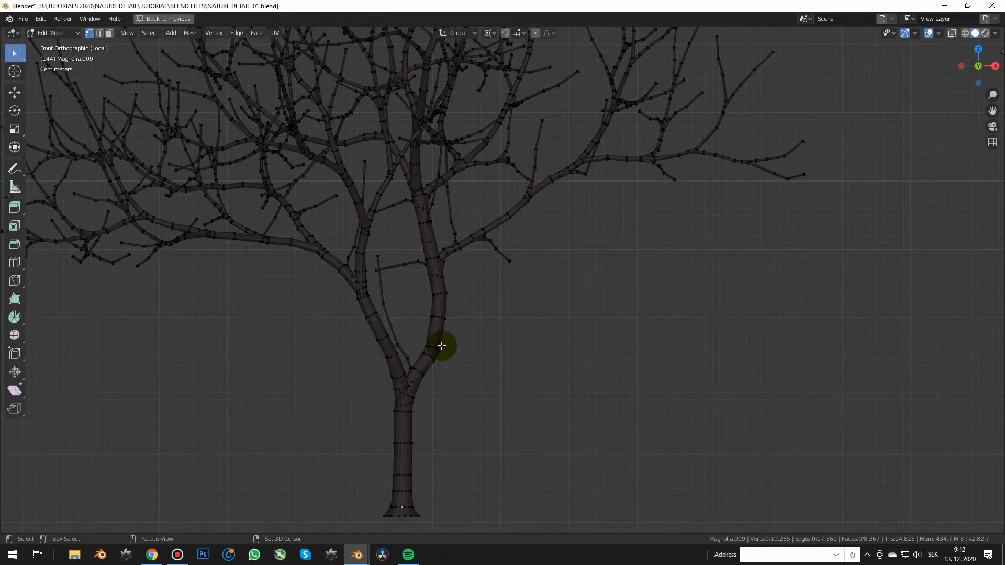
{"action": "scroll", "coordinate": [441, 345], "scroll_direction": "down", "scroll_amount": 3}
{"action": "key", "text": "l"}
{"action": "key", "text": "x"}
{"action": "left_click", "coordinate": [630, 285]}
{"action": "scroll", "coordinate": [563, 163], "scroll_direction": "up", "scroll_amount": 2}
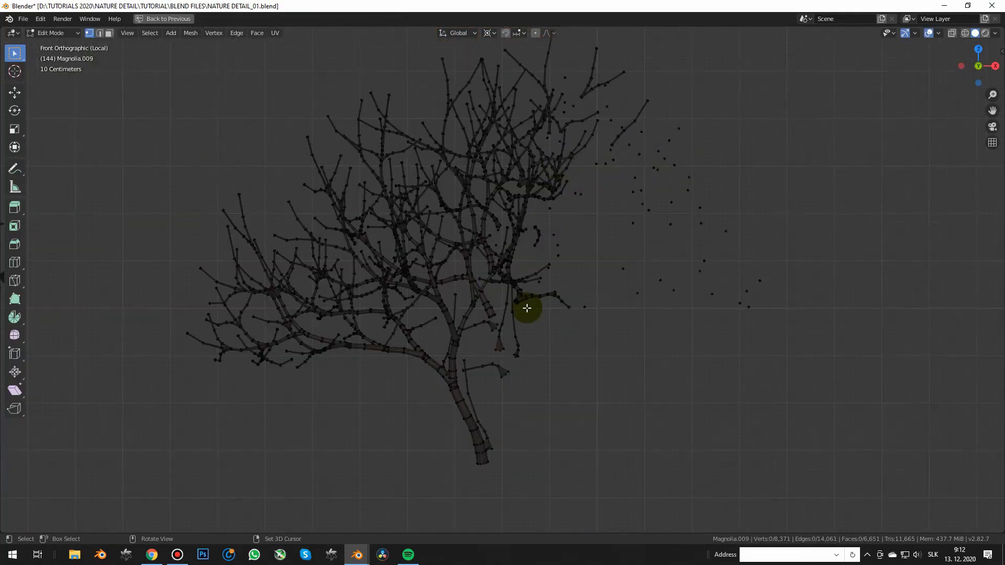
{"action": "scroll", "coordinate": [528, 307], "scroll_direction": "down", "scroll_amount": 4}
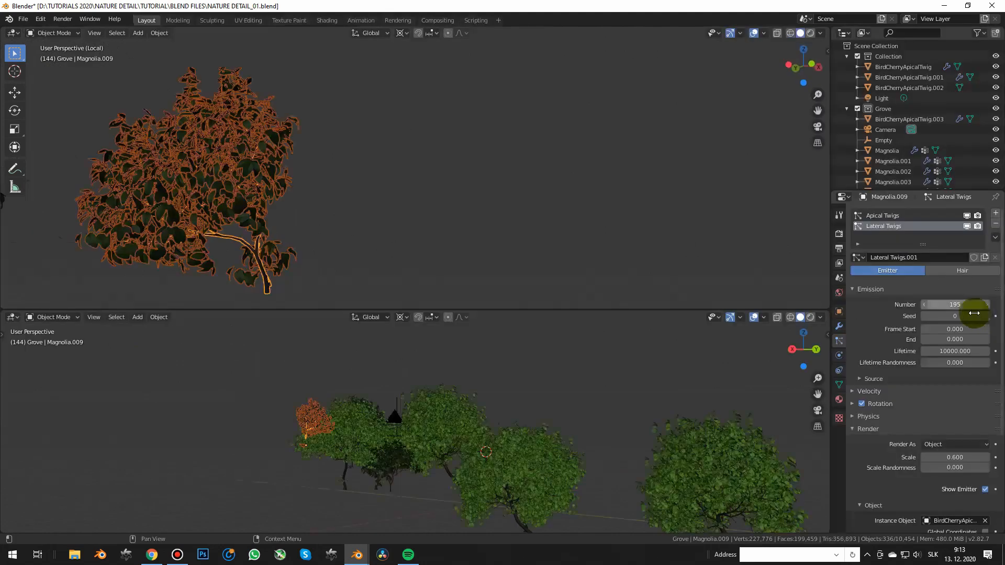
Change the Lateral Twigs emission number of the trimmed Magnolia copy
{"action": "left_click", "coordinate": [962, 306]}
{"action": "key", "text": "Return"}
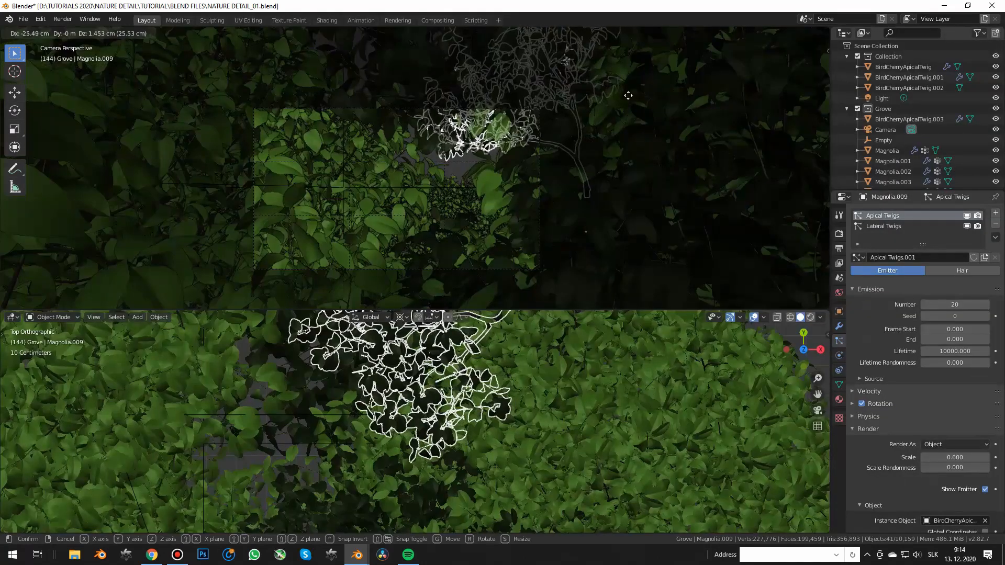
Move Magnolia.009 about 25 cm along negative X so its leaves hang into the upper right of the camera frame
{"action": "left_click", "coordinate": [628, 96]}
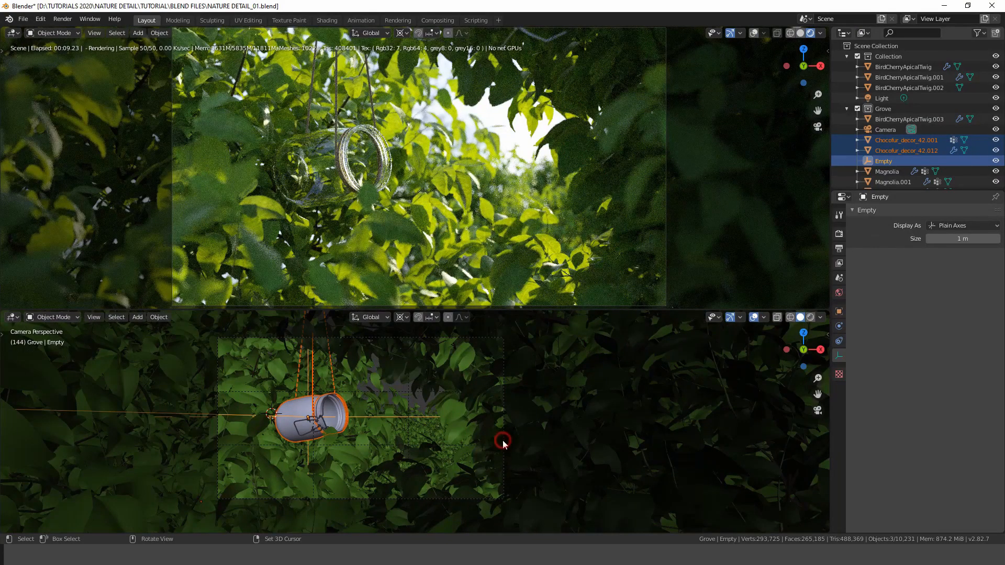
Set the camera's focal length to 65 mm
{"action": "left_click", "coordinate": [502, 442]}
{"action": "left_click", "coordinate": [959, 266]}
{"action": "type", "text": "60"}
{"action": "key", "text": "Return"}
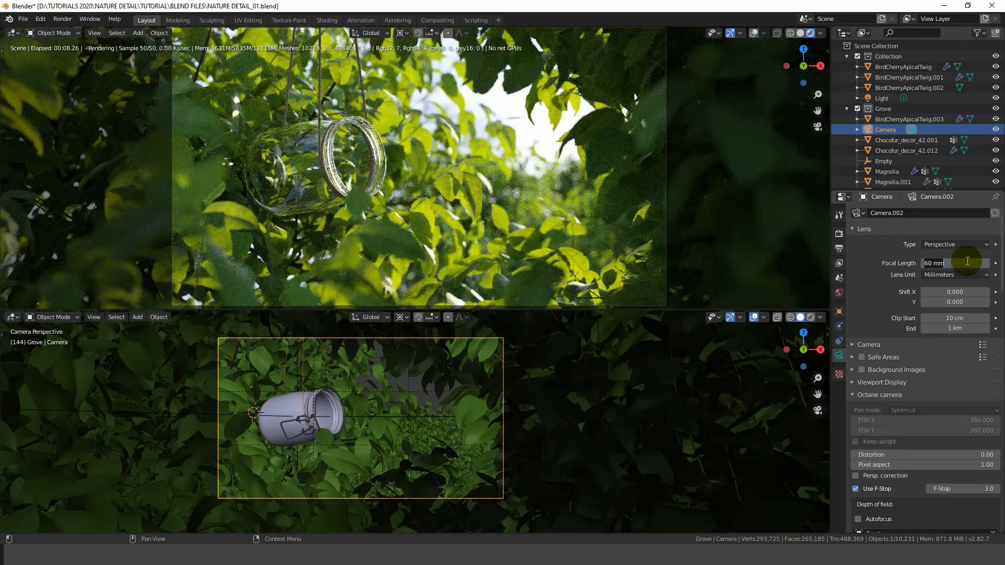
{"action": "left_click_drag", "start_coordinate": [960, 263], "coordinate": [966, 261]}
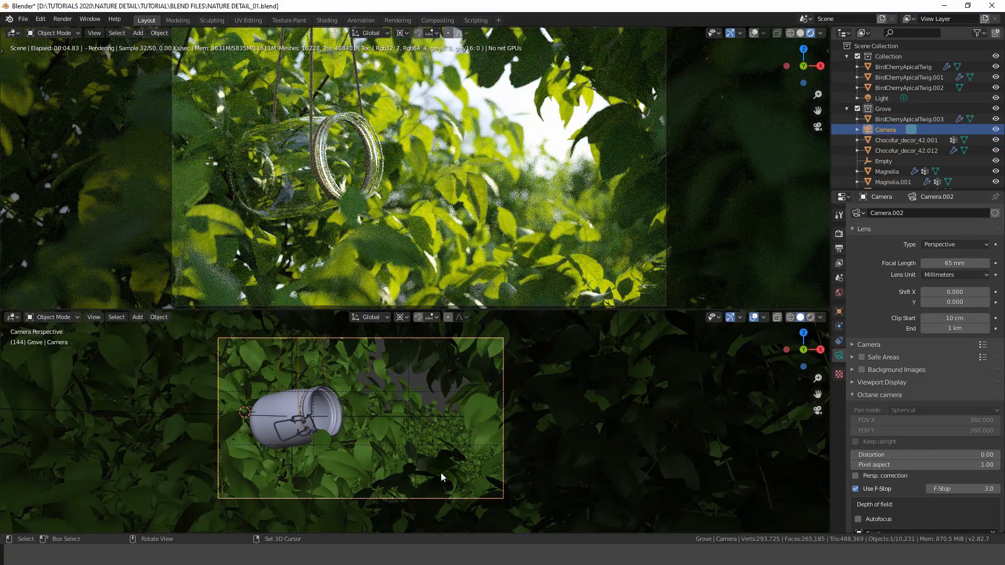
Make a linked duplicate of the hanging jar with its clasp and strings, and place it behind the original in top view
{"action": "scroll", "coordinate": [285, 408], "scroll_direction": "up", "scroll_amount": 4}
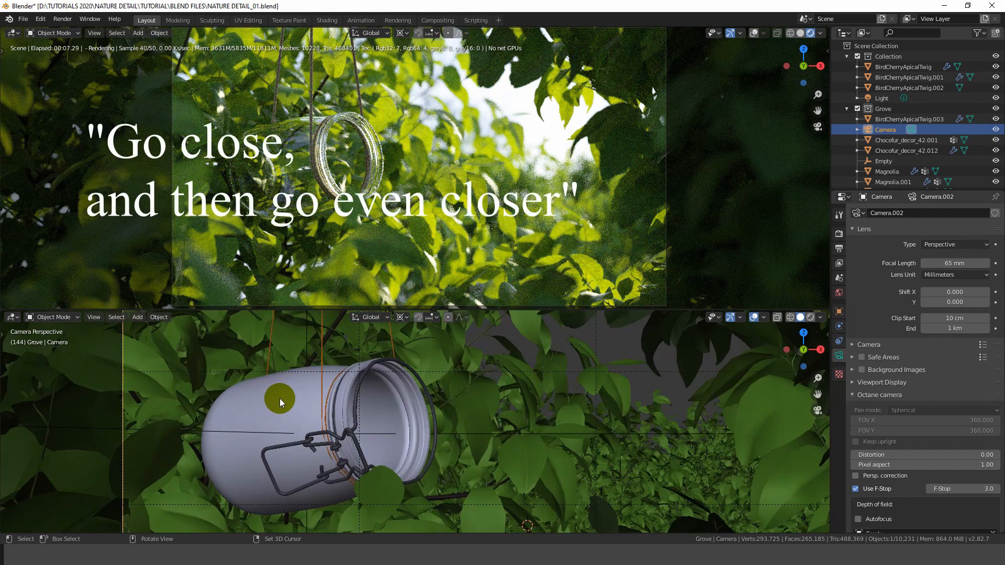
{"action": "left_click", "coordinate": [304, 400]}
{"action": "left_click", "coordinate": [274, 437], "text": "shift"}
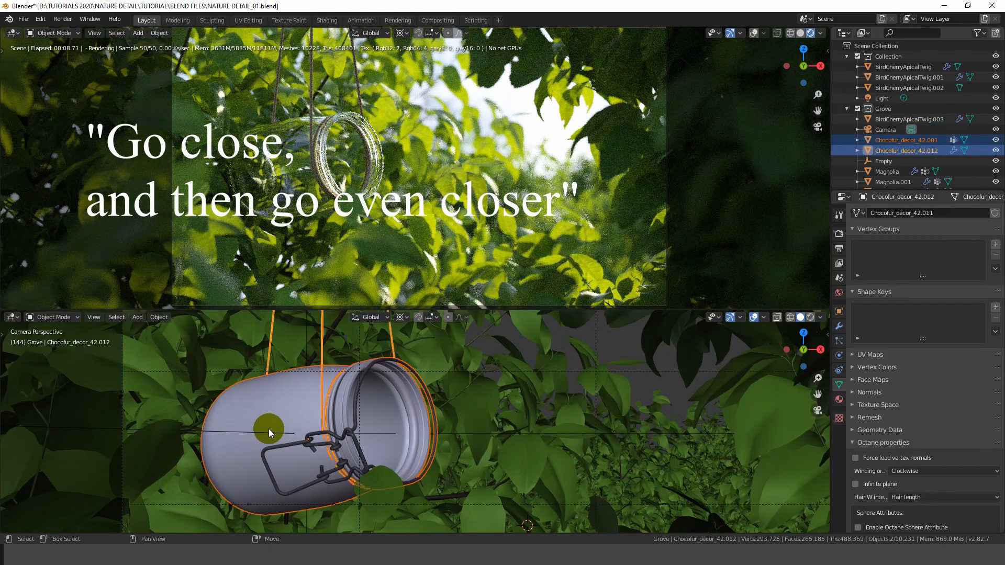
{"action": "left_click", "coordinate": [313, 435], "text": "shift"}
{"action": "scroll", "coordinate": [330, 430], "scroll_direction": "down", "scroll_amount": 3}
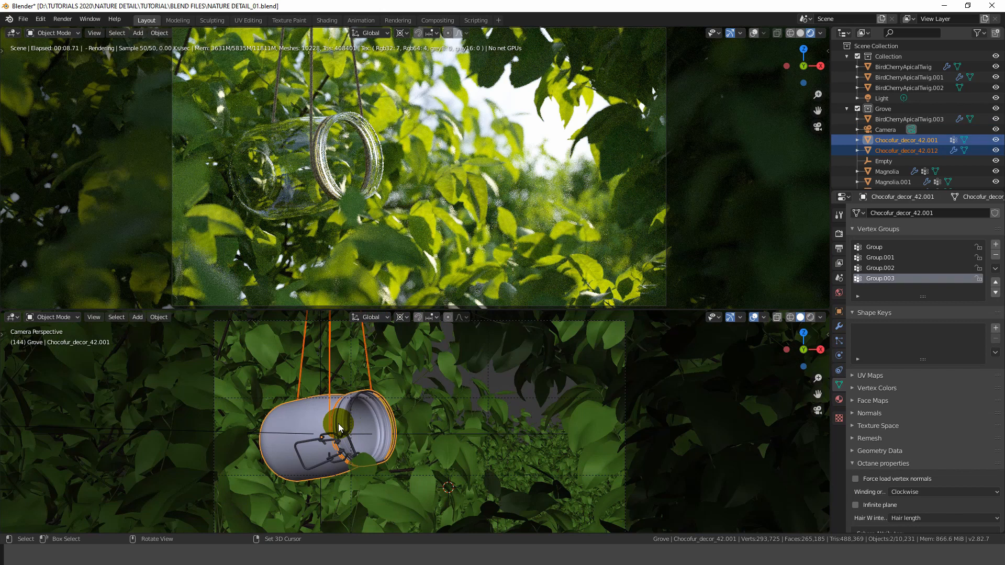
{"action": "scroll", "coordinate": [339, 428], "scroll_direction": "down", "scroll_amount": 2}
{"action": "key", "text": "g"}
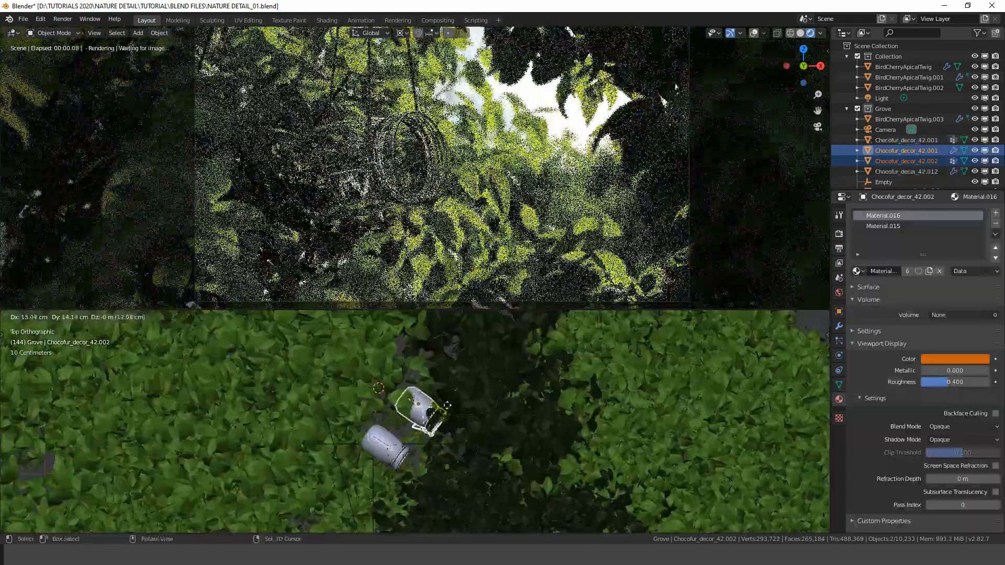
{"action": "key", "text": "Return"}
{"action": "left_click", "coordinate": [452, 388]}
Rotate the jar copy and position it to the right of the first jar in camera view, deeper in the foliage
{"action": "scroll", "coordinate": [422, 373], "scroll_direction": "up", "scroll_amount": 4}
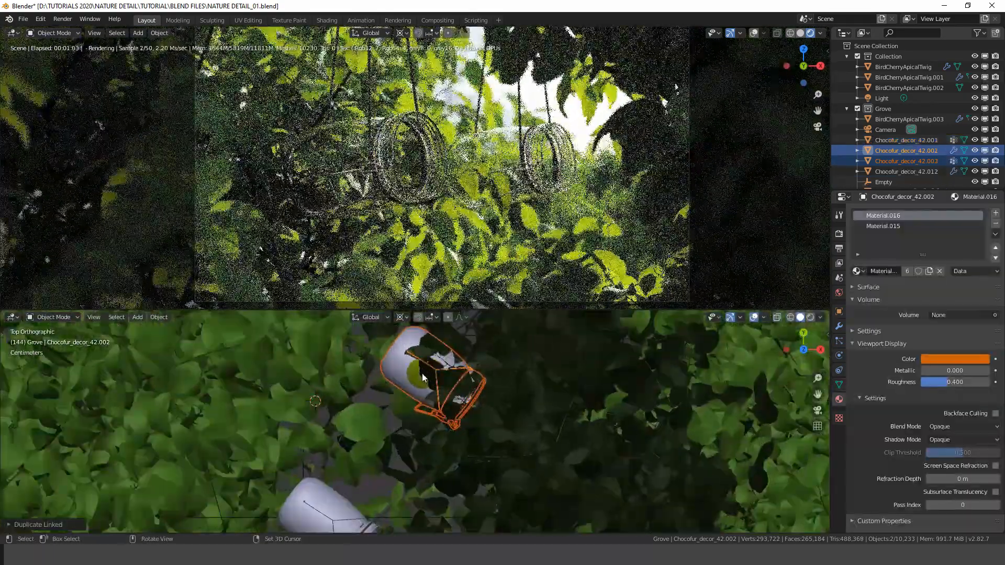
{"action": "scroll", "coordinate": [422, 372], "scroll_direction": "down", "scroll_amount": 2}
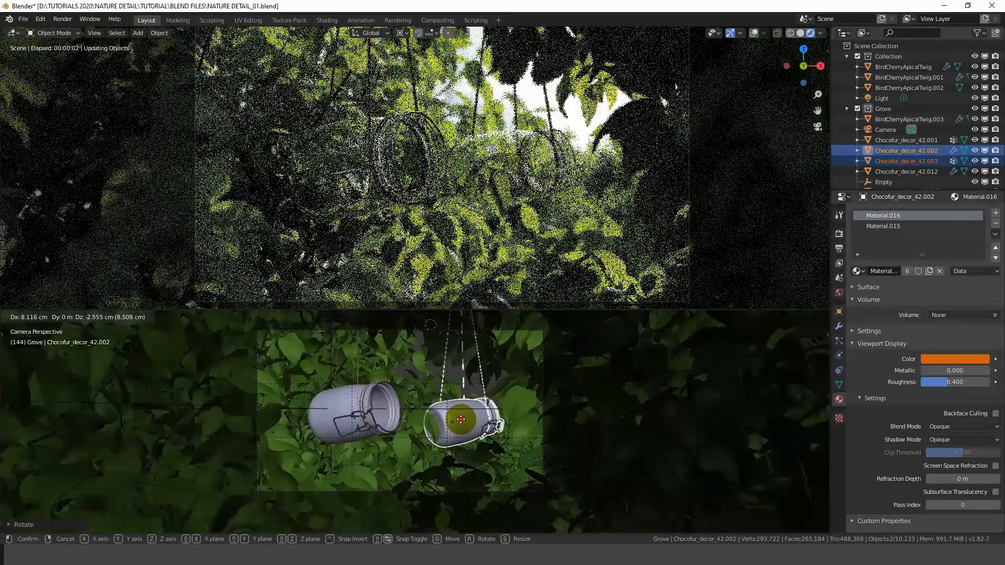
{"action": "left_click", "coordinate": [462, 417]}
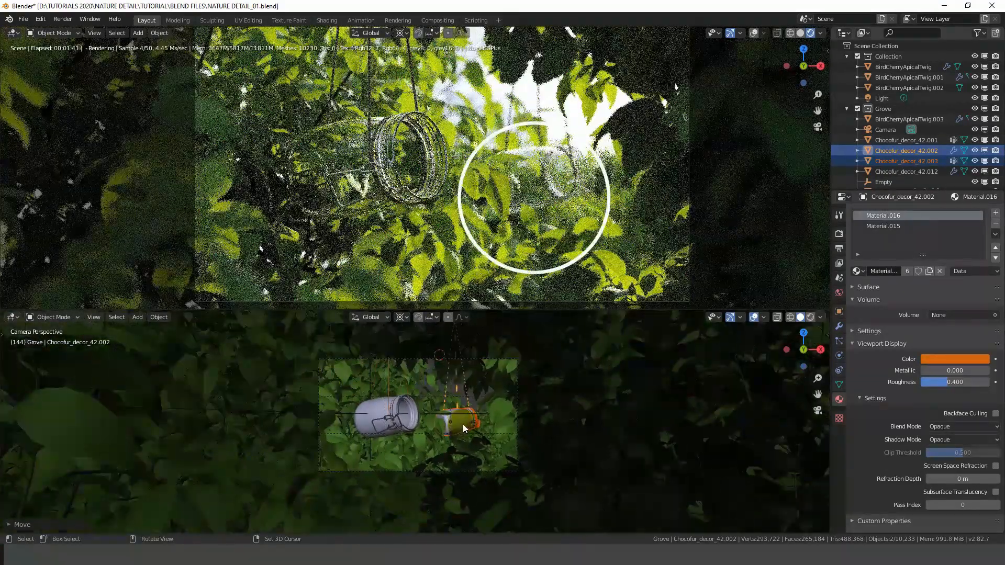
{"action": "key", "text": "g"}
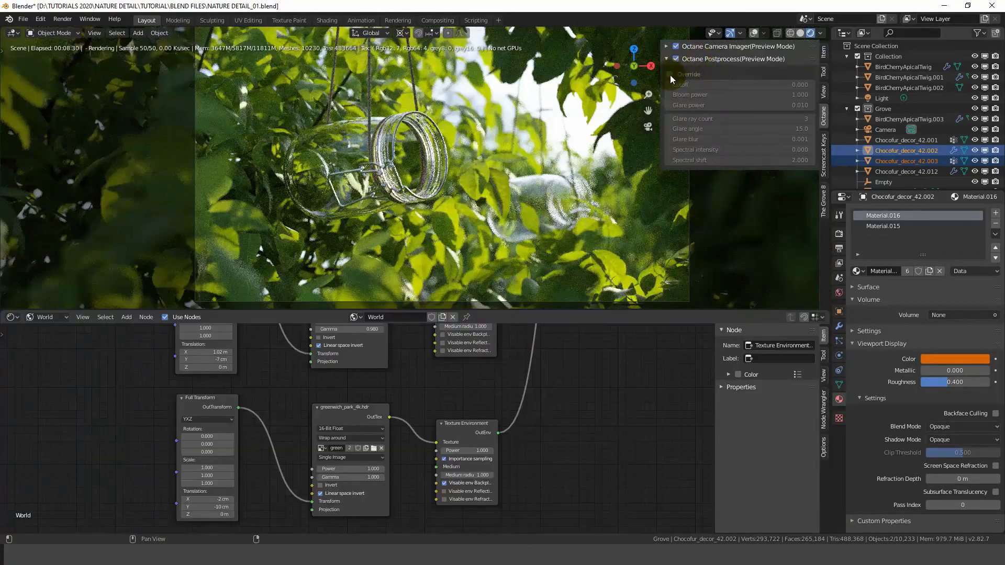
Try the Octane Postprocess override in the viewport with bloom power raised to 4.250
{"action": "left_click", "coordinate": [670, 75]}
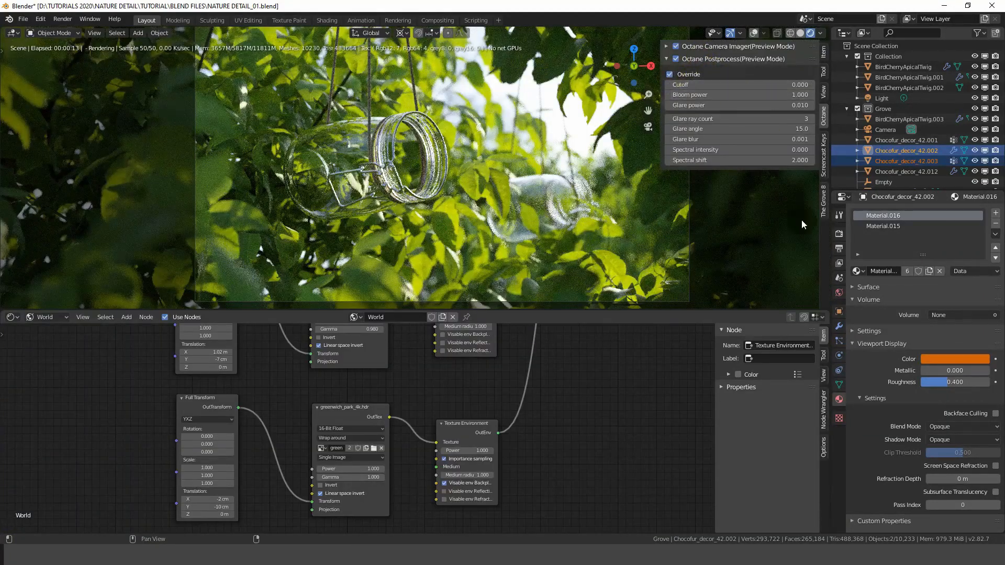
{"action": "mouse_move", "coordinate": [713, 95]}
{"action": "left_mouse_down"}
{"action": "mouse_move", "coordinate": [743, 95]}
{"action": "mouse_move", "coordinate": [711, 94]}
{"action": "left_mouse_up"}
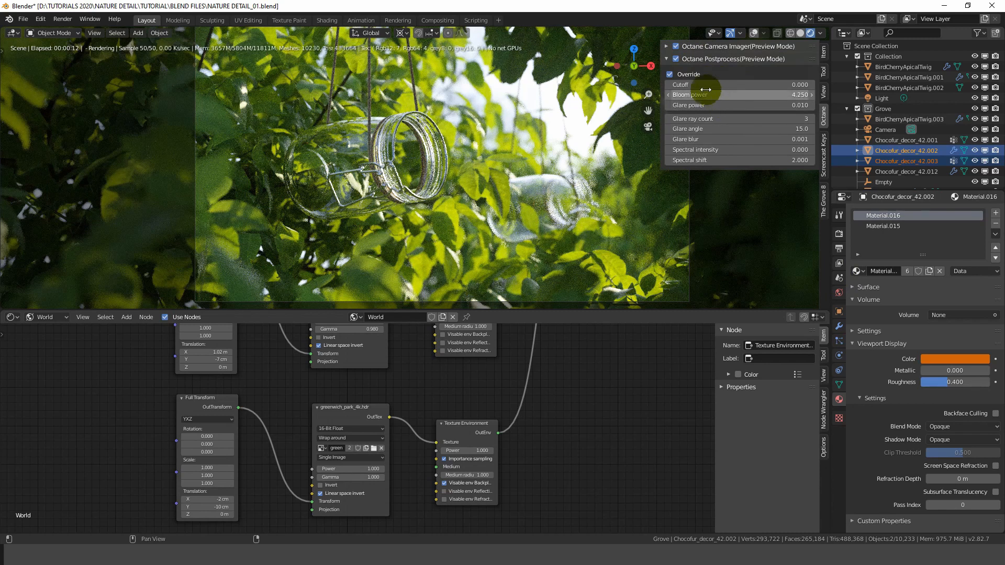
{"action": "left_click", "coordinate": [669, 74]}
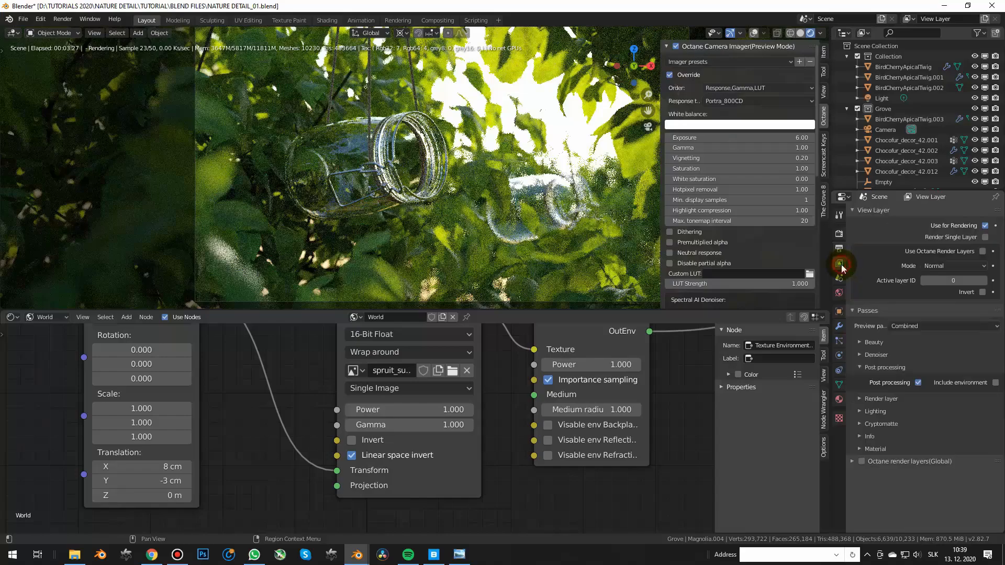
Toggle the Post processing pass and lower the compositor's Screen node factor to 0 to test the bloom and glare
{"action": "left_click", "coordinate": [919, 383]}
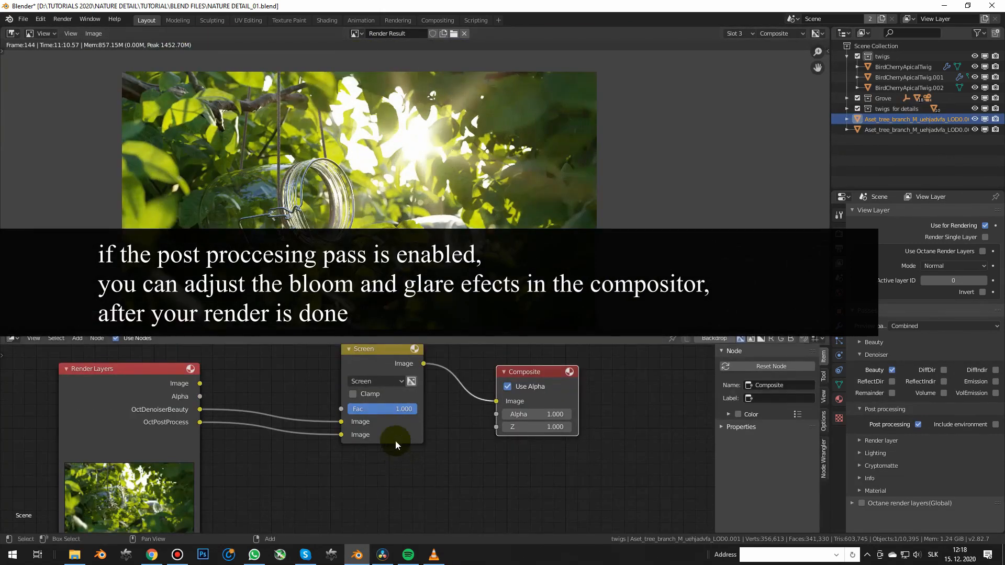
{"action": "middle_click_drag", "start_coordinate": [395, 445], "coordinate": [400, 461]}
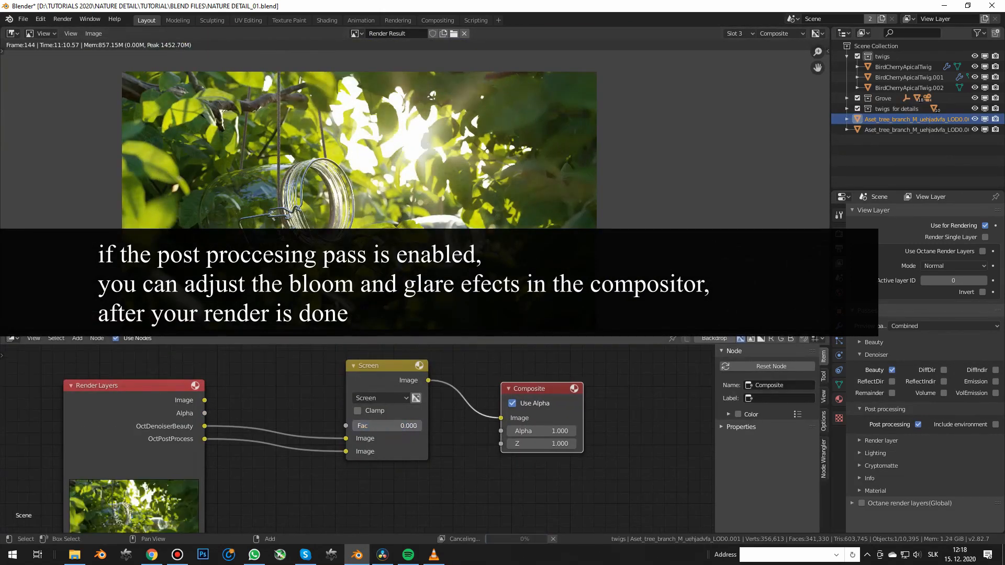
{"action": "left_click_drag", "start_coordinate": [387, 425], "coordinate": [363, 425]}
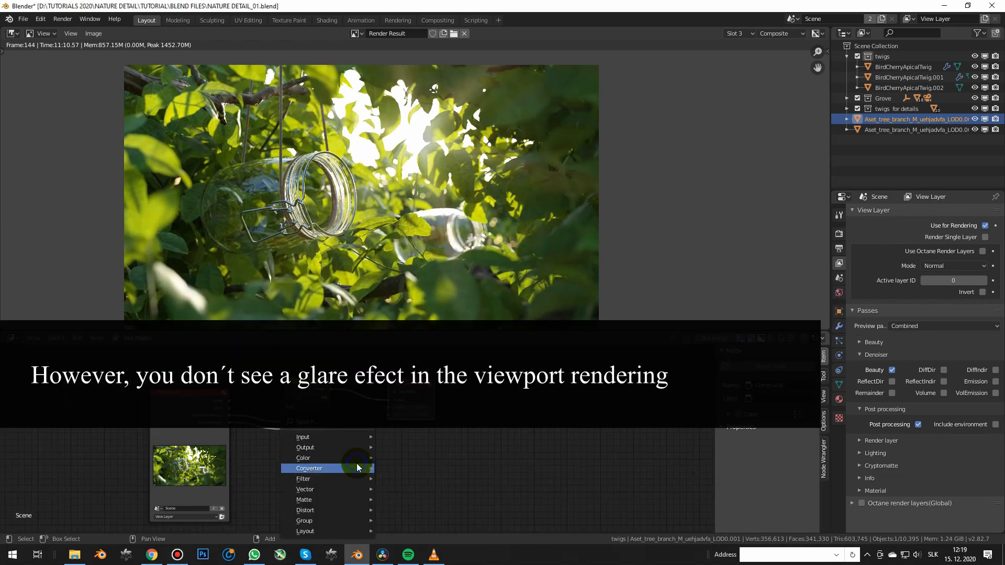
Disable the Post processing pass in the view layer so bloom and glare are rendered in the viewport
{"action": "left_click", "coordinate": [919, 383]}
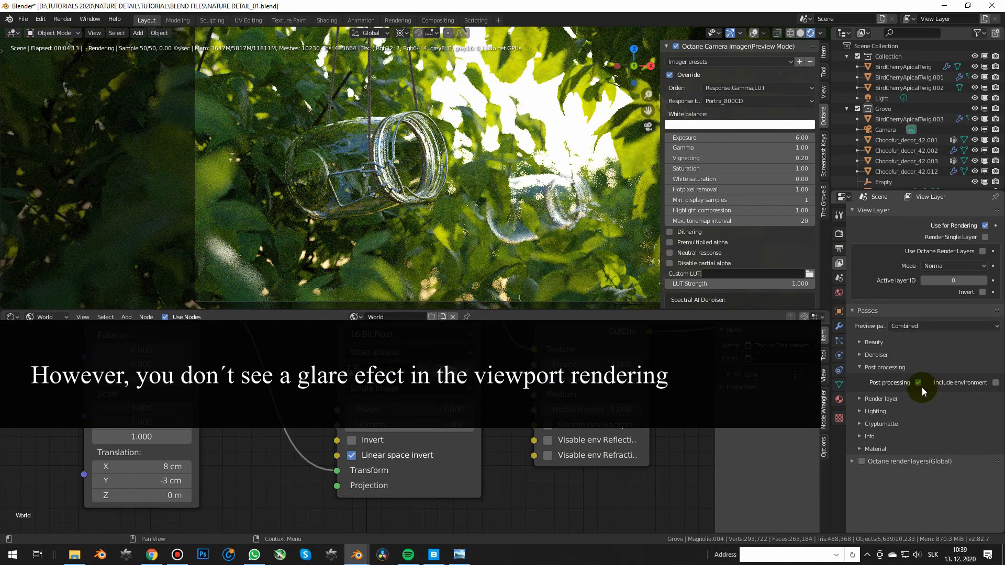
{"action": "left_click", "coordinate": [918, 382]}
{"action": "left_click", "coordinate": [592, 111]}
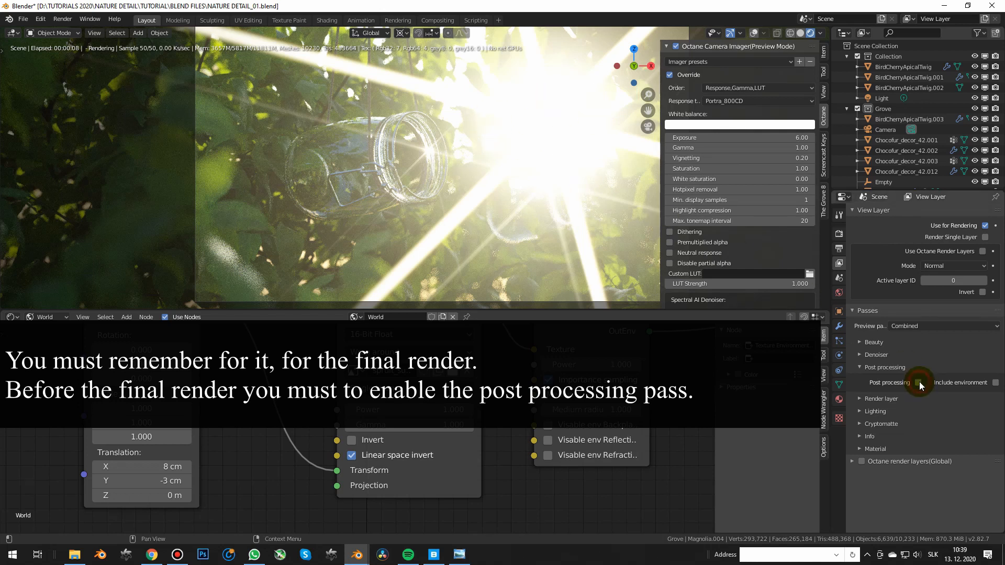
{"action": "left_click", "coordinate": [839, 263]}
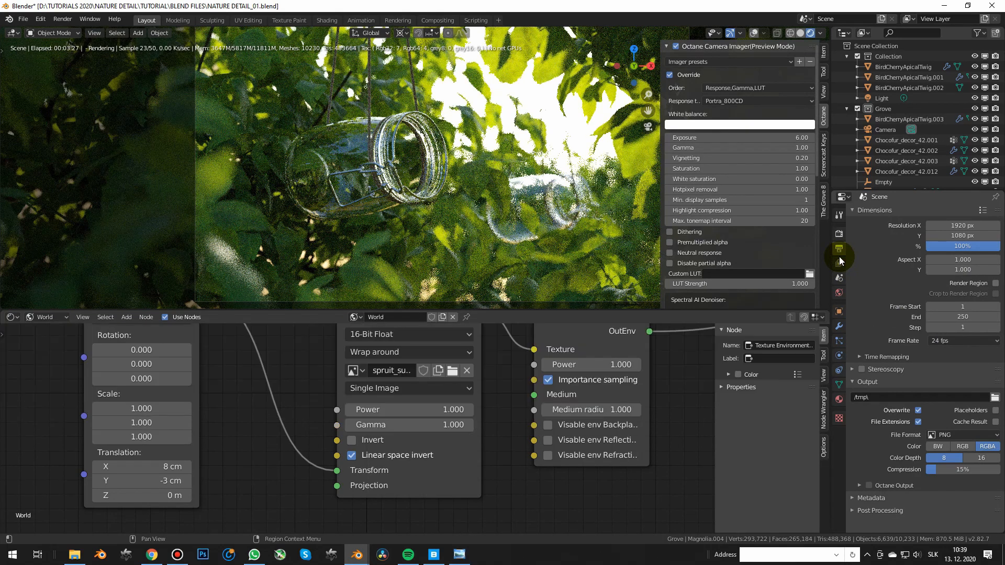
{"action": "left_click", "coordinate": [839, 260]}
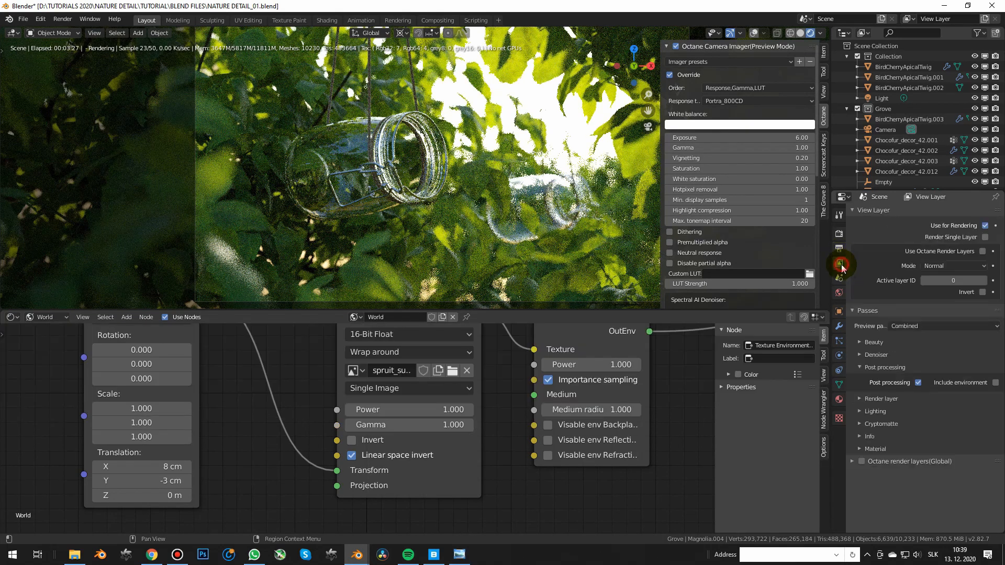
{"action": "left_click", "coordinate": [919, 382]}
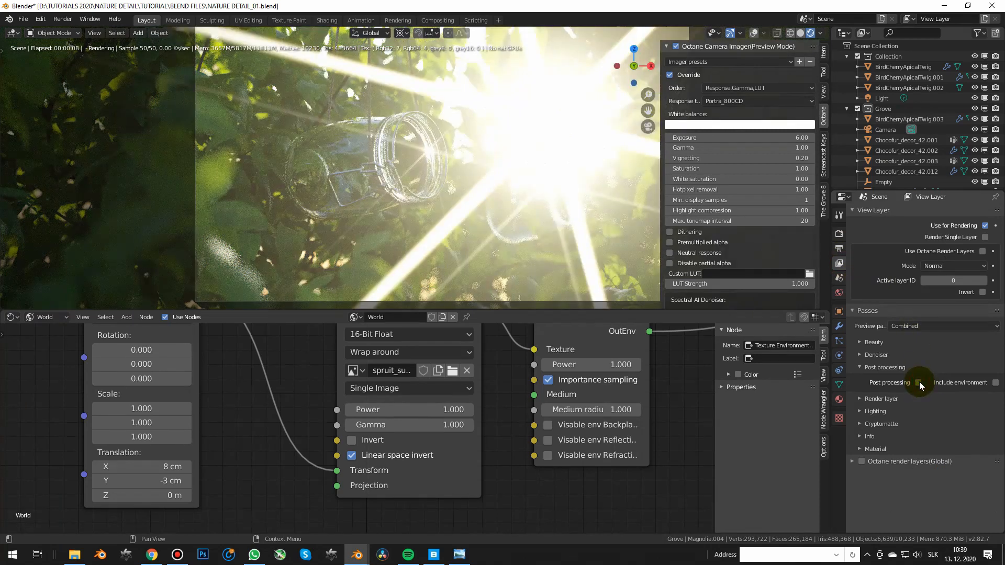
Set the translation of the spruit HDRI's transform to X 7 cm and Y -2 cm
{"action": "left_click", "coordinate": [154, 481]}
{"action": "type", "text": "-2 cm"}
{"action": "key", "text": "Return"}
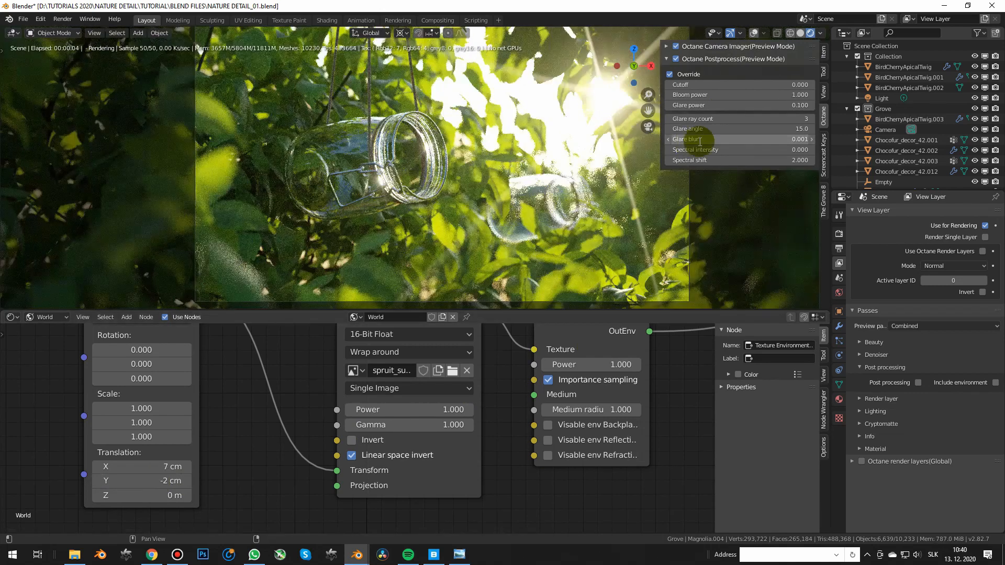
Set the Octane Postprocess glare blur to 0.1, spectral shift to 0 and spectral intensity to 0.1
{"action": "left_click", "coordinate": [697, 139]}
{"action": "type", "text": "0.1"}
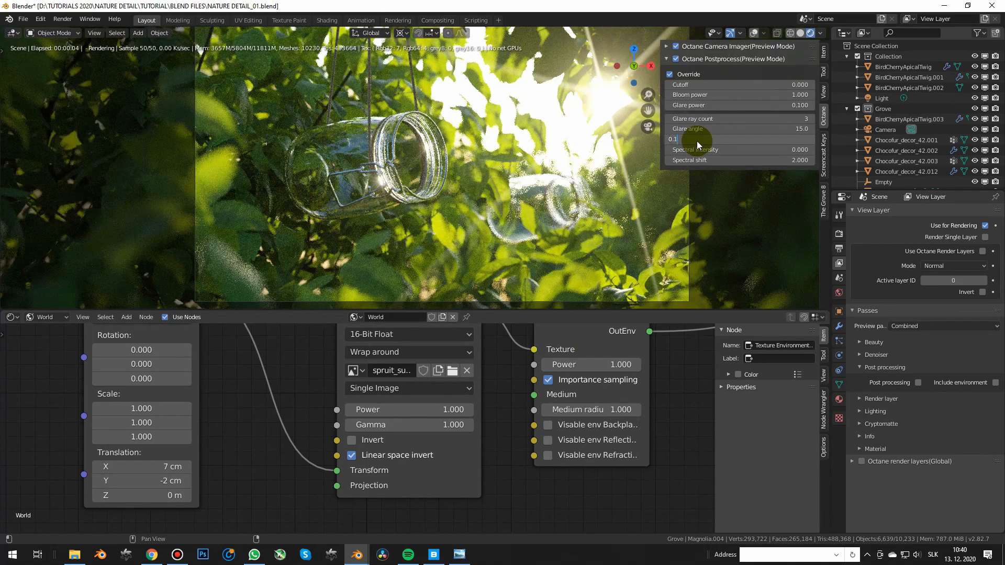
{"action": "key", "text": "Return"}
{"action": "left_click_drag", "start_coordinate": [739, 150], "coordinate": [800, 150]}
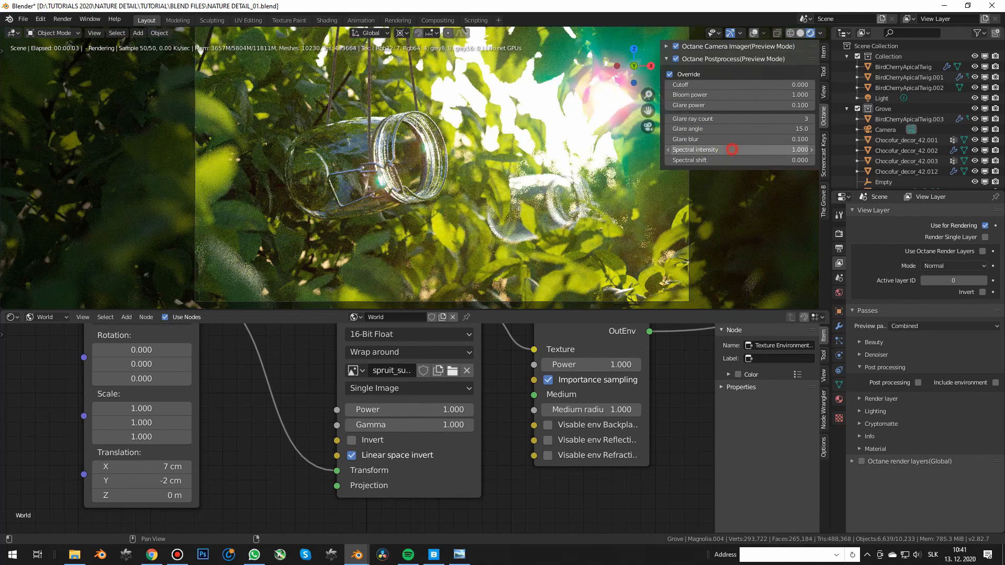
{"action": "left_click", "coordinate": [734, 150]}
{"action": "type", "text": "0.1"}
{"action": "key", "text": "Return"}
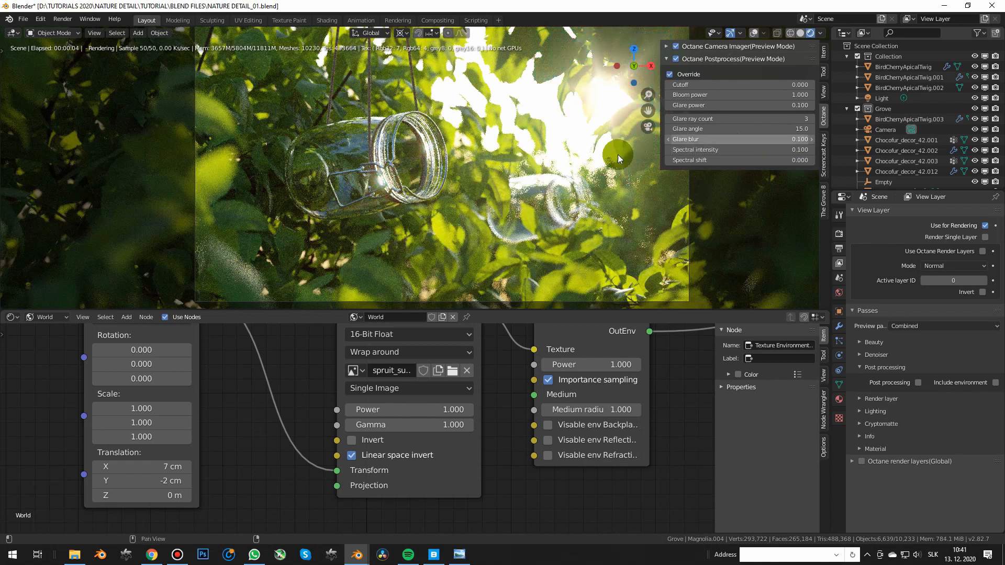
Nudge the HDRI's X translation and move Magnolia.010 slightly within the bright gap at the camera frame's upper right
{"action": "left_click_drag", "start_coordinate": [157, 466], "coordinate": [163, 466]}
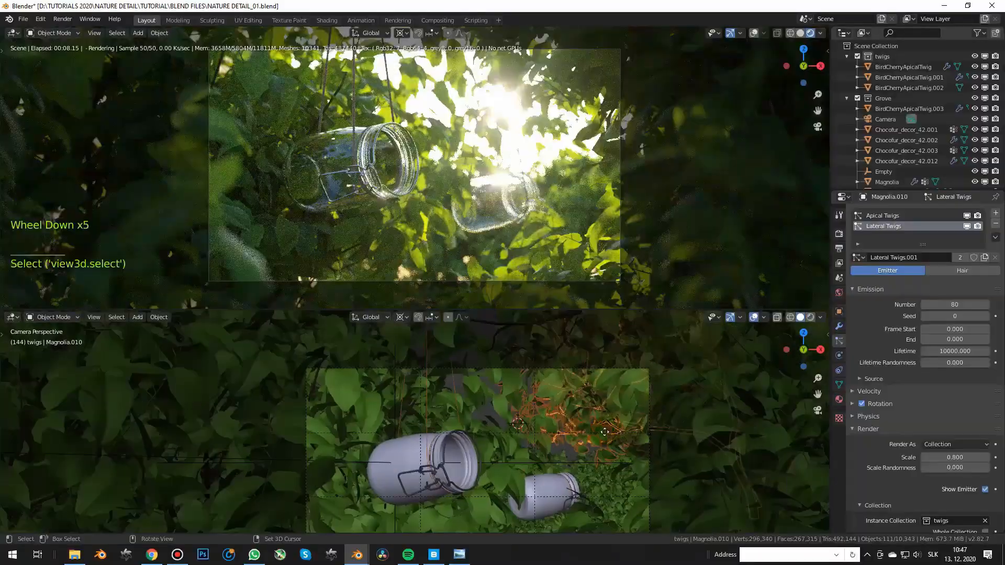
{"action": "key", "text": "g"}
{"action": "left_click", "coordinate": [600, 448]}
Set the Octane Postprocess bloom power to 0.1 and glare power to 0.01
{"action": "key", "text": "n"}
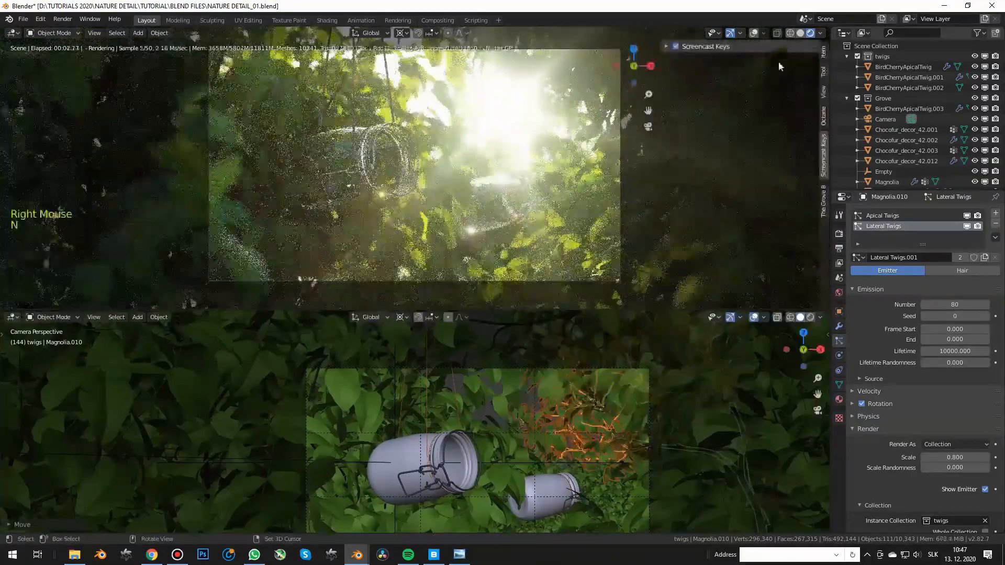
{"action": "left_click", "coordinate": [719, 58]}
{"action": "double_click", "coordinate": [739, 95]}
{"action": "type", "text": "0.1"}
{"action": "left_click", "coordinate": [730, 105]}
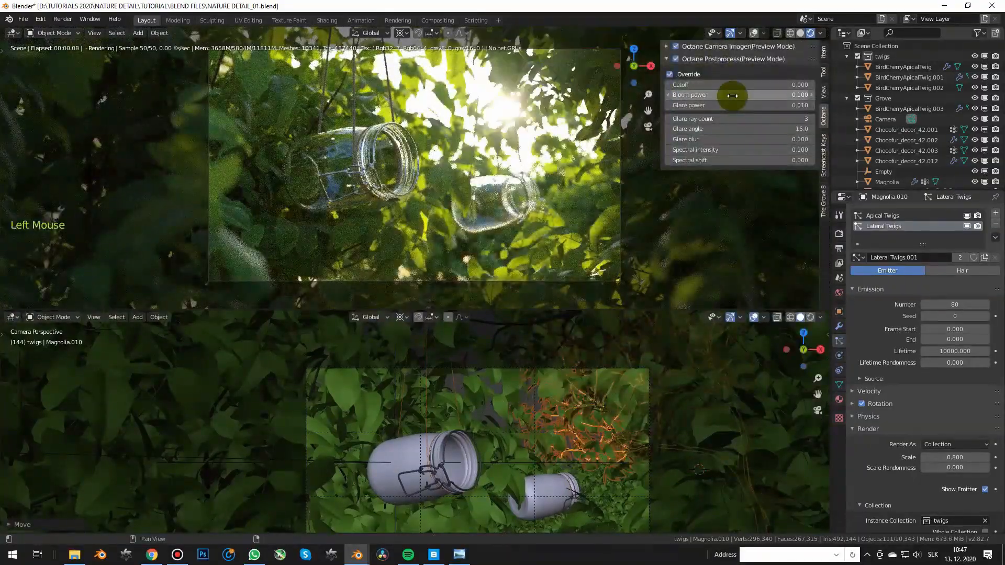
{"action": "type", "text": "0.01"}
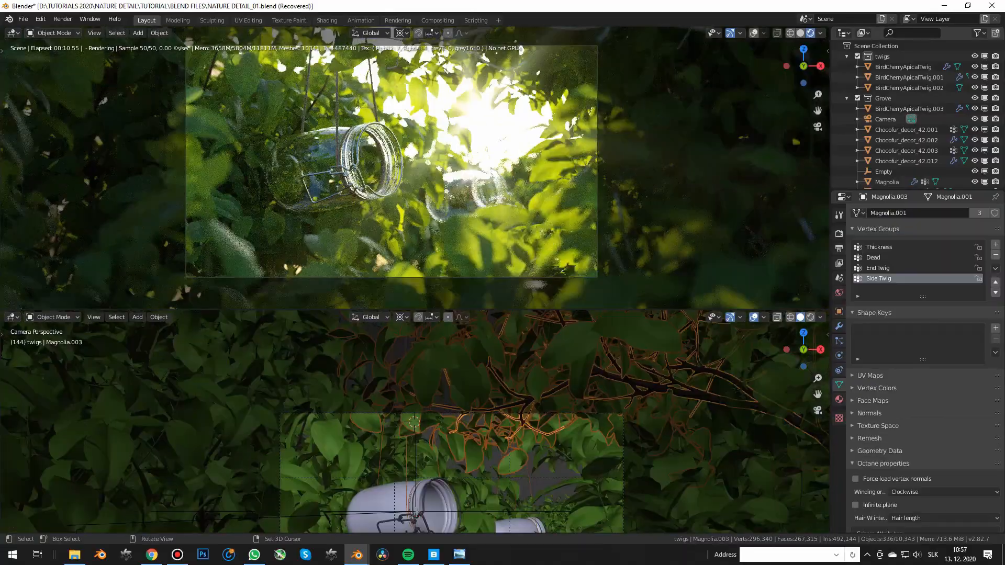
Rotate Magnolia.003 above the camera frame about the X axis
{"action": "key", "text": "r"}
{"action": "key", "text": "x"}
{"action": "left_click", "coordinate": [643, 421]}
Add Magnolia.002 to the selection and apply Make Links from it to the selected Magnolia
{"action": "scroll", "coordinate": [643, 421], "scroll_direction": "down", "scroll_amount": 3}
{"action": "left_click", "coordinate": [281, 445], "text": "shift"}
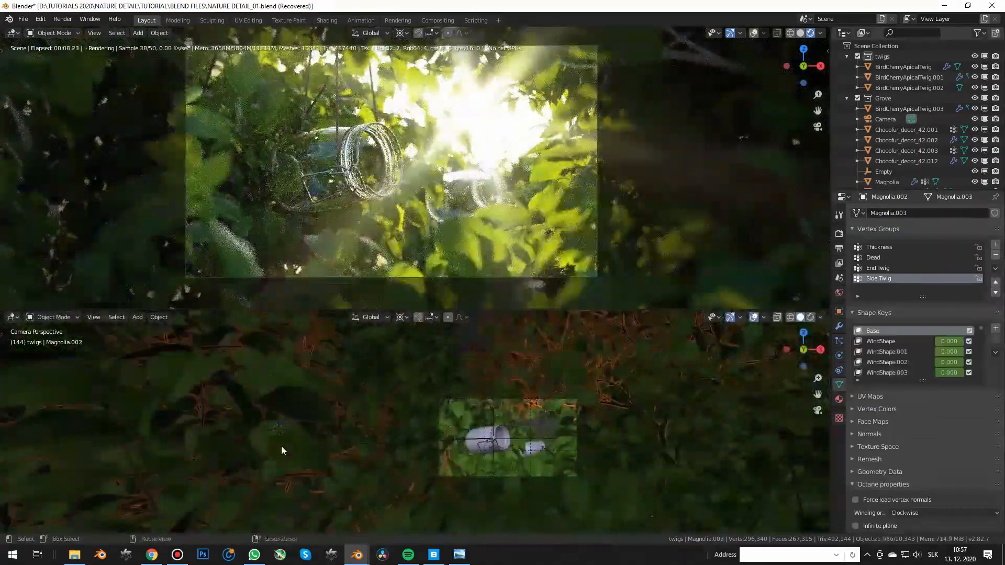
{"action": "key", "text": "ctrl+l"}
{"action": "left_click", "coordinate": [281, 445]}
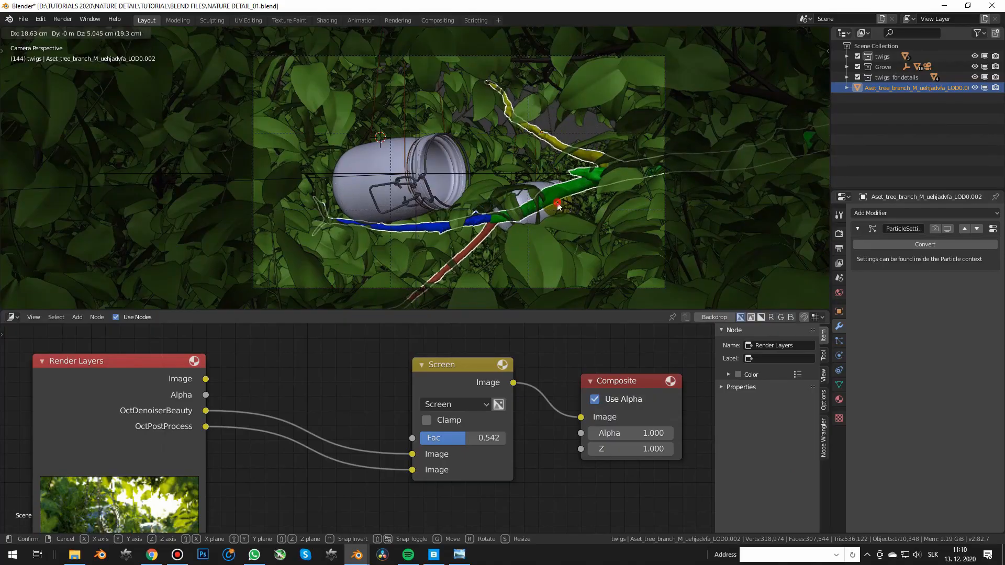
Move and rotate the scanned tree branch Aset_tree_branch_M_uehjadvfa_LOD0.002 among the leaves around the second jar, at the camera frame's lower right
{"action": "left_click", "coordinate": [516, 123]}
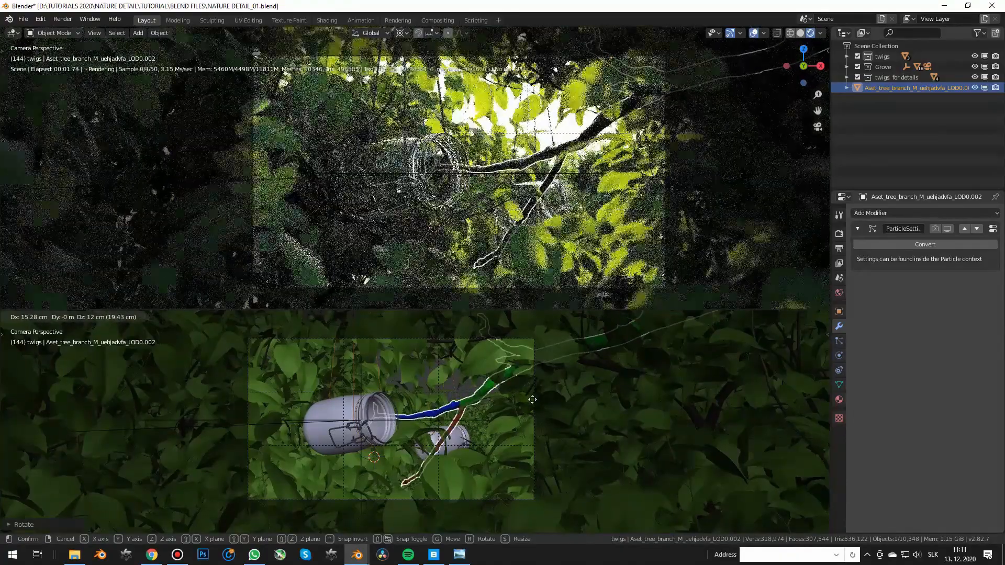
{"action": "left_click", "coordinate": [516, 478]}
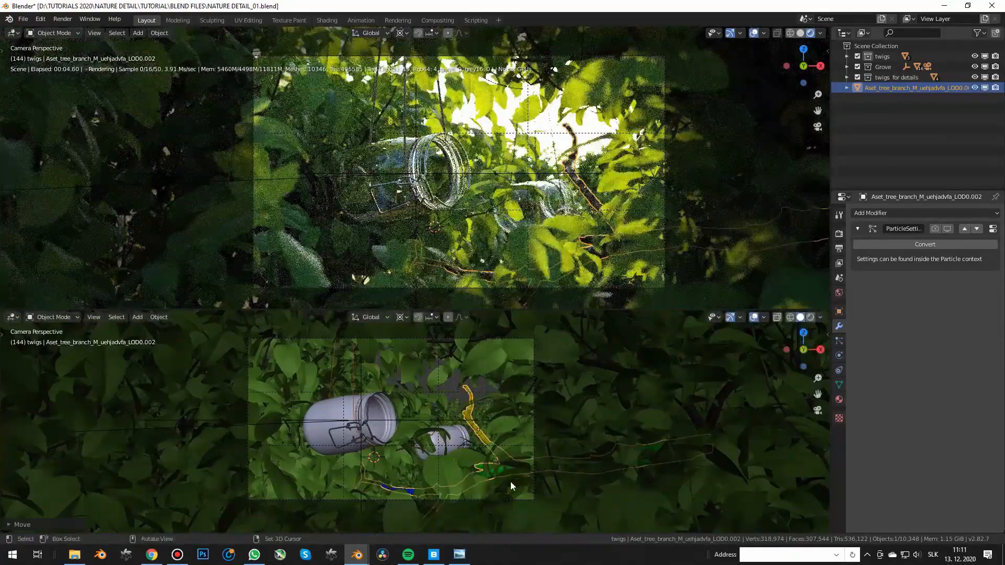
{"action": "key", "text": "KP_7"}
{"action": "key", "text": "KP_0"}
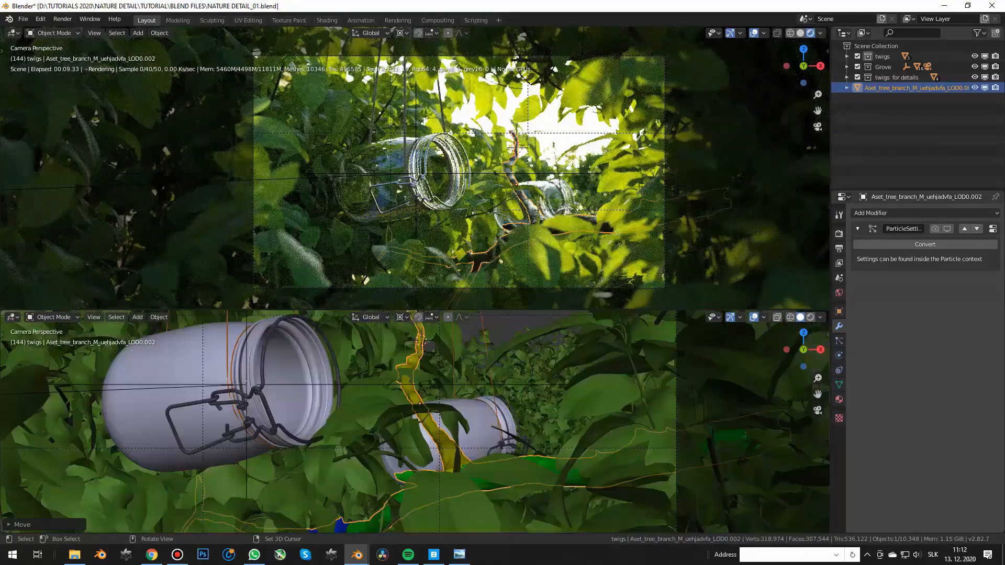
Trackball-rotate Aset_tree_branch_M_uehjadvfa_LOD0.002 near the second jar and hide the overlays in the rendered view
{"action": "key", "text": "r"}
{"action": "key", "text": "r"}
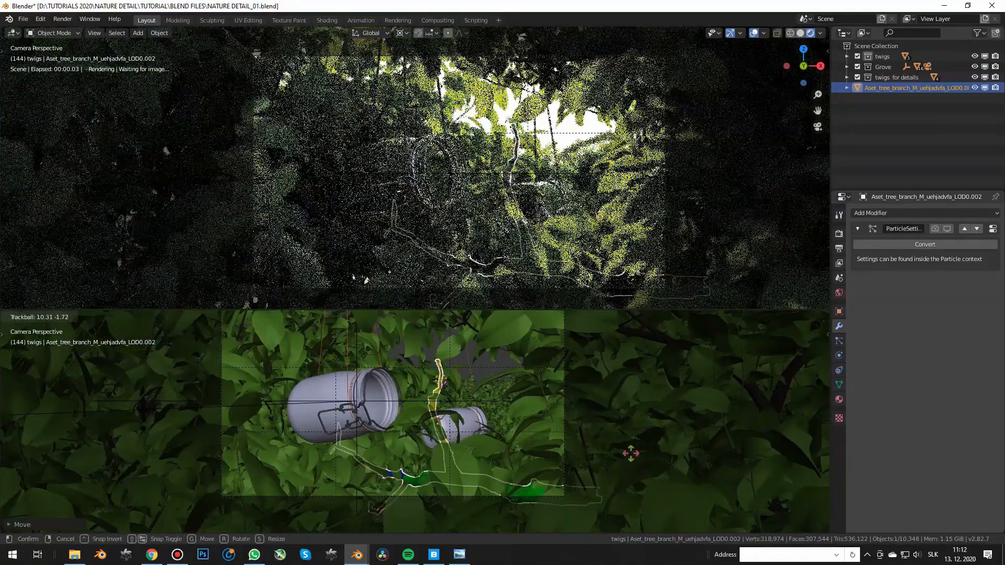
{"action": "left_click", "coordinate": [630, 454]}
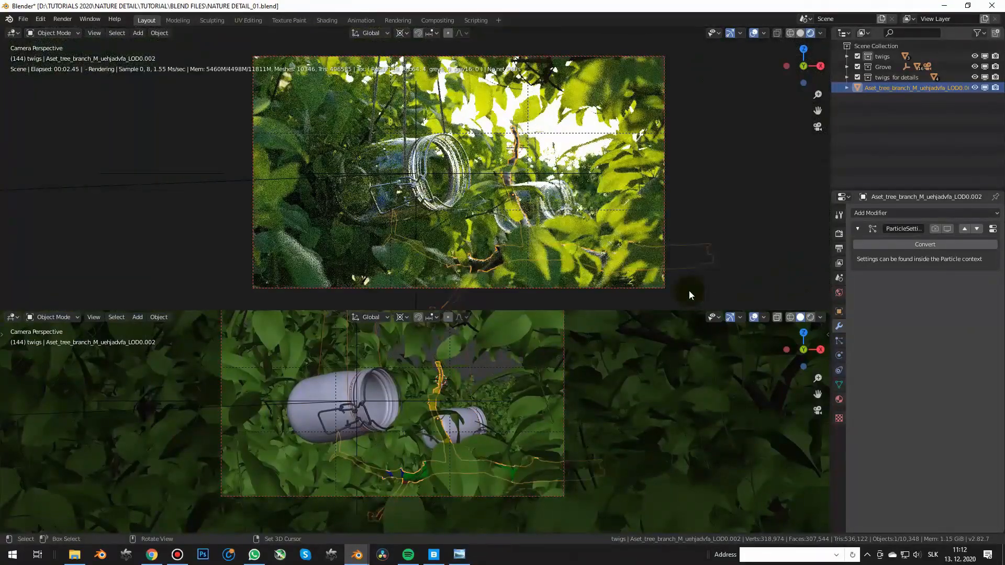
{"action": "key", "text": "shift+alt+z"}
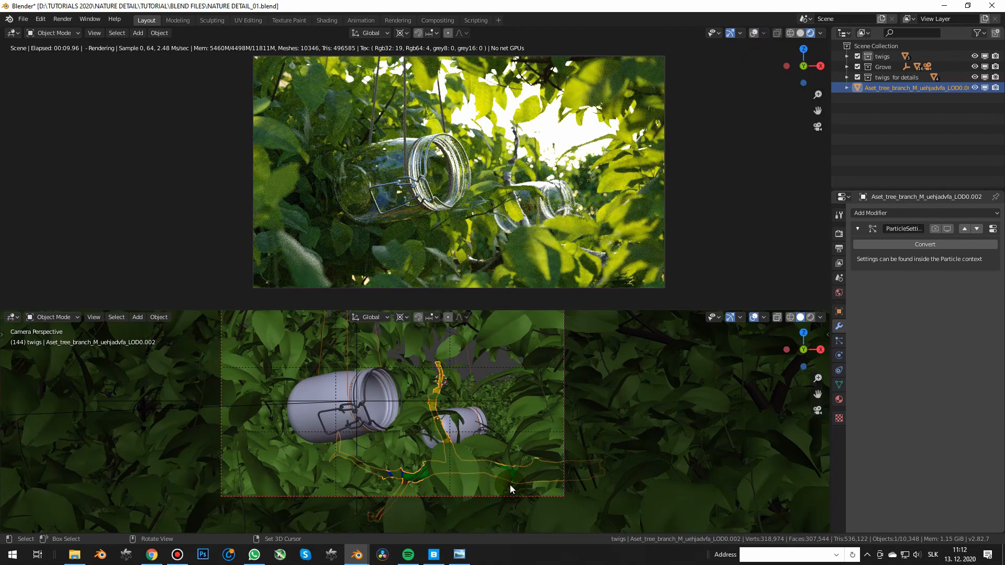
Duplicate the tree branch, rotate the copy from above and move it across the camera frame above the jars
{"action": "key", "text": "KP_7"}
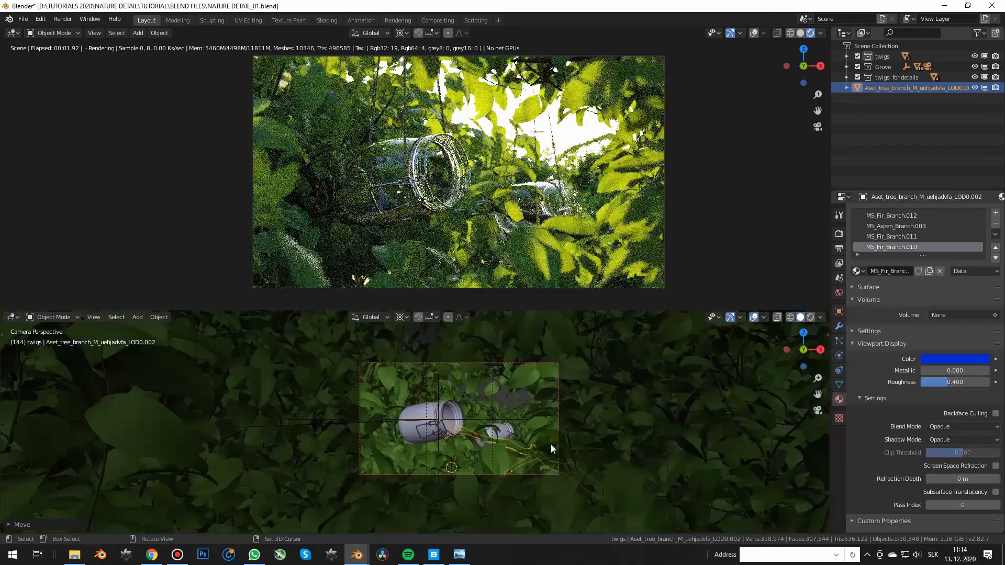
{"action": "scroll", "coordinate": [549, 429], "scroll_direction": "down", "scroll_amount": 4}
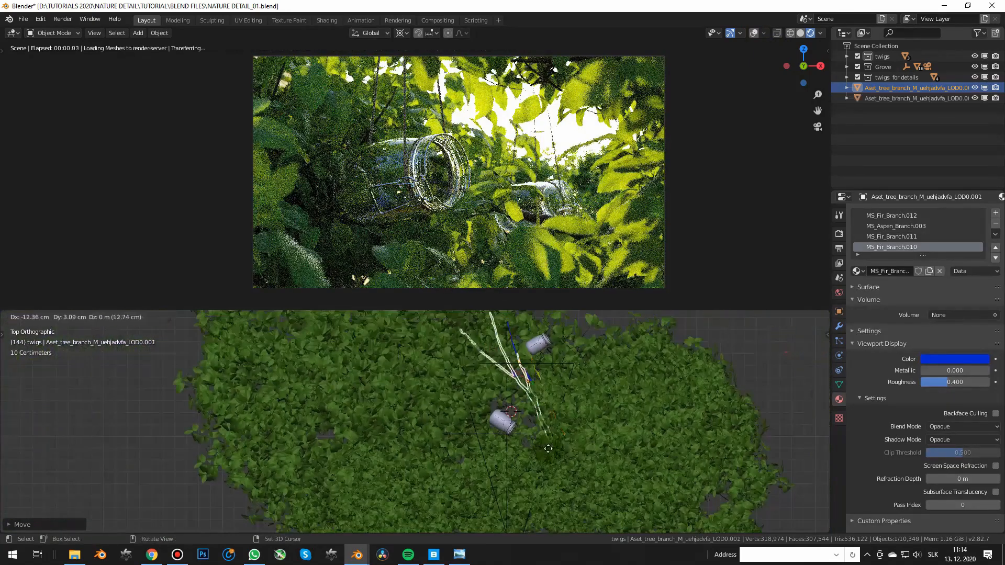
{"action": "key", "text": "r"}
{"action": "key", "text": "Return"}
{"action": "key", "text": "KP_0"}
{"action": "key", "text": "shift+d"}
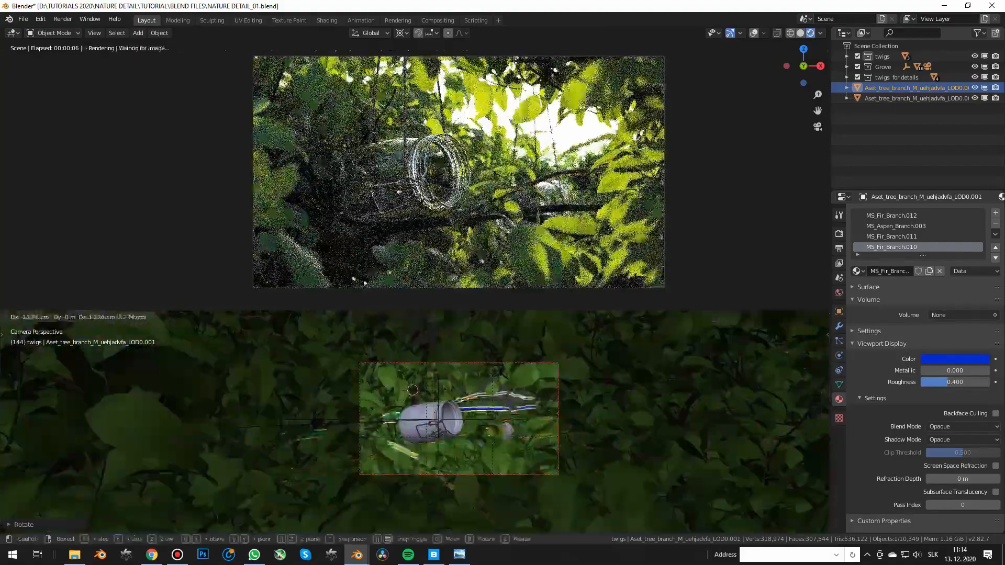
{"action": "left_click", "coordinate": [499, 438]}
{"action": "scroll", "coordinate": [360, 414], "scroll_direction": "up", "scroll_amount": 3}
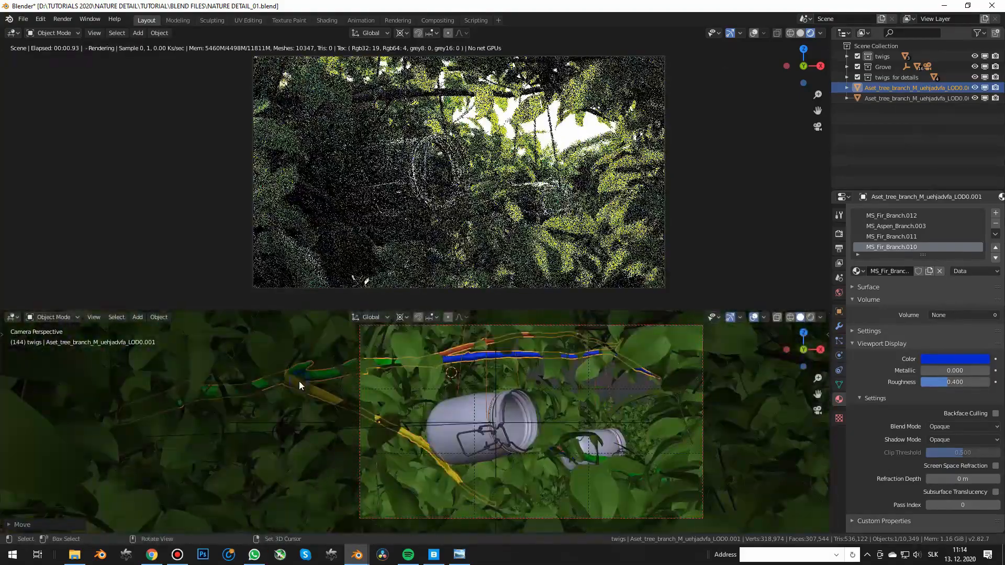
Scale the copied branch, tilt it diagonally and move it across the first hanging jar
{"action": "key", "text": "s"}
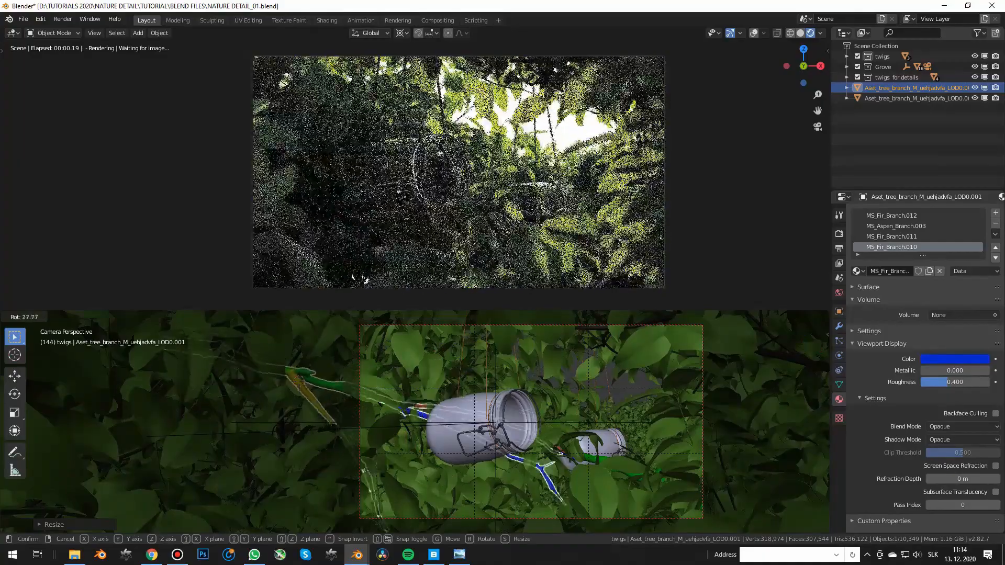
{"action": "key", "text": "Return"}
{"action": "key", "text": "g"}
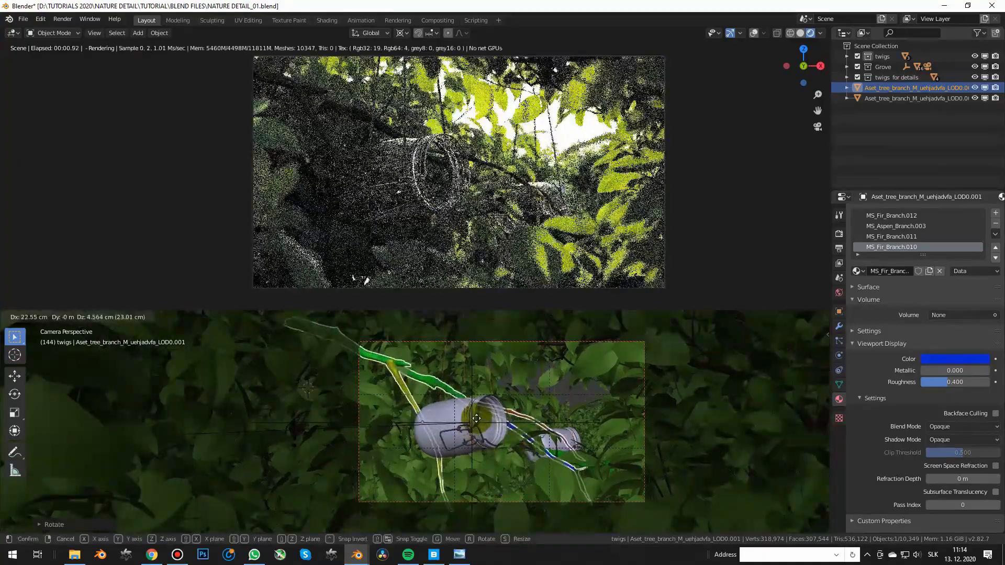
{"action": "left_click", "coordinate": [407, 391]}
Move the copied branch closer to the camera from above, and raise it in the camera view over the first jar
{"action": "key", "text": "KP_7"}
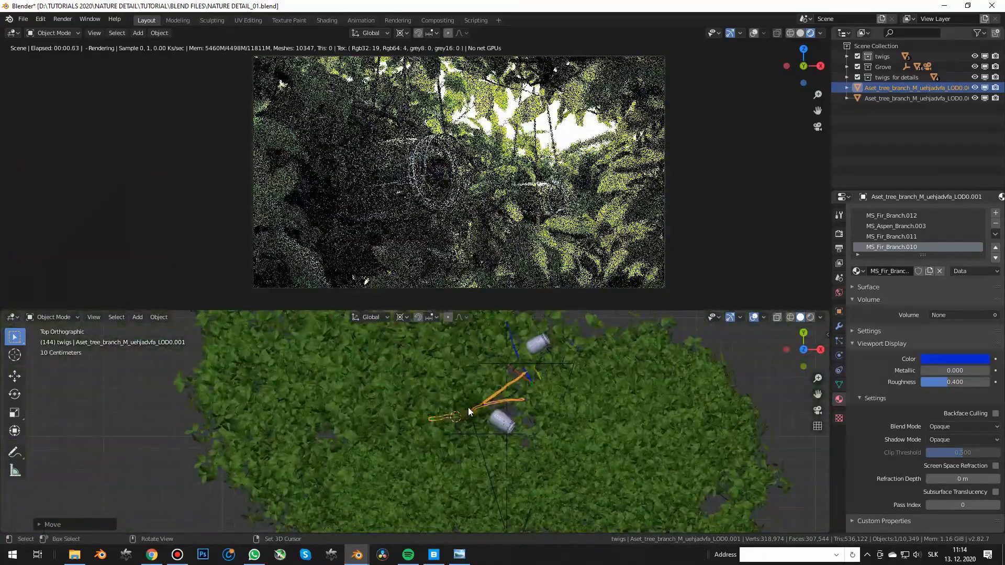
{"action": "key", "text": "g"}
{"action": "left_click", "coordinate": [497, 458]}
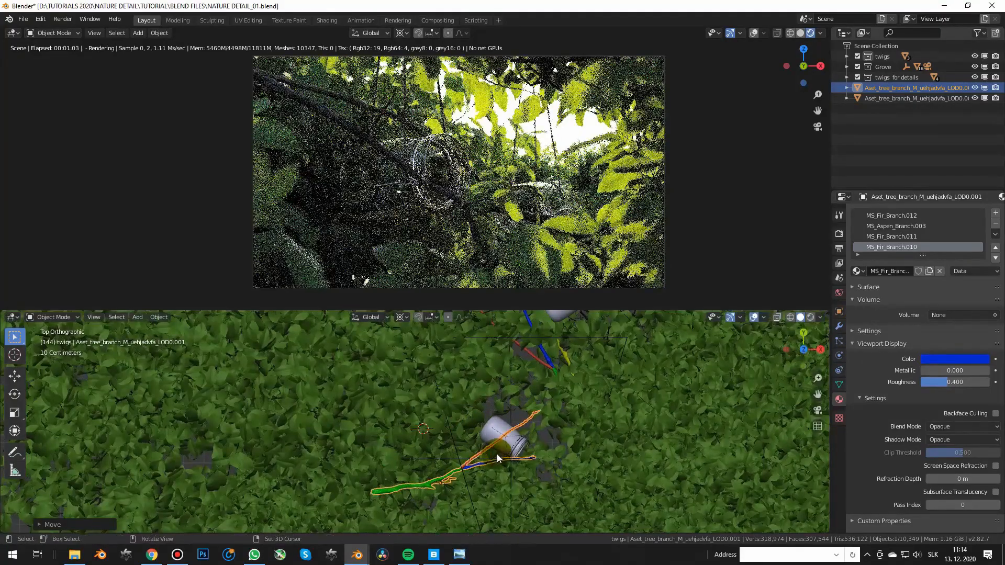
{"action": "key", "text": "KP_0"}
{"action": "key", "text": "g"}
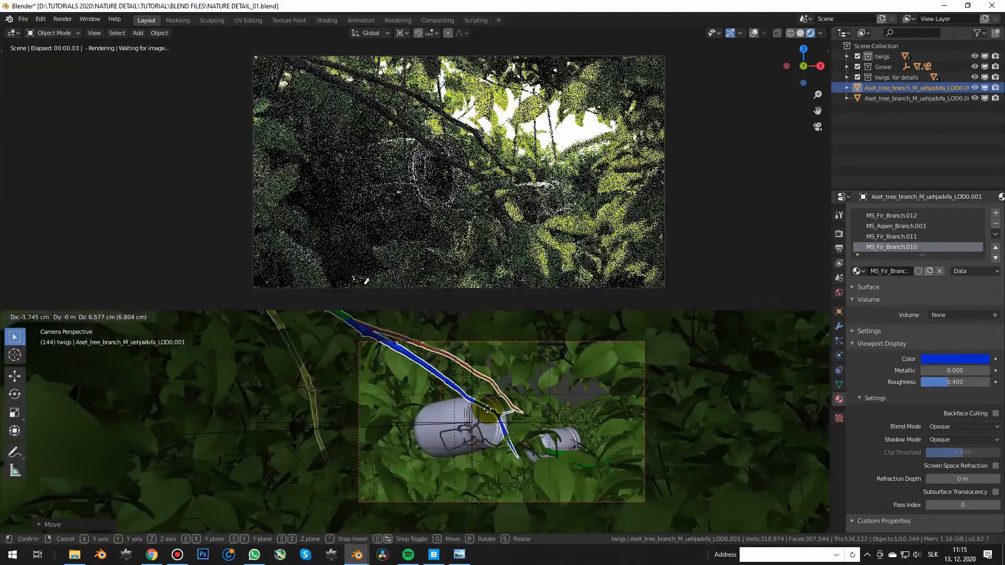
{"action": "left_click", "coordinate": [486, 409]}
Trackball-rotate the copied branch and turn it about the global Z axis so it spans above the first jar
{"action": "key", "text": "r"}
{"action": "key", "text": "r"}
{"action": "left_click", "coordinate": [523, 403]}
{"action": "key", "text": "r"}
{"action": "key", "text": "z"}
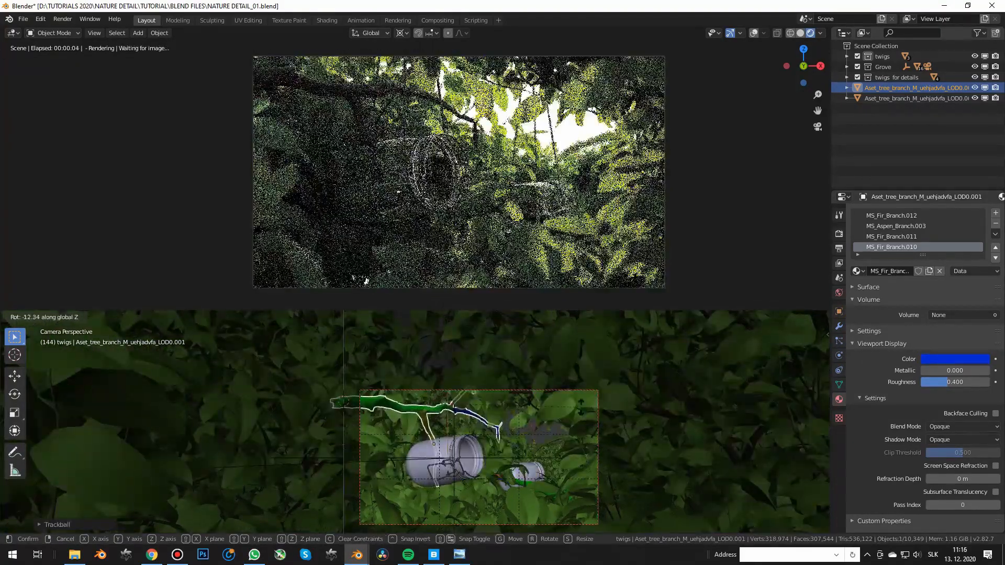
{"action": "left_click", "coordinate": [546, 397]}
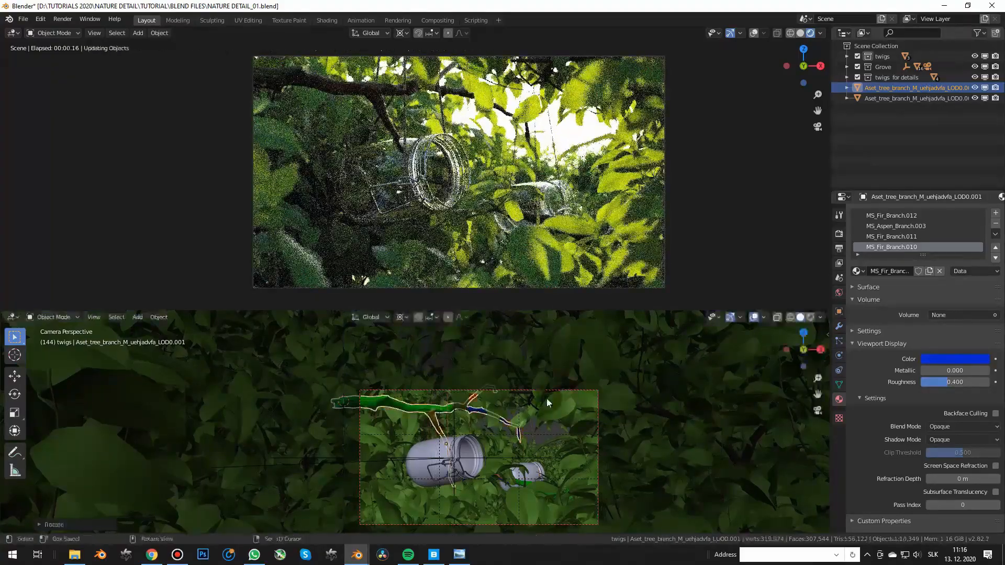
Undo the last two changes to the copied branch and rotate it again from above
{"action": "key", "text": "KP_7"}
{"action": "scroll", "coordinate": [484, 461], "scroll_direction": "down", "scroll_amount": 2}
{"action": "key", "text": "ctrl+z"}
{"action": "key", "text": "ctrl+z"}
{"action": "key", "text": "r"}
{"action": "left_click", "coordinate": [517, 472]}
{"action": "key", "text": "KP_0"}
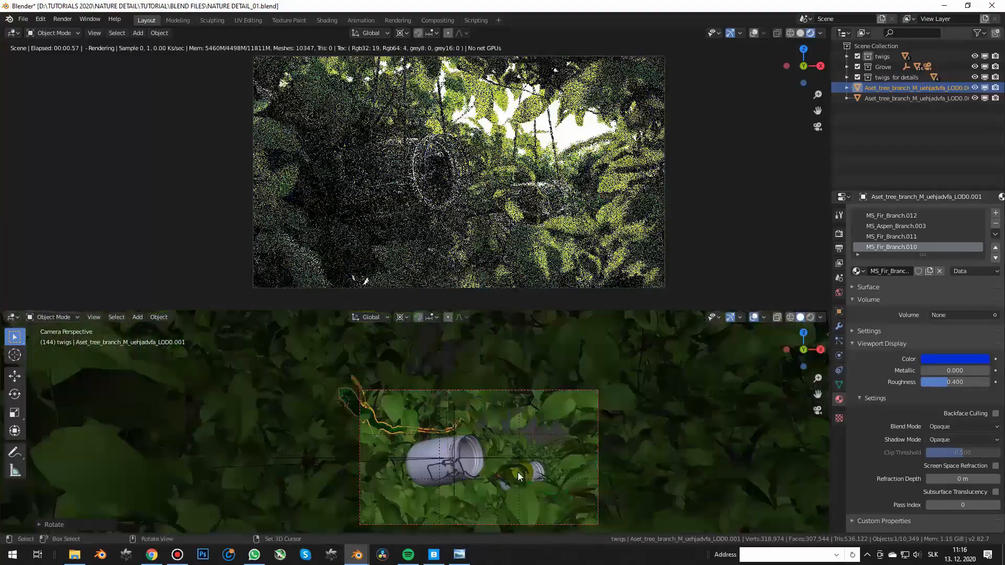
Move the copied branch into the upper left part of the camera frame, just above the first jar
{"action": "scroll", "coordinate": [418, 437], "scroll_direction": "up", "scroll_amount": 1}
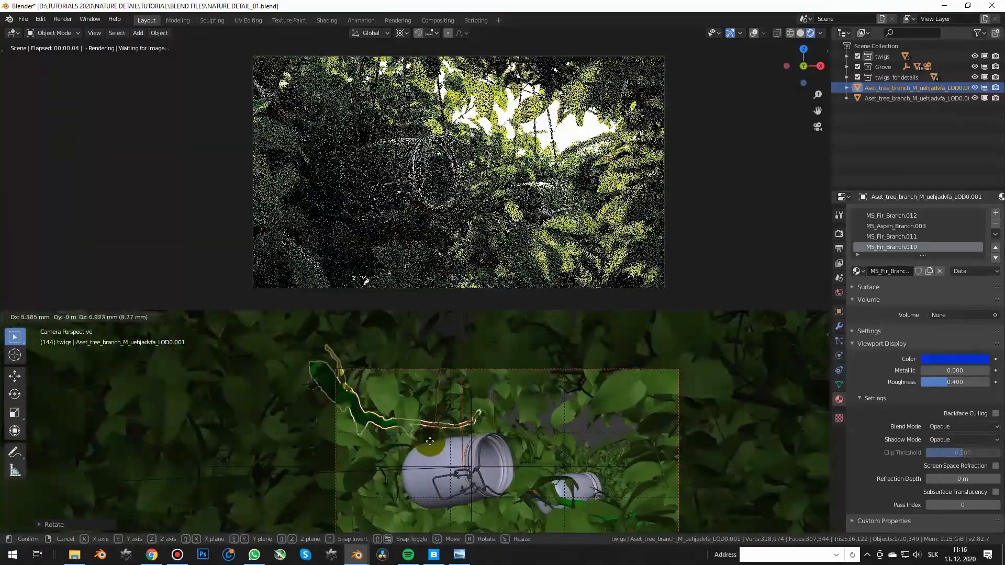
{"action": "scroll", "coordinate": [529, 444], "scroll_direction": "up", "scroll_amount": 1}
{"action": "left_click", "coordinate": [530, 444]}
{"action": "scroll", "coordinate": [529, 382], "scroll_direction": "up", "scroll_amount": 1}
{"action": "key", "text": "g"}
{"action": "right_click", "coordinate": [553, 413]}
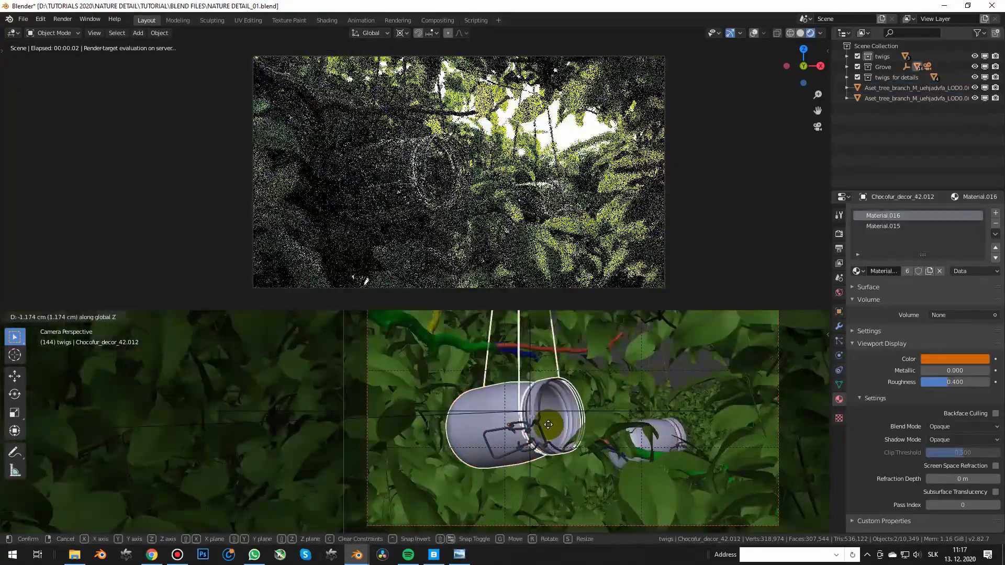
Lower the first hanging jar together with its strings and Empty about 1 cm along the Z axis
{"action": "left_click", "coordinate": [550, 418]}
{"action": "key", "text": "g"}
{"action": "key", "text": "z"}
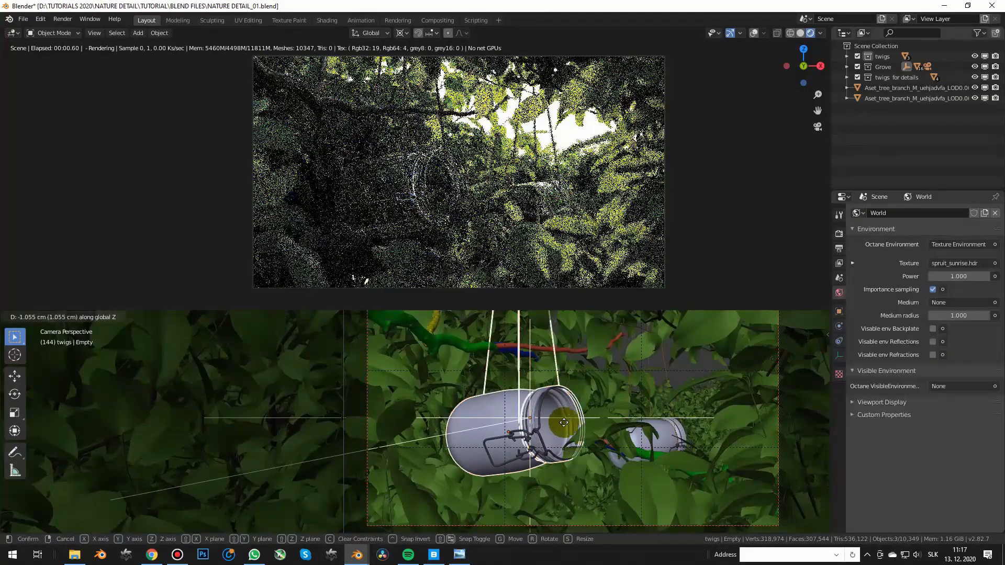
{"action": "left_click", "coordinate": [568, 413]}
Duplicate a bird cherry twig to cover the branch in the upper left part of the camera frame
{"action": "scroll", "coordinate": [393, 428], "scroll_direction": "down", "scroll_amount": 3}
{"action": "left_click", "coordinate": [394, 429]}
{"action": "scroll", "coordinate": [400, 409], "scroll_direction": "up", "scroll_amount": 2}
{"action": "left_click", "coordinate": [281, 358]}
{"action": "key", "text": "shift+d"}
{"action": "left_click", "coordinate": [281, 357]}
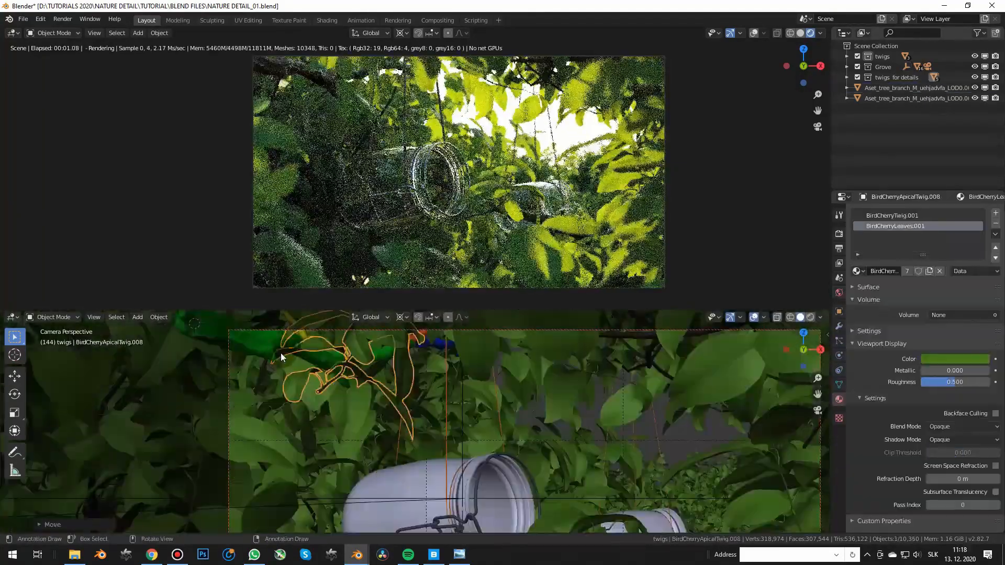
Snap BirdCherryApicalTwig.008 to the 3D cursor on the upper left branch, then trackball-rotate and scale it
{"action": "scroll", "coordinate": [281, 334], "scroll_direction": "down", "scroll_amount": 2}
{"action": "key", "text": "shift+s"}
{"action": "key", "text": "r"}
{"action": "key", "text": "r"}
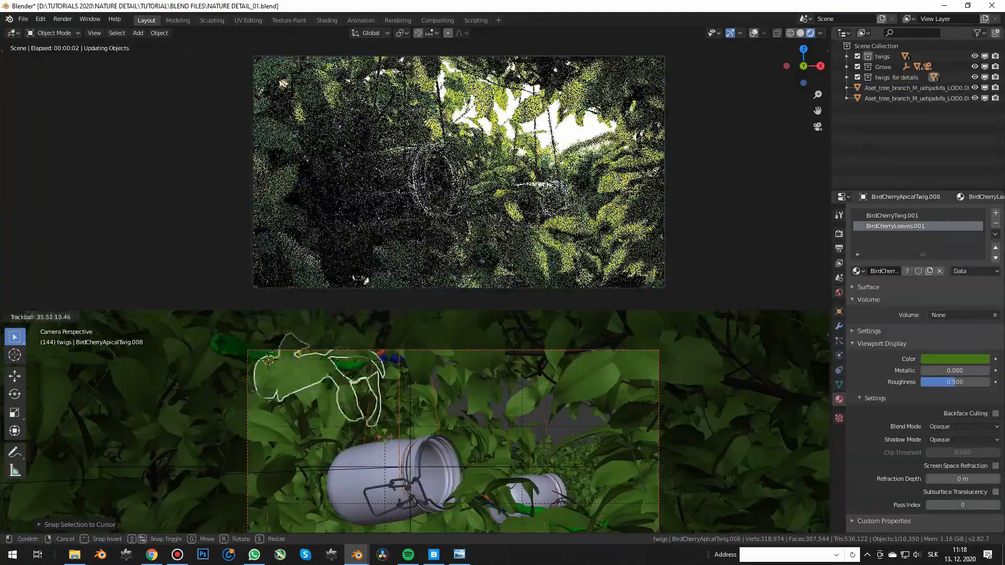
{"action": "key", "text": "s"}
{"action": "left_click", "coordinate": [382, 421]}
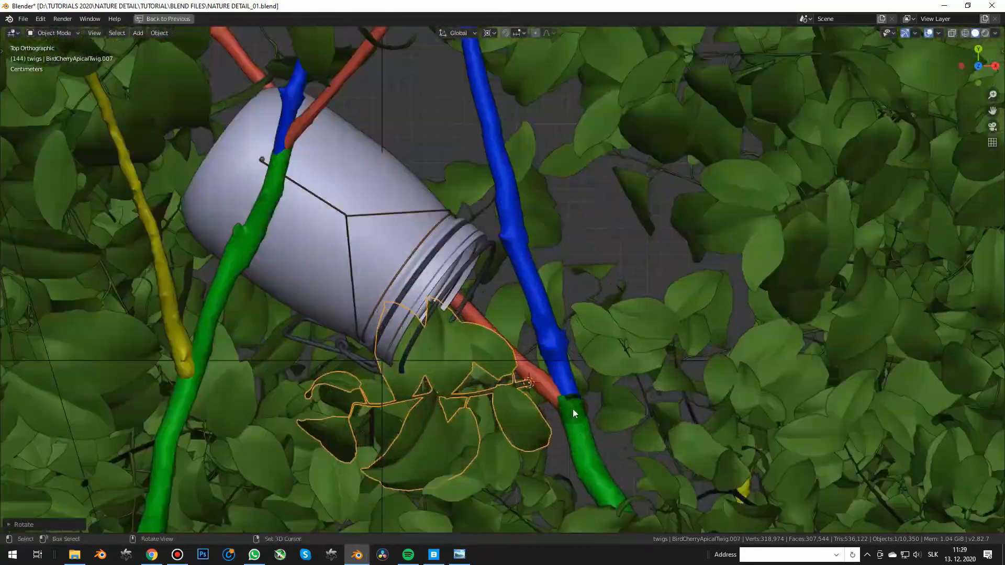
Snap BirdCherryApicalTwig.007 to the 3D cursor on the branch below the jars and rotate it from above
{"action": "right_click", "coordinate": [573, 409]}
{"action": "key", "text": "shift+s"}
{"action": "left_click", "coordinate": [557, 324]}
{"action": "key", "text": "r"}
{"action": "left_click", "coordinate": [623, 180]}
{"action": "key", "text": "KP_0"}
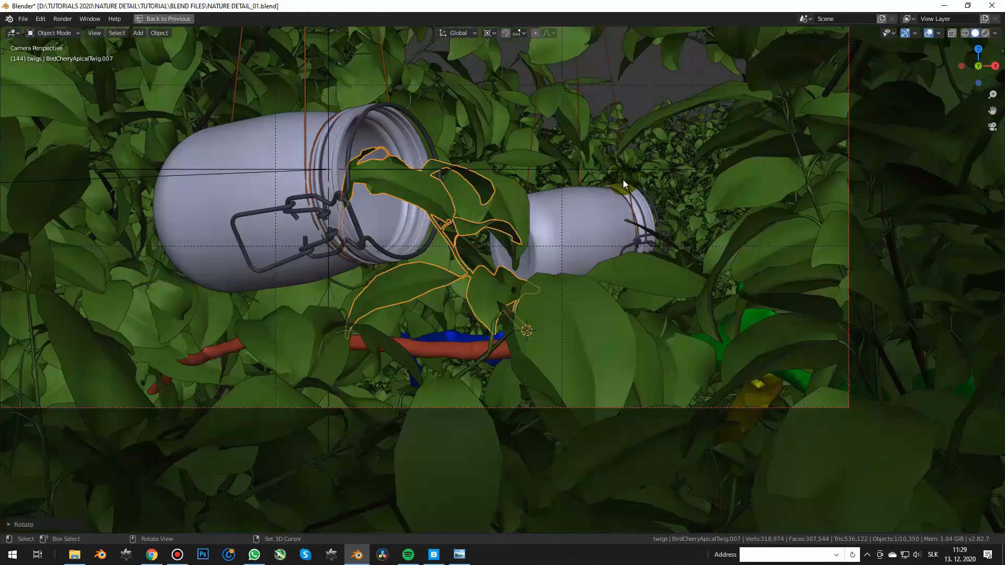
Reposition the 3D cursor on the lower branch, snap BirdCherryApicalTwig.007 to it again and scale the twig
{"action": "key", "text": "KP_0"}
{"action": "right_click", "coordinate": [585, 440]}
{"action": "key", "text": "shift+s"}
{"action": "left_click", "coordinate": [572, 301]}
{"action": "key", "text": "KP_0"}
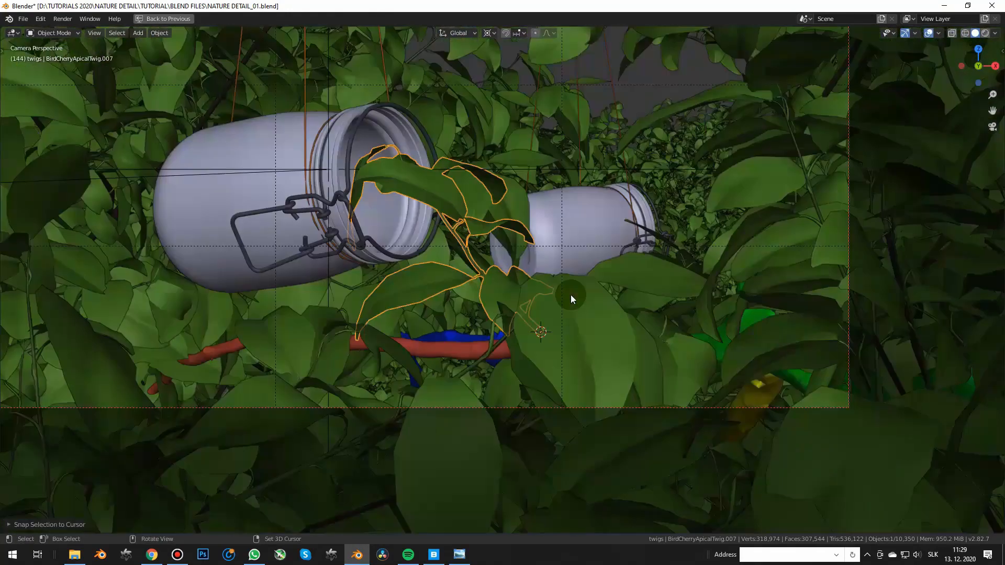
{"action": "key", "text": "s"}
{"action": "left_click", "coordinate": [493, 160]}
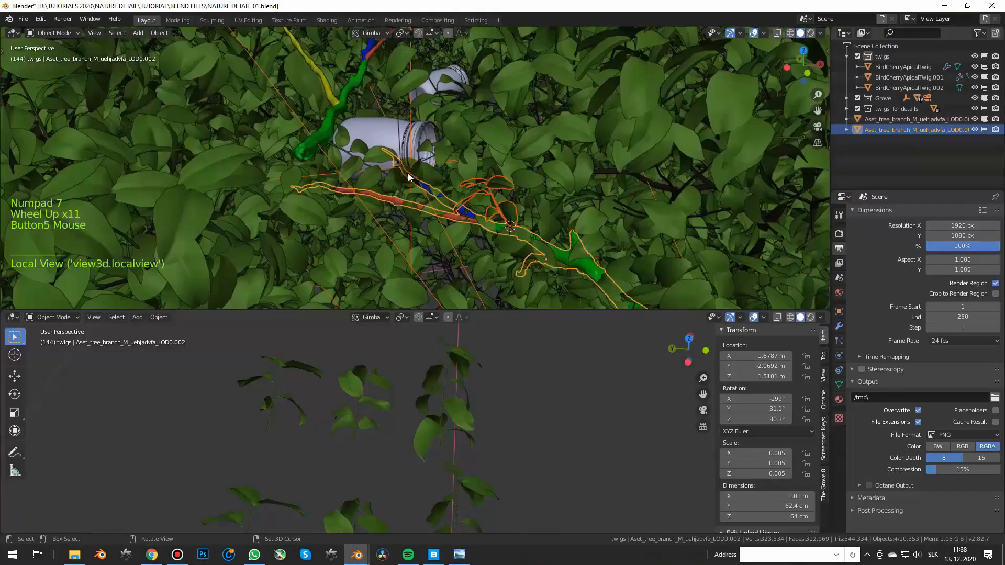
Isolate the lower tree branch and its bird cherry twig in local view, seen from above
{"action": "key", "text": "KP_0"}
{"action": "scroll", "coordinate": [463, 148], "scroll_direction": "up", "scroll_amount": 1}
{"action": "left_click", "coordinate": [505, 186], "text": "shift"}
{"action": "key", "text": "KP_Divide"}
{"action": "key", "text": "KP_7"}
{"action": "left_click", "coordinate": [436, 161]}
{"action": "scroll", "coordinate": [435, 161], "scroll_direction": "up", "scroll_amount": 14}
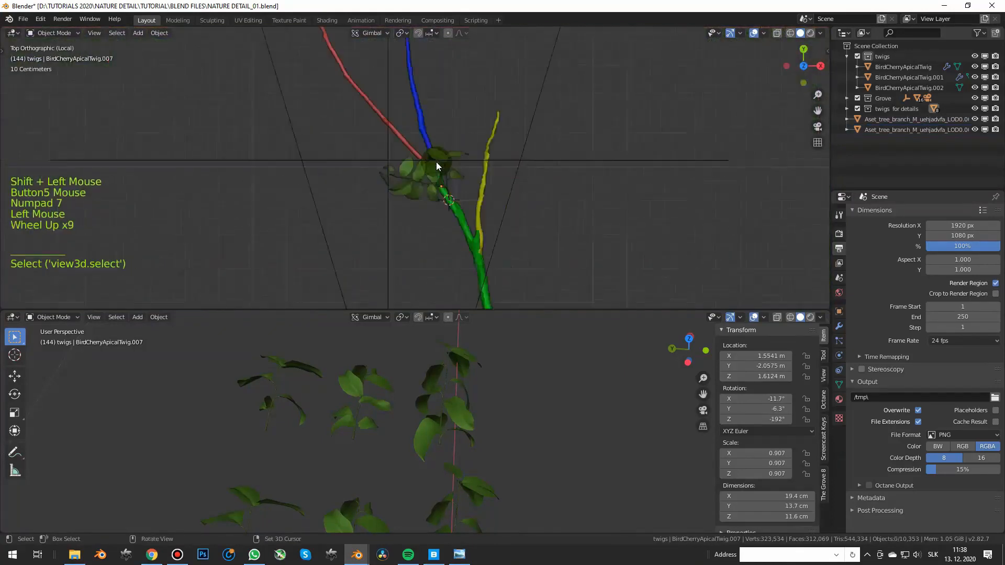
Rotate the selected piece in the isolated branch view and maximize the viewport
{"action": "left_click", "coordinate": [469, 114]}
{"action": "scroll", "coordinate": [469, 114], "scroll_direction": "up", "scroll_amount": 2}
{"action": "key", "text": "r"}
{"action": "middle_click_drag", "start_coordinate": [450, 131], "coordinate": [423, 177]}
{"action": "key", "text": "ctrl+alt+space"}
Duplicate a bird cherry twig at the upper edge of the camera frame and trackball-rotate the copy
{"action": "key", "text": "KP_0"}
{"action": "key", "text": "shift+d"}
{"action": "key", "text": "r"}
{"action": "key", "text": "r"}
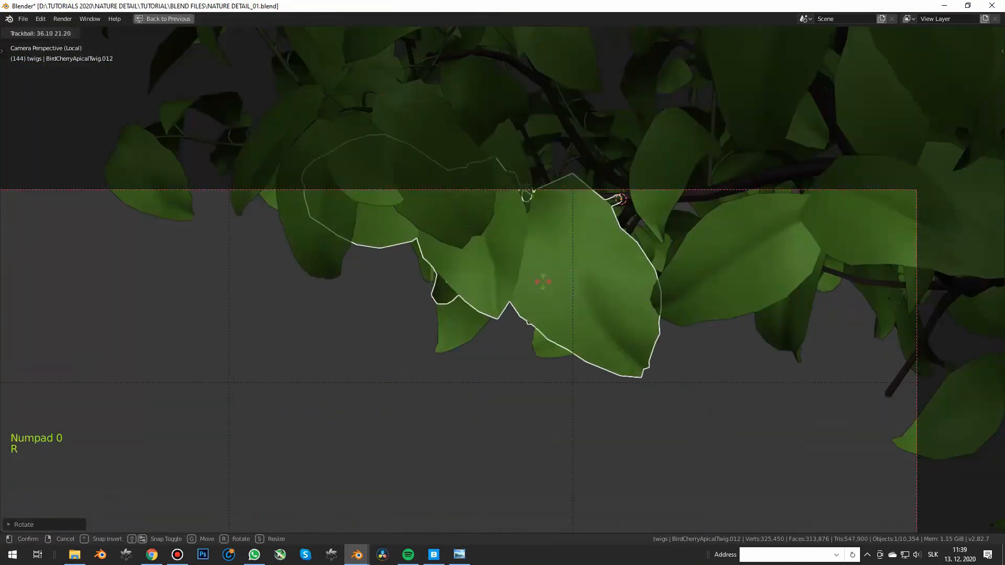
{"action": "left_click", "coordinate": [562, 306]}
Choose another transform pivot point, then scale and rotate BirdCherryApicalTwig.012 along the frame's upper edge
{"action": "key", "text": "period"}
{"action": "left_click", "coordinate": [656, 306]}
{"action": "key", "text": "s"}
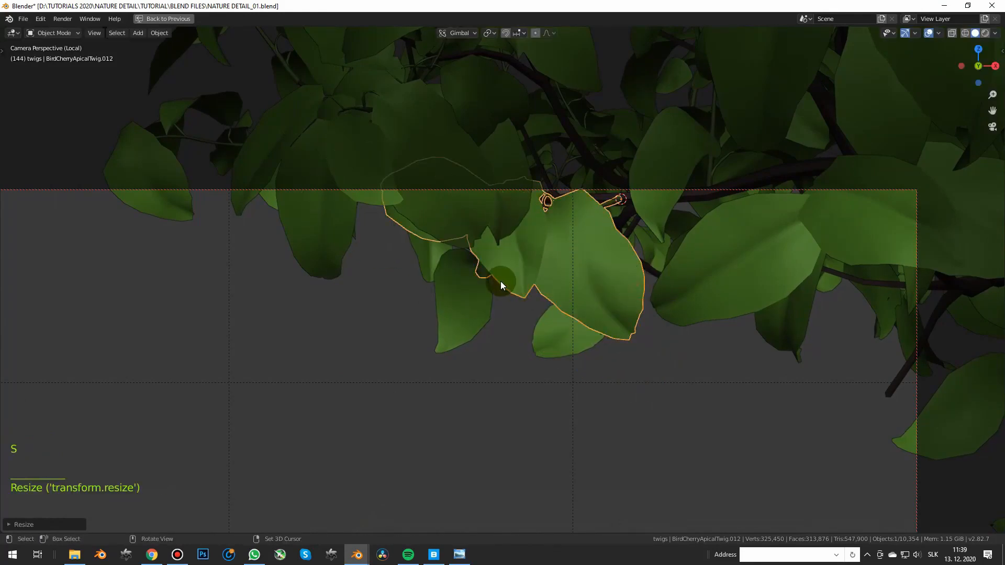
{"action": "key", "text": "r"}
{"action": "left_click", "coordinate": [543, 277]}
{"action": "key", "text": "r"}
{"action": "key", "text": "r"}
{"action": "left_click", "coordinate": [718, 300]}
Leave local view and rescale BirdCherryApicalTwig.012 to fit the surrounding leaves above the second jar
{"action": "key", "text": "KP_Divide"}
{"action": "scroll", "coordinate": [661, 248], "scroll_direction": "down", "scroll_amount": 8}
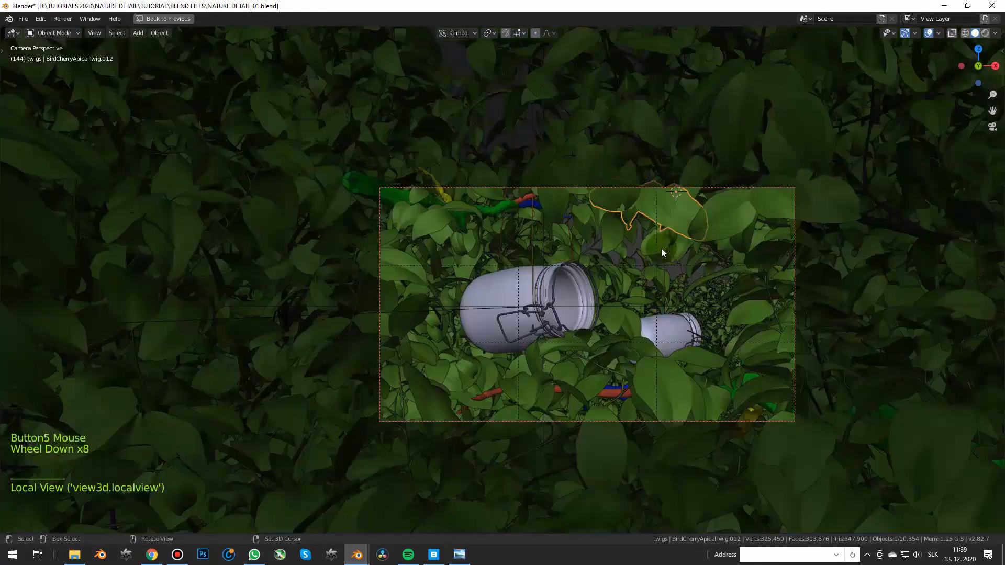
{"action": "scroll", "coordinate": [661, 250], "scroll_direction": "up", "scroll_amount": 2}
{"action": "key", "text": "s"}
{"action": "scroll", "coordinate": [579, 441], "scroll_direction": "down", "scroll_amount": 1}
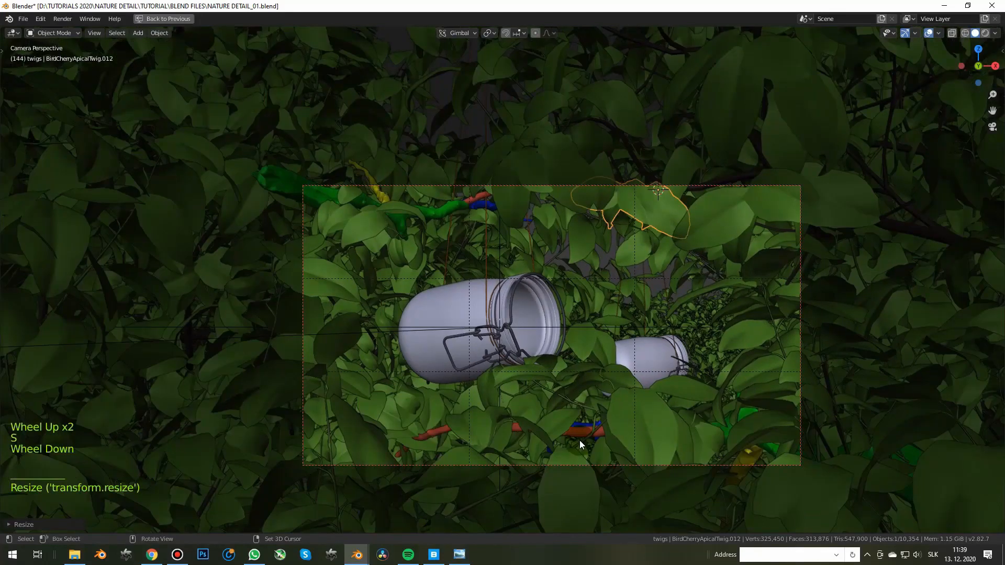
Position BirdCherryApicalTwig.013 over the lower edge of the camera frame, below the first jar
{"action": "scroll", "coordinate": [554, 335], "scroll_direction": "up", "scroll_amount": 1}
{"action": "left_click", "coordinate": [549, 307]}
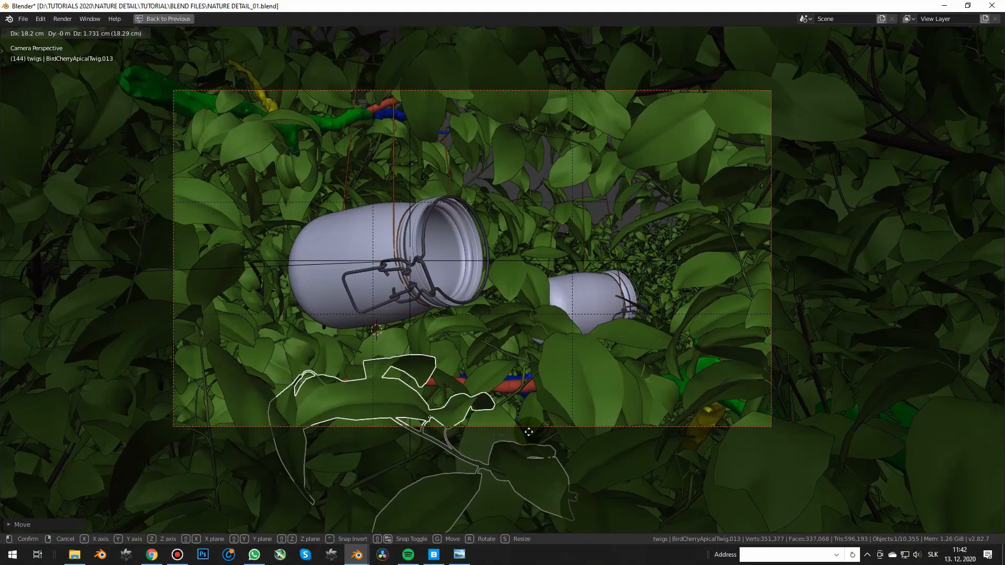
{"action": "left_click", "coordinate": [498, 432]}
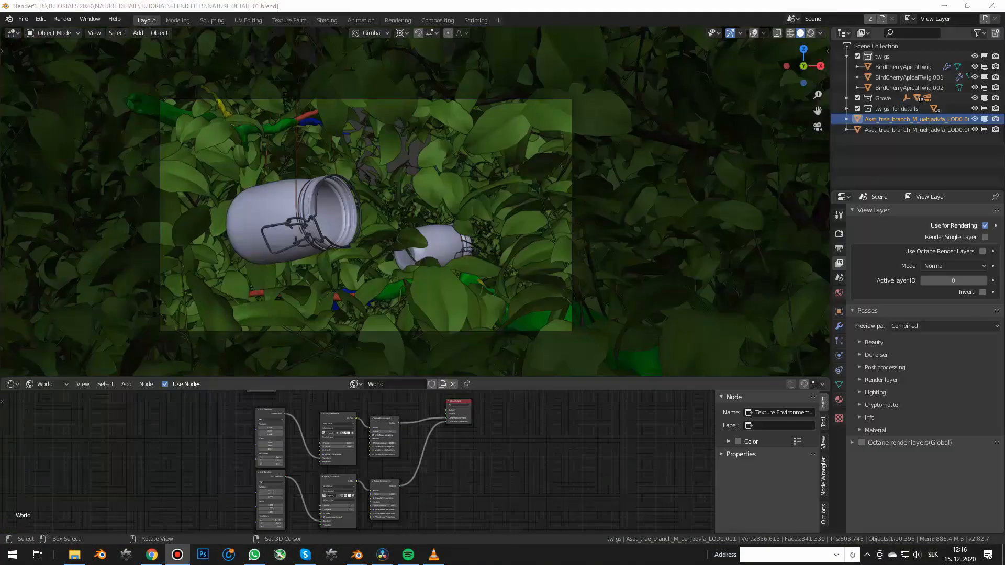
Enable the Beauty denoiser pass and the Post processing pass for the view layer
{"action": "left_click", "coordinate": [869, 253]}
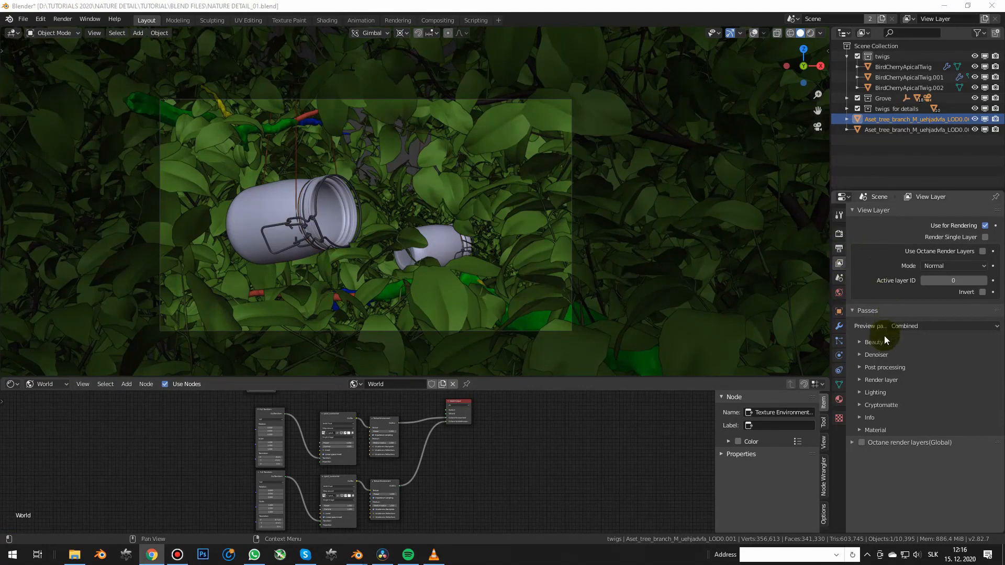
{"action": "left_click", "coordinate": [876, 355]}
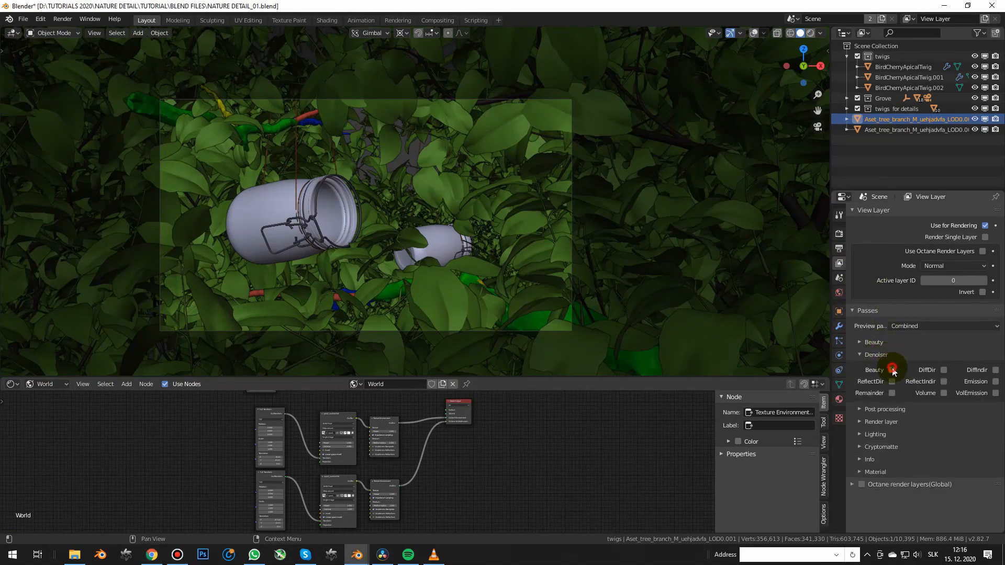
{"action": "left_click", "coordinate": [879, 411]}
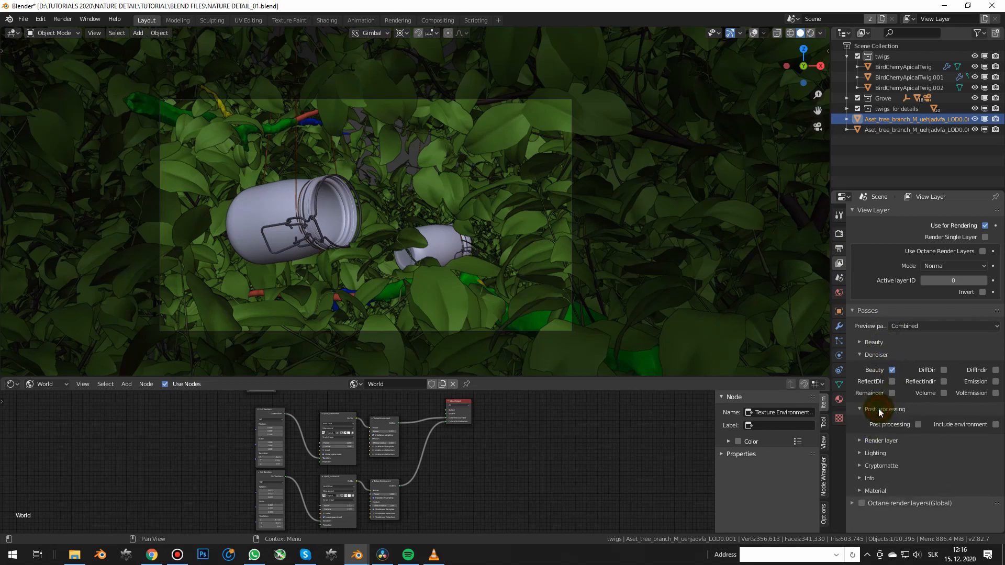
{"action": "left_click", "coordinate": [918, 424]}
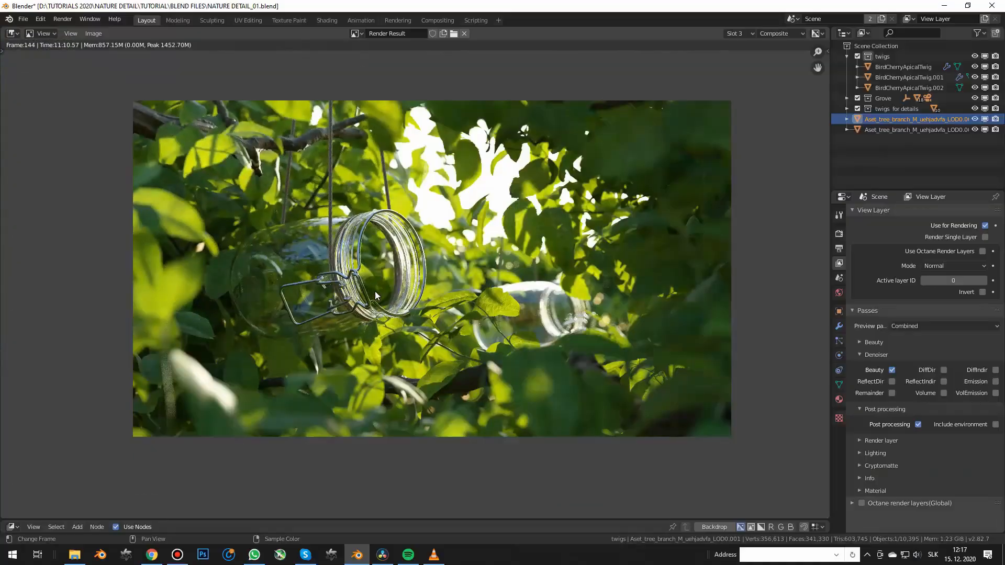
Connect the OctDenoiserBeauty output of Render Layers to the Composite node's Image input and move the Composite node farther away
{"action": "scroll", "coordinate": [374, 284], "scroll_direction": "down", "scroll_amount": 2}
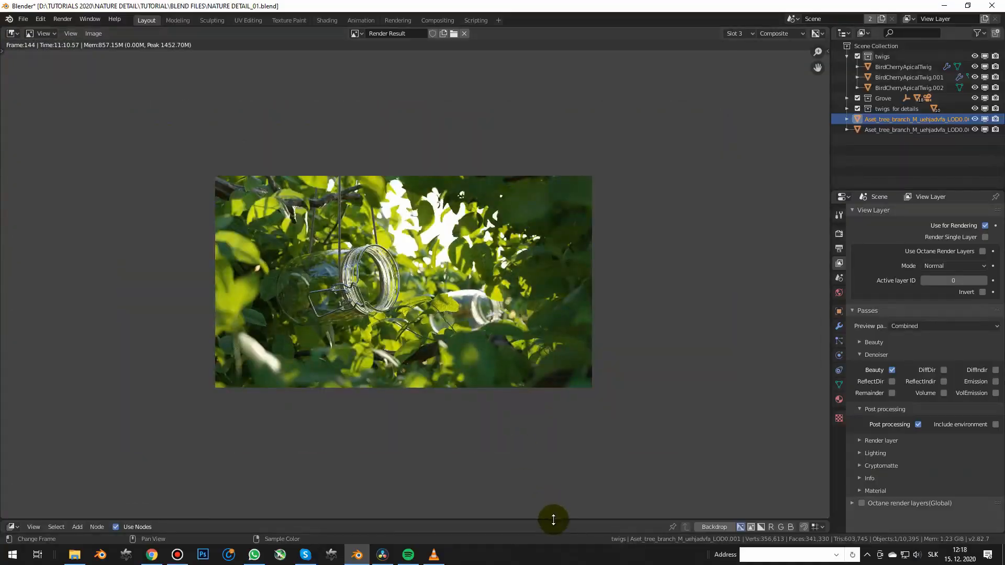
{"action": "left_click_drag", "start_coordinate": [549, 520], "coordinate": [540, 245]}
{"action": "scroll", "coordinate": [411, 363], "scroll_direction": "down", "scroll_amount": 1}
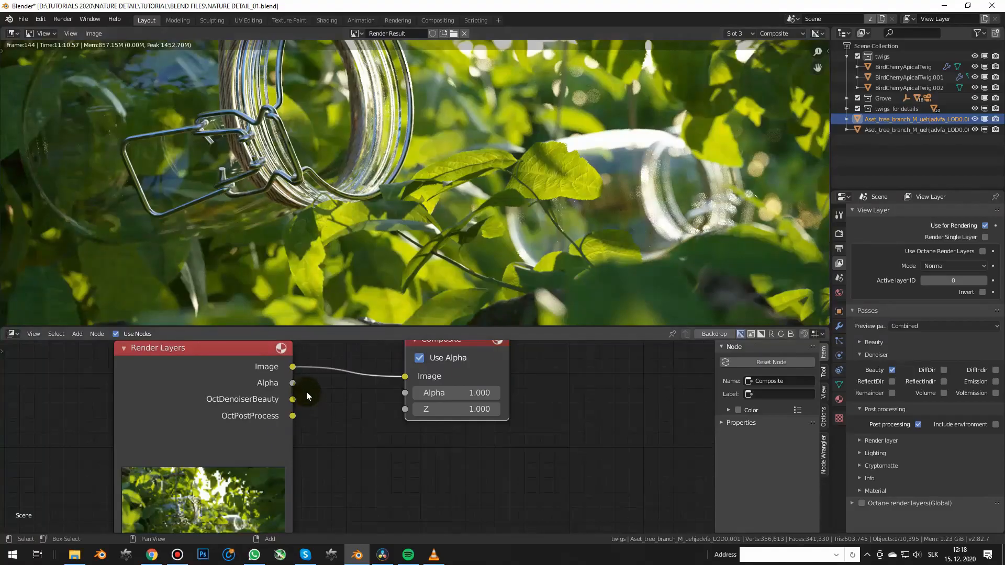
{"action": "left_click_drag", "start_coordinate": [292, 399], "coordinate": [405, 376]}
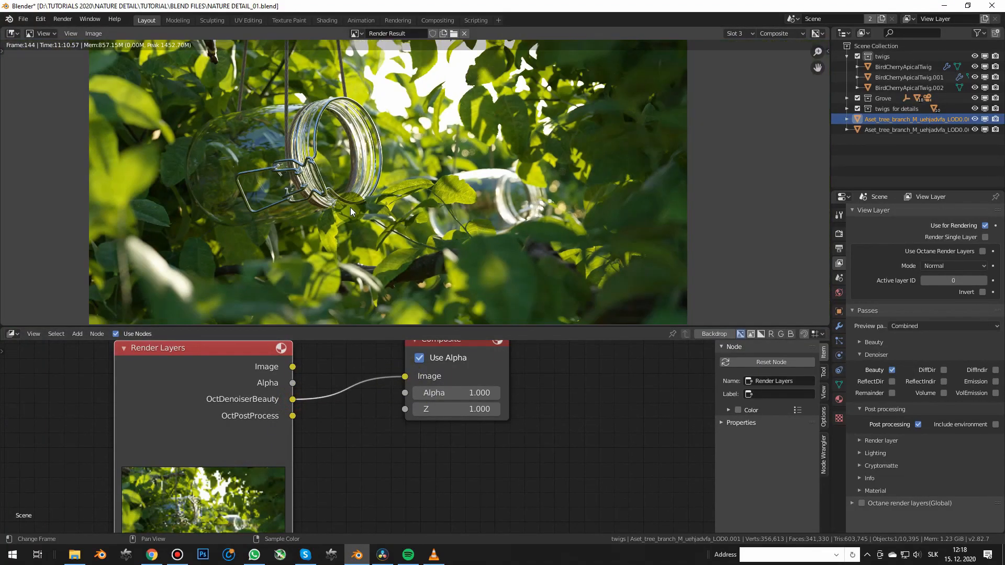
{"action": "scroll", "coordinate": [350, 207], "scroll_direction": "down", "scroll_amount": 1}
{"action": "left_click_drag", "start_coordinate": [443, 343], "coordinate": [514, 385]}
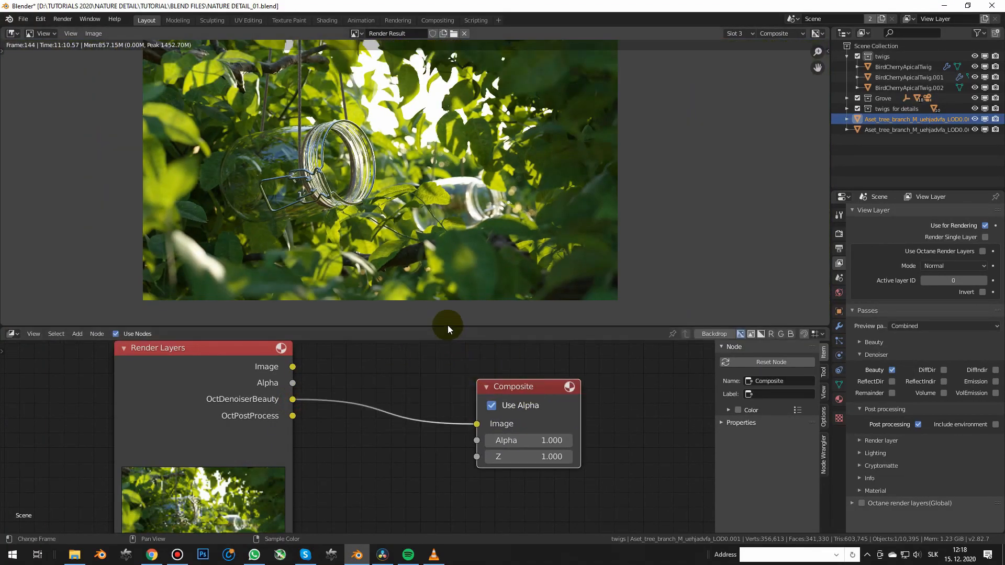
Insert a Mix node between Render Layers and Composite and set its blending mode to Screen
{"action": "left_click_drag", "start_coordinate": [447, 328], "coordinate": [448, 230]}
{"action": "scroll", "coordinate": [381, 330], "scroll_direction": "down", "scroll_amount": 2}
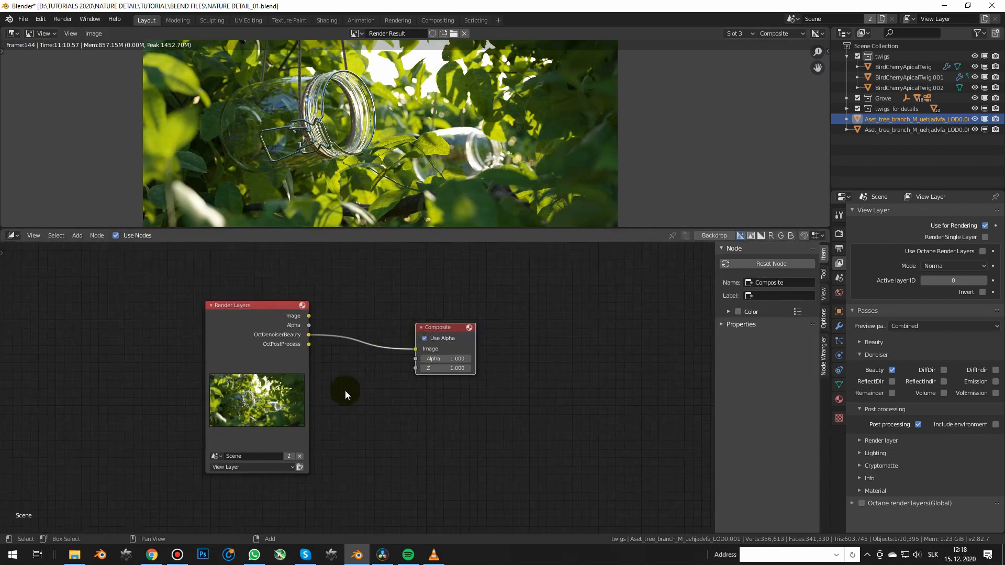
{"action": "key", "text": "shift+a"}
{"action": "mouse_move", "coordinate": [343, 415]}
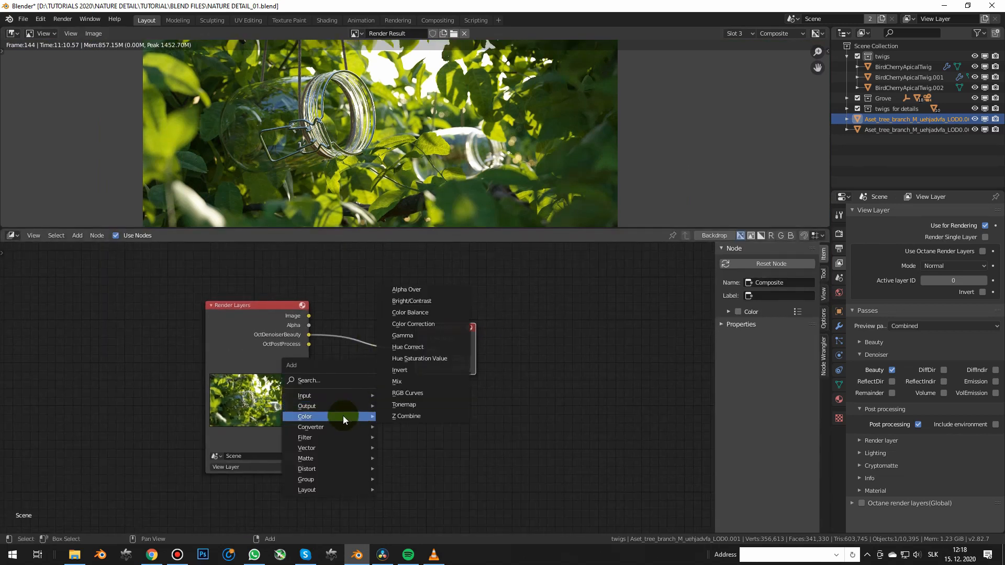
{"action": "left_click", "coordinate": [404, 381]}
{"action": "left_click", "coordinate": [348, 301]}
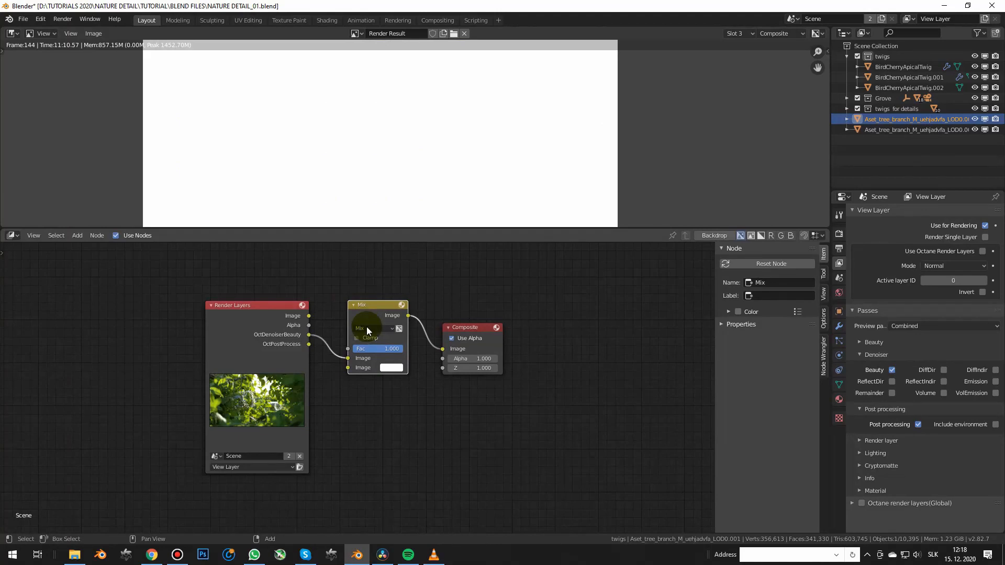
{"action": "scroll", "coordinate": [366, 327], "scroll_direction": "up", "scroll_amount": 2}
{"action": "left_click", "coordinate": [367, 327]}
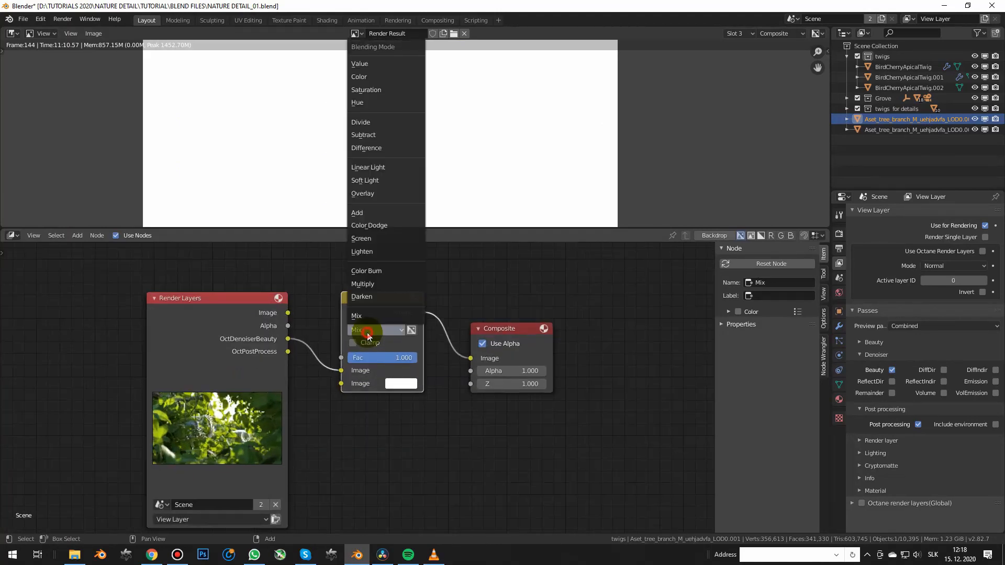
{"action": "left_click", "coordinate": [368, 238]}
Connect the OctPostProcess output to the Screen node's second Image input and set the node's Fac to about 0.658
{"action": "left_click_drag", "start_coordinate": [254, 297], "coordinate": [166, 316]}
{"action": "left_click_drag", "start_coordinate": [199, 371], "coordinate": [341, 383]}
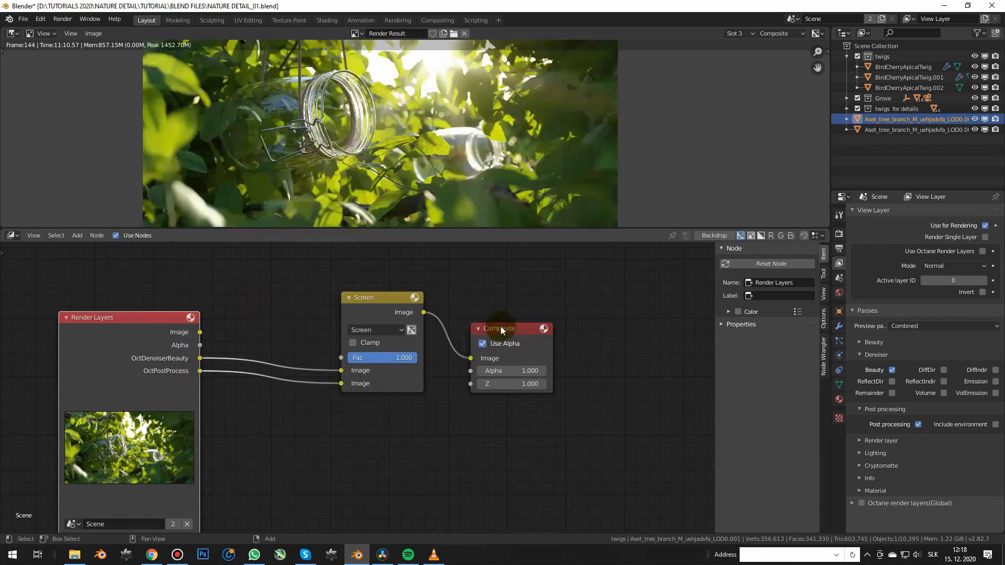
{"action": "left_click", "coordinate": [500, 328]}
{"action": "left_click_drag", "start_coordinate": [471, 231], "coordinate": [471, 332]}
{"action": "left_click_drag", "start_coordinate": [367, 425], "coordinate": [388, 425]}
{"action": "key", "text": "Home"}
Insert a Color Correction node between the Screen node and the Composite node
{"action": "key", "text": "shift+a"}
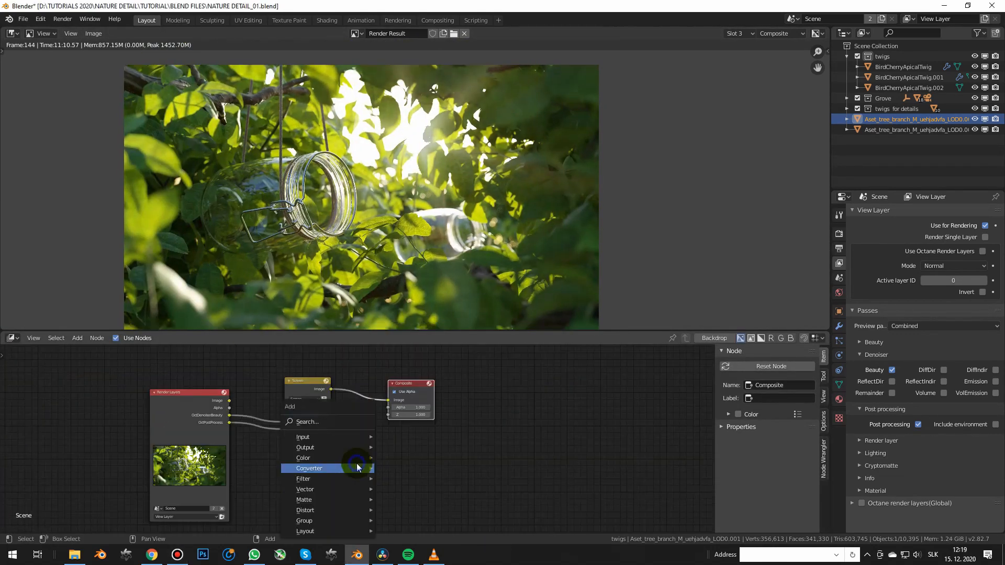
{"action": "mouse_move", "coordinate": [322, 466]}
{"action": "left_click", "coordinate": [425, 365]}
{"action": "left_click", "coordinate": [346, 359]}
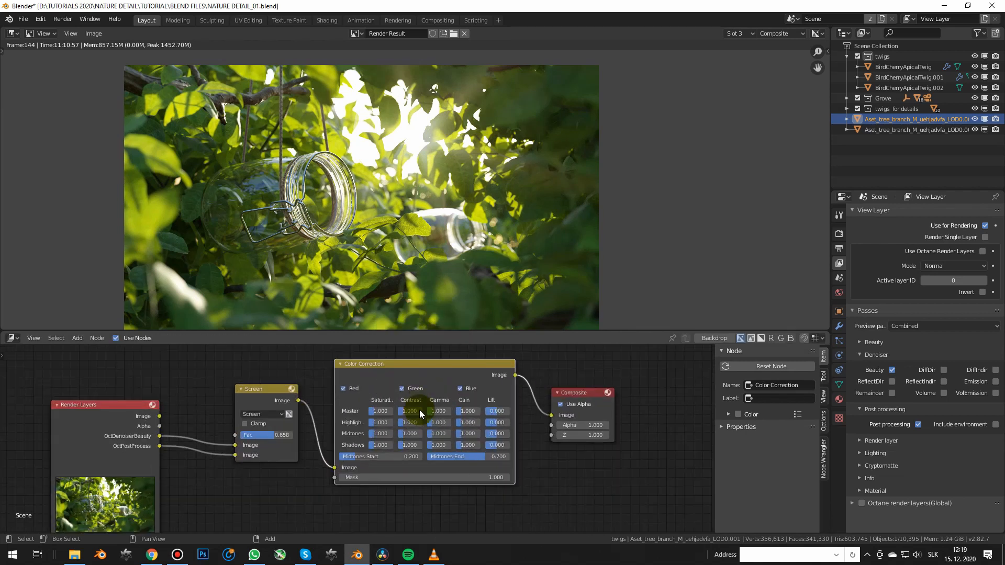
Set the Color Correction node's Shadows Gamma to 0.9 and its Master Gain to 0.95
{"action": "scroll", "coordinate": [418, 404], "scroll_direction": "up", "scroll_amount": 3}
{"action": "scroll", "coordinate": [437, 472], "scroll_direction": "up", "scroll_amount": 1}
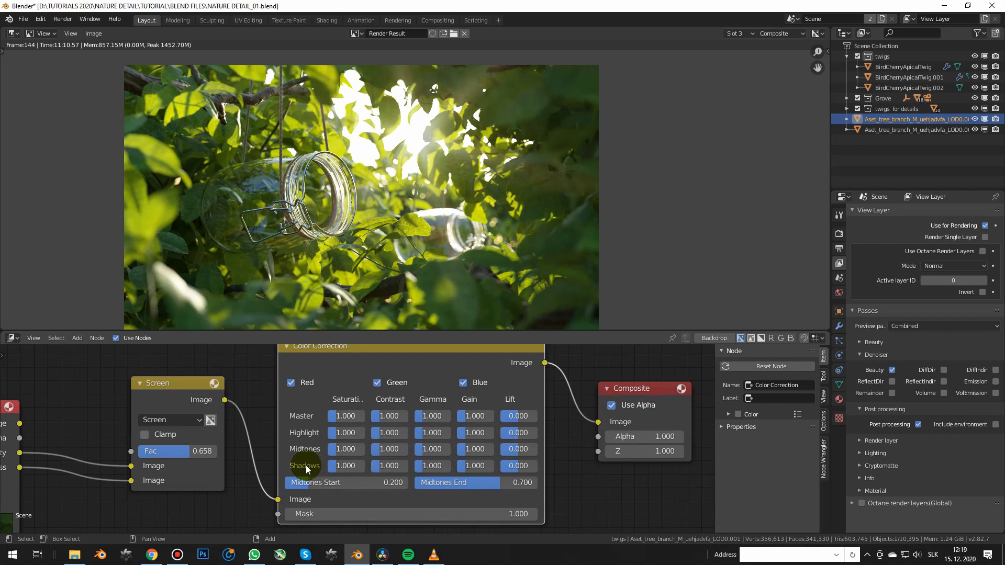
{"action": "left_click_drag", "start_coordinate": [432, 466], "coordinate": [433, 449]}
{"action": "scroll", "coordinate": [388, 184], "scroll_direction": "up", "scroll_amount": 1}
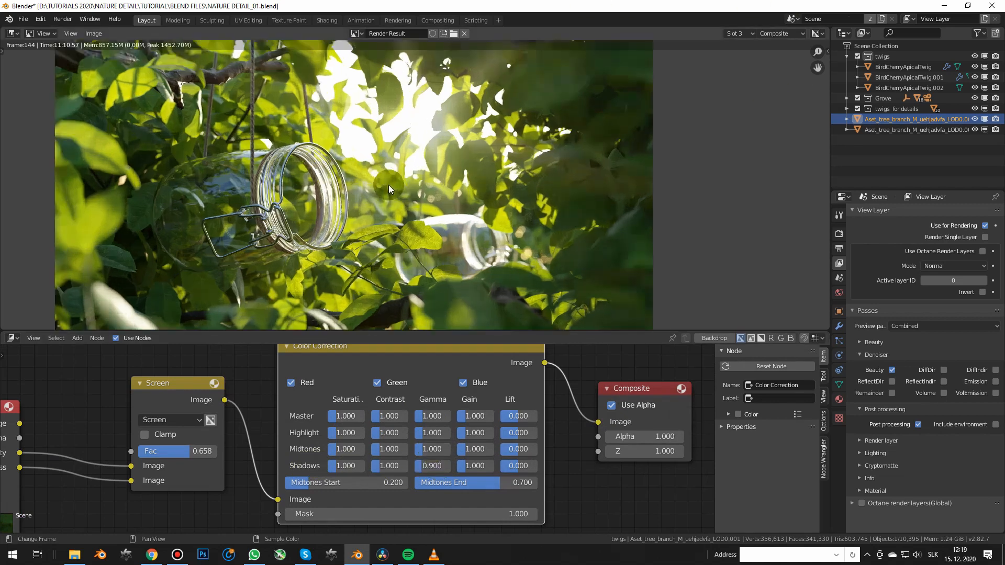
{"action": "scroll", "coordinate": [388, 184], "scroll_direction": "down", "scroll_amount": 1}
{"action": "middle_click_drag", "start_coordinate": [539, 432], "coordinate": [518, 439]}
{"action": "left_click_drag", "start_coordinate": [454, 439], "coordinate": [470, 433]}
{"action": "scroll", "coordinate": [360, 184], "scroll_direction": "up", "scroll_amount": 1}
{"action": "scroll", "coordinate": [360, 184], "scroll_direction": "down", "scroll_amount": 1}
{"action": "left_click", "coordinate": [454, 417]}
{"action": "type", "text": "0.95"}
{"action": "key", "text": "Return"}
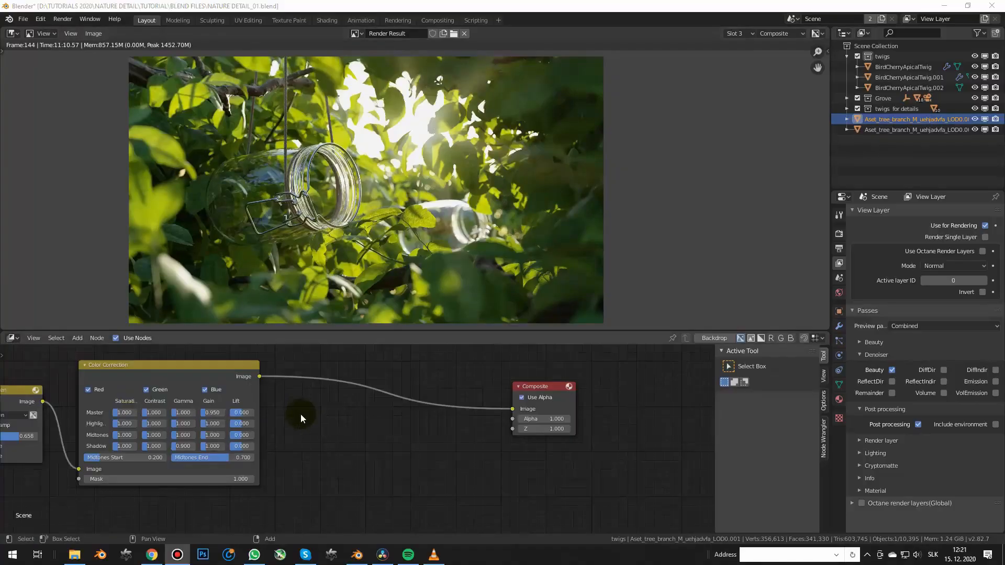
Insert a second Color Correction node before Composite and disable its Green and Red channels so only Blue is affected
{"action": "key", "text": "shift+a"}
{"action": "mouse_move", "coordinate": [361, 458]}
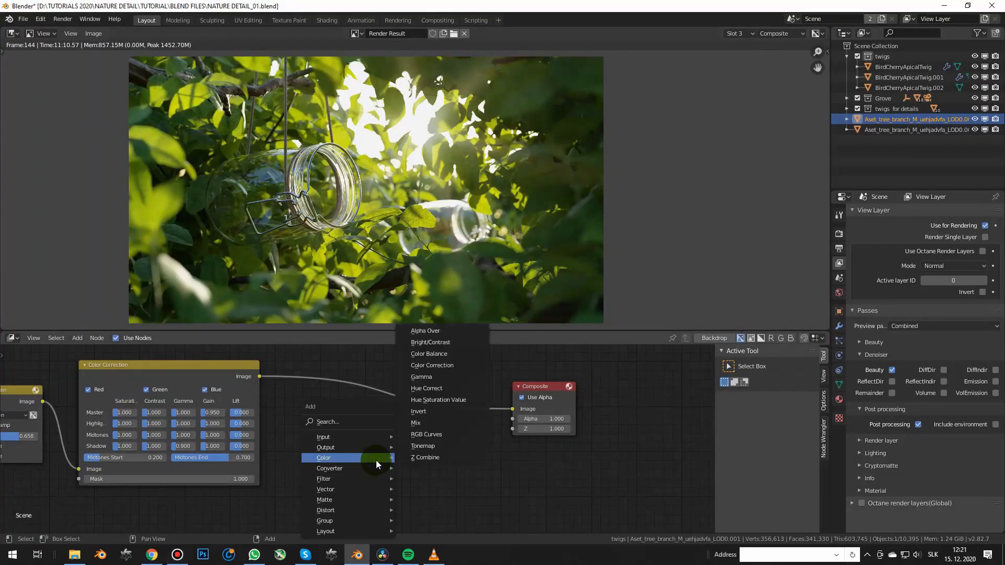
{"action": "left_click", "coordinate": [434, 366]}
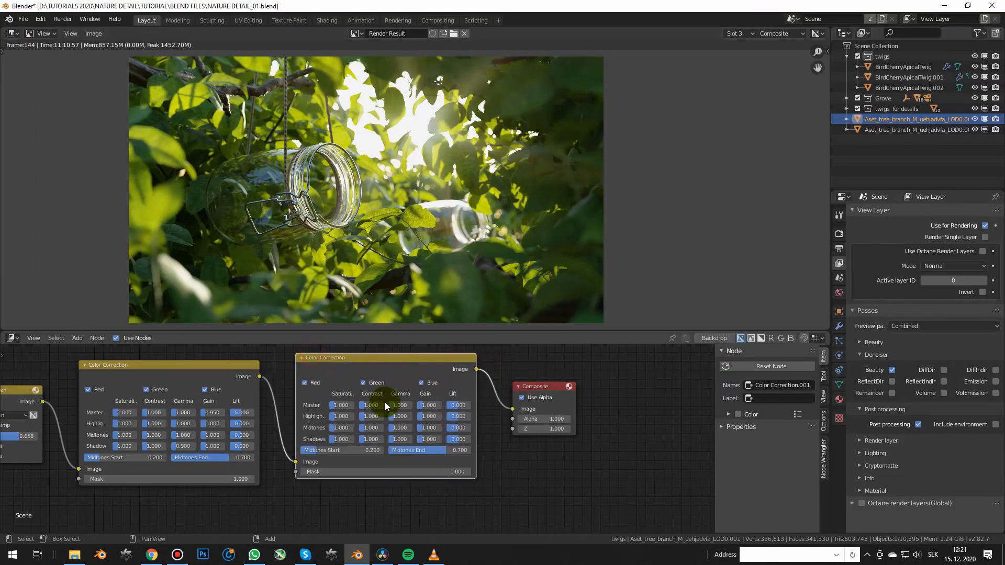
{"action": "left_click", "coordinate": [387, 397]}
{"action": "left_click", "coordinate": [358, 380]}
{"action": "left_click", "coordinate": [299, 381]}
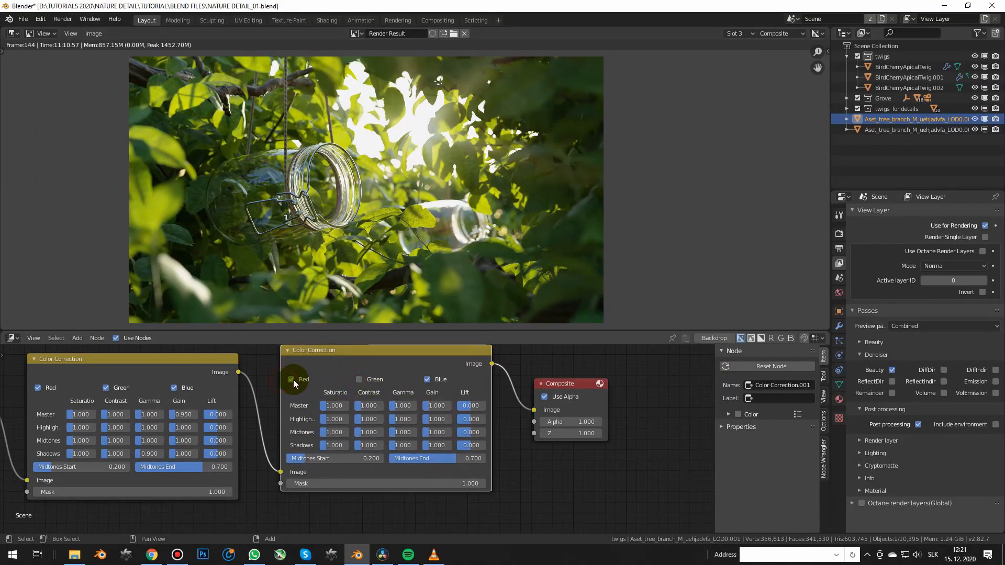
Set the blue-channel Color Correction node's Master Gain to 1.1, Gamma to 1.2 and Saturation to 1.1
{"action": "scroll", "coordinate": [397, 408], "scroll_direction": "up", "scroll_amount": 3}
{"action": "left_click", "coordinate": [455, 422]}
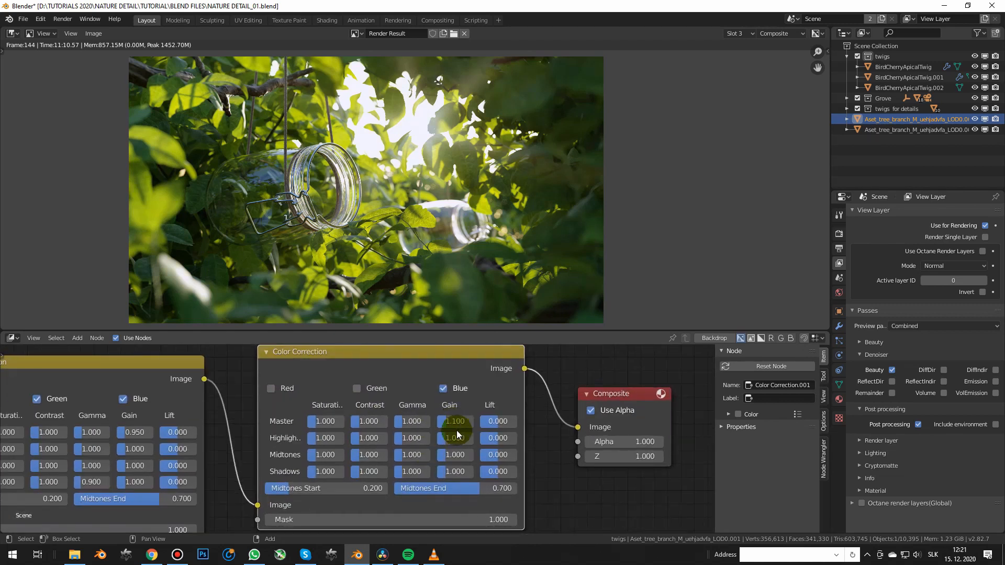
{"action": "left_click", "coordinate": [413, 422]}
{"action": "type", "text": "1.2"}
{"action": "key", "text": "Return"}
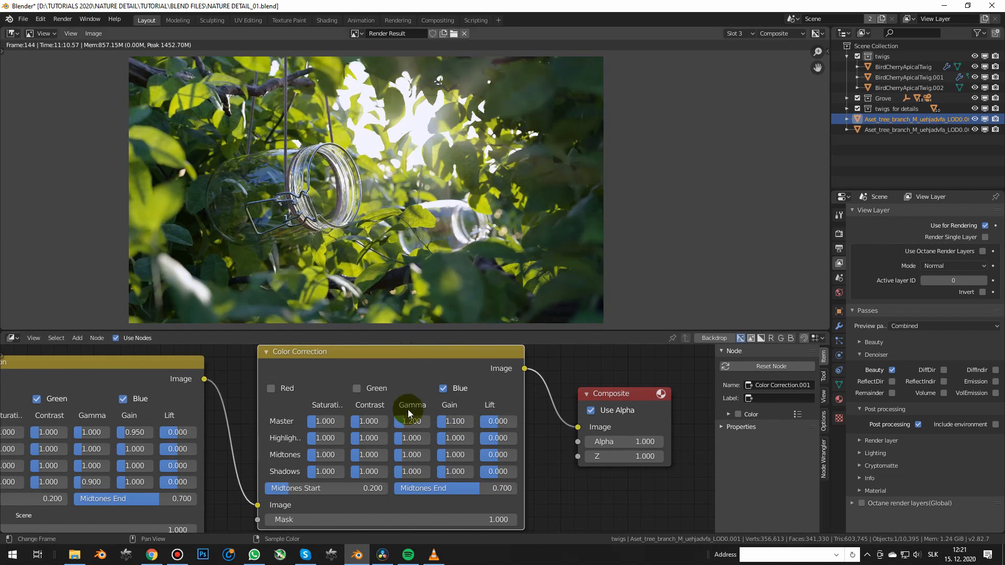
{"action": "middle_click_drag", "start_coordinate": [403, 392], "coordinate": [436, 400]}
{"action": "scroll", "coordinate": [364, 437], "scroll_direction": "up", "scroll_amount": 1}
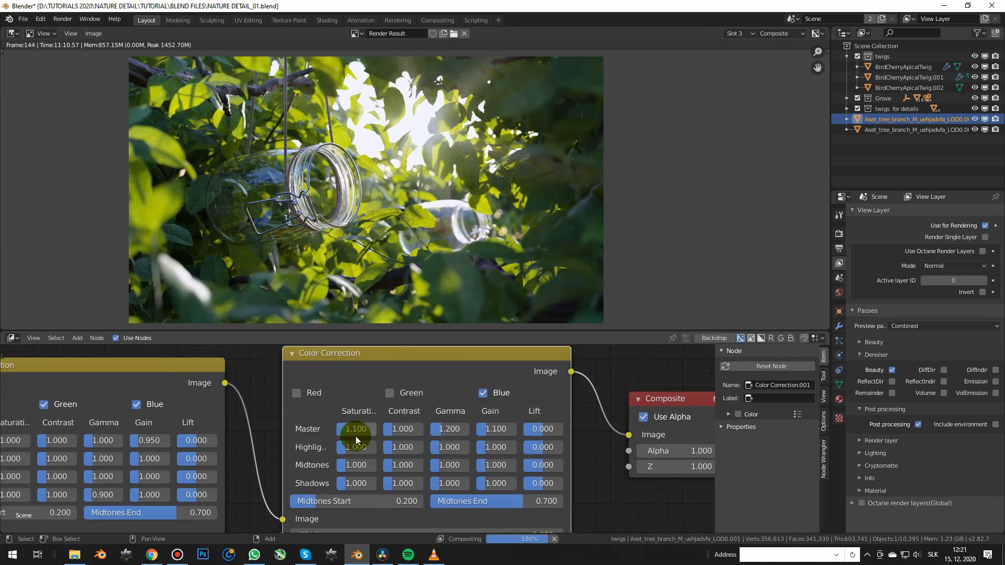
Insert a third Color Correction node before Composite and disable its Green and Blue channels so only Red is affected
{"action": "scroll", "coordinate": [356, 440], "scroll_direction": "down", "scroll_amount": 2}
{"action": "key", "text": "shift+a"}
{"action": "left_click", "coordinate": [450, 378]}
{"action": "left_click", "coordinate": [409, 400]}
{"action": "left_click", "coordinate": [397, 399]}
{"action": "left_click", "coordinate": [450, 399]}
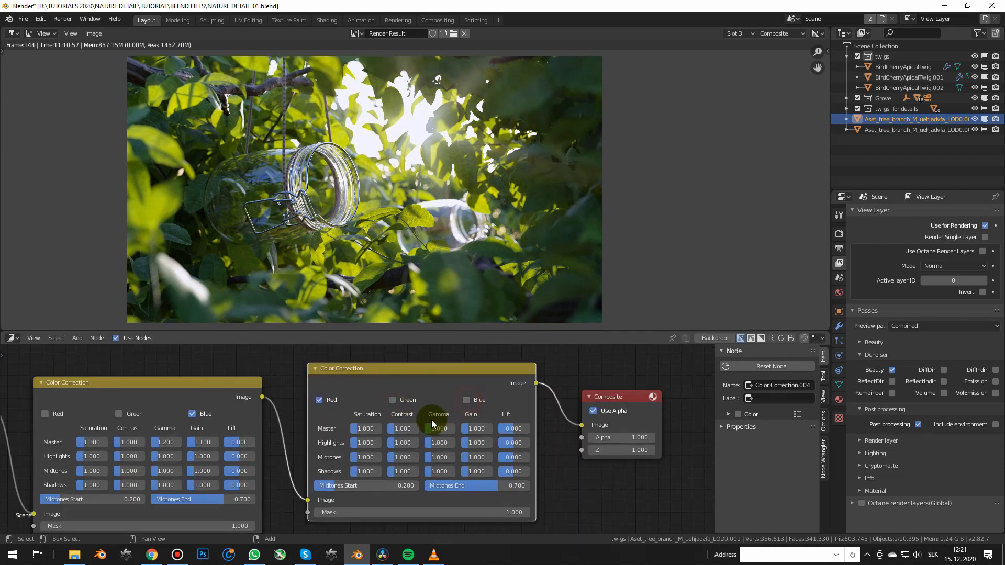
Set the red-channel Color Correction node's Master Saturation, Gamma and Gain to 1.1
{"action": "scroll", "coordinate": [440, 416], "scroll_direction": "up", "scroll_amount": 3}
{"action": "left_click", "coordinate": [507, 457]}
{"action": "scroll", "coordinate": [394, 193], "scroll_direction": "down", "scroll_amount": 1}
{"action": "scroll", "coordinate": [394, 193], "scroll_direction": "up", "scroll_amount": 1}
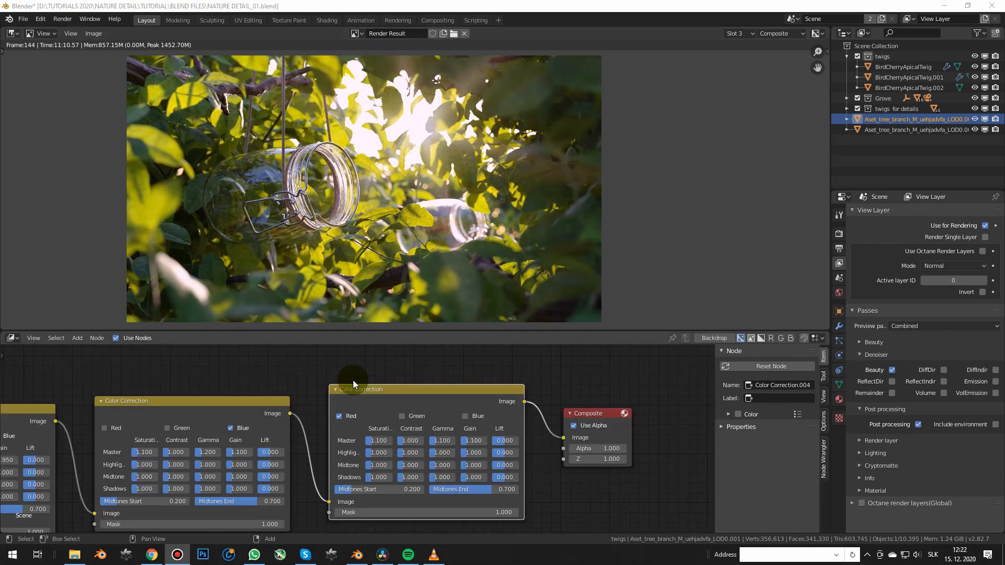
Compare the render with the three Color Correction nodes muted and active
{"action": "middle_click_drag", "start_coordinate": [352, 380], "coordinate": [497, 393]}
{"action": "scroll", "coordinate": [497, 393], "scroll_direction": "down", "scroll_amount": 2}
{"action": "left_click_drag", "start_coordinate": [507, 385], "coordinate": [243, 419]}
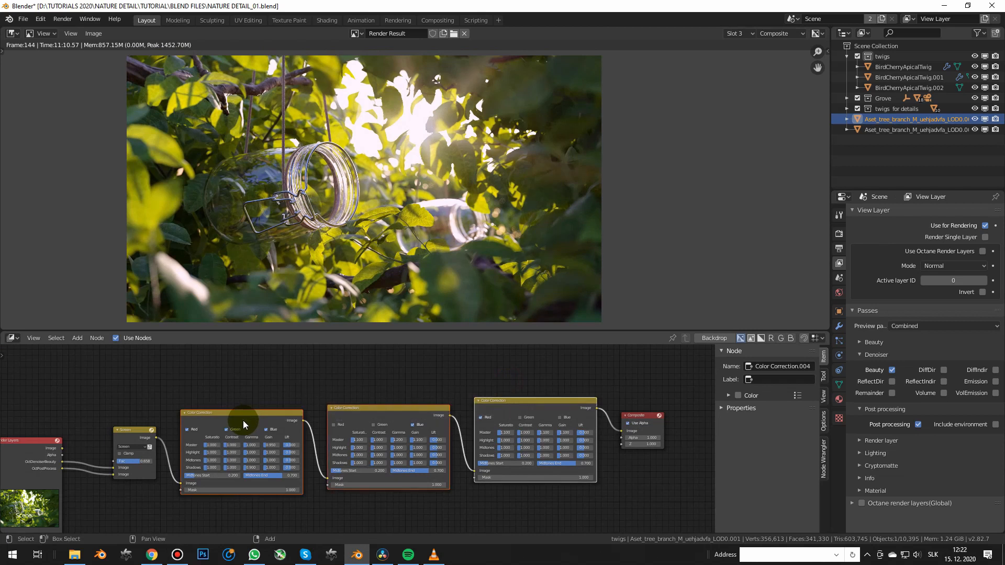
{"action": "key", "text": "m"}
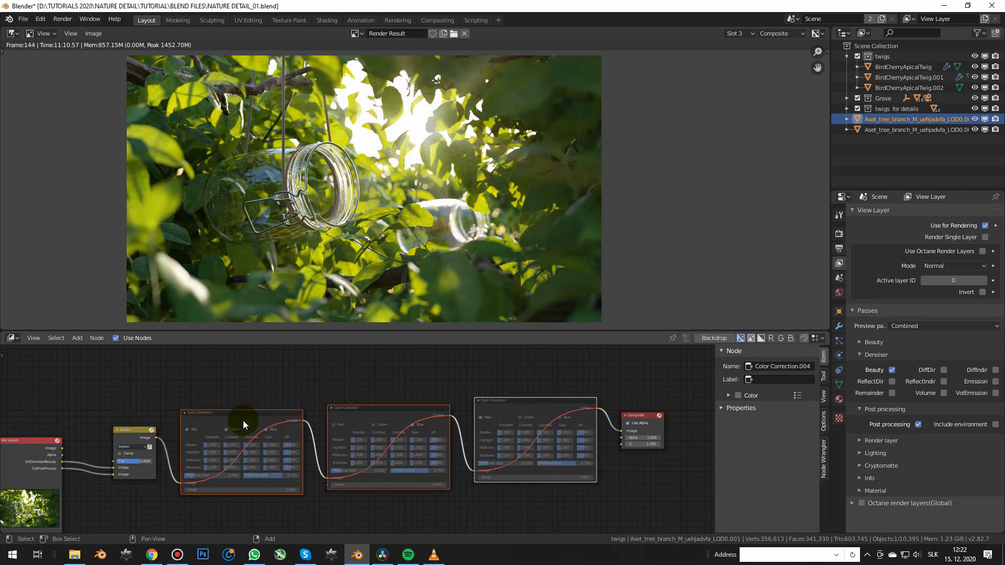
{"action": "key", "text": "m"}
{"action": "scroll", "coordinate": [369, 259], "scroll_direction": "down", "scroll_amount": 1}
{"action": "scroll", "coordinate": [347, 230], "scroll_direction": "up", "scroll_amount": 2}
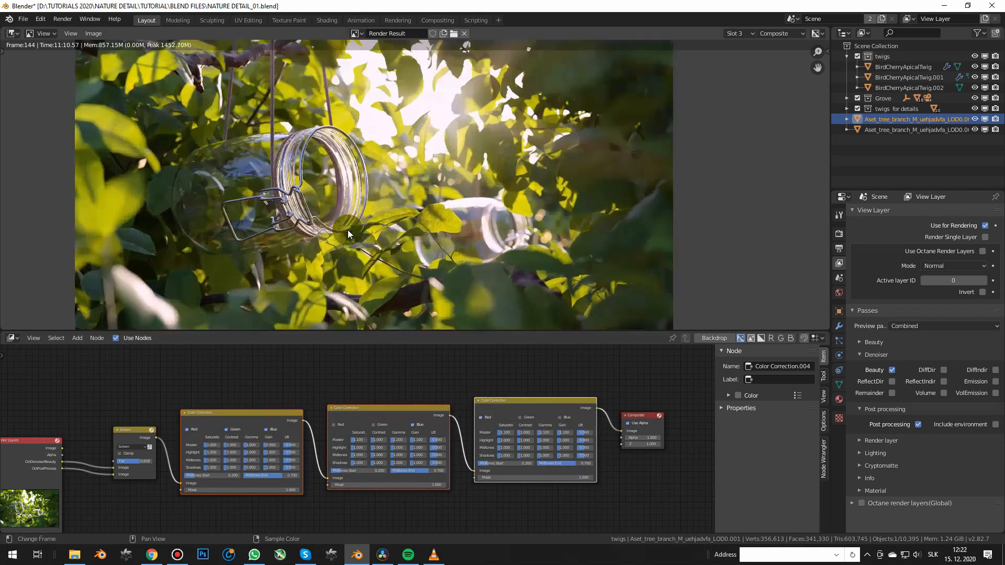
{"action": "key", "text": "m"}
{"action": "key", "text": "m"}
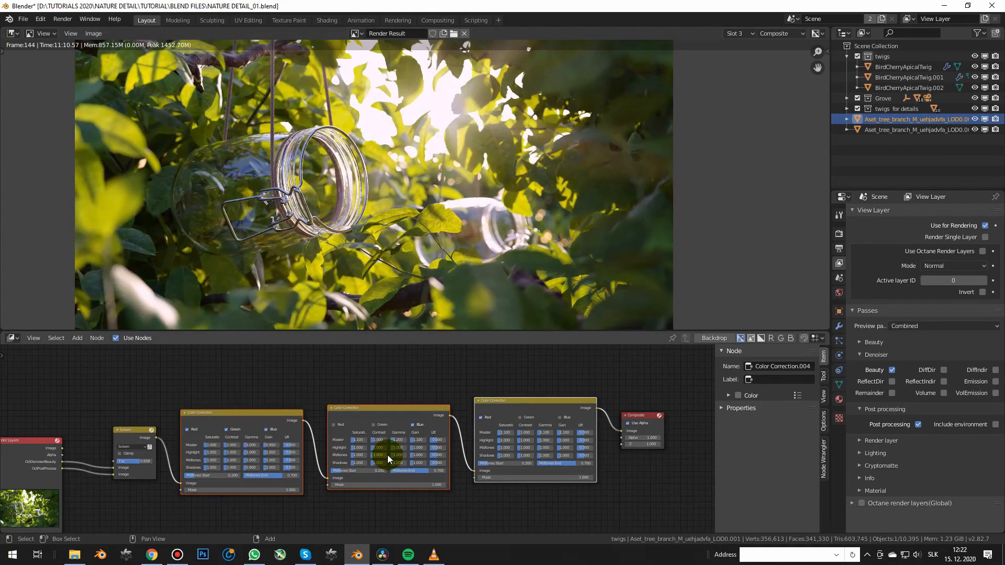
Insert a Filter node between the last Color Correction node and Composite and set its type to Sharpen
{"action": "scroll", "coordinate": [387, 458], "scroll_direction": "up", "scroll_amount": 2}
{"action": "key", "text": "shift+a"}
{"action": "mouse_move", "coordinate": [506, 481]}
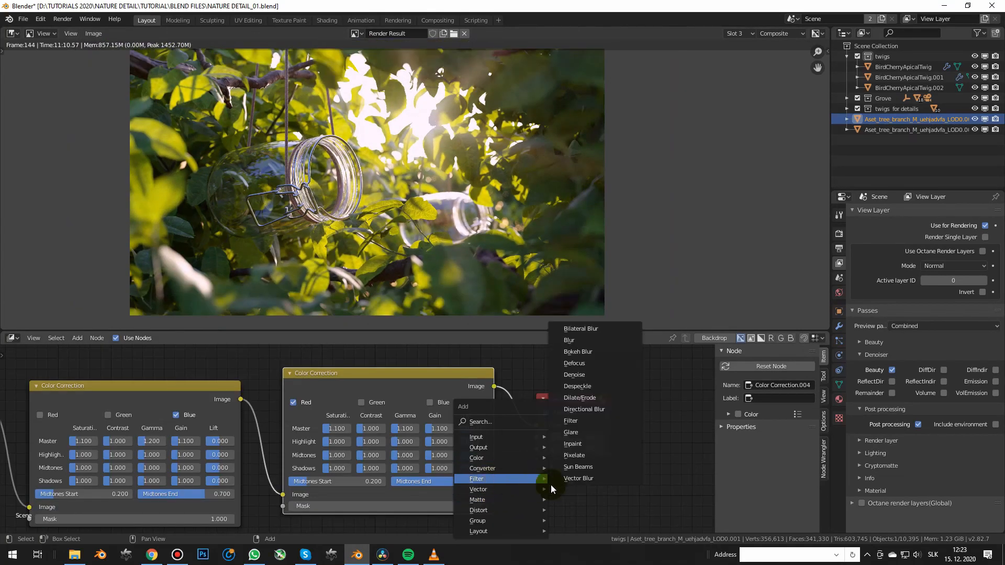
{"action": "left_click", "coordinate": [571, 421]}
{"action": "left_click", "coordinate": [558, 404]}
{"action": "scroll", "coordinate": [558, 405], "scroll_direction": "up", "scroll_amount": 1}
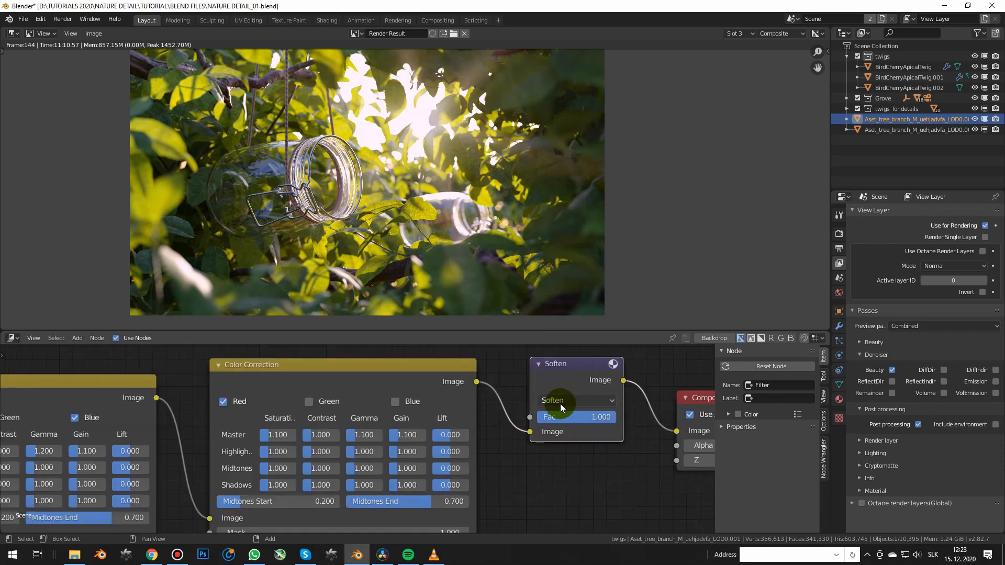
{"action": "left_click", "coordinate": [560, 400]}
{"action": "left_click", "coordinate": [572, 430]}
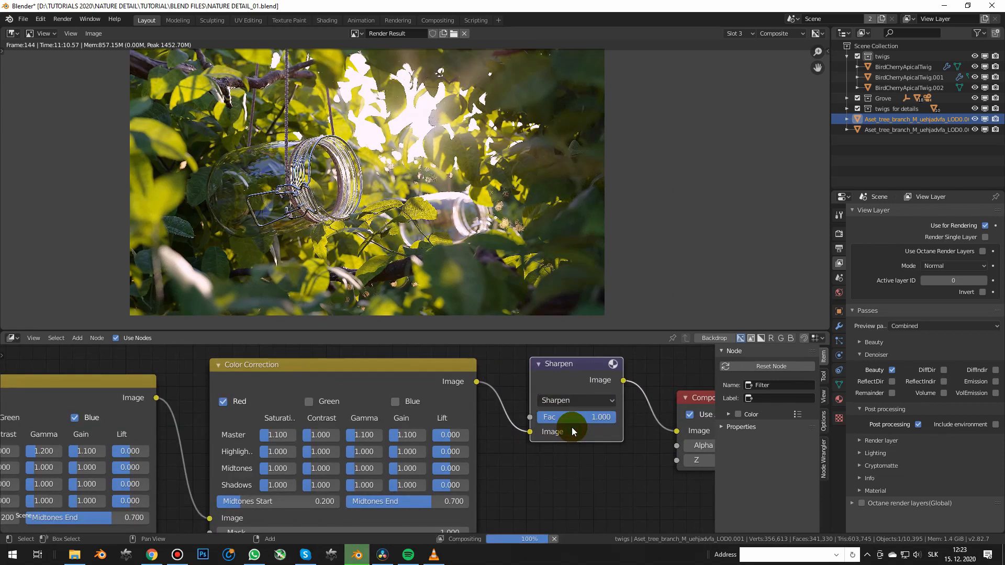
Set the Sharpen filter's Fac to 0.1, checking the jar and leaf details up close
{"action": "scroll", "coordinate": [435, 294], "scroll_direction": "up", "scroll_amount": 5}
{"action": "double_click", "coordinate": [590, 410]}
{"action": "type", "text": "0.1"}
{"action": "key", "text": "Return"}
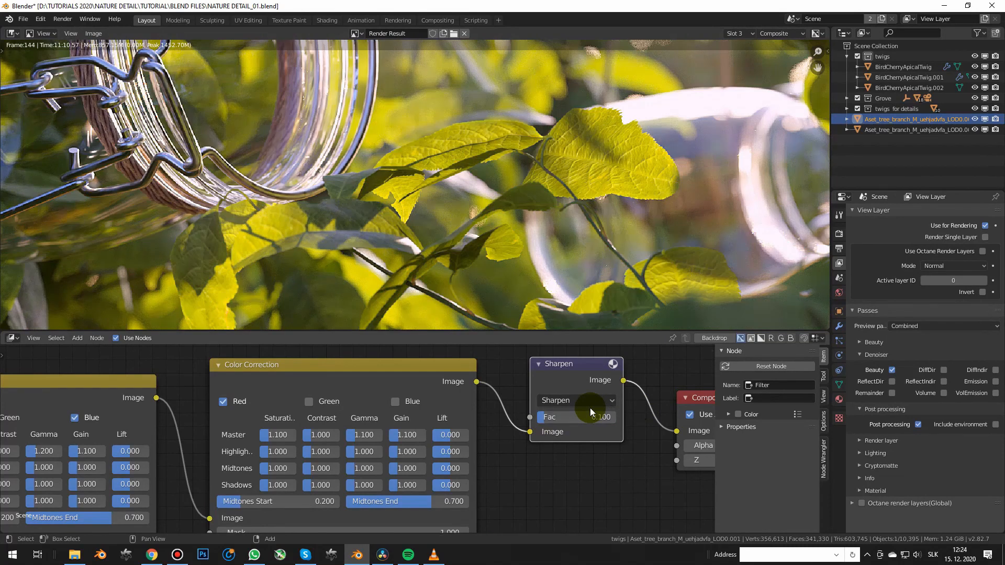
Compare the render's details with the Sharpen filter muted and active, and examine the whole image in a maximized editor
{"action": "key", "text": "m"}
{"action": "key", "text": "m"}
{"action": "middle_click_drag", "start_coordinate": [471, 232], "coordinate": [693, 132]}
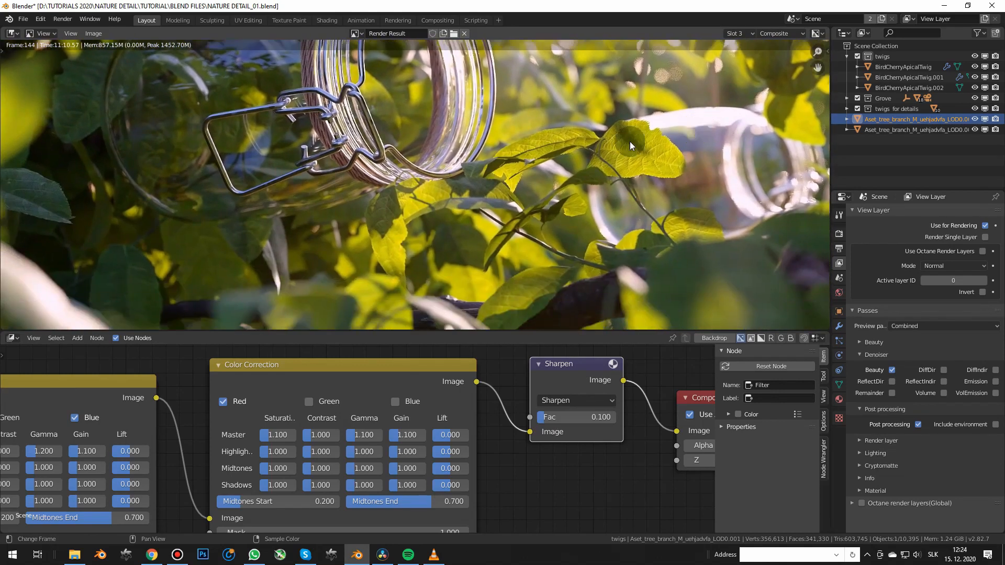
{"action": "scroll", "coordinate": [544, 236], "scroll_direction": "down", "scroll_amount": 2}
{"action": "scroll", "coordinate": [560, 243], "scroll_direction": "up", "scroll_amount": 4}
{"action": "key", "text": "m"}
{"action": "key", "text": "m"}
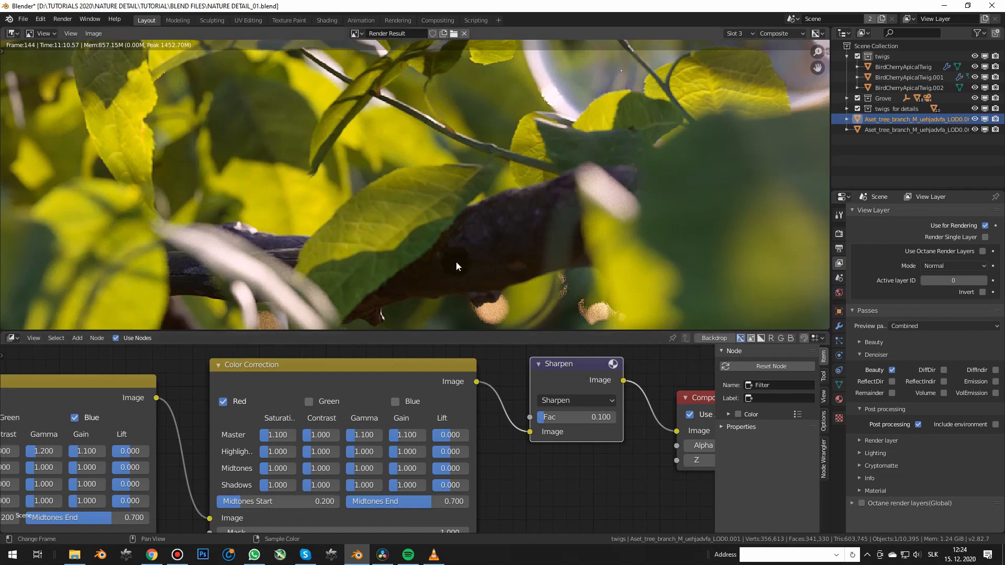
{"action": "scroll", "coordinate": [453, 259], "scroll_direction": "down", "scroll_amount": 3}
{"action": "key", "text": "ctrl+space"}
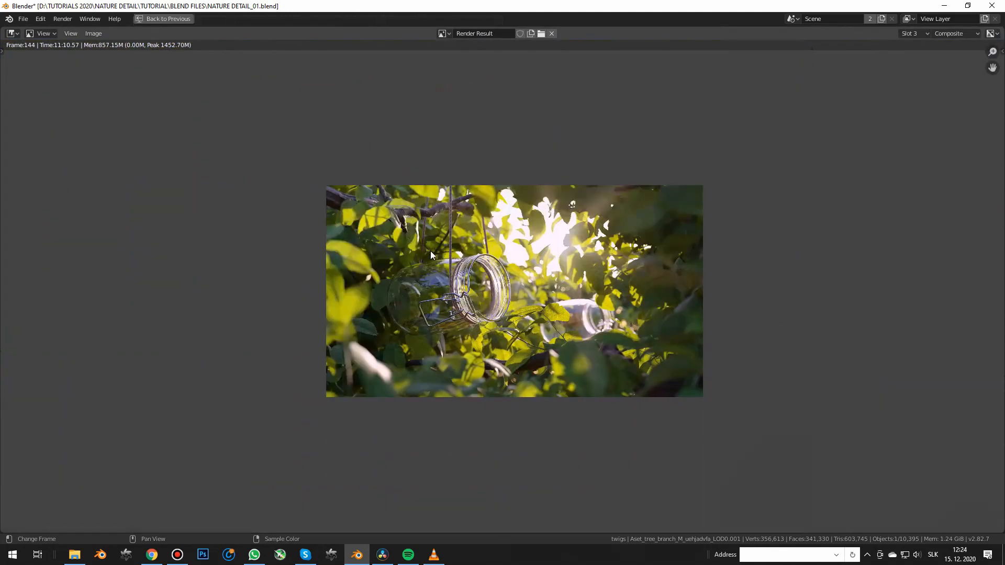
{"action": "scroll", "coordinate": [563, 288], "scroll_direction": "up", "scroll_amount": 2}
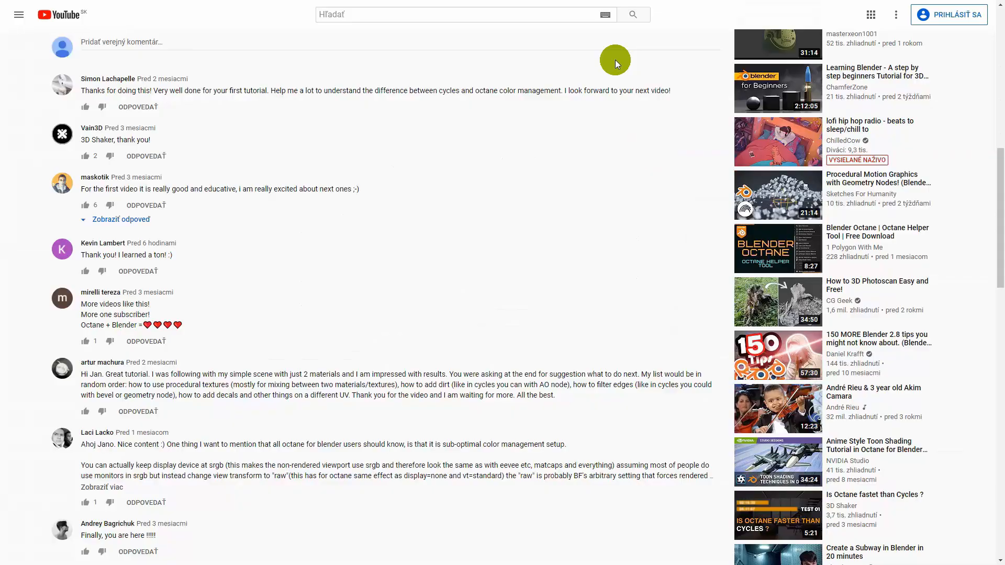
Look through the viewer comments below the tutorial video on YouTube
{"action": "scroll", "coordinate": [607, 127], "scroll_direction": "down", "scroll_amount": 3}
{"action": "scroll", "coordinate": [607, 127], "scroll_direction": "down", "scroll_amount": 5}
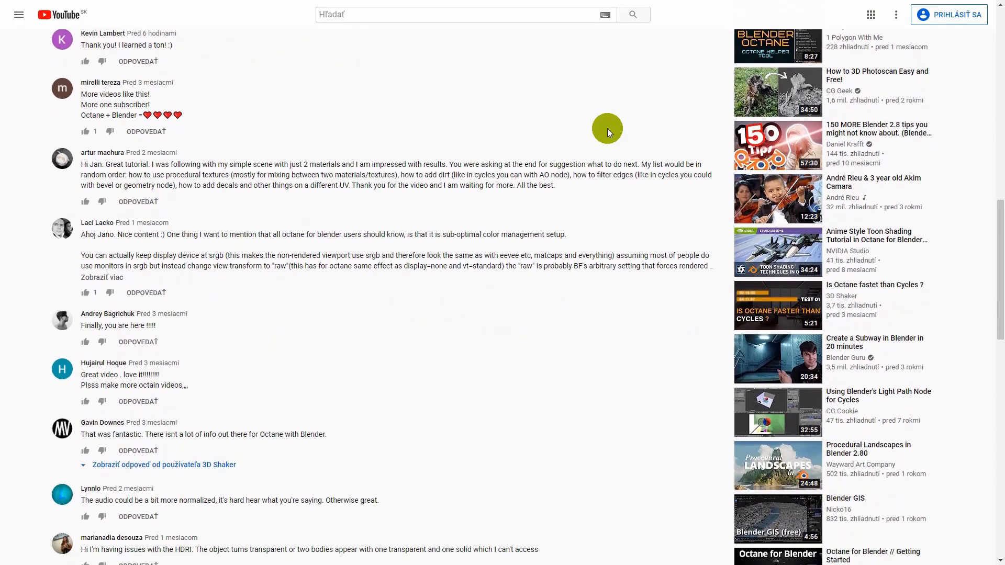
Read further down the tutorial video's comment list, covering the viewers' feedback and Octane questions
{"action": "scroll", "coordinate": [607, 128], "scroll_direction": "down", "scroll_amount": 1}
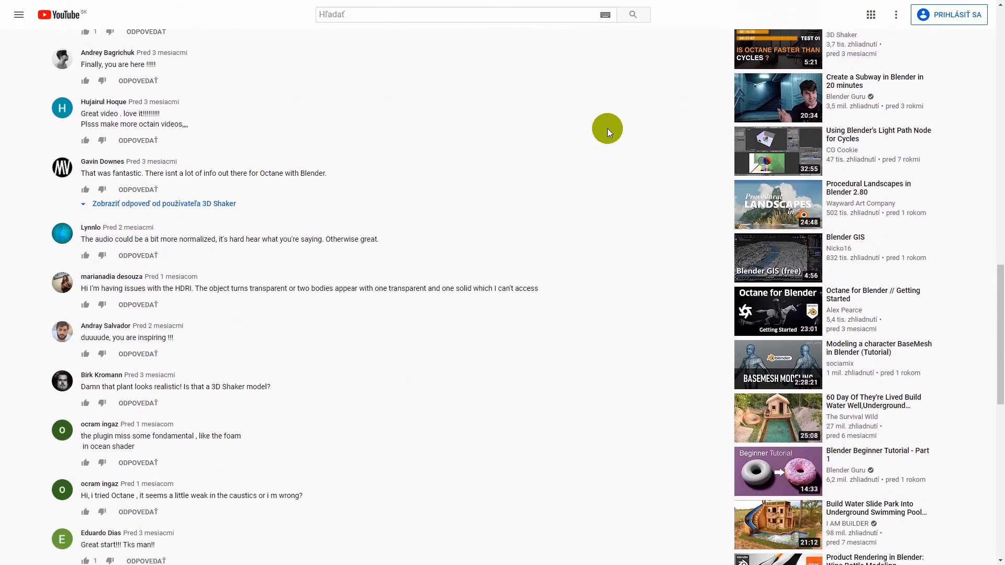
{"action": "scroll", "coordinate": [607, 128], "scroll_direction": "down", "scroll_amount": 3}
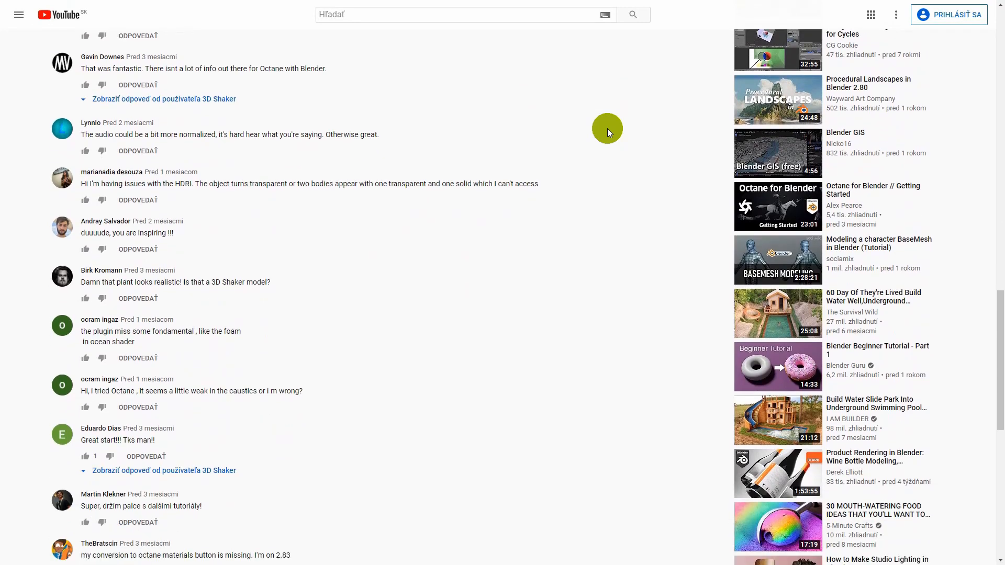
{"action": "scroll", "coordinate": [607, 127], "scroll_direction": "down", "scroll_amount": 1}
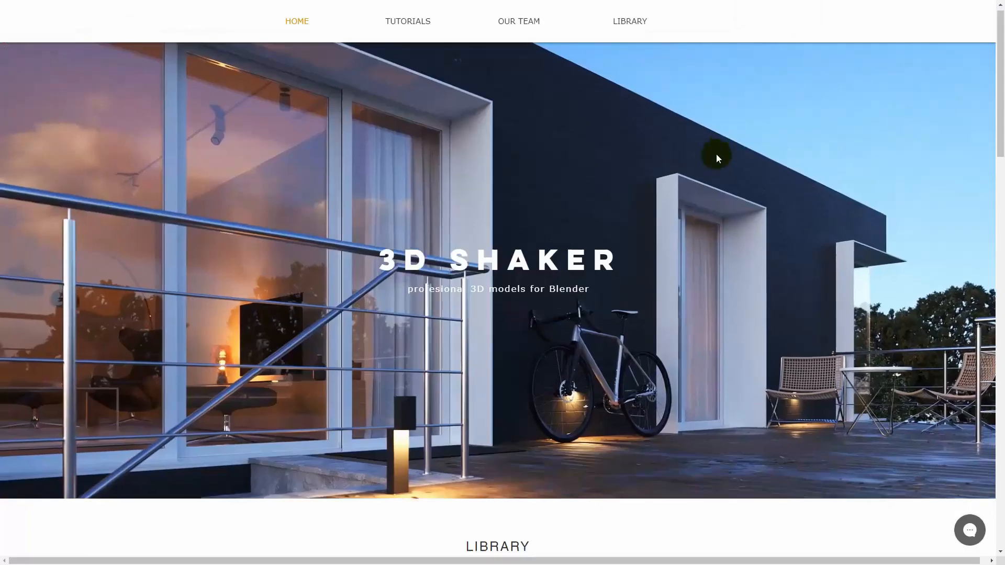
On the 3D Shaker website, go to the Armchairs category under Furnishing in the model library and browse its models
{"action": "scroll", "coordinate": [717, 151], "scroll_direction": "down", "scroll_amount": 8}
{"action": "scroll", "coordinate": [637, 259], "scroll_direction": "down", "scroll_amount": 1}
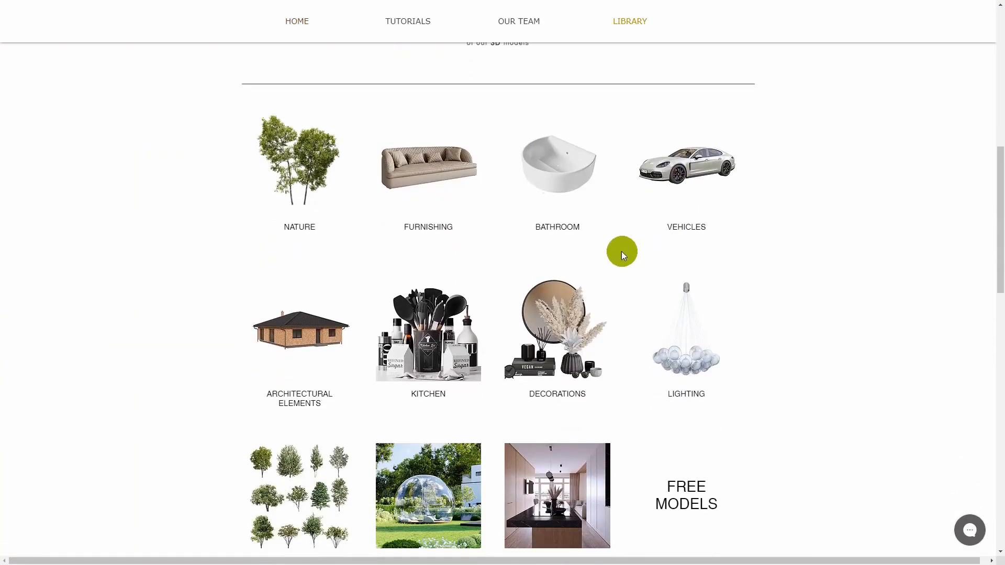
{"action": "left_click", "coordinate": [409, 169]}
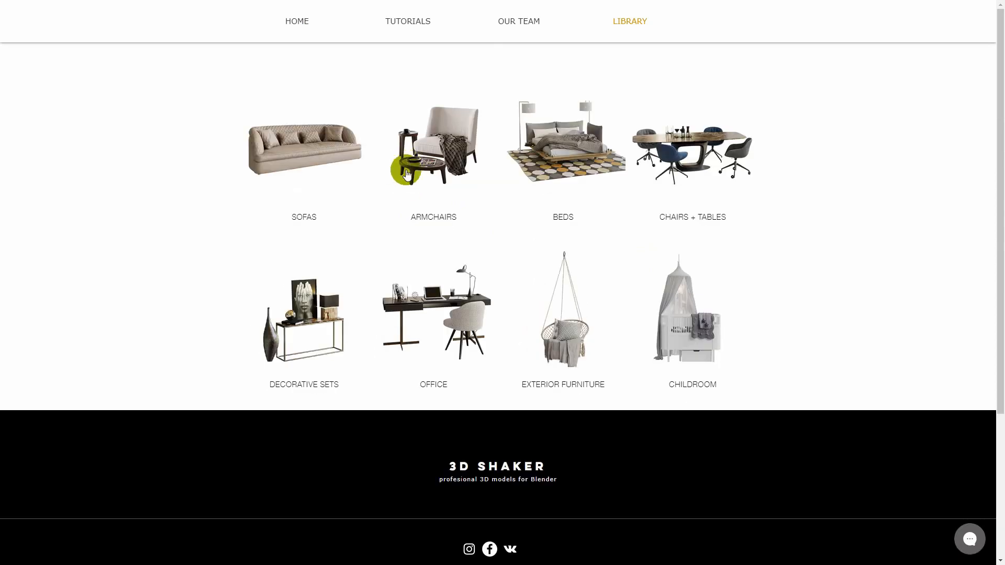
{"action": "left_click", "coordinate": [443, 159]}
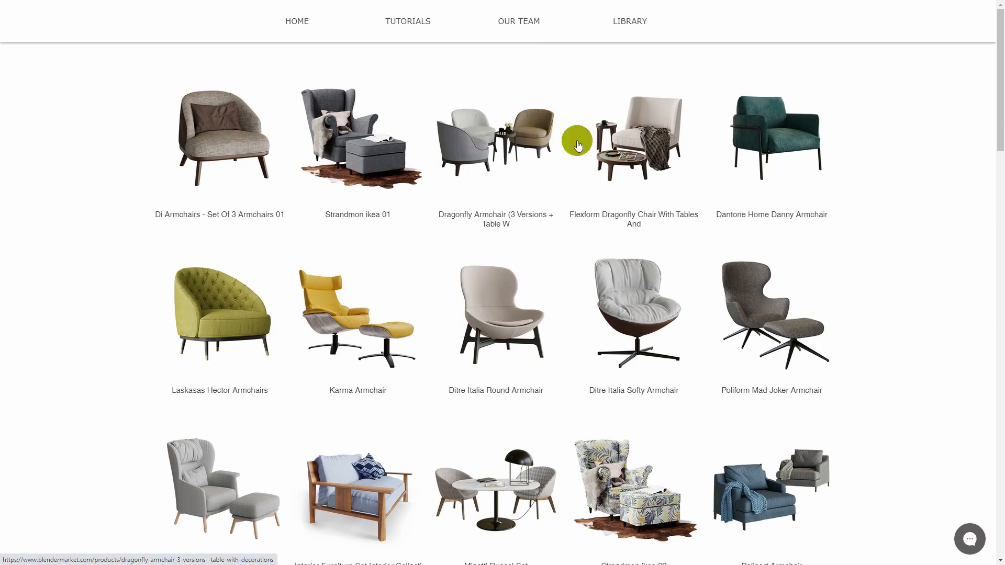
{"action": "scroll", "coordinate": [601, 148], "scroll_direction": "down", "scroll_amount": 4}
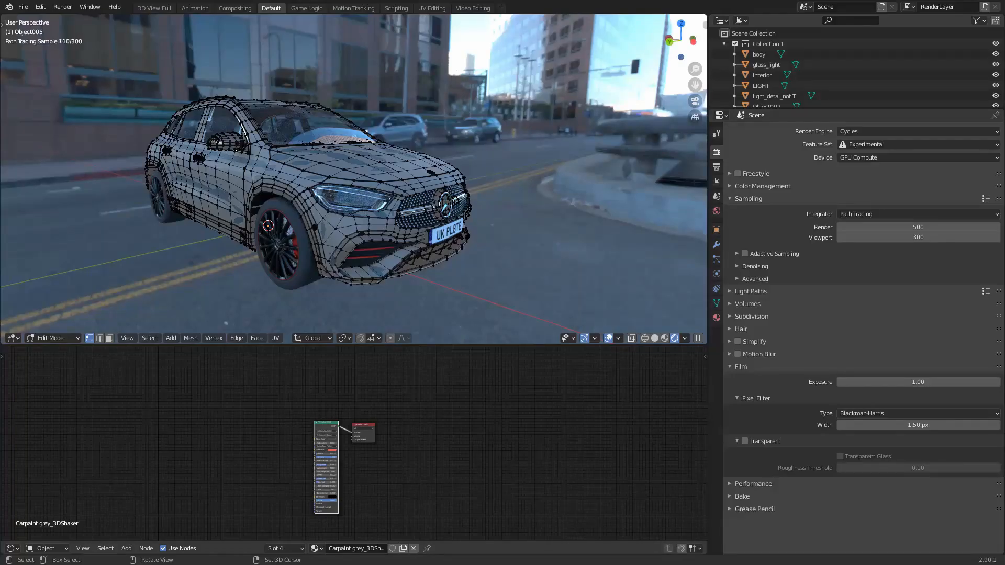